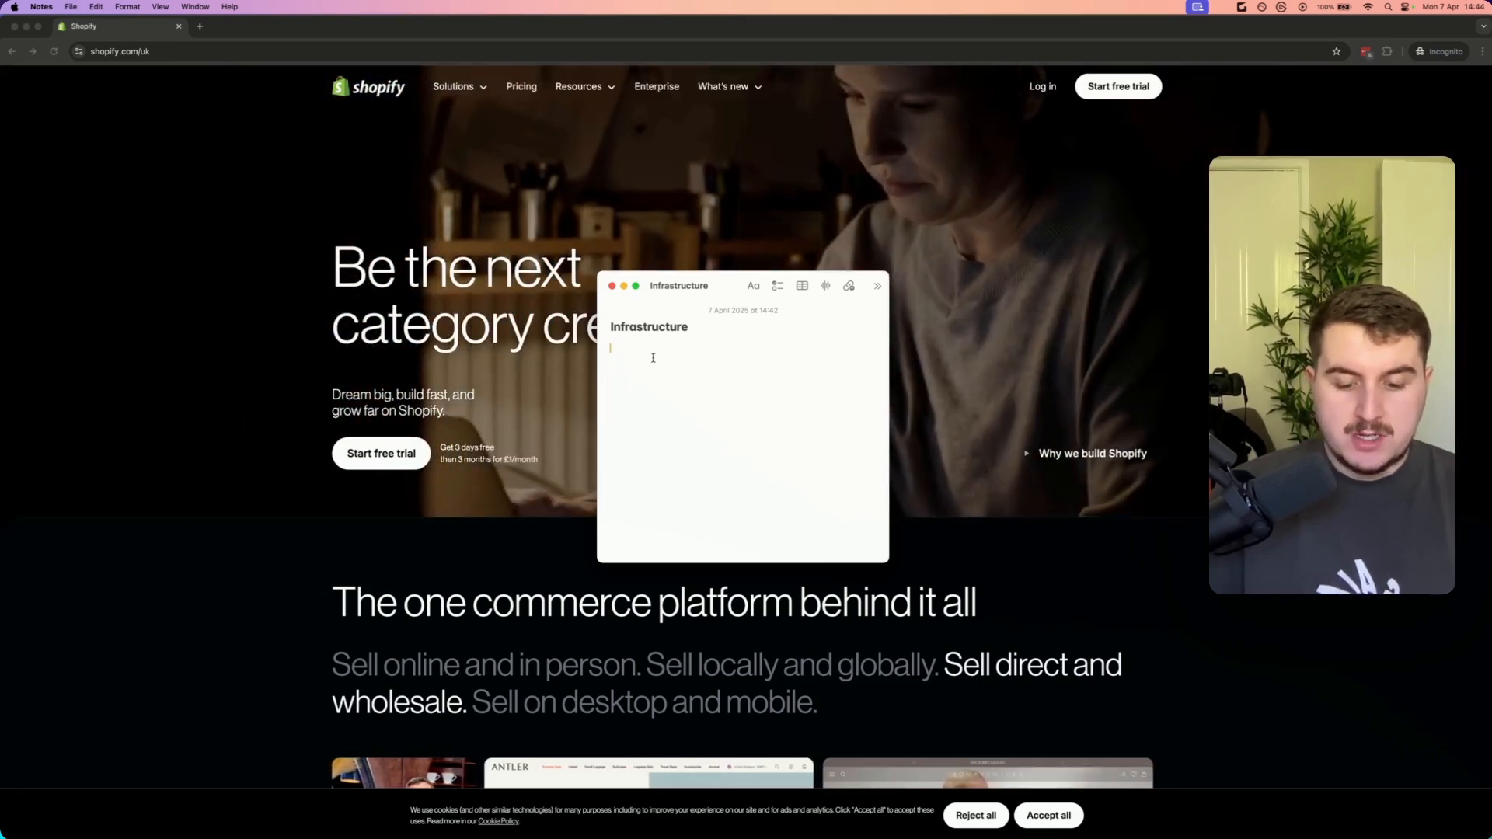
Write the line 'Email for shopify account' under the Infrastructure title and start a new line
text(Email)
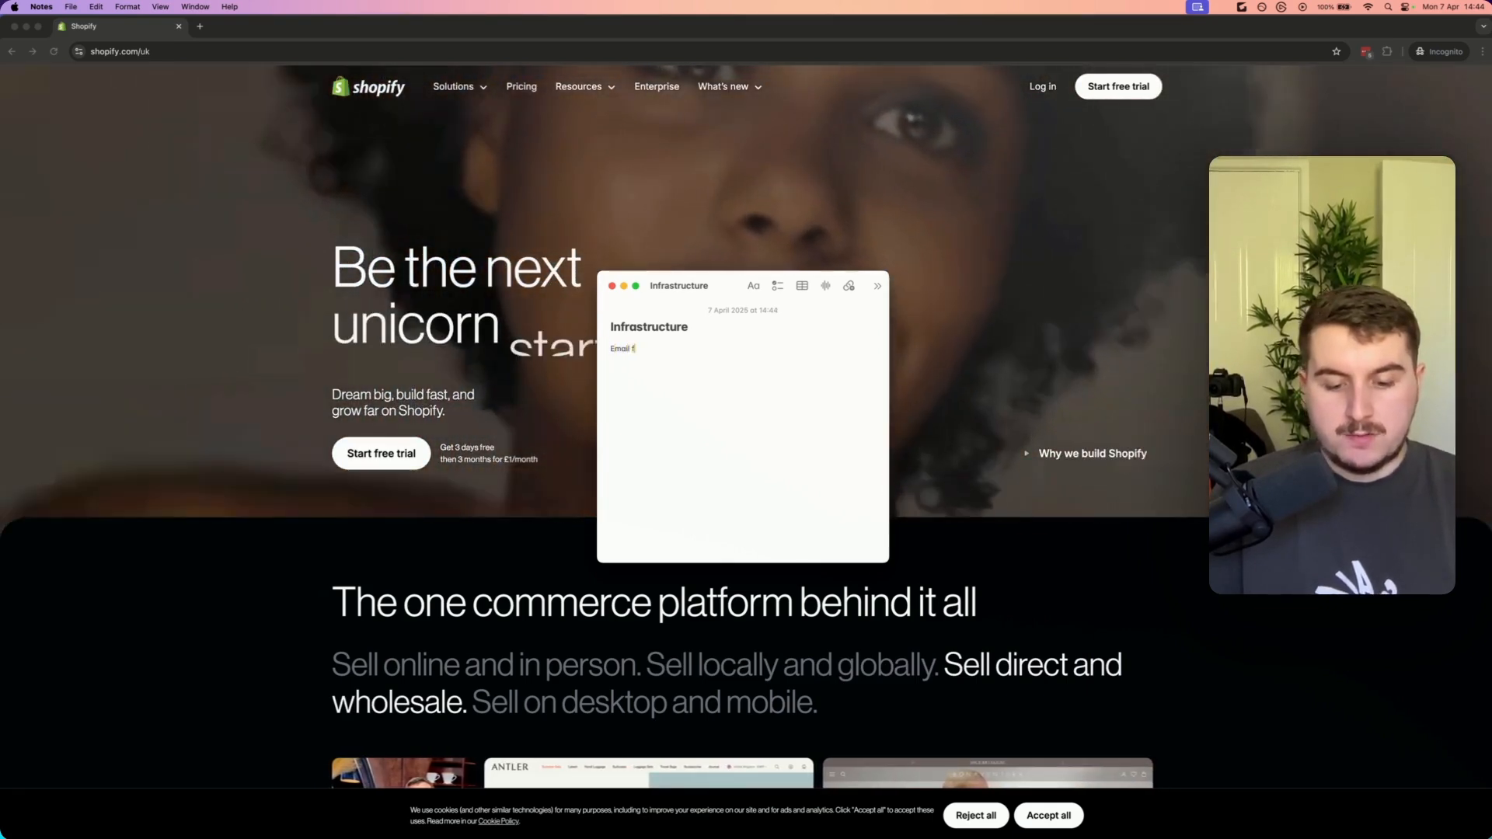
text( for shopify account)
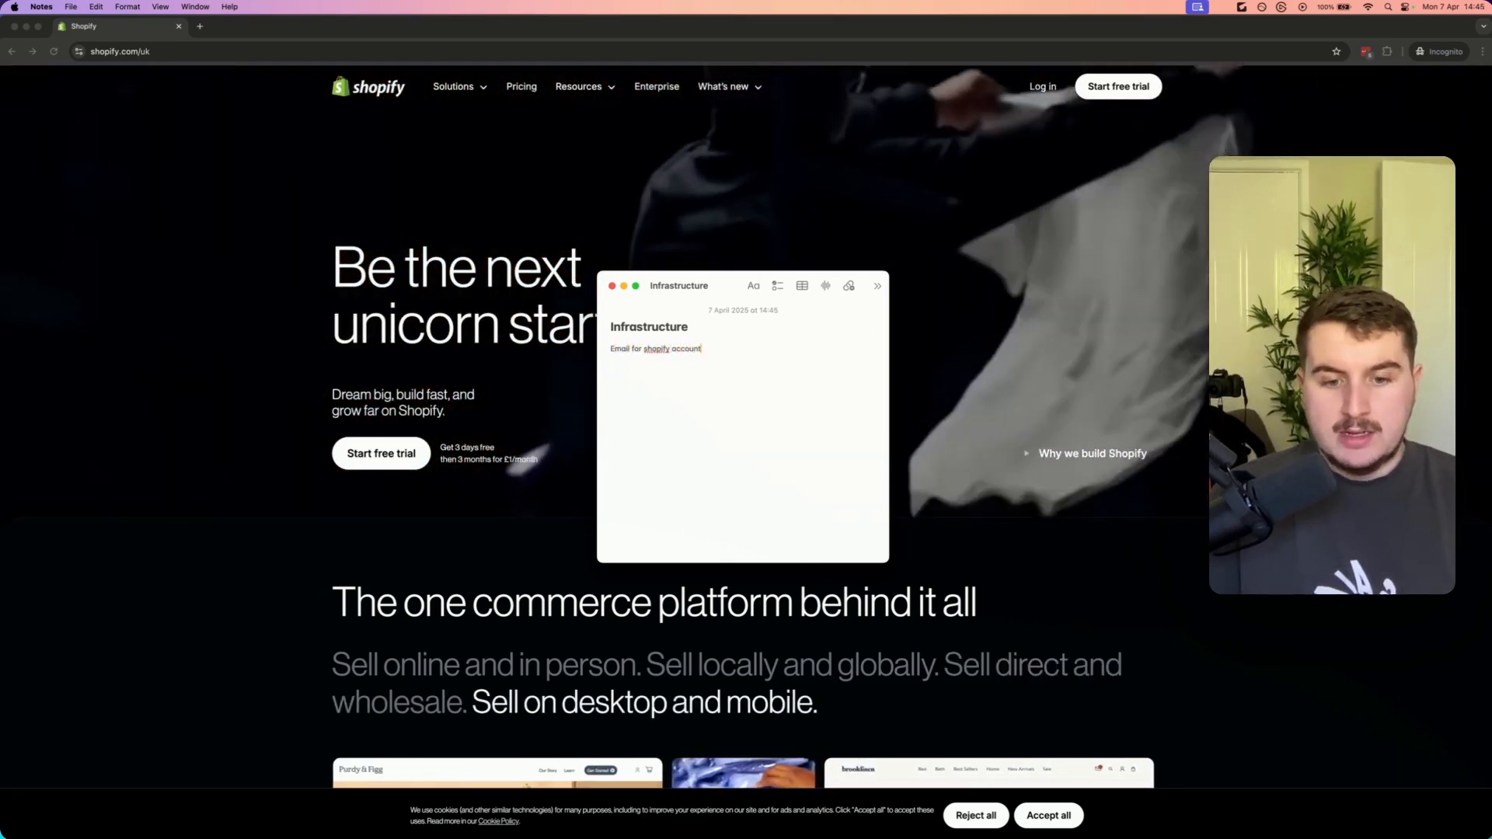
key(Return)
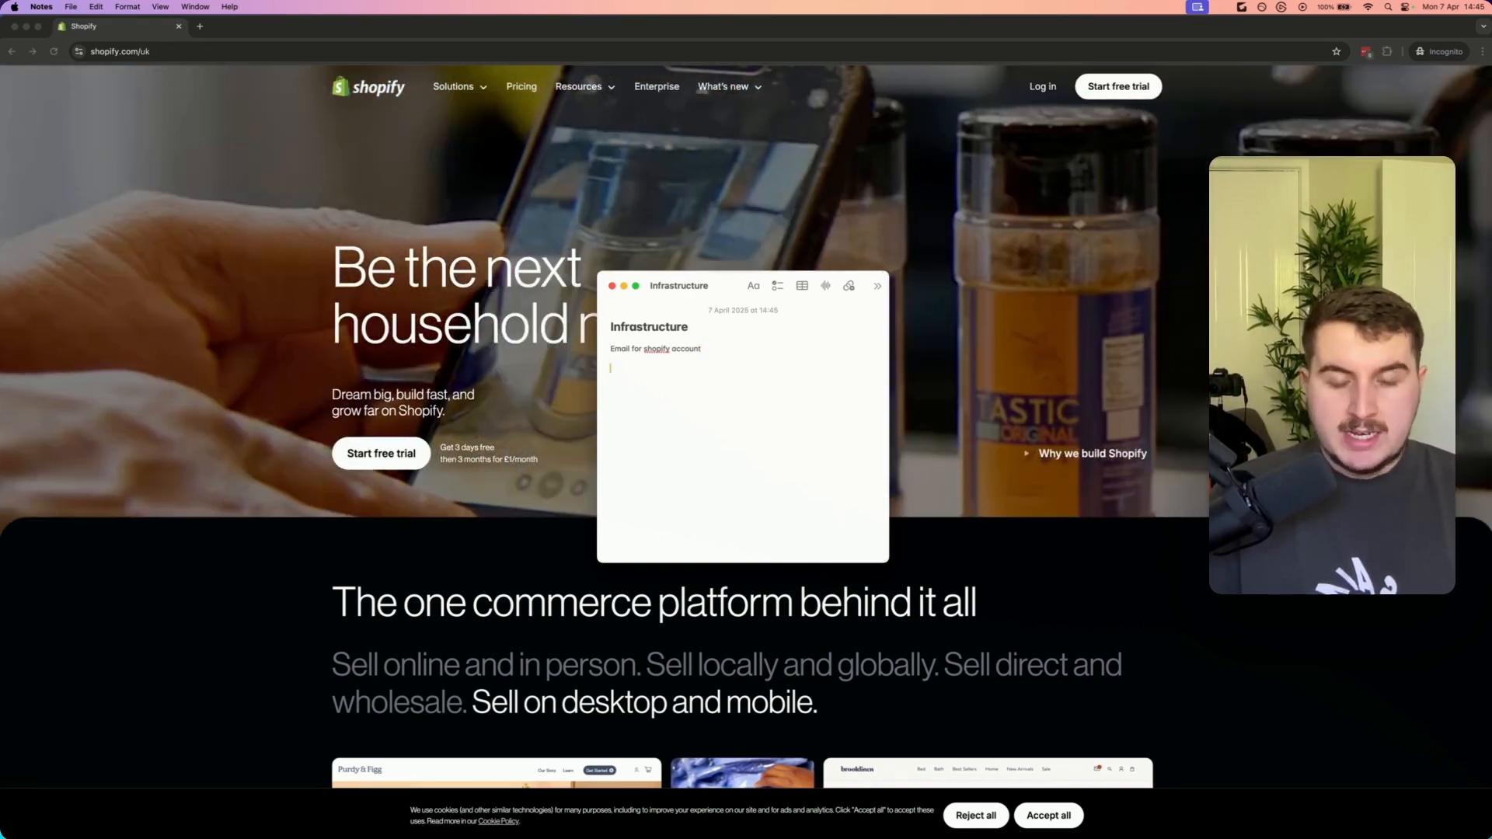
Add the line '1 Shopify account = X amount of shopify stores'
text(1 Shopify a)
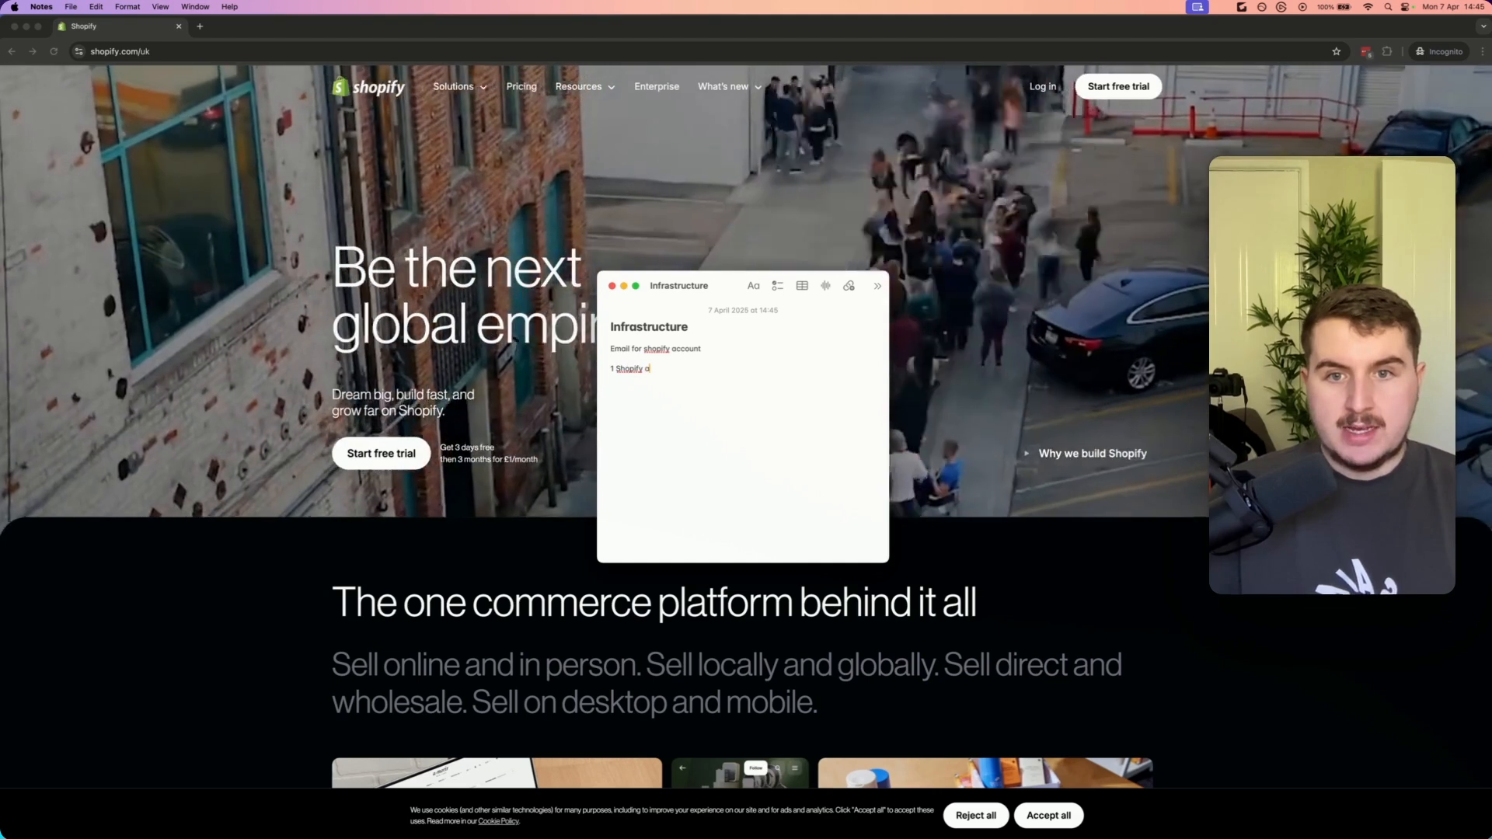
text(ccount =)
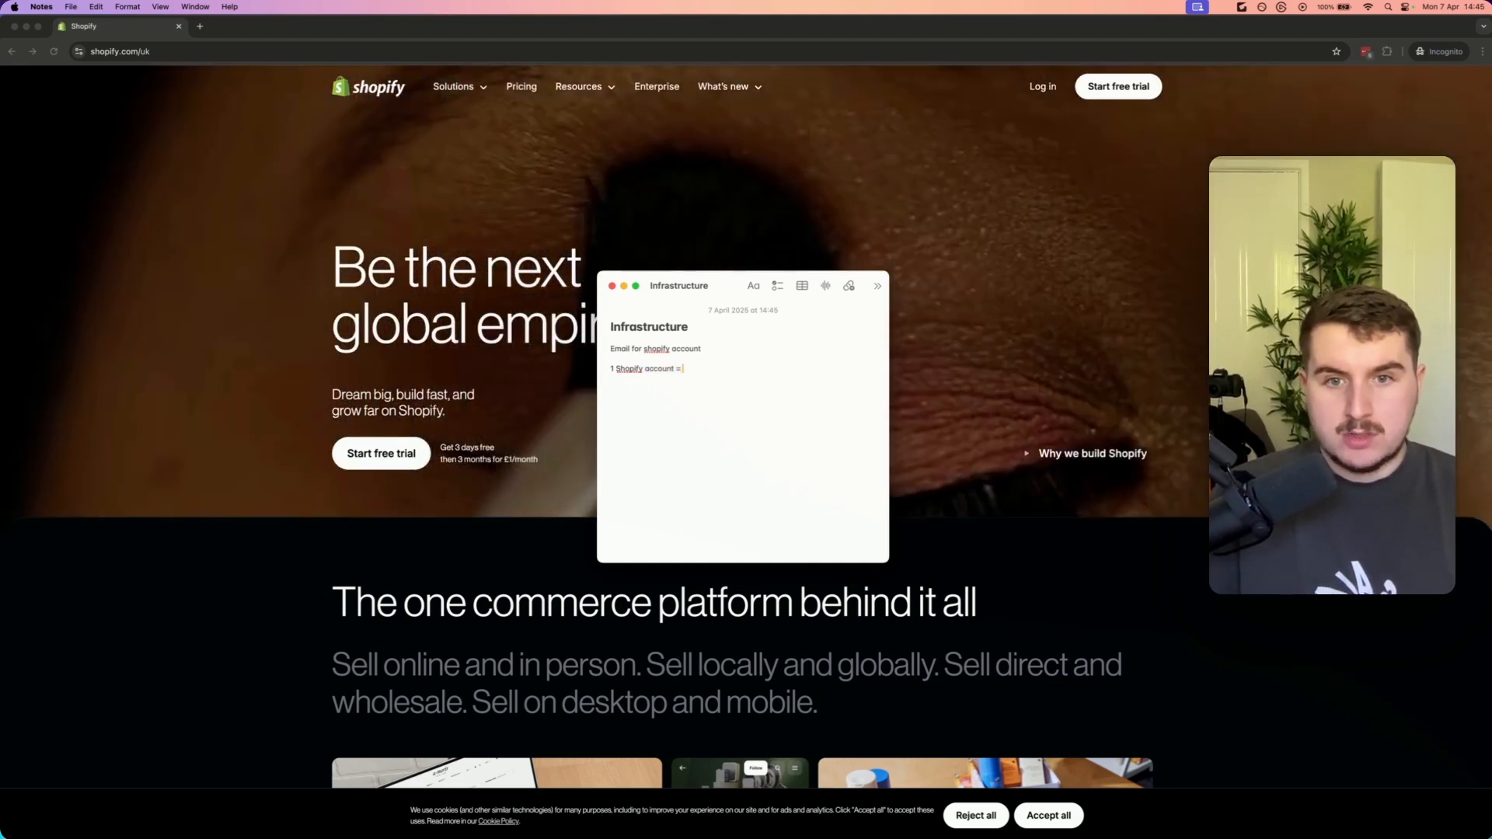
text( X amount of)
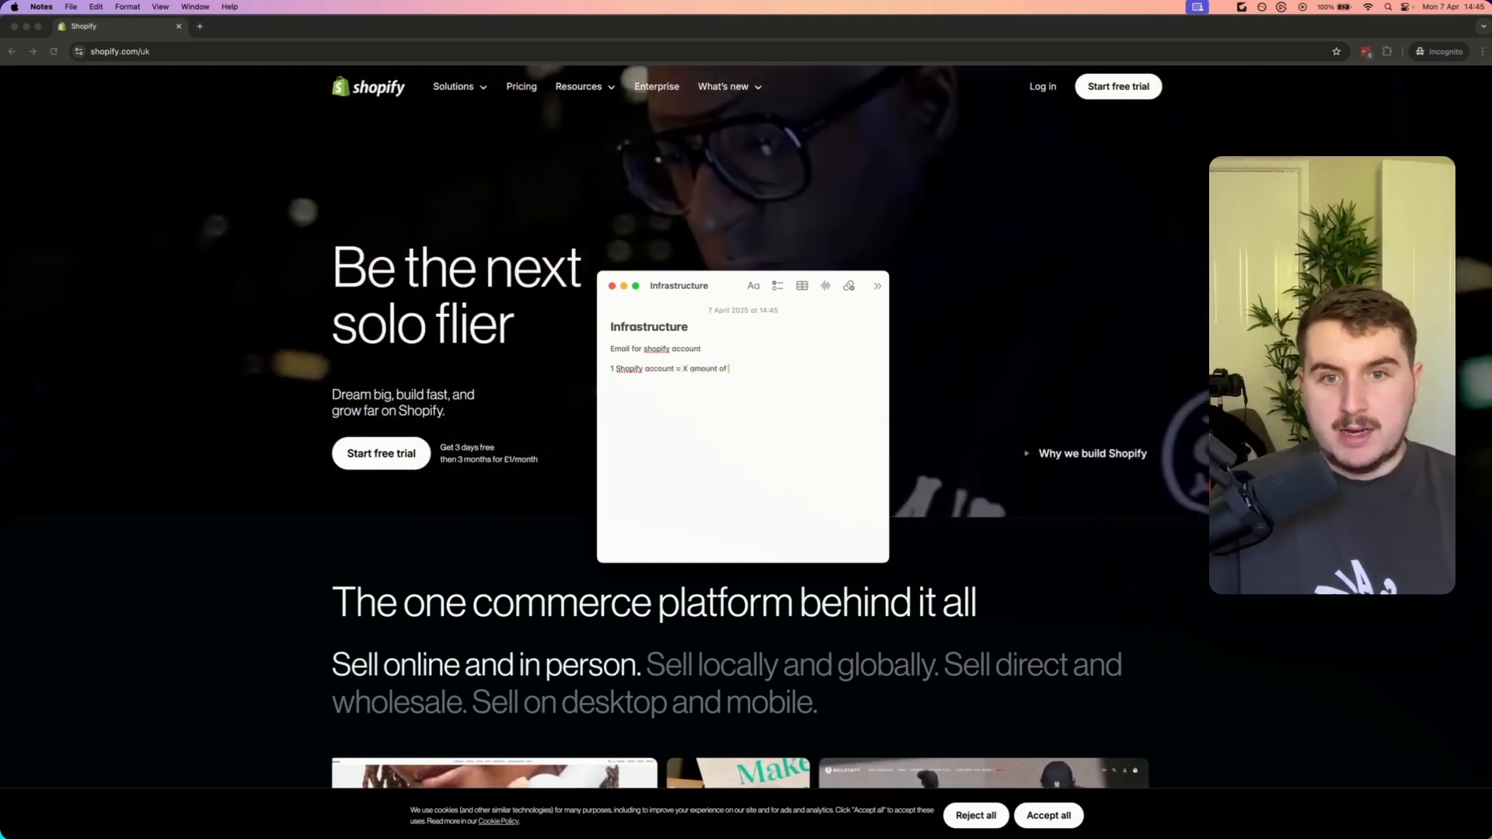
text( shopify stores)
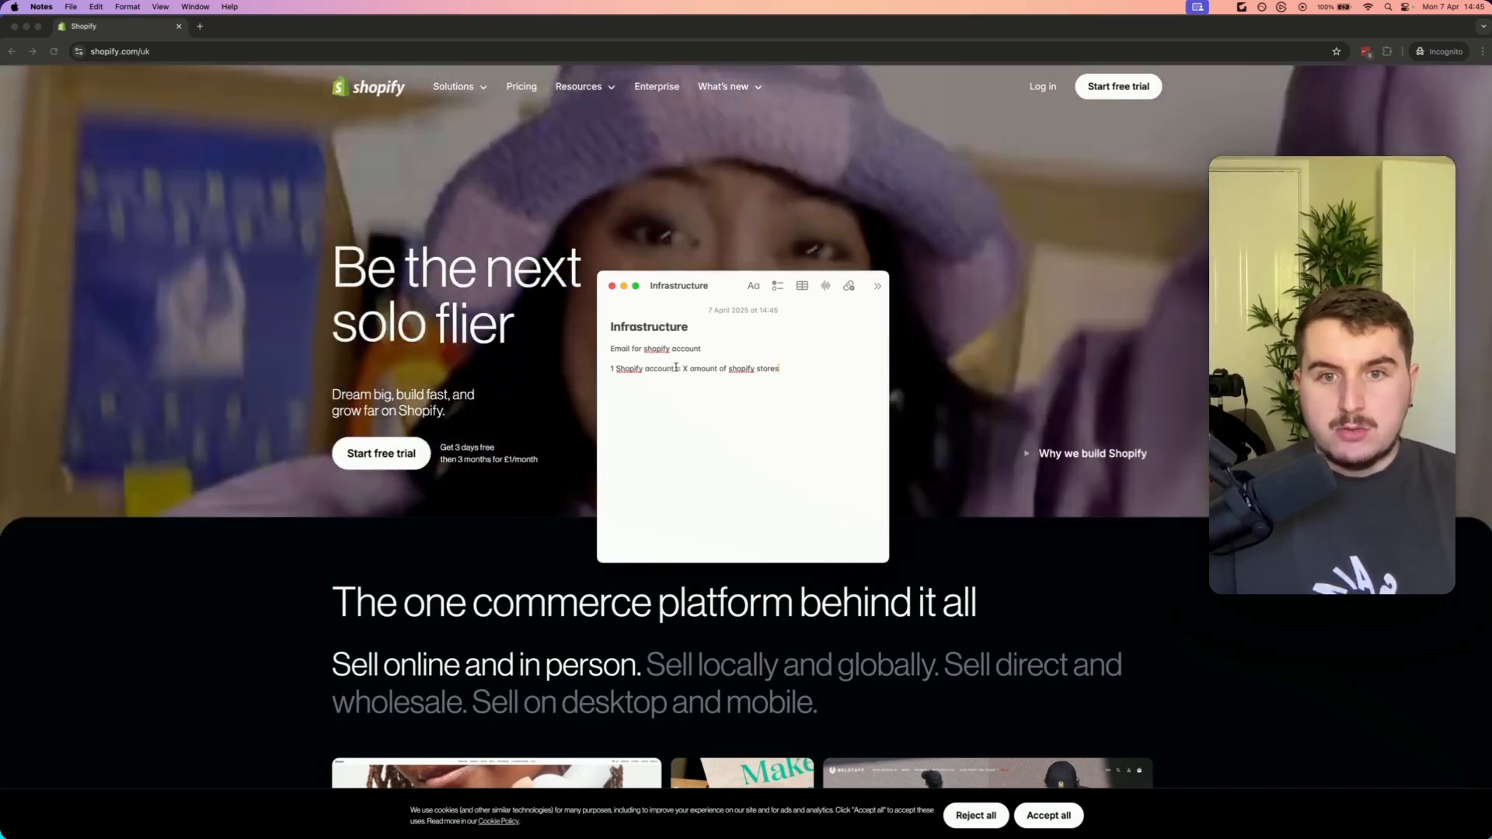
Start a 'Shopify account' section with dash list items Beauty Store, Clothing Store and Gym store
drag(675, 367, 611, 368)
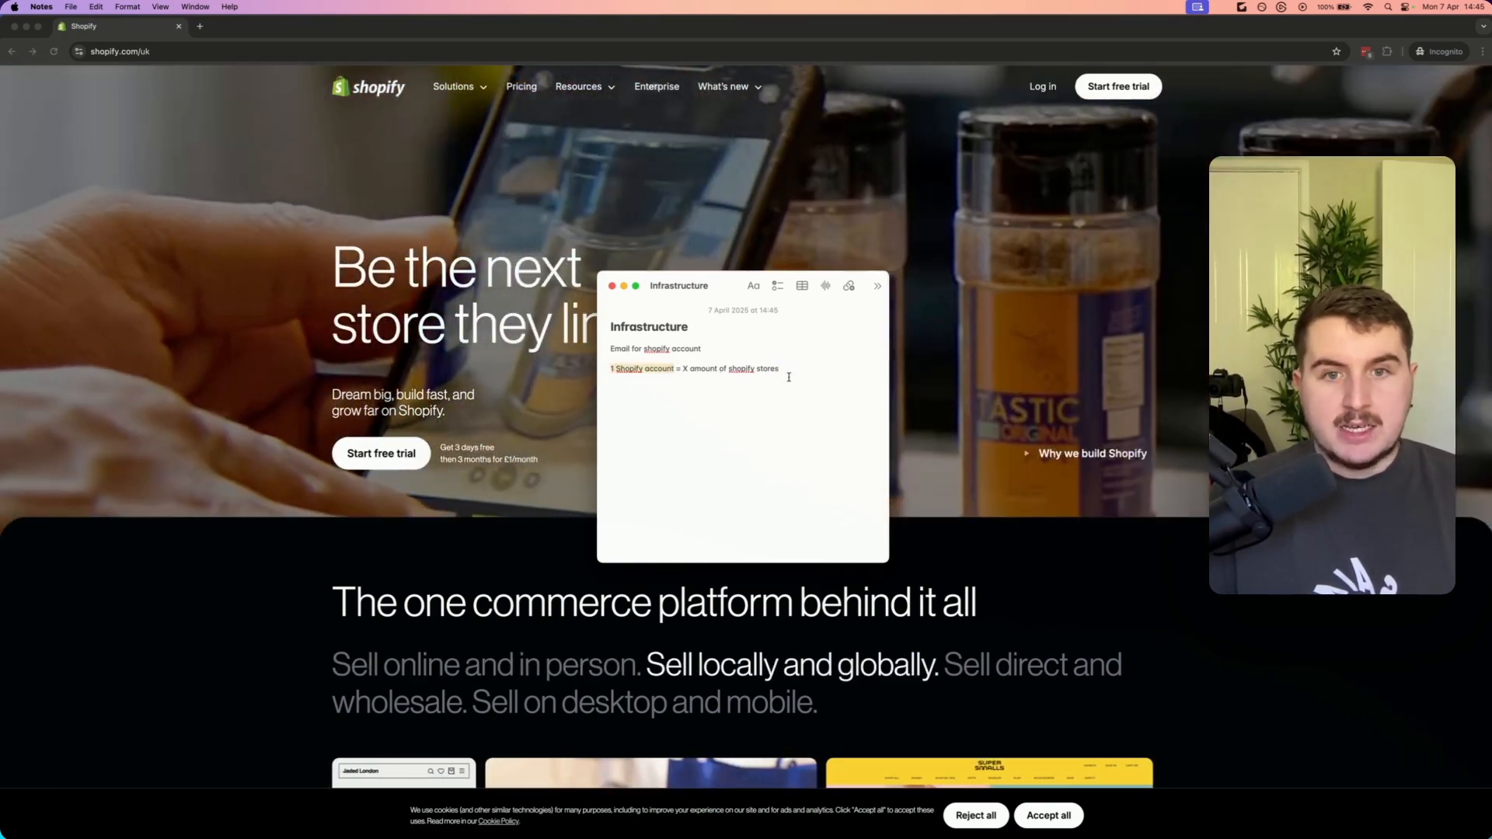
mouse_move(780, 369)
mouse_down()
mouse_move(682, 369)
mouse_move(791, 370)
mouse_up()
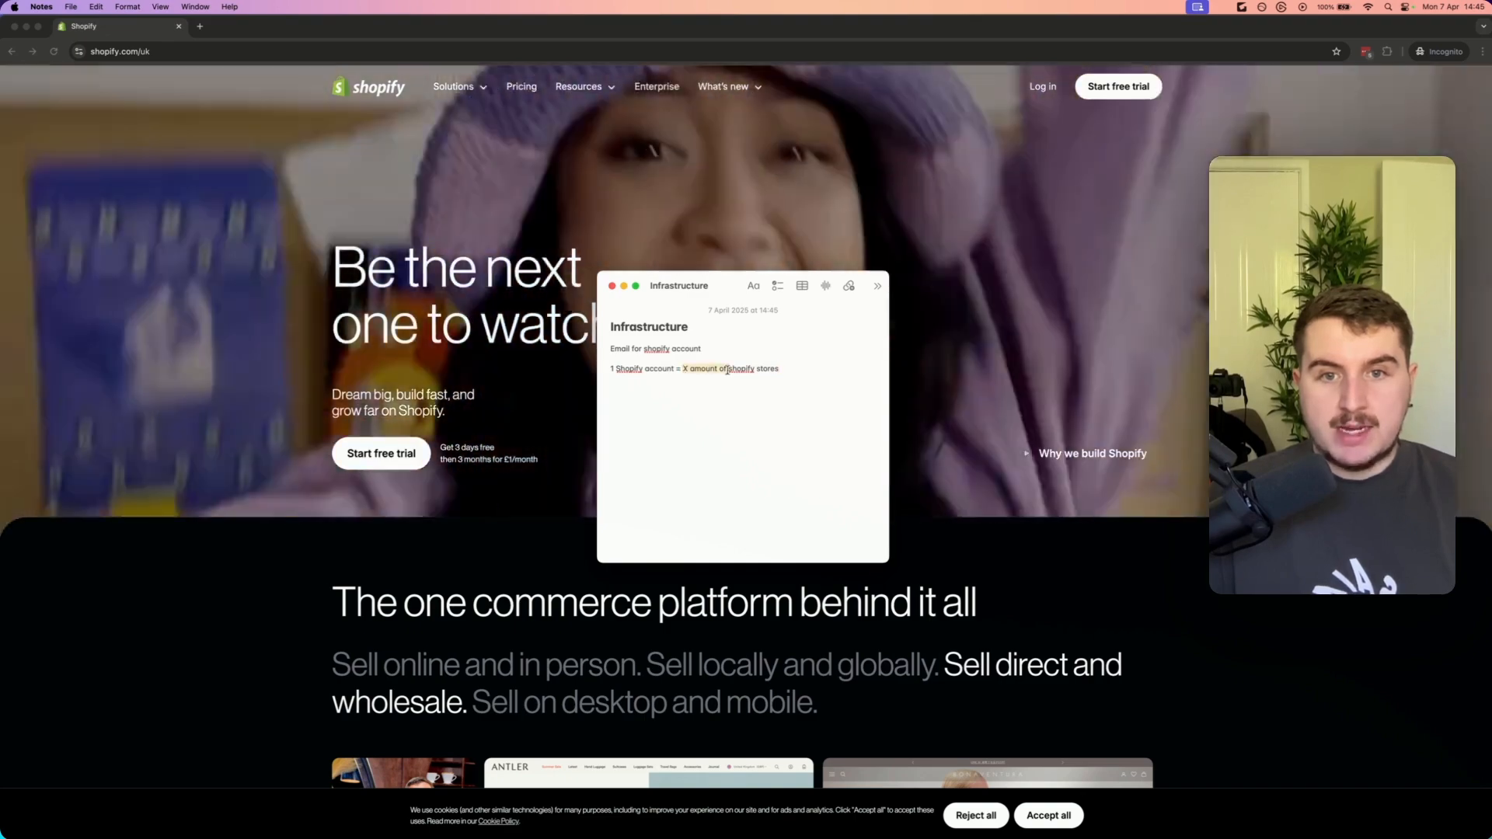
click(794, 371)
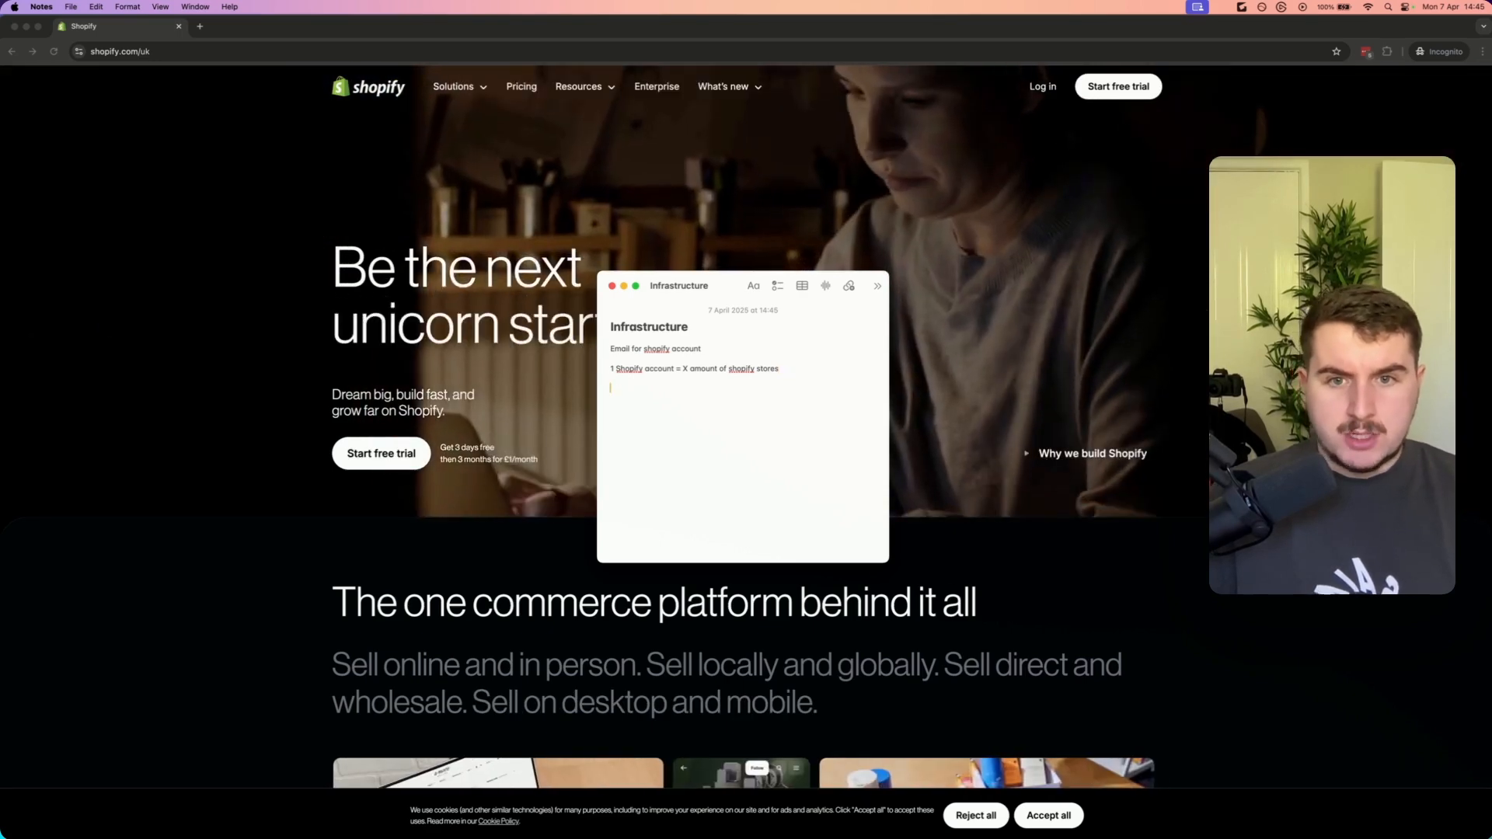
text(acc)
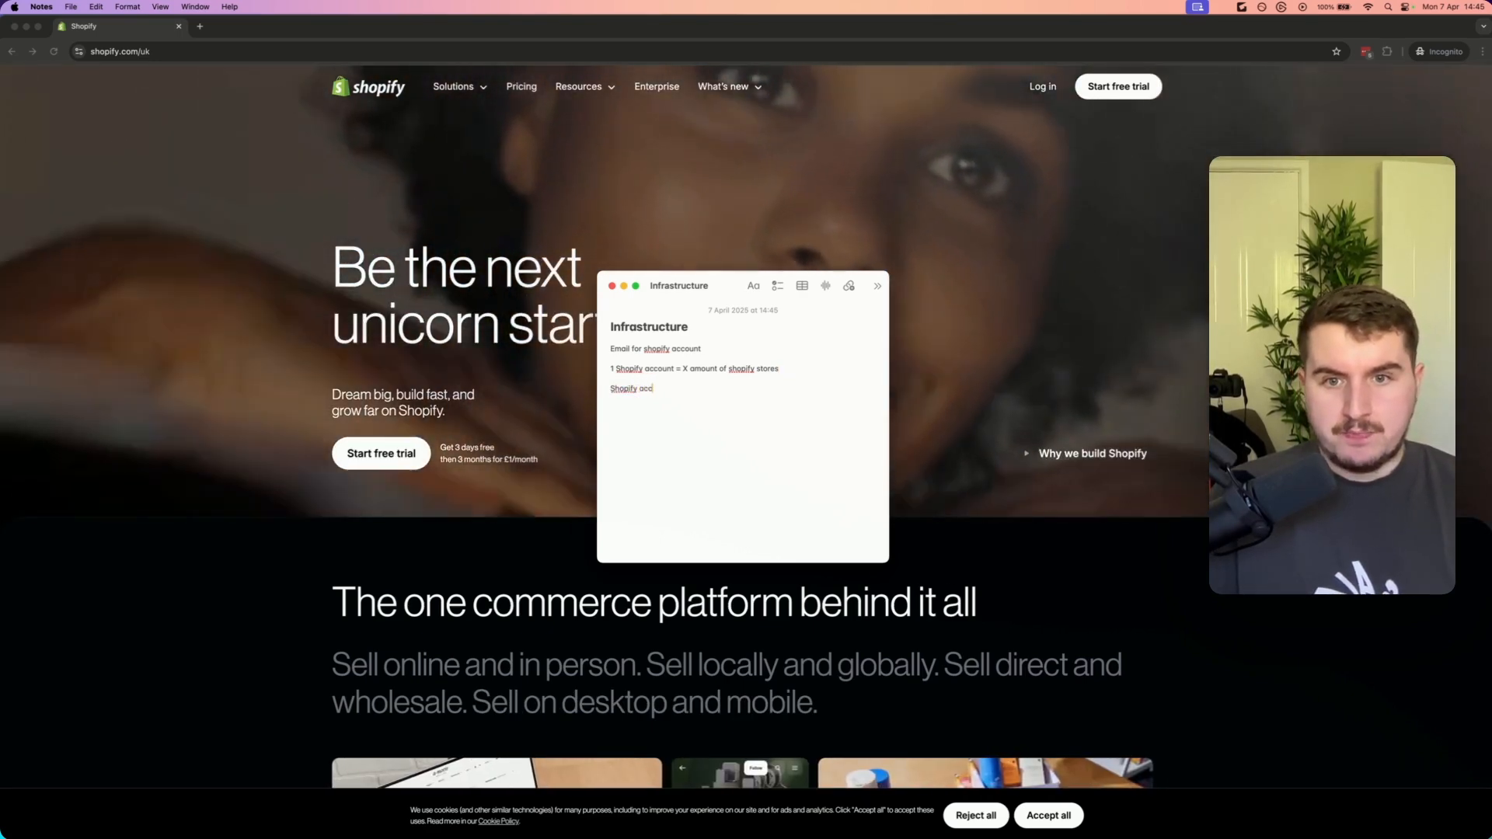
text(ount – Bea)
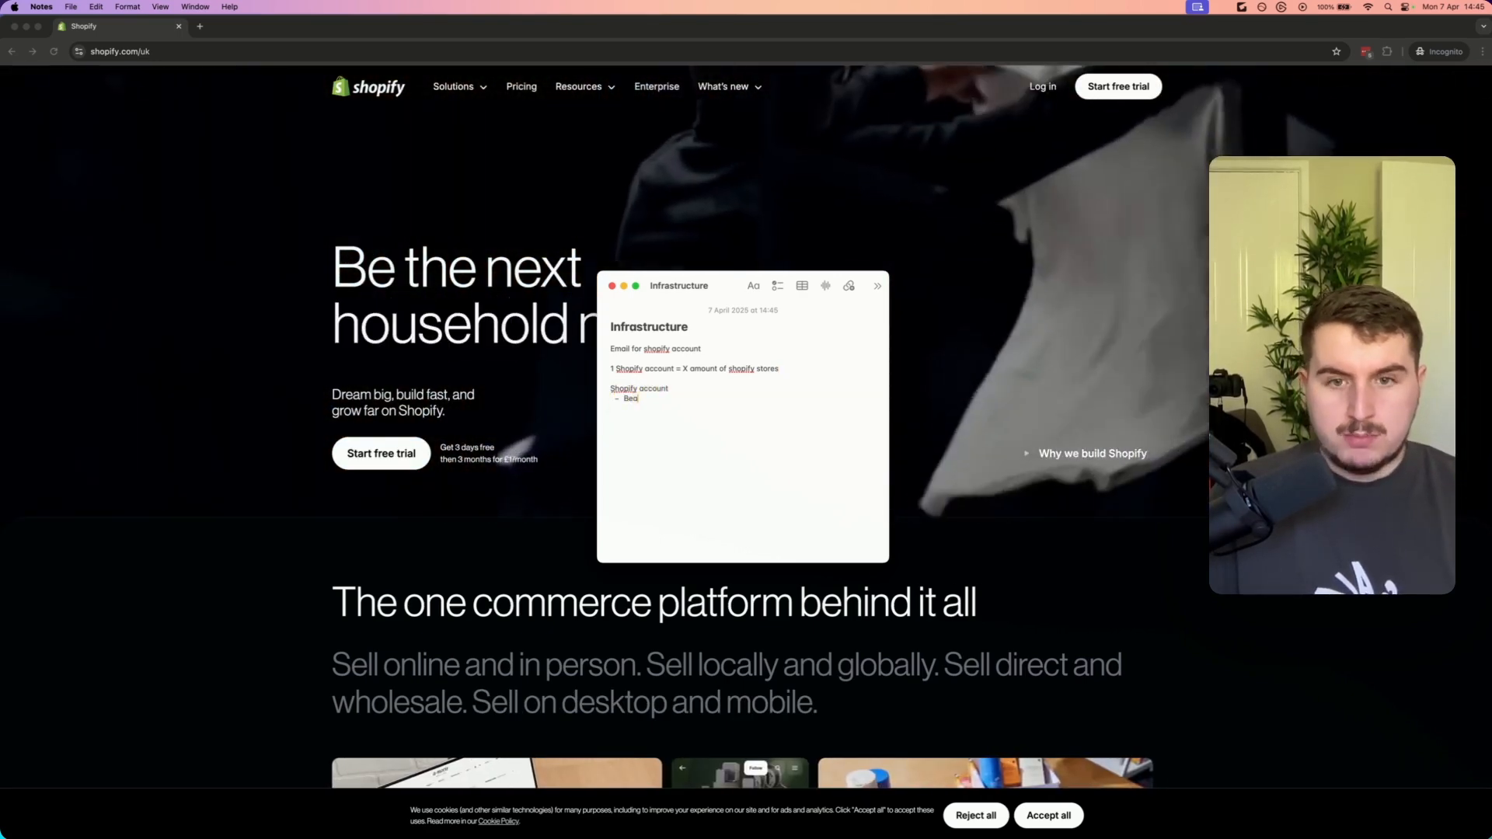
text(uty Store)
key(Return)
text(Clothi)
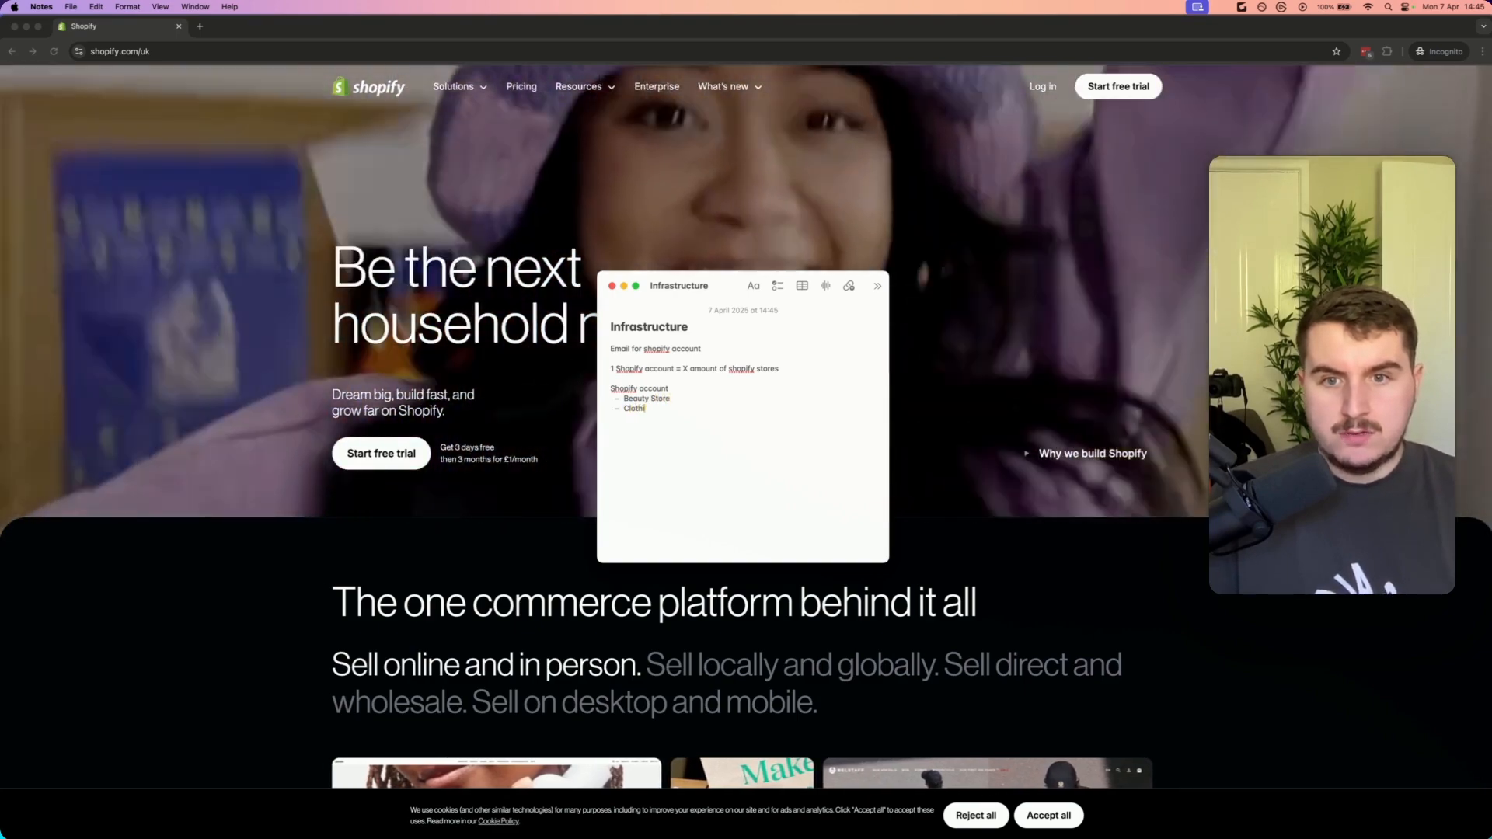
text(ng Store)
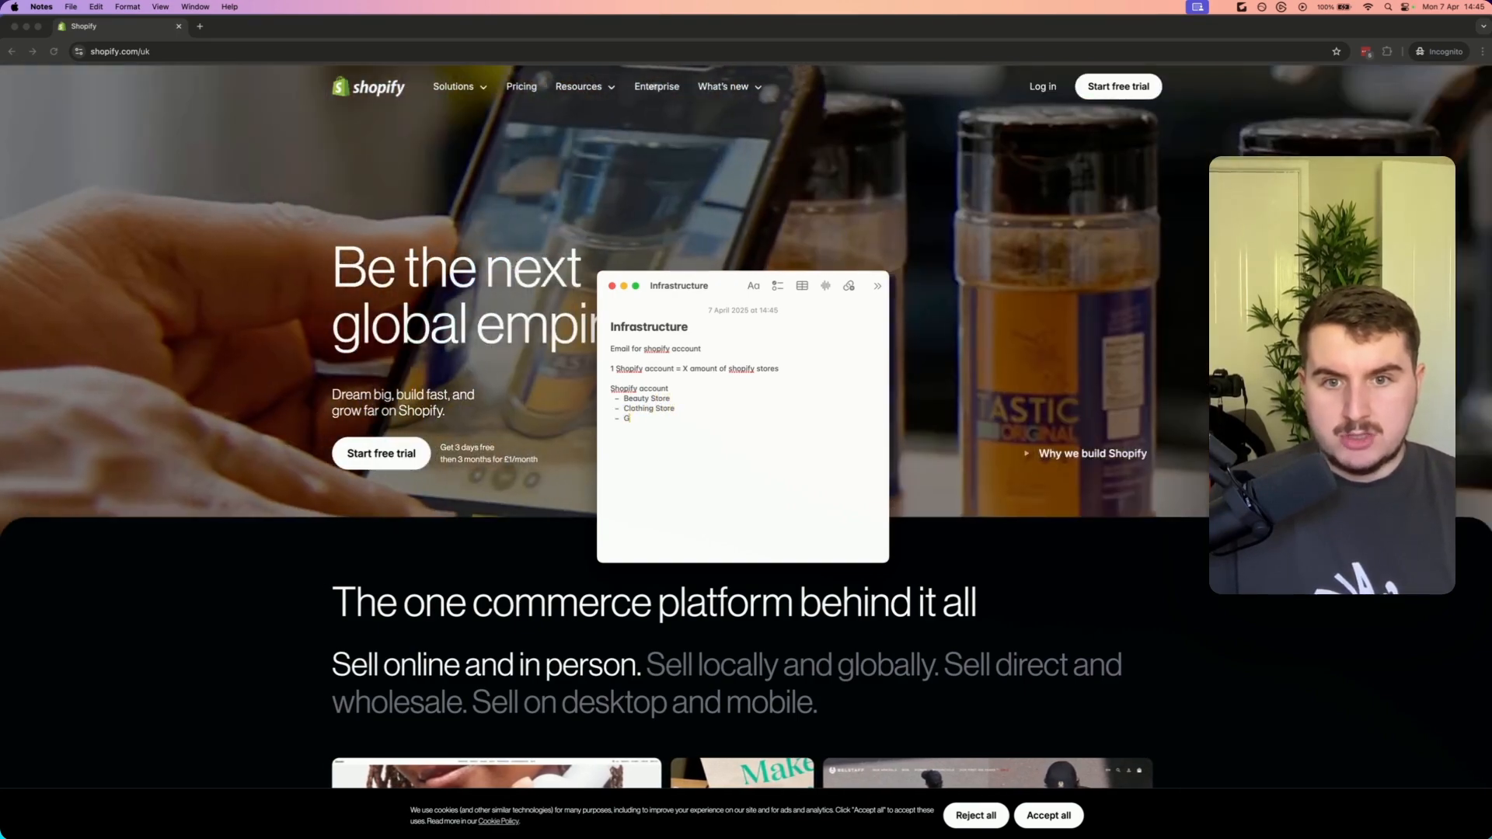
text( – Gym store – Clothing s)
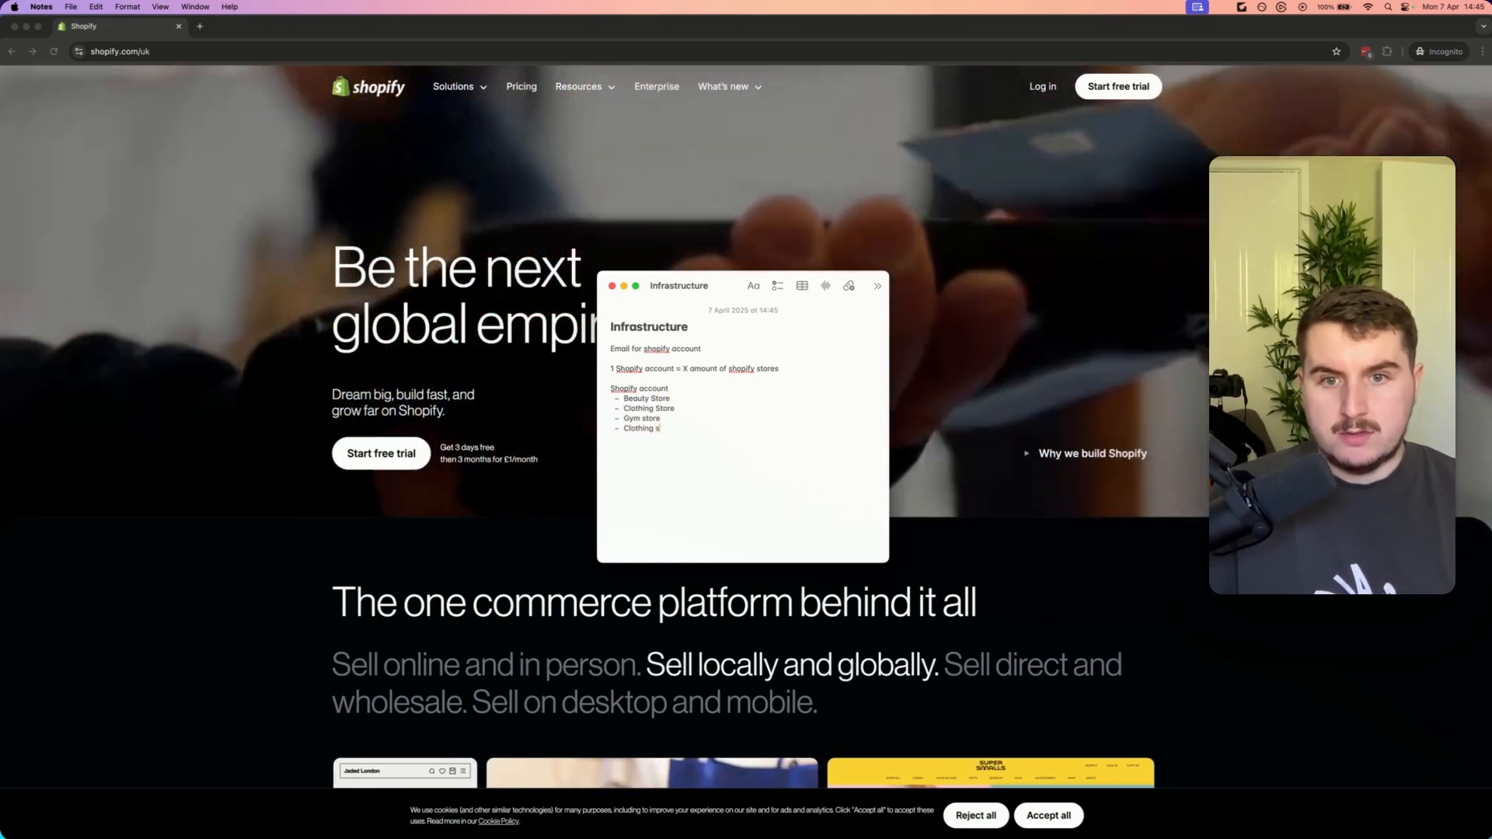
text(tore – P)
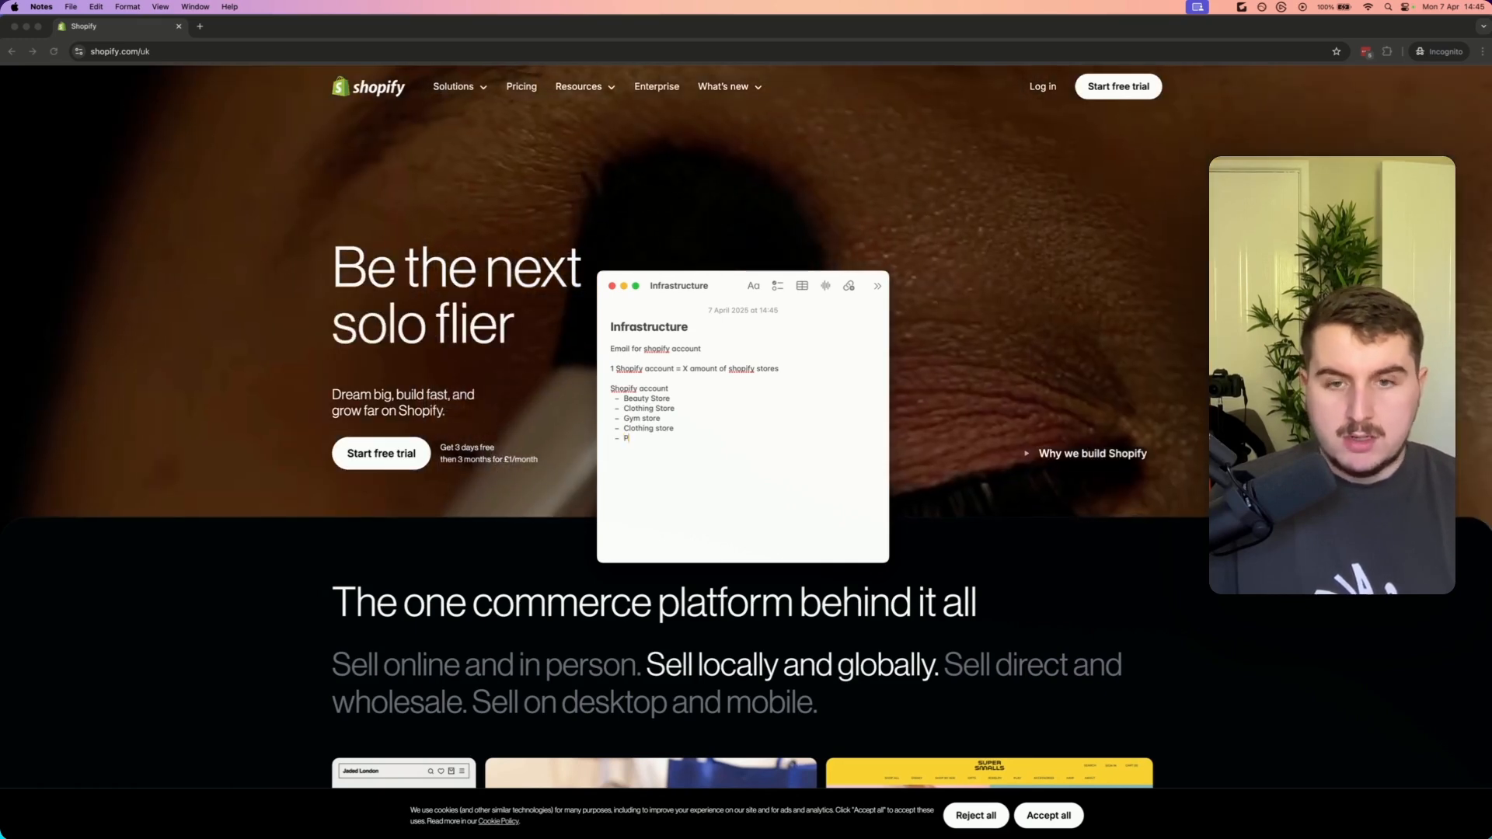
text(roblem solving)
Add list items Clothing store, Problem solving and Drain cleaner under the Shopify account section
key(Return)
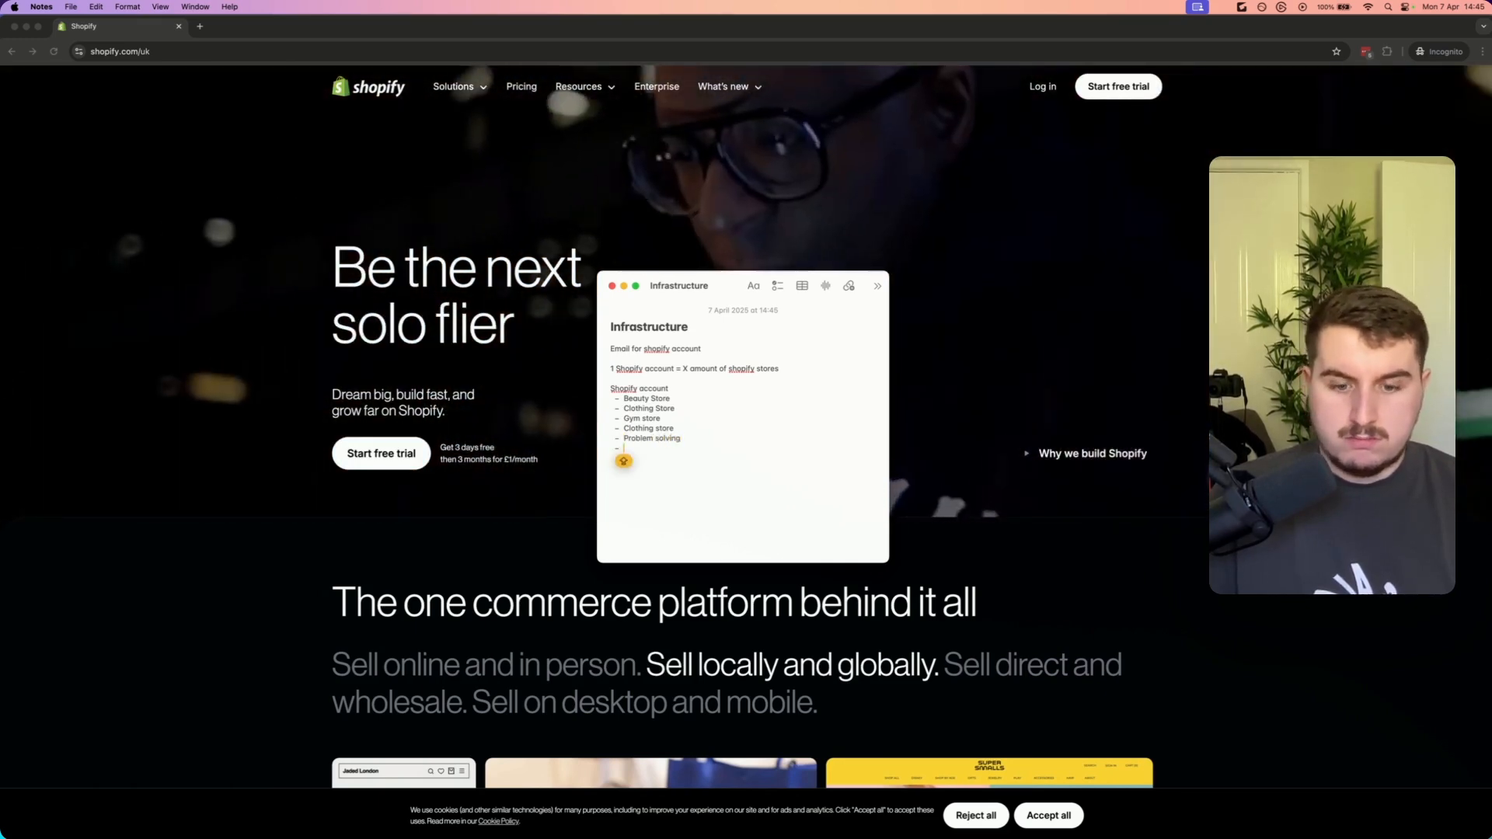
text(Drain cleaner)
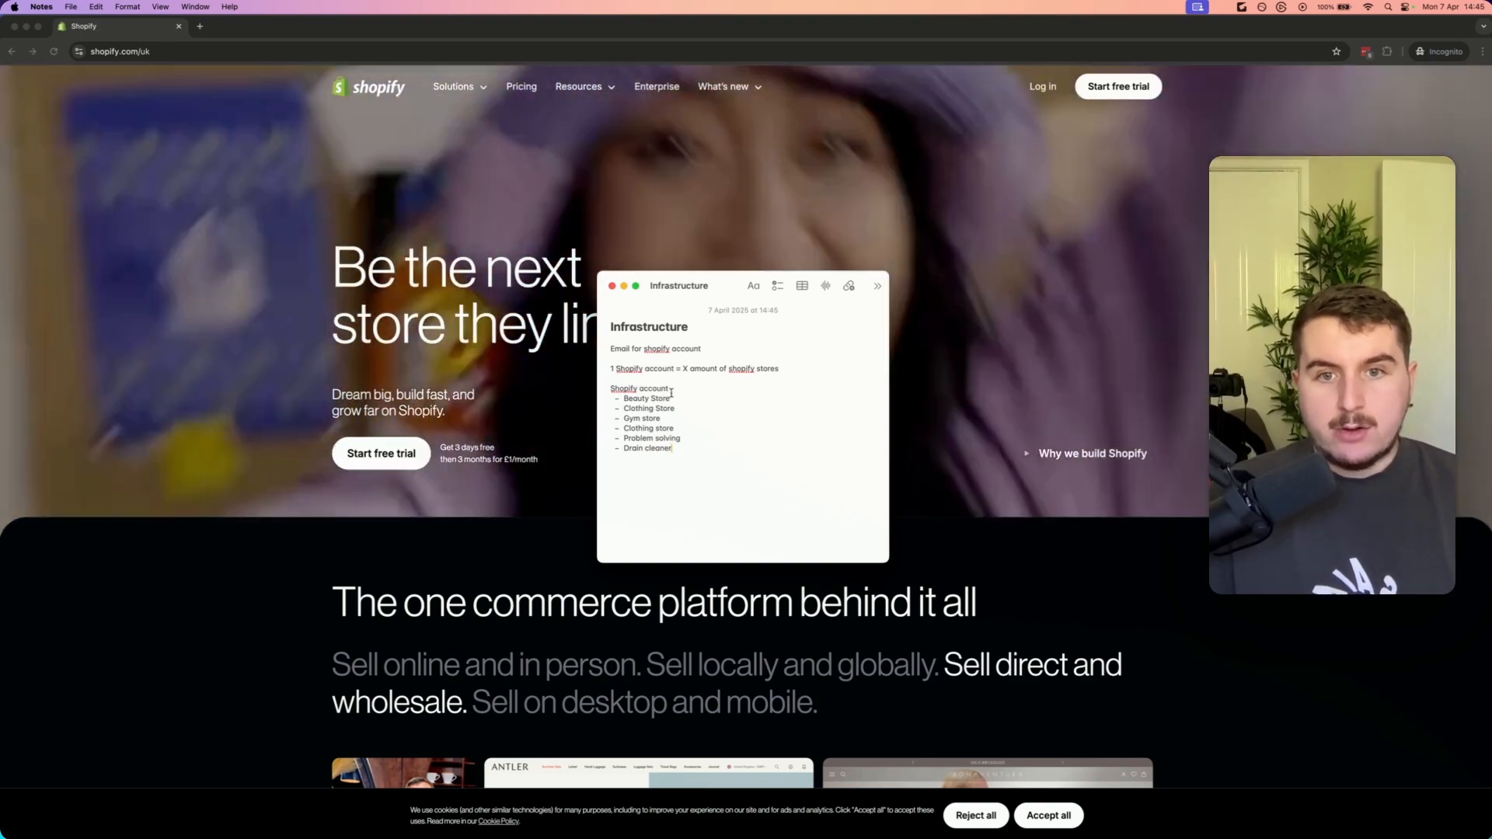
Make the 'Shopify account' section heading bold
drag(670, 391, 606, 390)
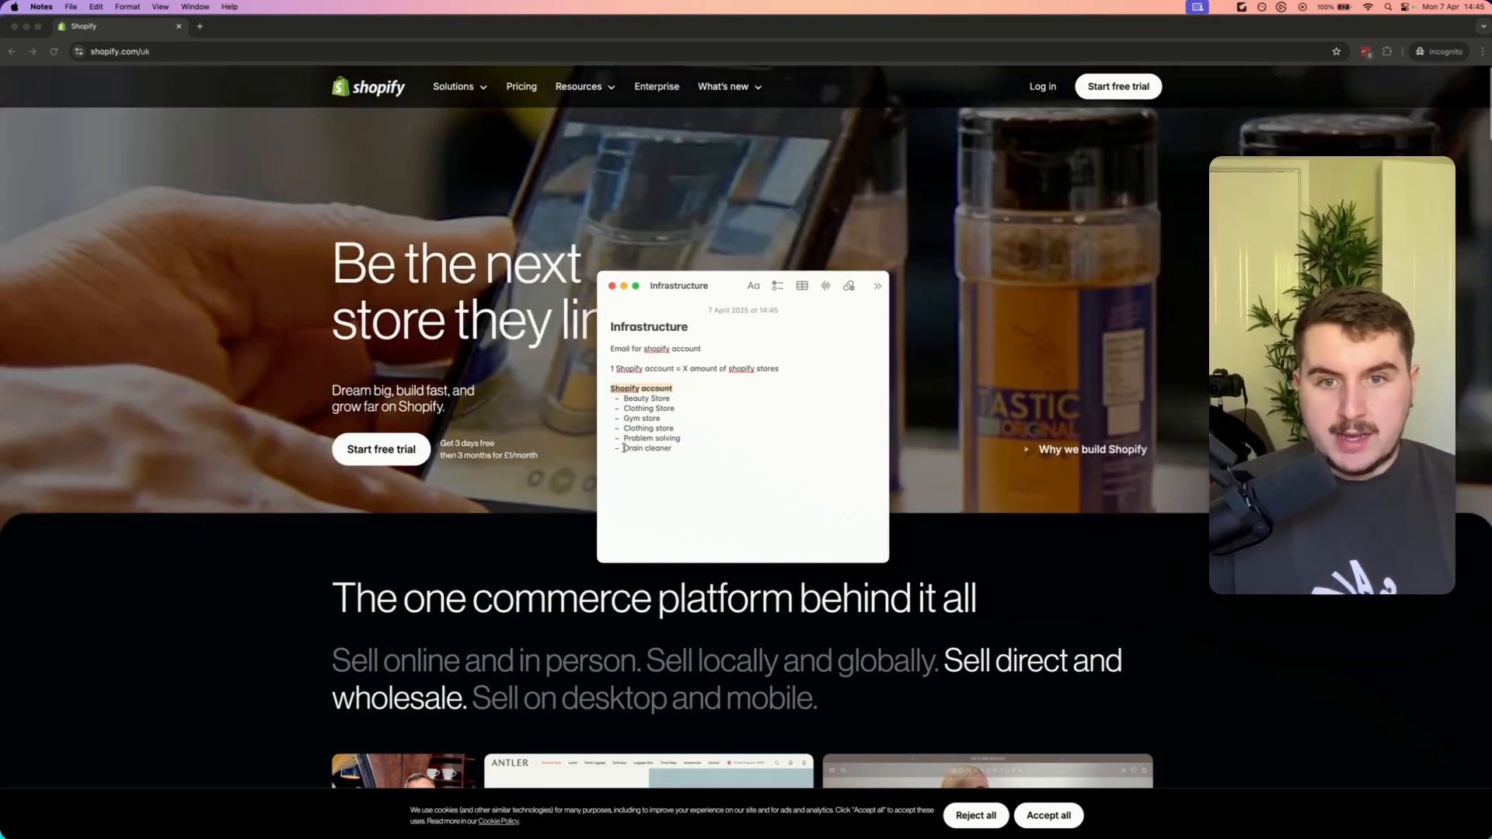
drag(684, 458, 626, 398)
click(670, 398)
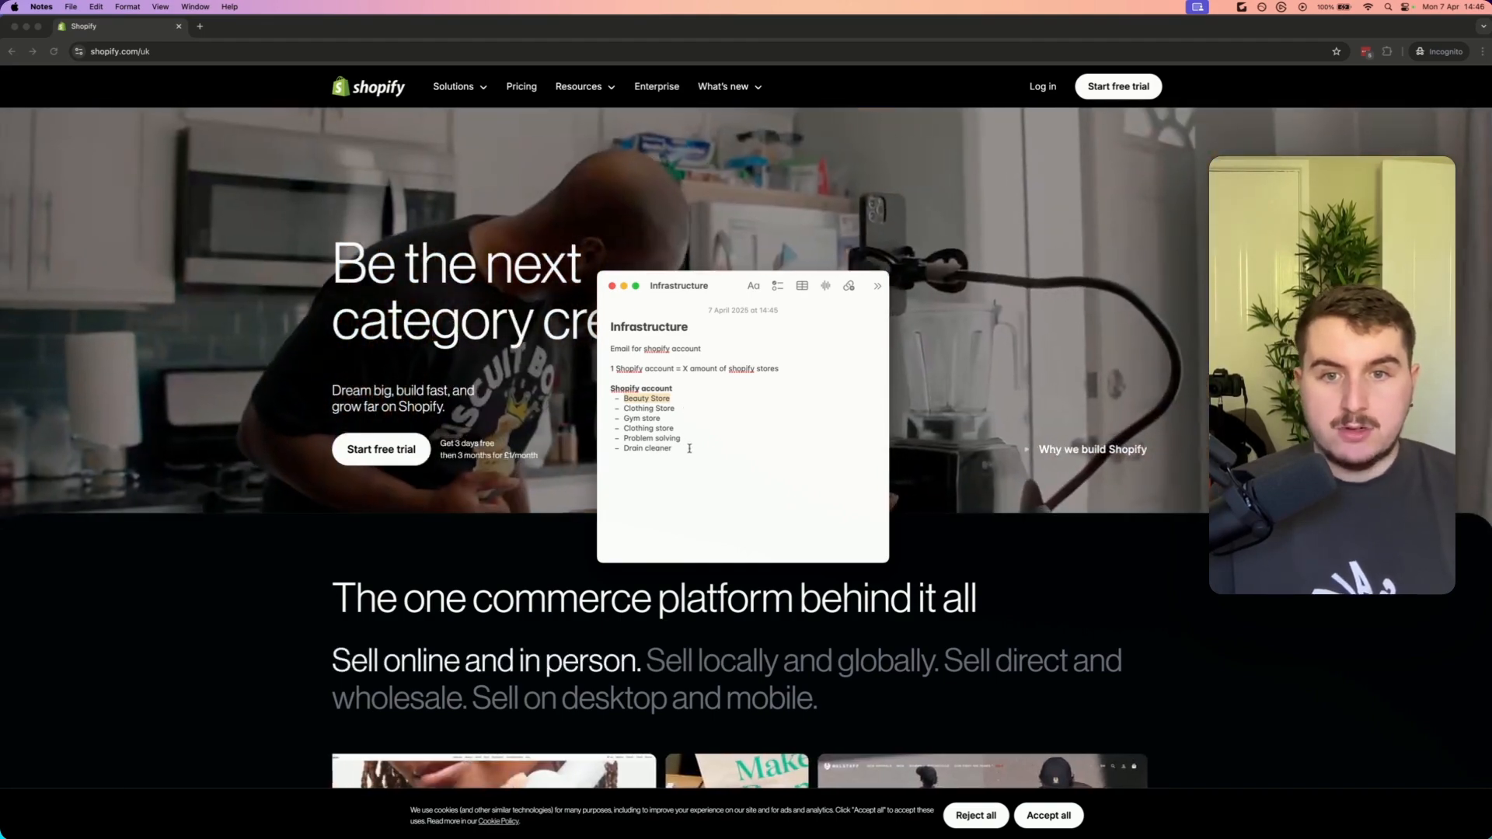
drag(677, 443, 558, 399)
click(696, 421)
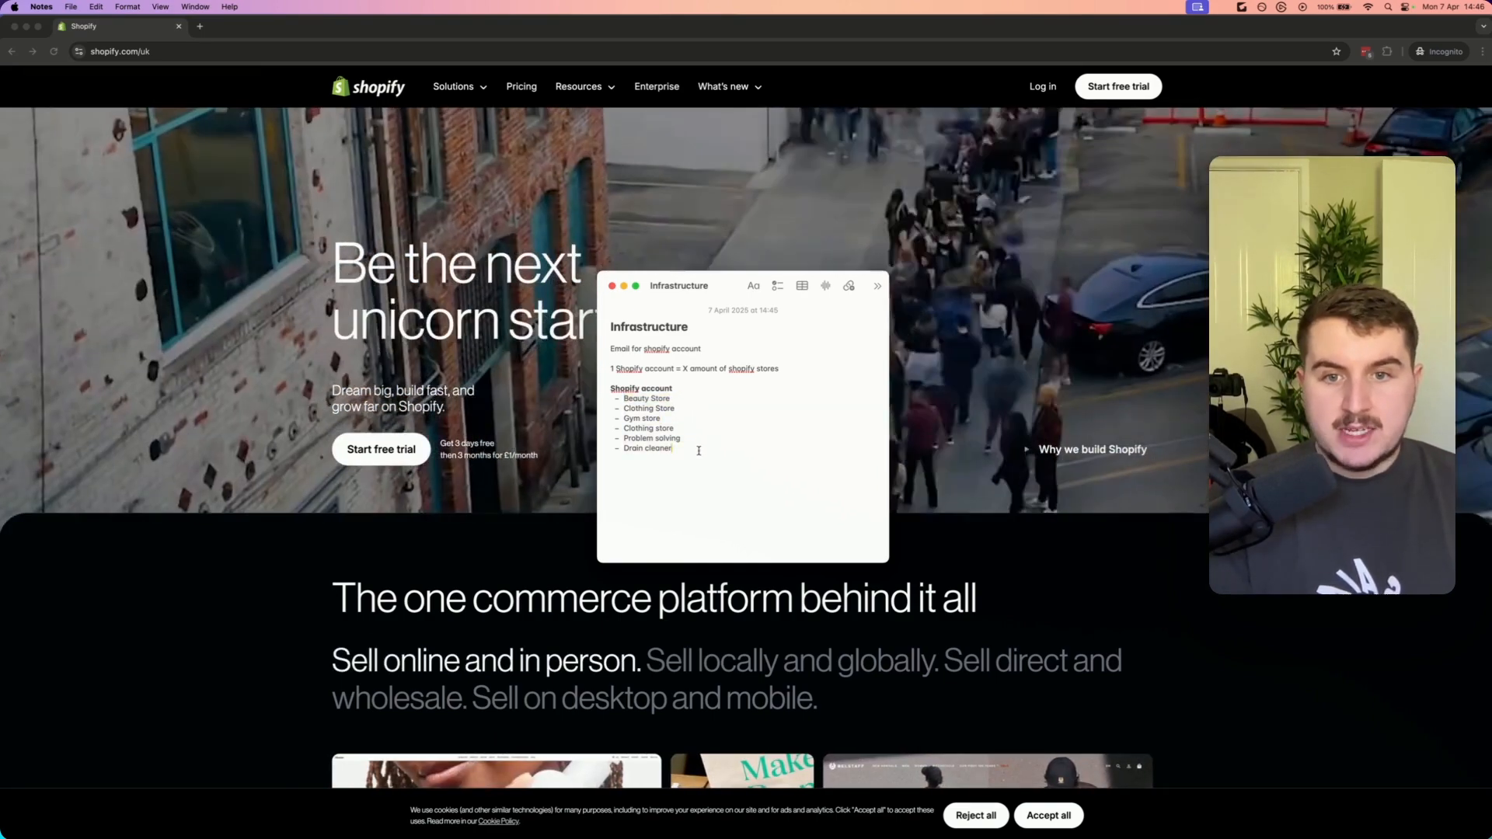
Add the line 'Secure your shopify account', then 'Gmail ideally' with a '2fa' dash item
text(Secure)
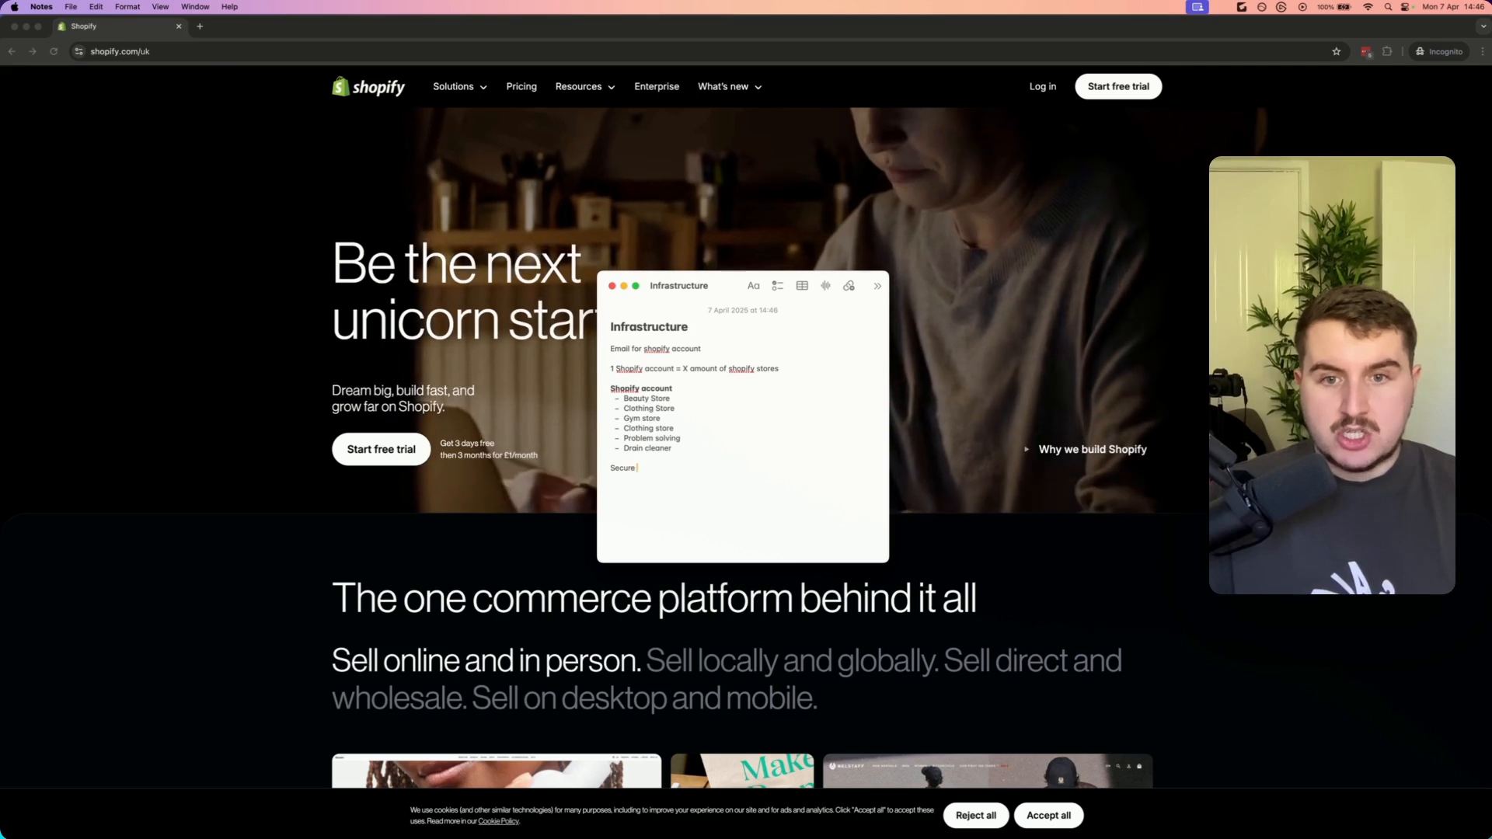
text( your shopify account)
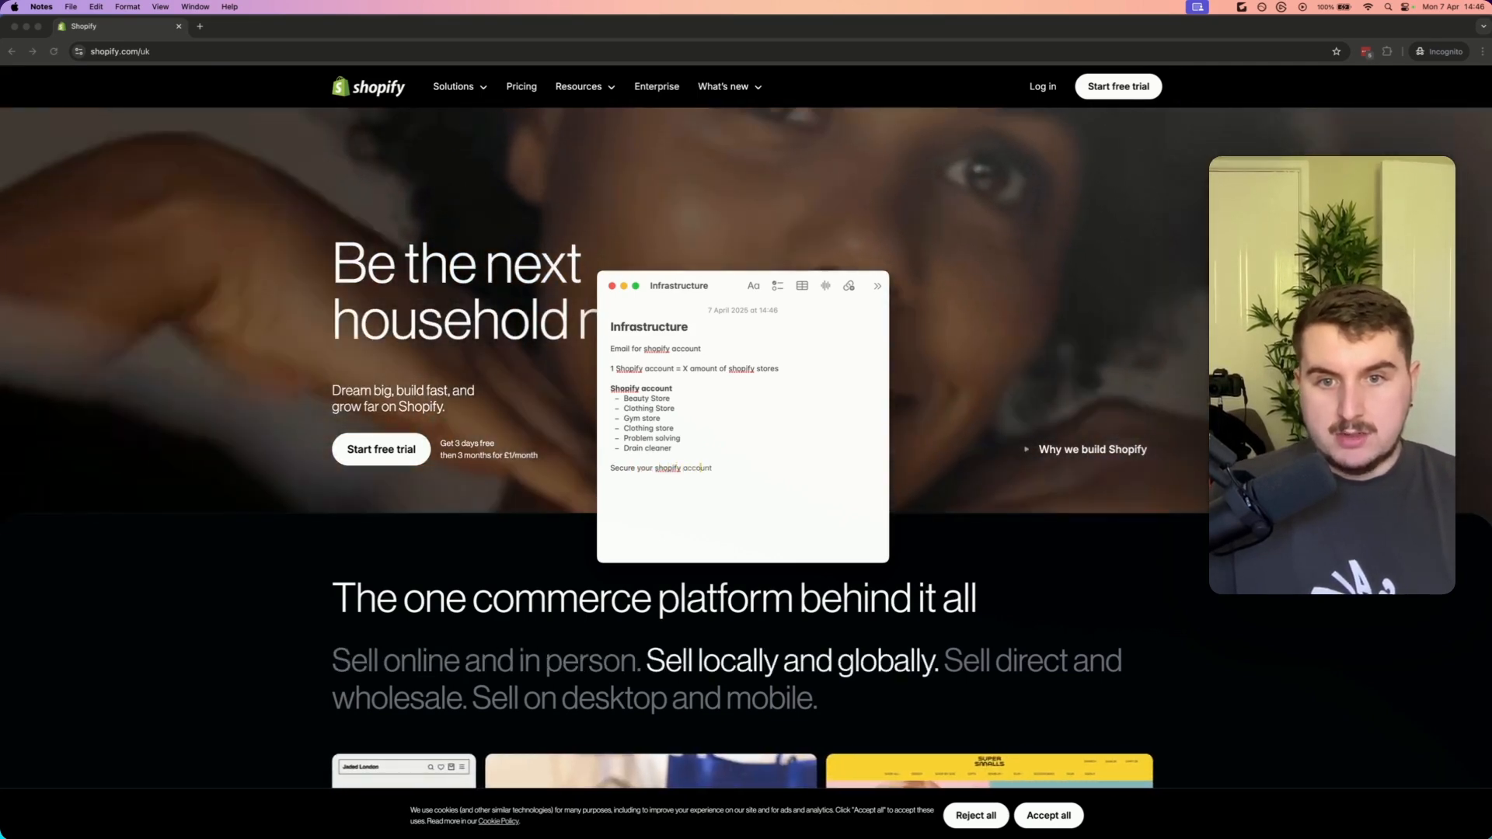
key(Return)
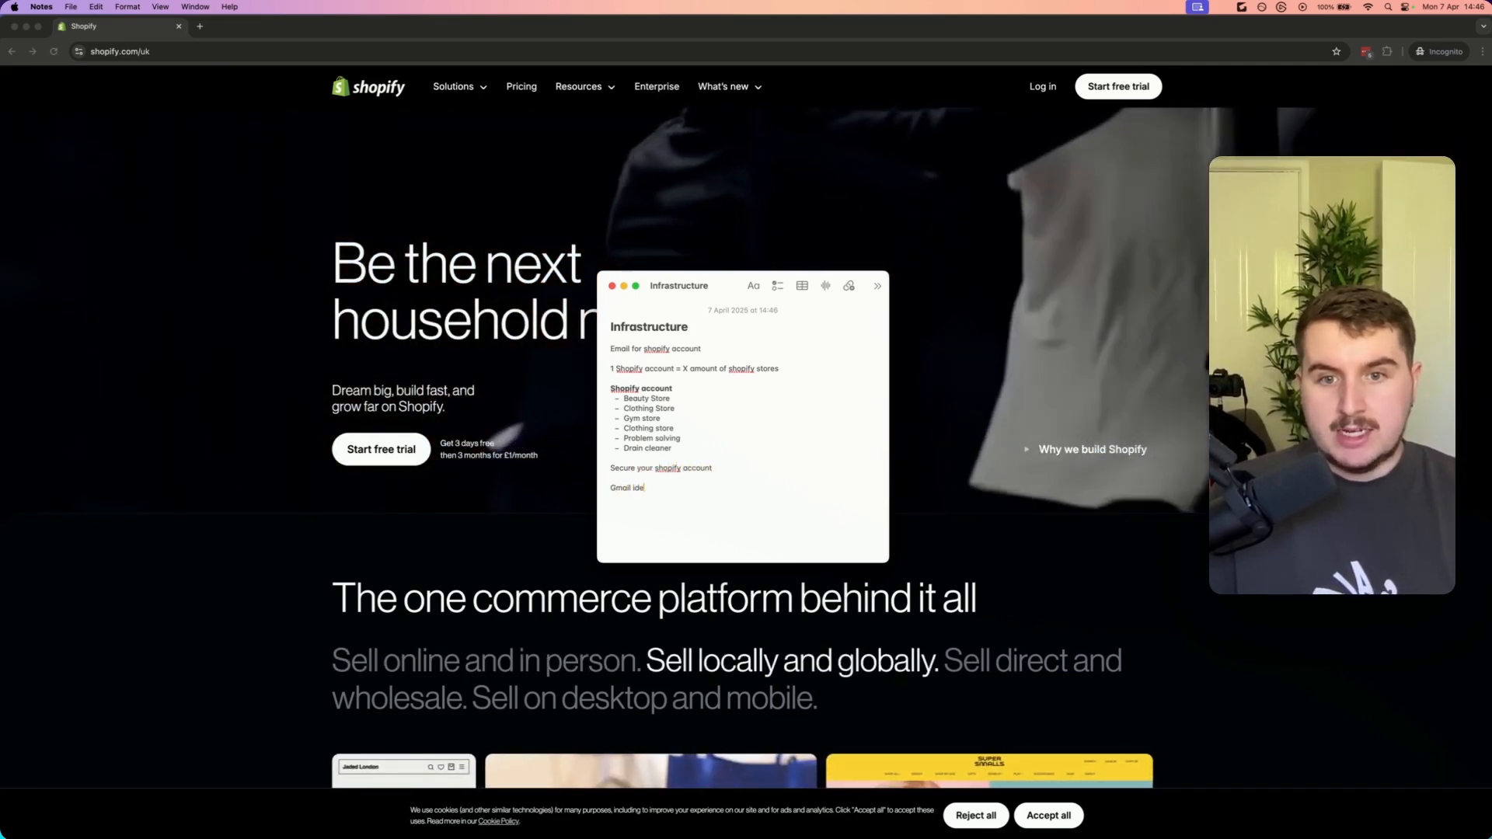
text(- 2fa)
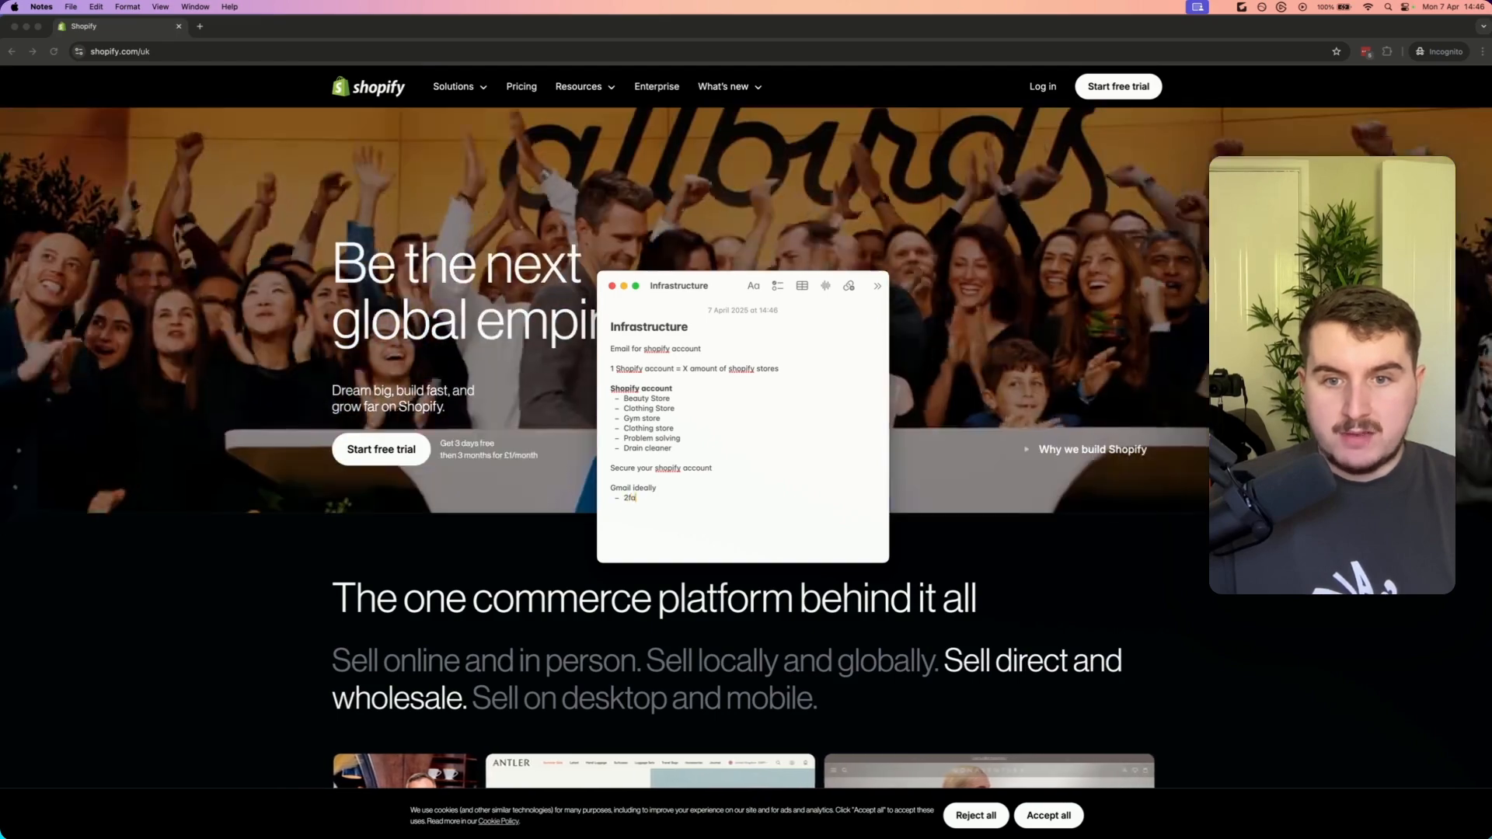
key(Return)
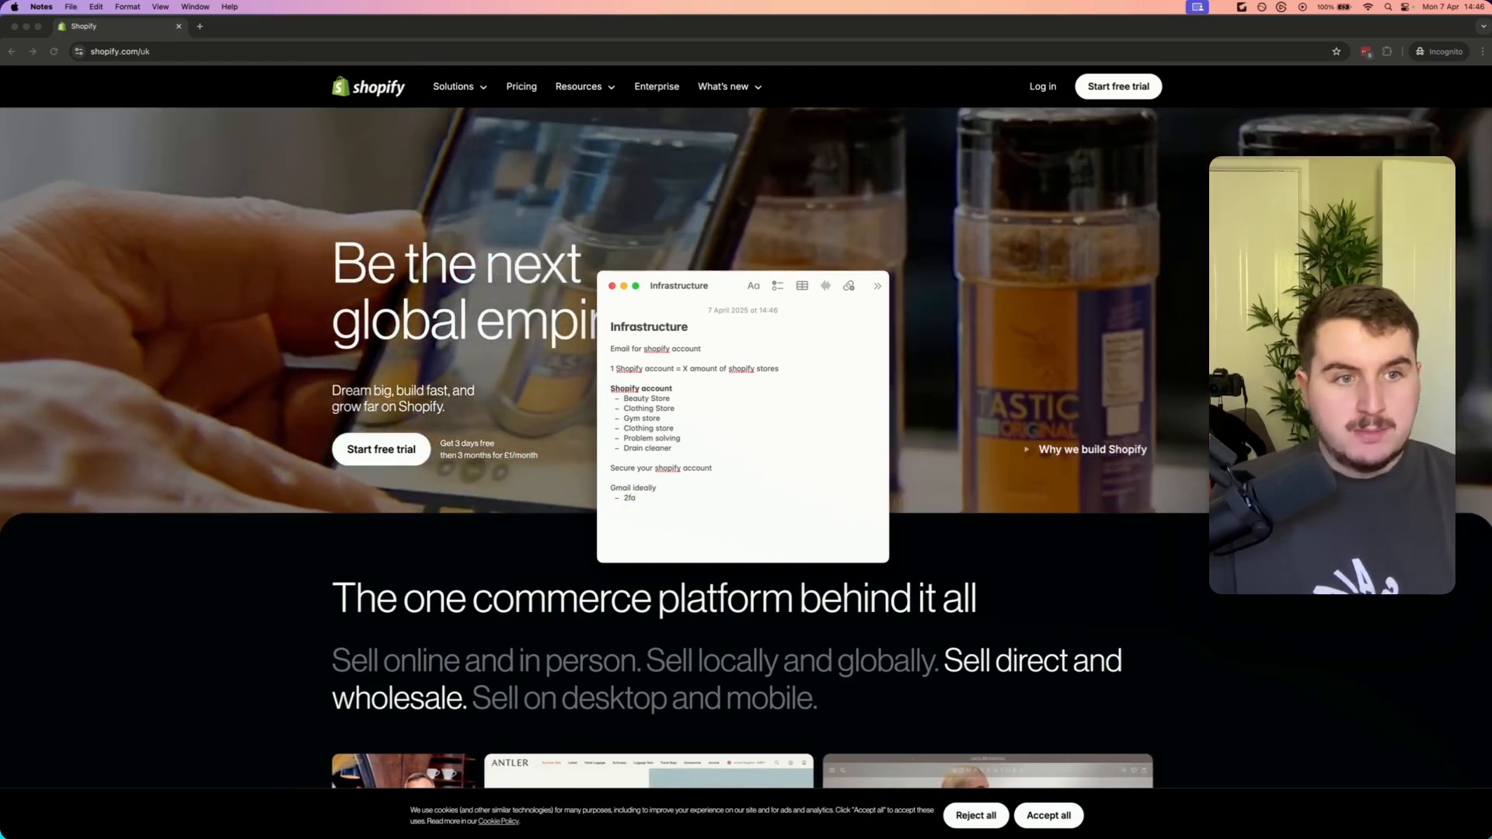
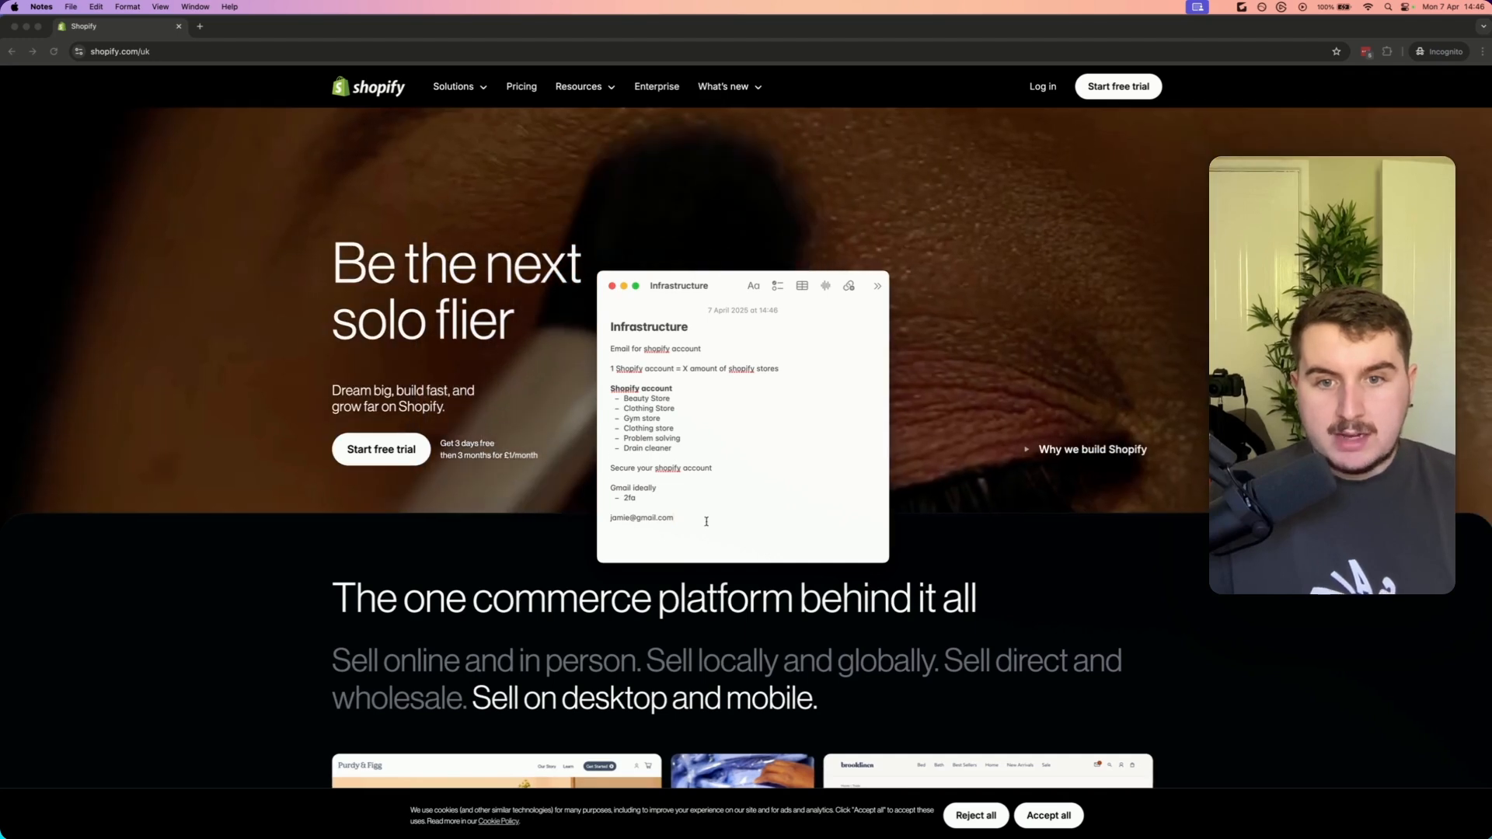
Write an example Gmail address on a new line and insert '+shopifyaccount' before its @ sign
double_click(708, 521)
click(715, 525)
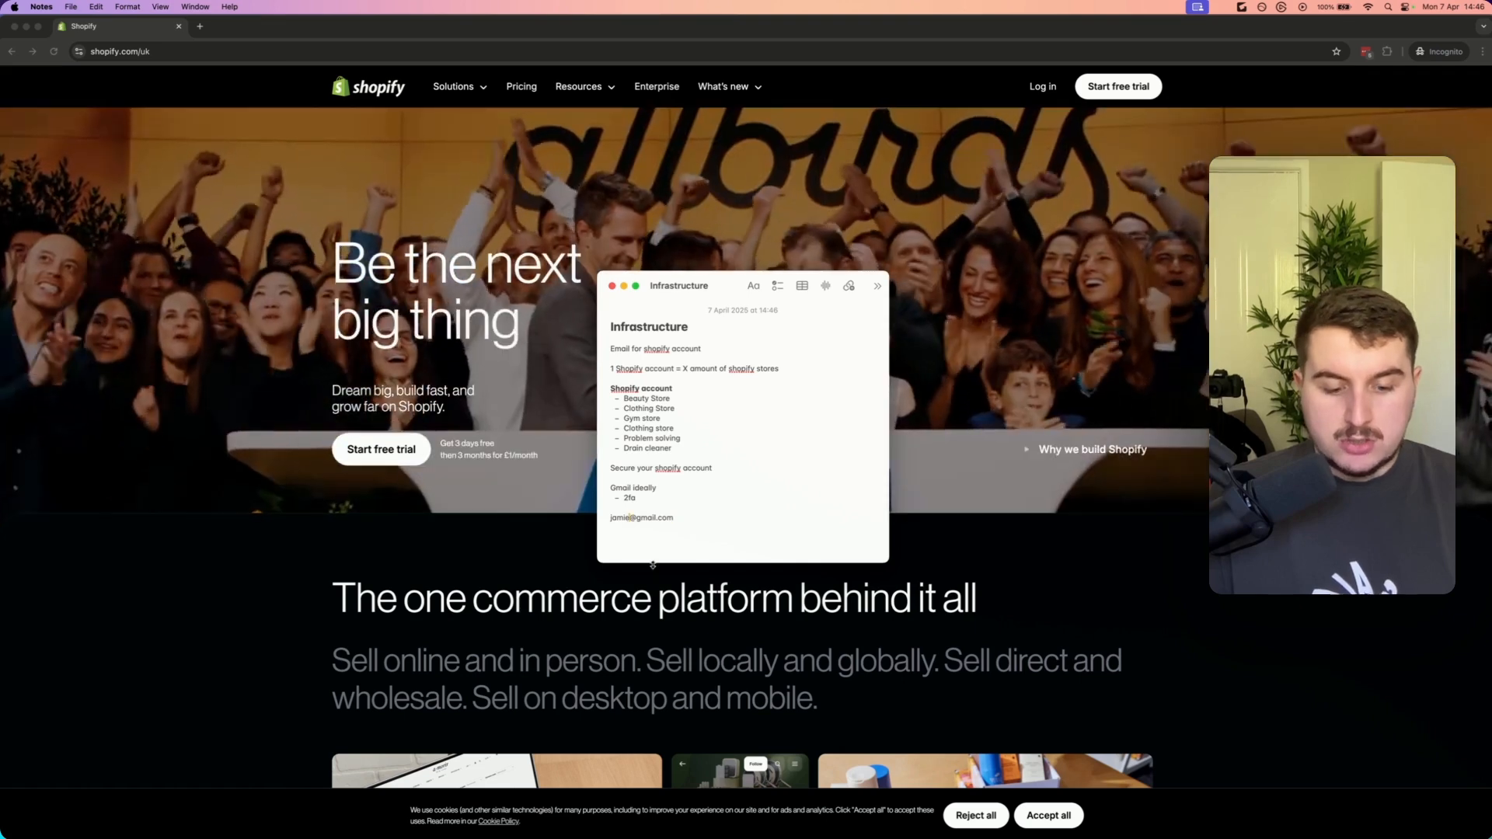
text(+)
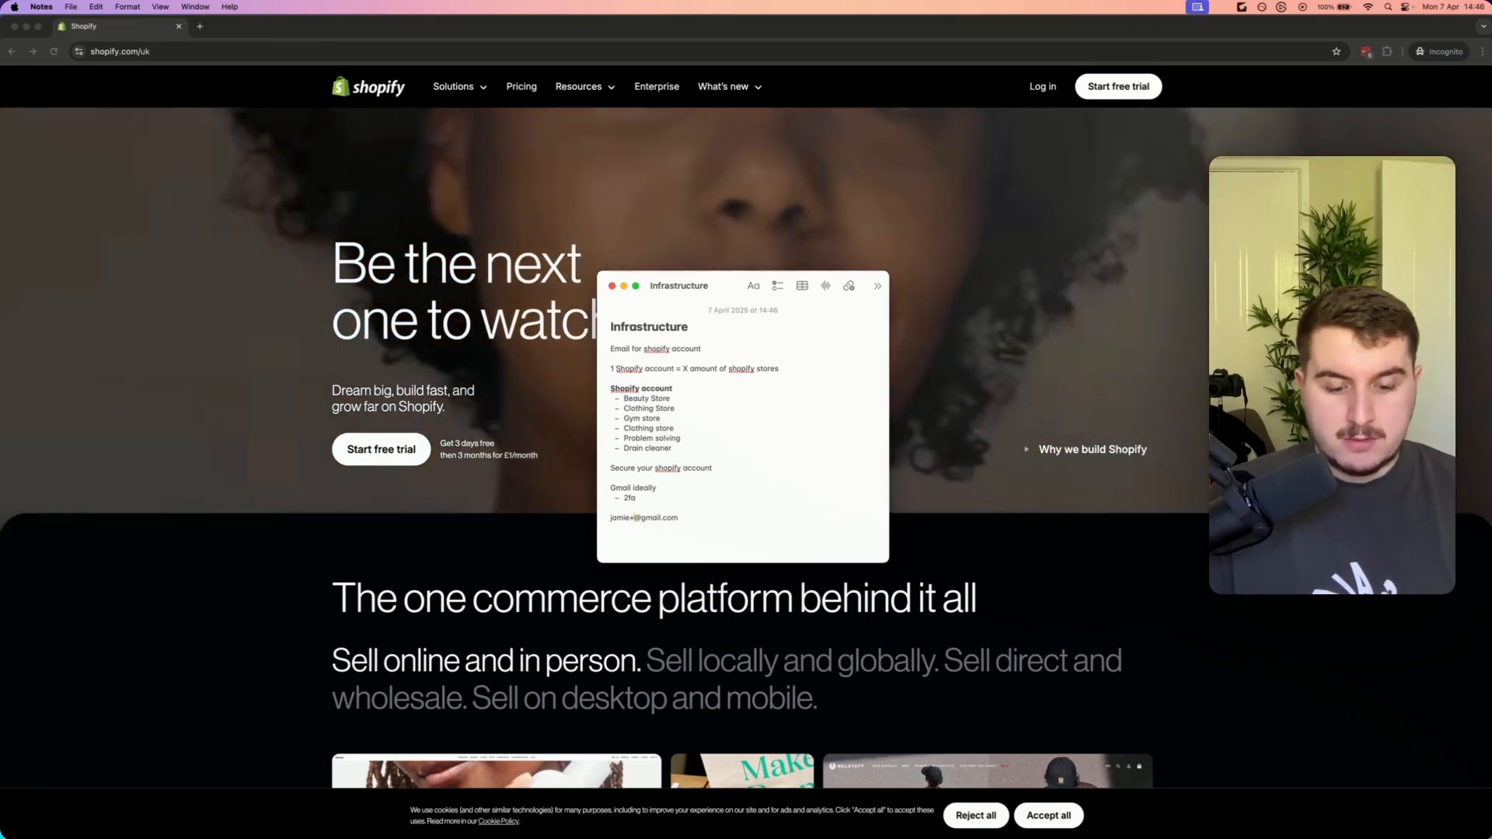
text(shopifyaccount)
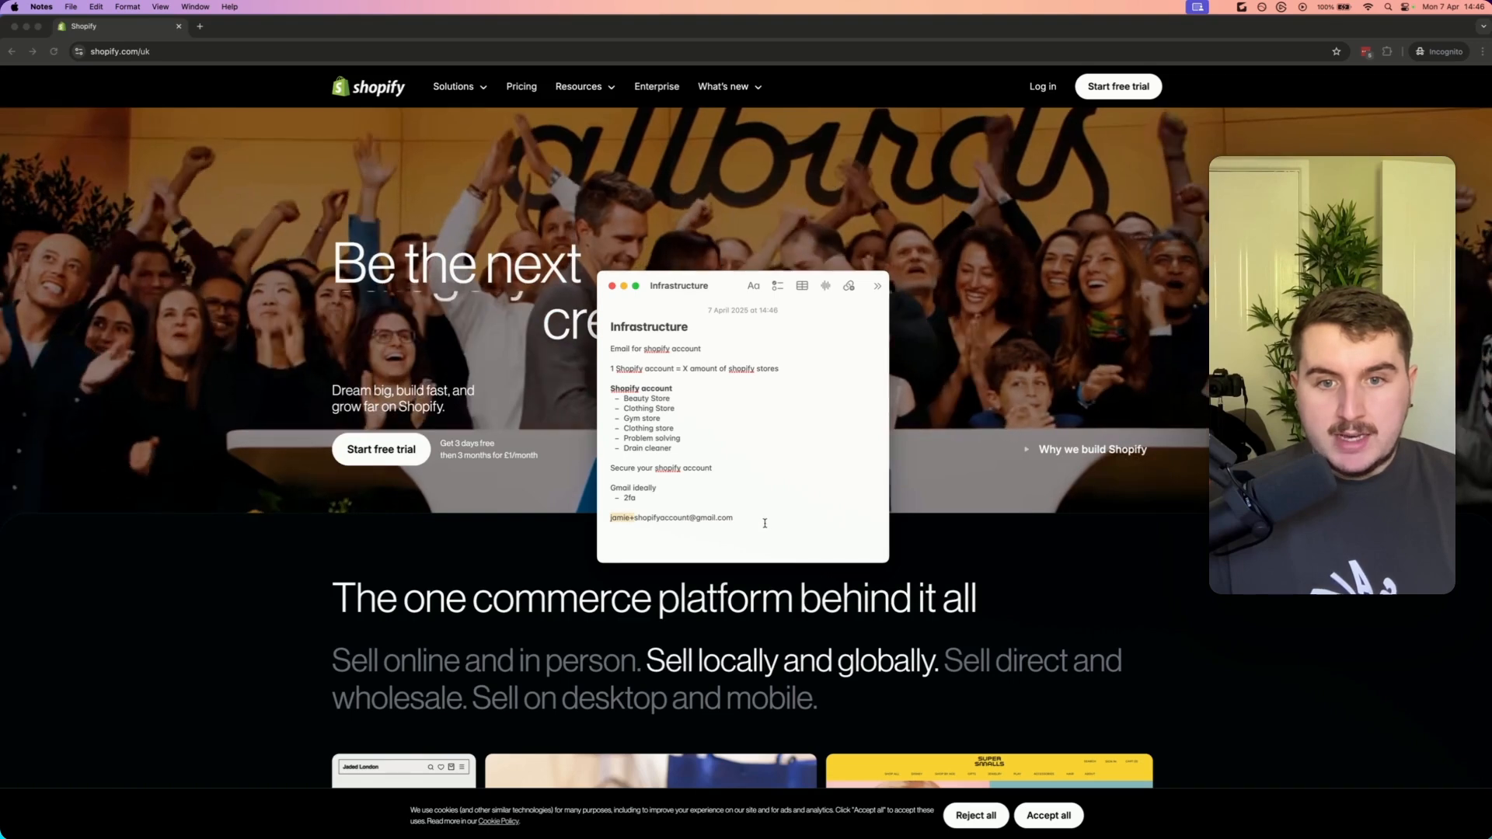
drag(735, 520, 687, 521)
click(639, 521)
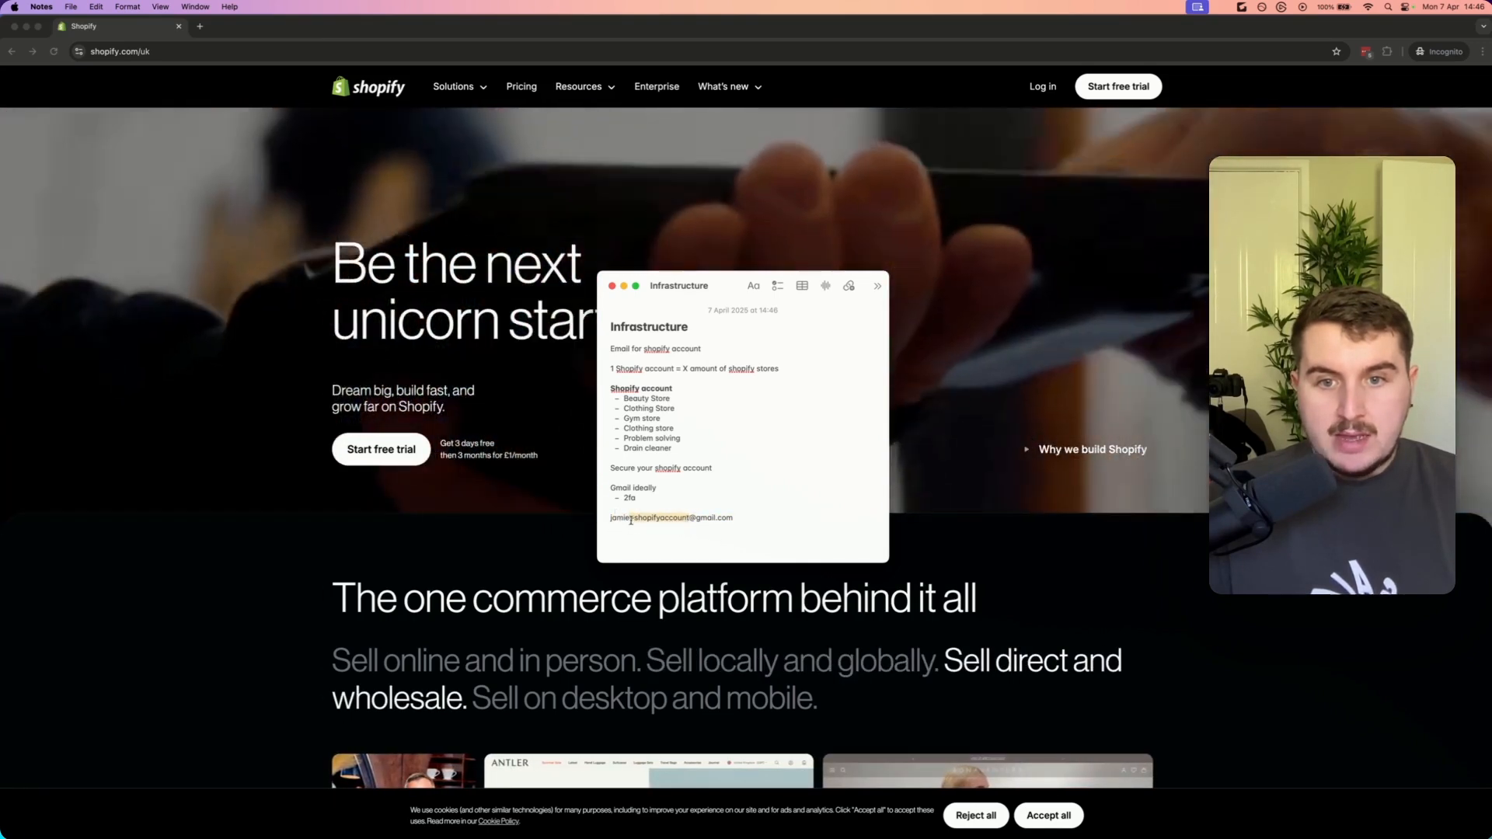
click(637, 517)
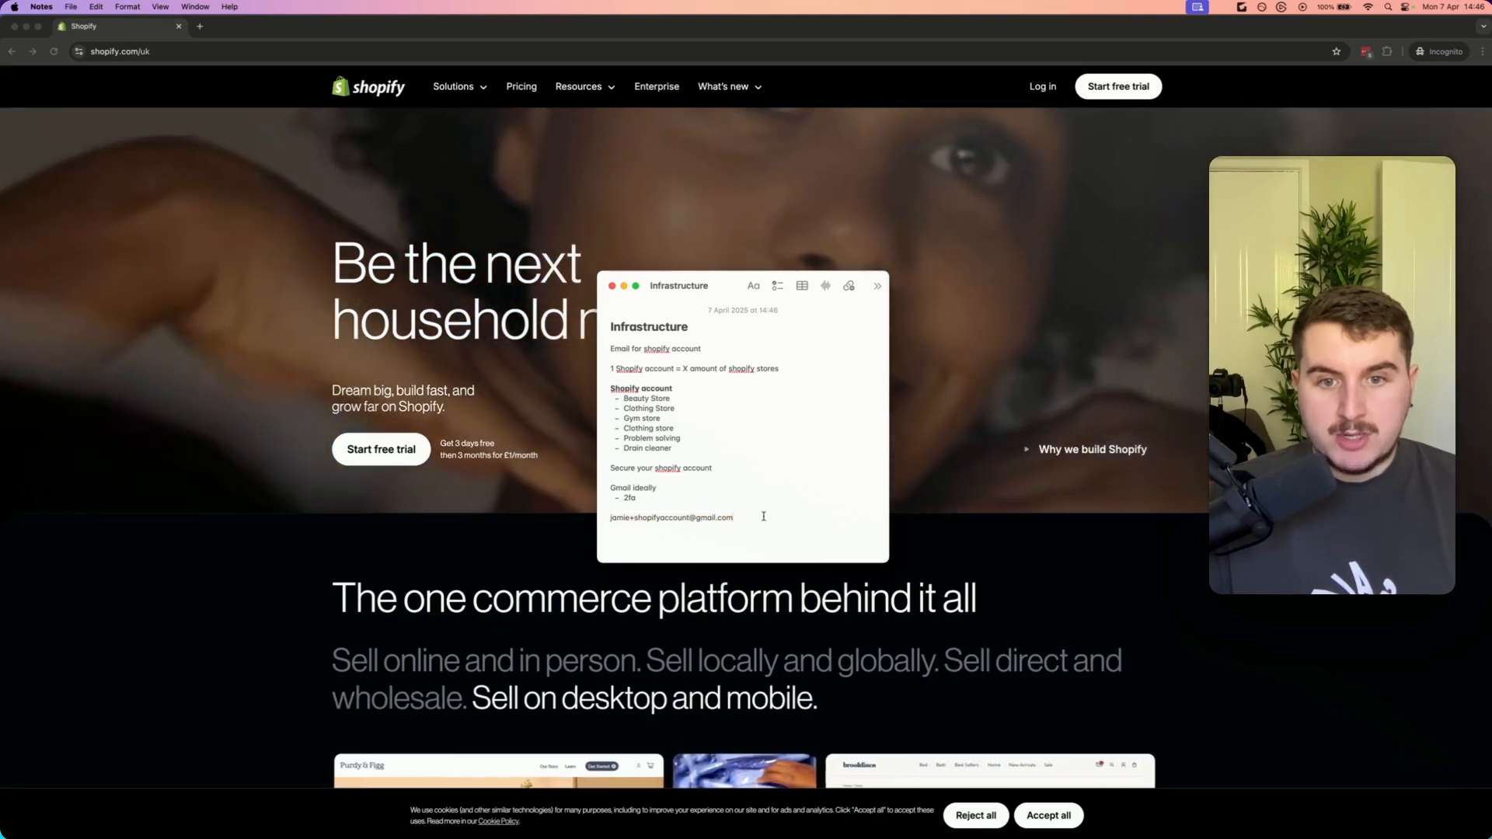
click(753, 519)
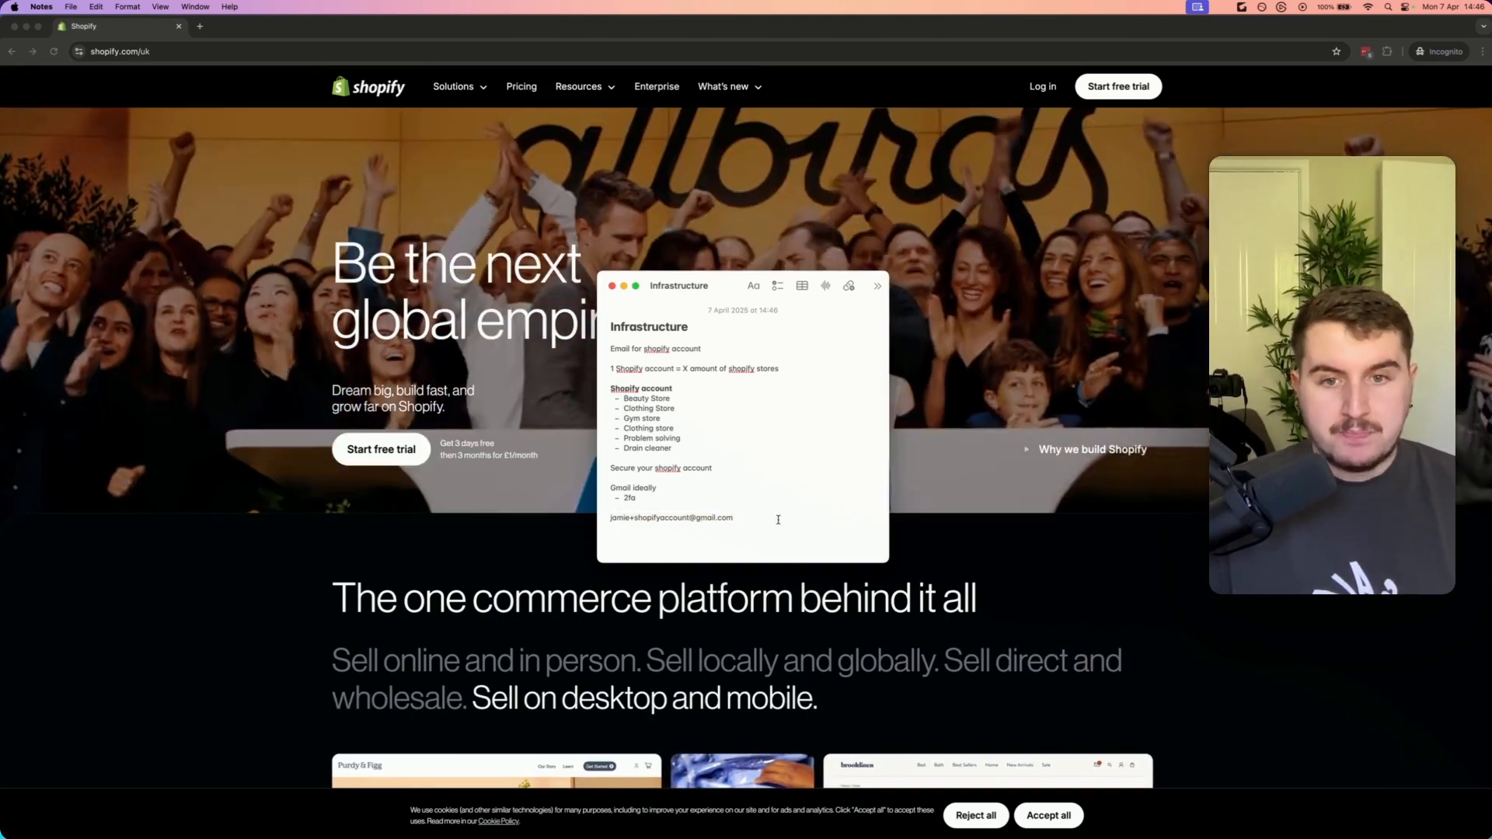
key(Return)
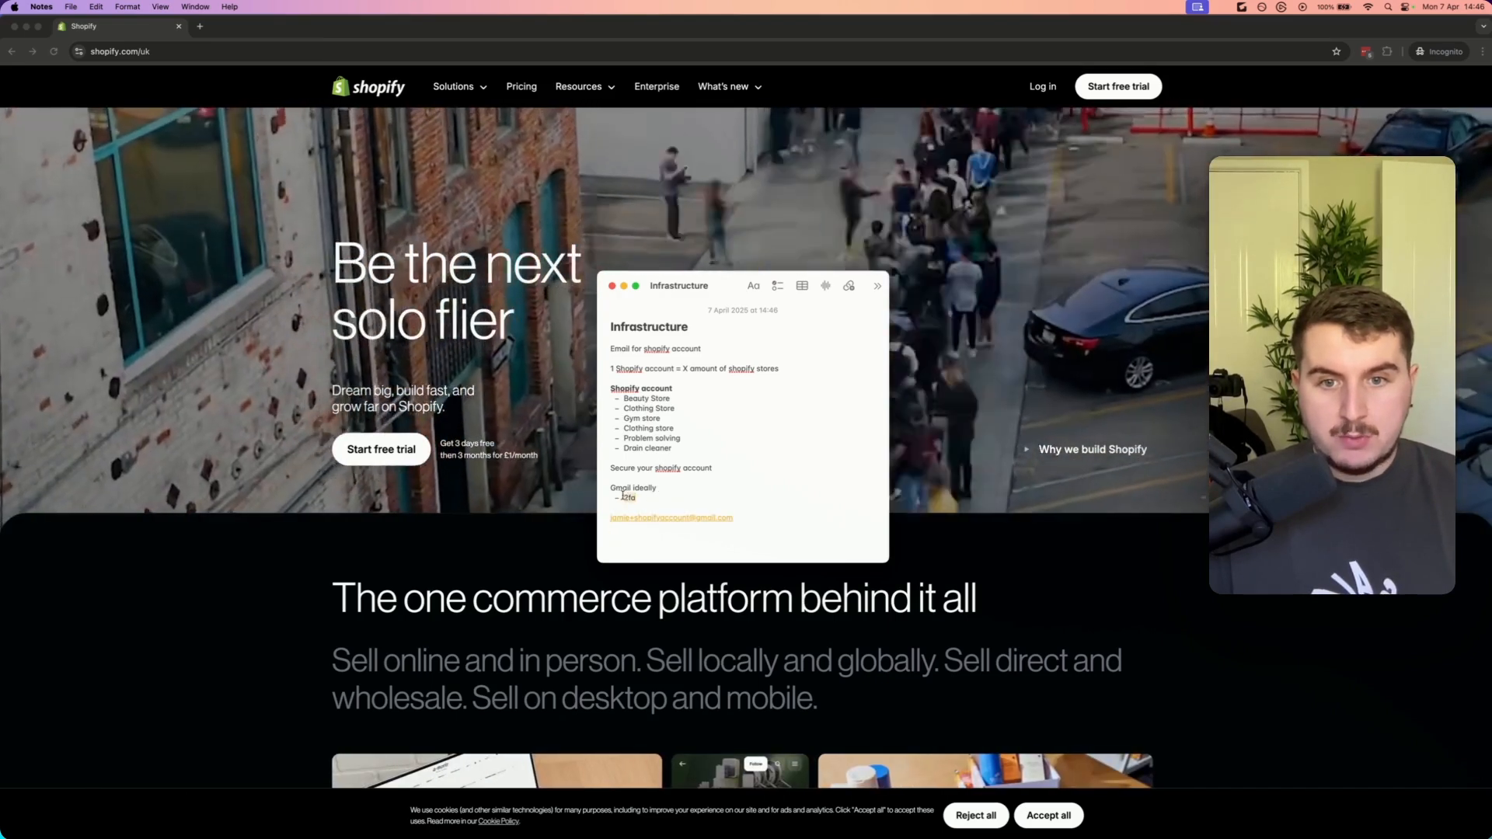
click(682, 506)
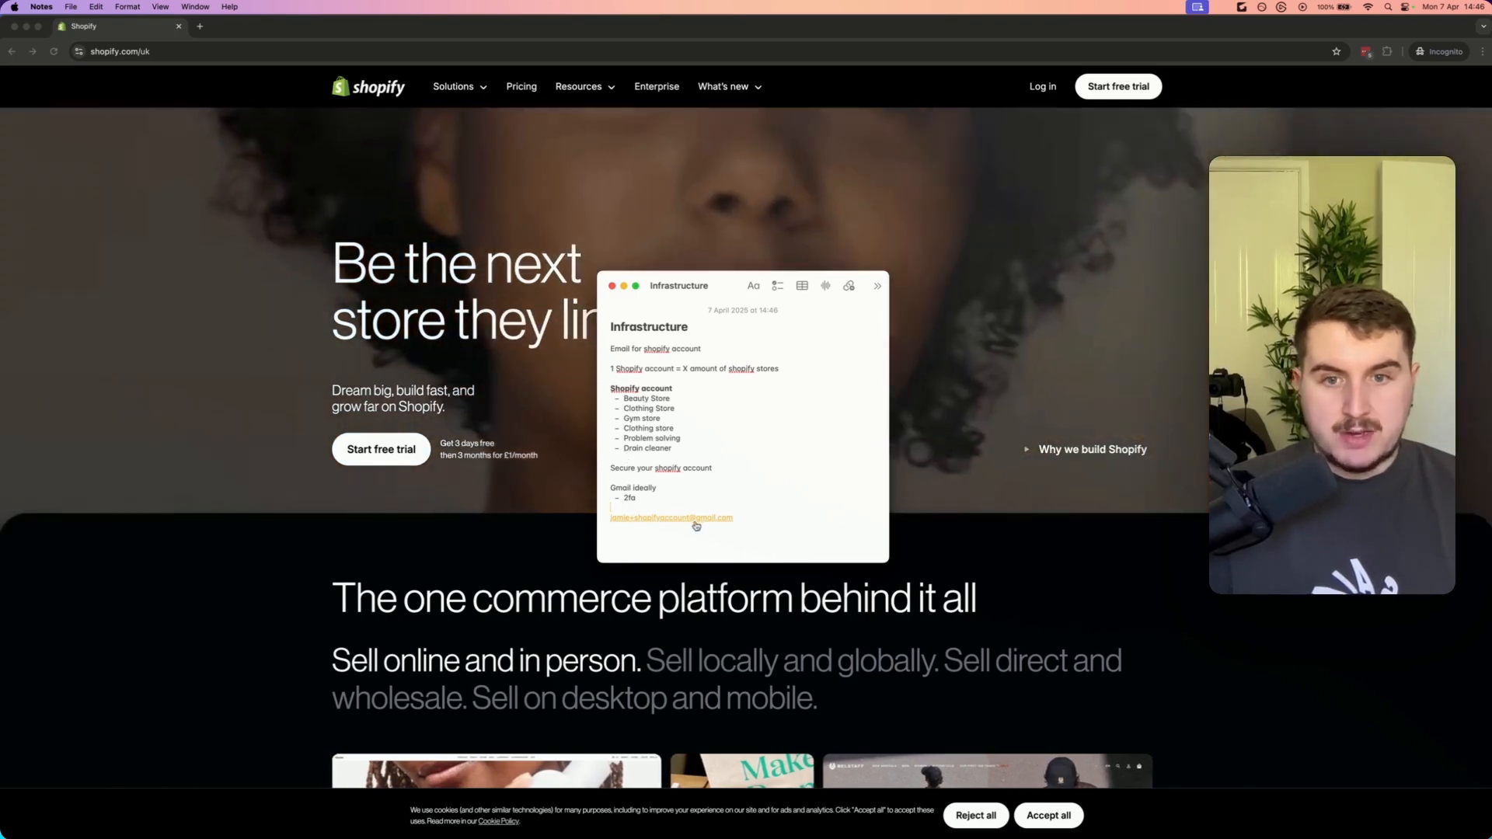
click(709, 557)
key(BackSpace)
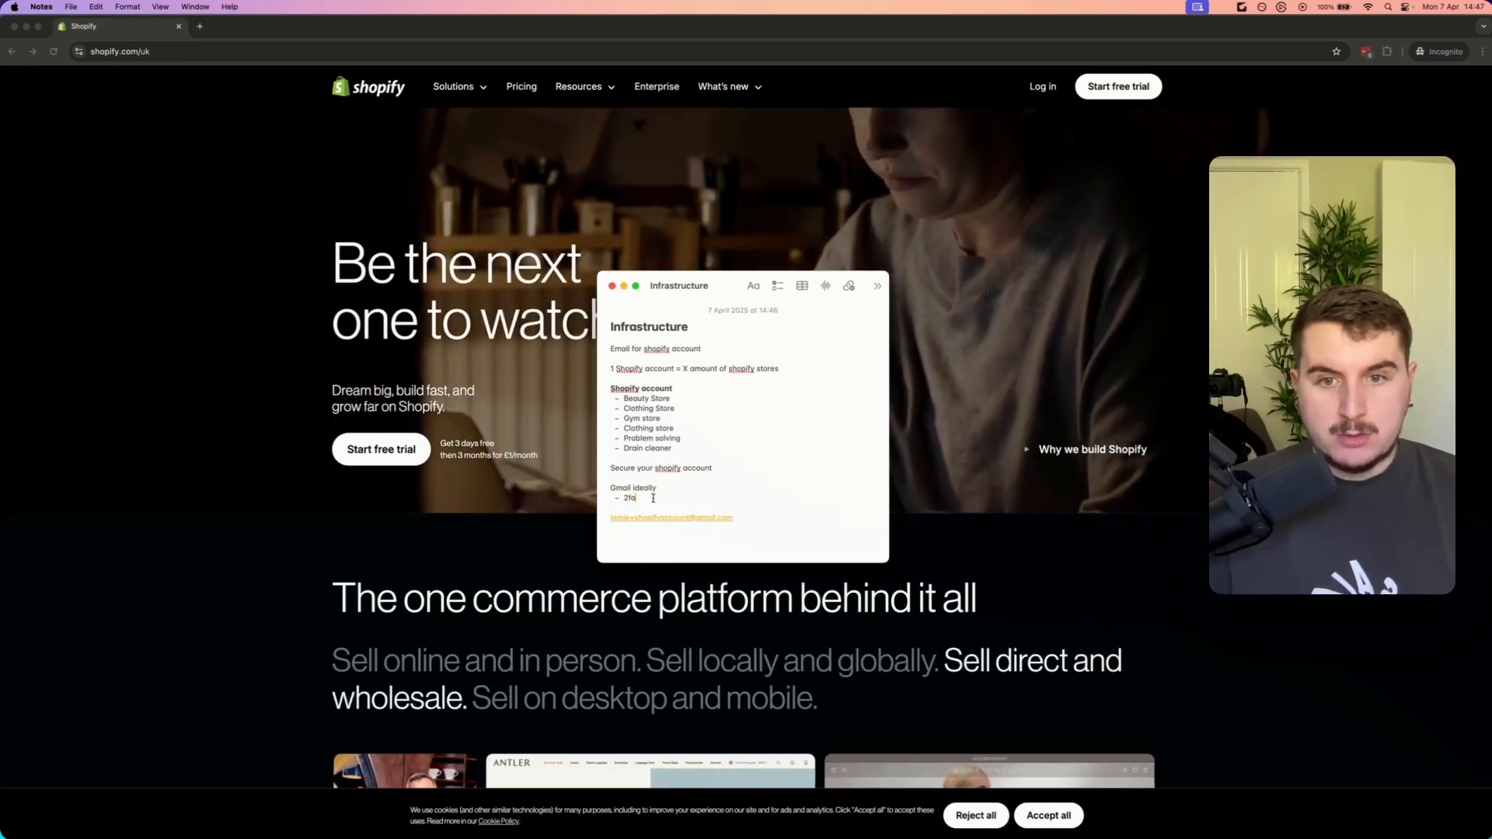
Review the Basic and Shopify plan prices, trial offer and staff account features on the Shopify pricing page
drag(610, 386, 829, 357)
click(765, 522)
click(736, 450)
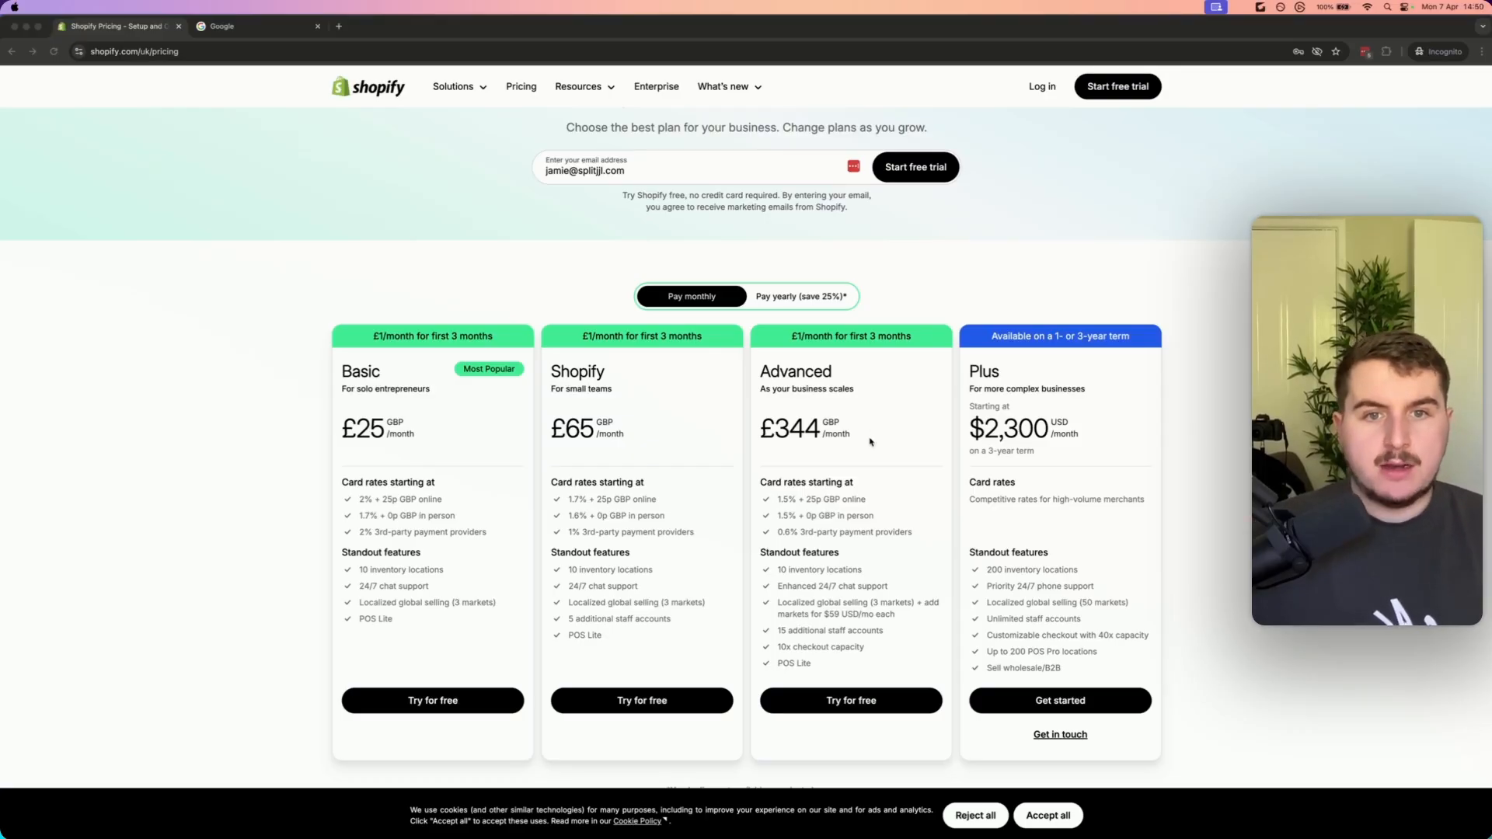
click(642, 437)
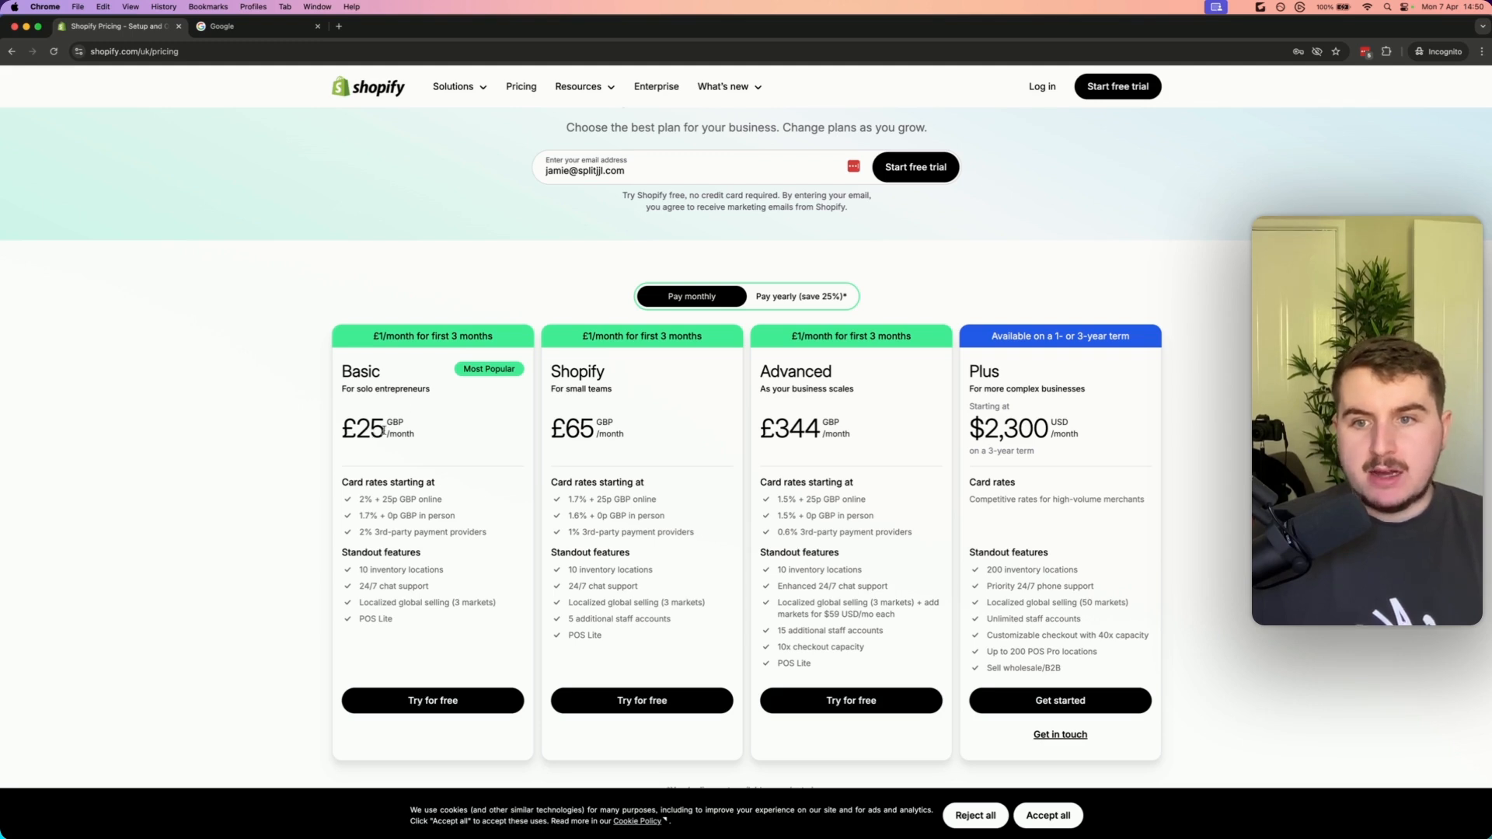
drag(383, 430, 343, 430)
click(381, 335)
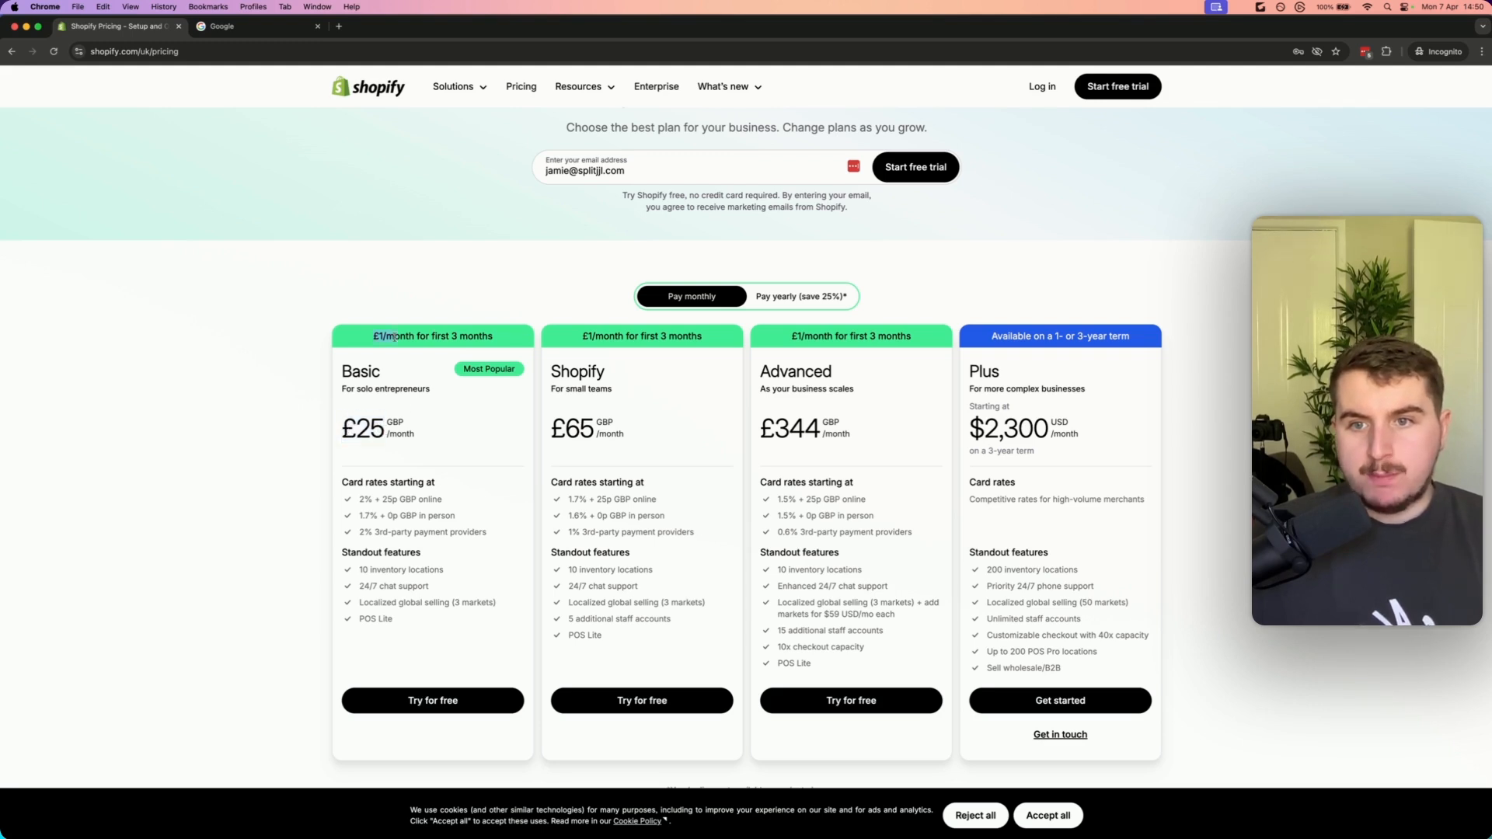
drag(705, 341, 871, 339)
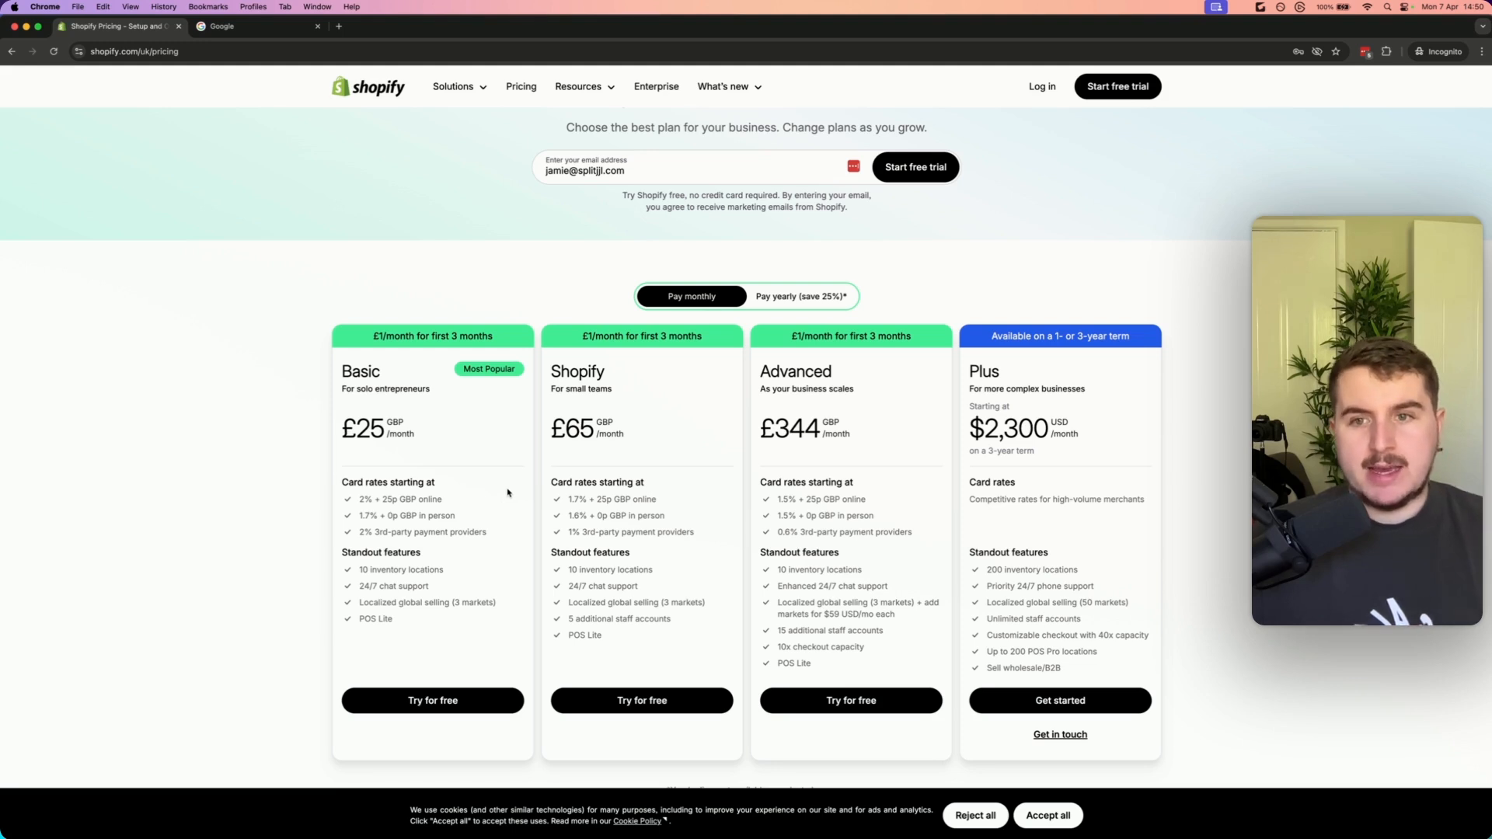
click(367, 372)
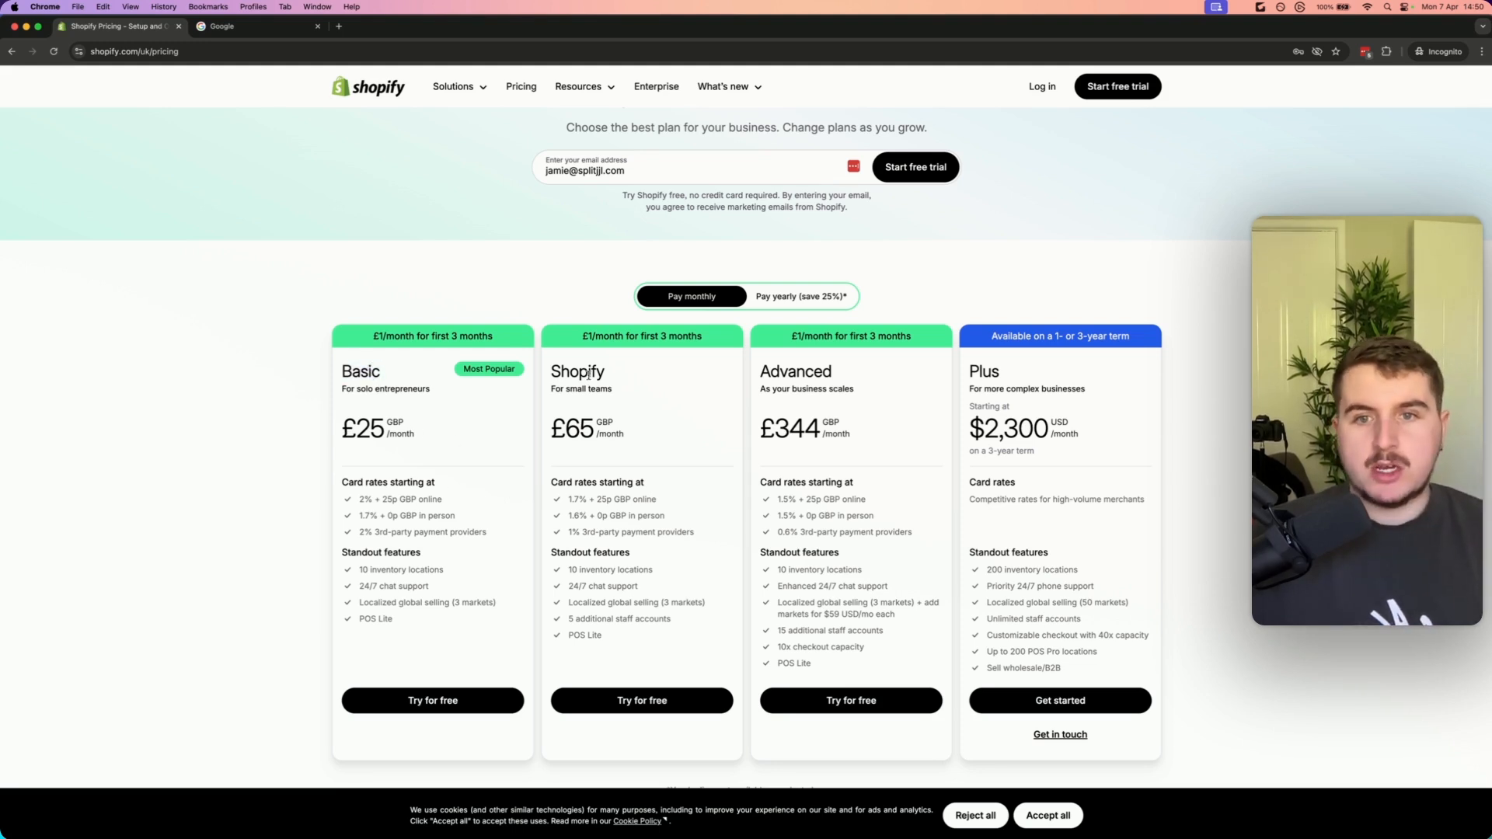
double_click(589, 373)
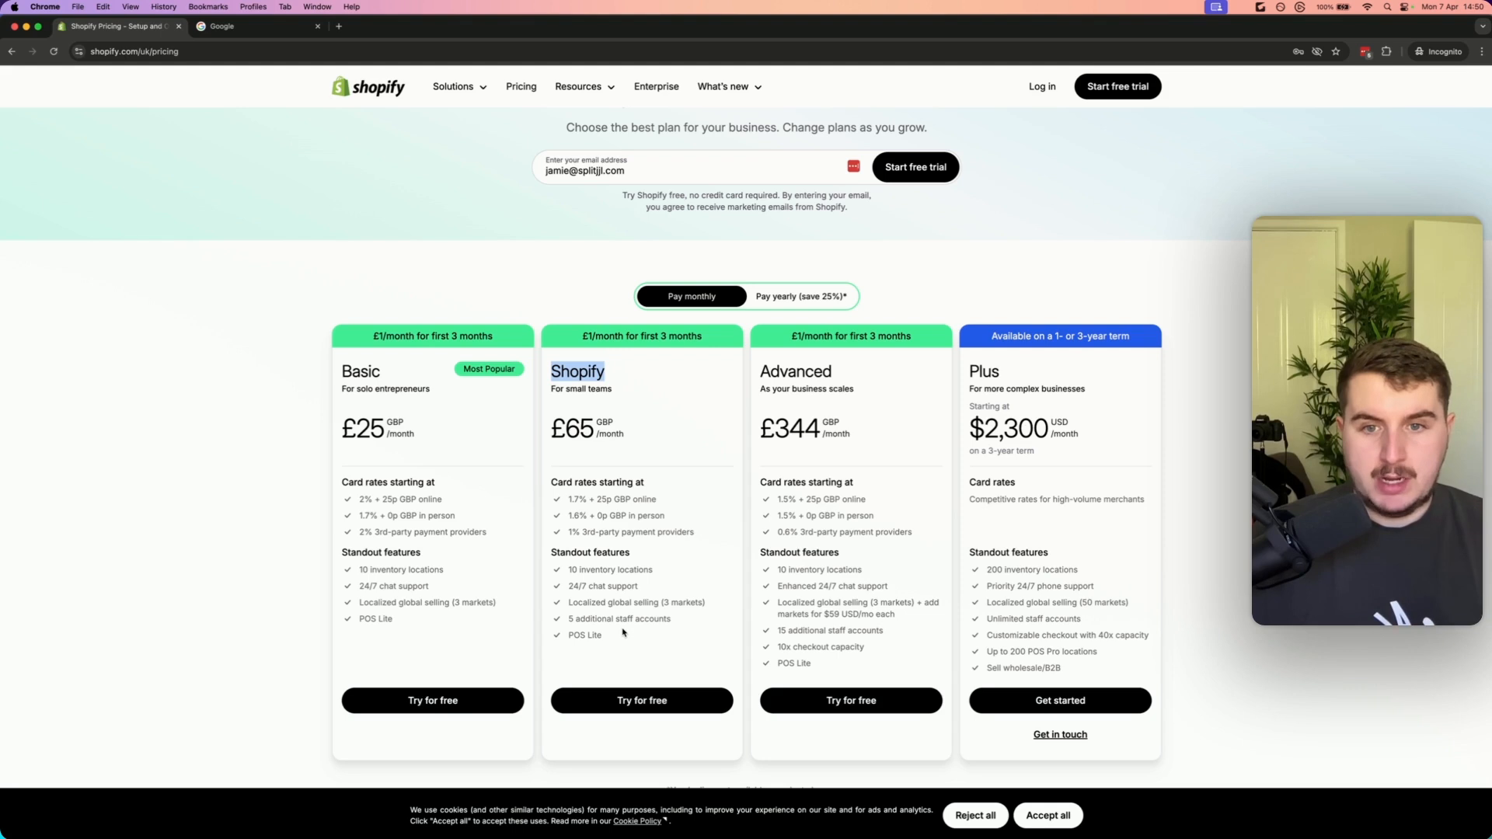
click(652, 620)
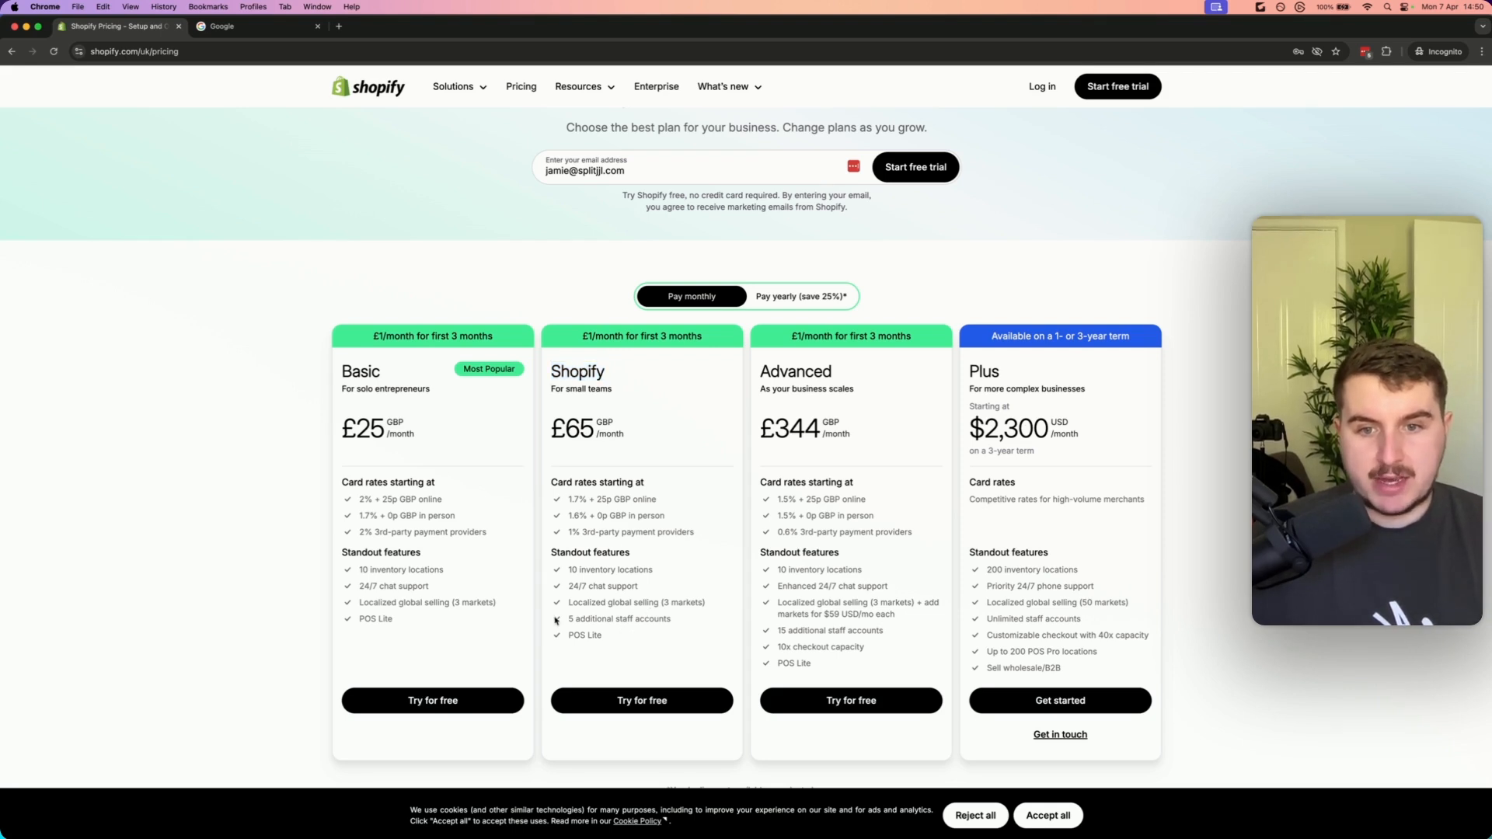
triple_click(654, 620)
drag(686, 622, 586, 619)
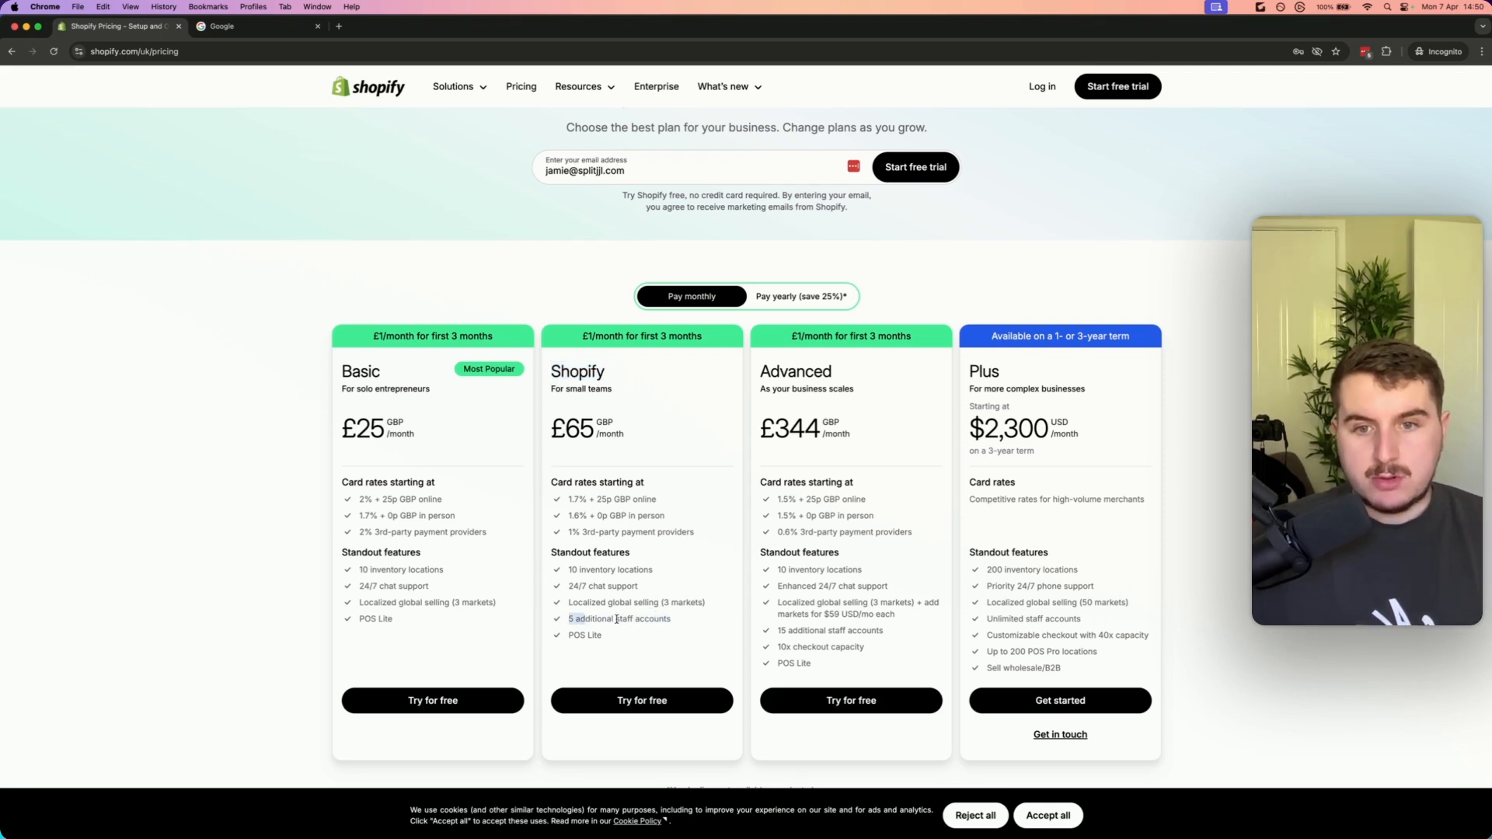
click(587, 618)
Compare the card rates and the Plus plan's starting price across the Shopify pricing plans
double_click(578, 500)
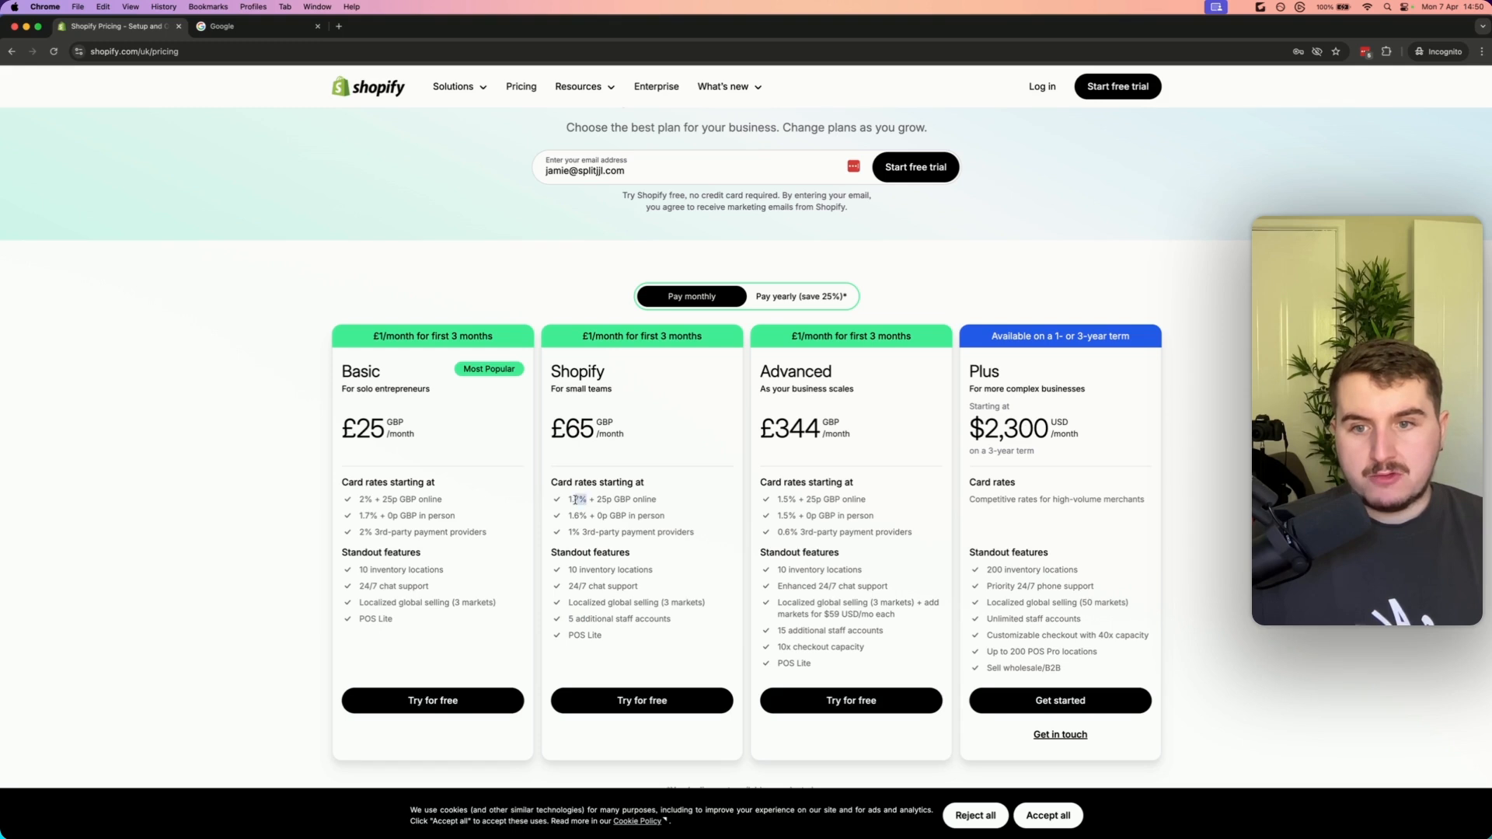
click(581, 500)
double_click(578, 499)
click(601, 500)
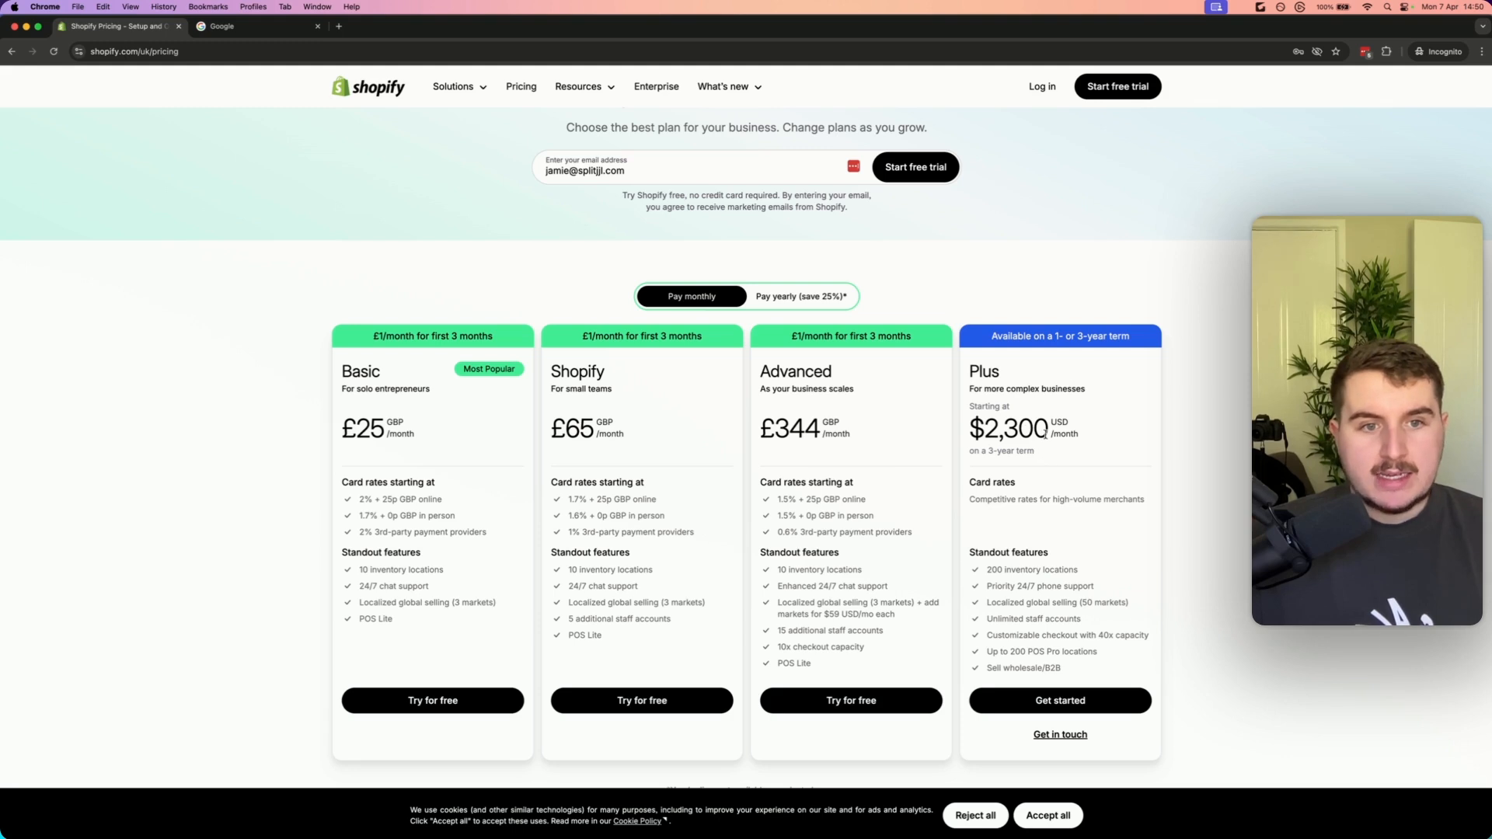
drag(1048, 433, 973, 427)
click(975, 432)
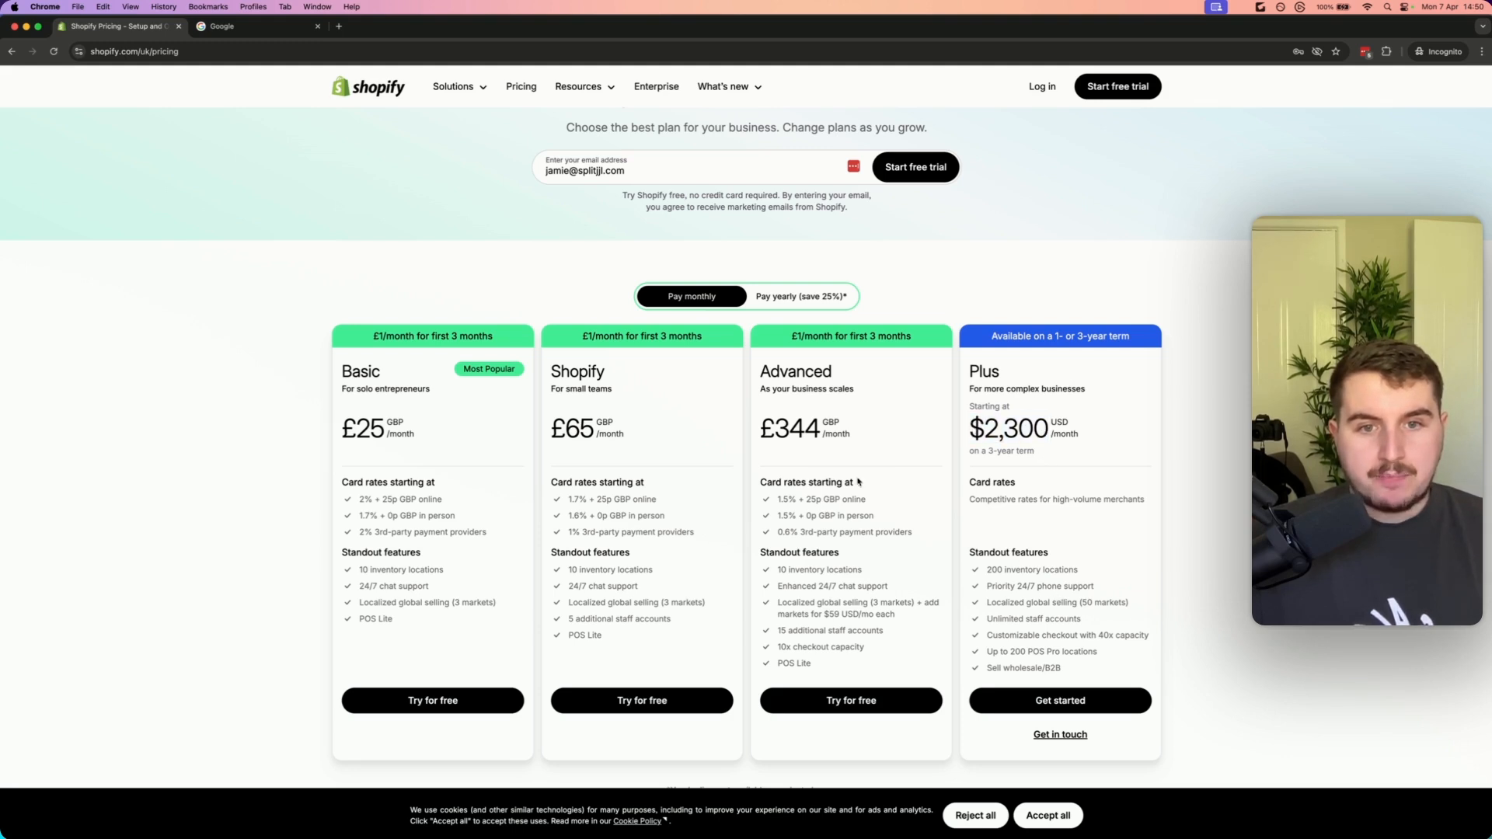
drag(1080, 432, 969, 431)
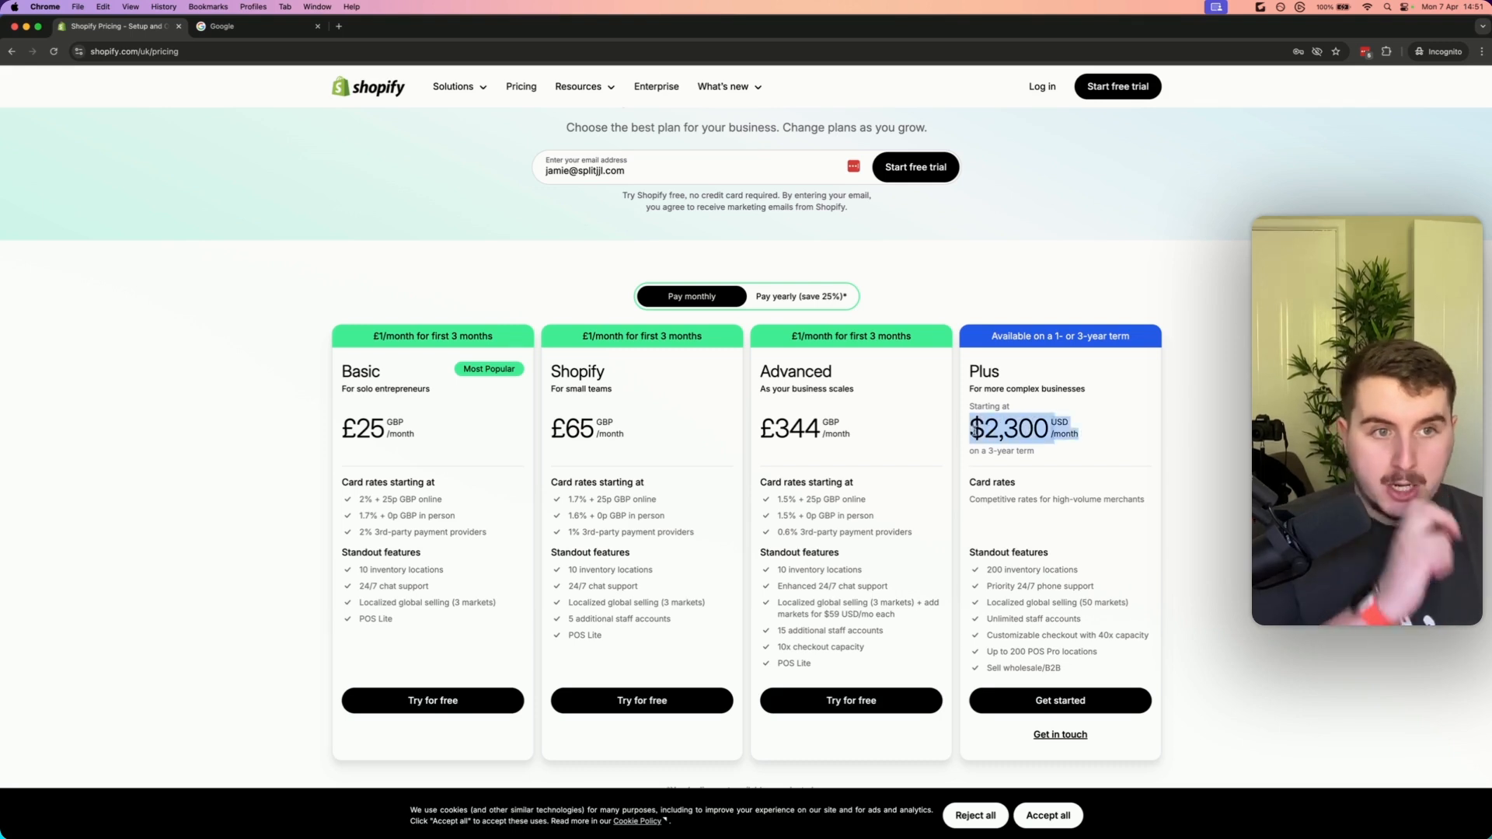
click(976, 428)
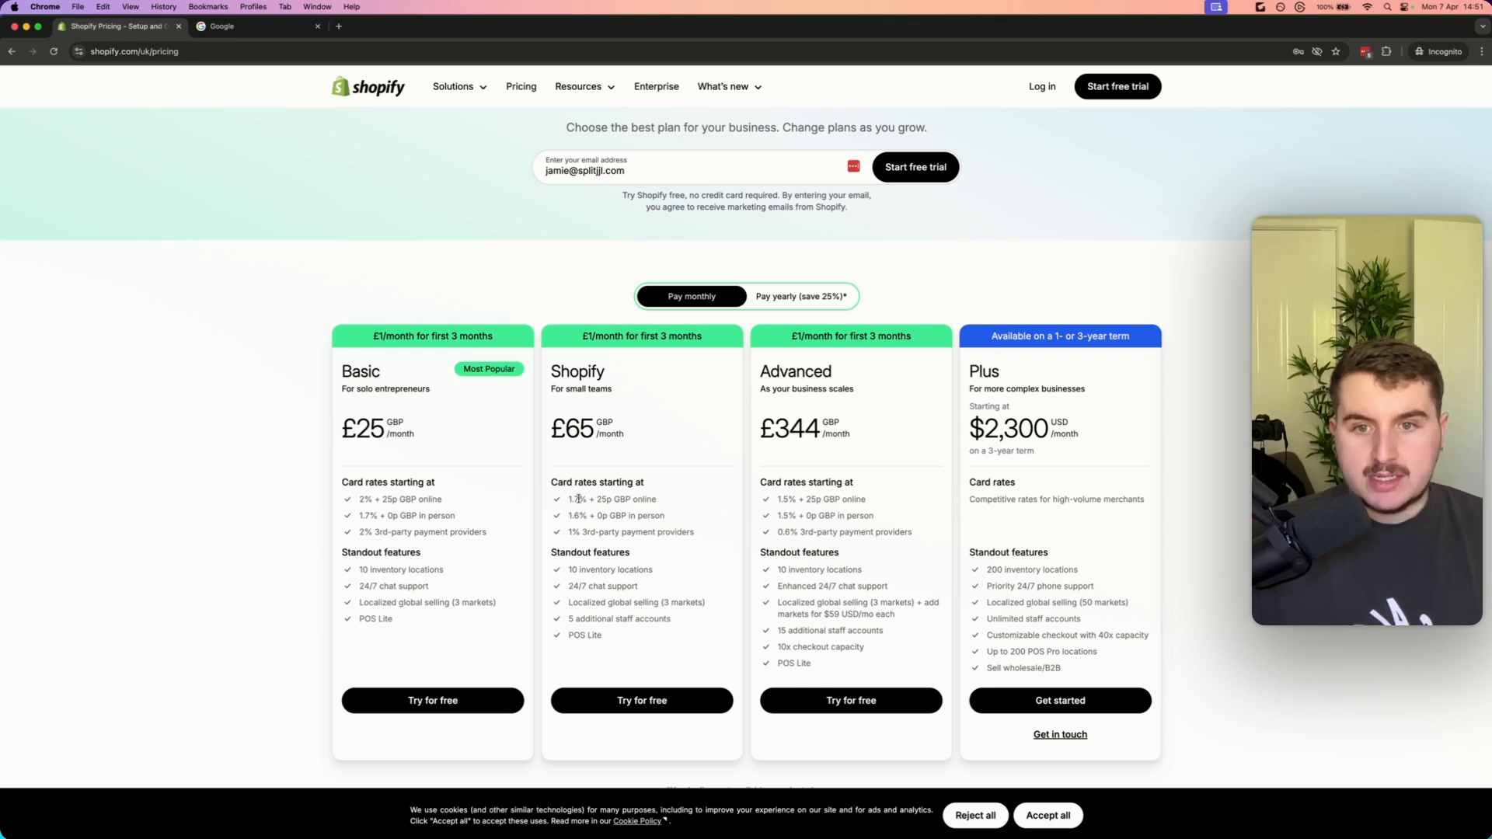
mouse_move(568, 499)
mouse_down()
mouse_move(588, 499)
mouse_move(570, 499)
mouse_up()
click(678, 504)
click(573, 502)
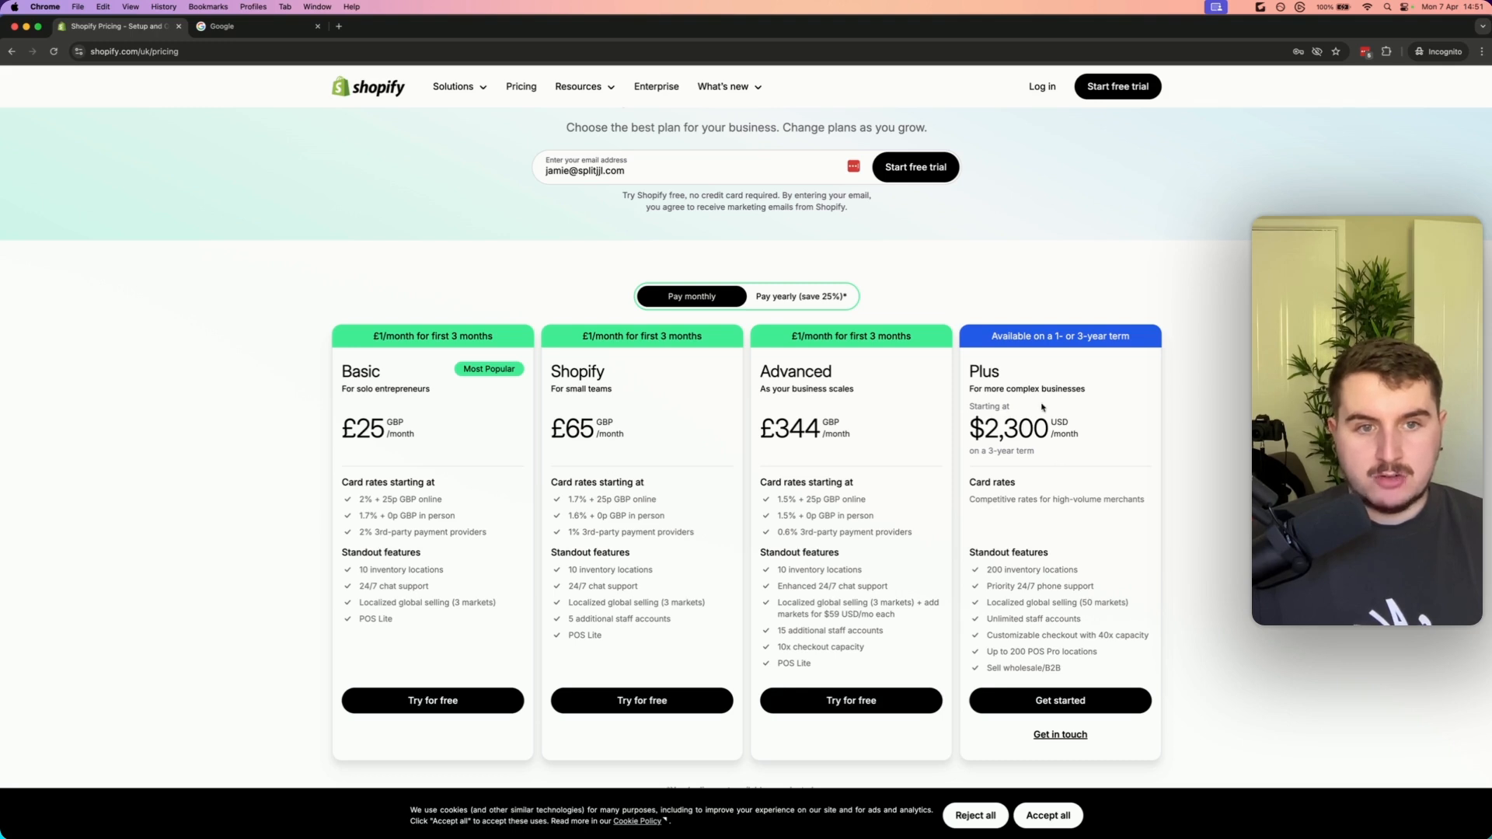
drag(1098, 433, 952, 433)
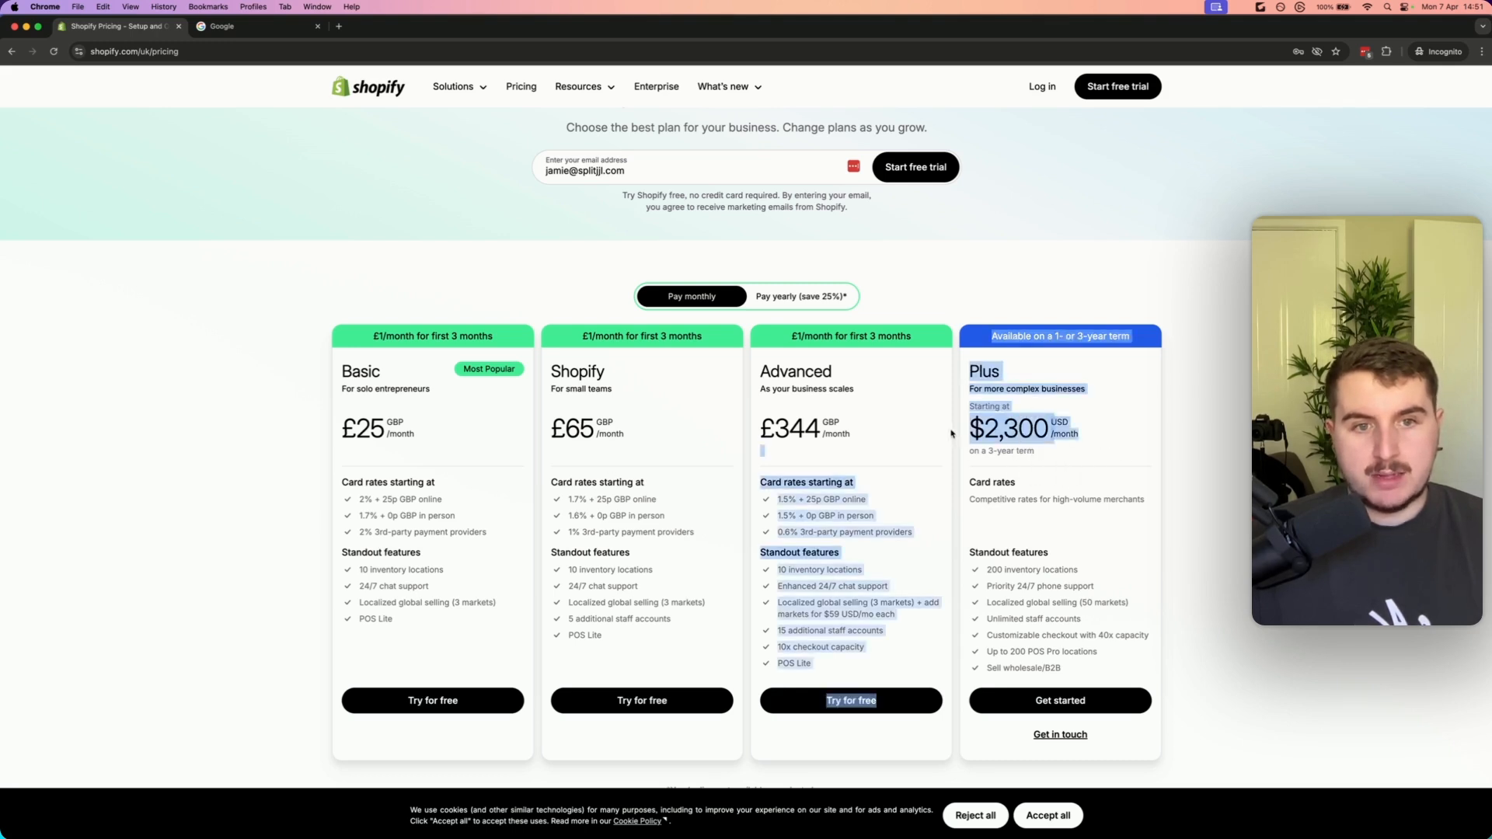
click(1051, 442)
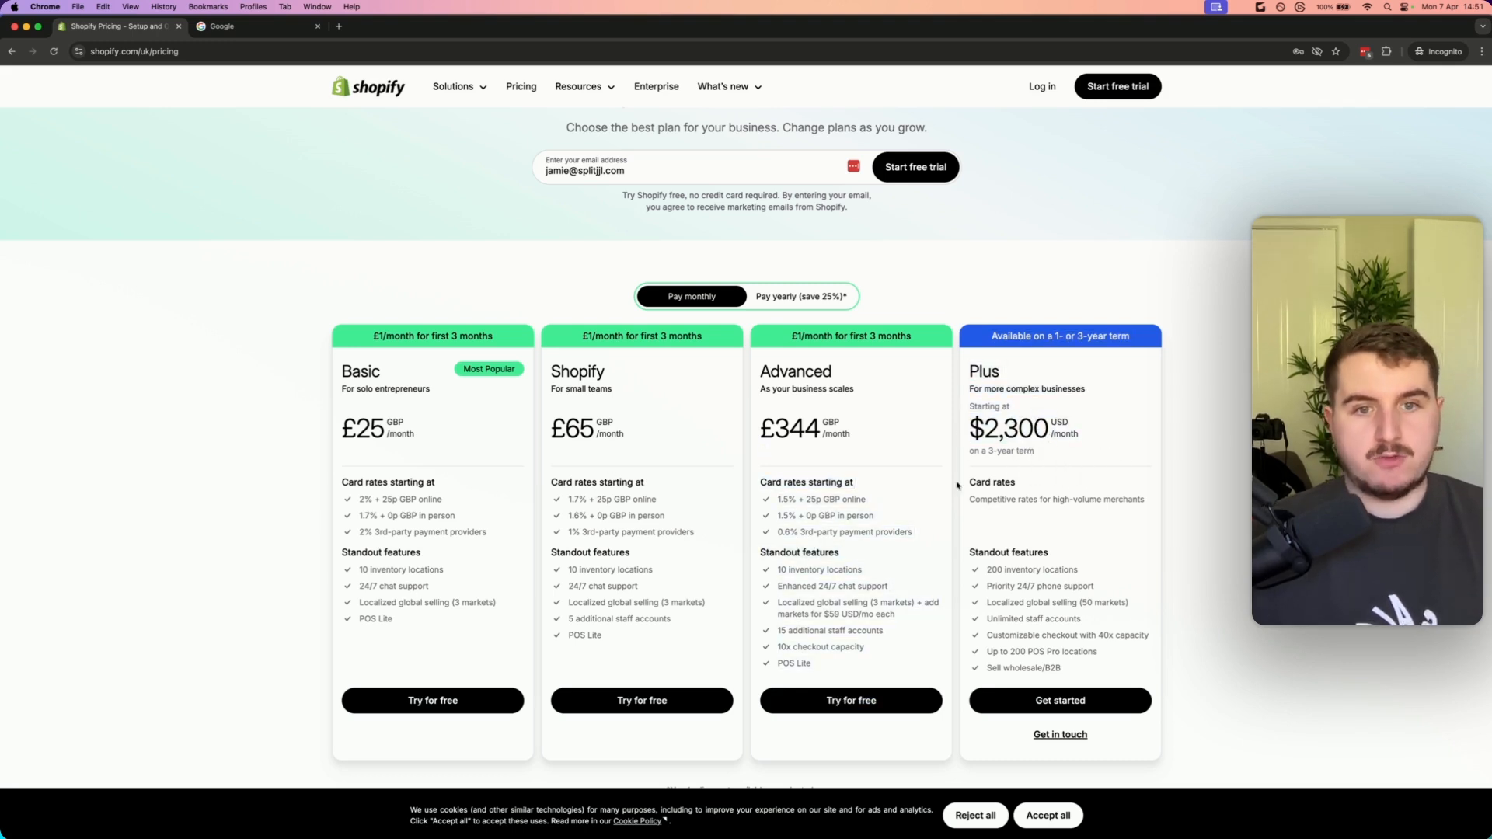
drag(626, 440, 382, 362)
click(382, 425)
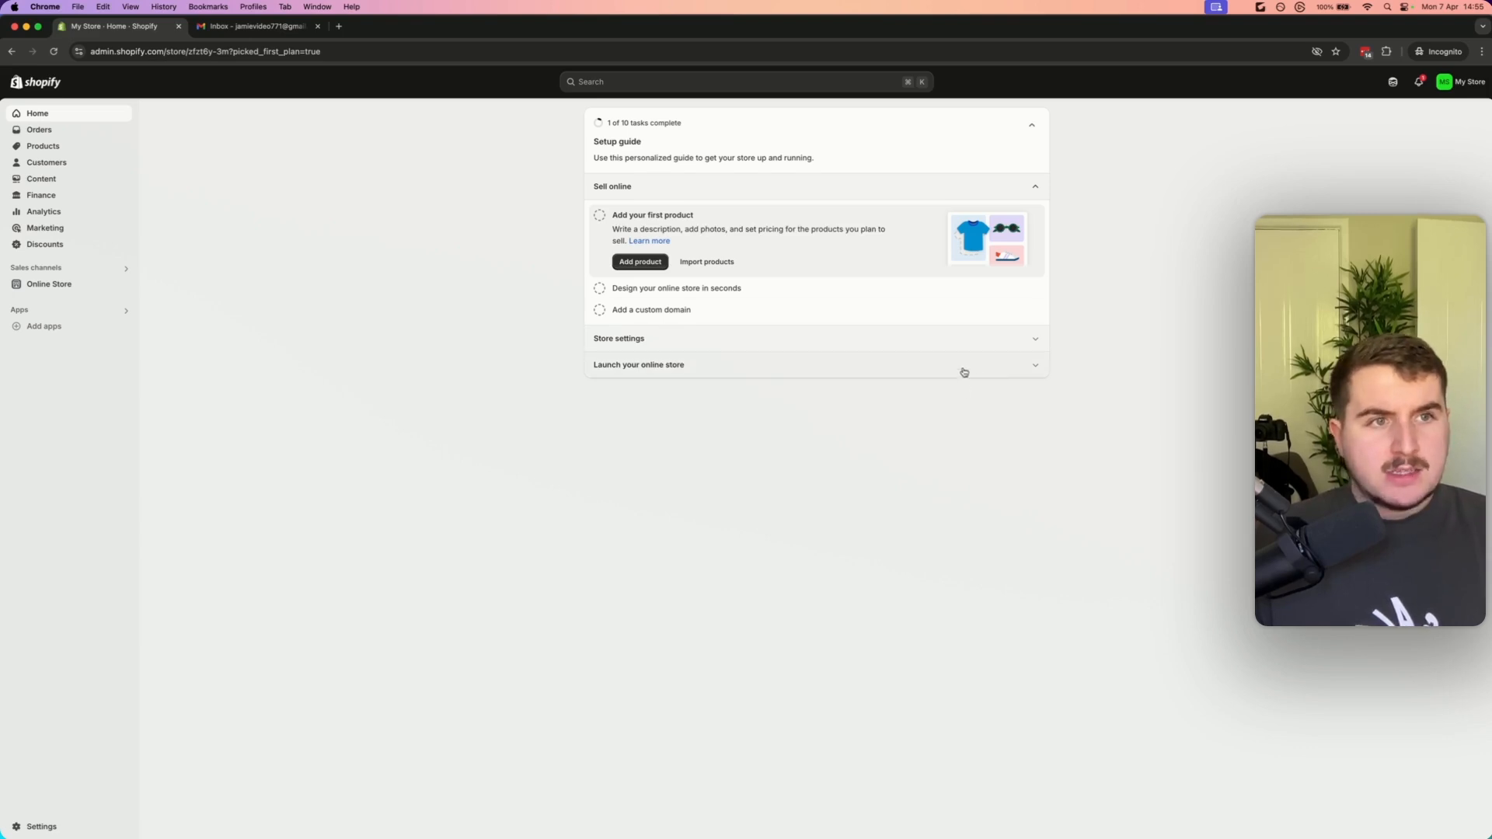
Open the store switcher in the admin and review the Infrastructure note's list of stores
click(1462, 83)
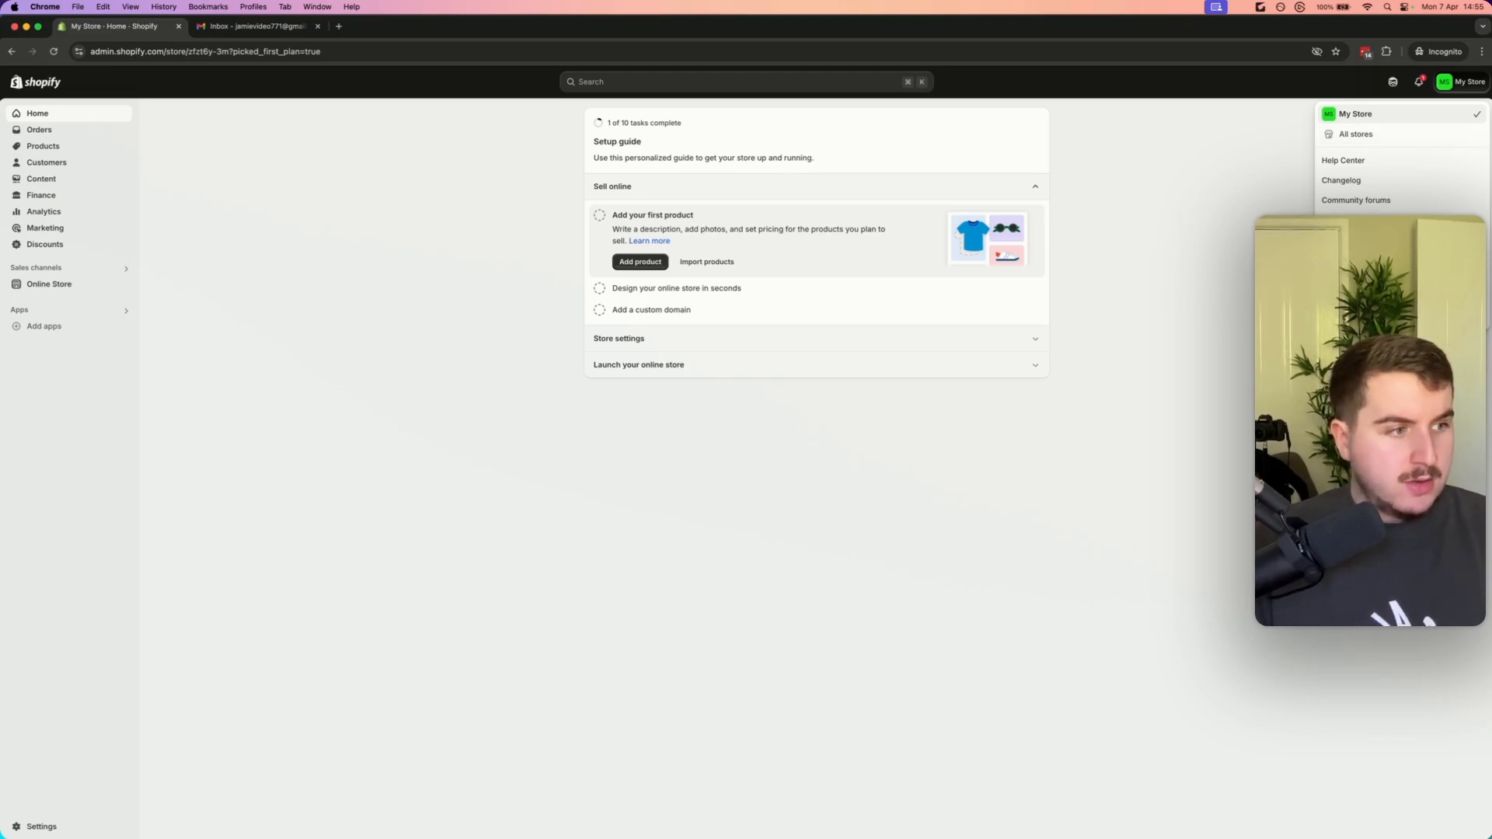
key(super+Tab)
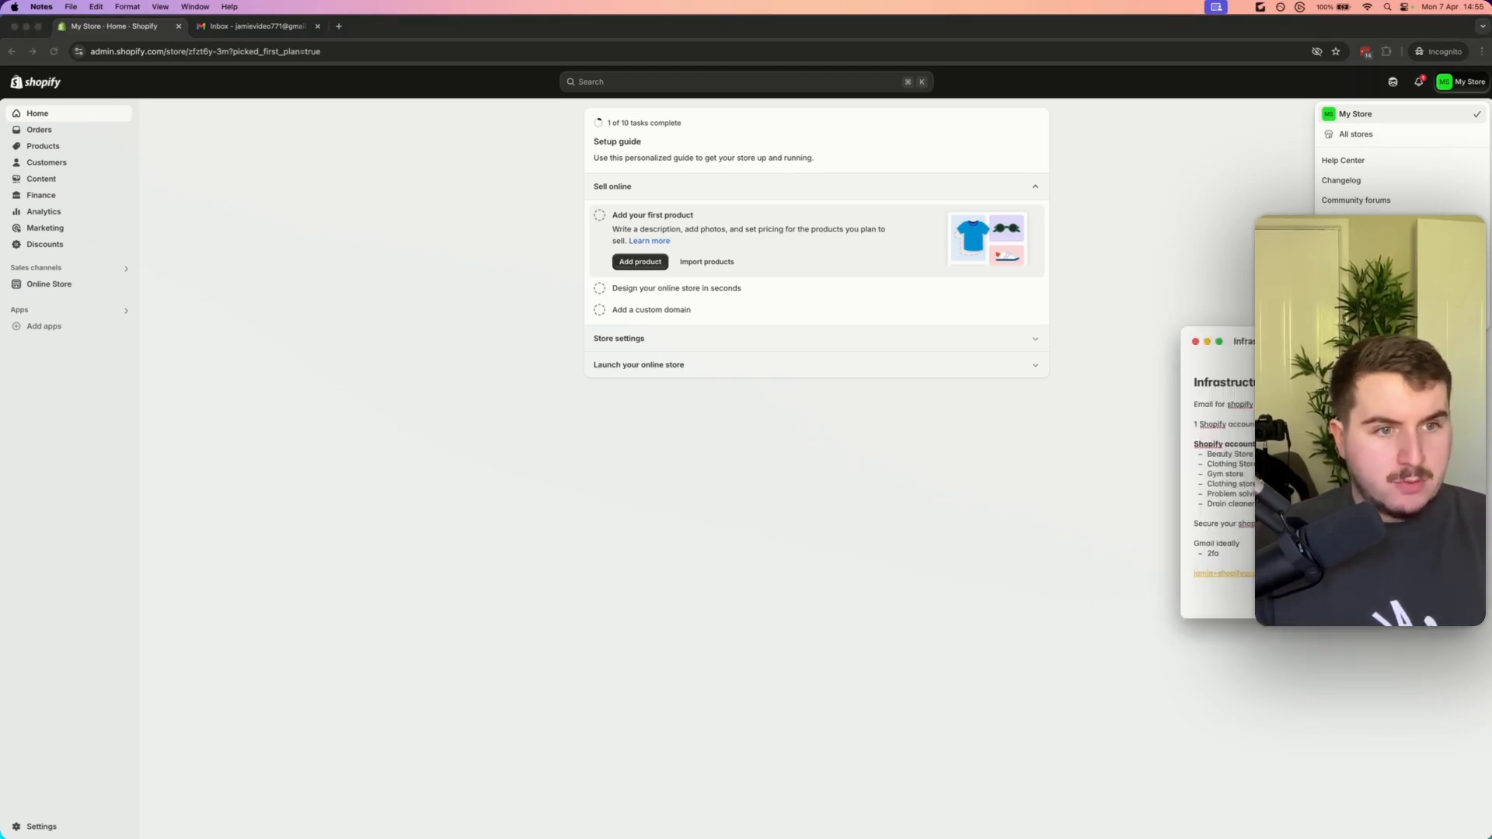
drag(1391, 424, 1139, 366)
drag(1420, 351, 795, 290)
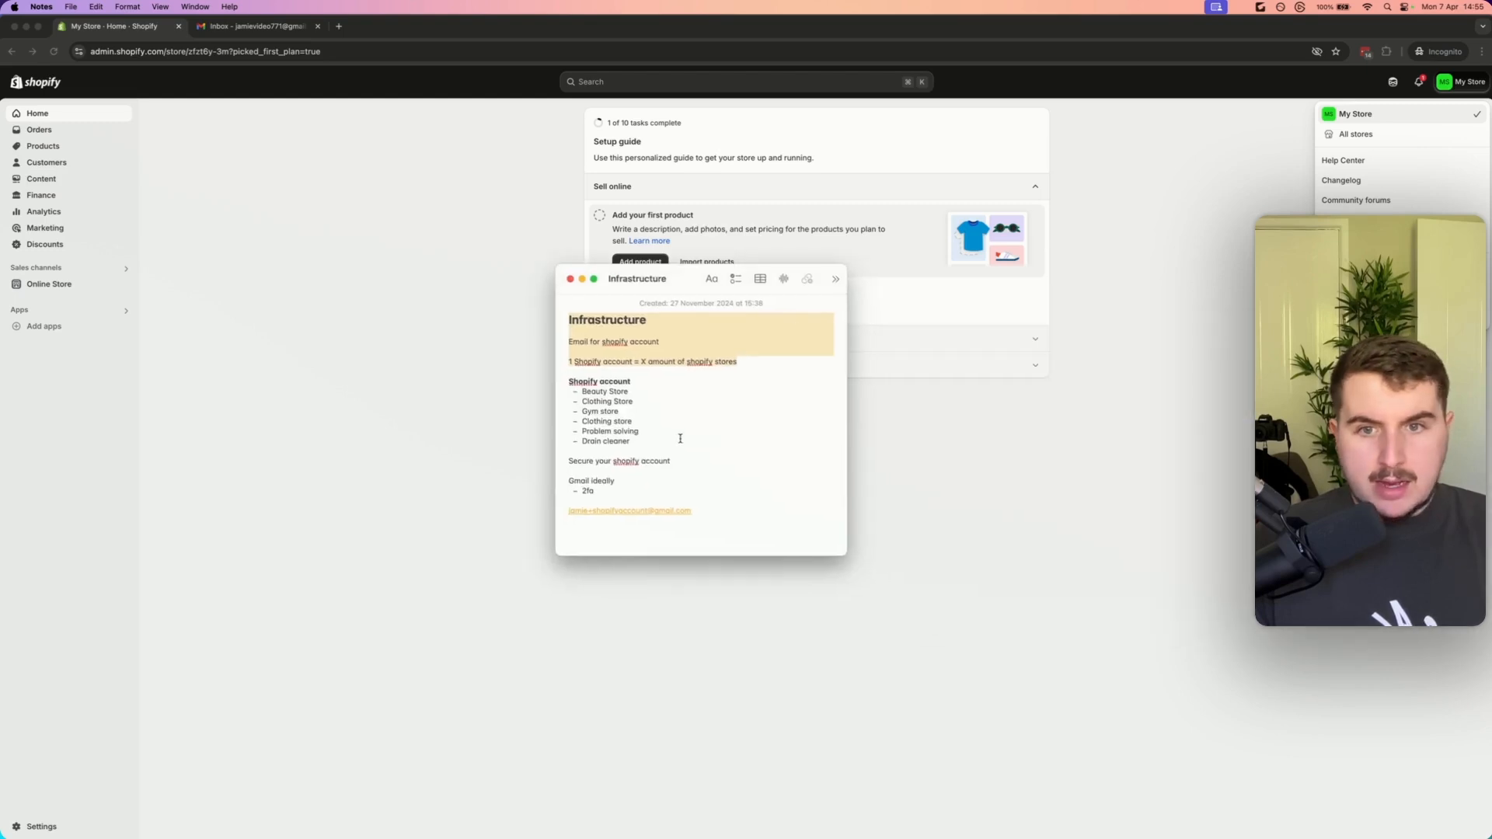
click(641, 424)
drag(633, 441, 549, 400)
triple_click(624, 392)
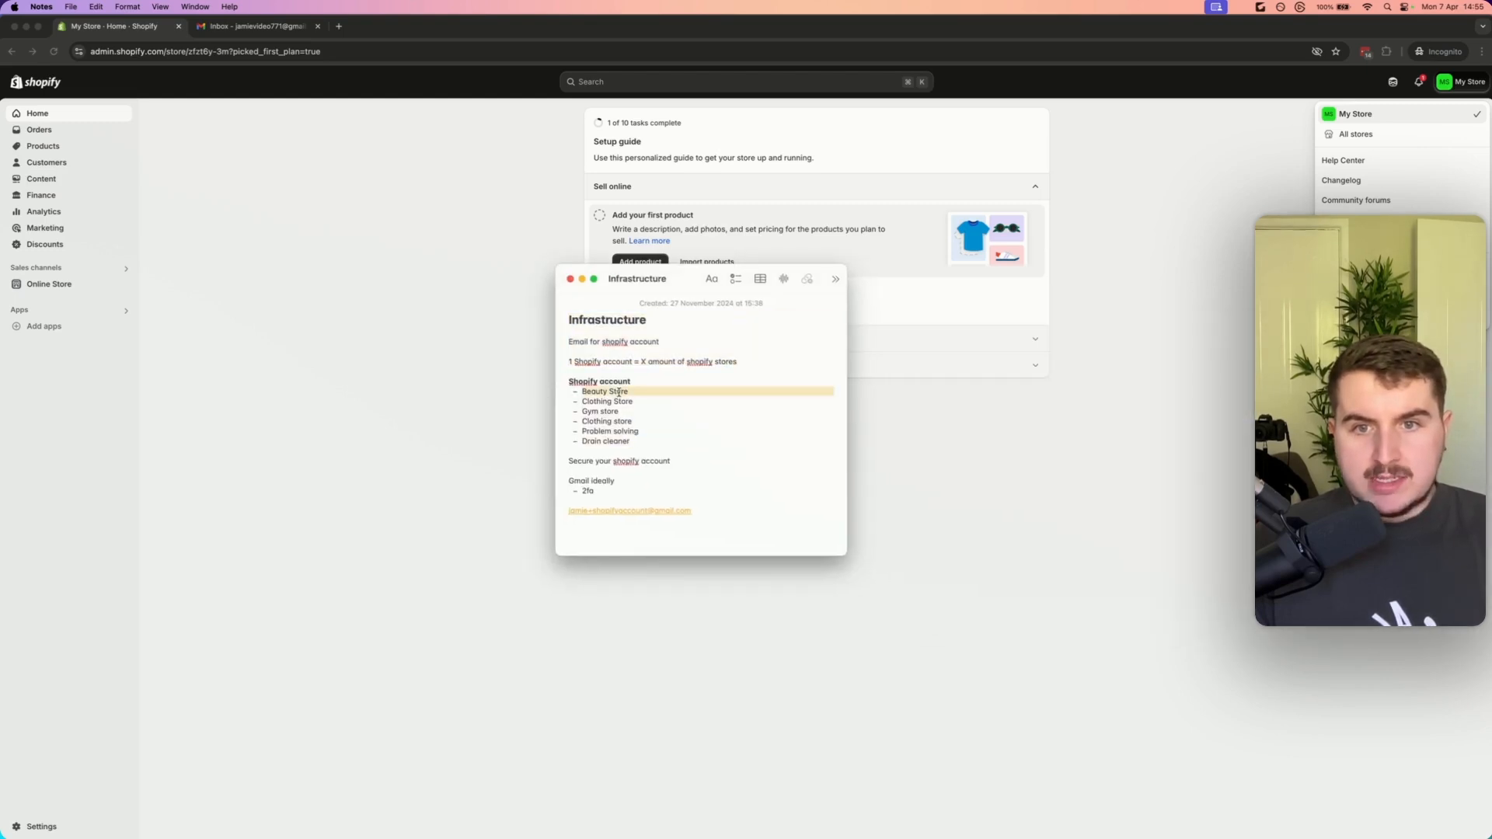
click(631, 392)
drag(686, 288, 1410, 317)
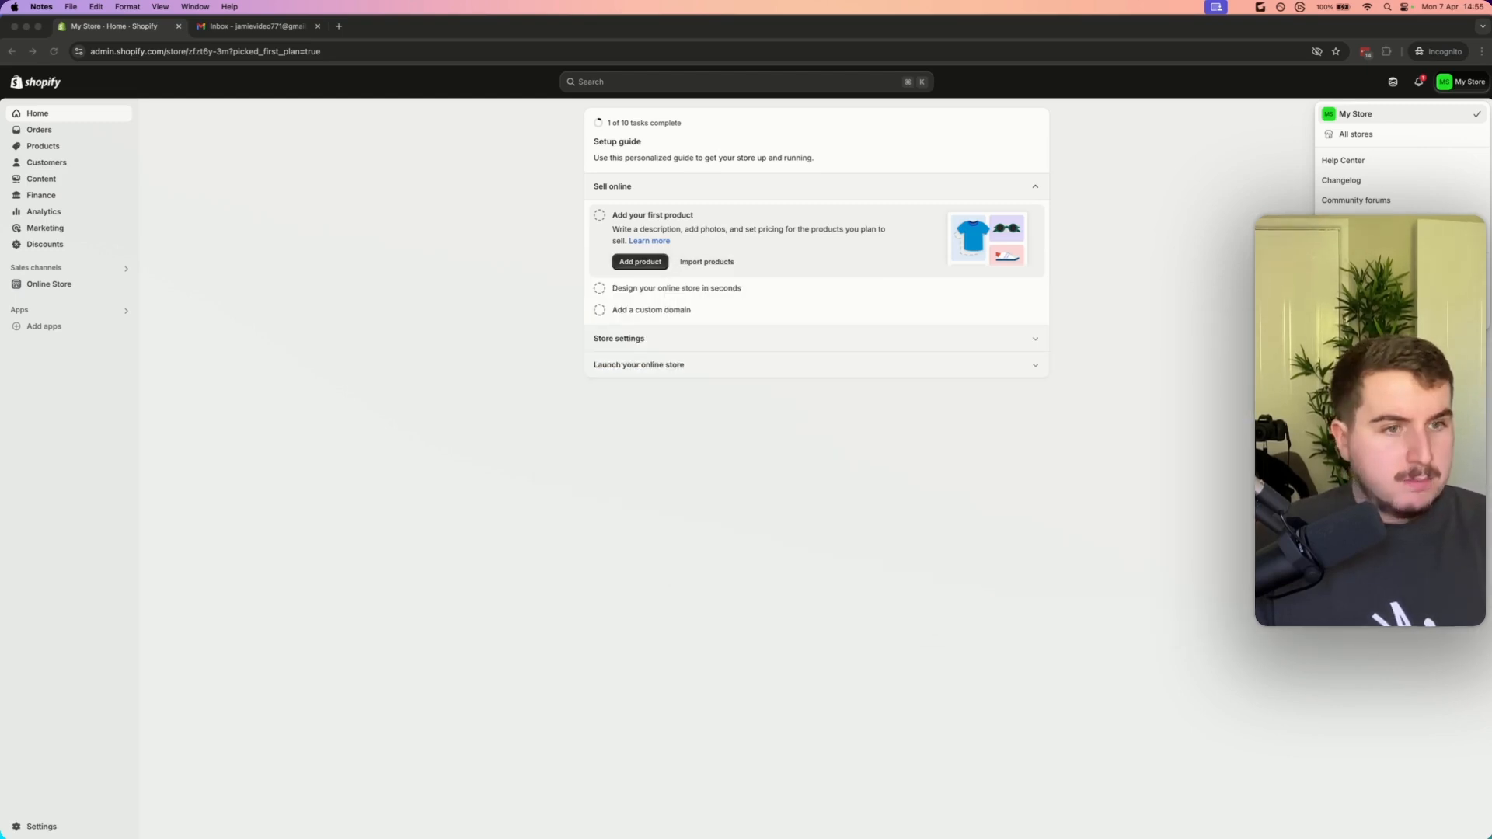
click(562, 469)
click(756, 525)
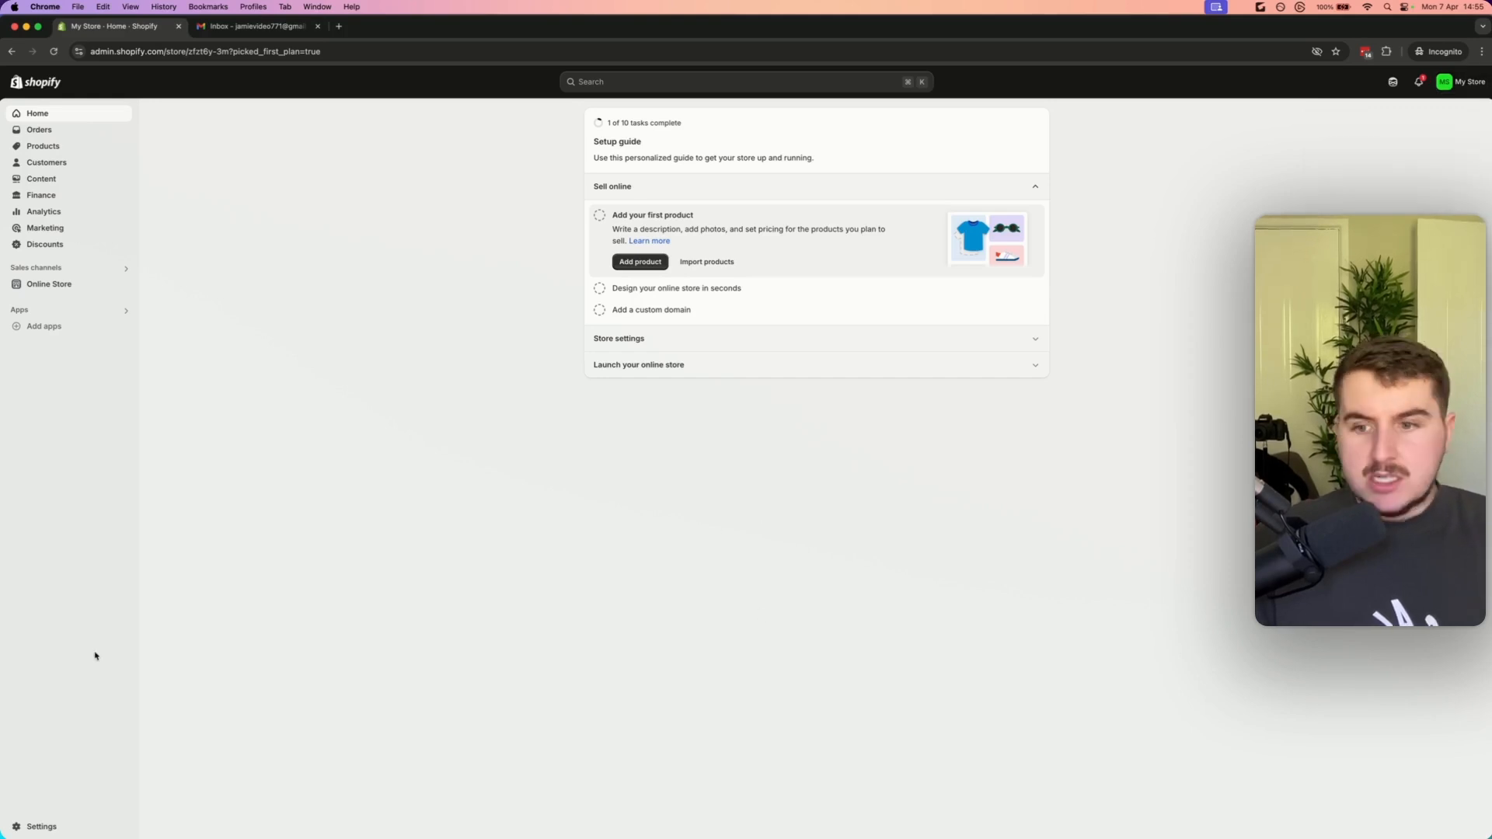
Deactivate PayPal Express Checkout in the store's payment settings
click(42, 826)
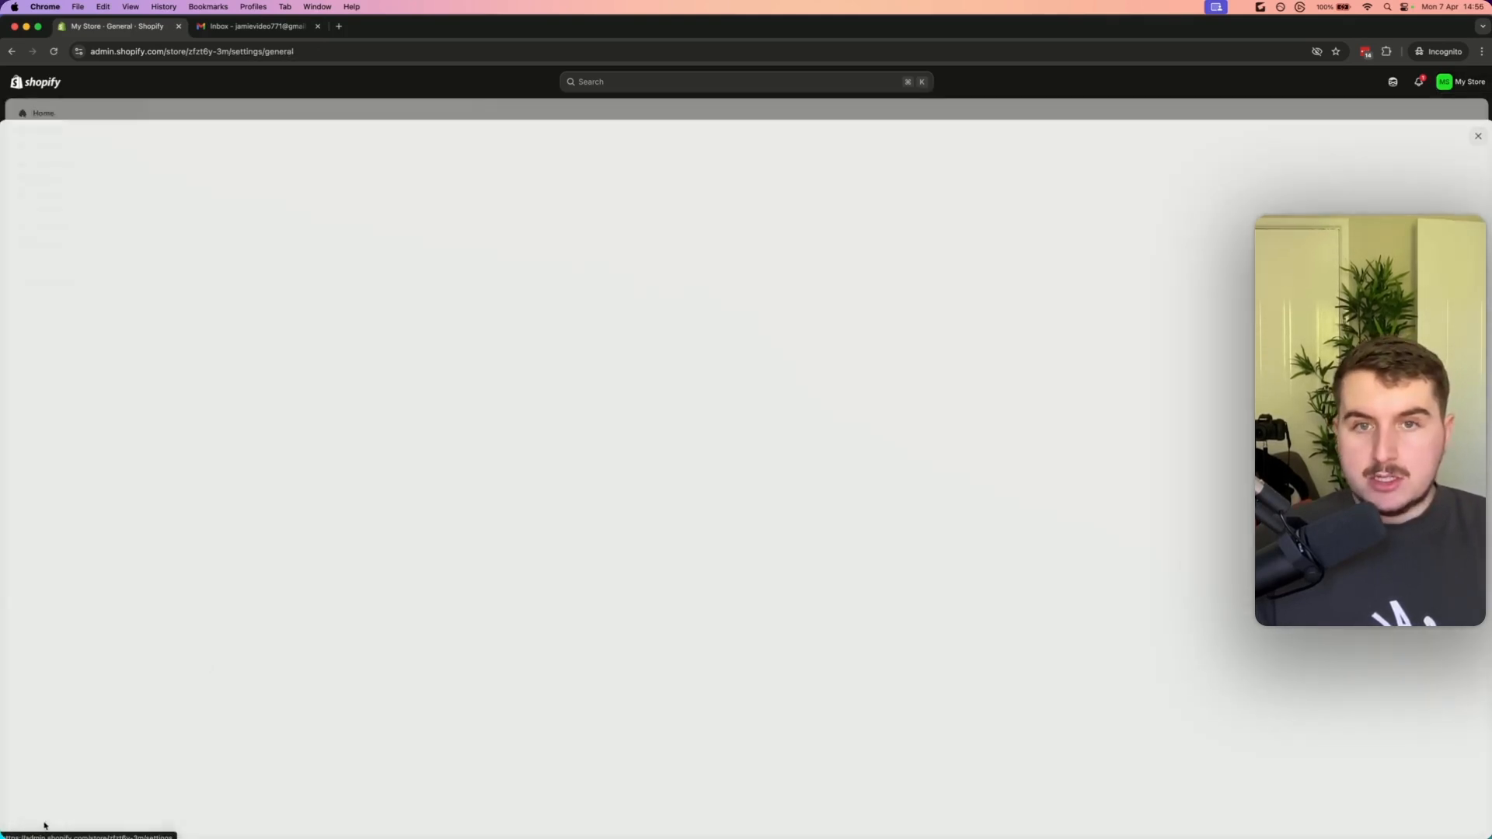
click(492, 252)
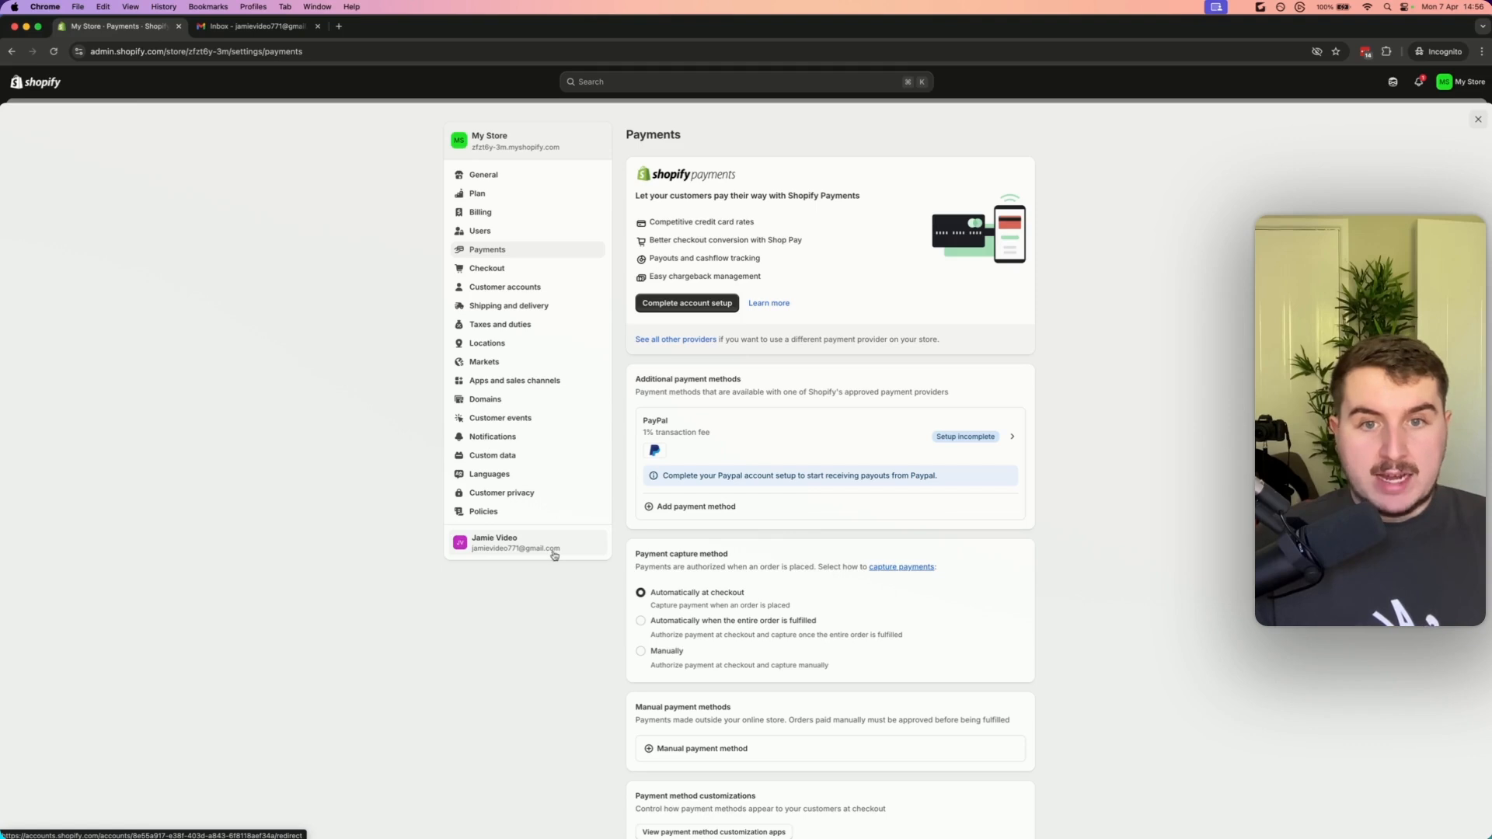
click(828, 442)
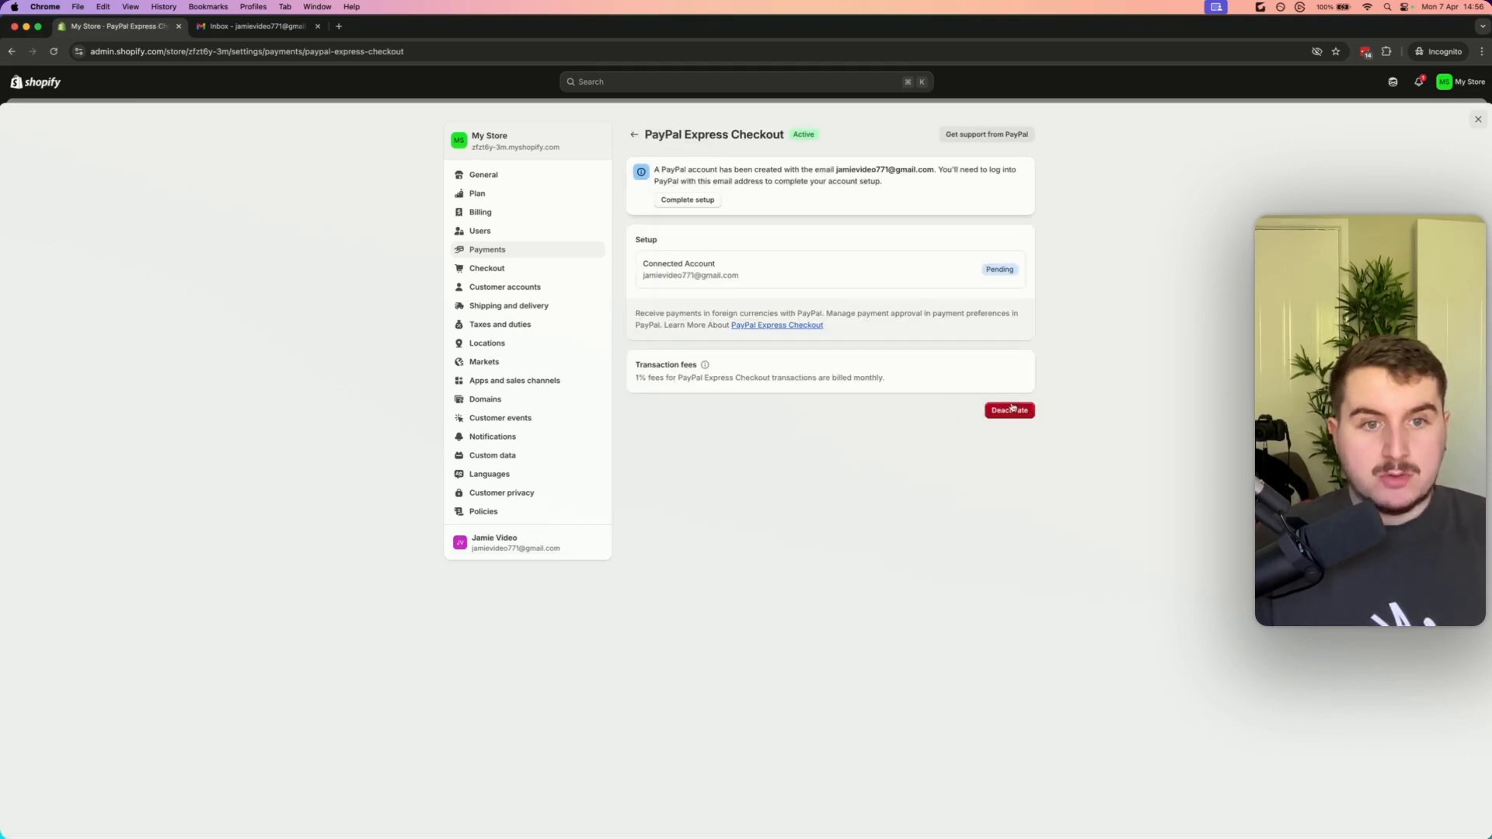
click(1009, 410)
click(888, 492)
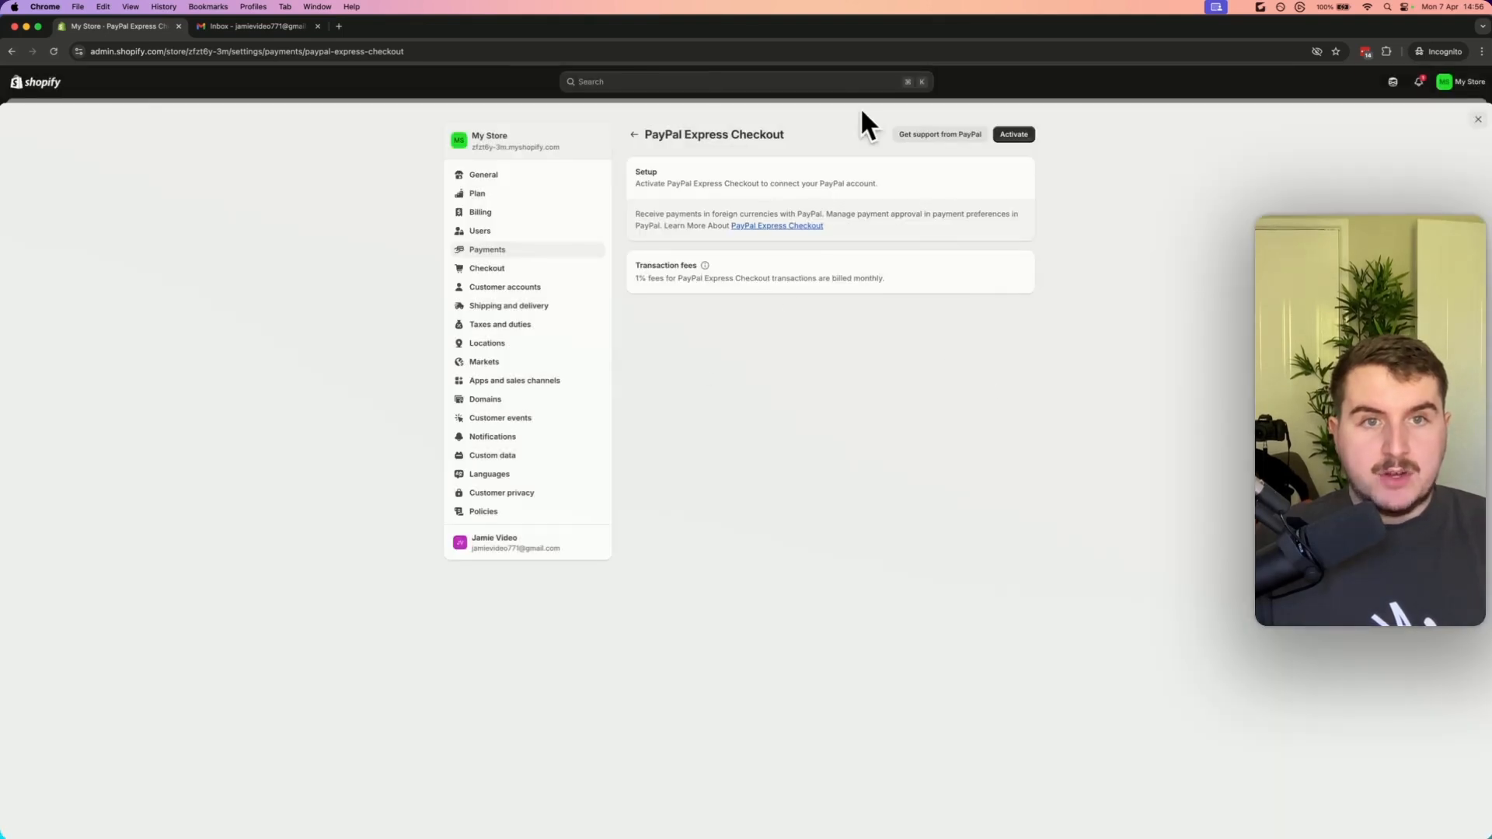
click(634, 134)
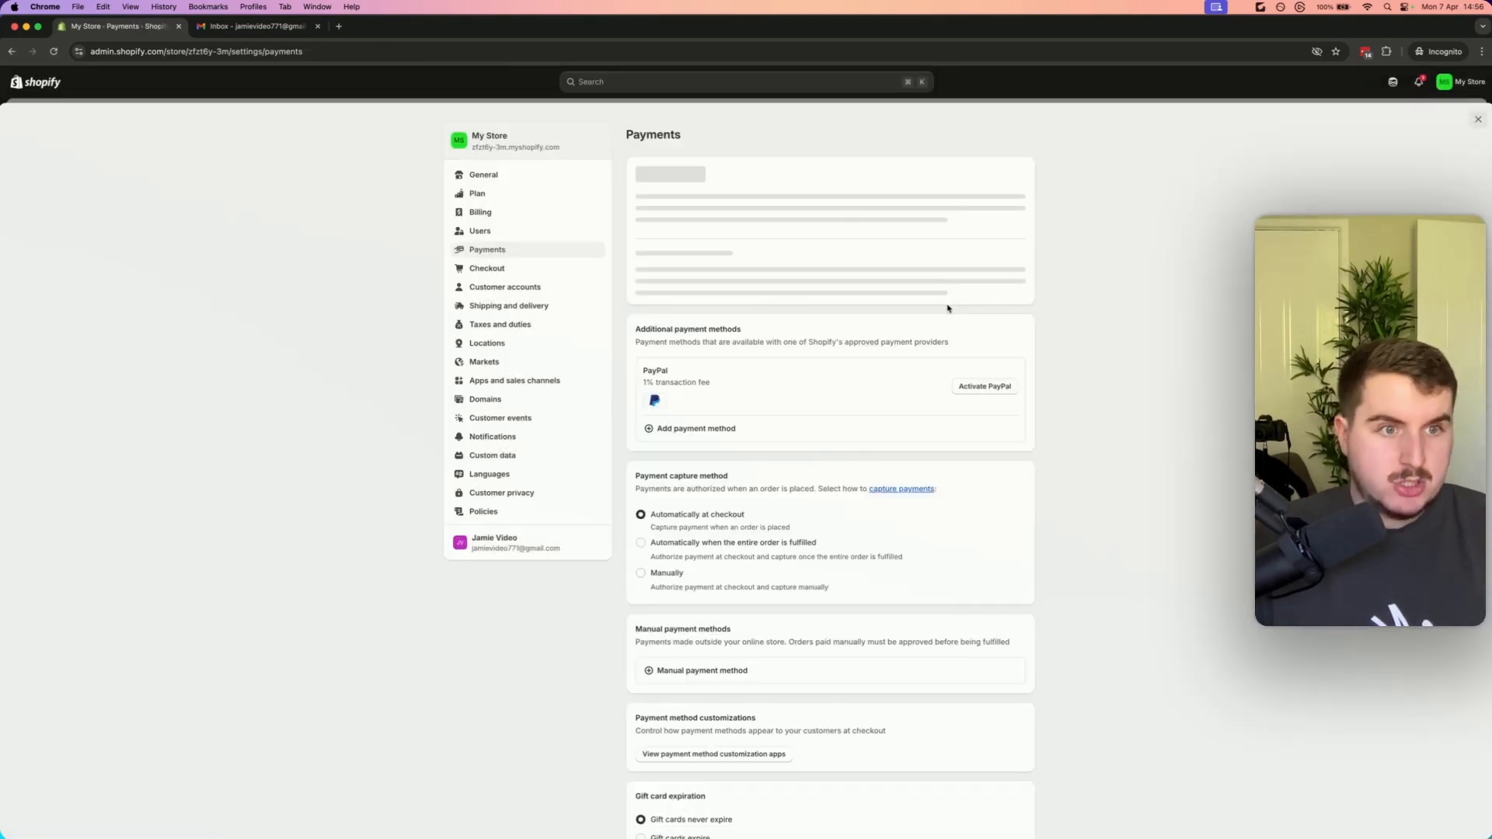
Review the Shopify Payments account setup steps for business details, two-step authentication and banking information, then close settings
click(699, 304)
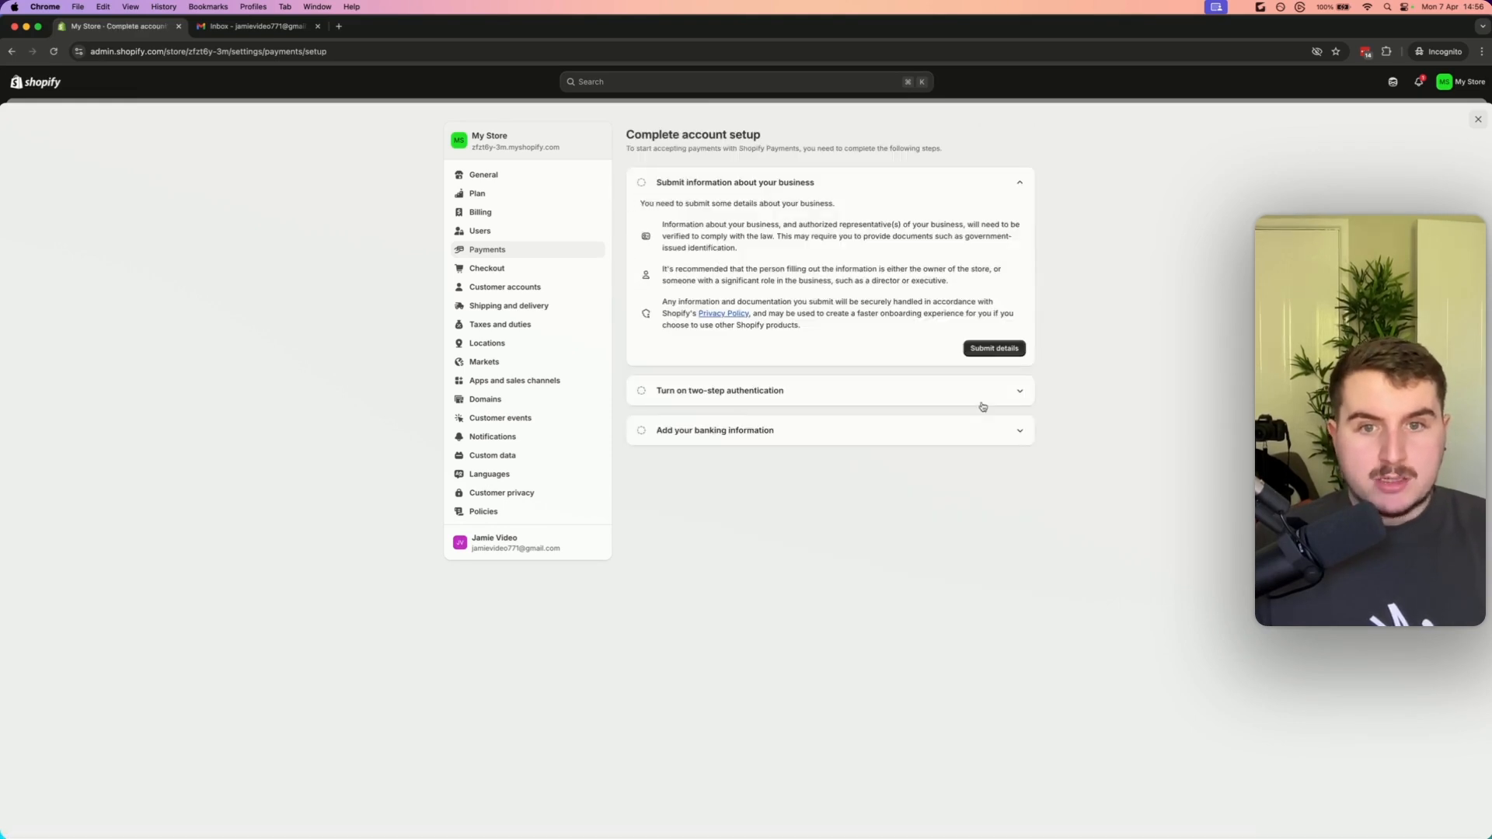
click(1024, 395)
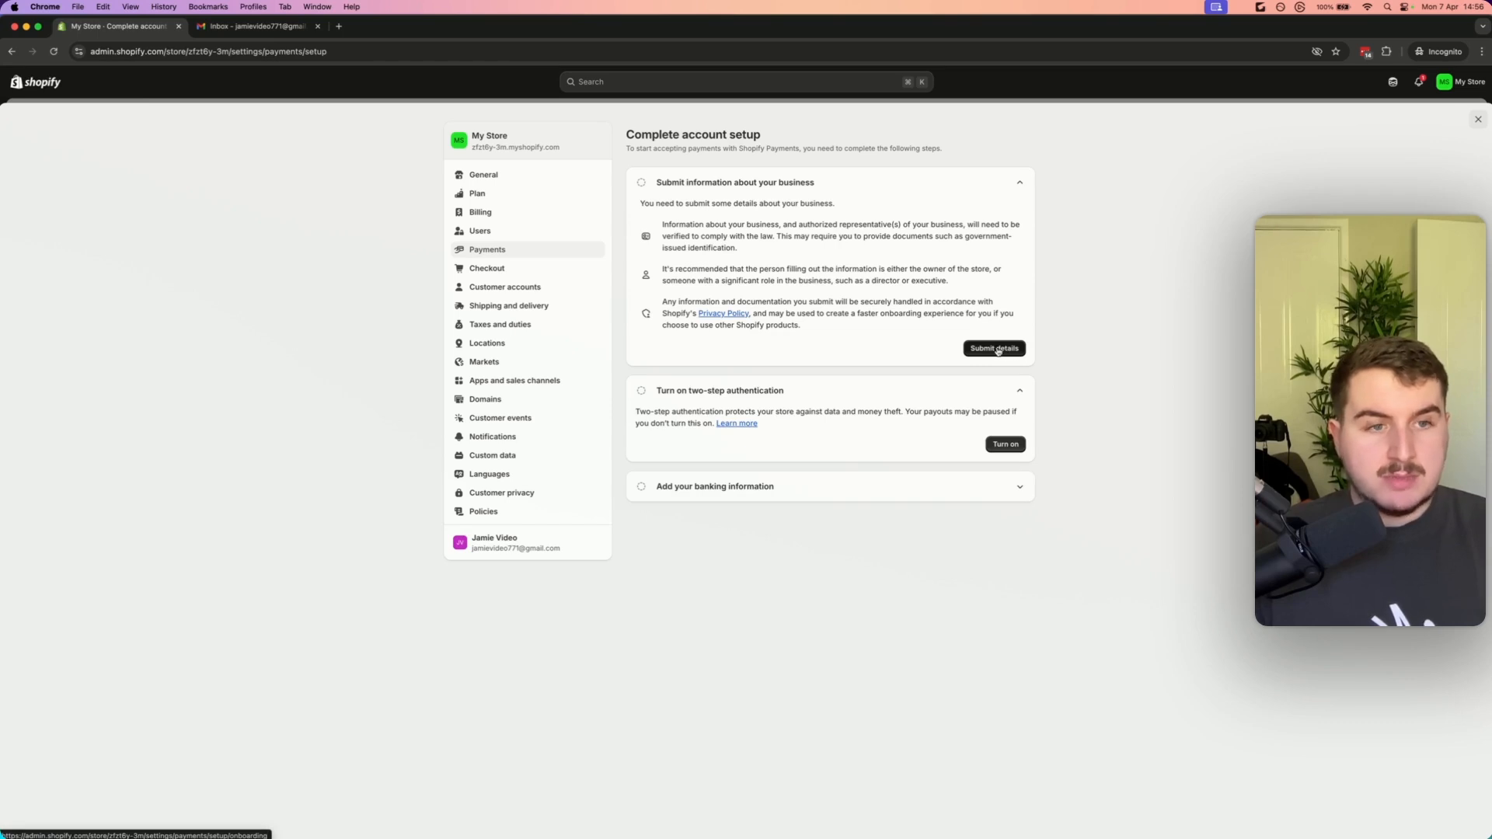
click(1019, 488)
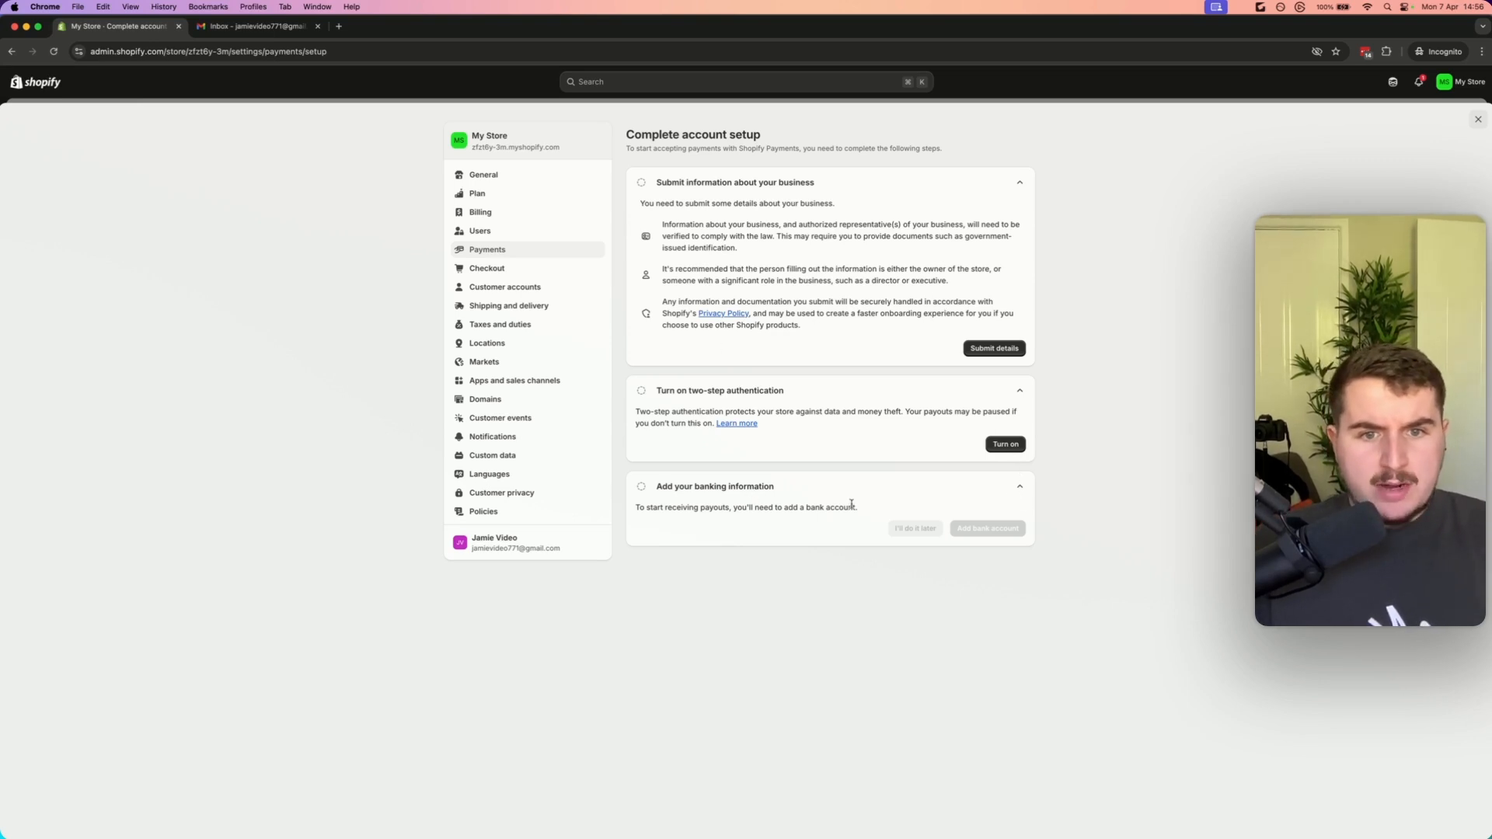
drag(856, 507, 673, 507)
click(624, 306)
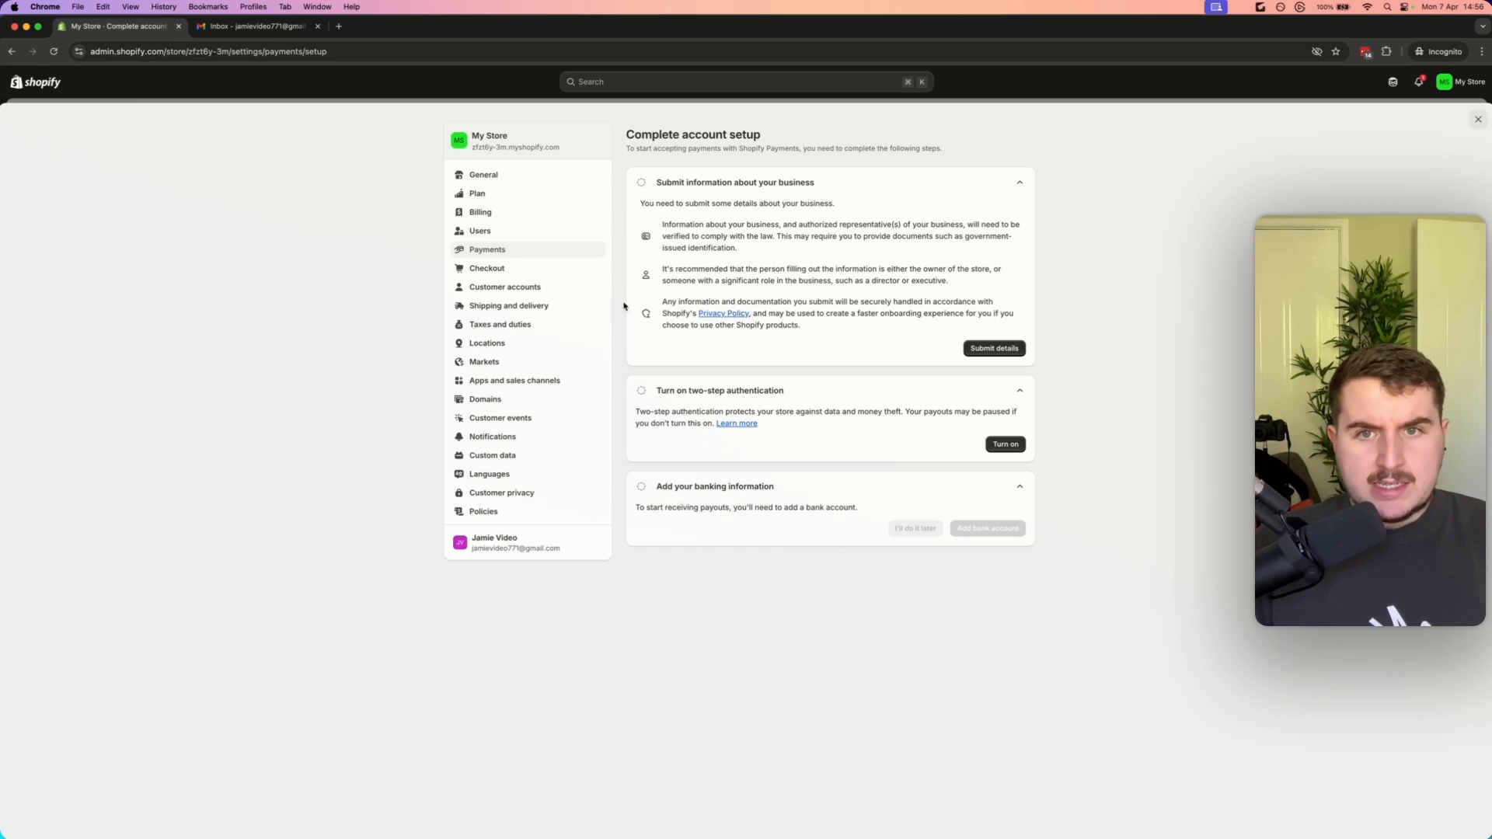
click(1478, 122)
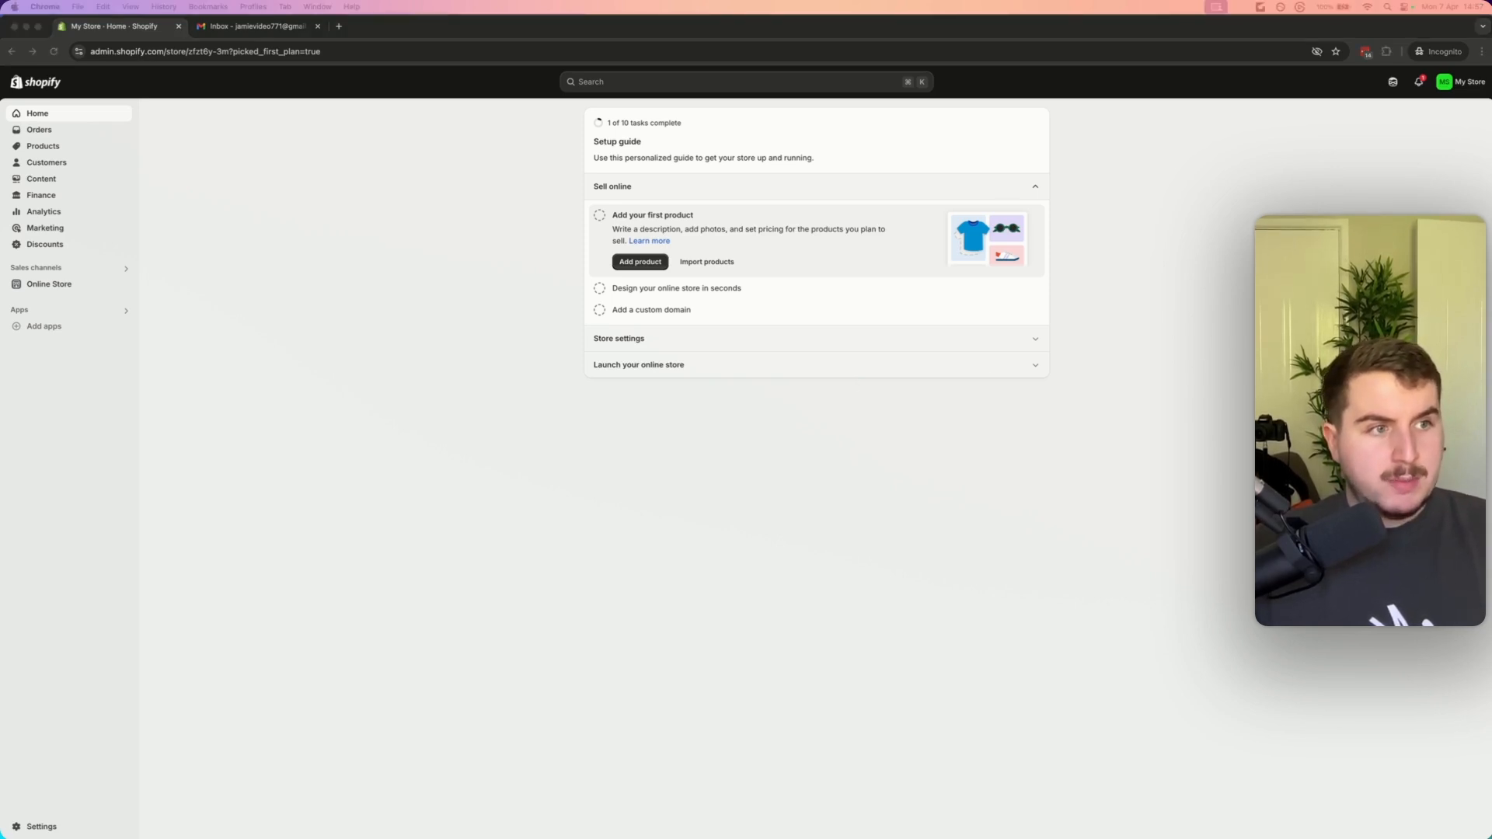
Open the store settings and view the Markets overview
click(809, 570)
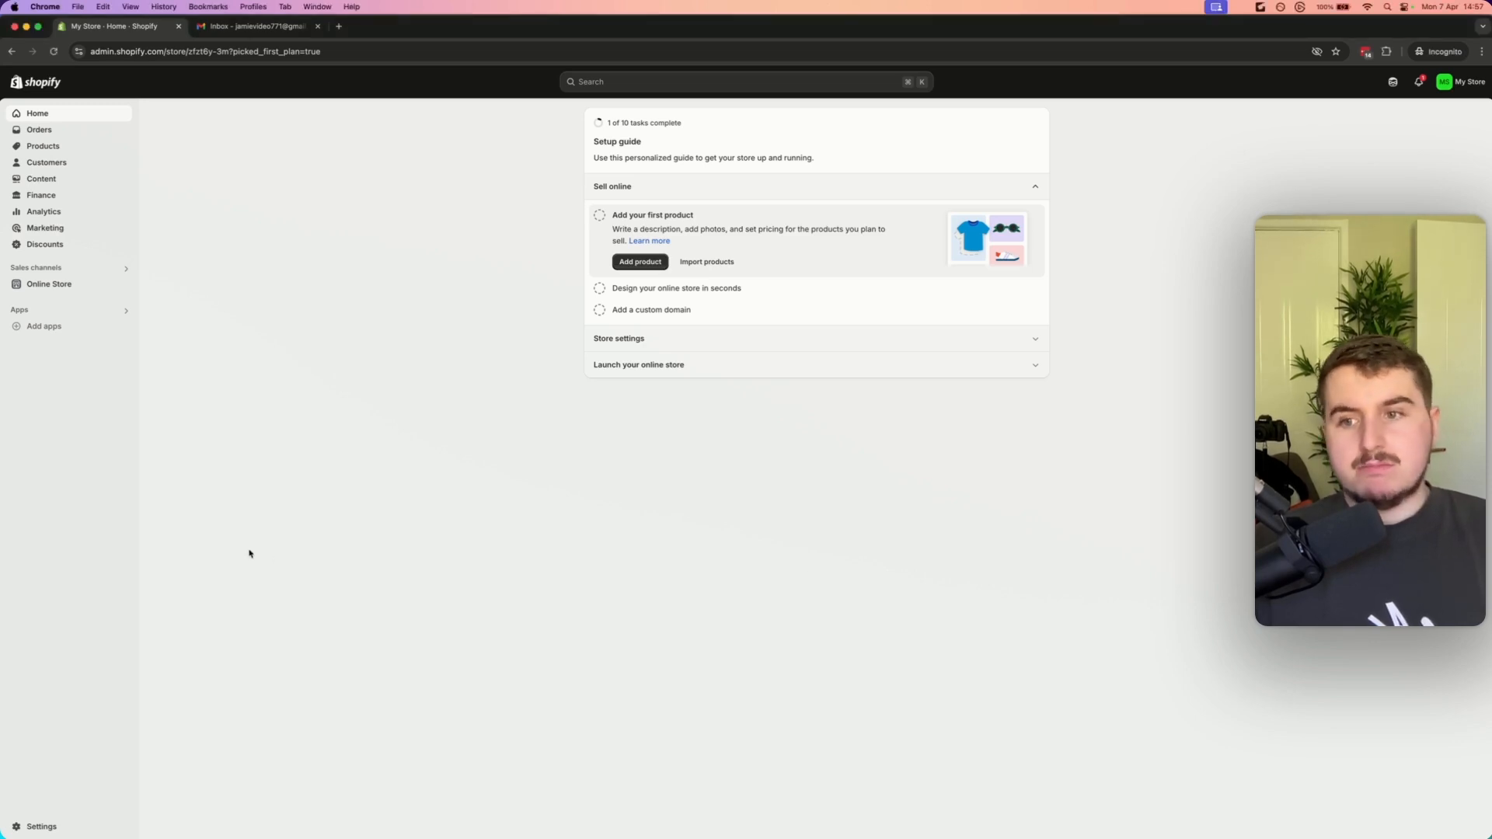
click(41, 827)
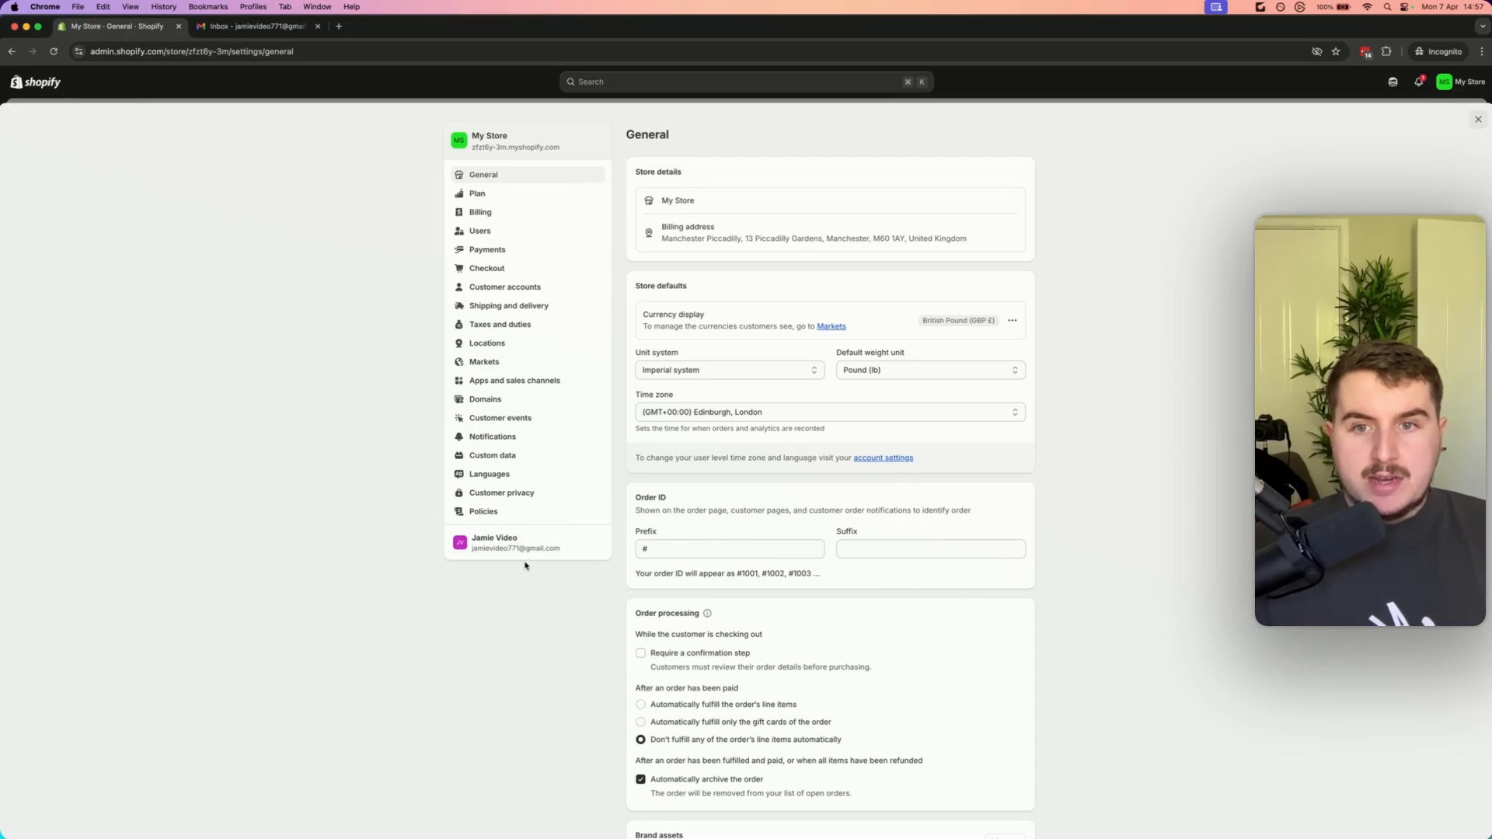
click(492, 362)
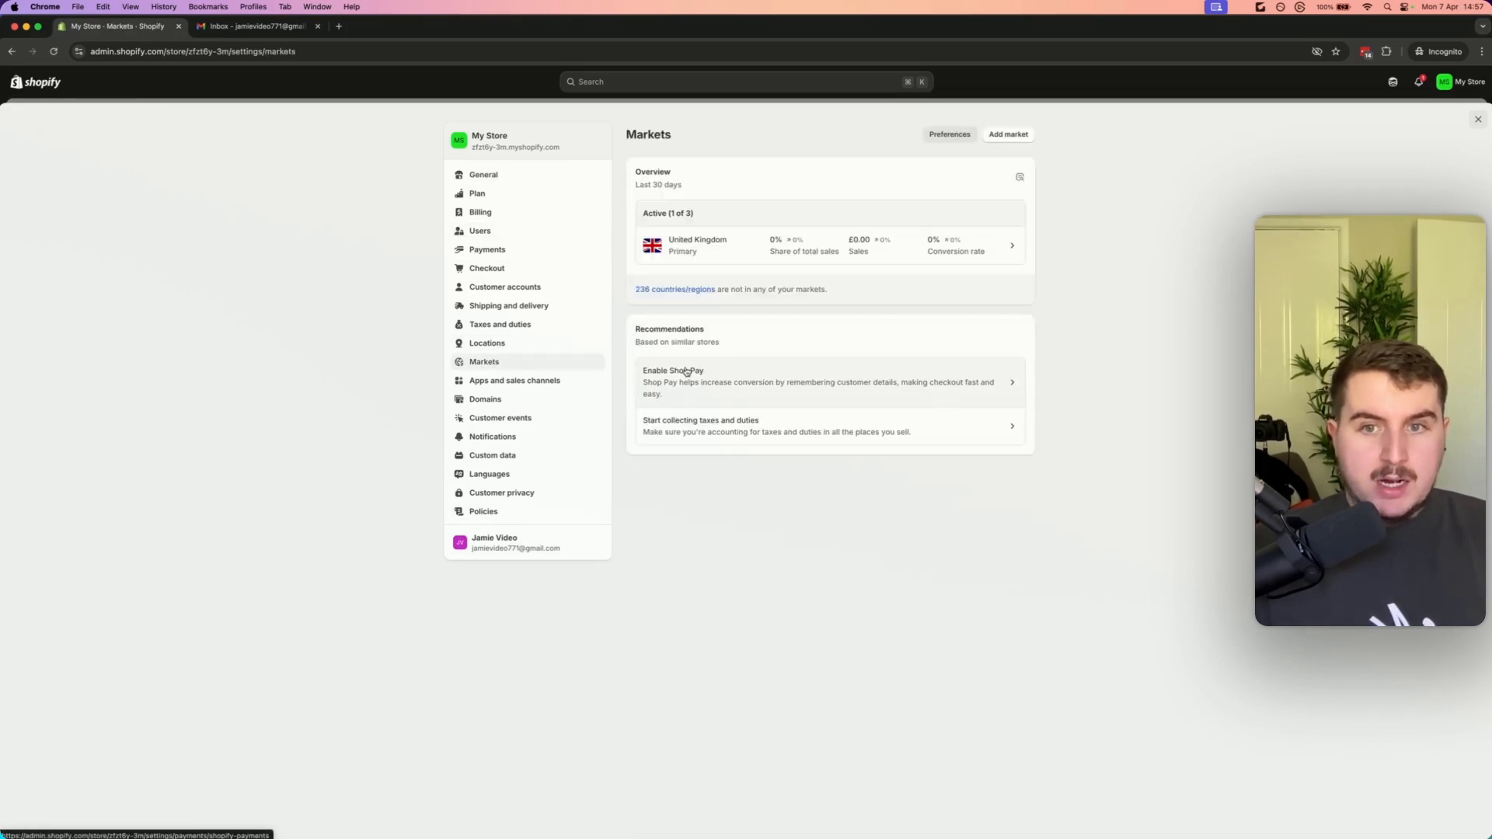
drag(703, 216, 643, 213)
click(674, 213)
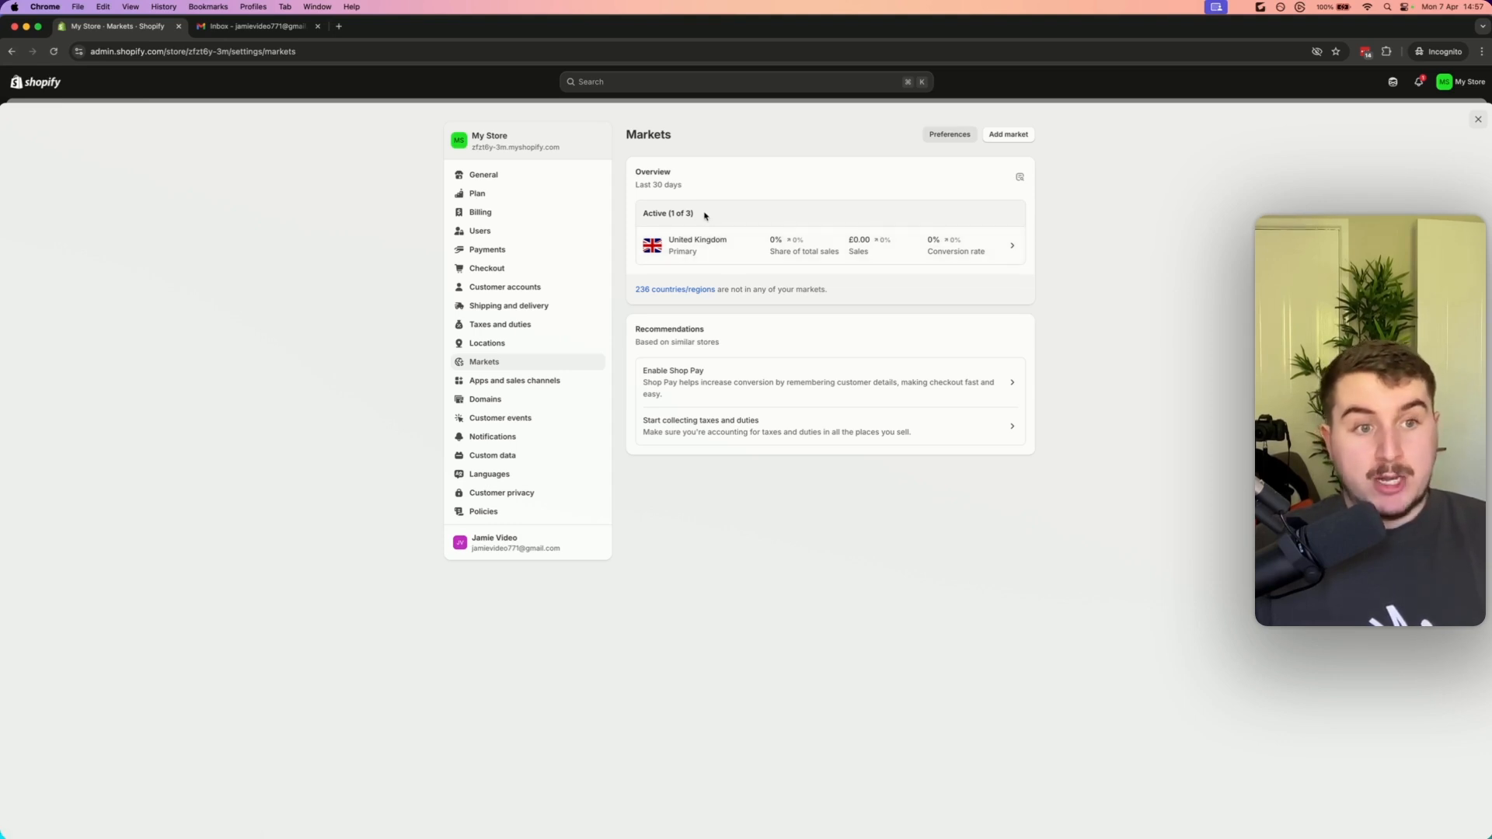
click(1027, 136)
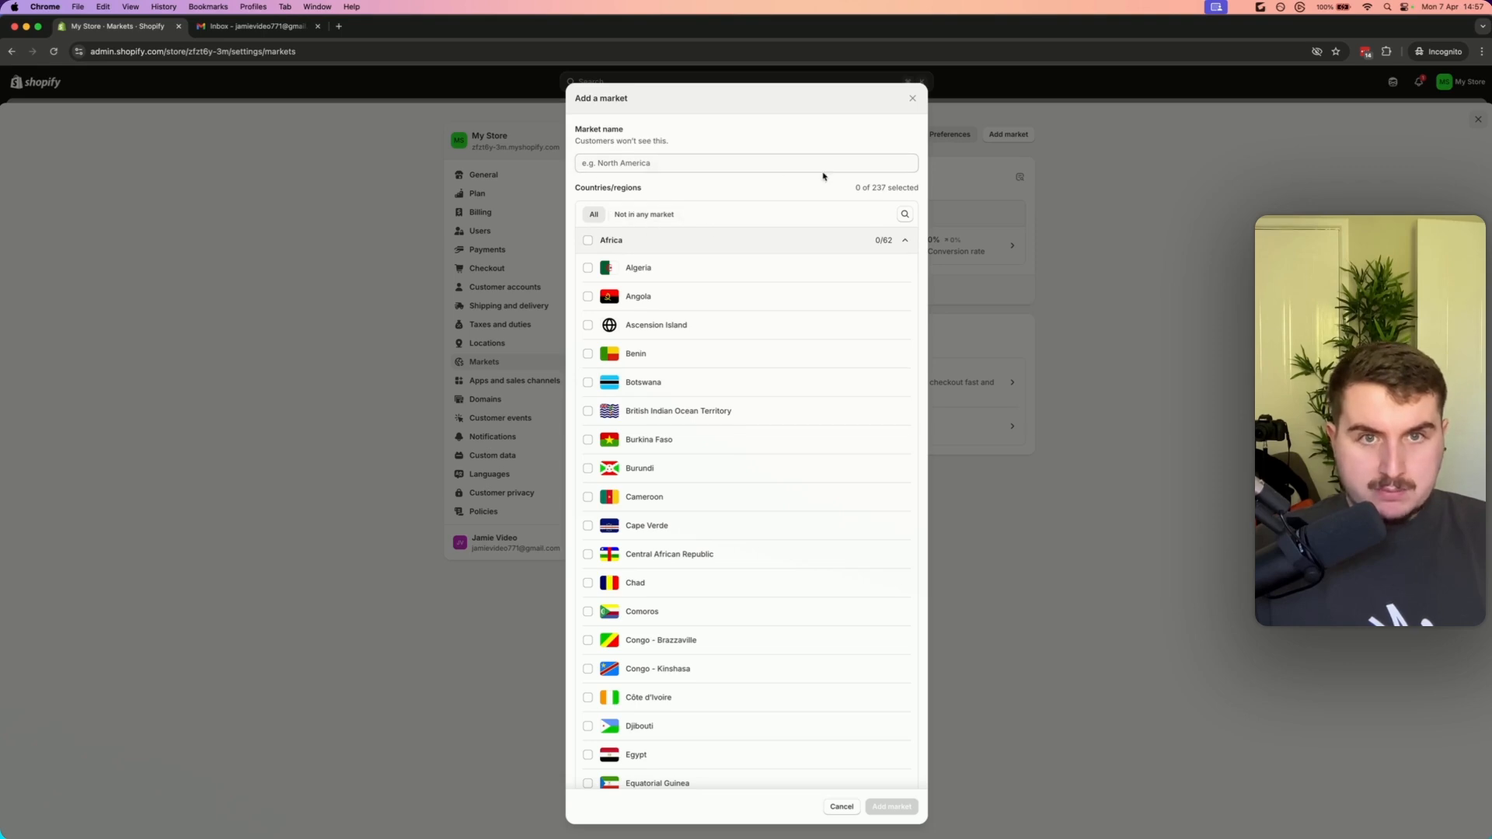
scroll(670, 386, down, 20)
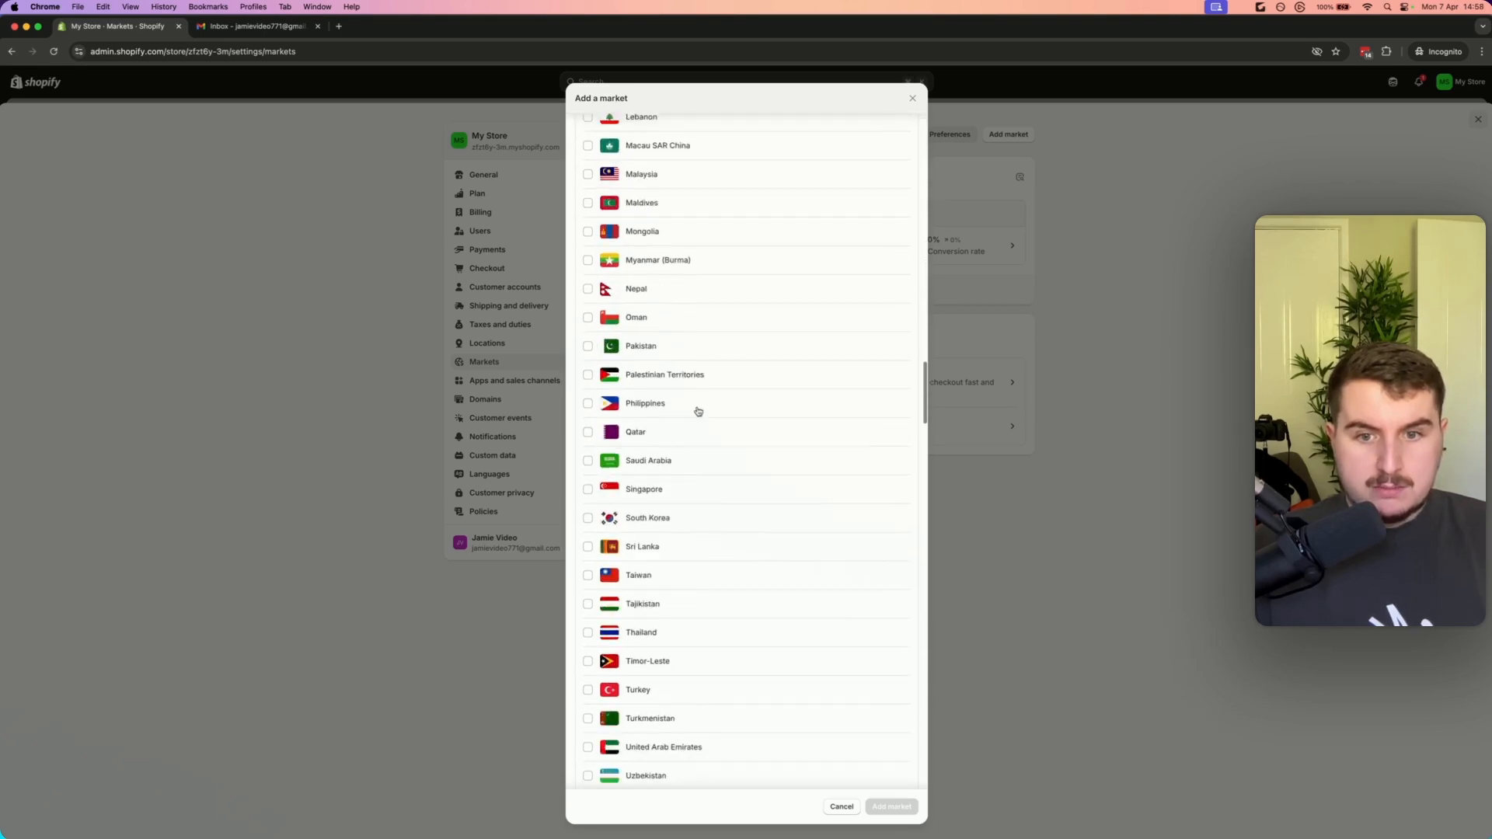
scroll(698, 411, down, 5)
click(912, 98)
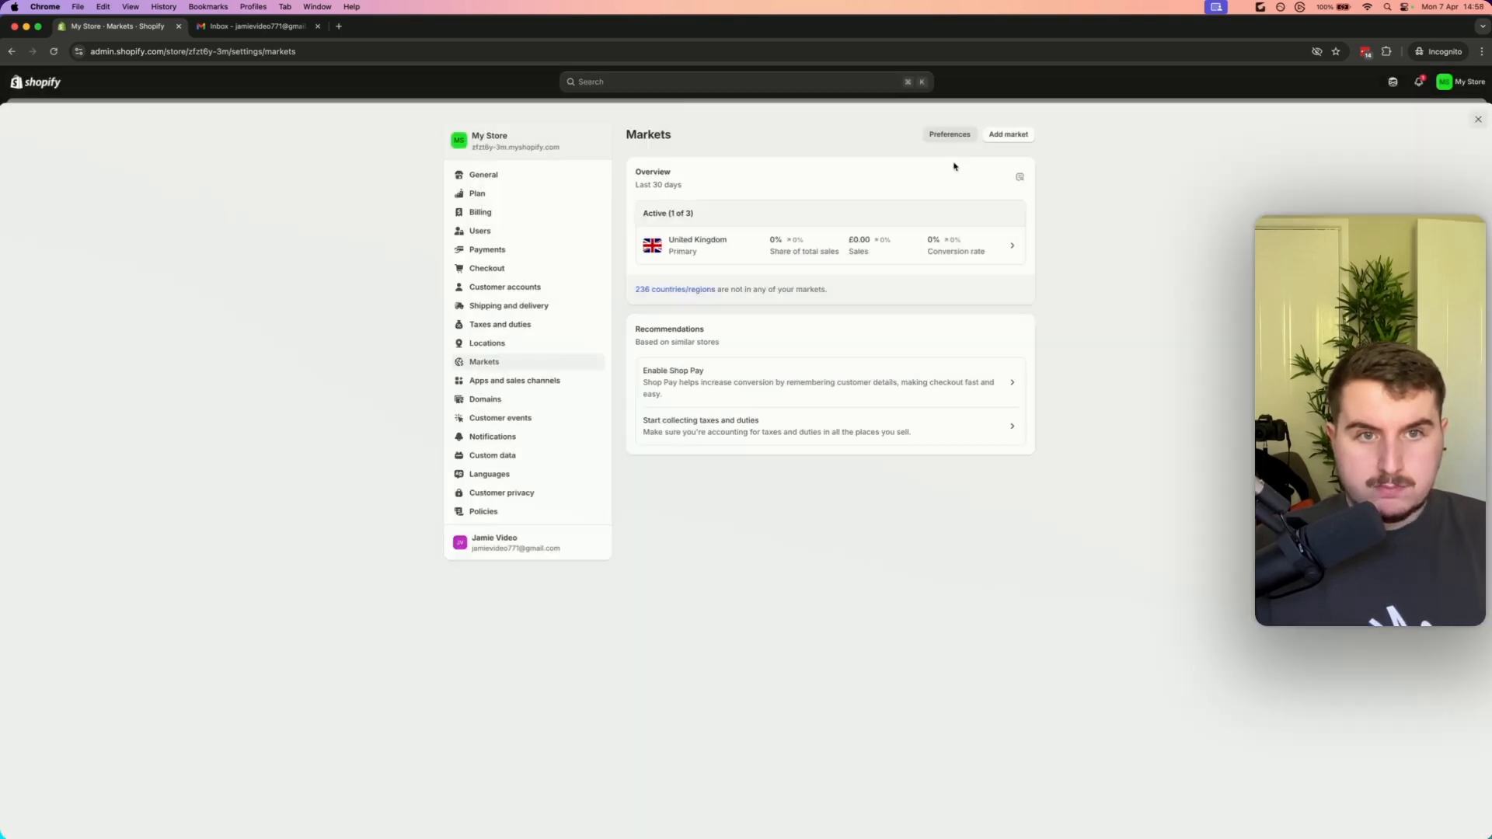
Review the store's locations and the form for adding a new location, then return
click(498, 350)
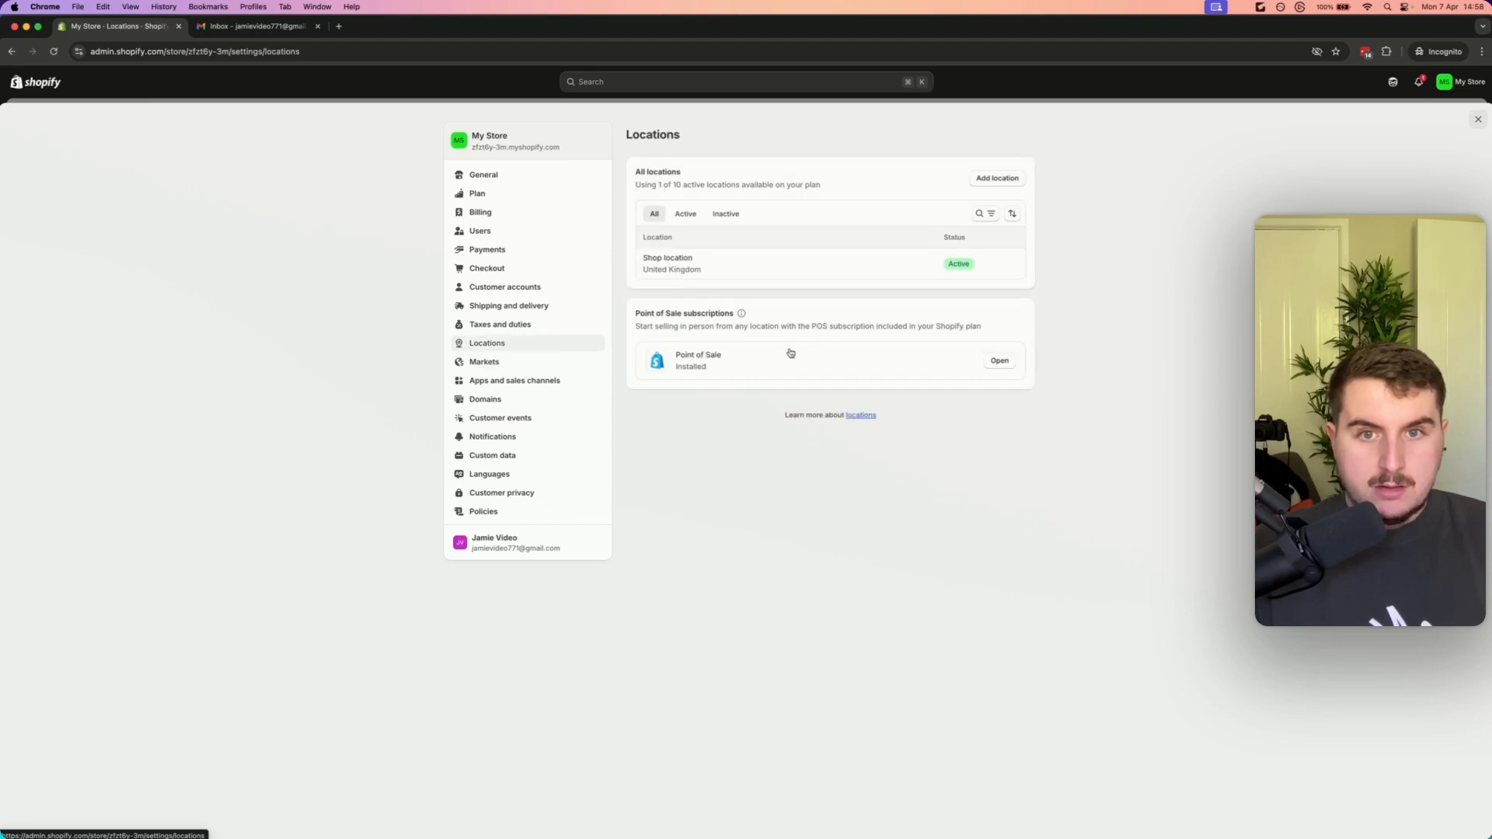
click(998, 180)
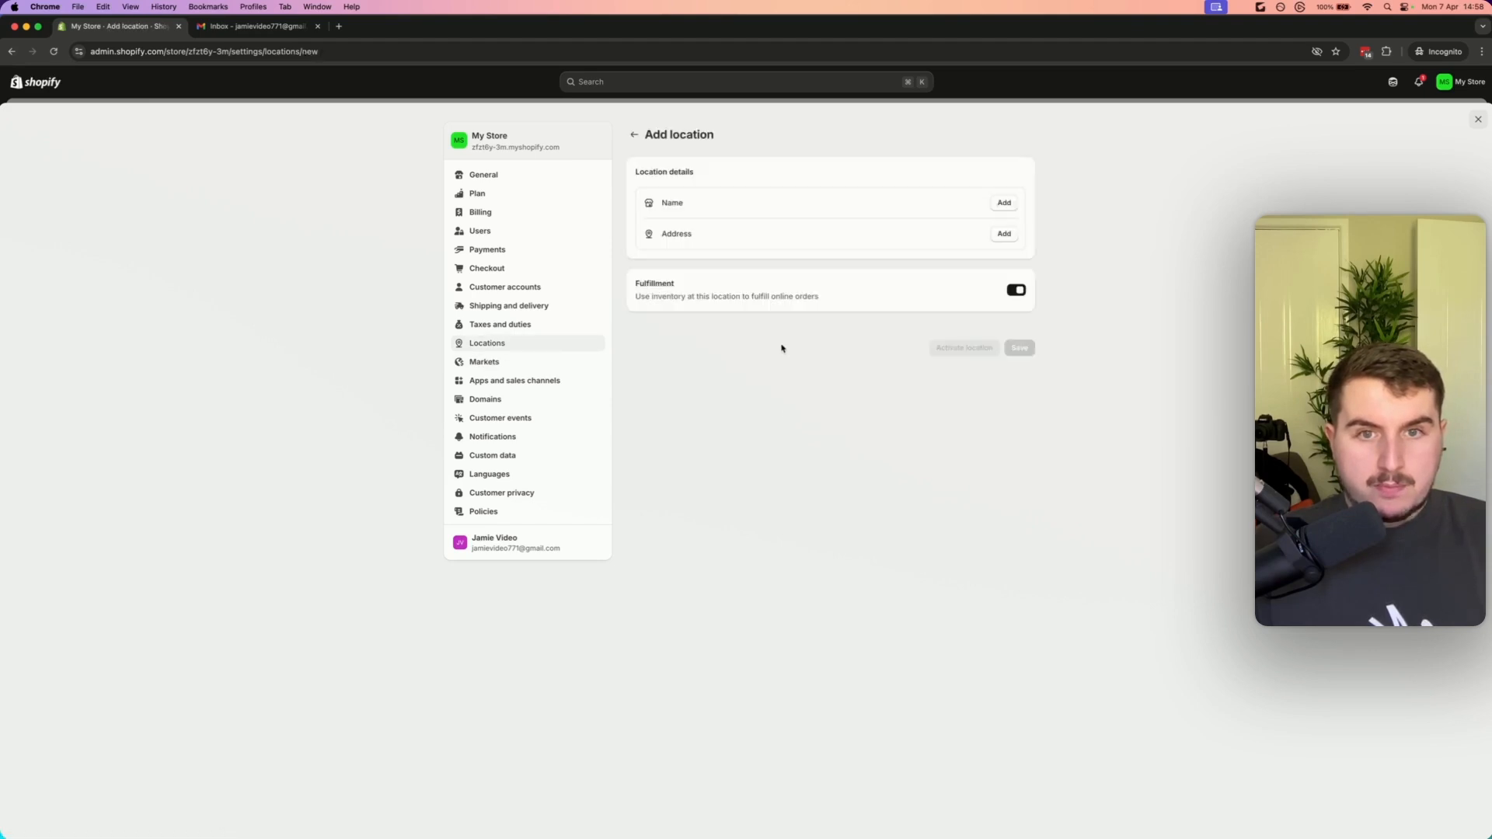
click(634, 134)
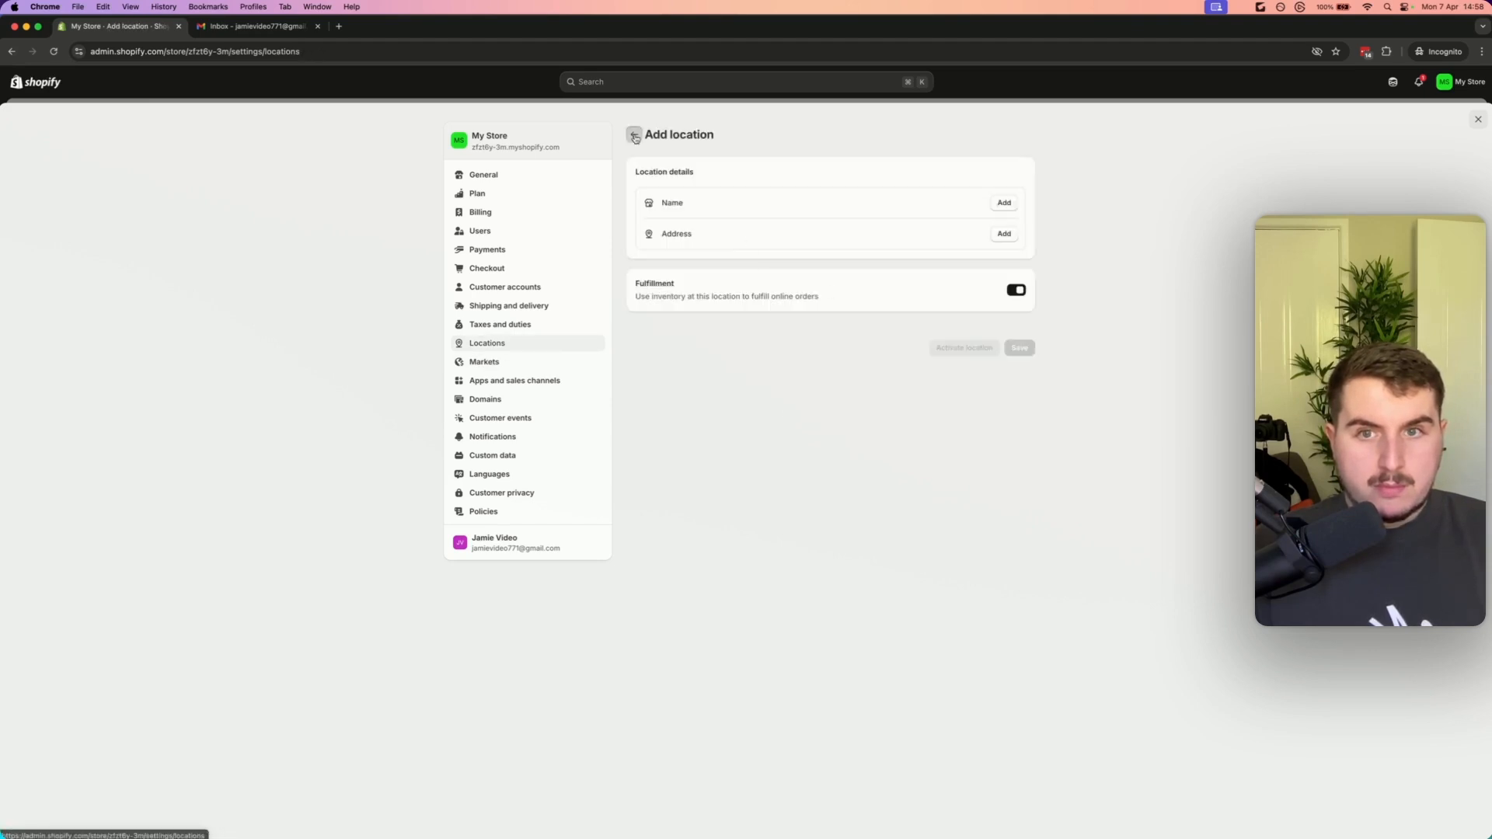
Start adding a new market in Markets and name it Anywhere ele
click(484, 362)
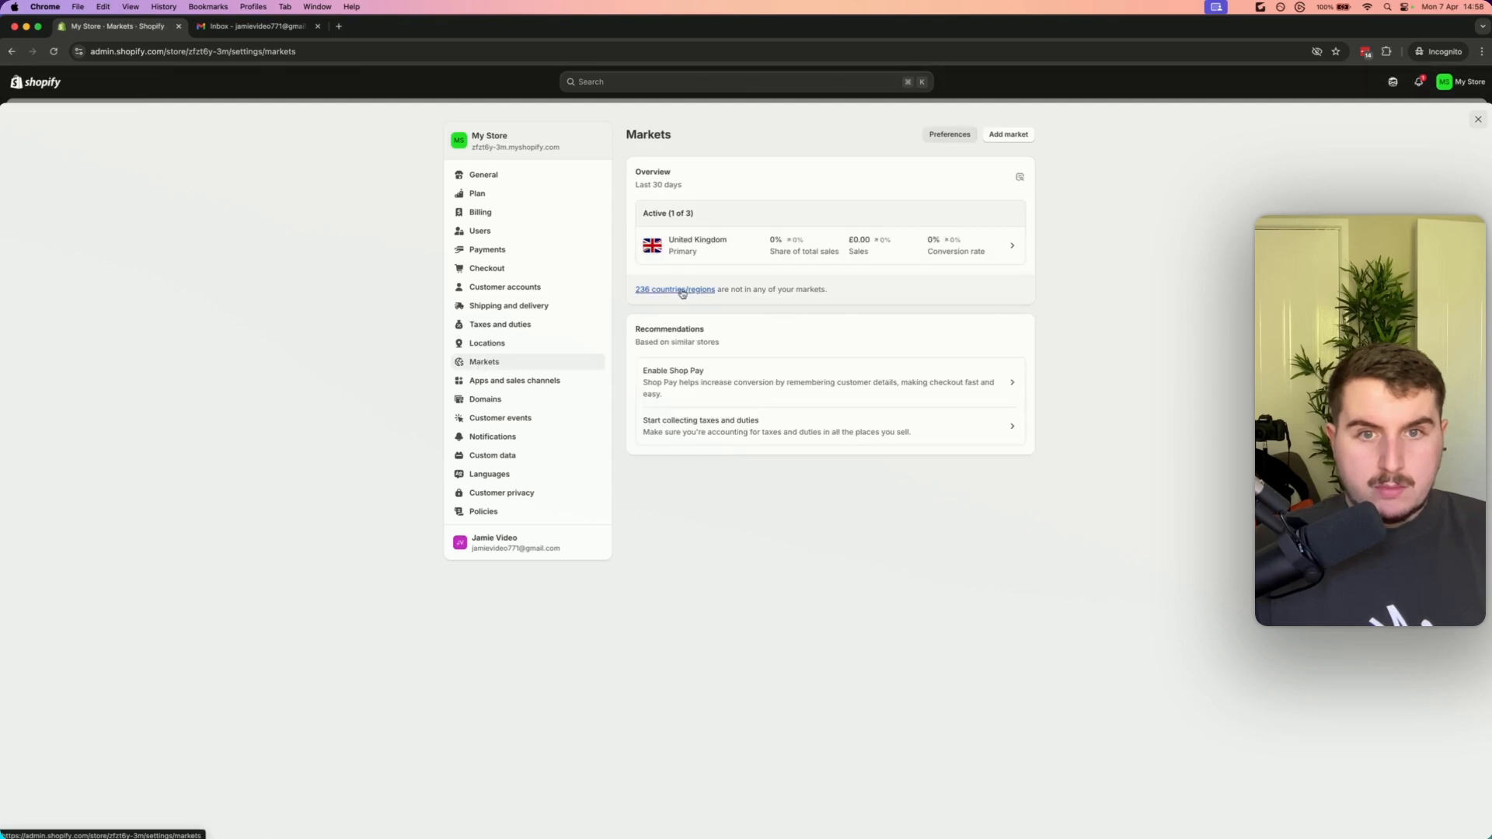
click(1008, 135)
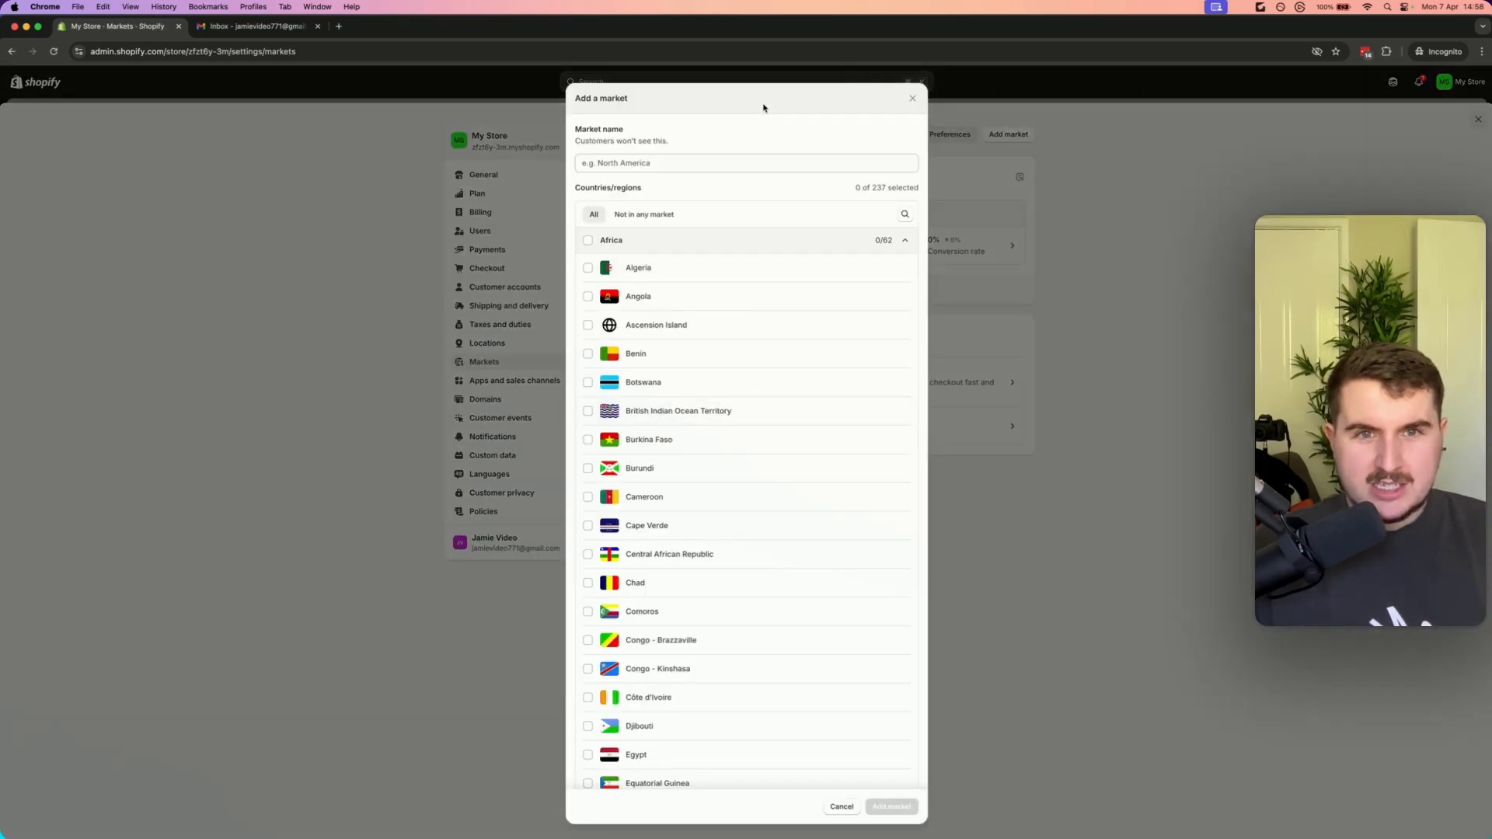
click(679, 164)
text(No)
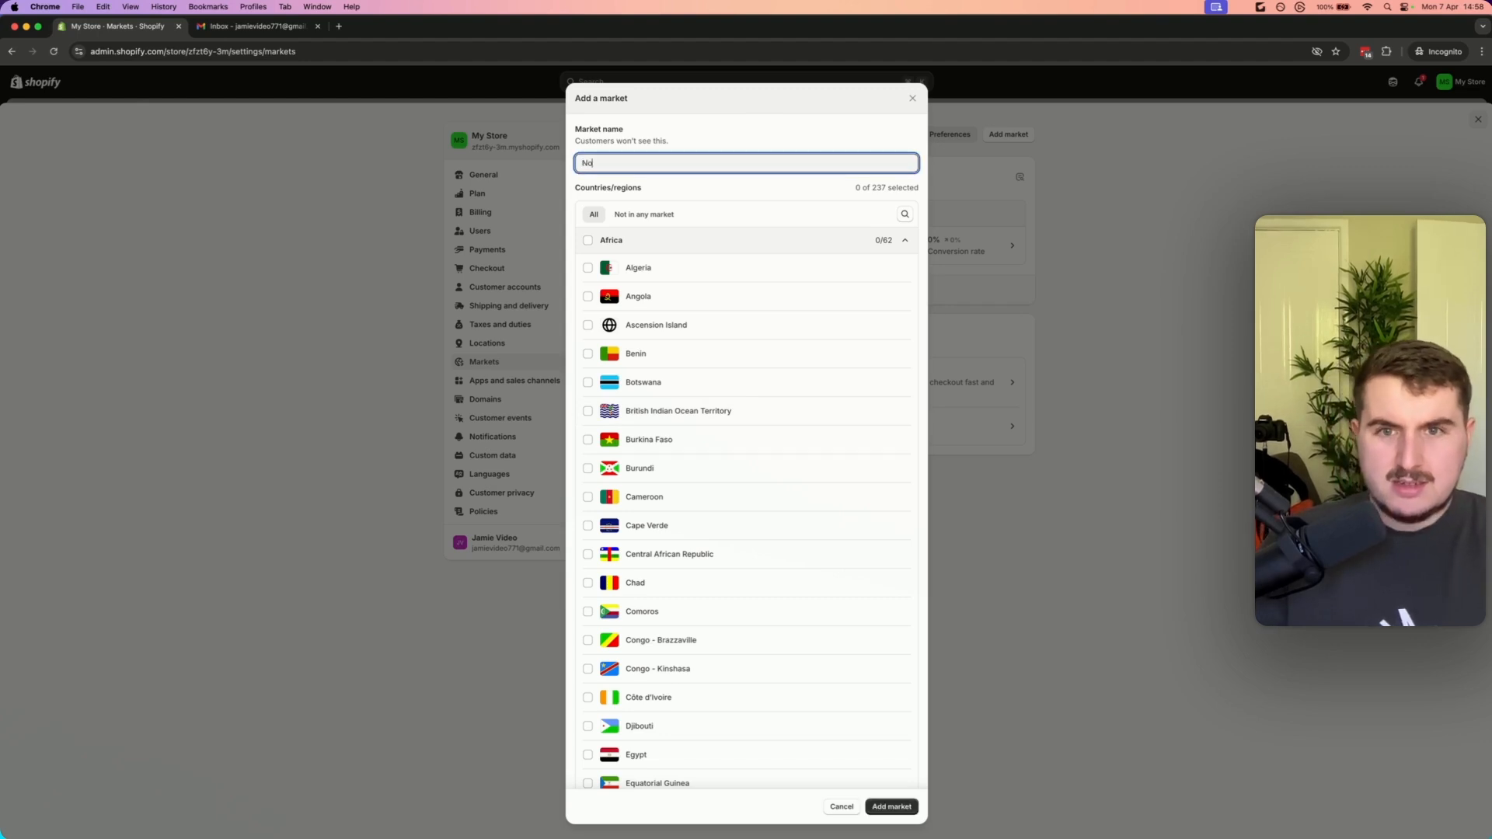
key(BackSpace)
text(EU)
key(BackSpace)
key(BackSpace)
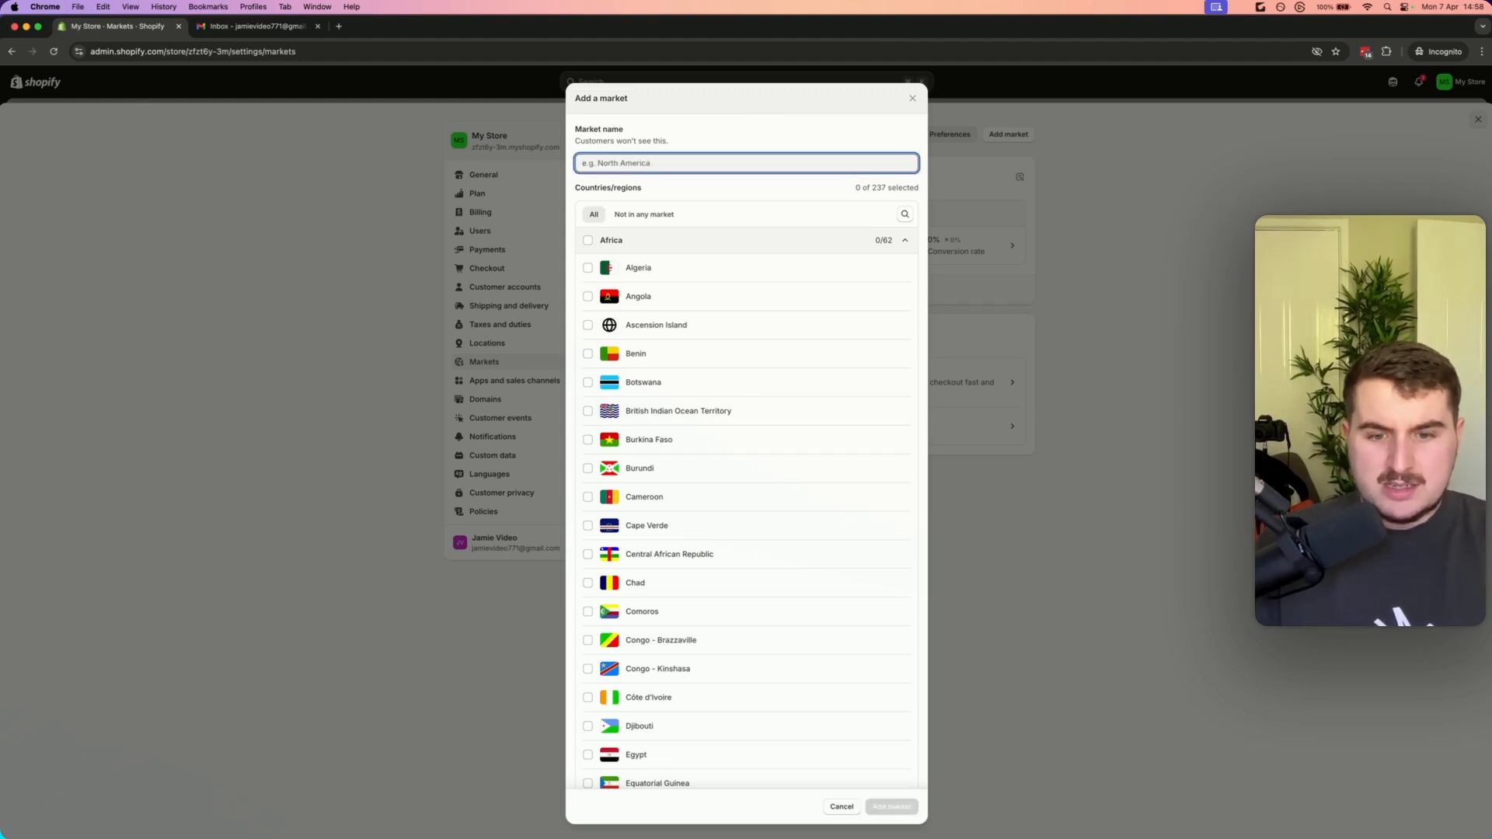
text(Europe)
key(super+a)
text(A)
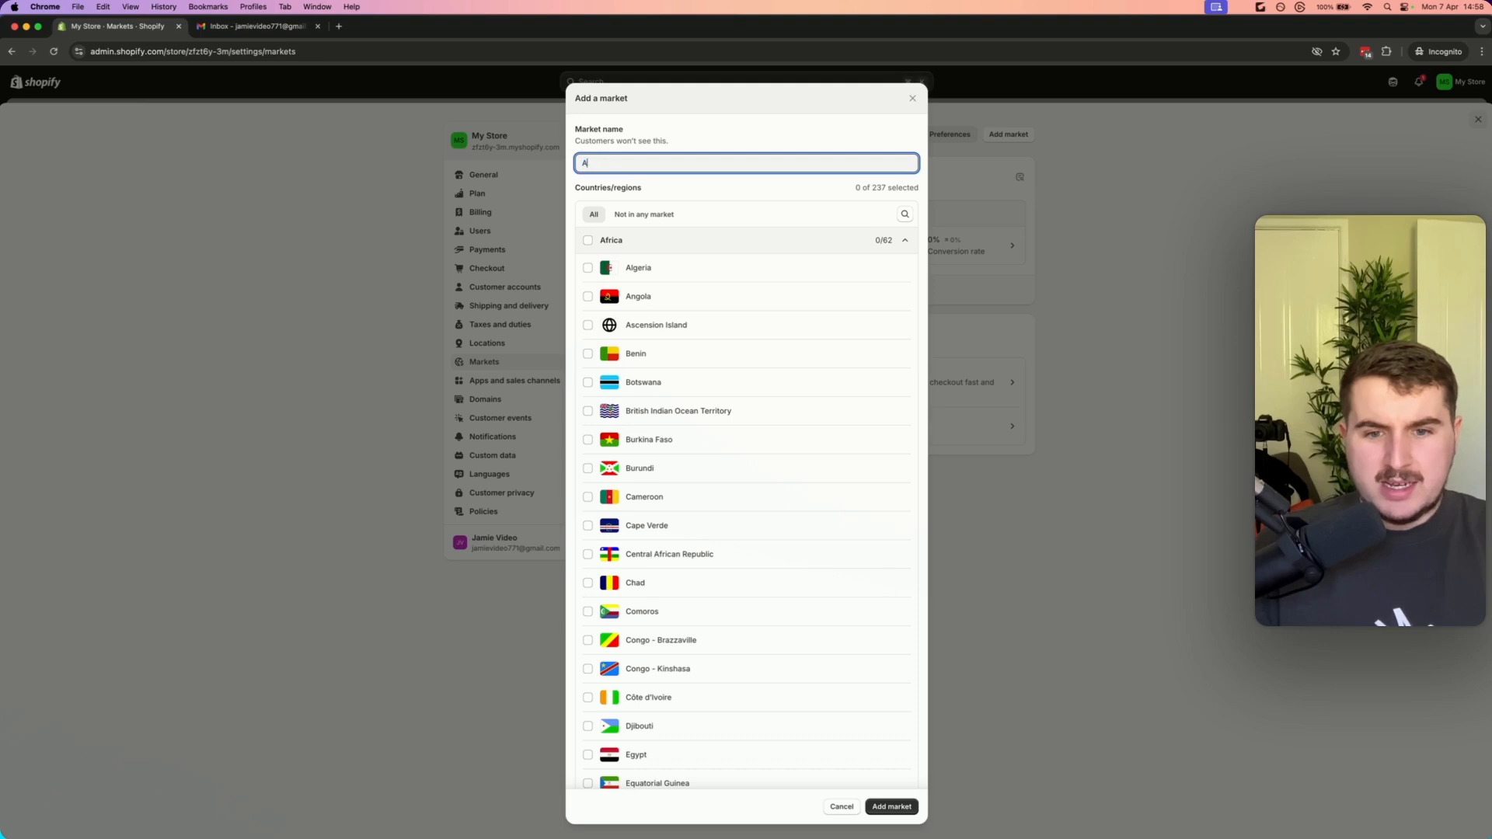
text(nywhere els)
key(BackSpace)
key(BackSpace)
key(BackSpace)
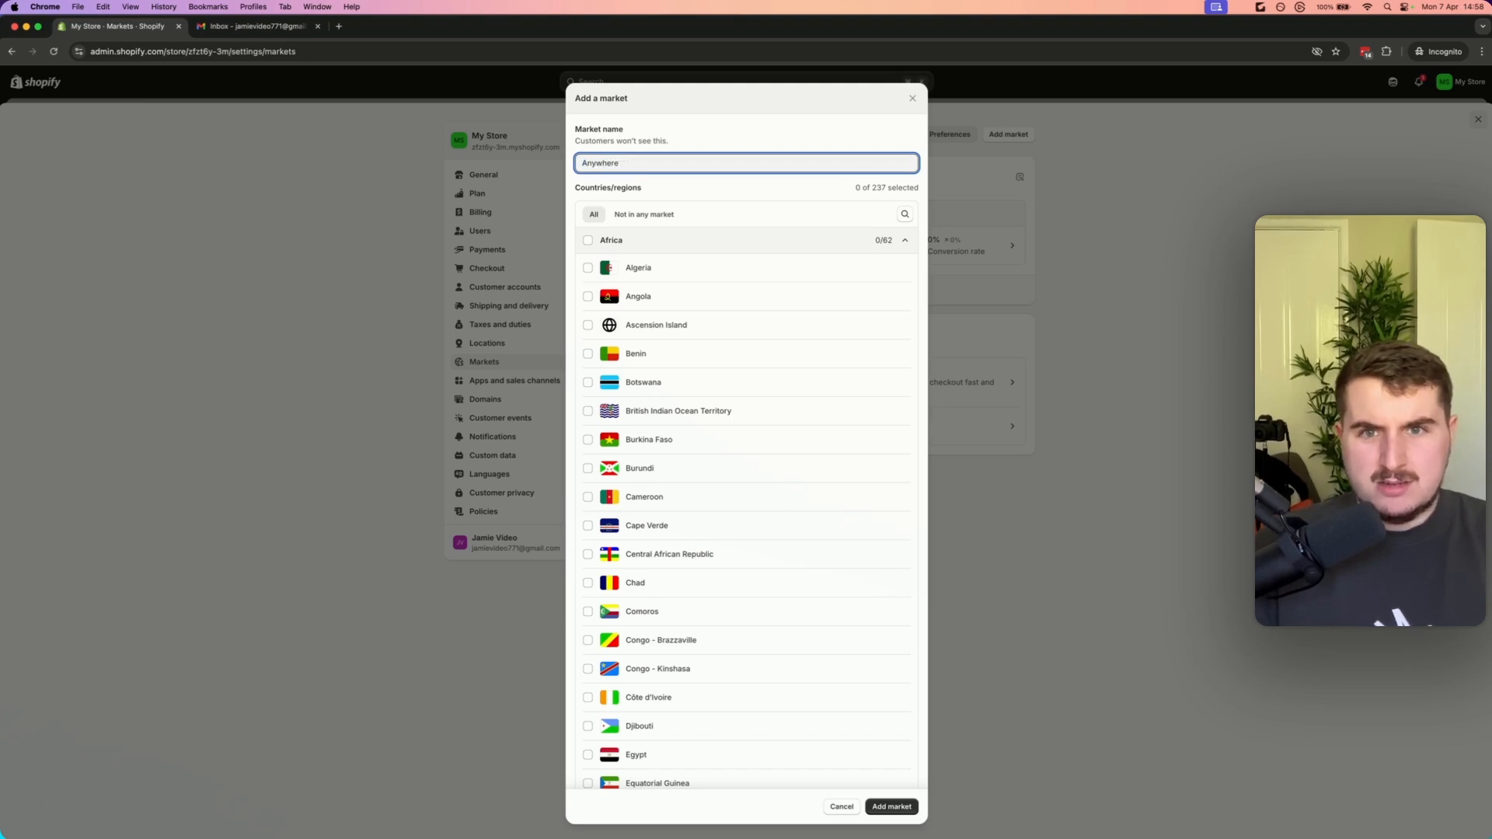
Browse the new market's country and region list across all continents
scroll(777, 311, down, 6)
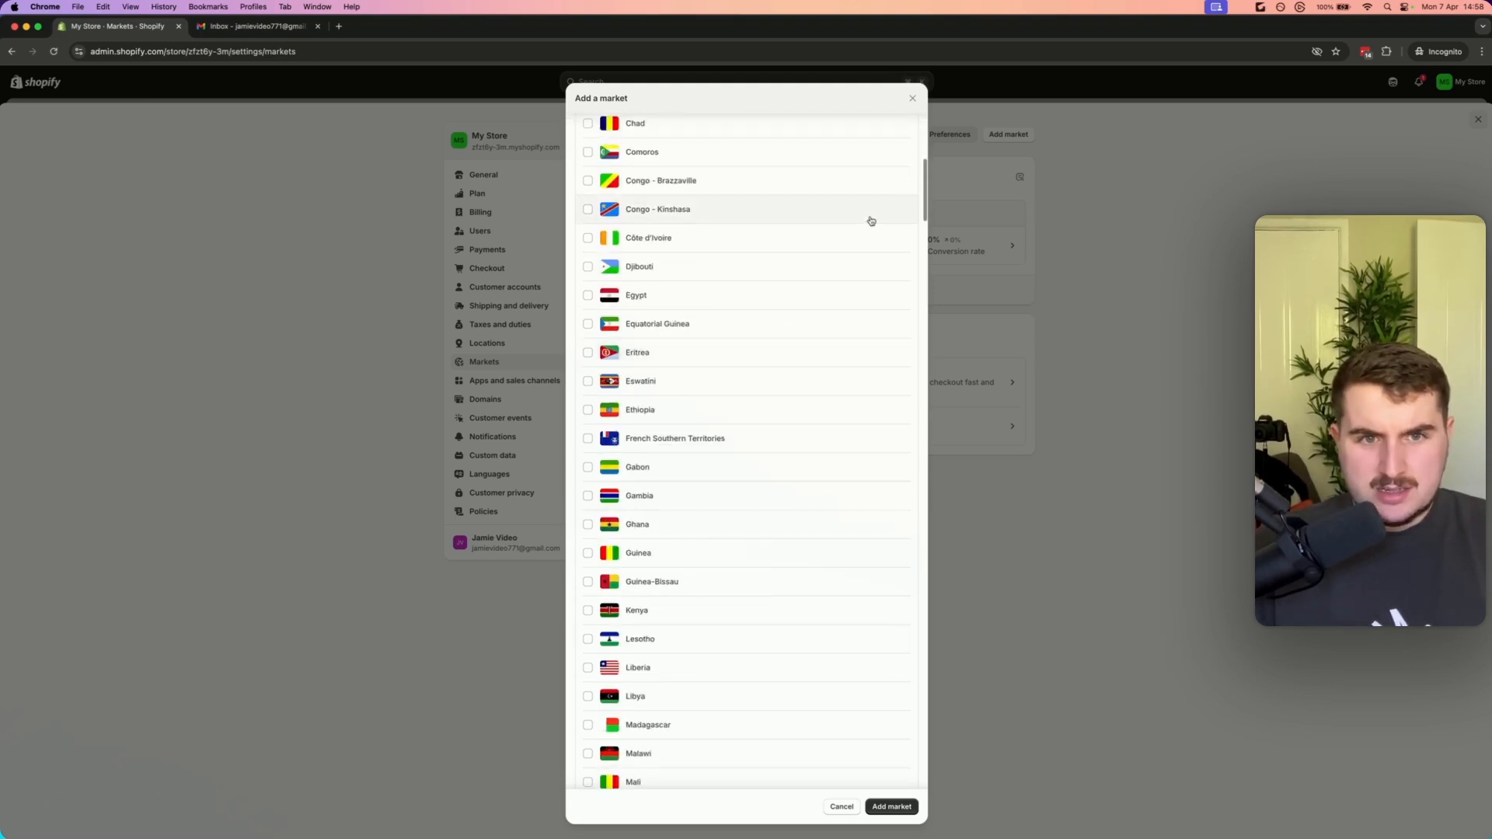
scroll(923, 186, down, 4)
drag(924, 190, 937, 808)
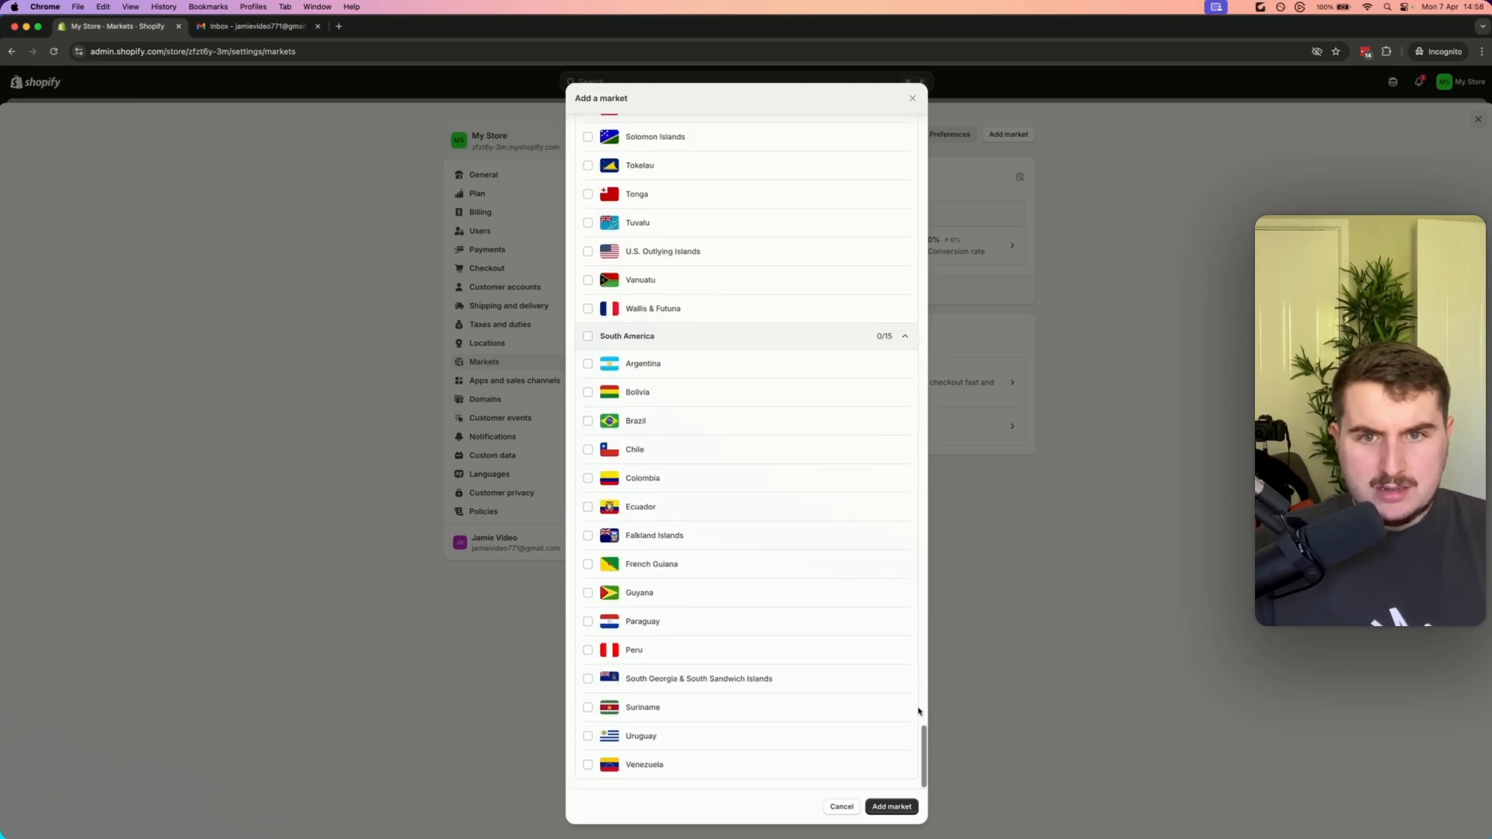
scroll(637, 353, up, 3)
scroll(664, 373, up, 7)
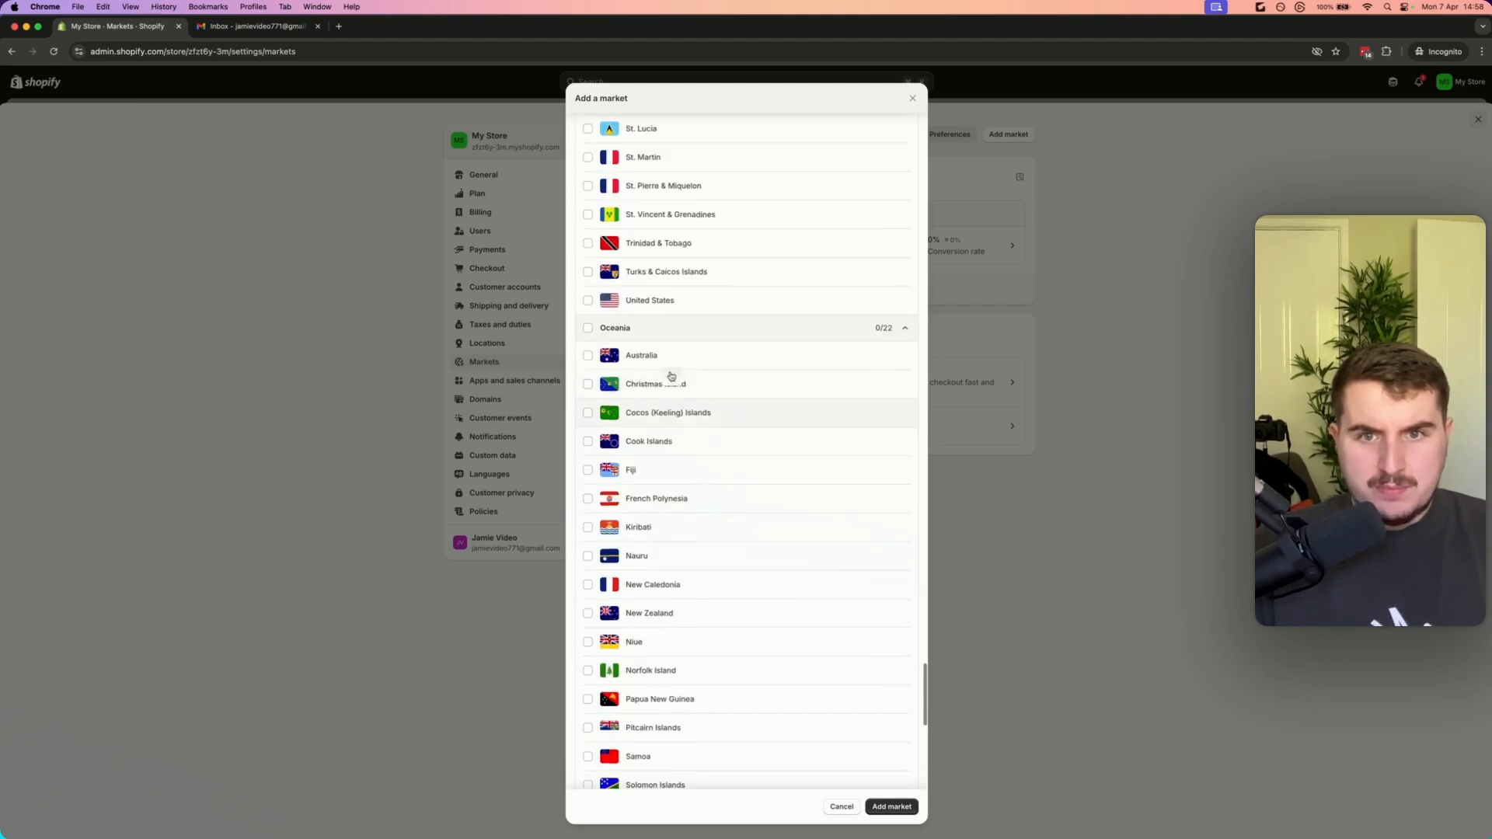
scroll(684, 560, up, 3)
scroll(707, 556, up, 10)
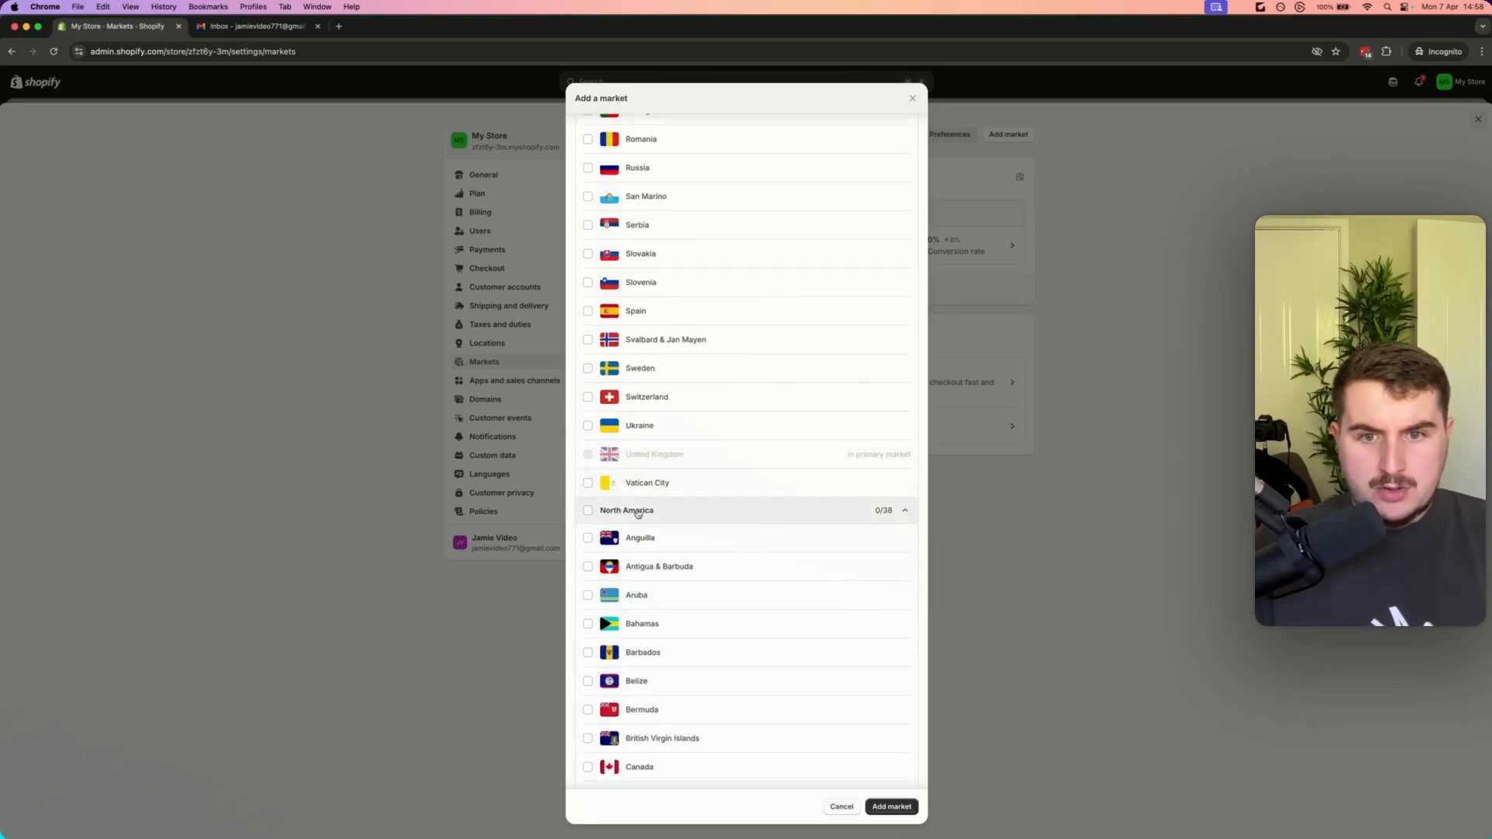
scroll(716, 509, up, 15)
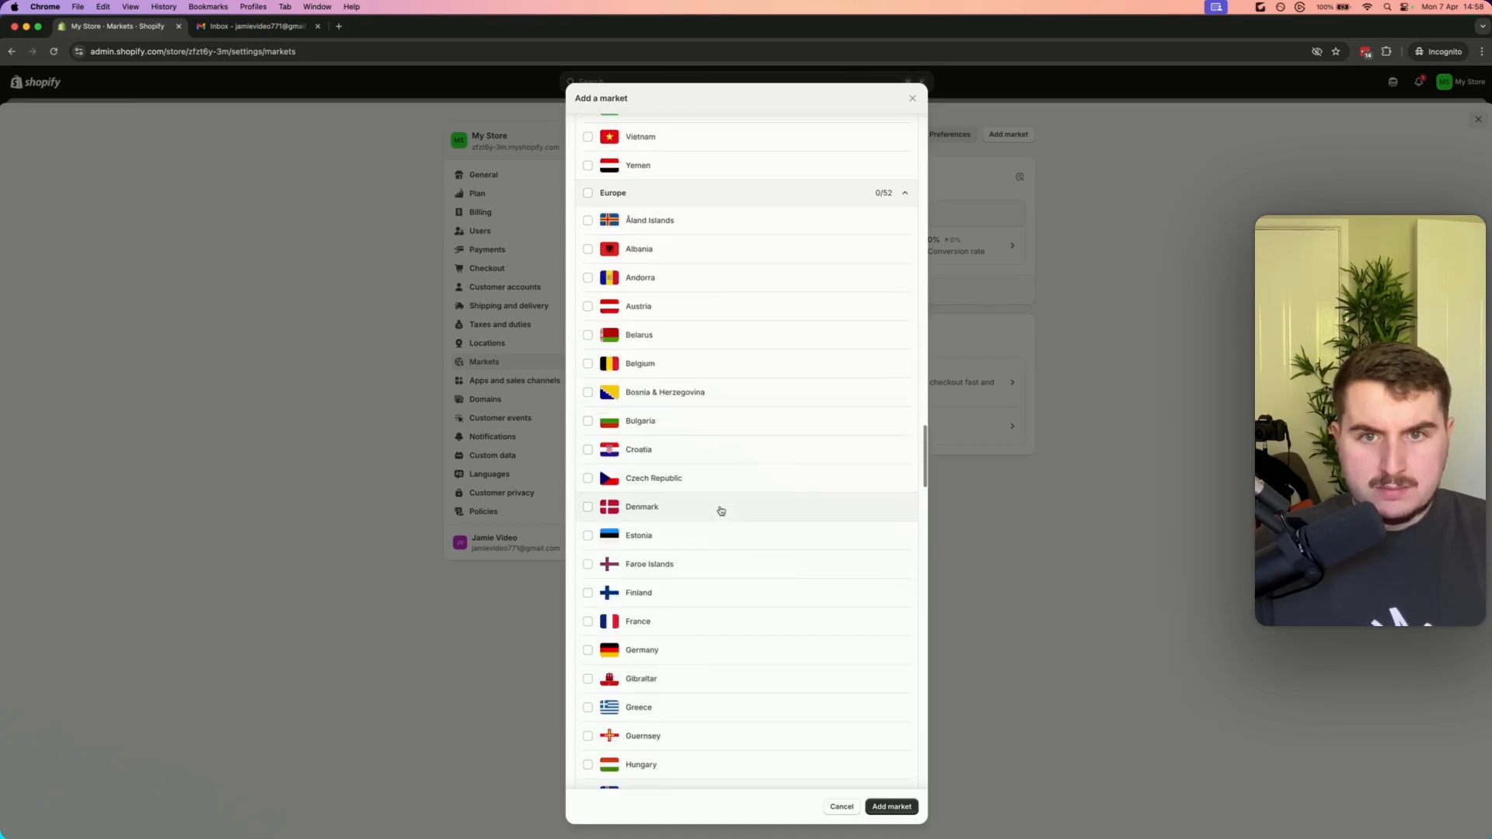
scroll(699, 490, up, 10)
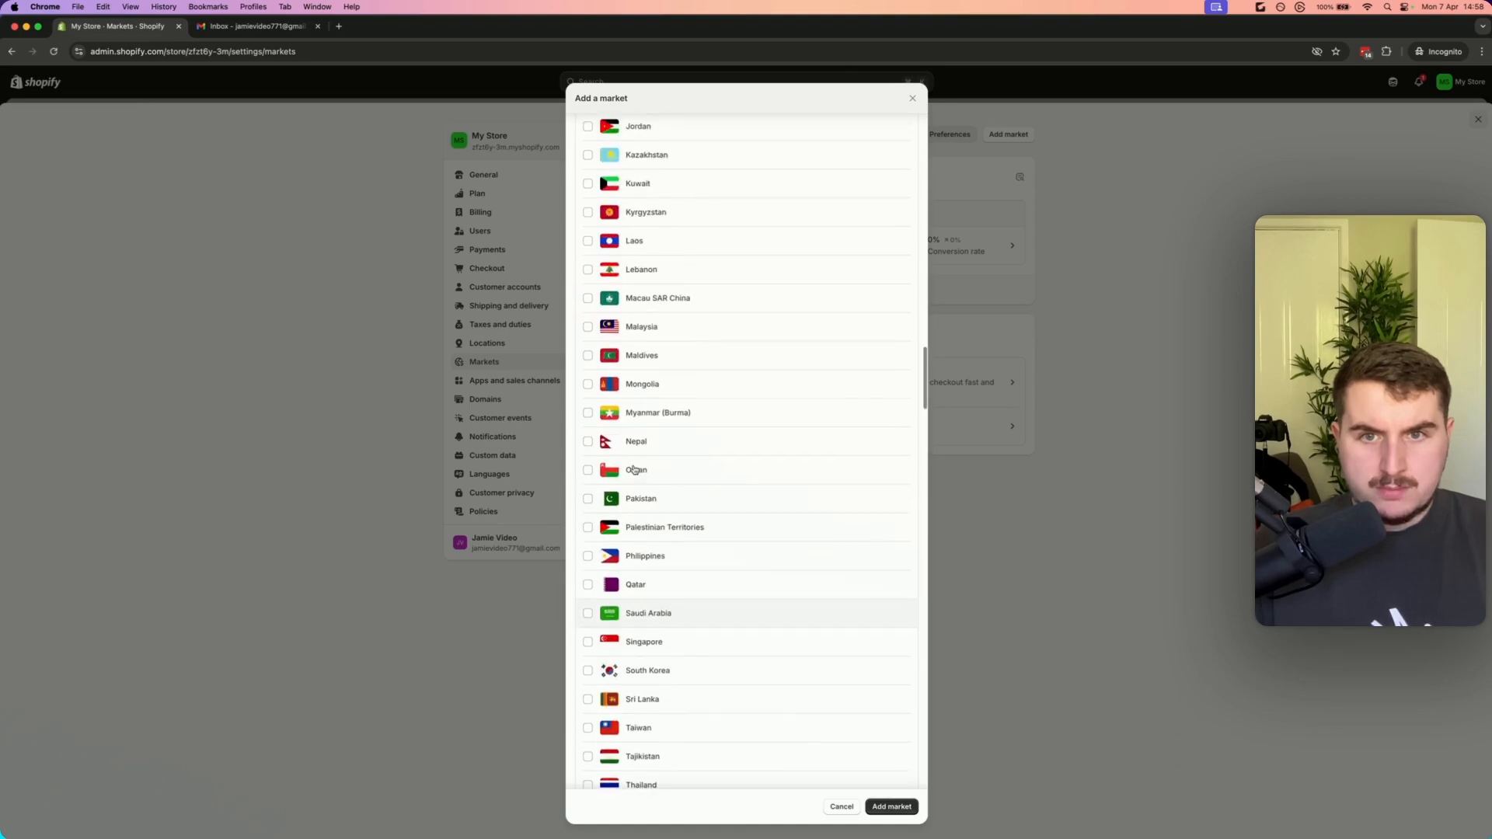
scroll(653, 460, up, 8)
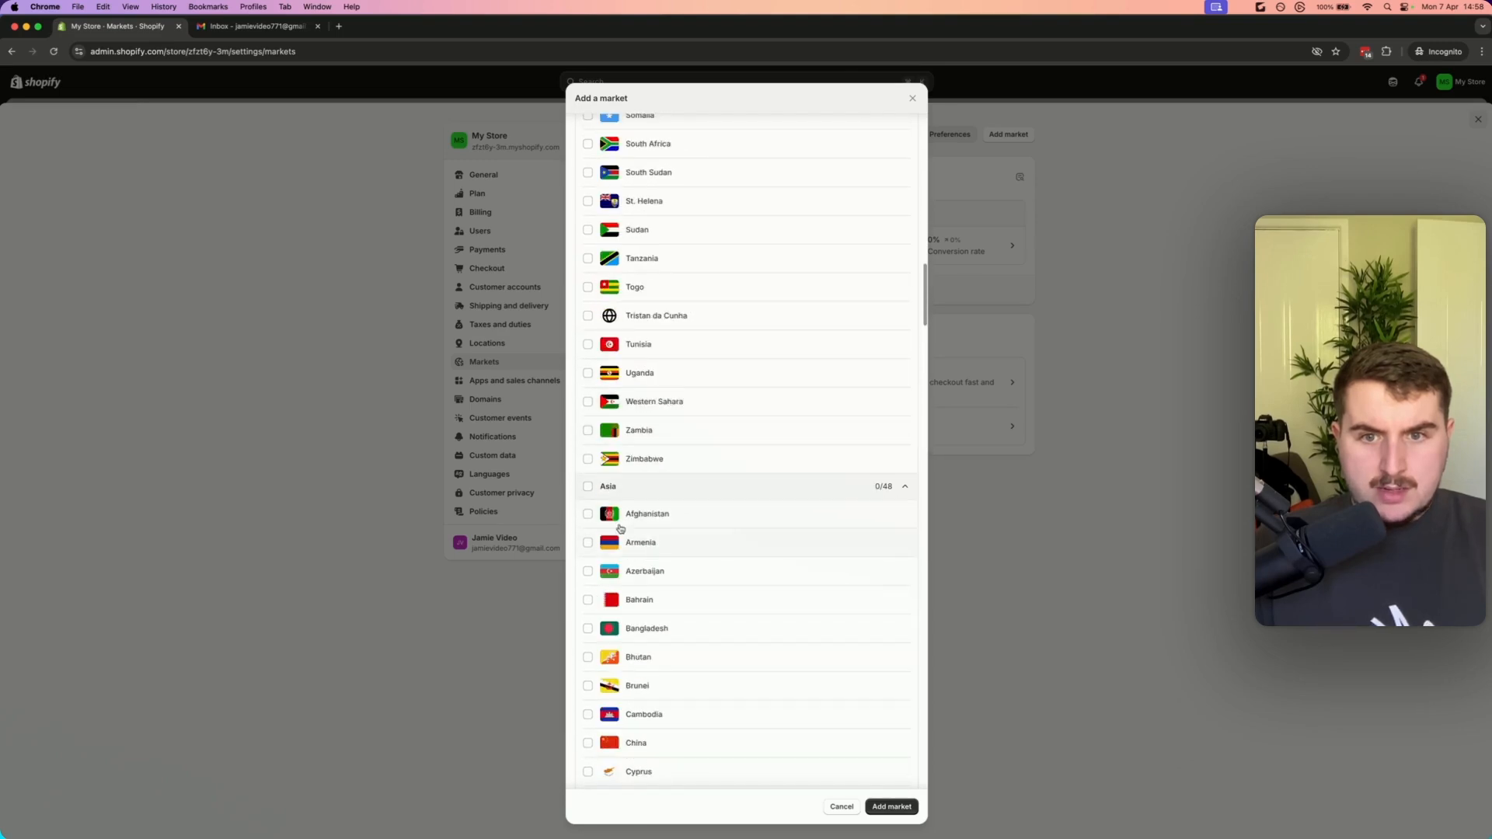
scroll(622, 513, up, 15)
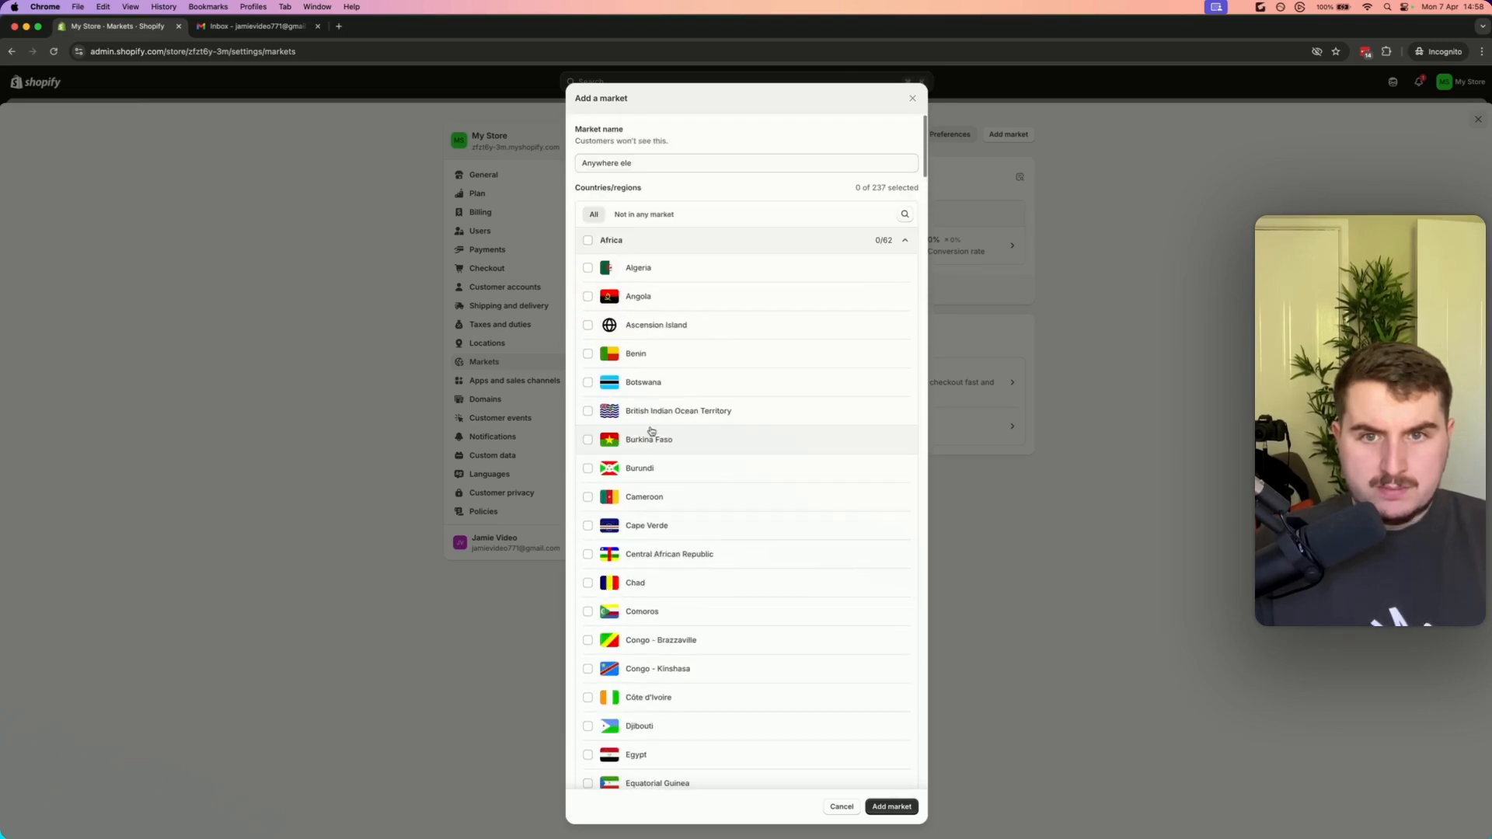
Select the entire Europe region for the Anywhere ele market and add the market
click(906, 212)
text(europe)
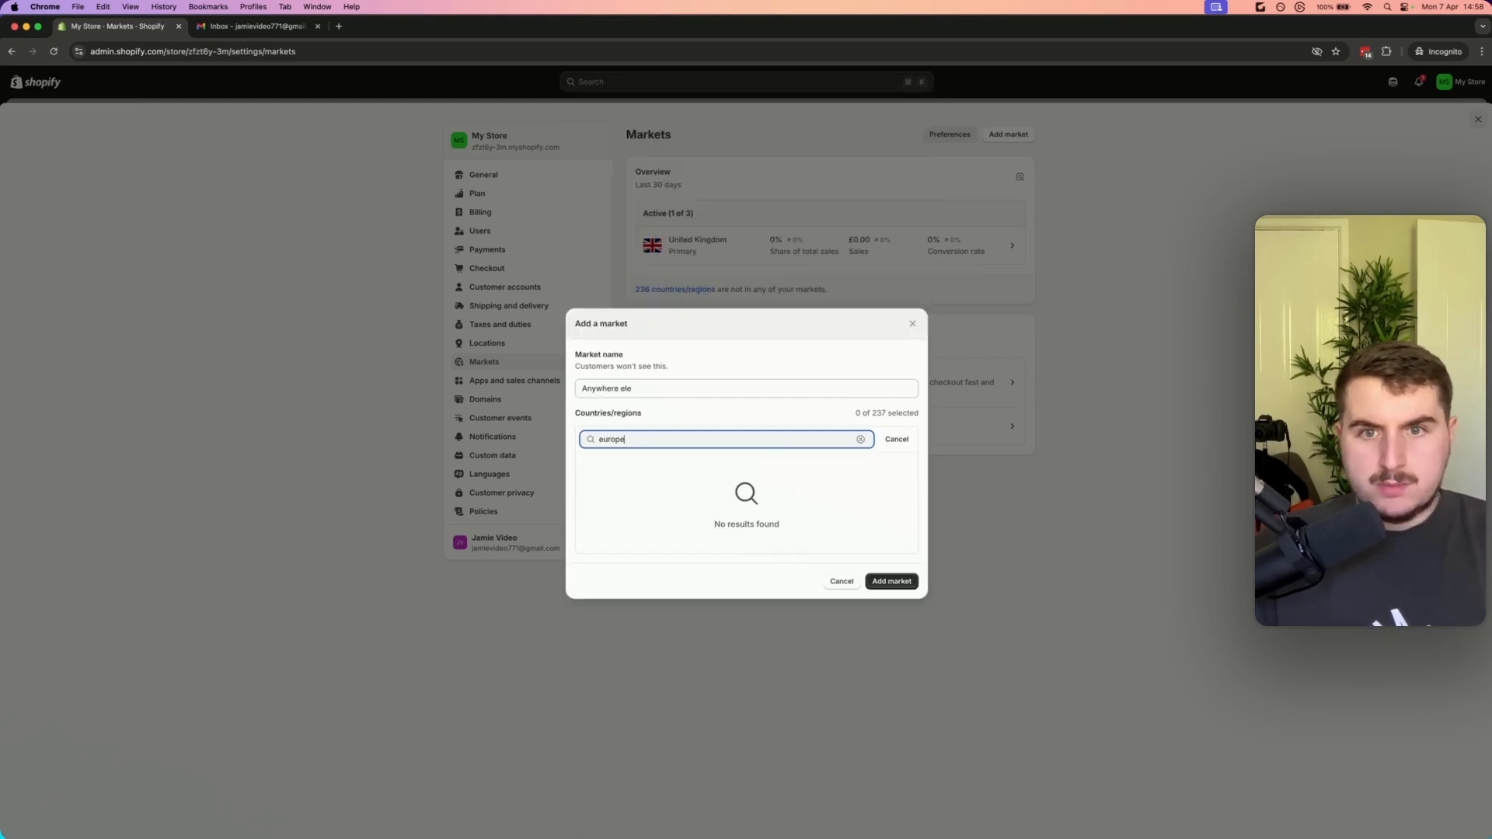
key(BackSpace)
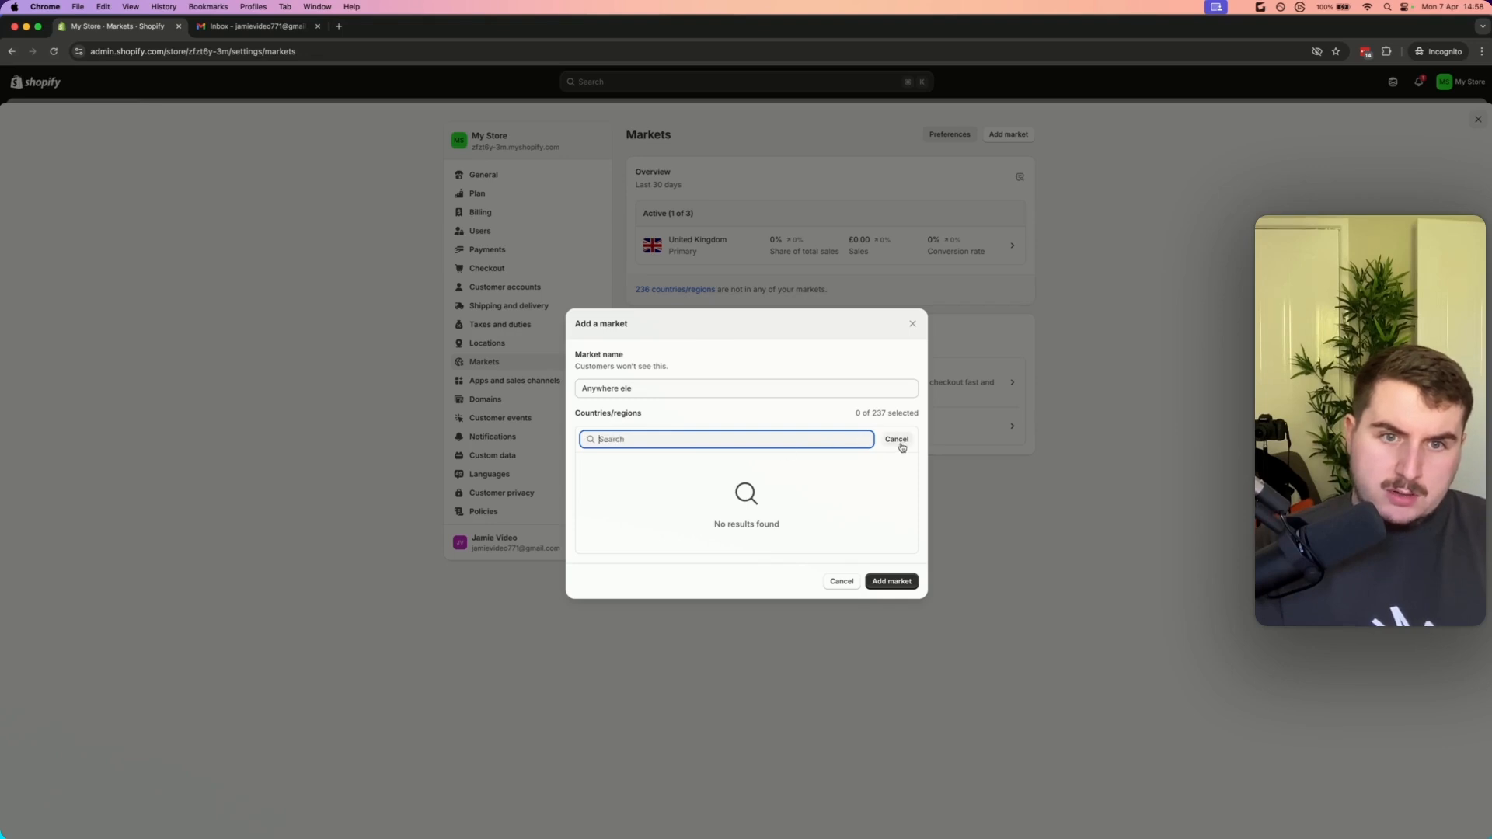
scroll(842, 433, down, 15)
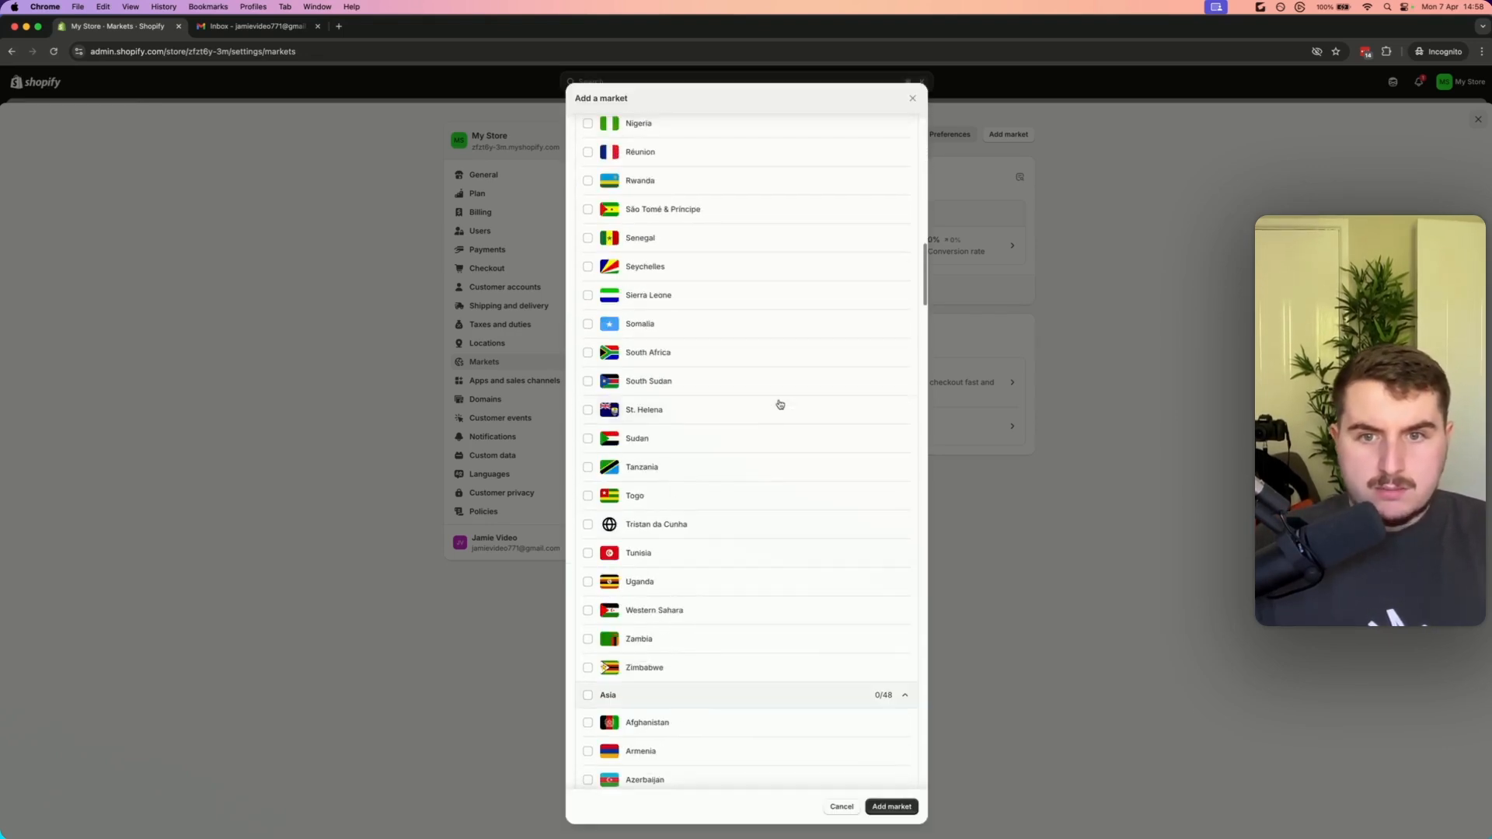
scroll(779, 404, down, 15)
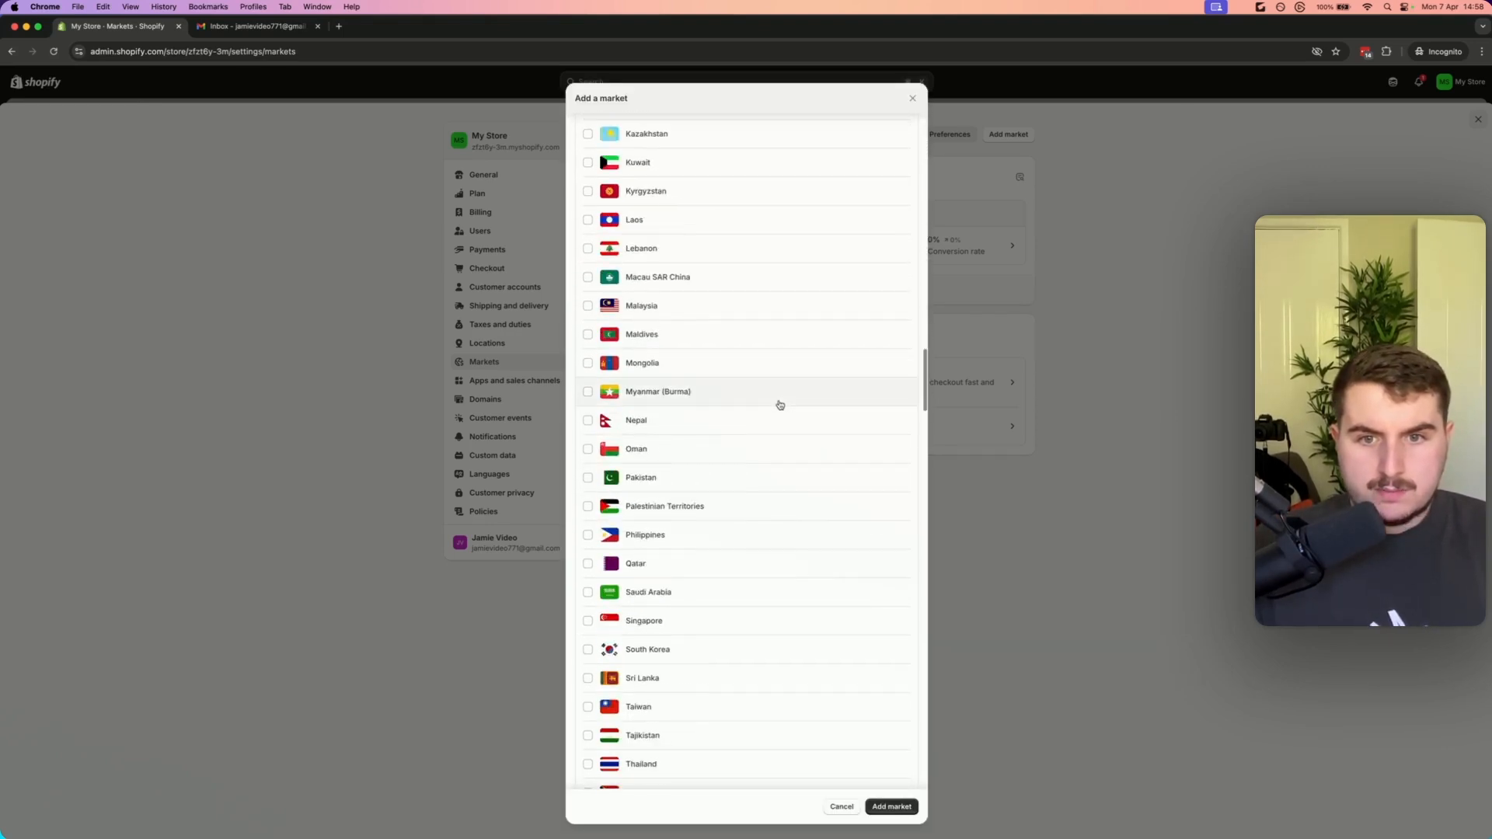
scroll(779, 404, down, 10)
click(587, 562)
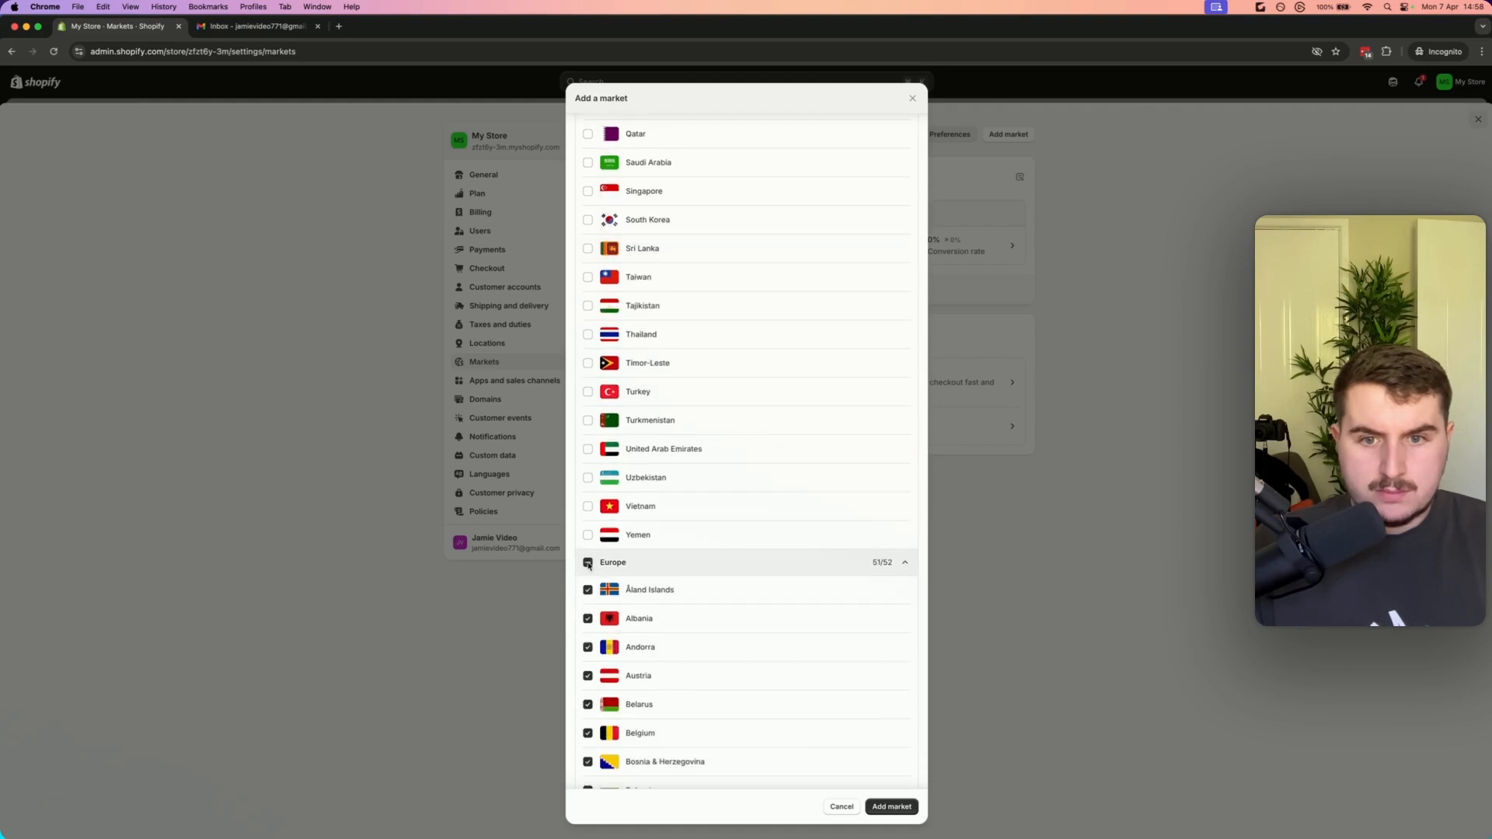
scroll(842, 676, down, 5)
scroll(772, 552, down, 20)
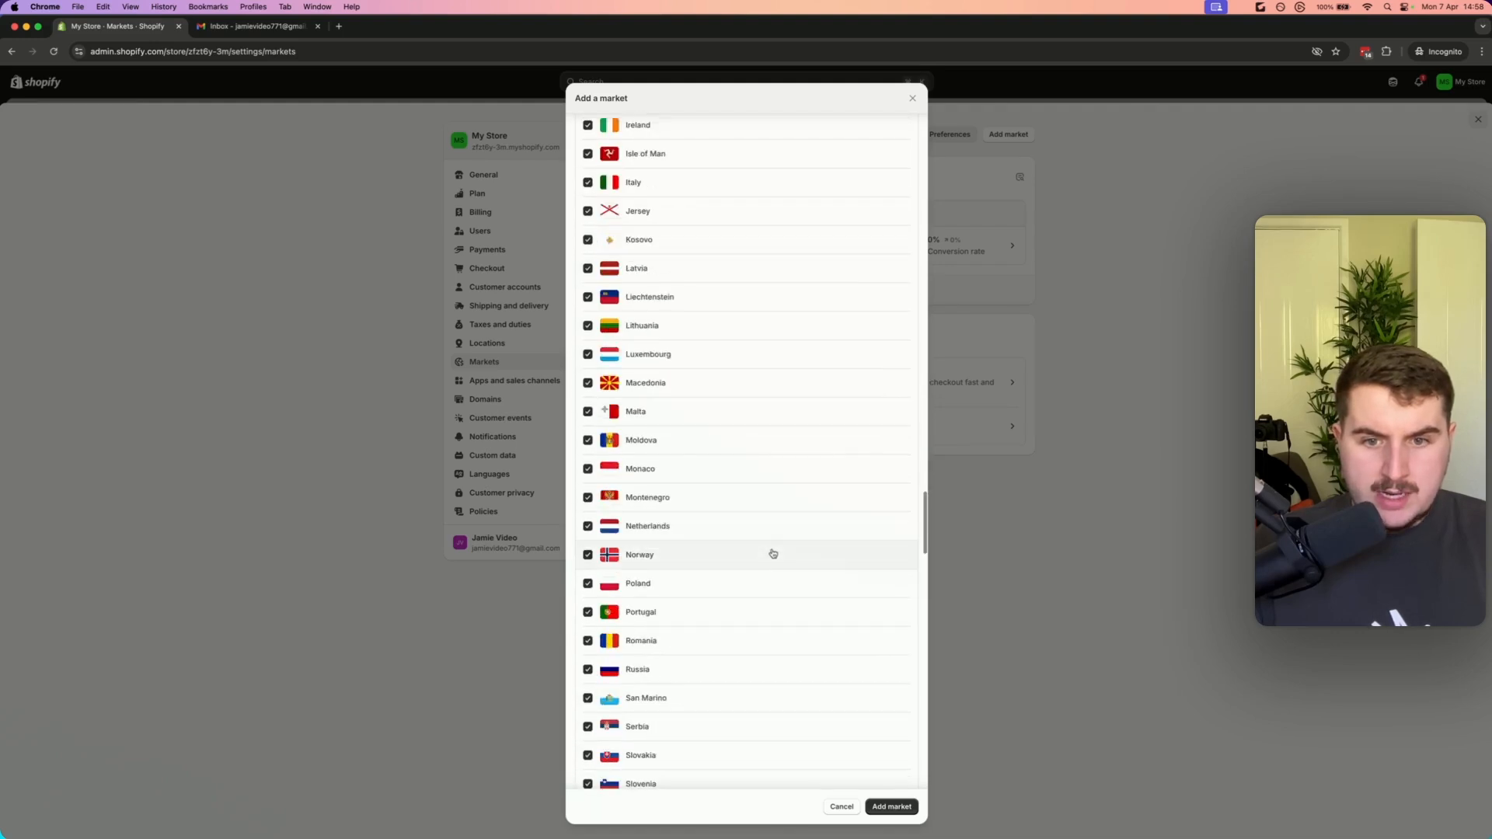
click(893, 806)
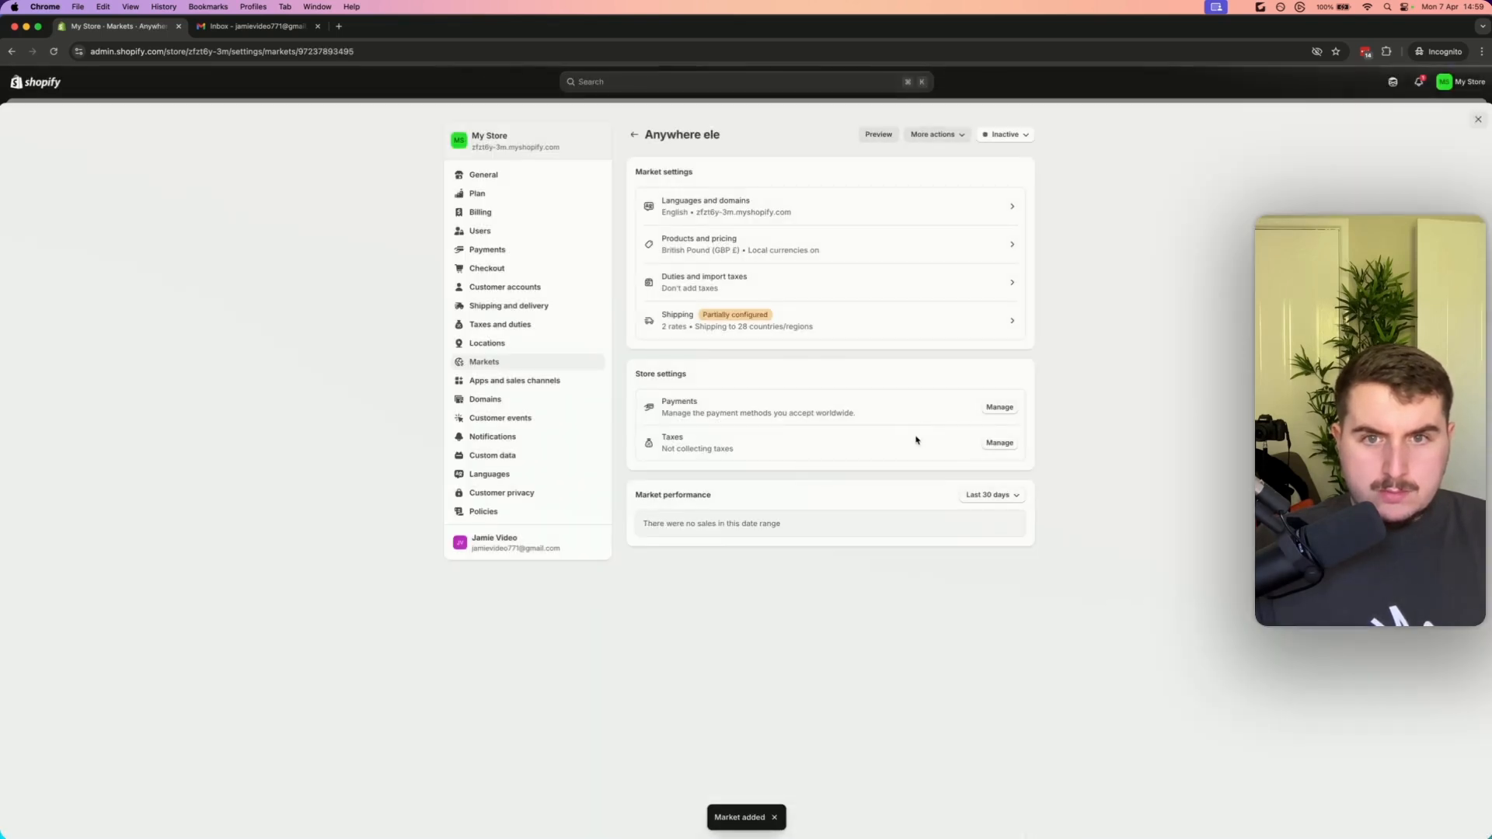
Start another new market and select the entire North America region
click(636, 135)
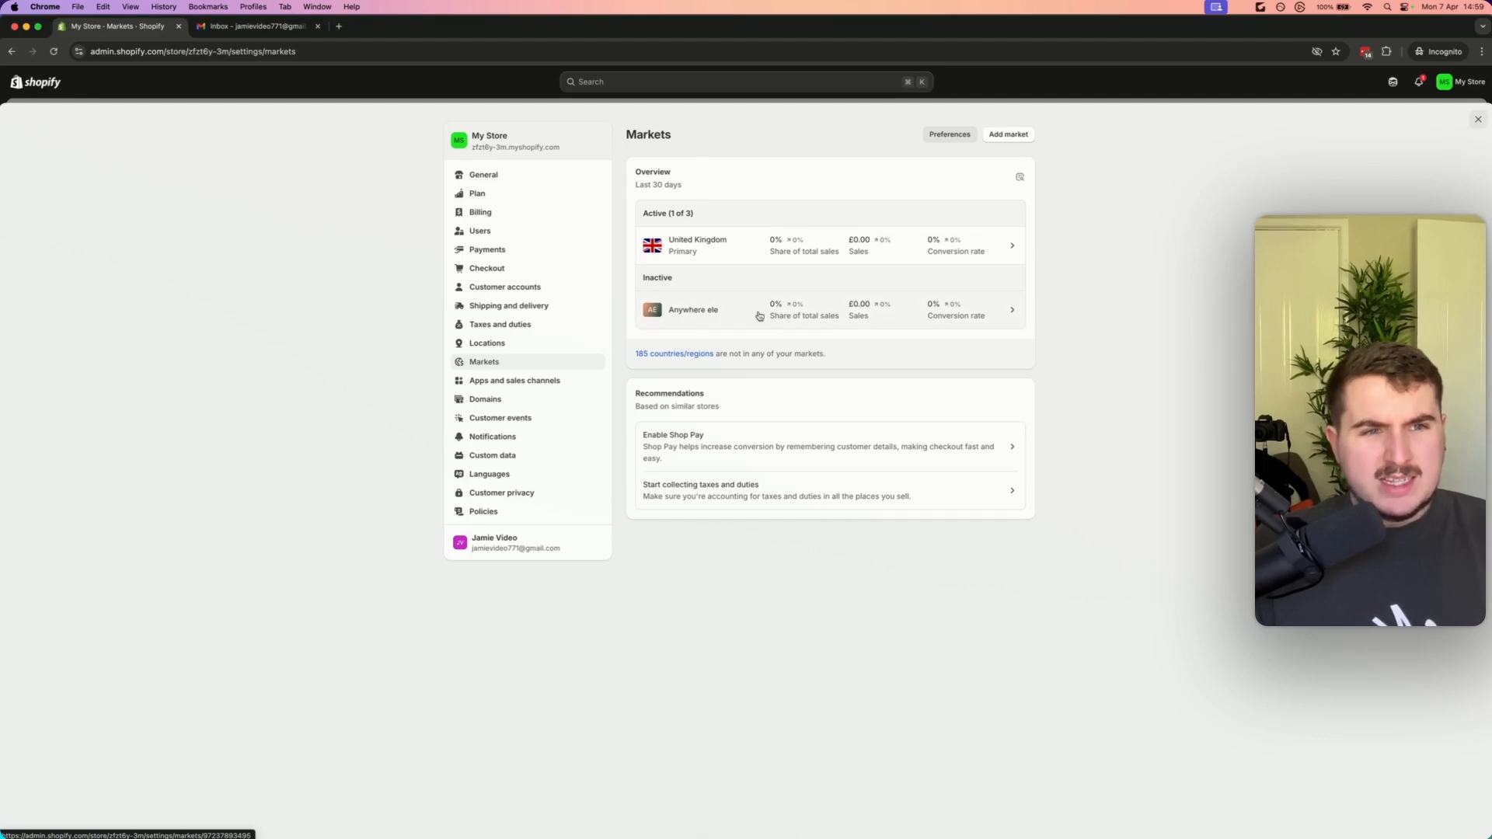
click(1002, 135)
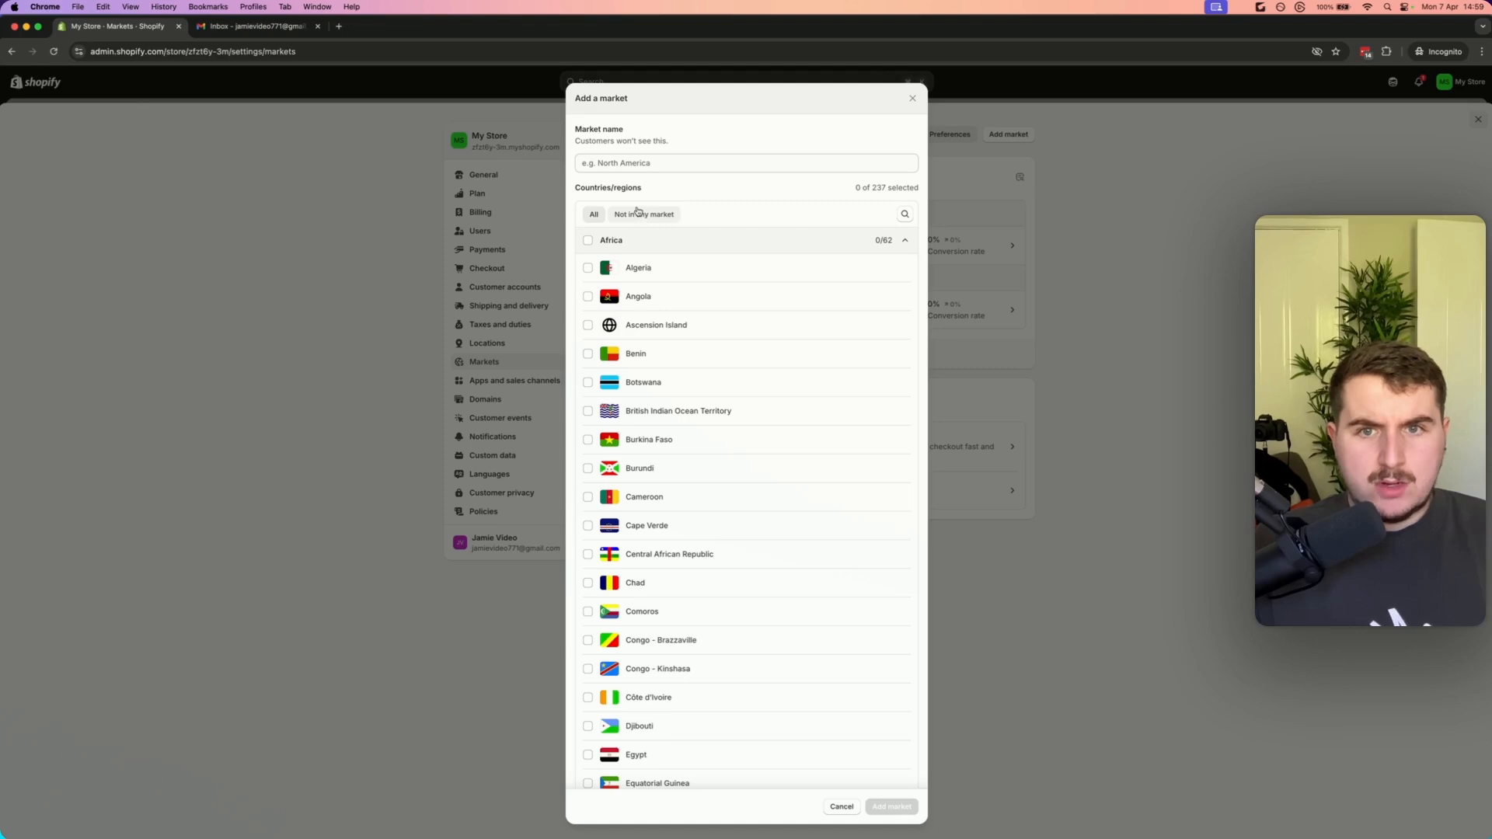
scroll(797, 346, down, 12)
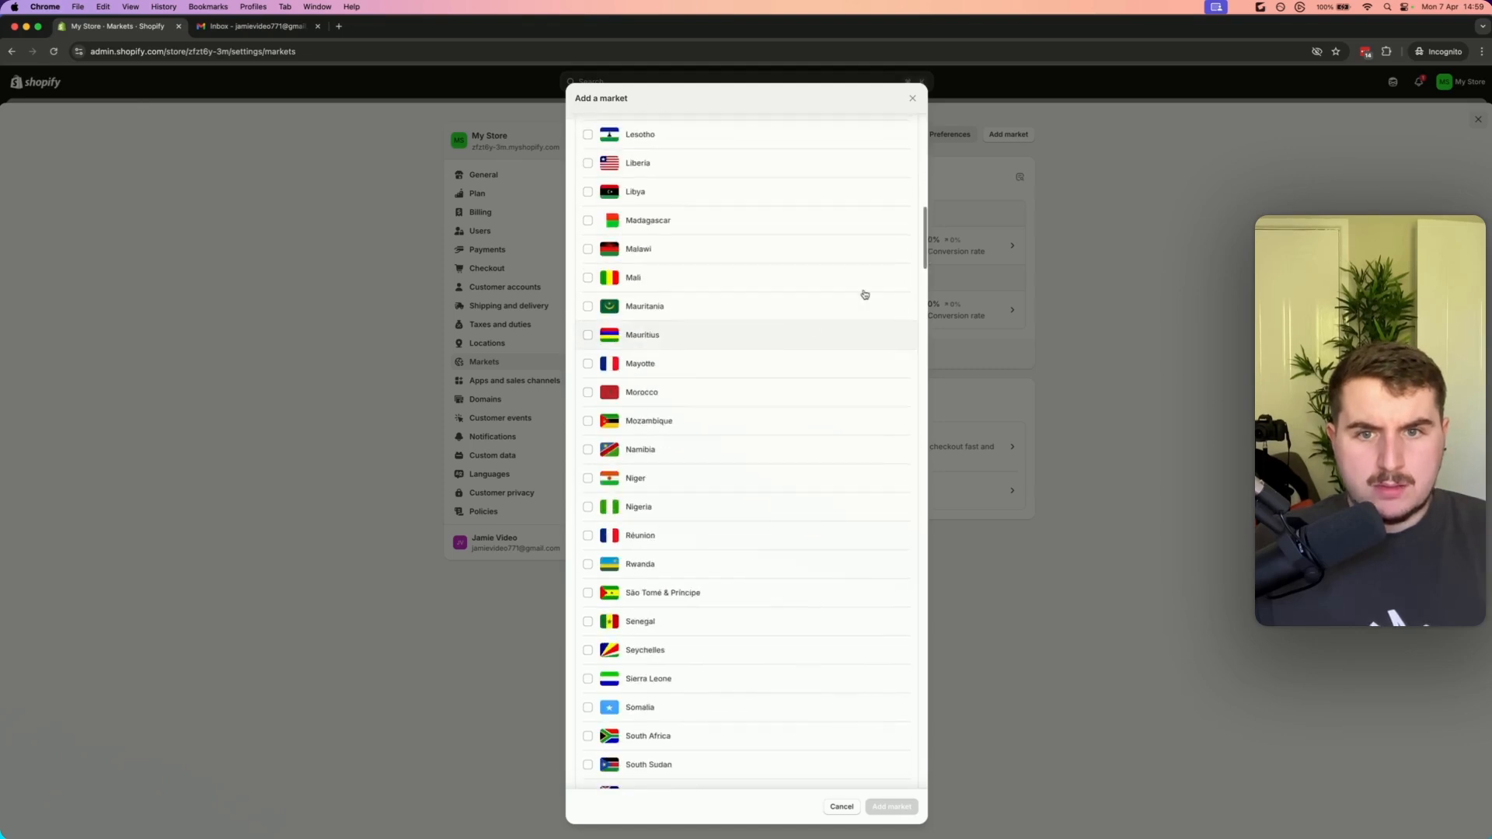
drag(923, 227, 933, 689)
scroll(660, 284, up, 9)
scroll(660, 326, up, 5)
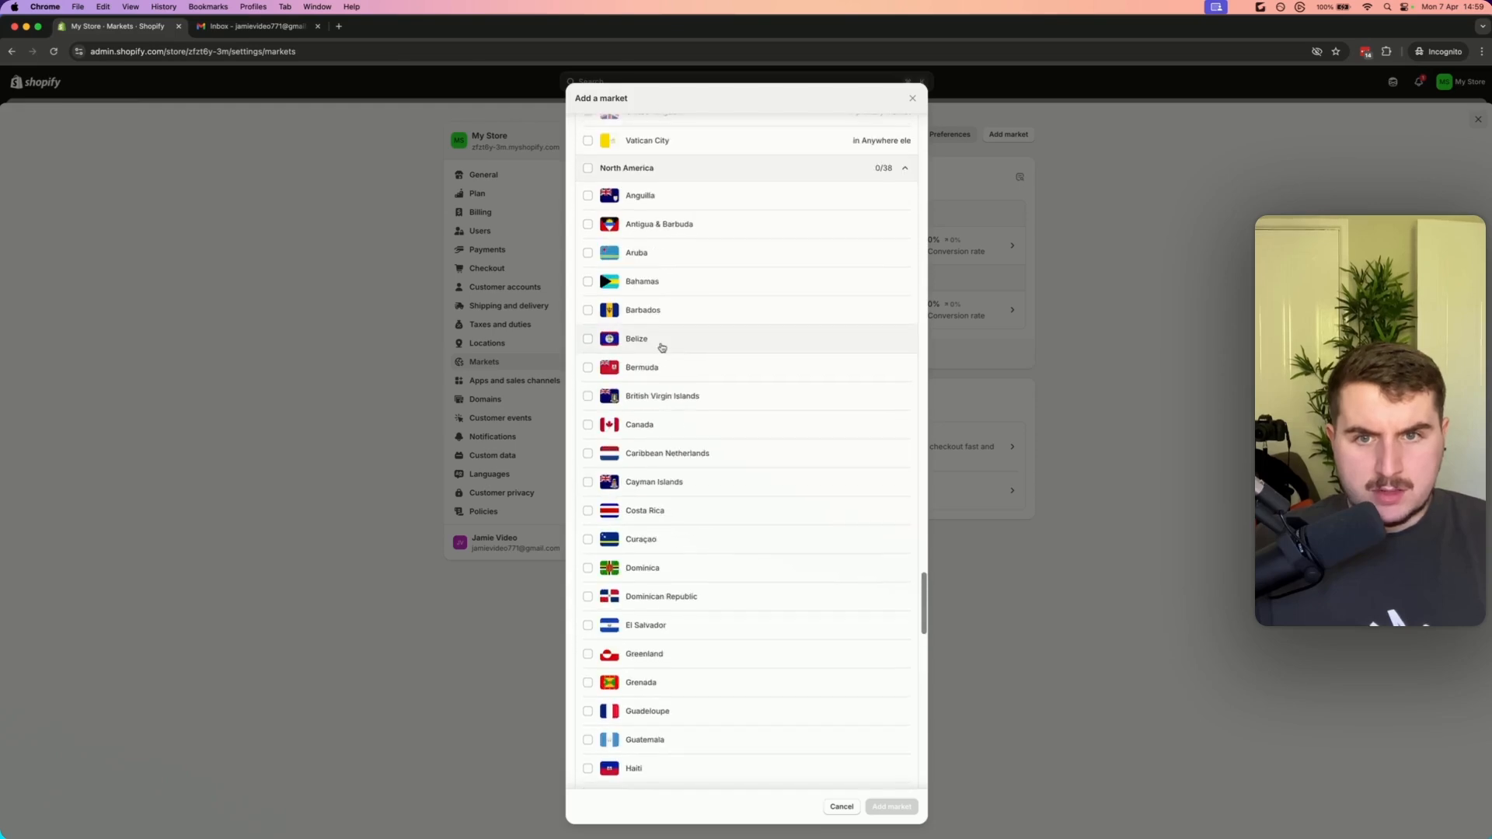
click(602, 187)
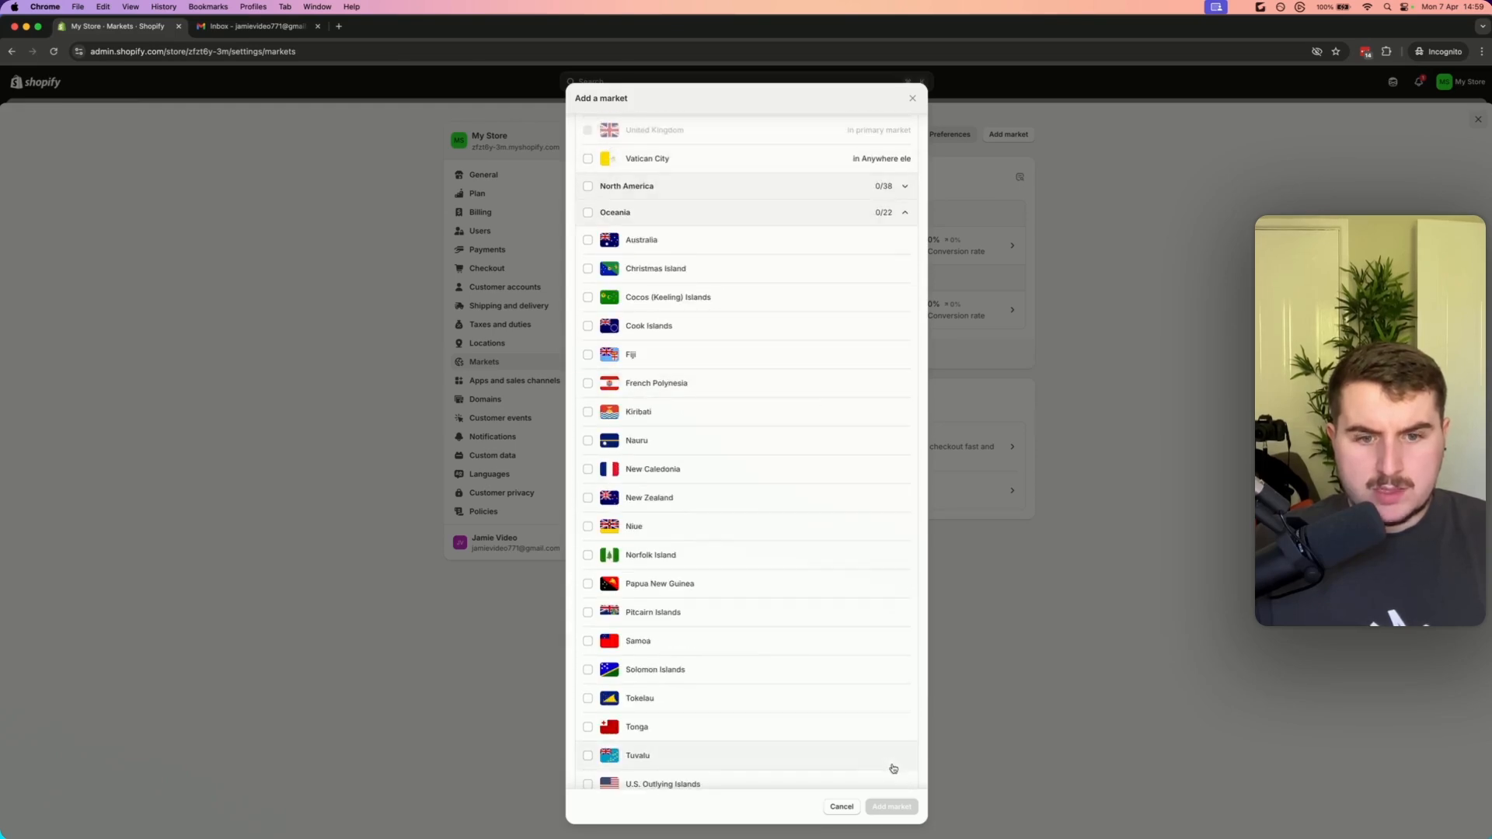
click(661, 189)
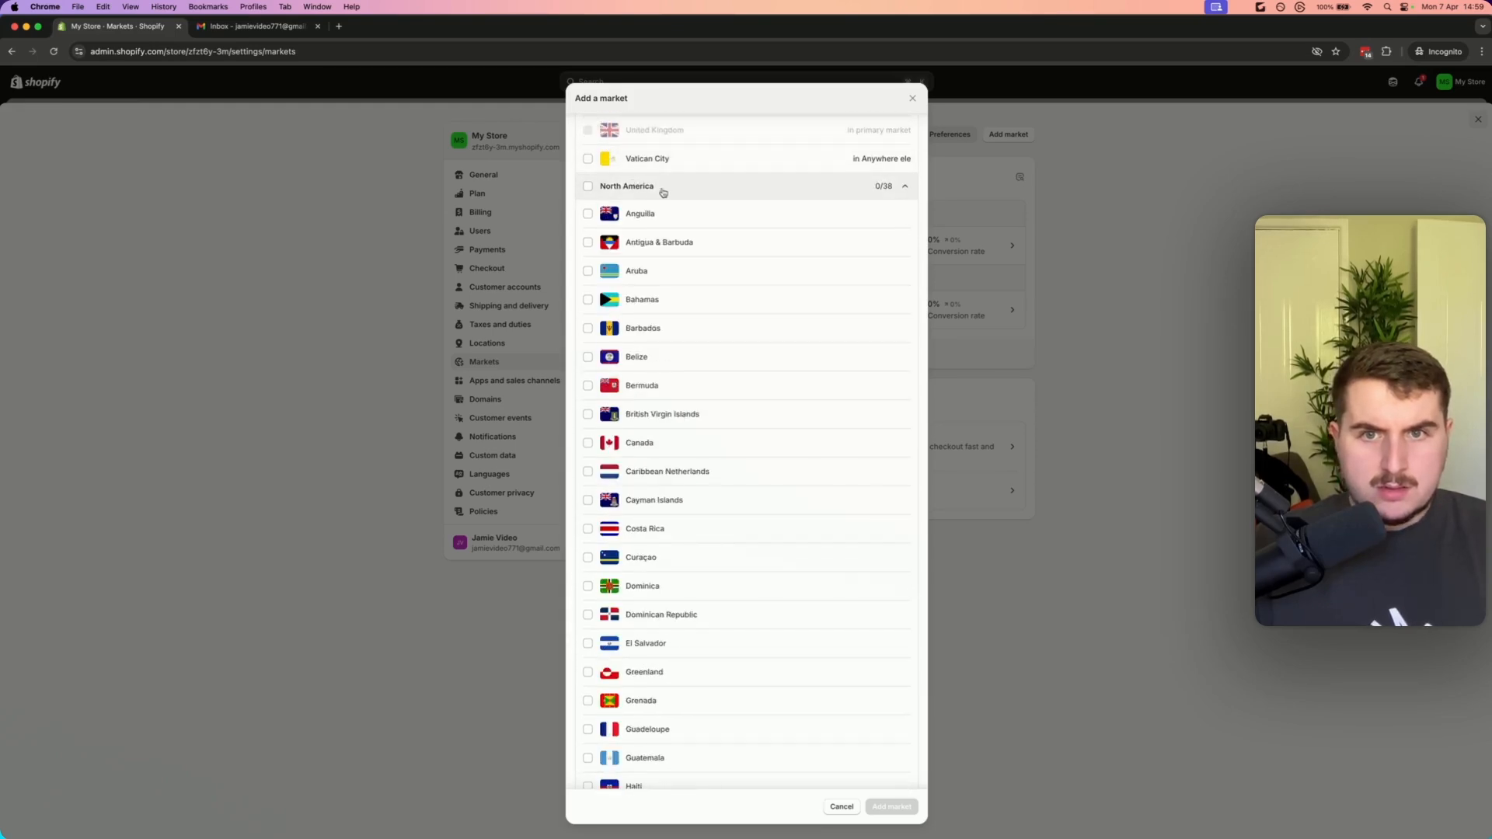
click(587, 186)
click(620, 192)
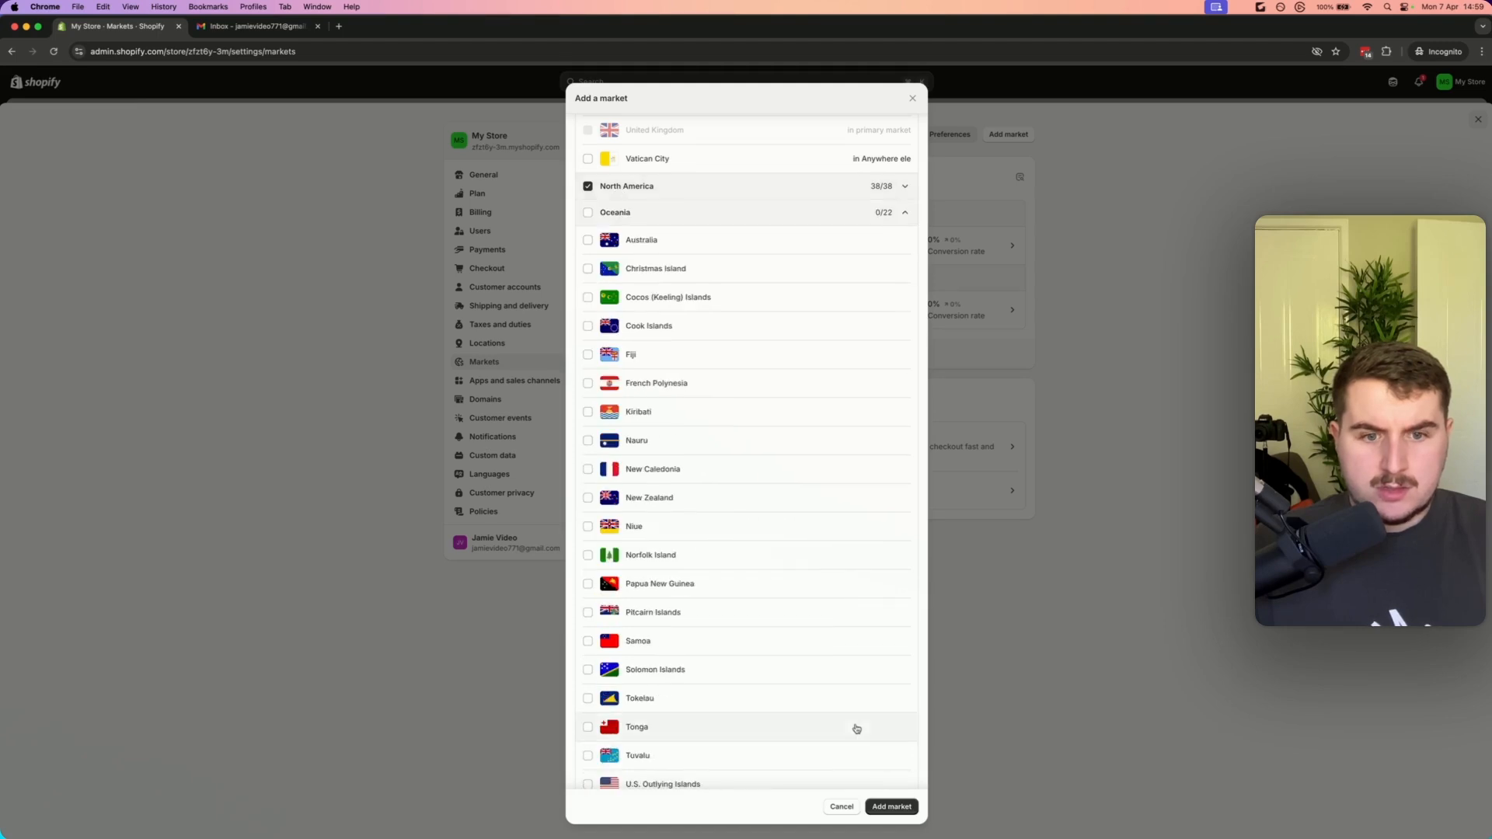
click(891, 805)
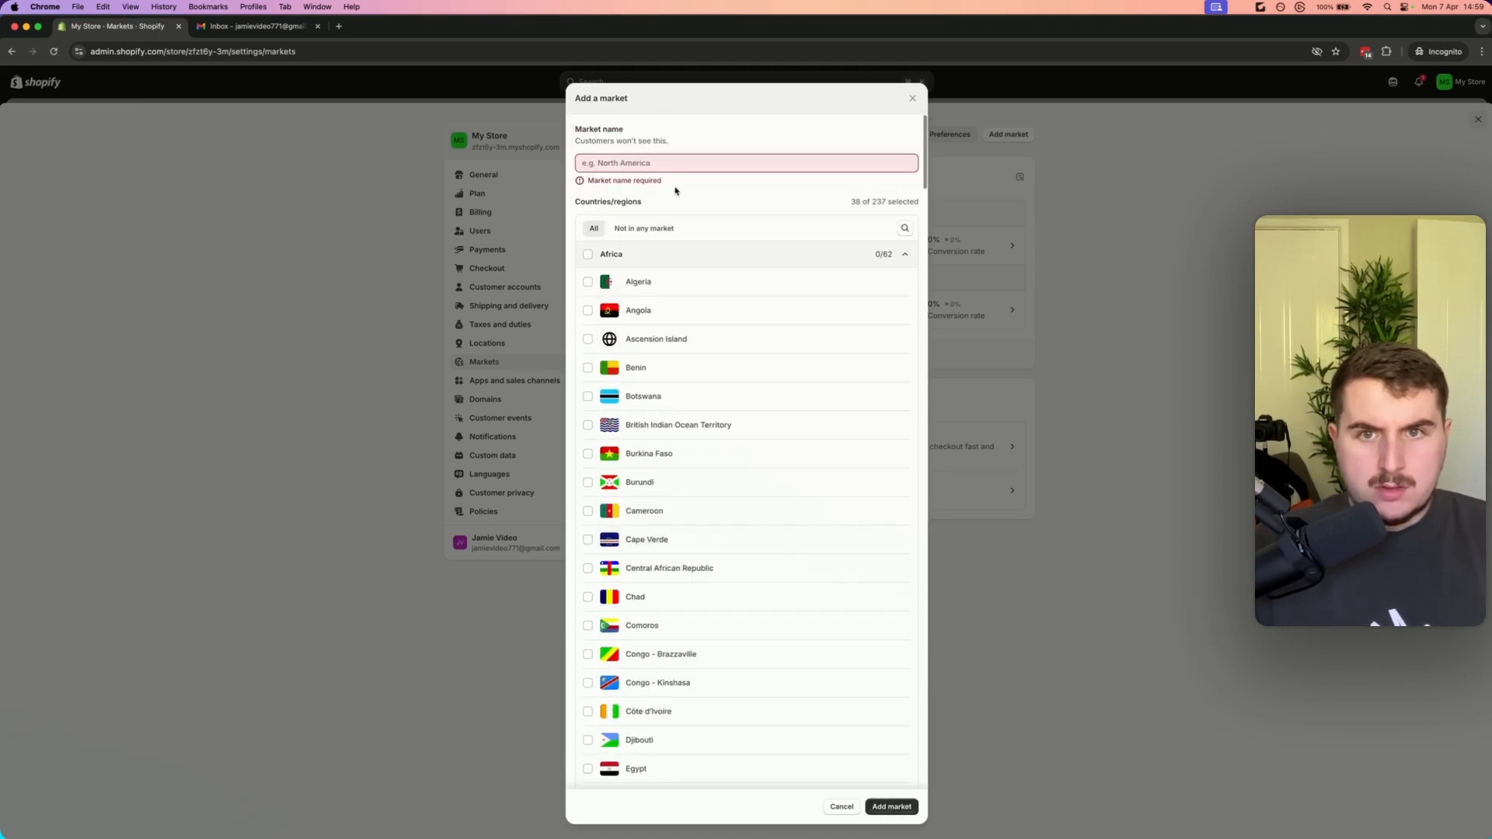
Name the market North America and add it
click(649, 163)
text(North Amer)
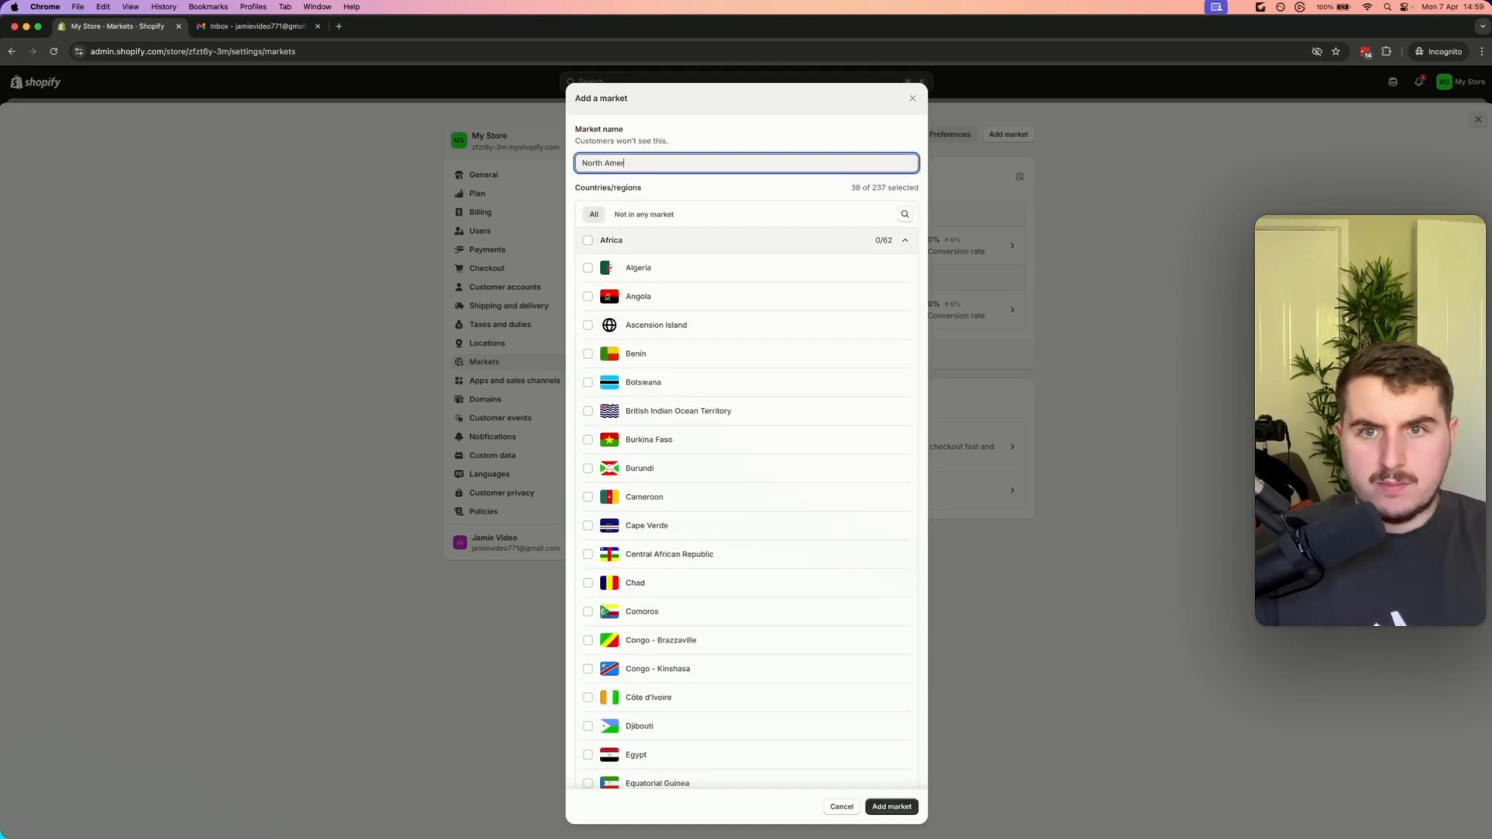
text(ica)
click(894, 807)
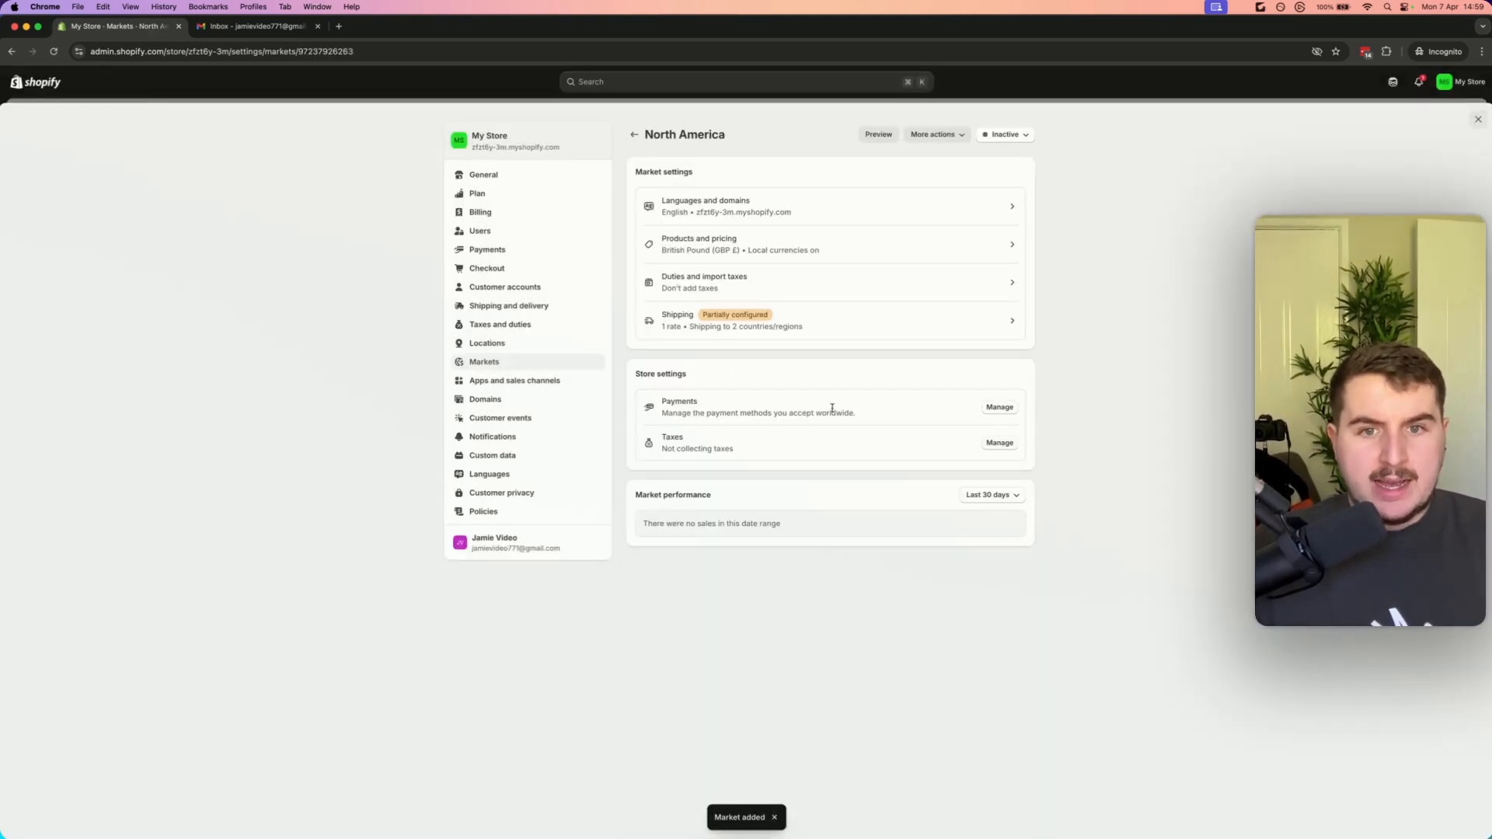
Review the United Kingdom market's shipping rates and zones in the general shipping profile
click(633, 134)
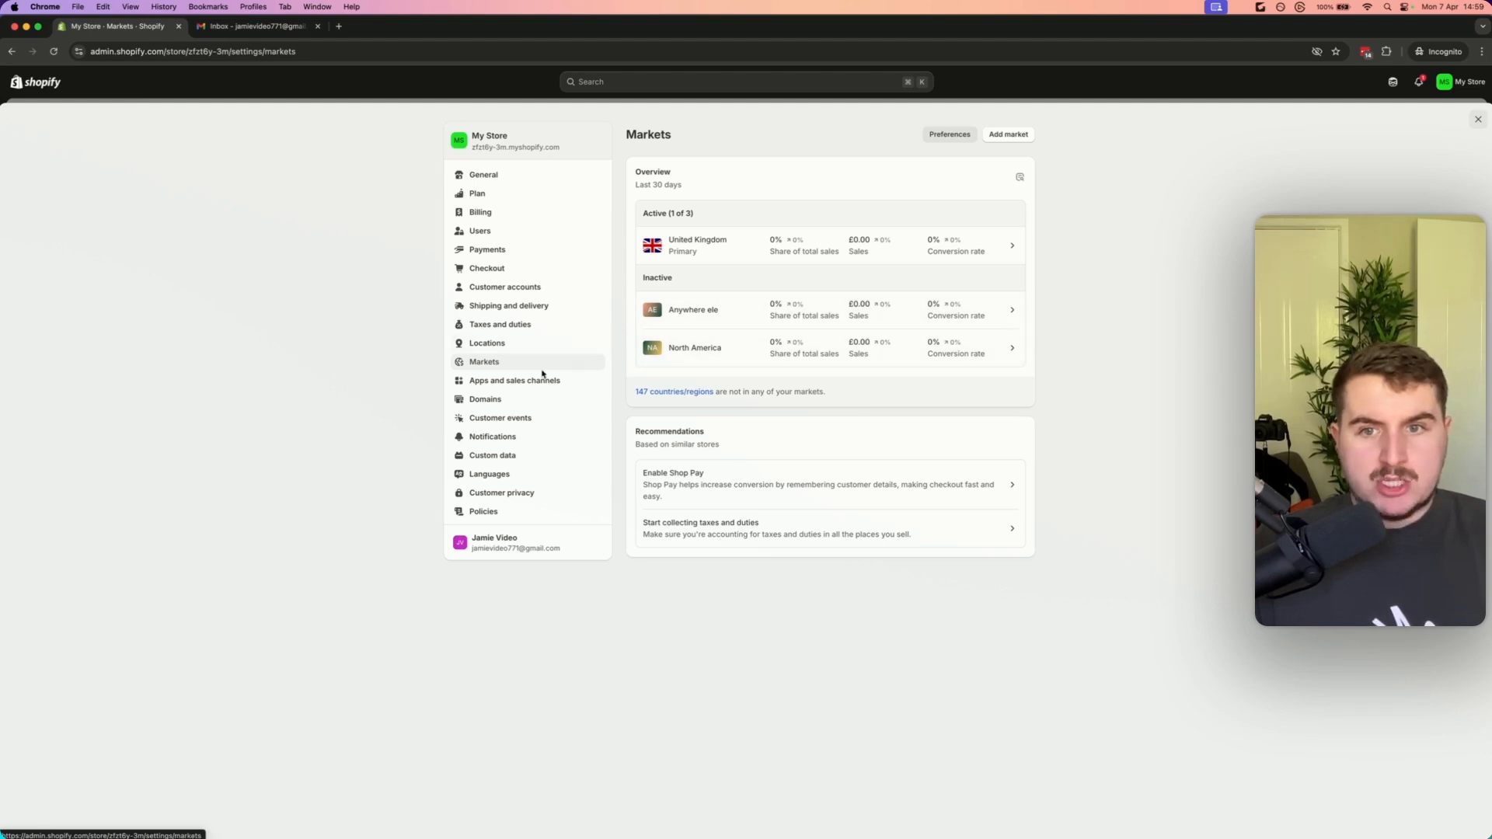
click(726, 258)
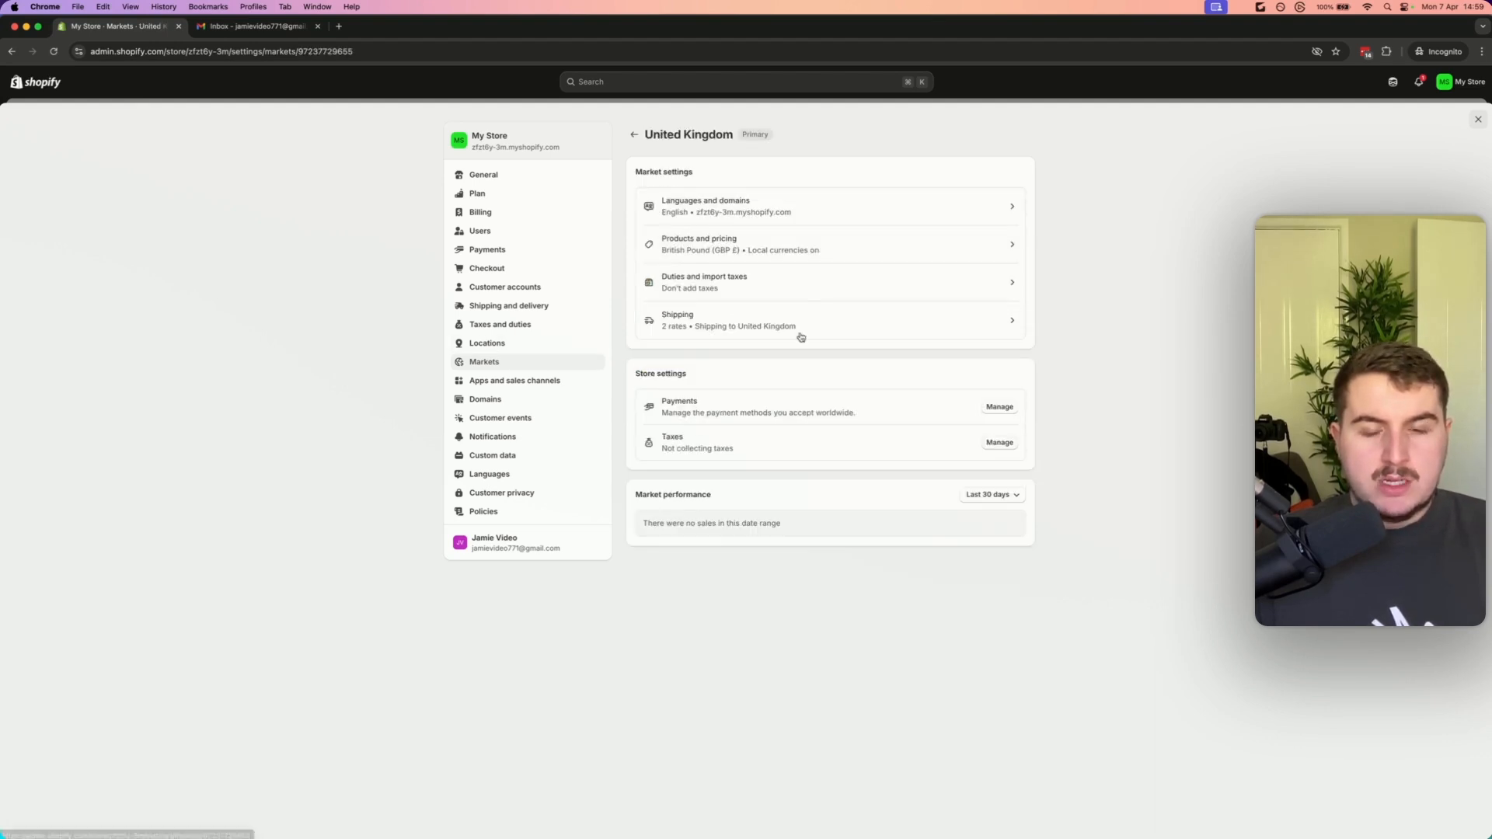
click(749, 328)
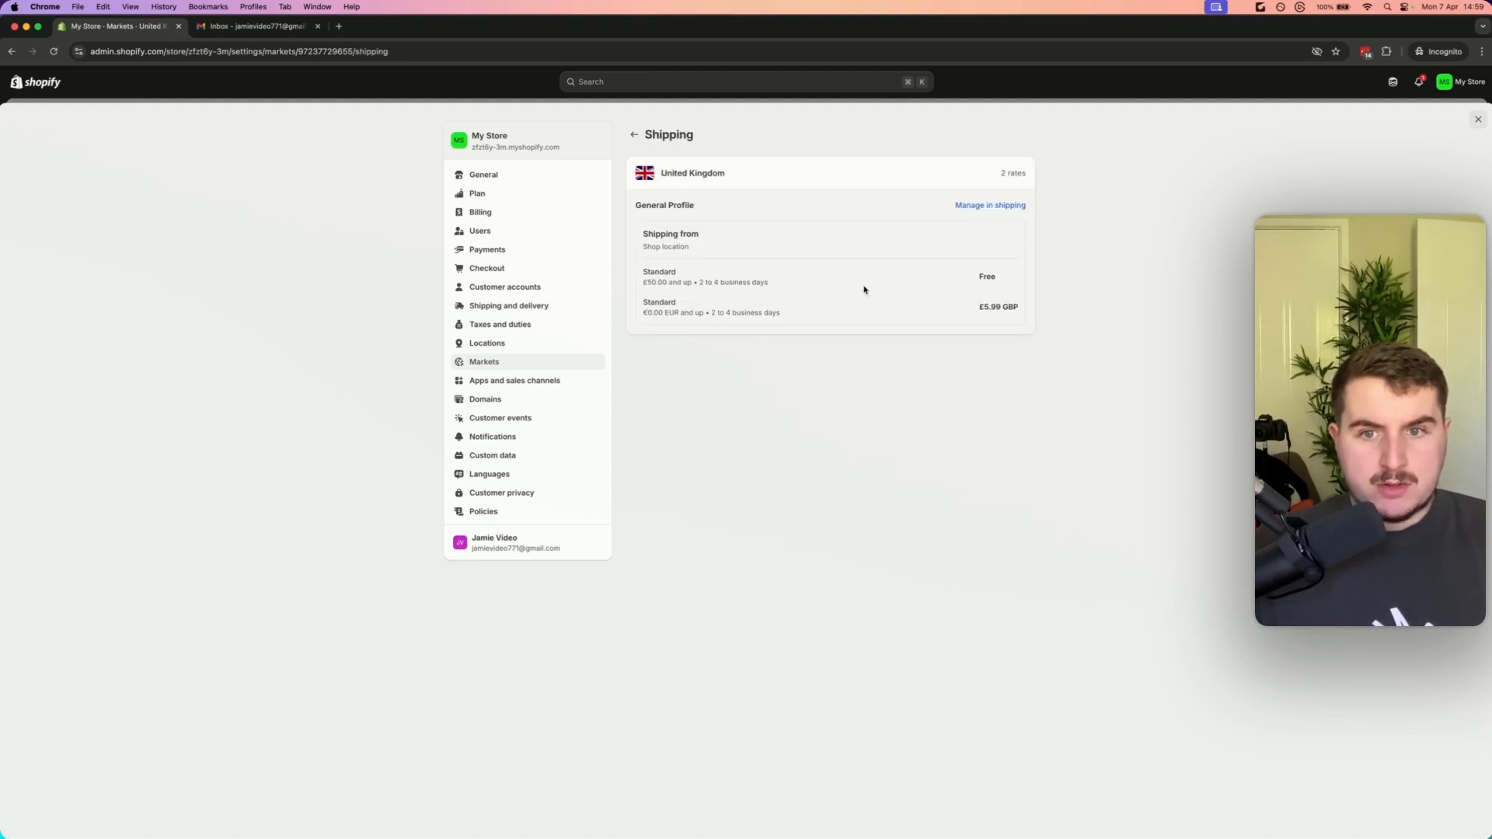
click(988, 205)
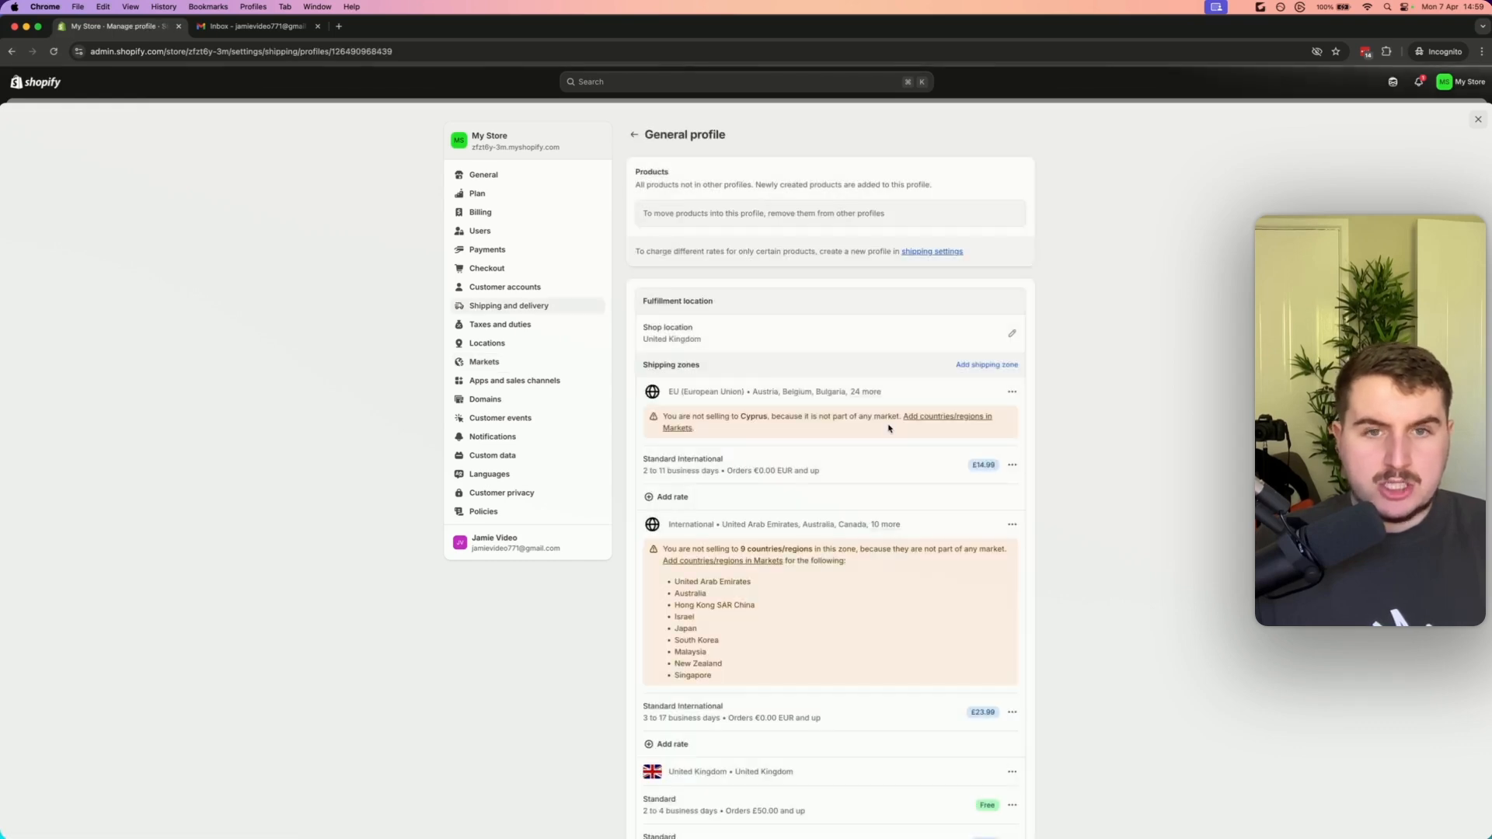
scroll(790, 557, down, 5)
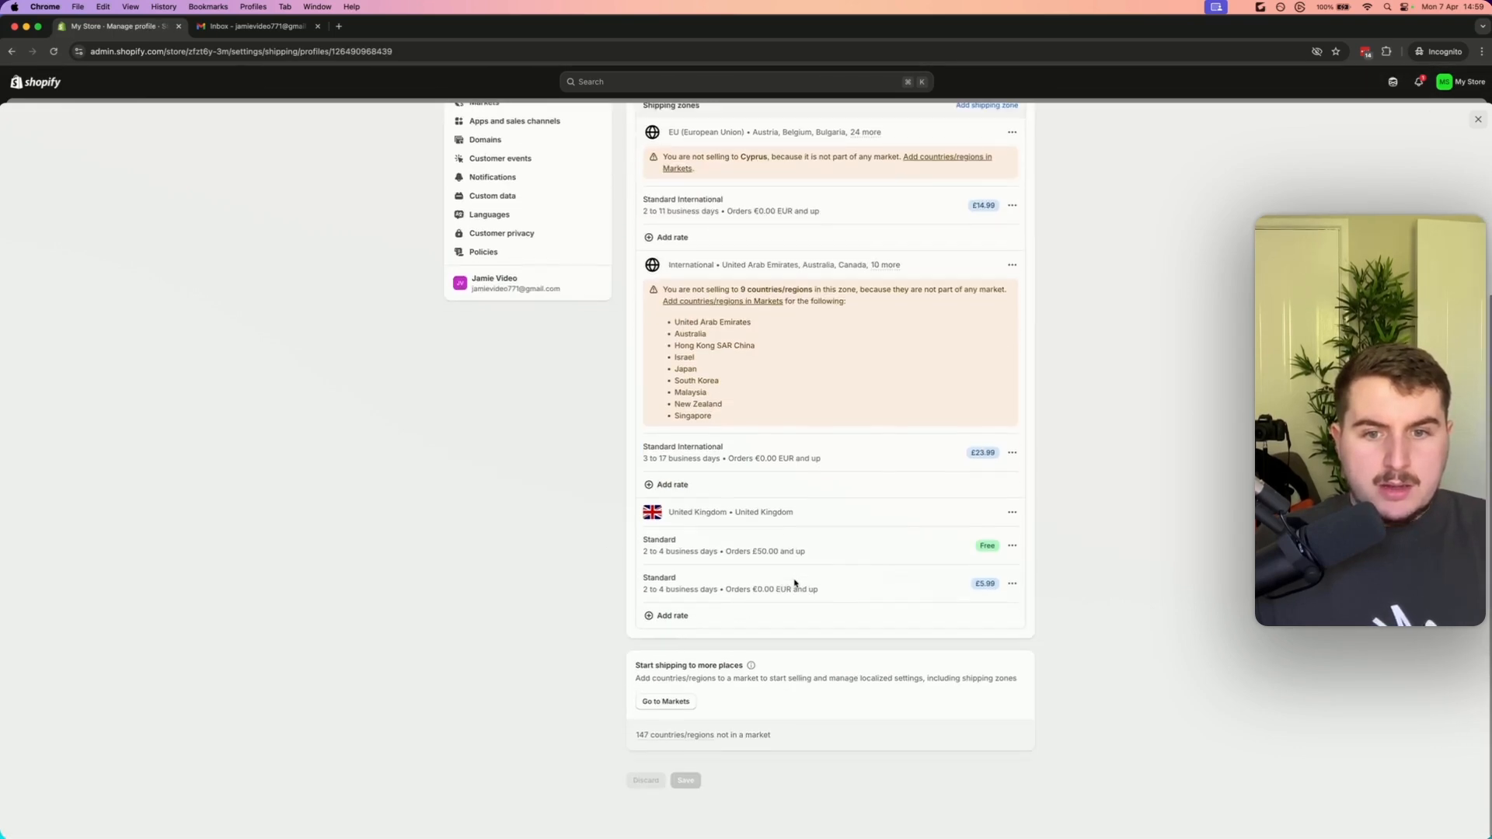
scroll(776, 472, up, 1)
scroll(746, 412, up, 1)
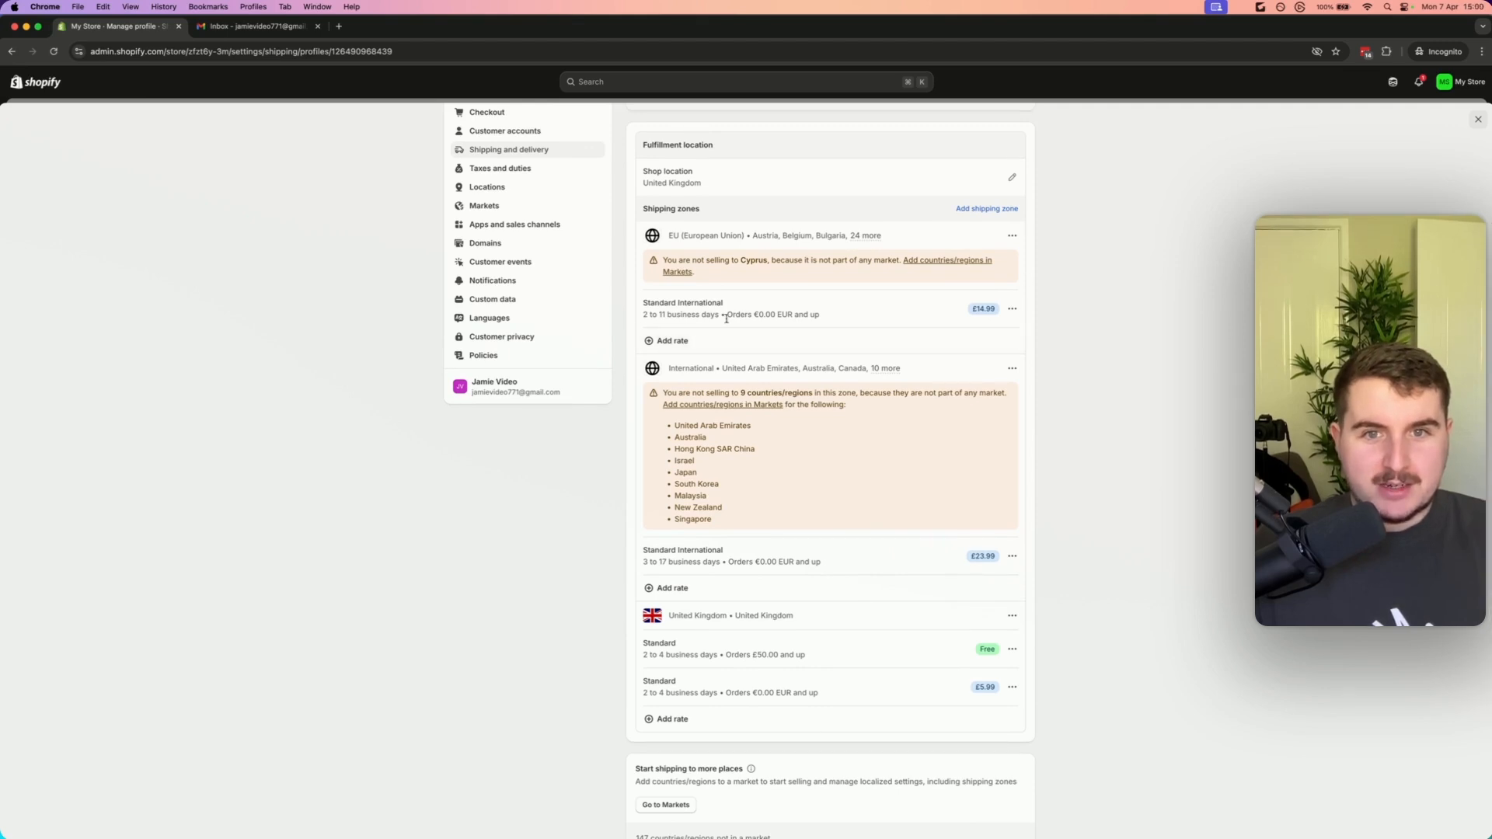
scroll(738, 318, up, 1)
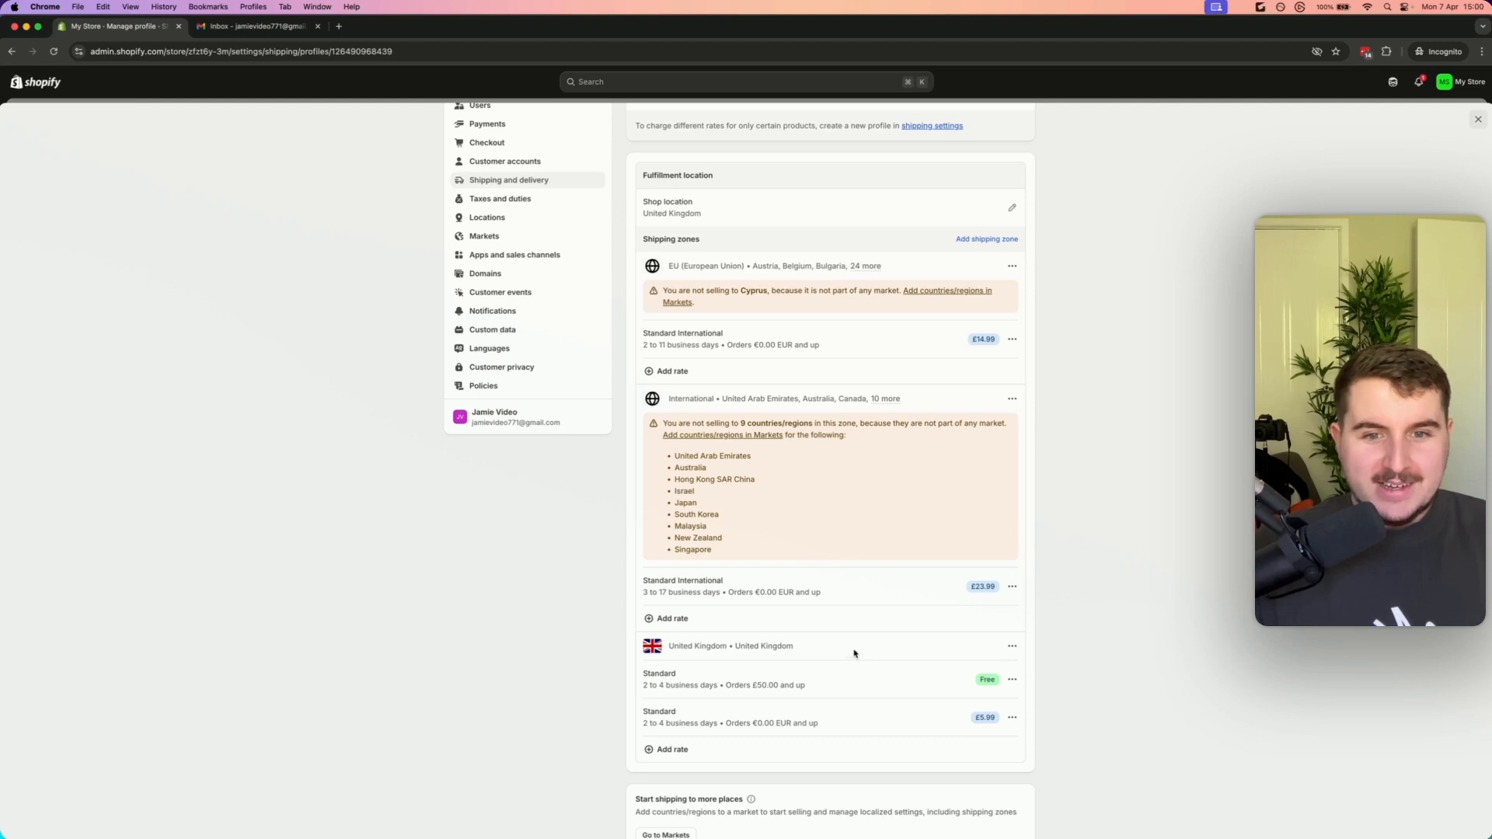
scroll(847, 652, down, 2)
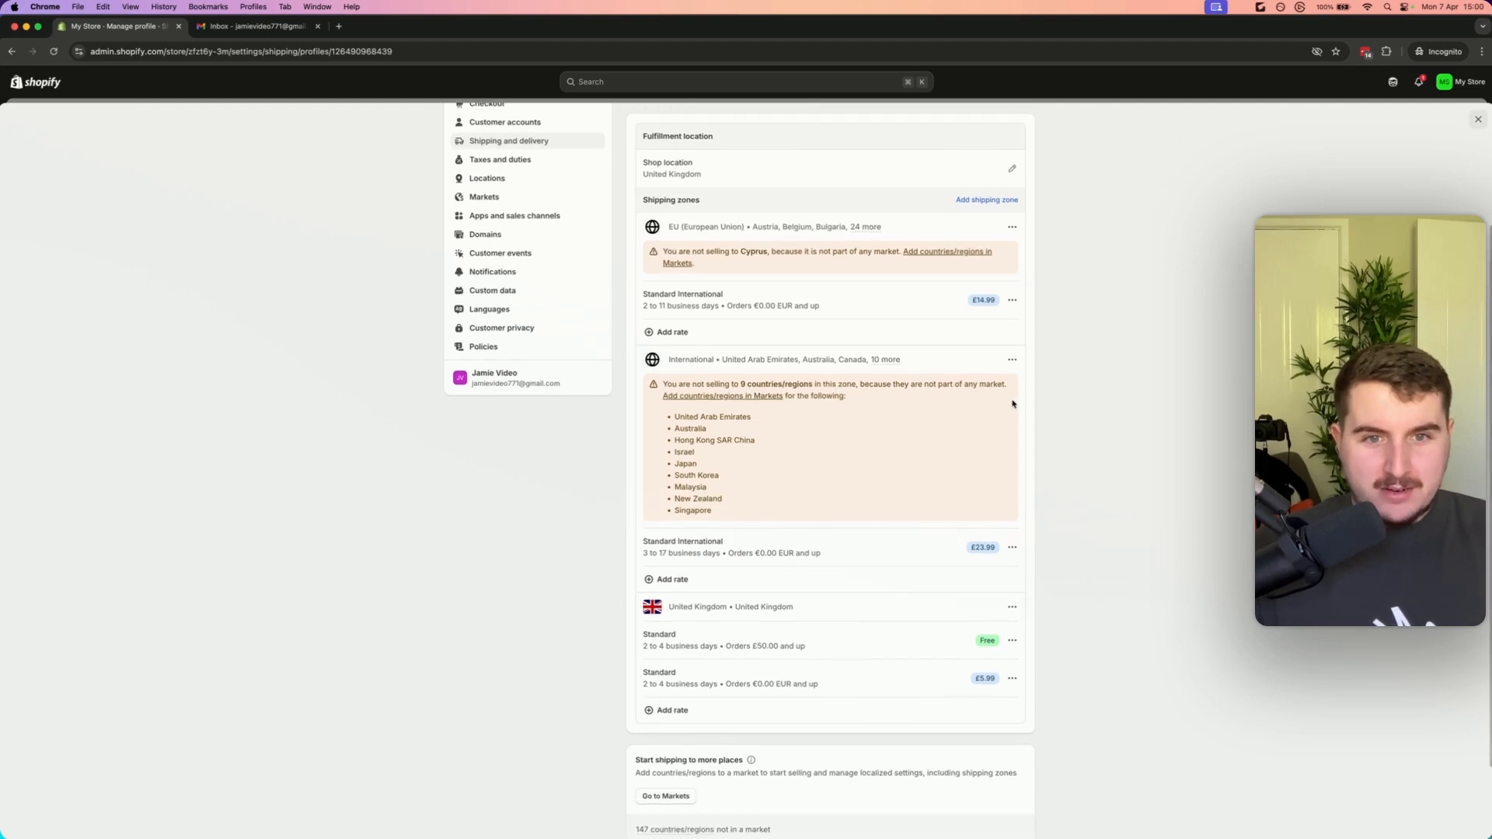
click(731, 396)
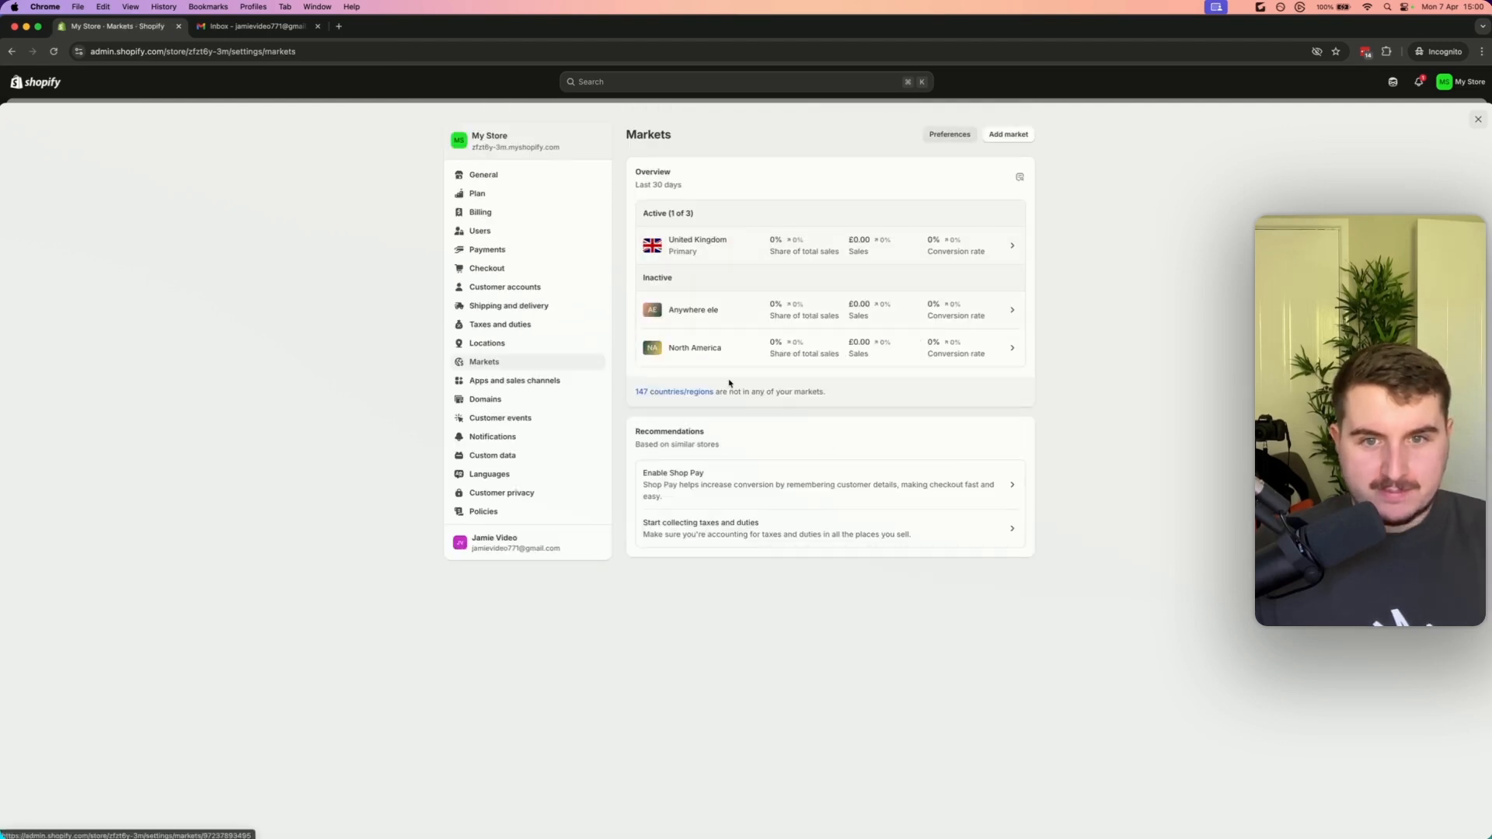
Open the Anywhere ele market's status options and follow its link to add missing shipping rates
click(722, 308)
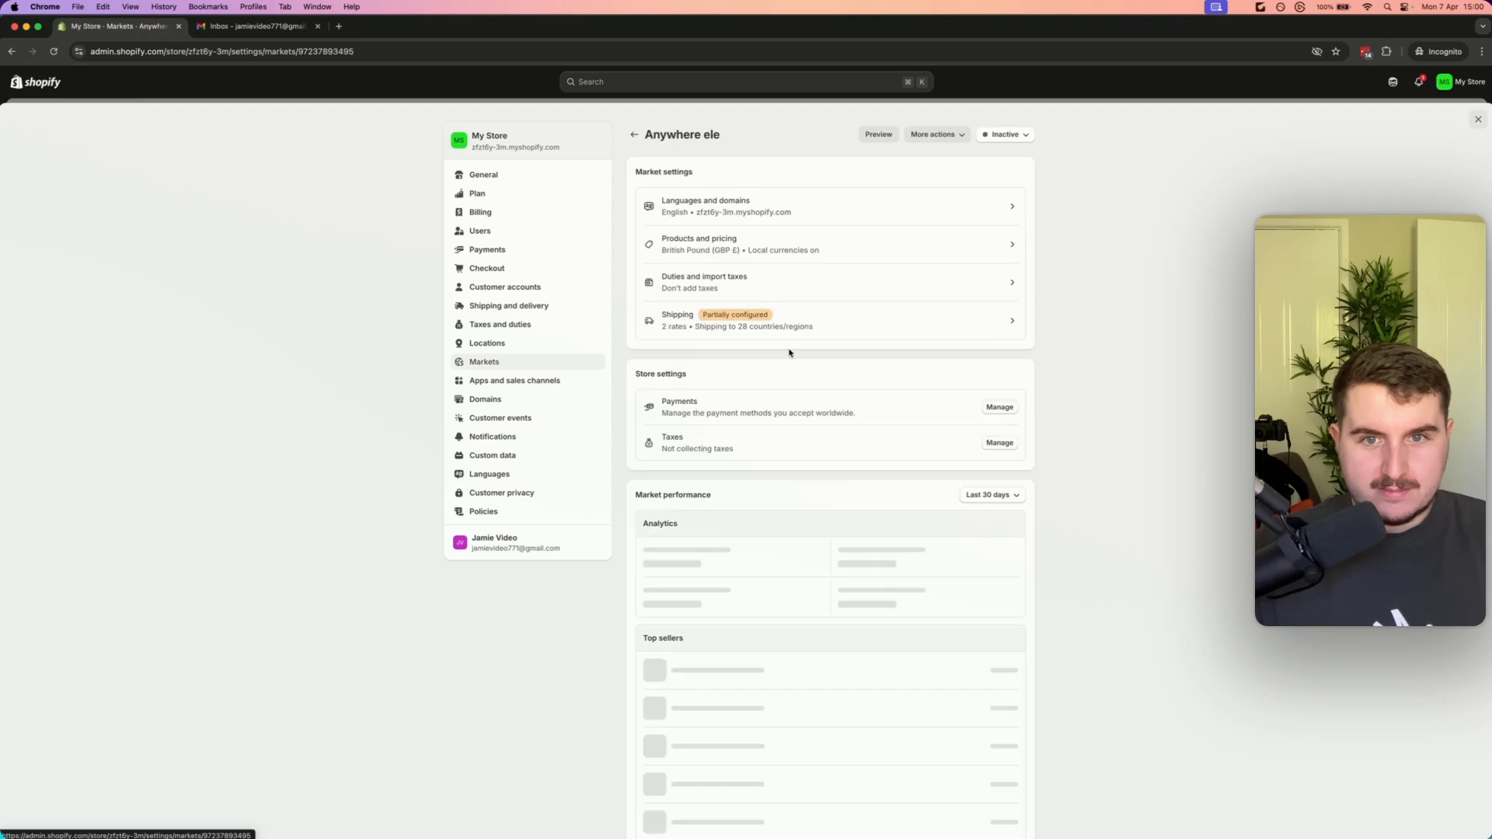
click(1019, 138)
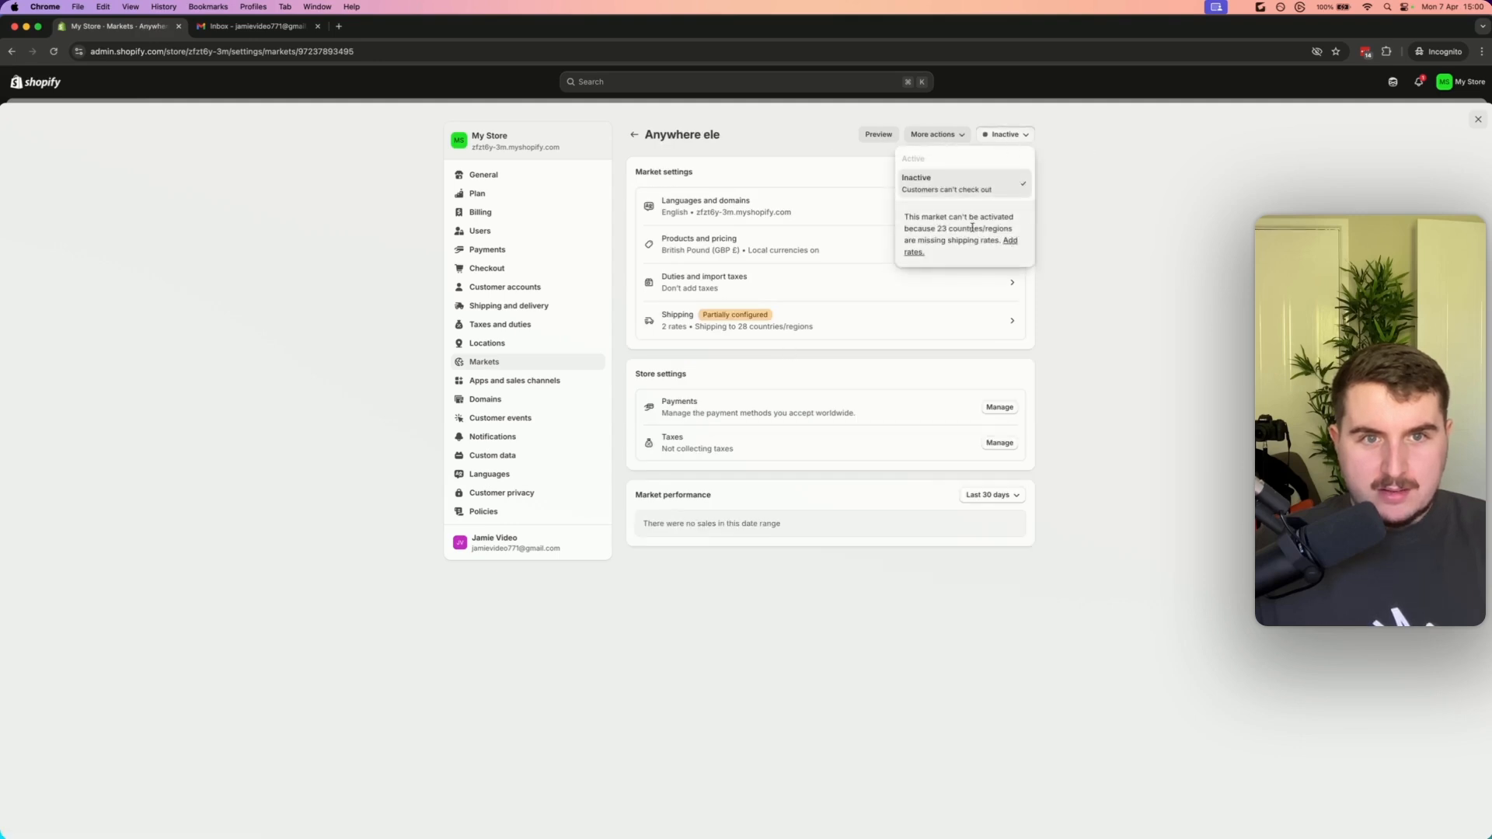
click(1007, 243)
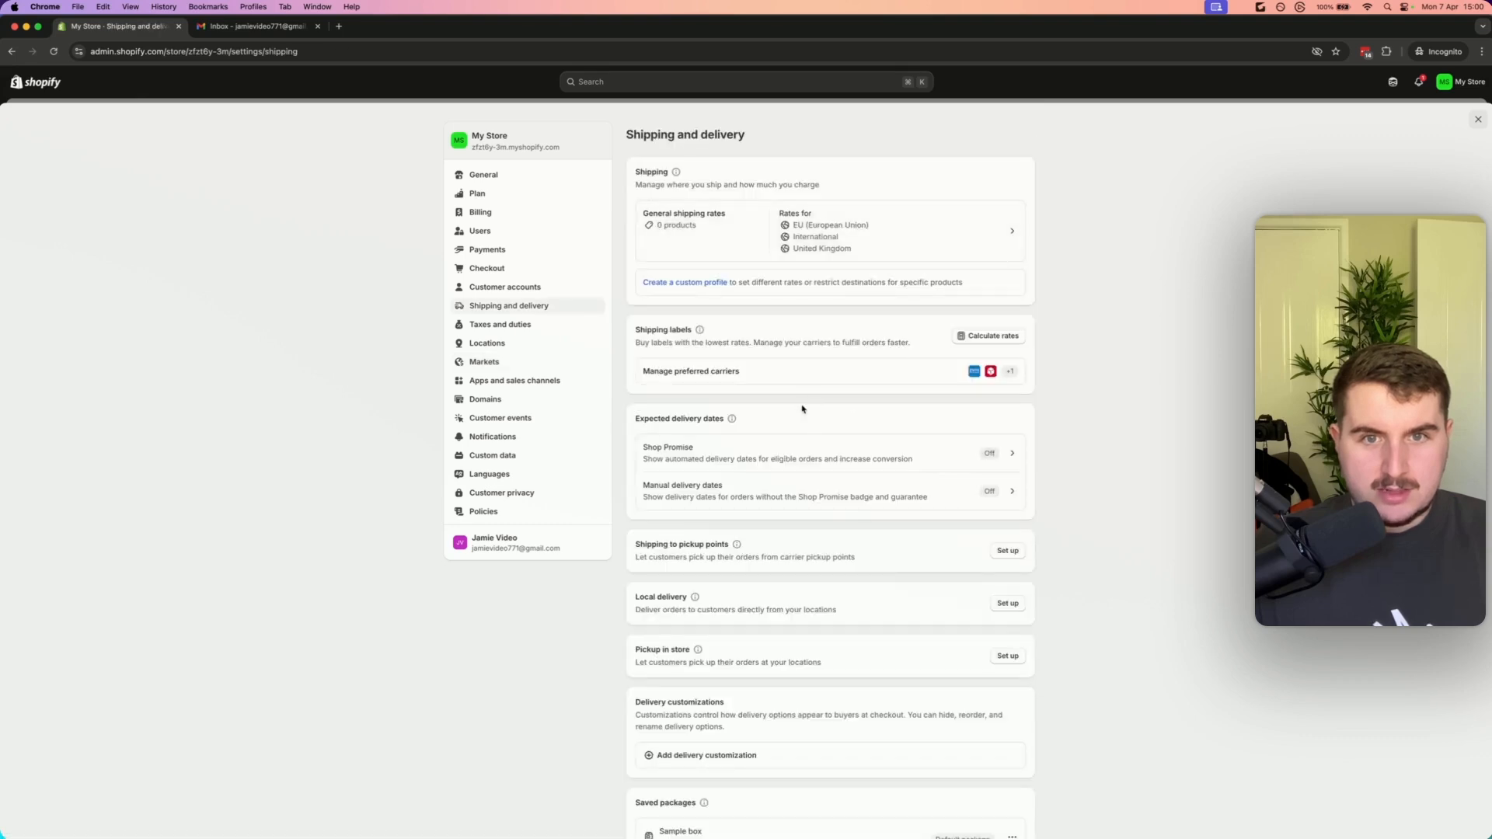
Delete the £5.99 Standard rate from the United Kingdom zone of the general shipping profile
scroll(806, 400, down, 2)
scroll(804, 311, up, 2)
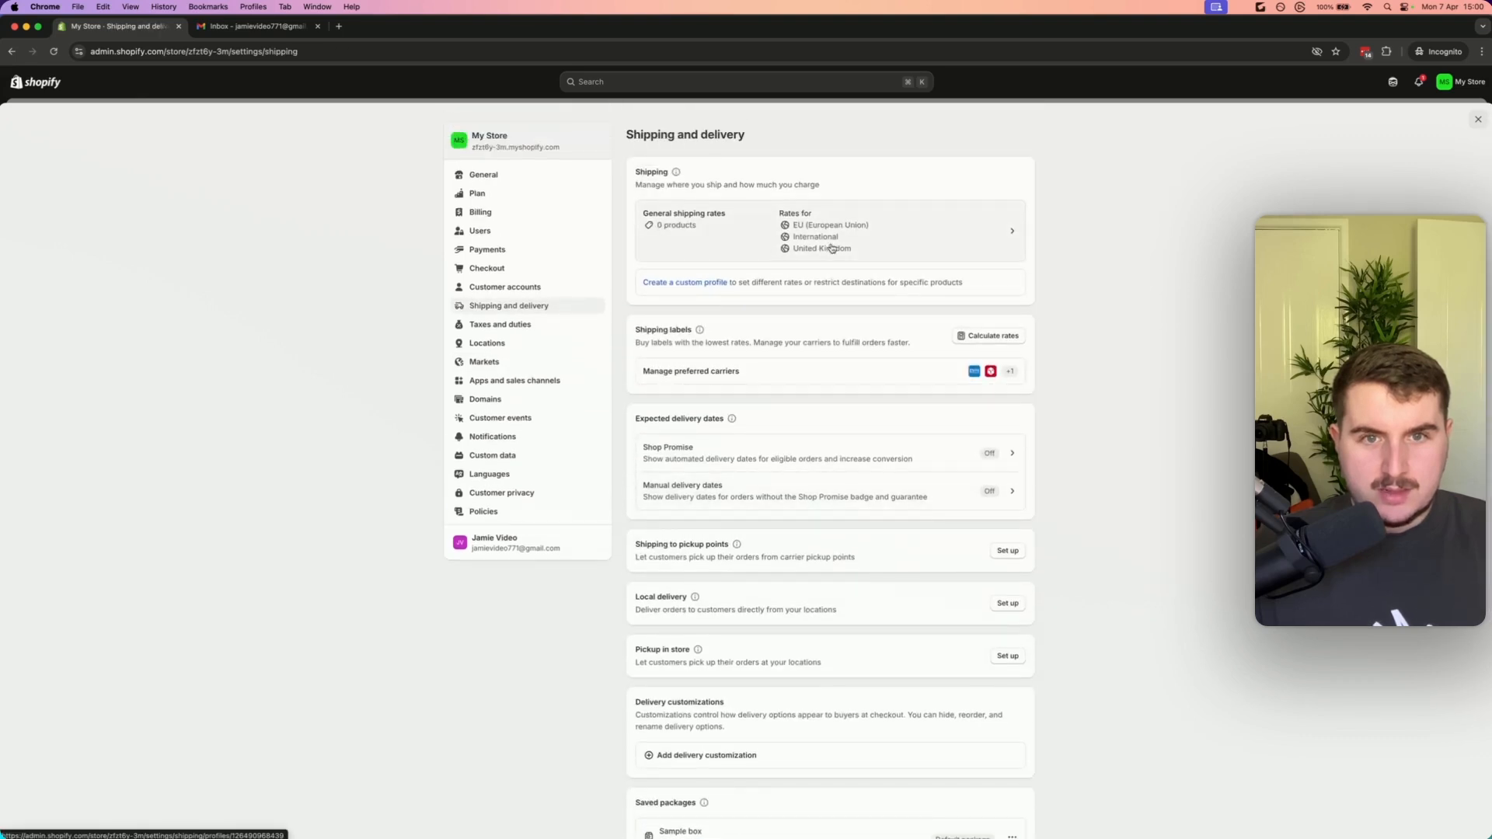
click(819, 248)
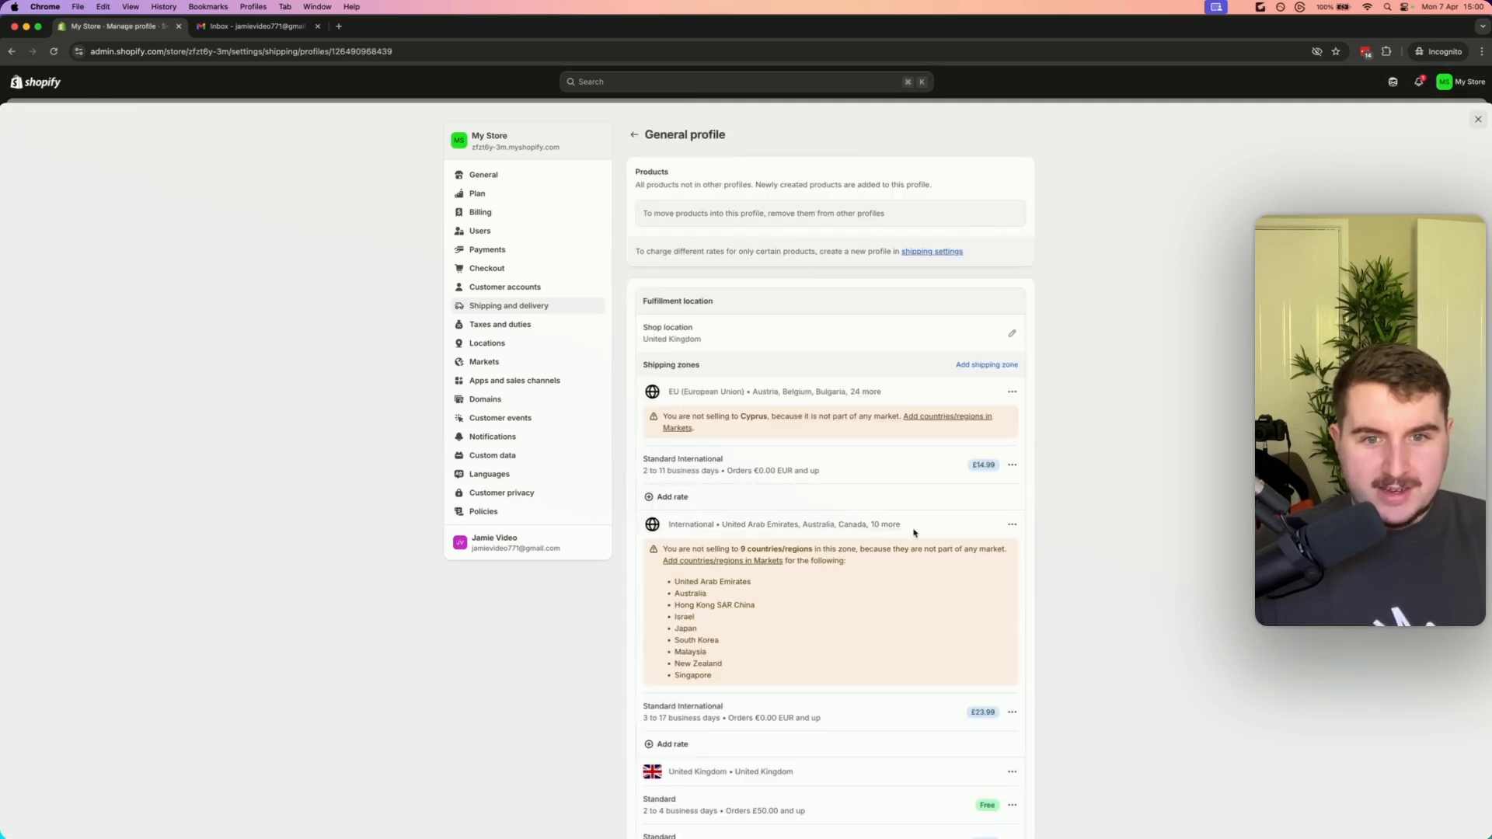
scroll(915, 533, down, 1)
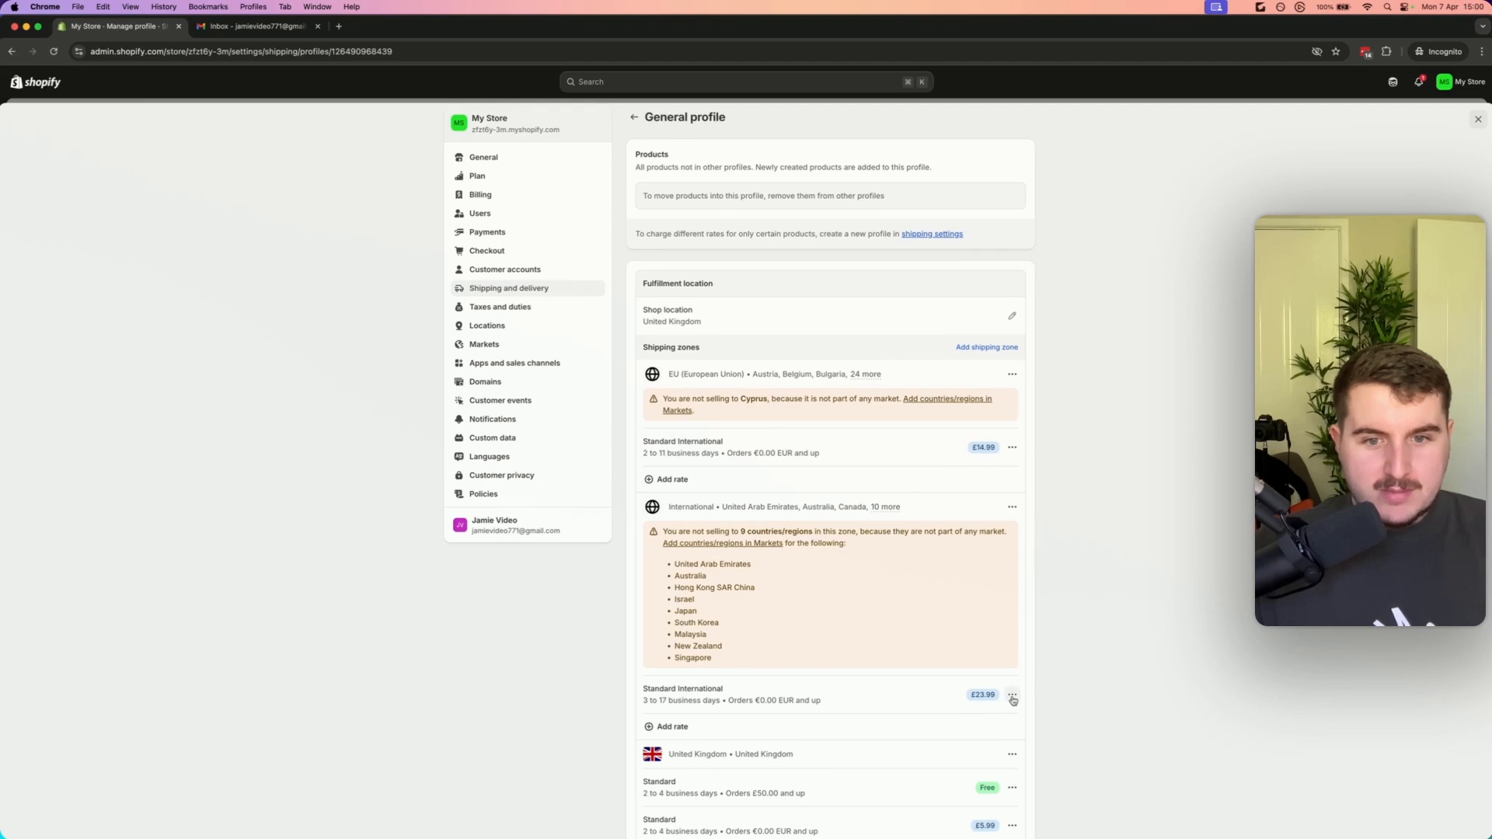
scroll(799, 523, down, 5)
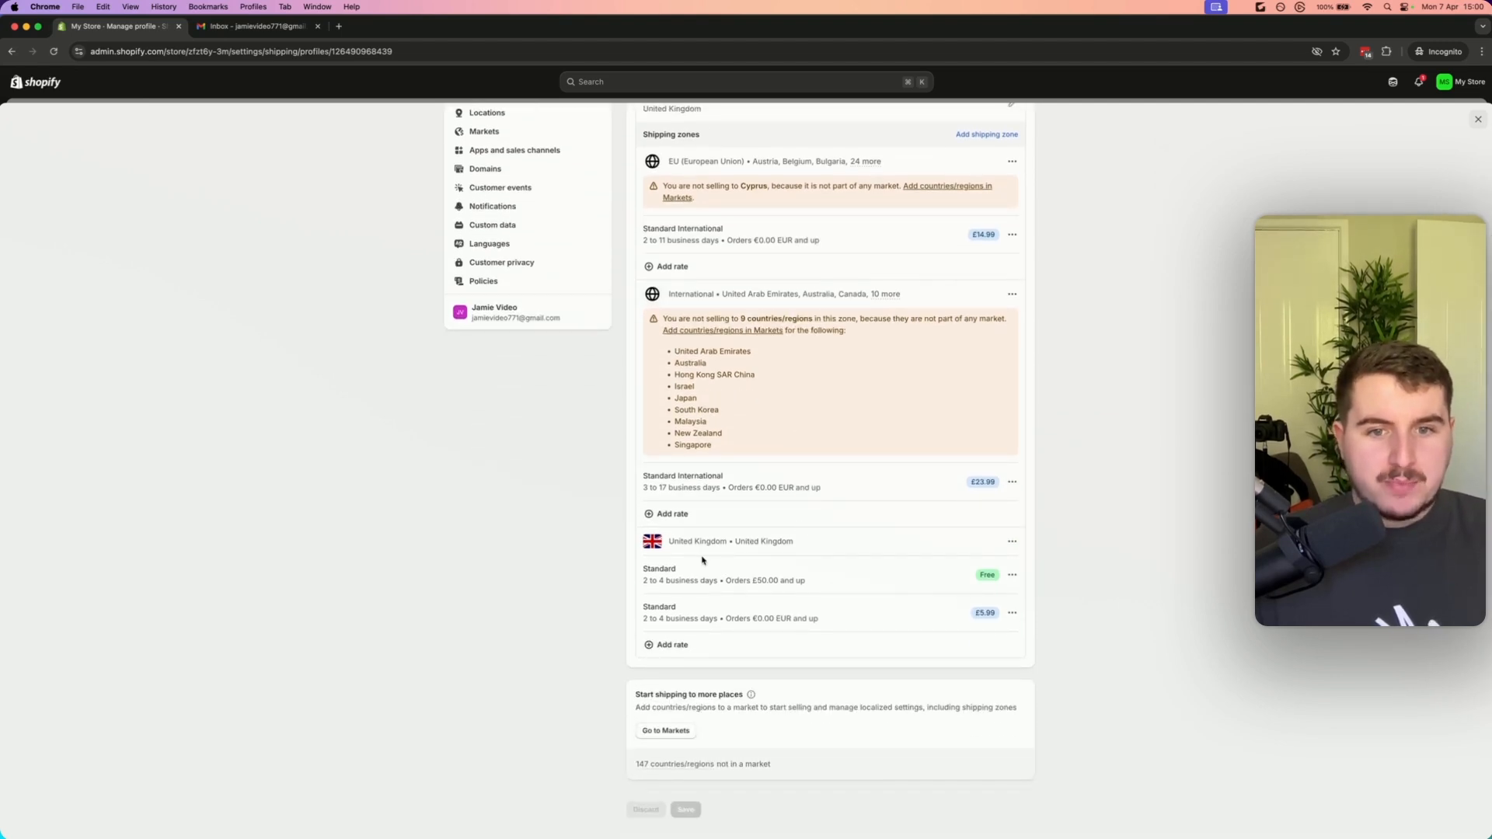
triple_click(819, 619)
click(1037, 614)
click(1012, 613)
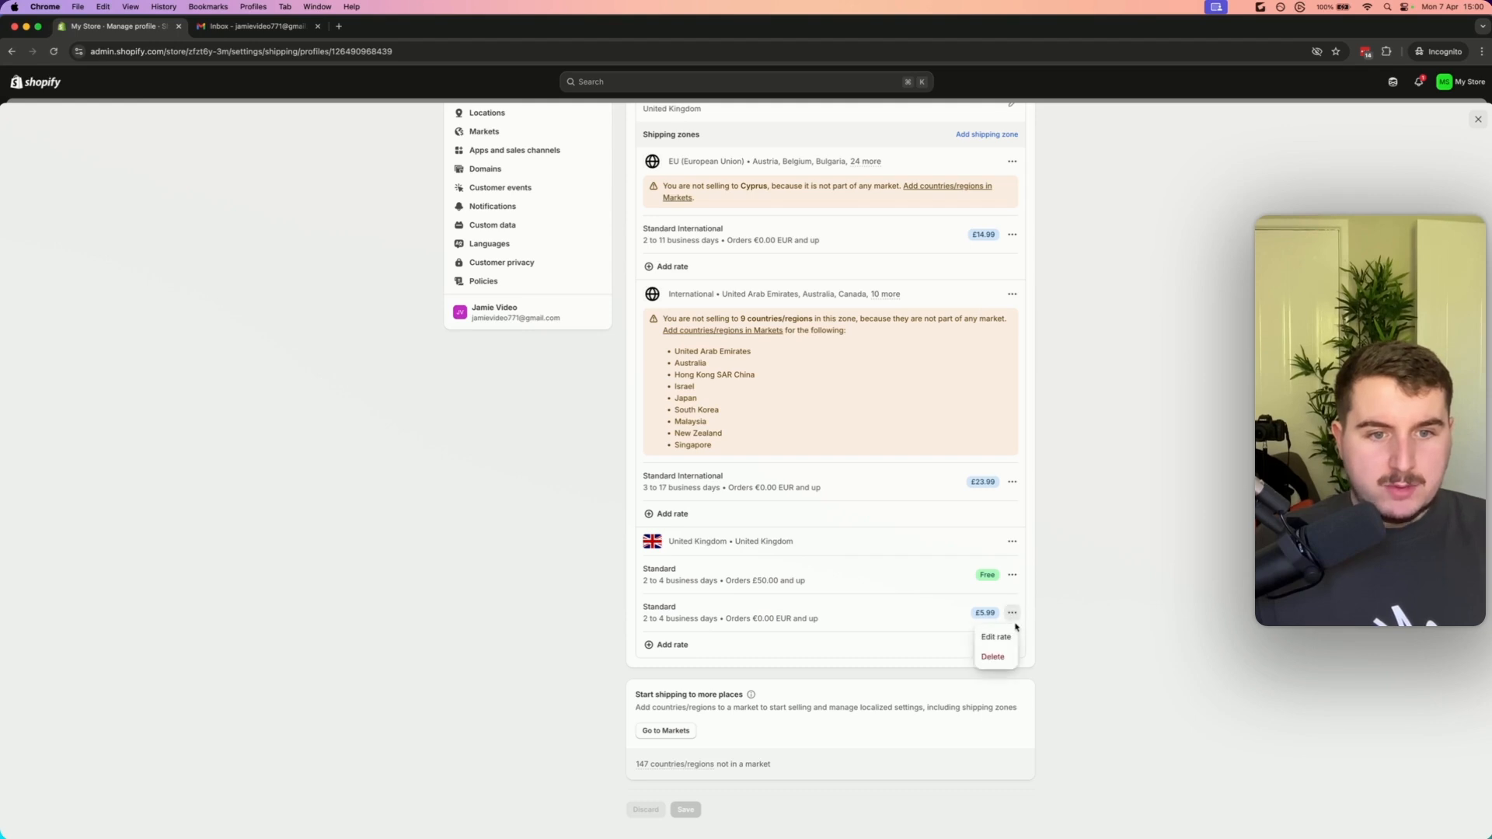
click(994, 658)
Change the free United Kingdom Standard rate to a custom rate named Premium Tracked Delivery
click(1011, 578)
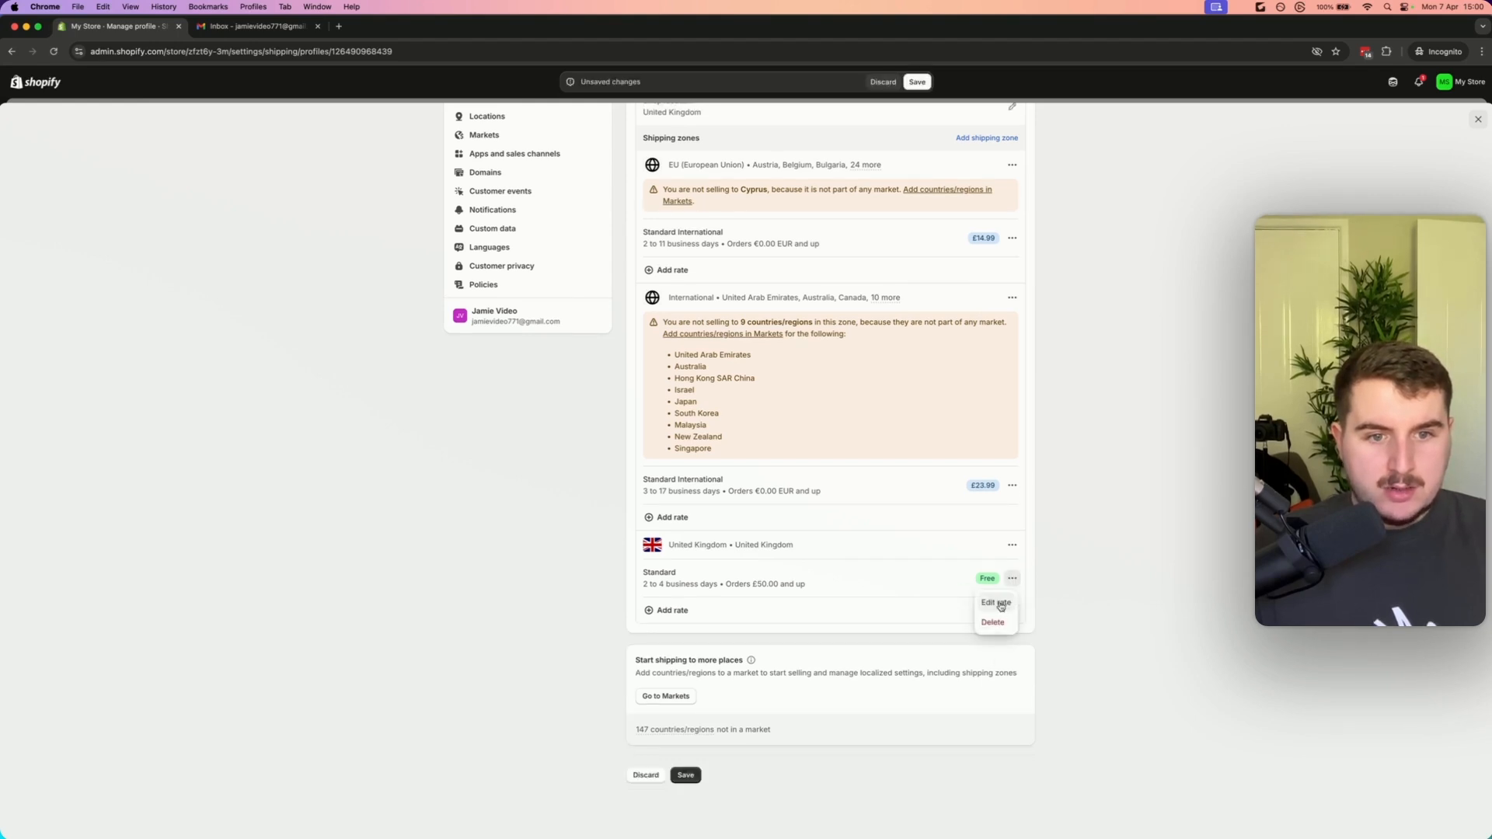
click(993, 602)
click(655, 343)
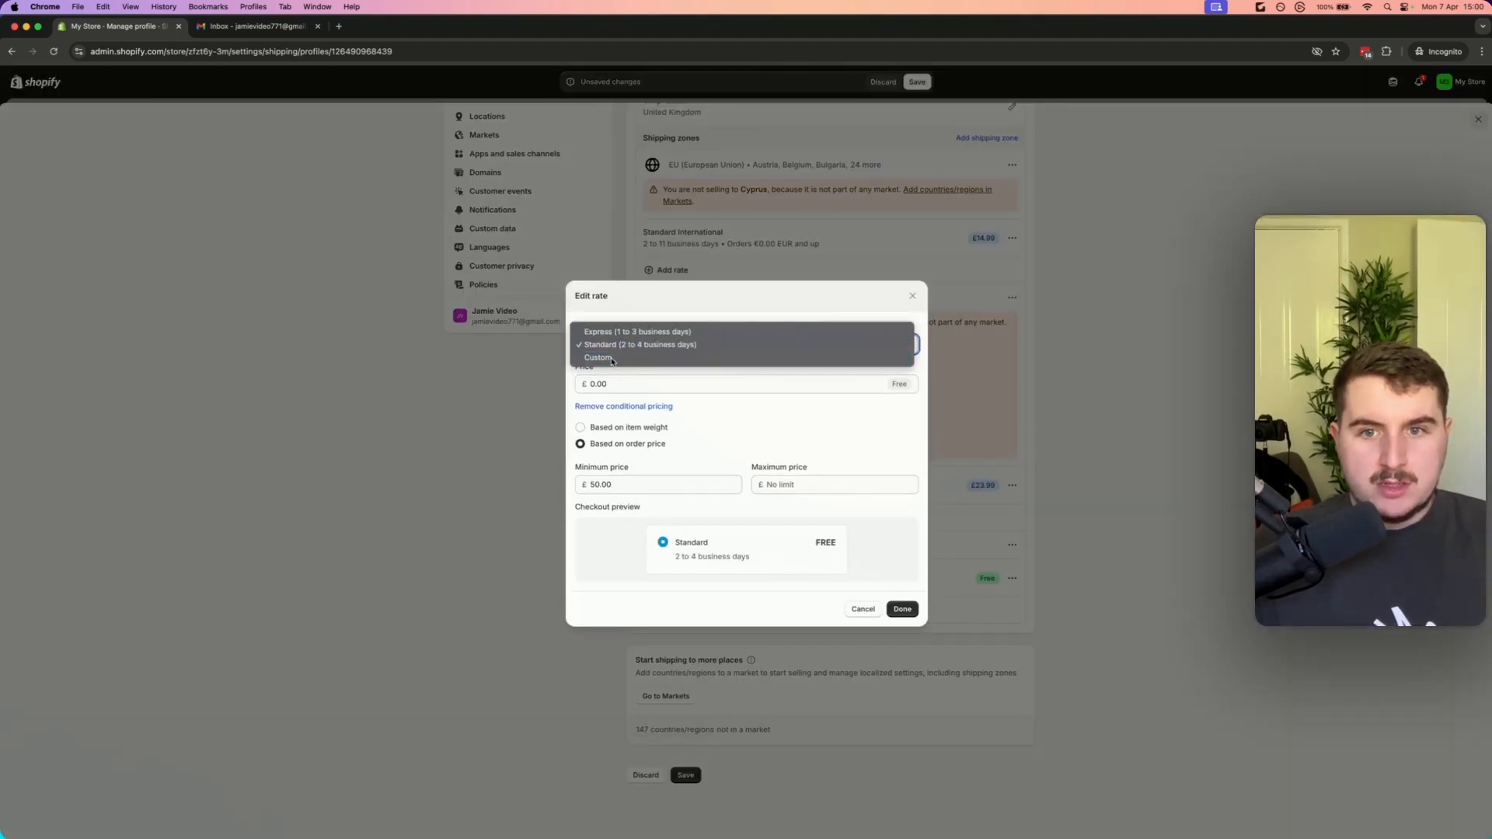
click(645, 359)
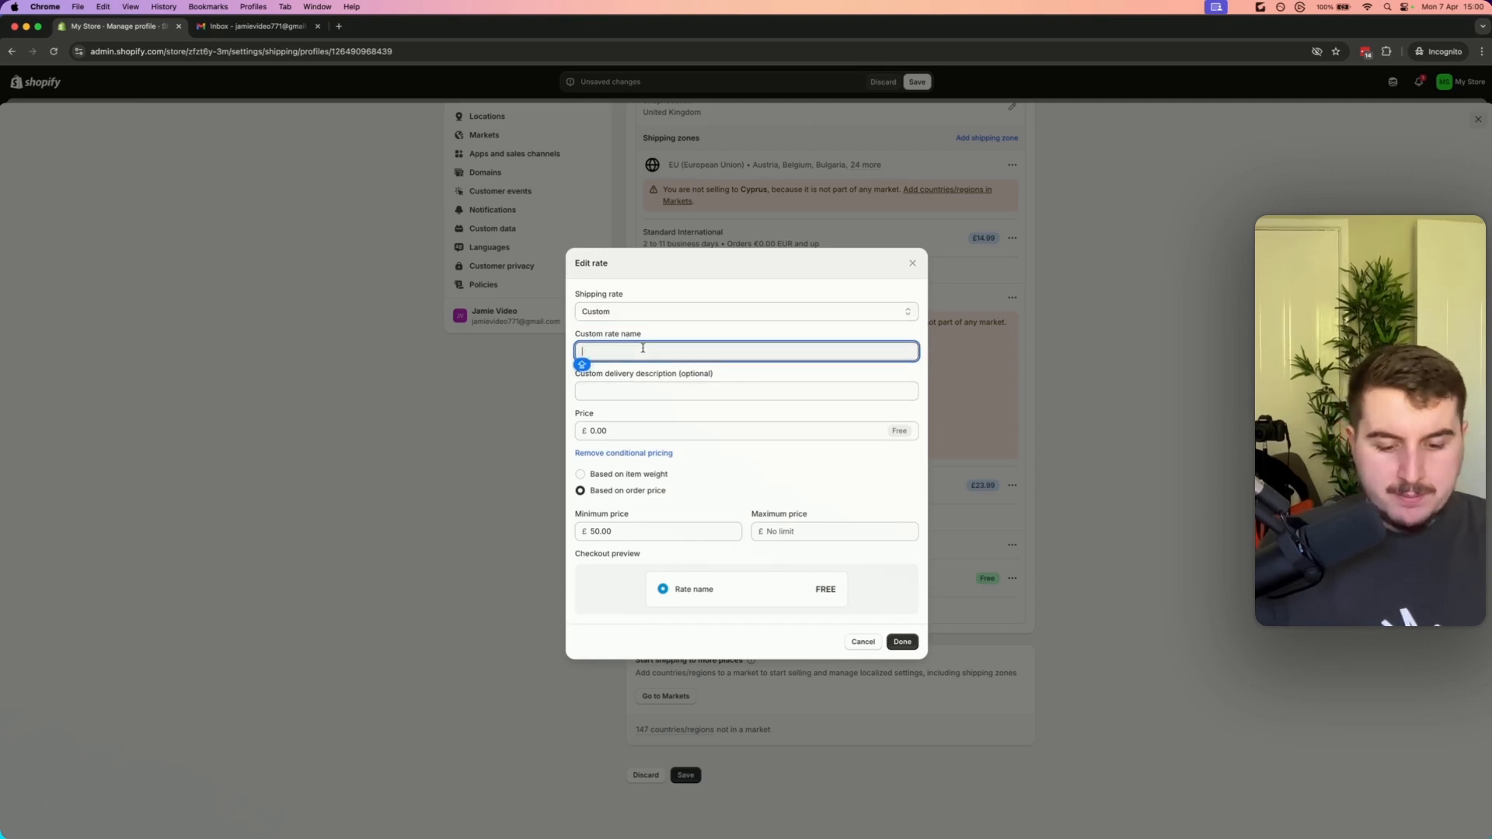
text(P)
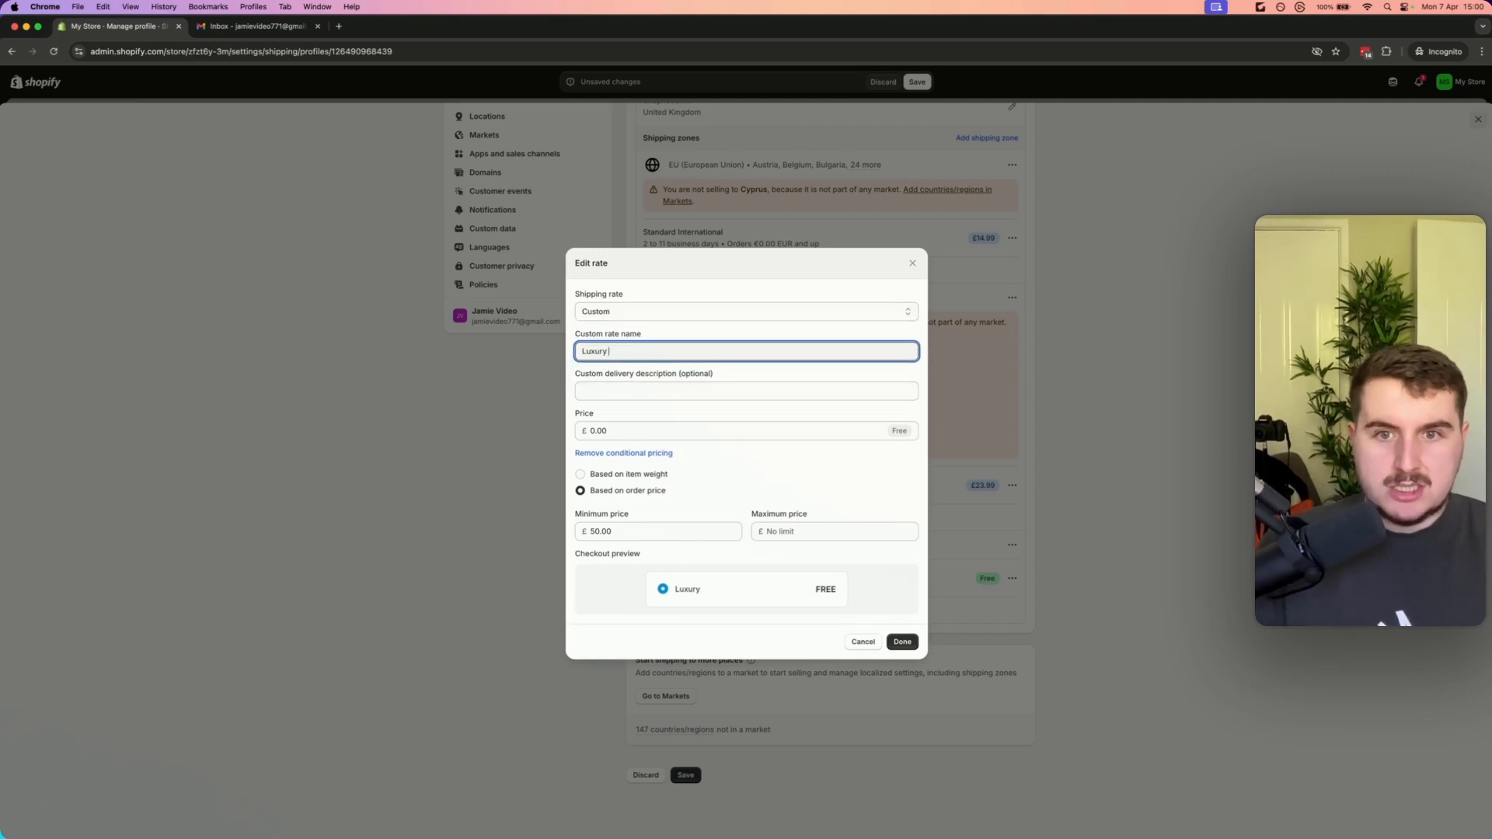
key(super+z)
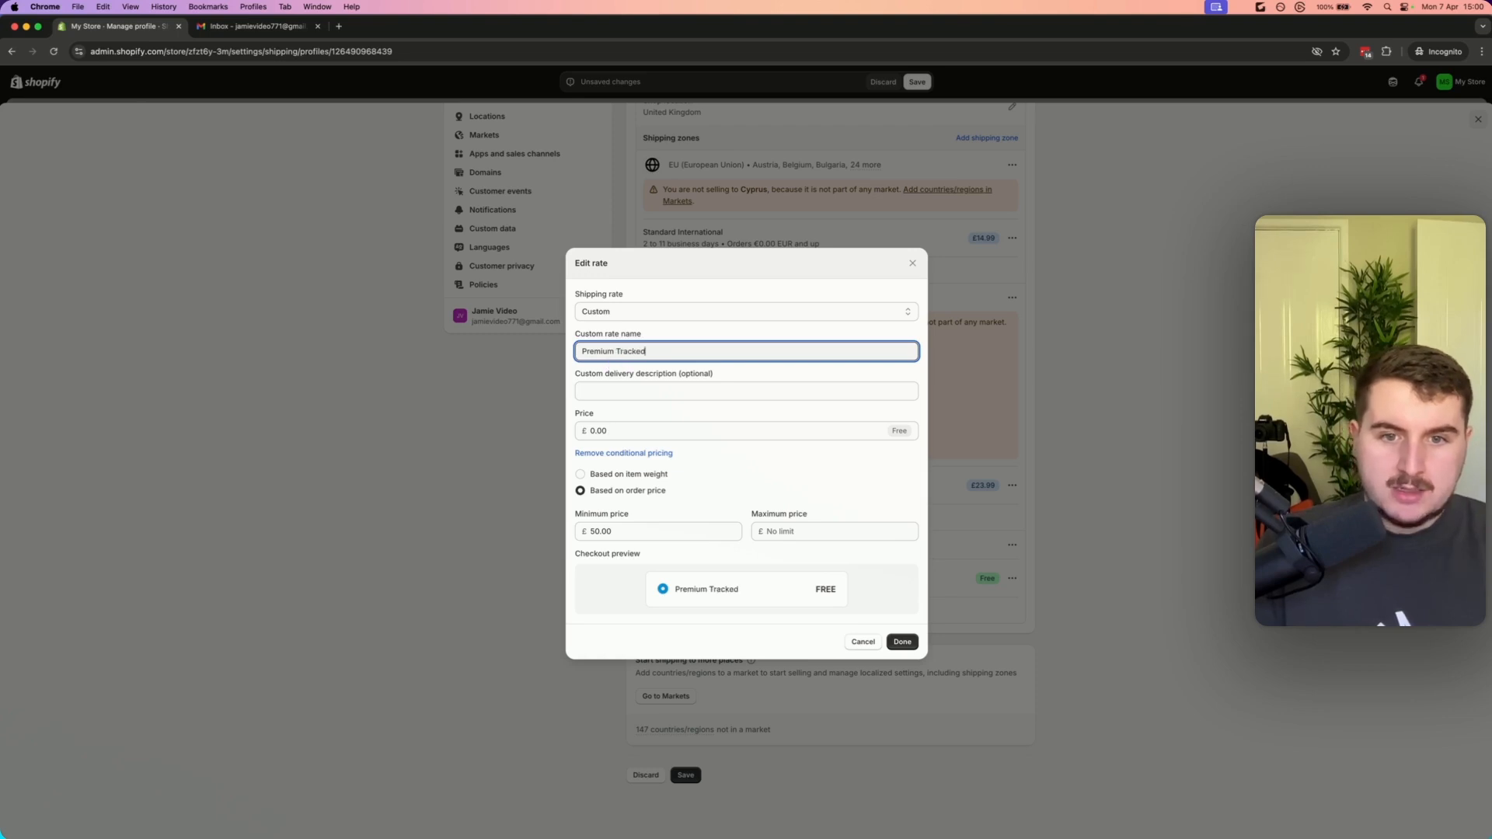
Remove the rate's conditional pricing and confirm the edited rate
click(651, 430)
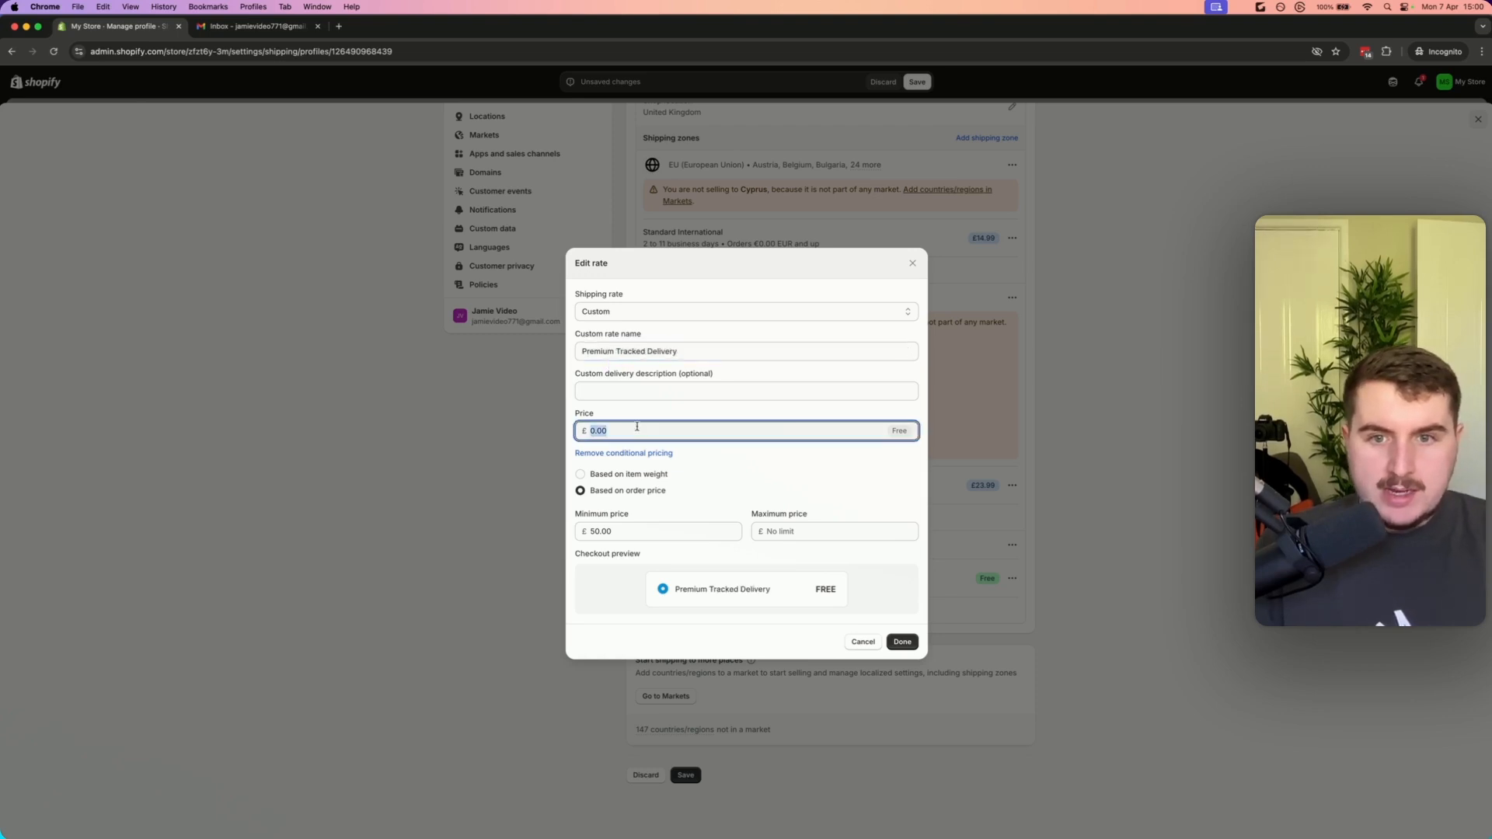
click(767, 487)
click(621, 453)
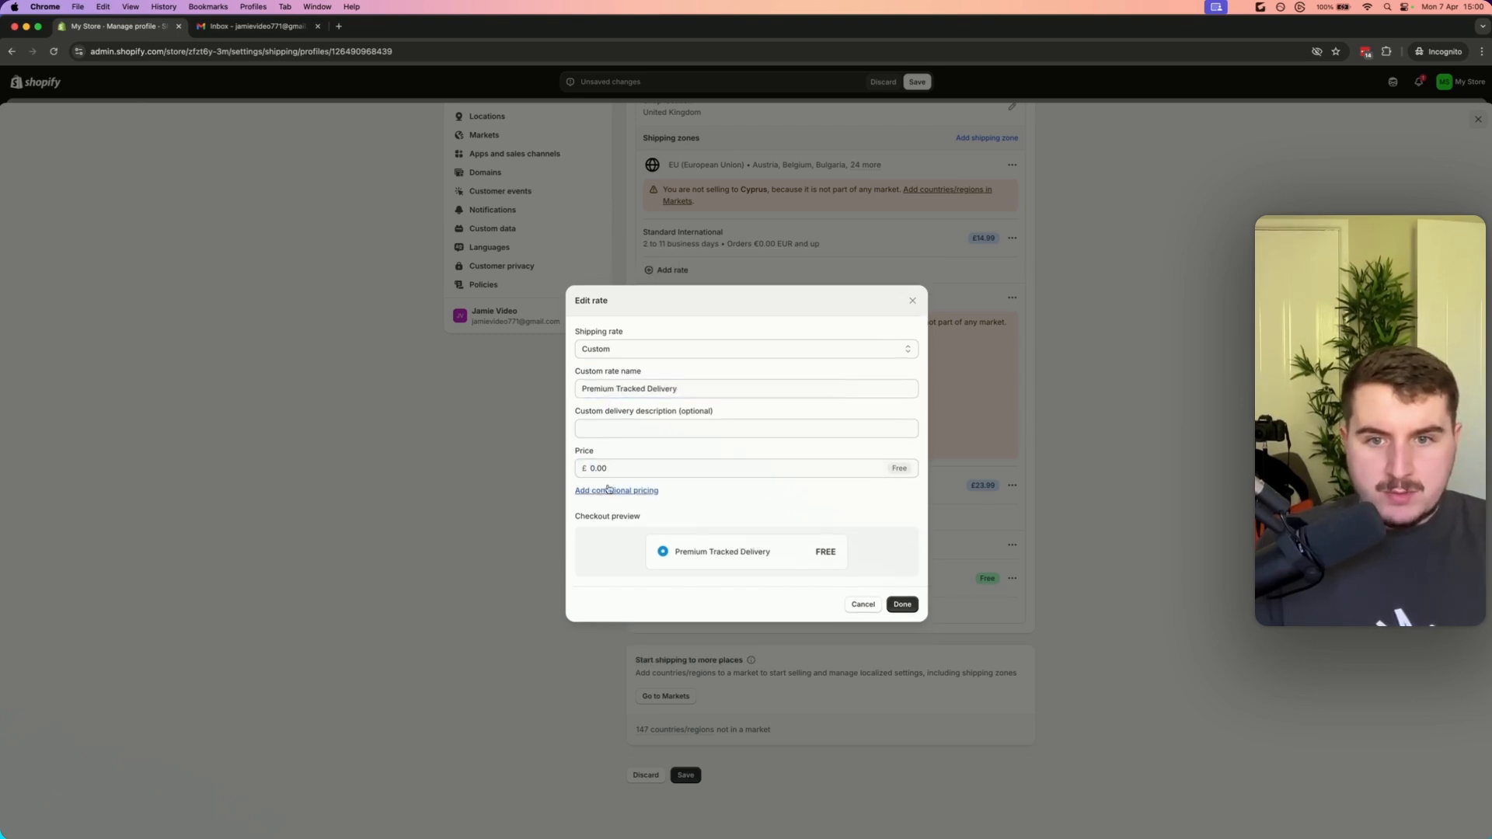
click(636, 468)
drag(666, 556, 779, 556)
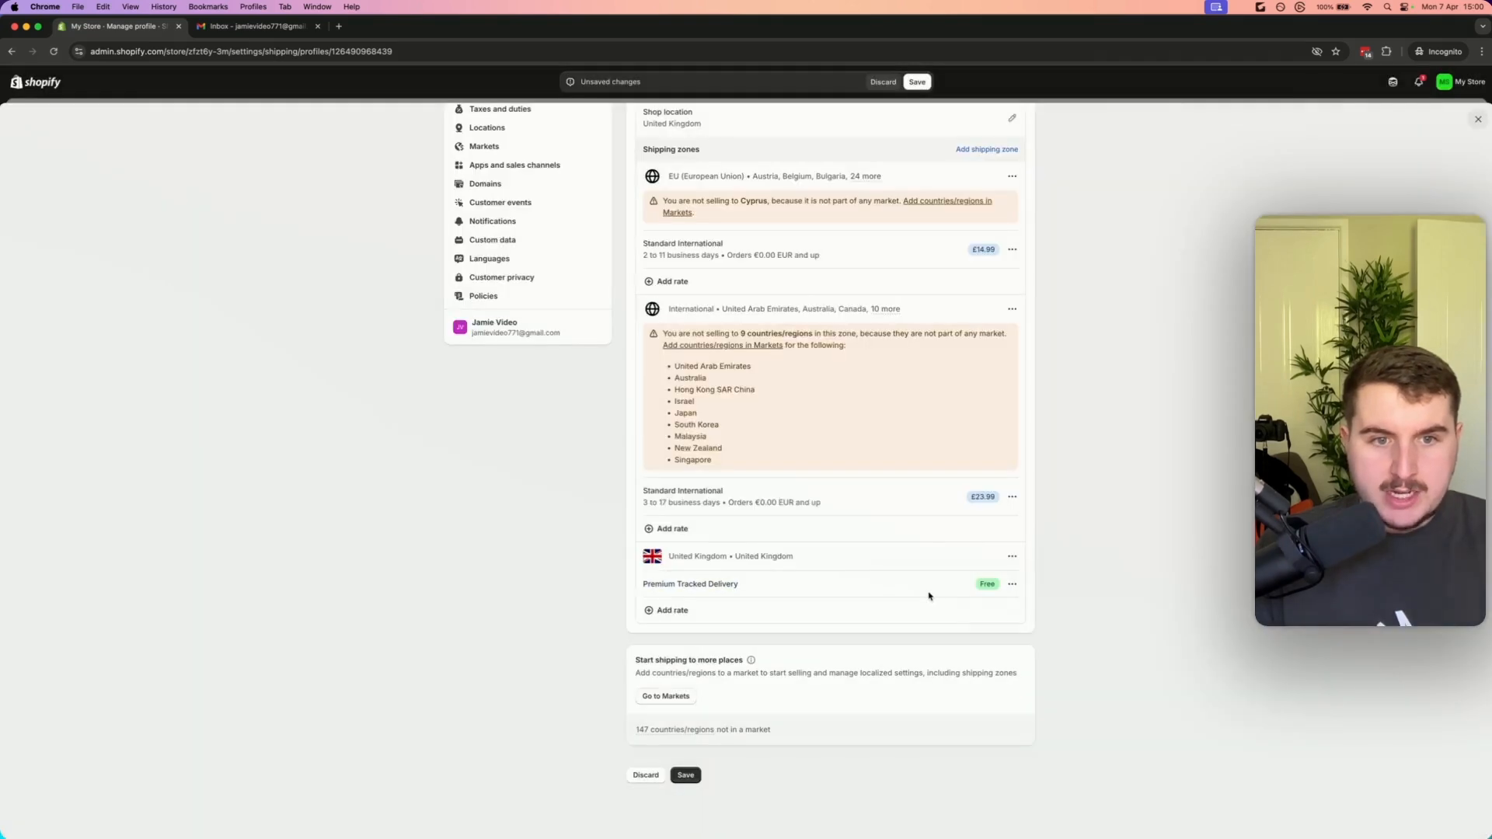
Change the International zone's £23.99 Standard International rate to a custom rate named Premium Tracking Delivery
click(1012, 496)
click(995, 521)
click(732, 340)
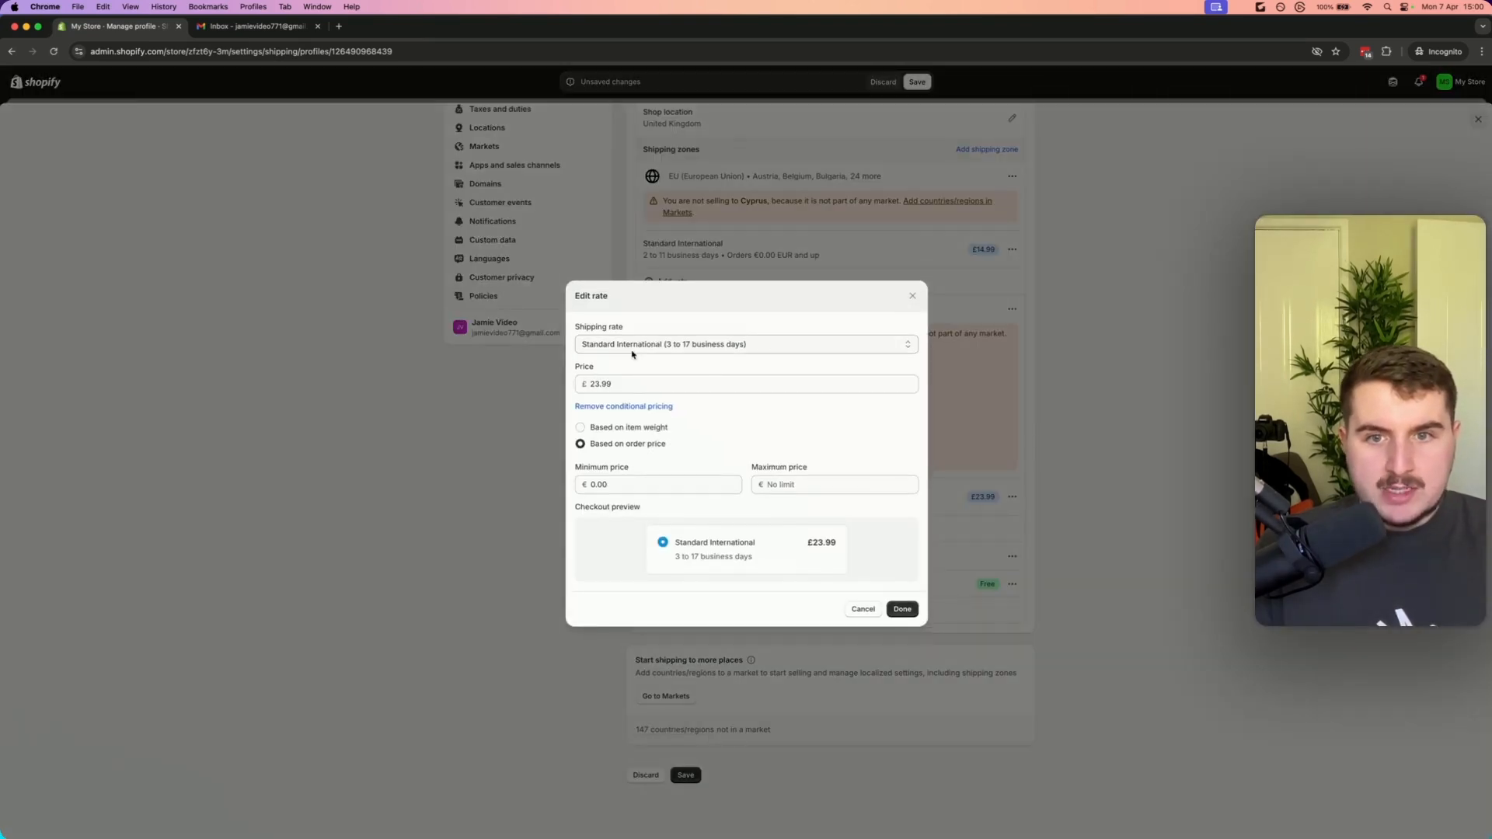
click(622, 383)
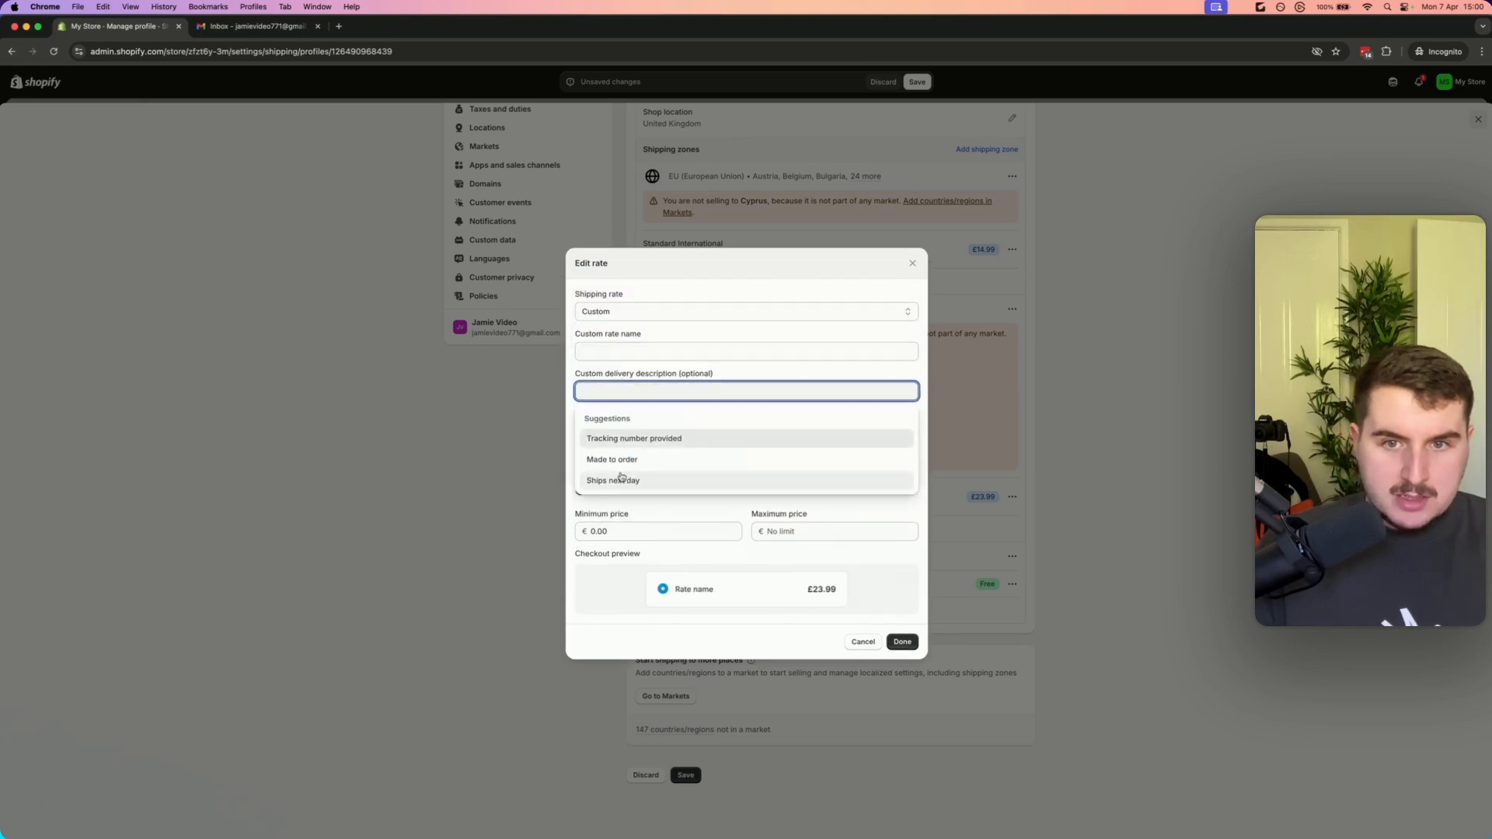
click(618, 346)
text(Prem)
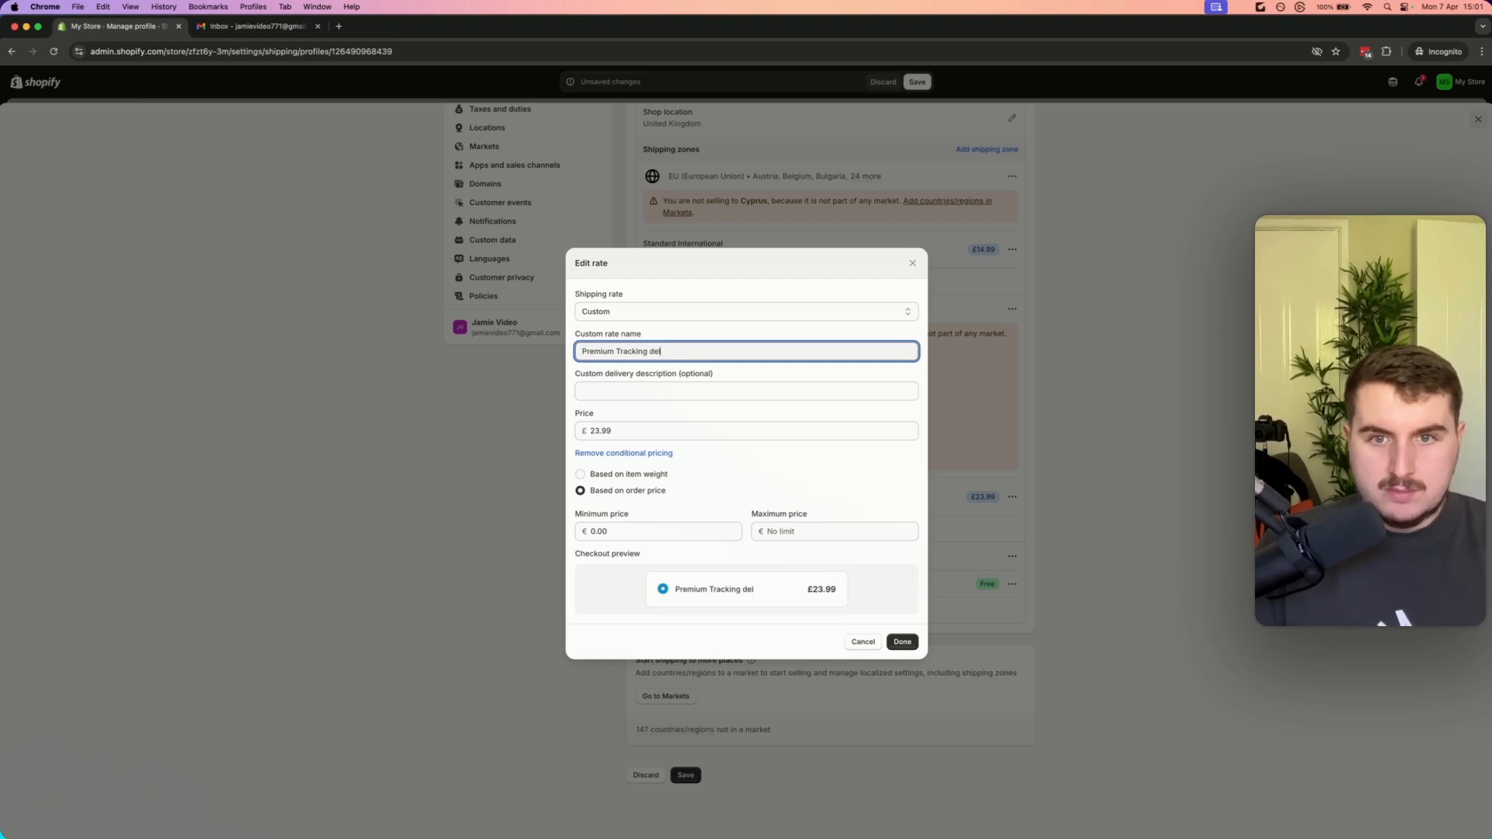
text(ium Tracking Delivery)
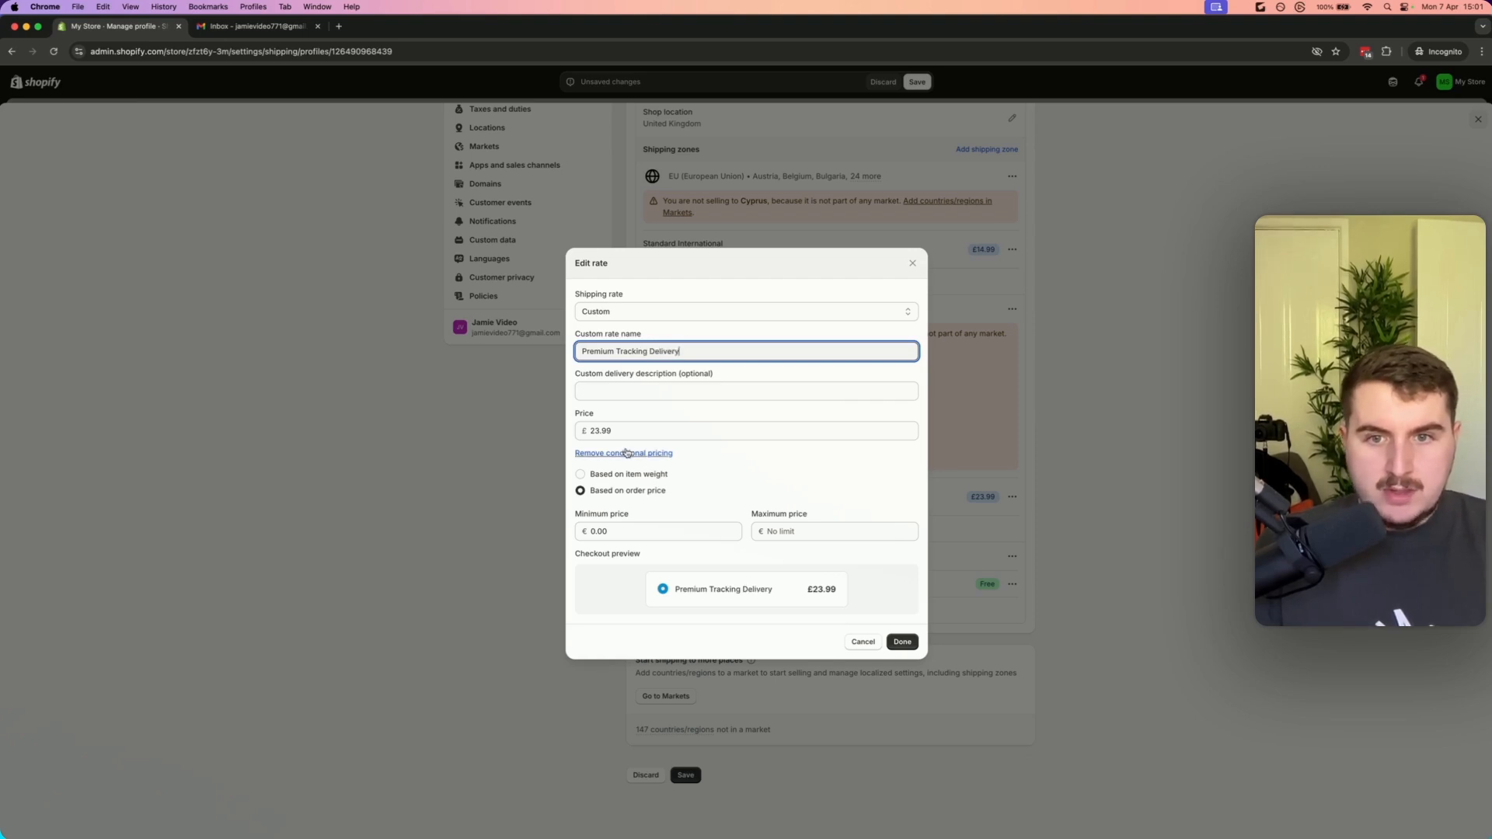
Remove the rate's conditional pricing, set its price to 0 and confirm the edited rate
click(629, 453)
click(660, 470)
text(0)
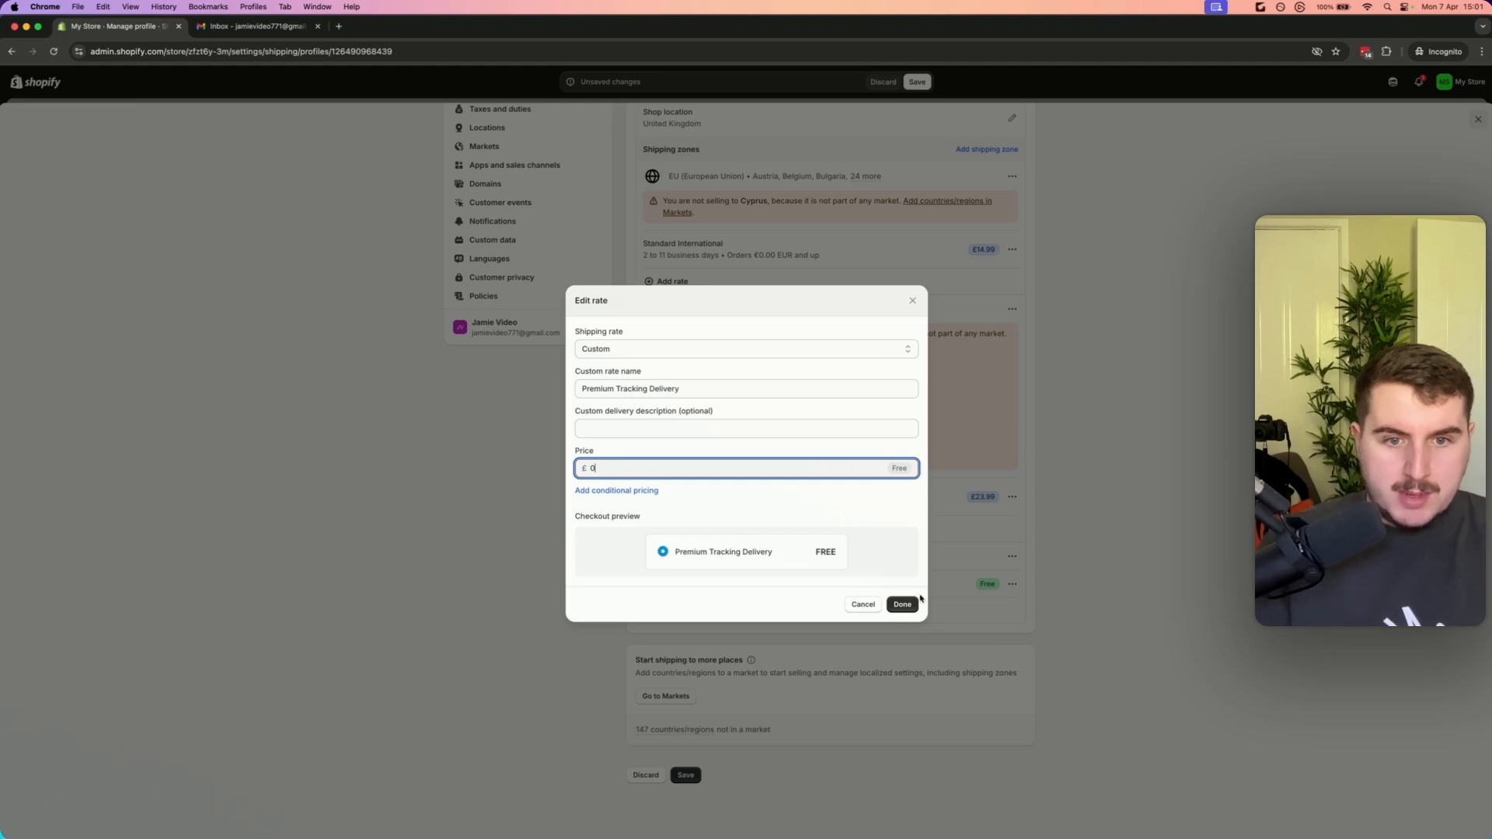
click(902, 603)
click(1012, 264)
click(1002, 291)
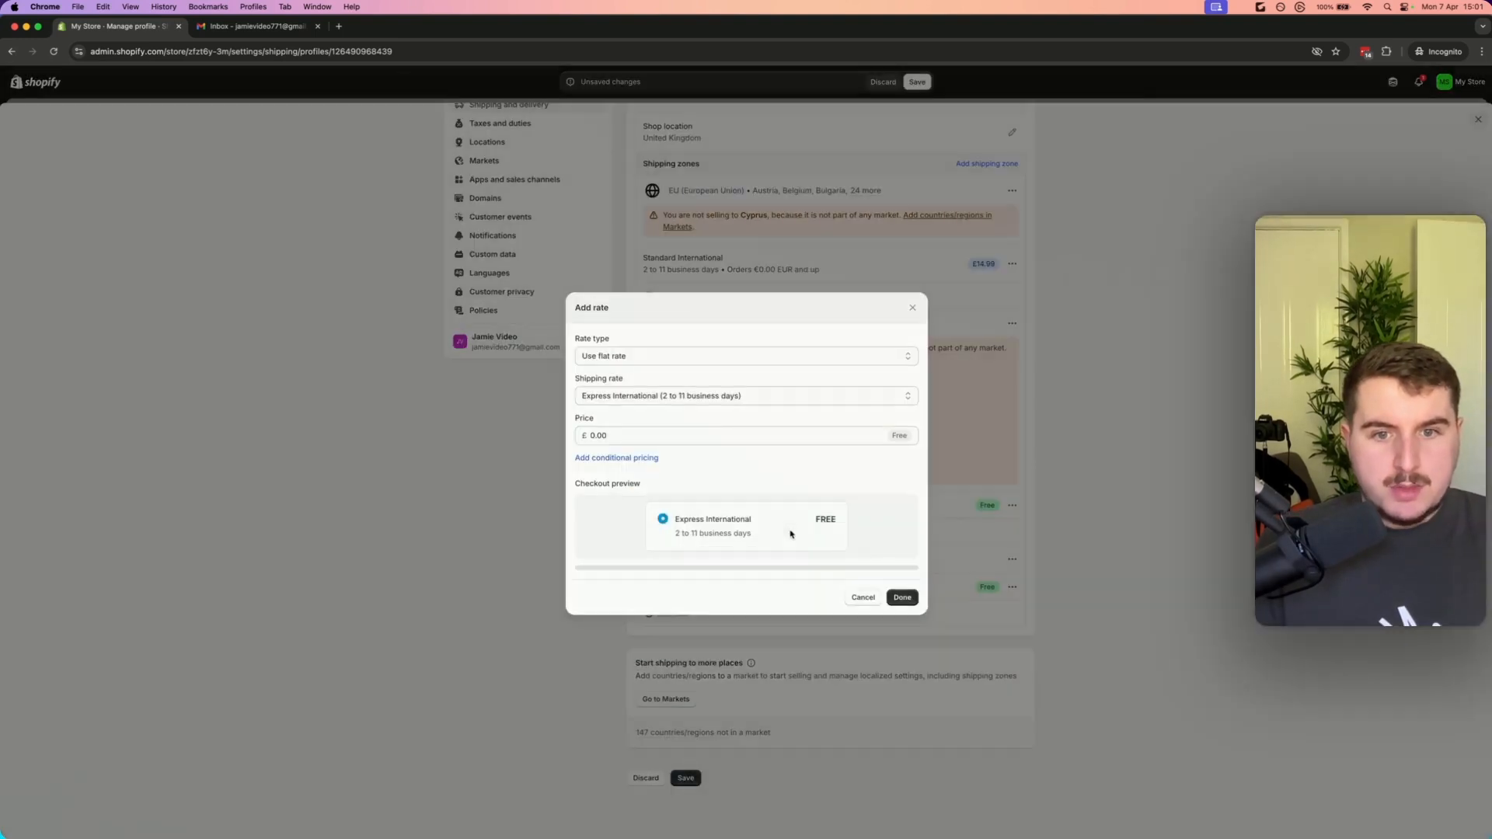
click(912, 312)
Change the EU zone's Standard International rate to a custom rate named Premium Tracking Delivery by copying the name
drag(742, 506, 644, 507)
key(super+c)
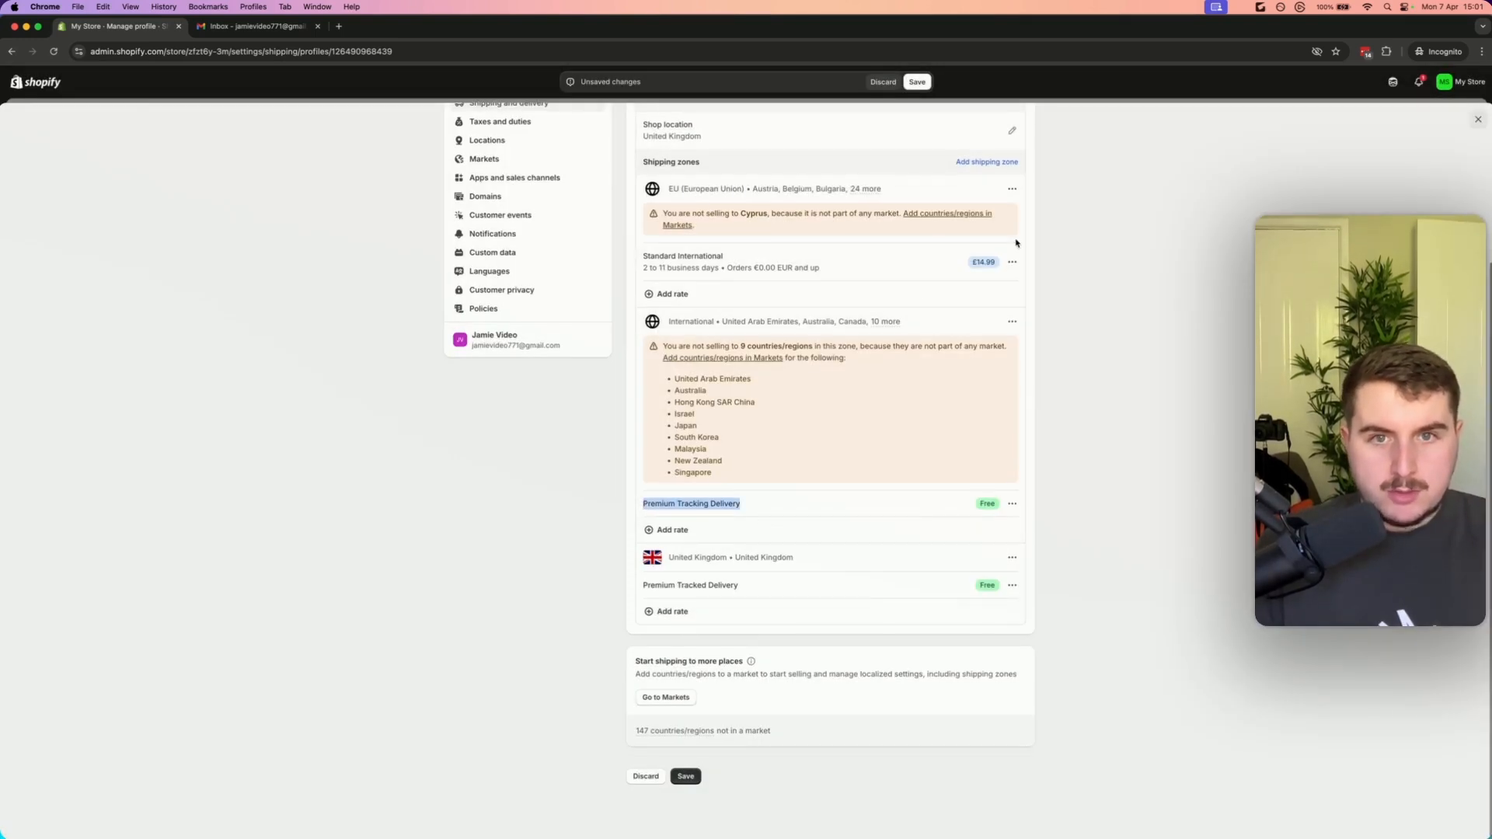
click(1012, 264)
click(1001, 289)
click(672, 340)
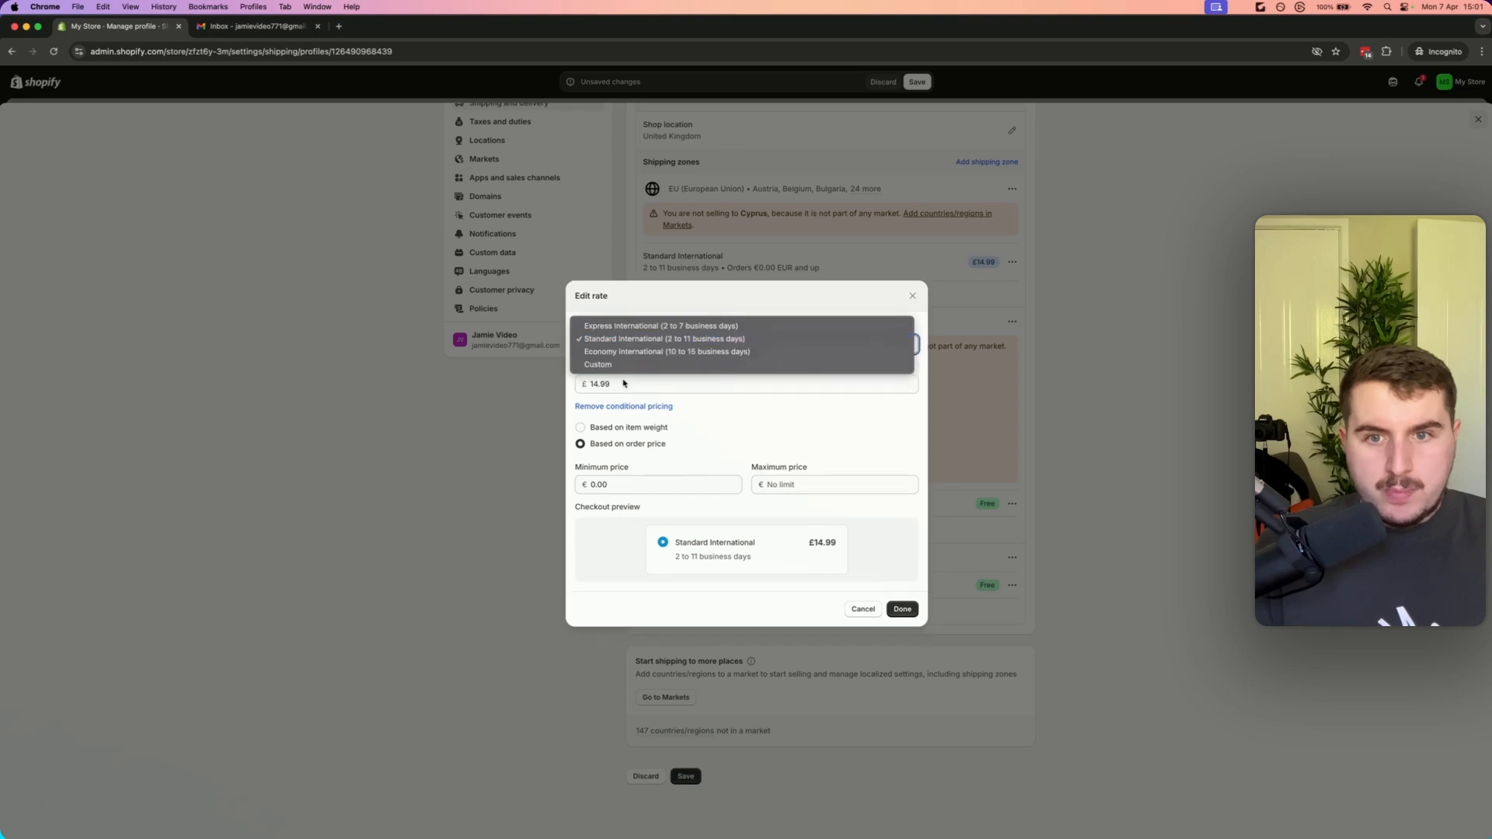
click(625, 369)
click(626, 351)
key(super+v)
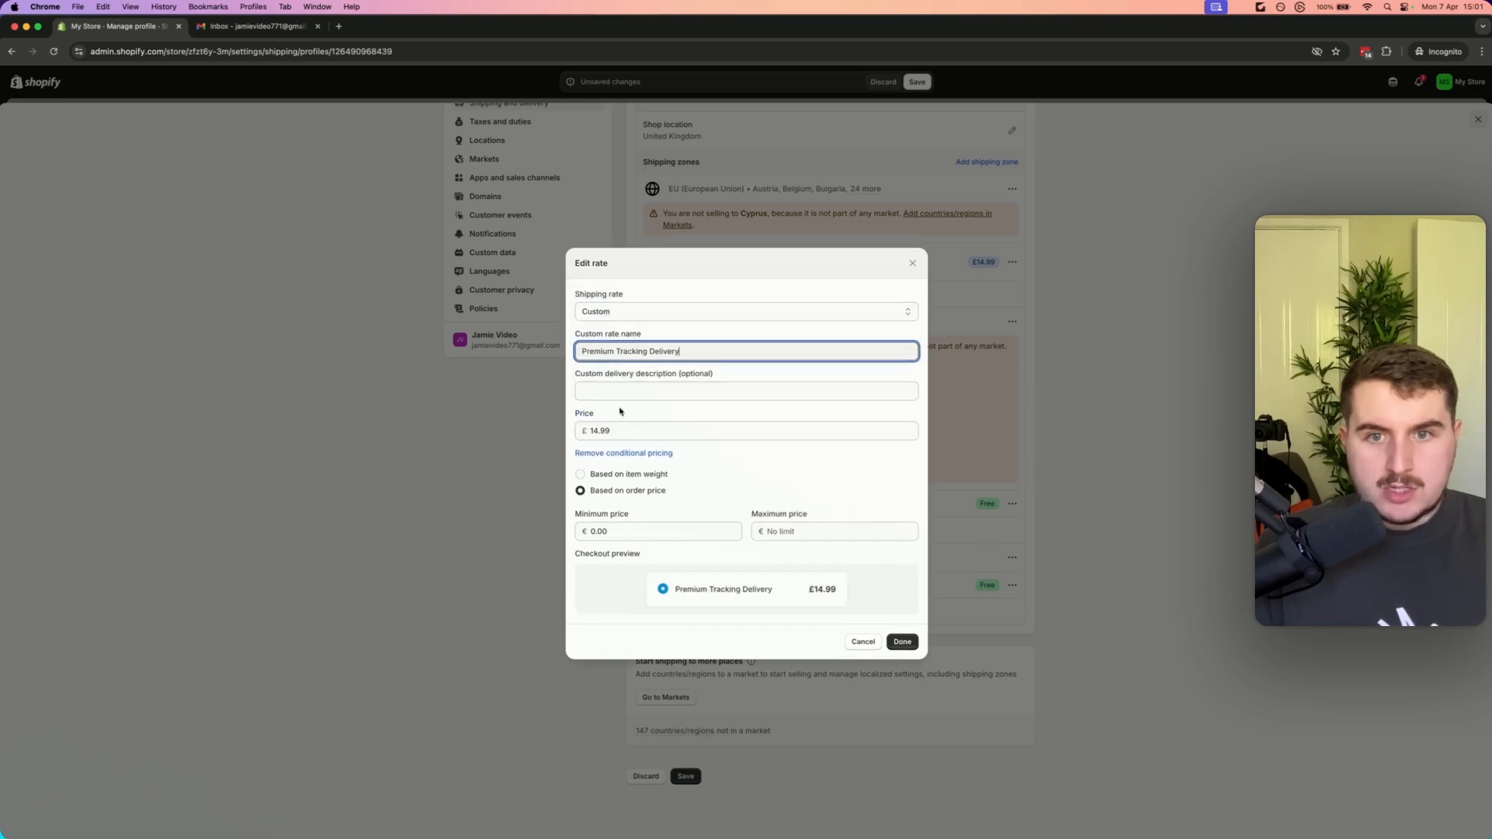
Set the EU rate's price to 0, remove its conditional pricing and confirm the edited rate
double_click(618, 428)
text(0)
click(617, 455)
click(616, 453)
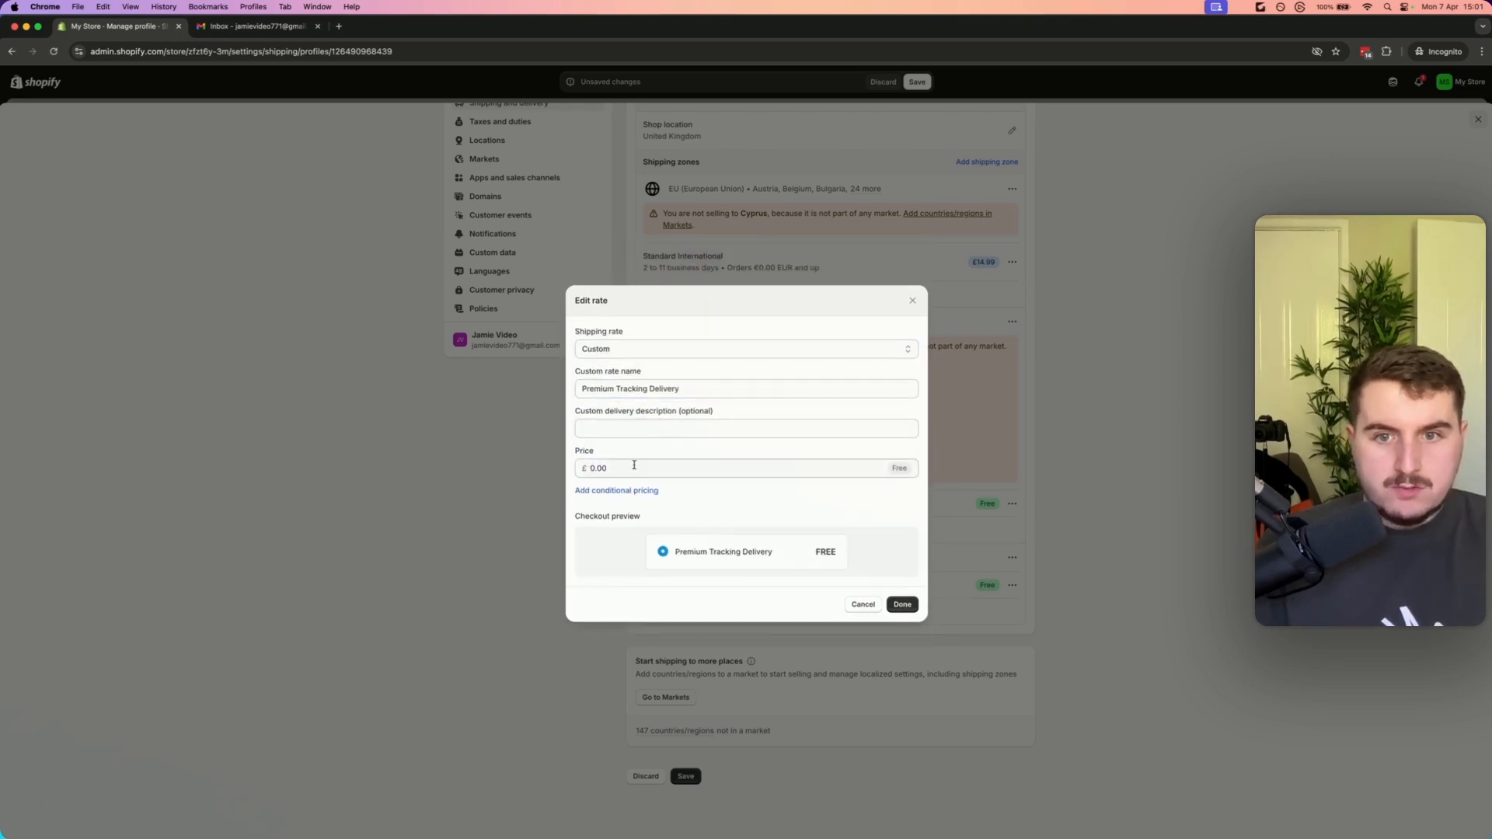
click(900, 604)
Save the changes to the general shipping profile
scroll(995, 525, up, 1)
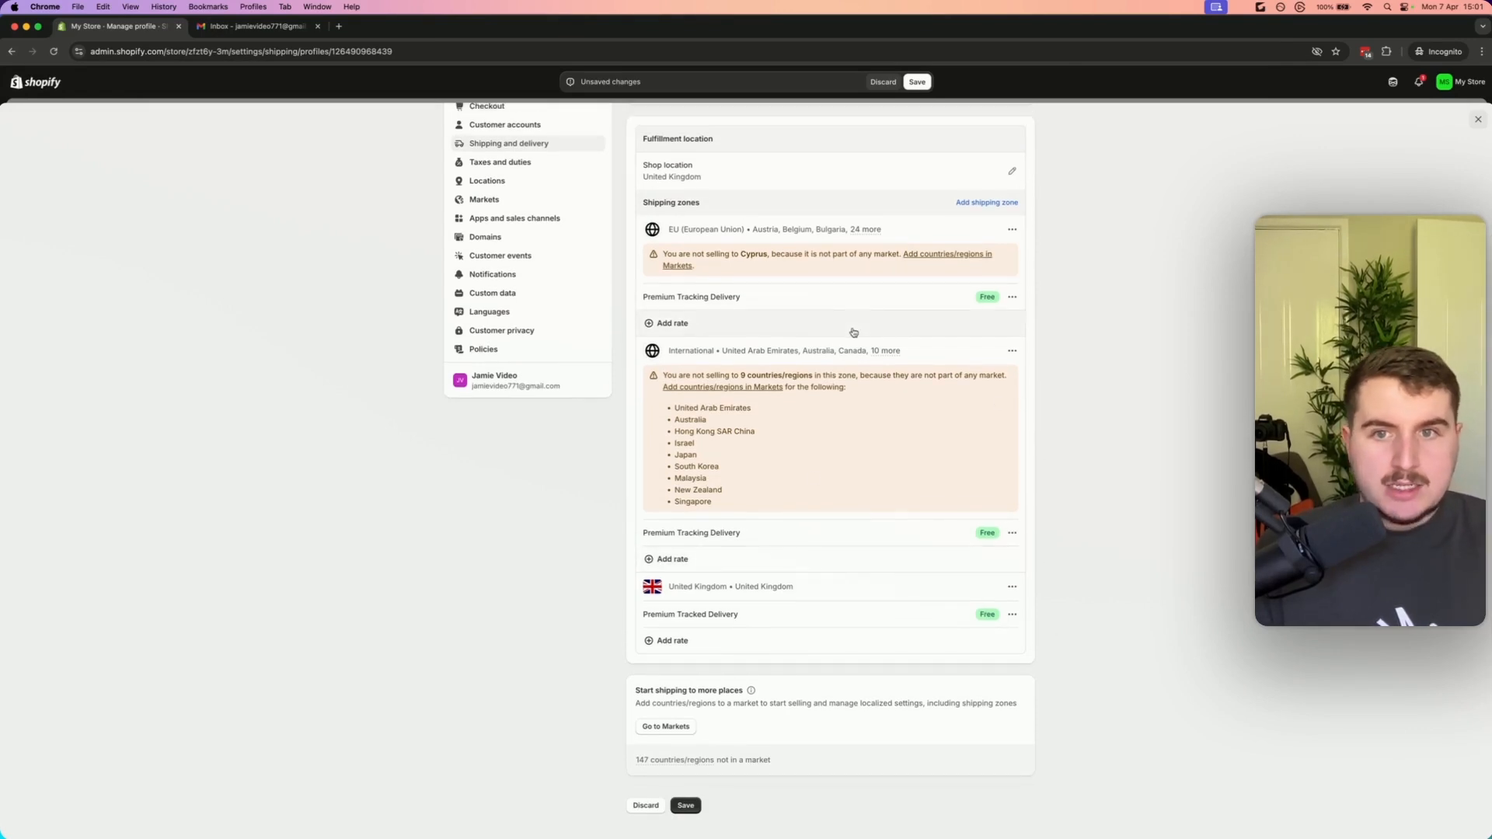
scroll(855, 333, up, 1)
click(494, 226)
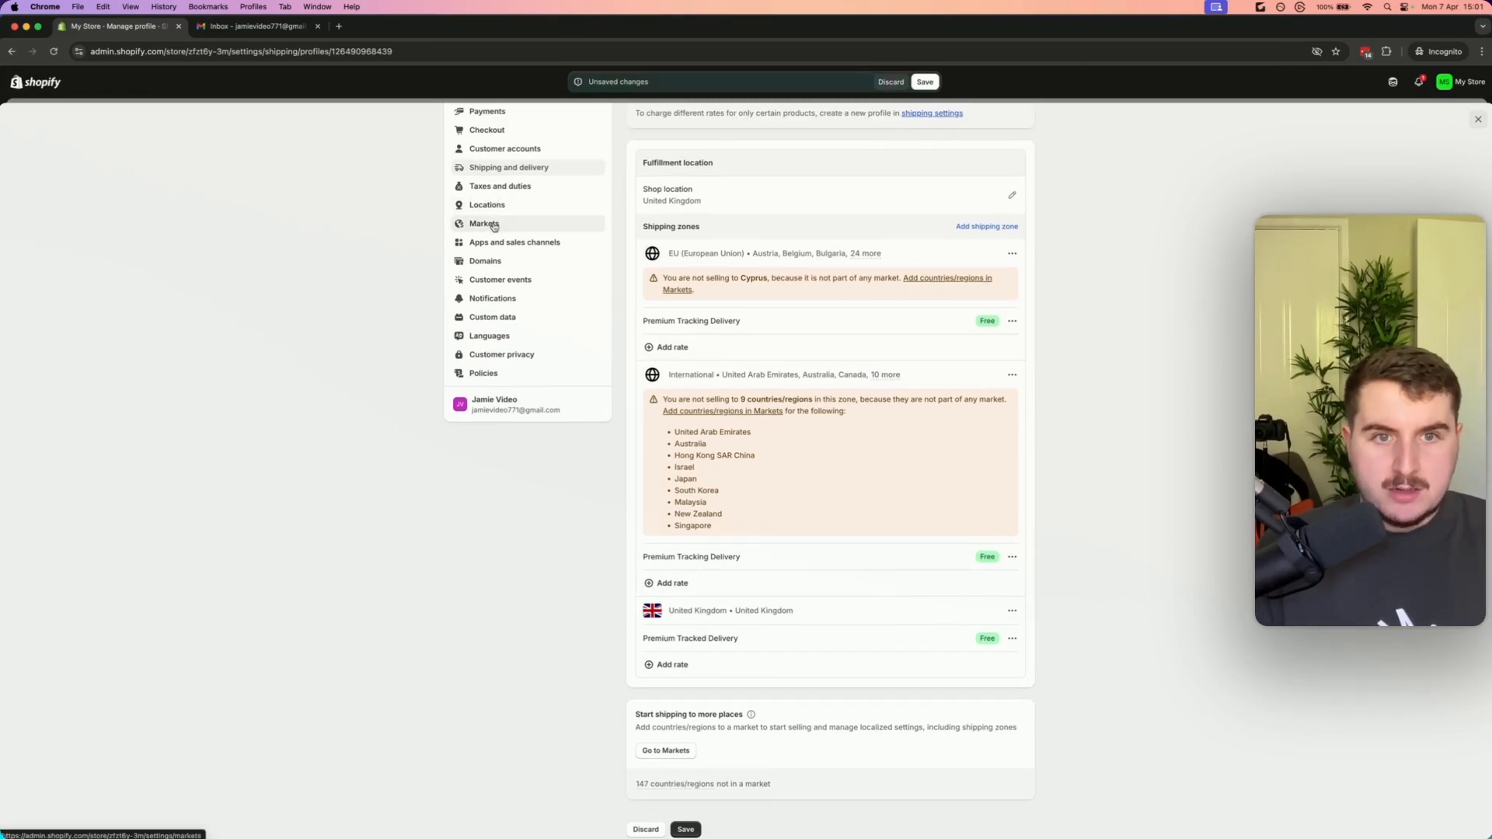
click(920, 83)
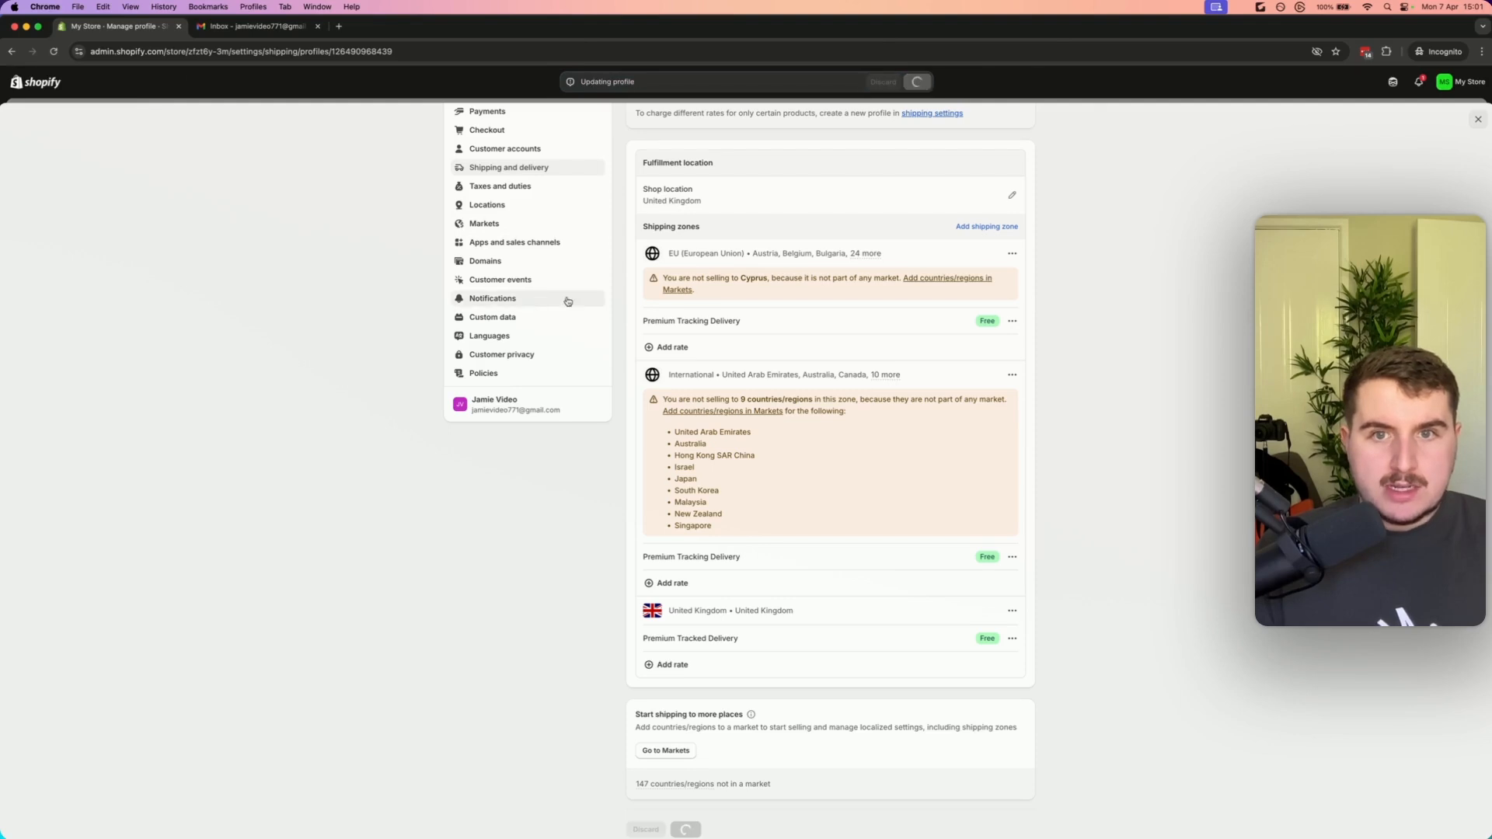
Review the Anywhere ele market's shipping coverage for each country
click(485, 224)
click(1006, 317)
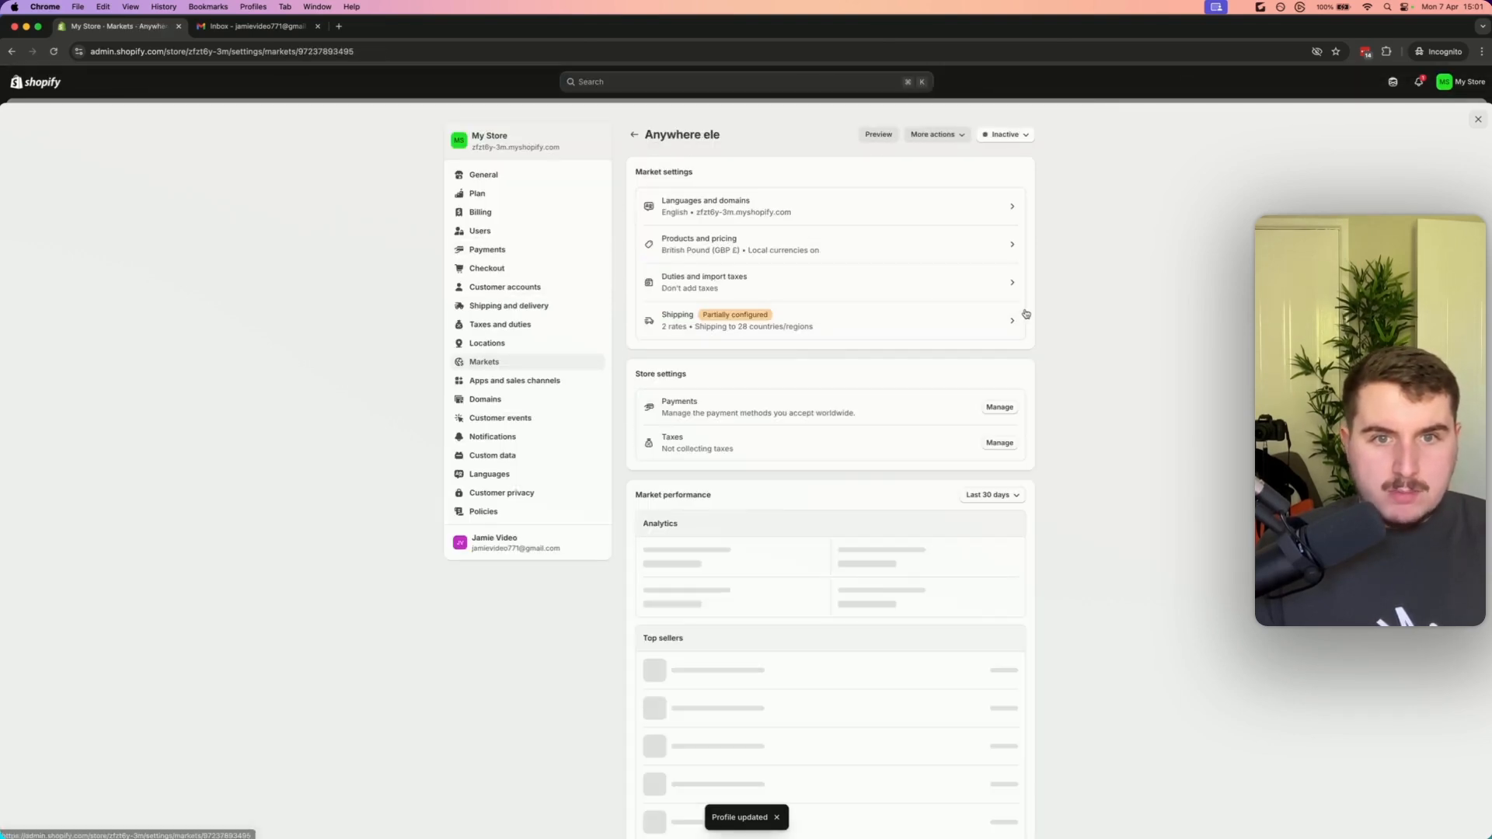
click(839, 327)
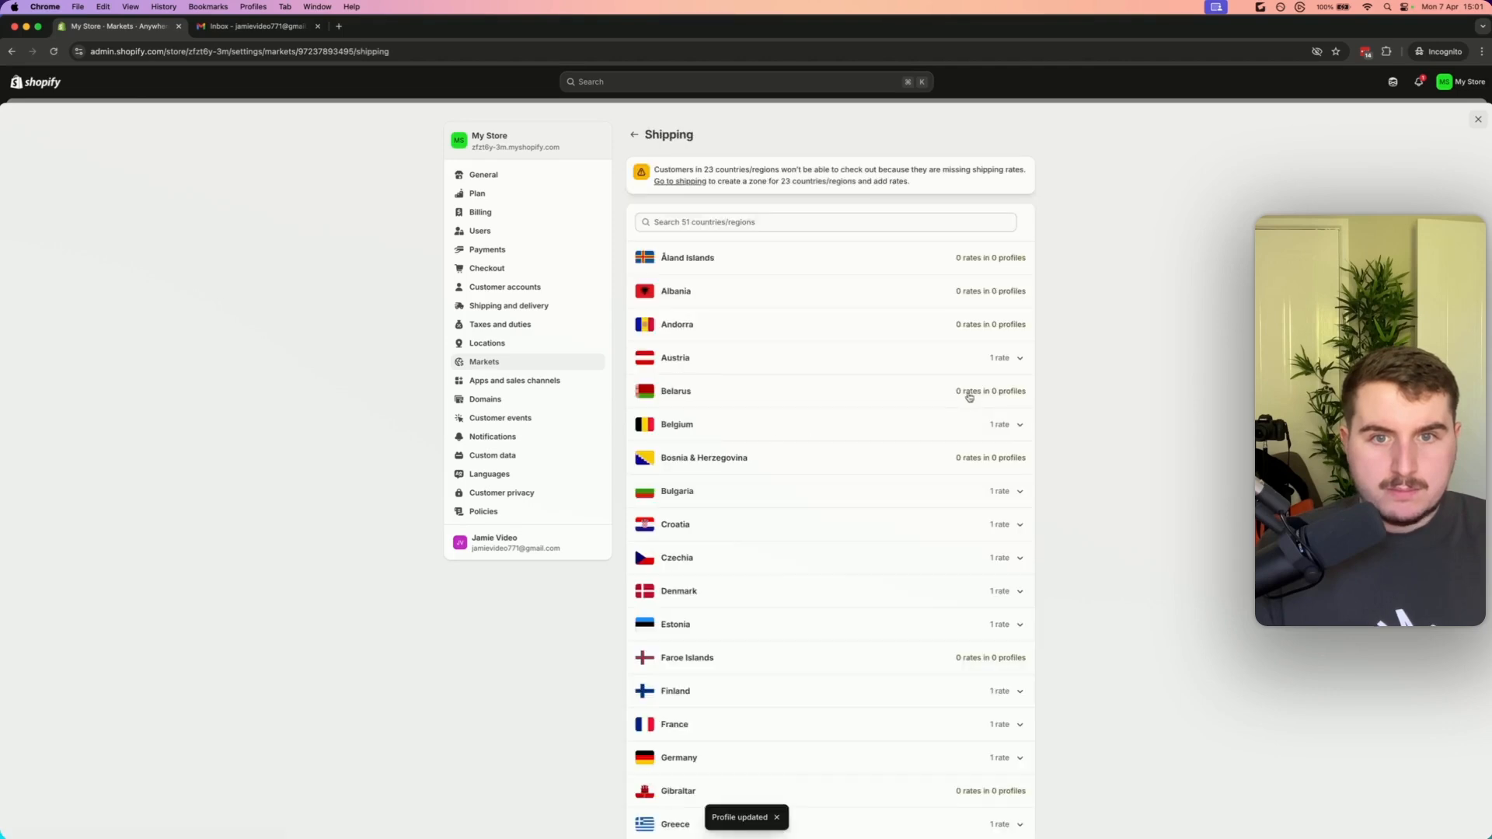
scroll(855, 440, down, 6)
scroll(856, 440, down, 5)
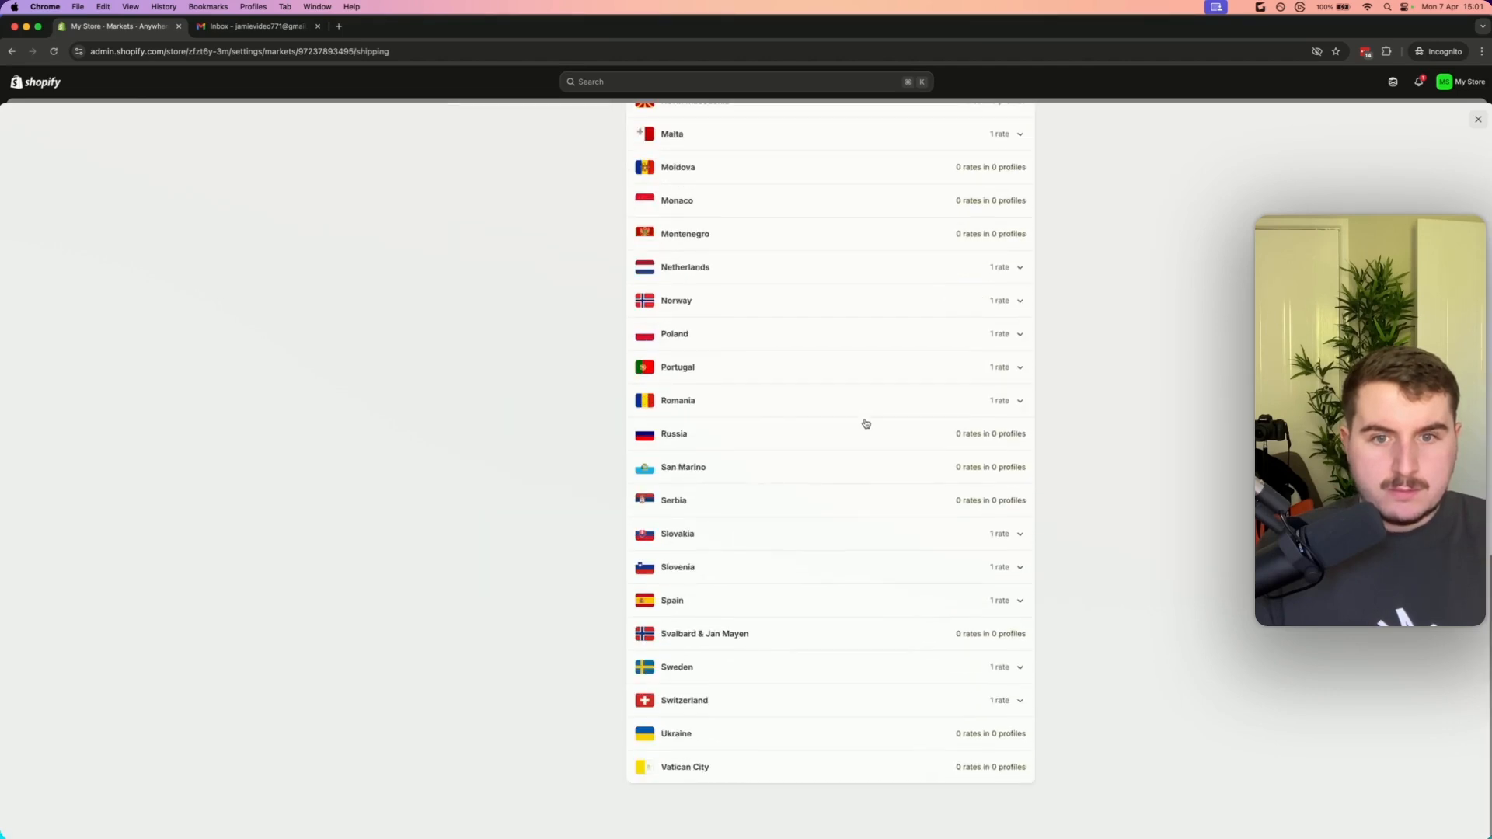
scroll(862, 423, up, 15)
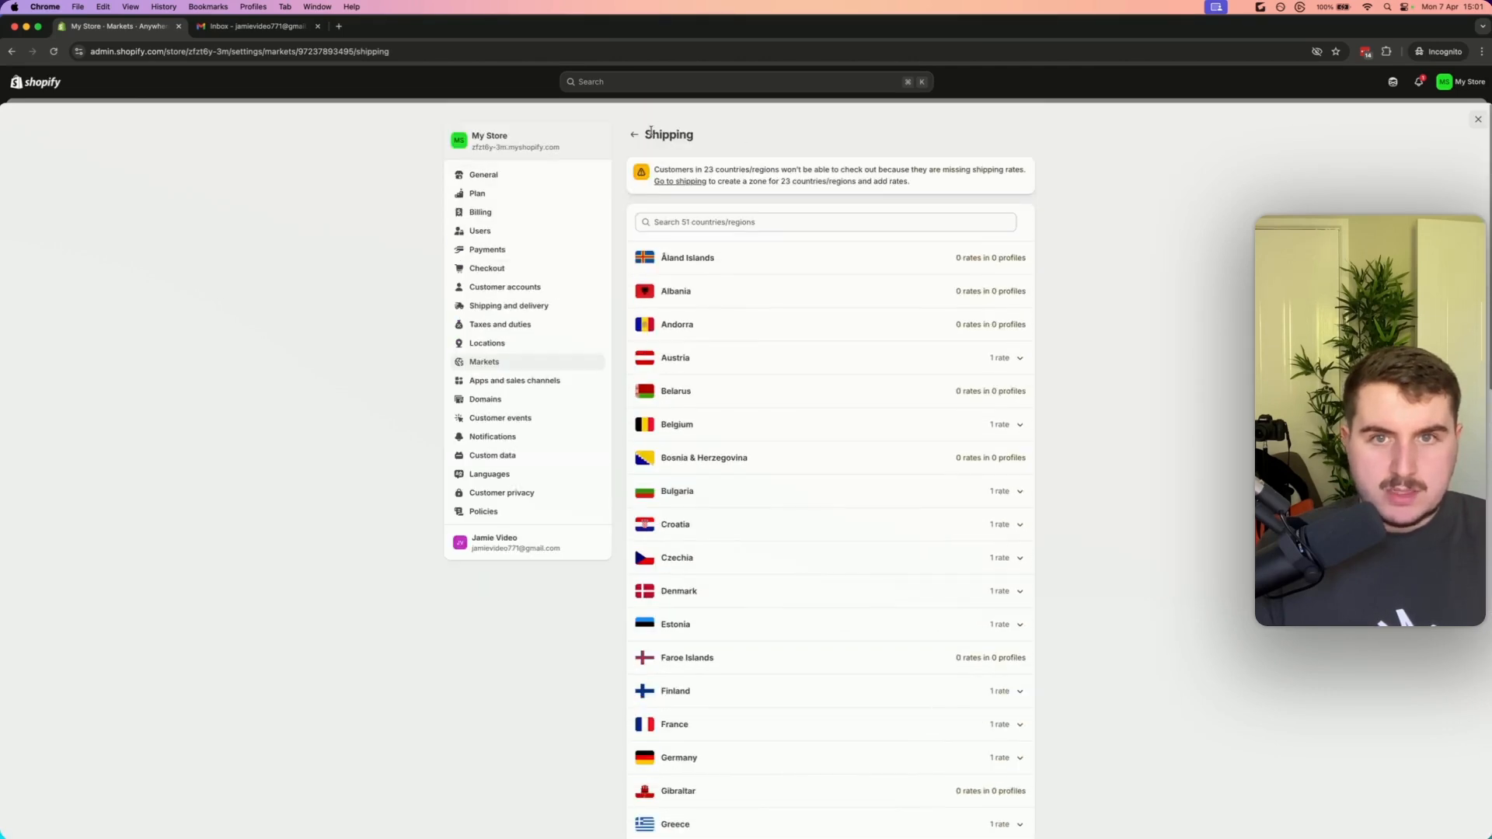
Go to the shipping and delivery settings and open the general shipping profile
click(675, 183)
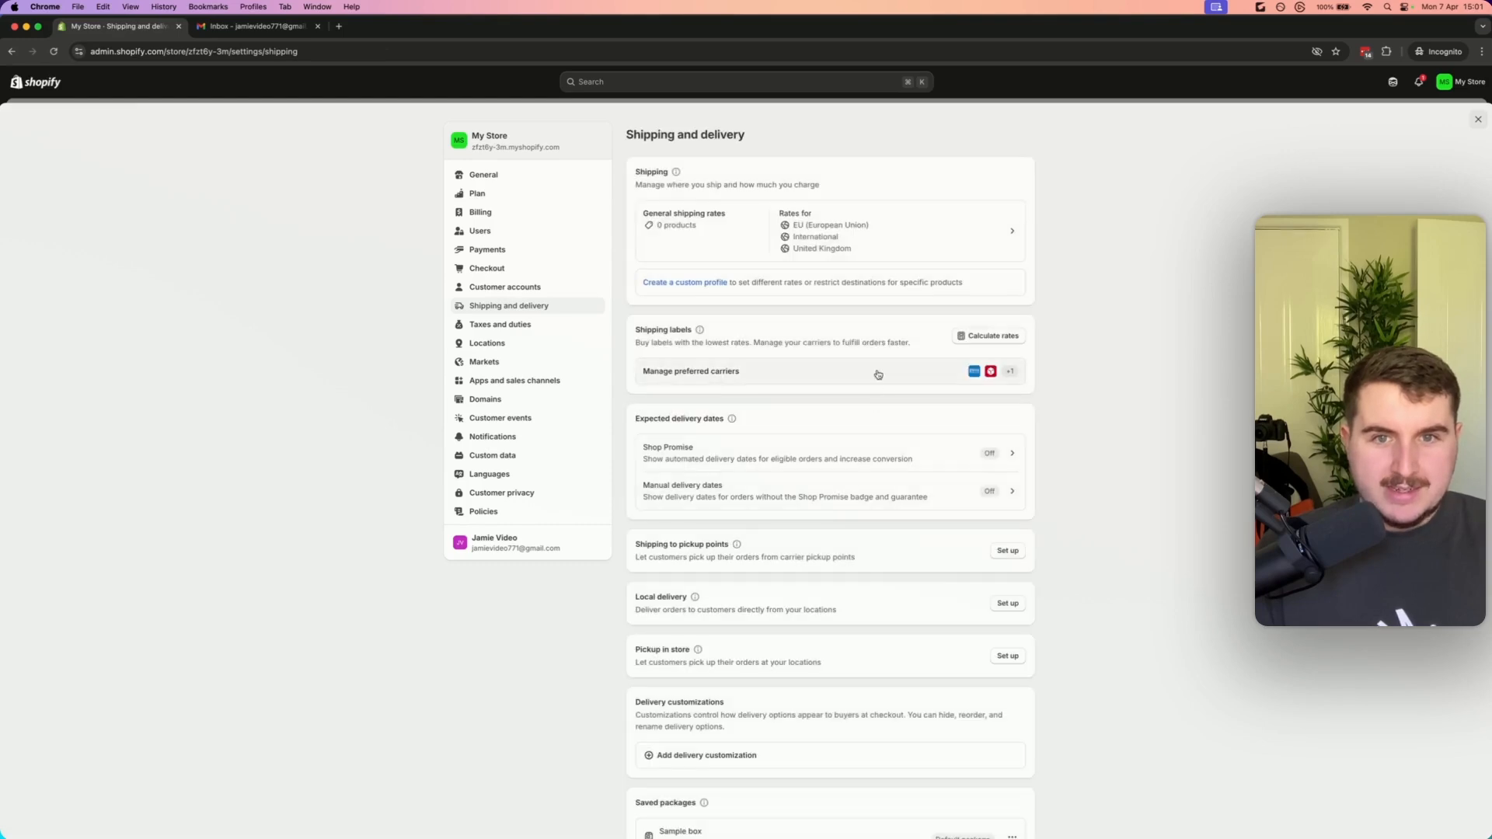
scroll(885, 439, down, 5)
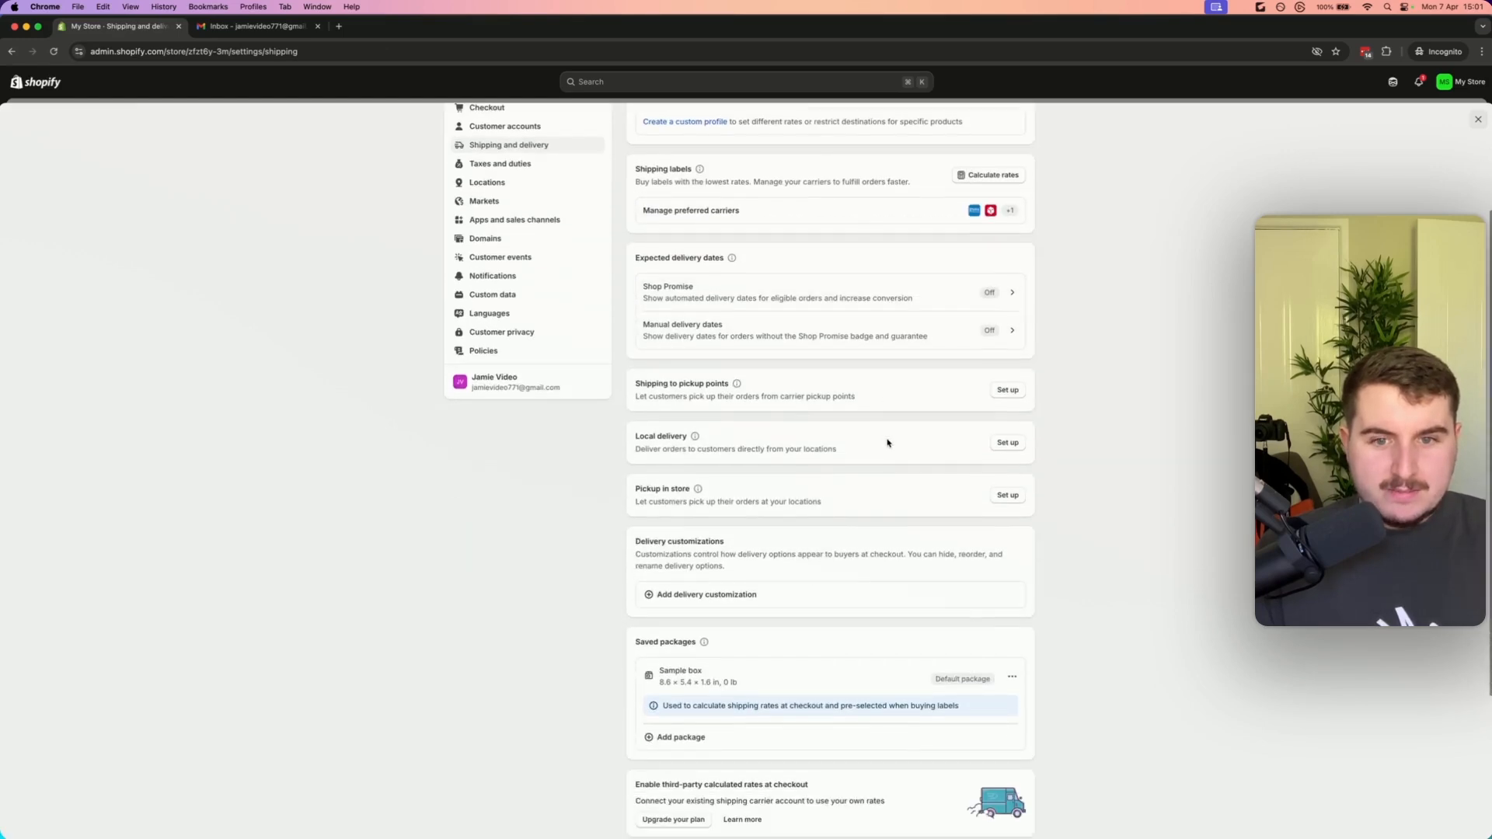
scroll(870, 497, up, 5)
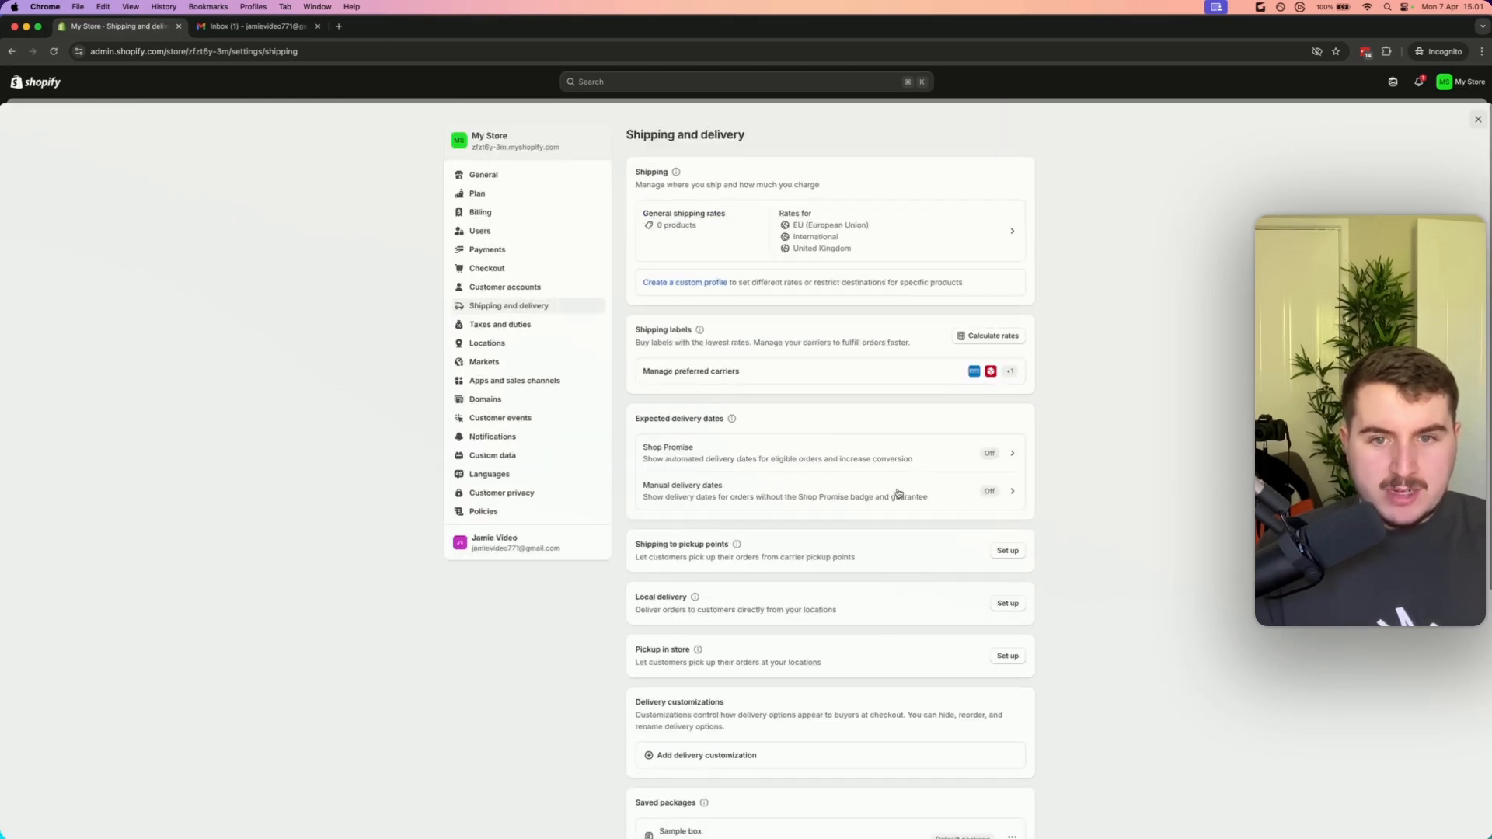
scroll(880, 539, down, 2)
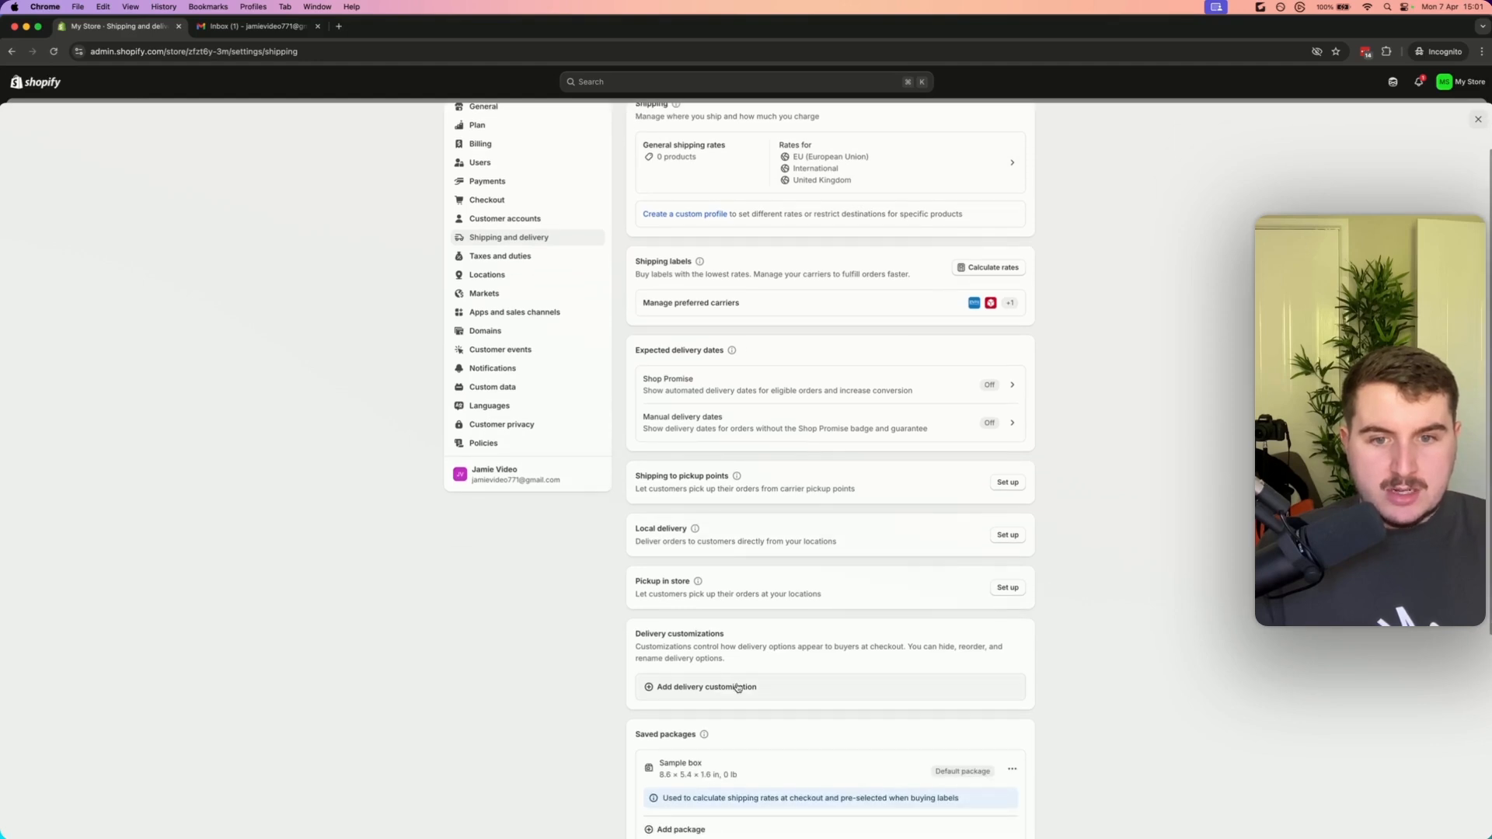
scroll(816, 505, up, 2)
click(902, 222)
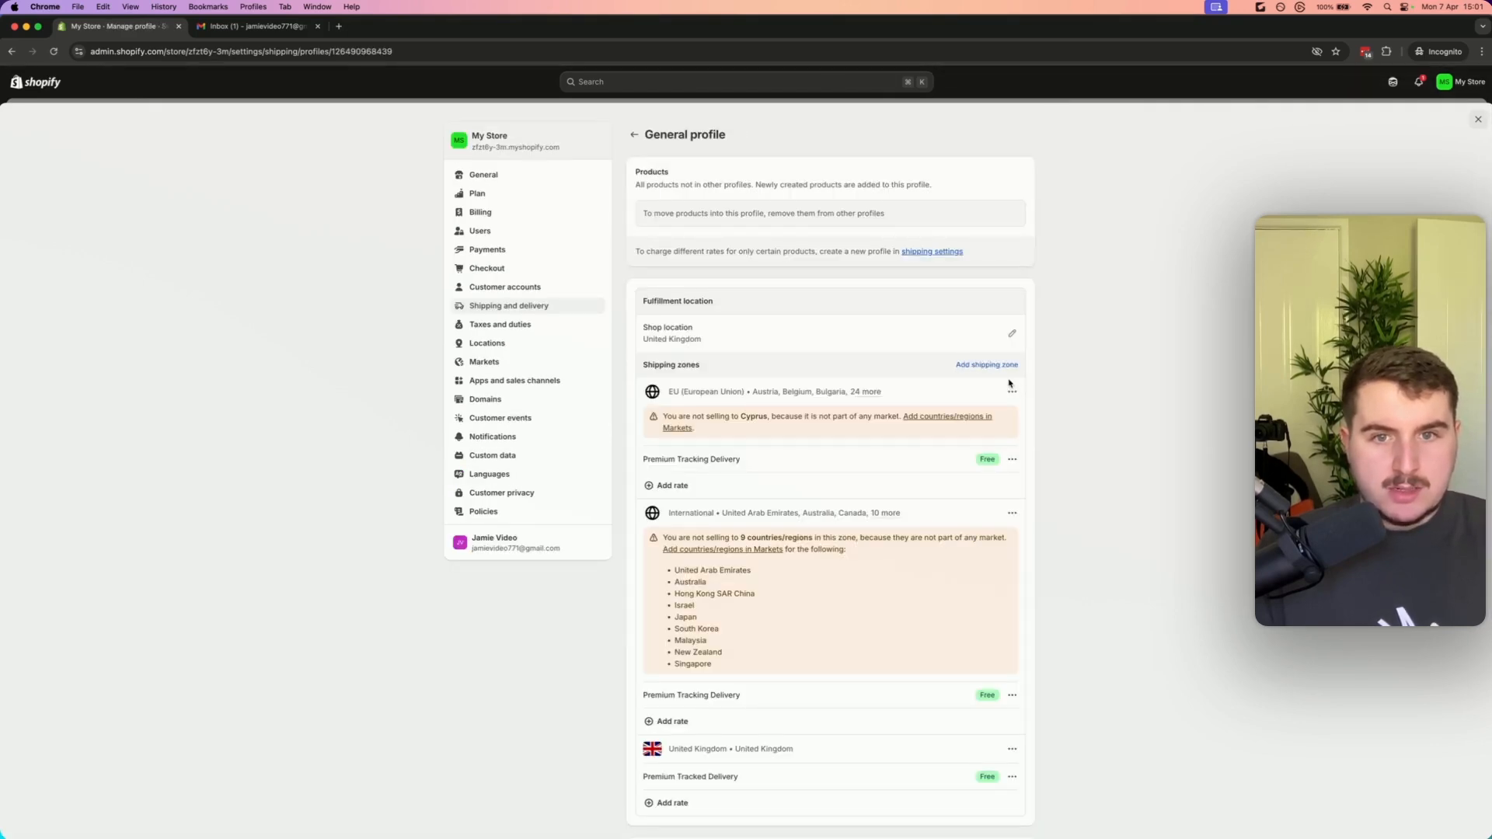
Examine which countries are available and selected in the EU shipping zone without saving changes
click(983, 365)
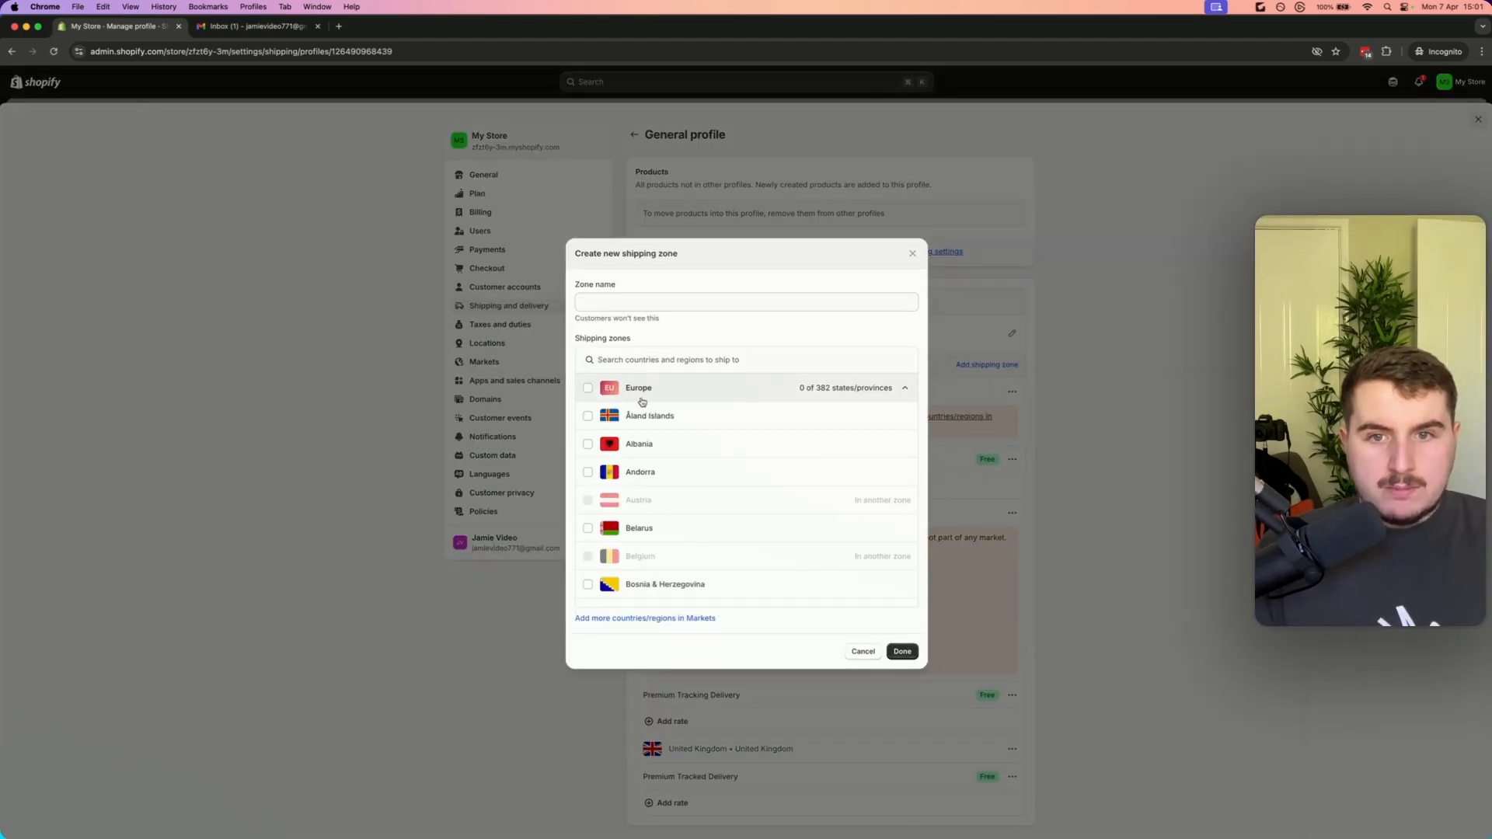
click(912, 254)
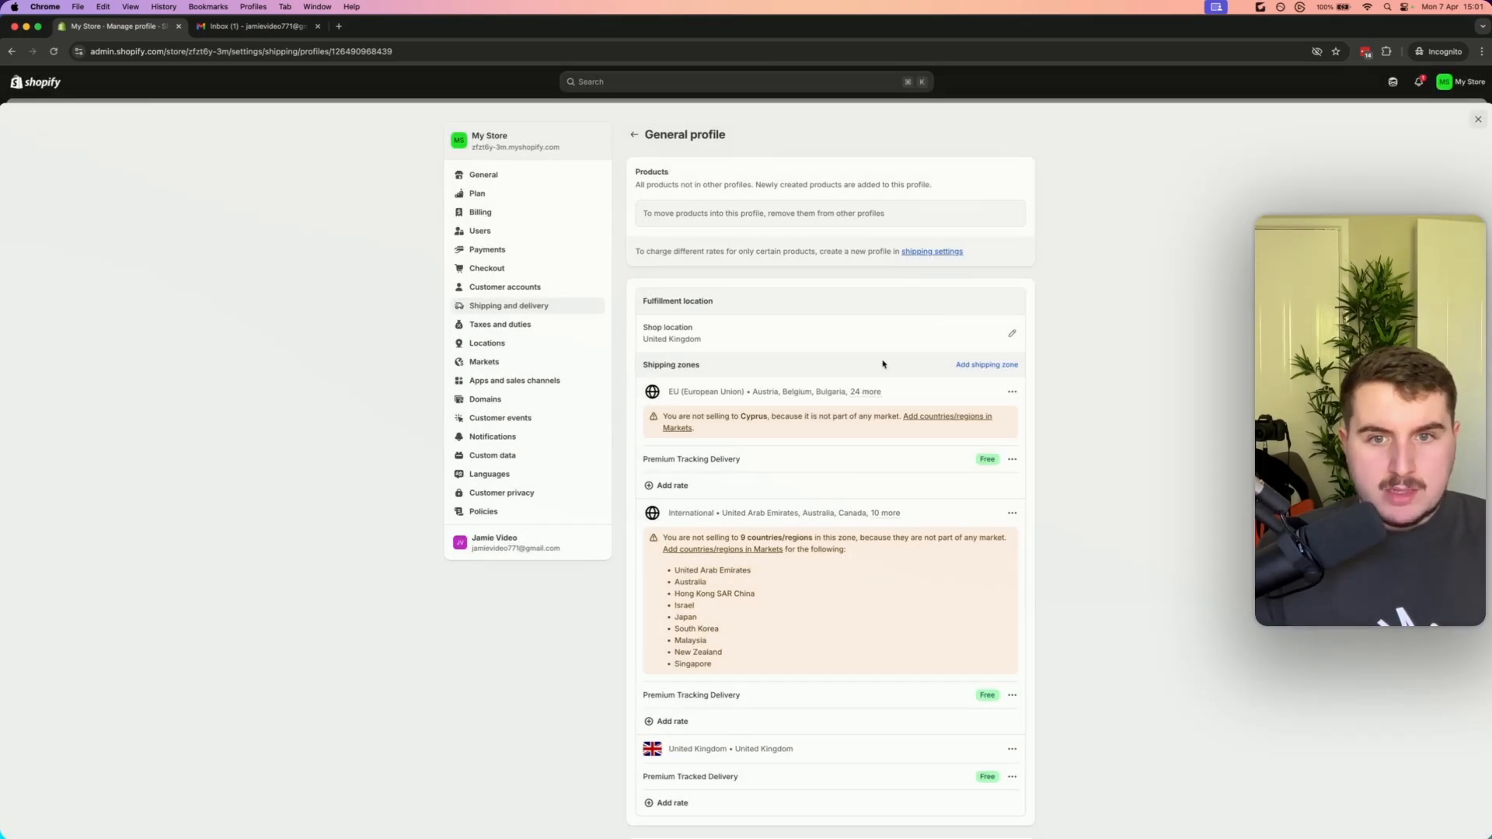
click(1012, 391)
click(993, 413)
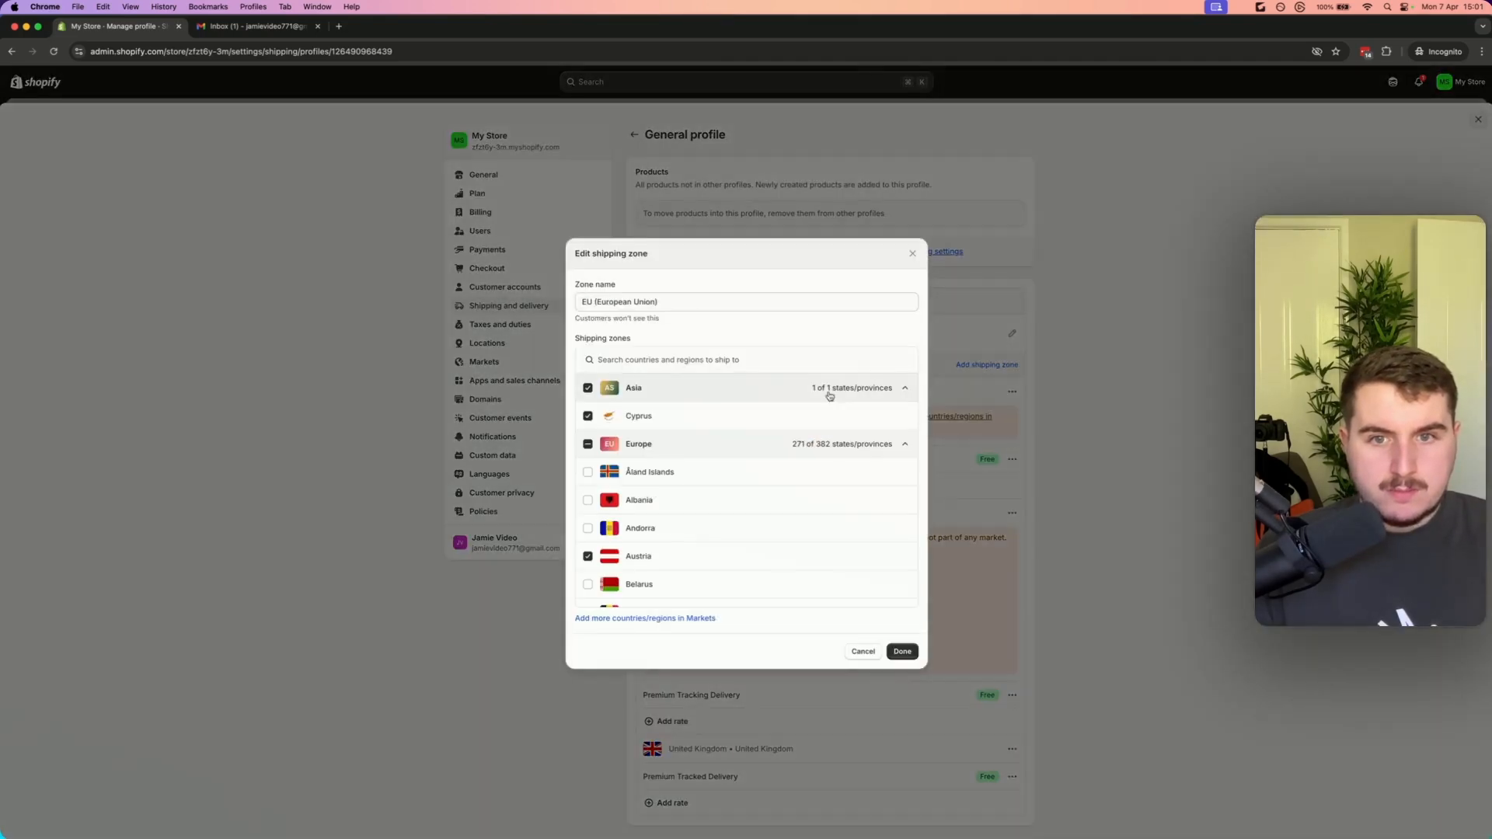
scroll(663, 536, down, 10)
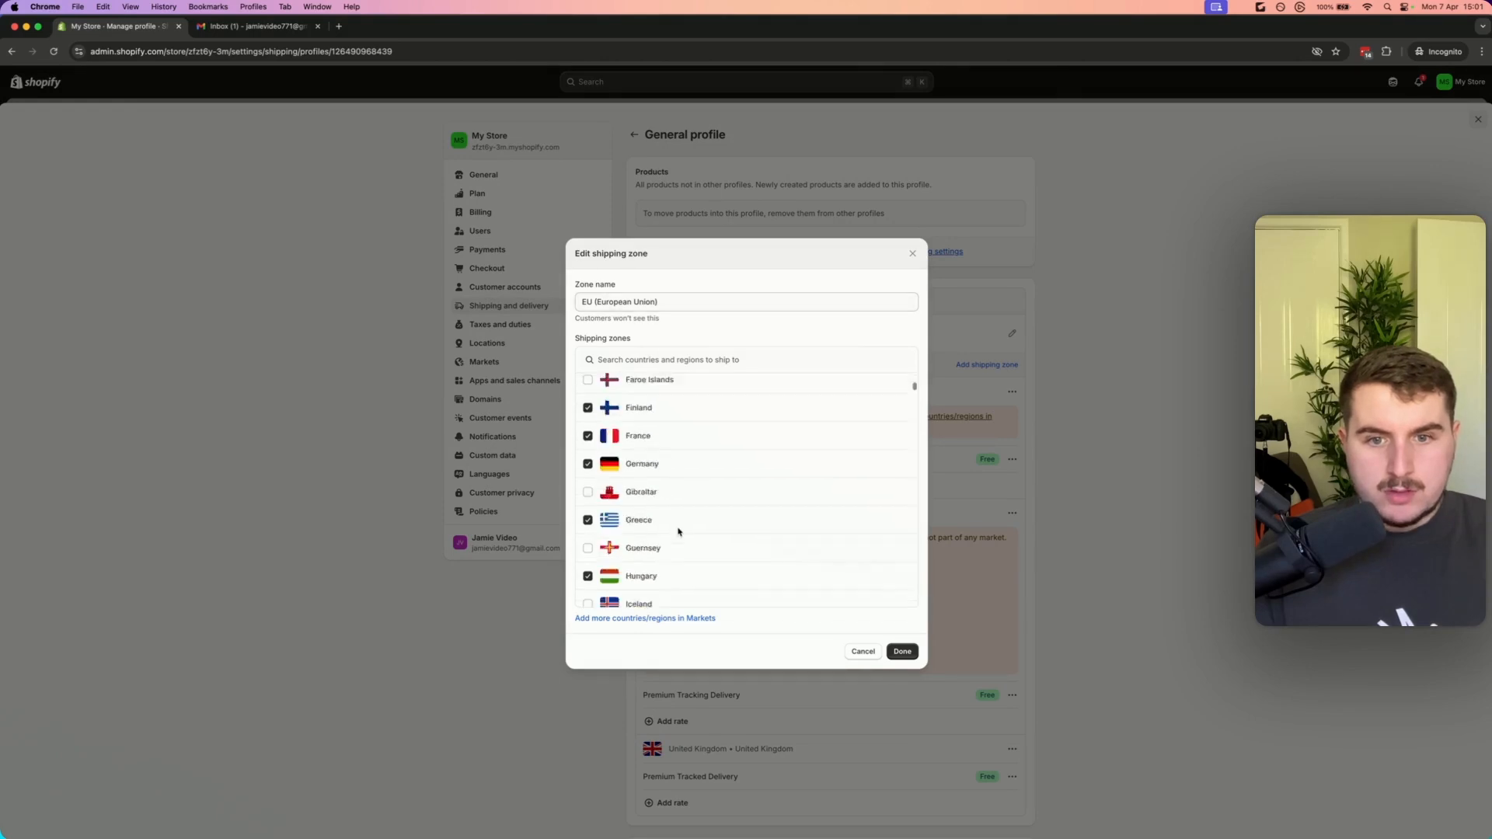
click(659, 618)
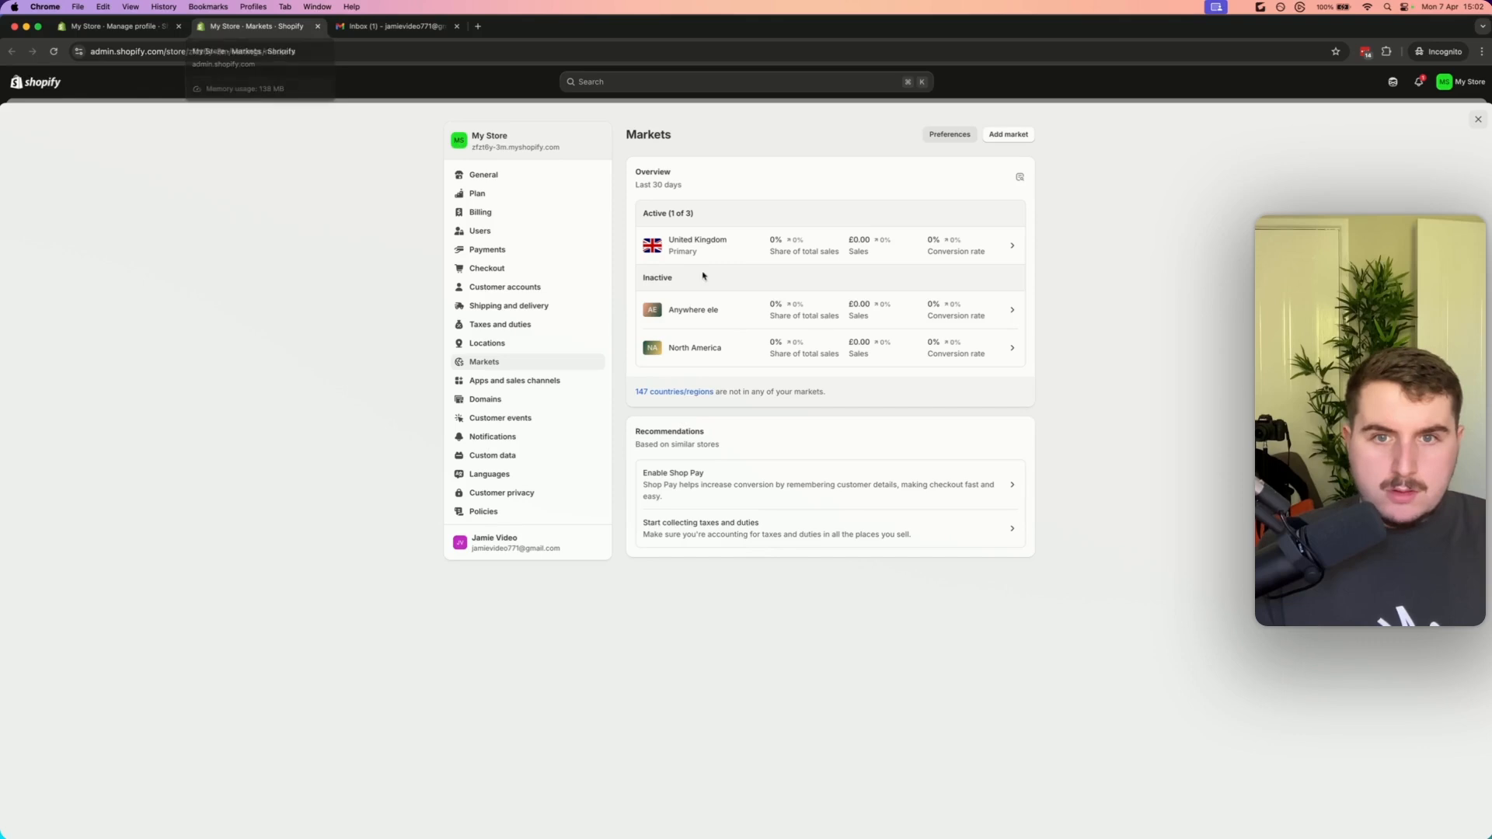
click(318, 27)
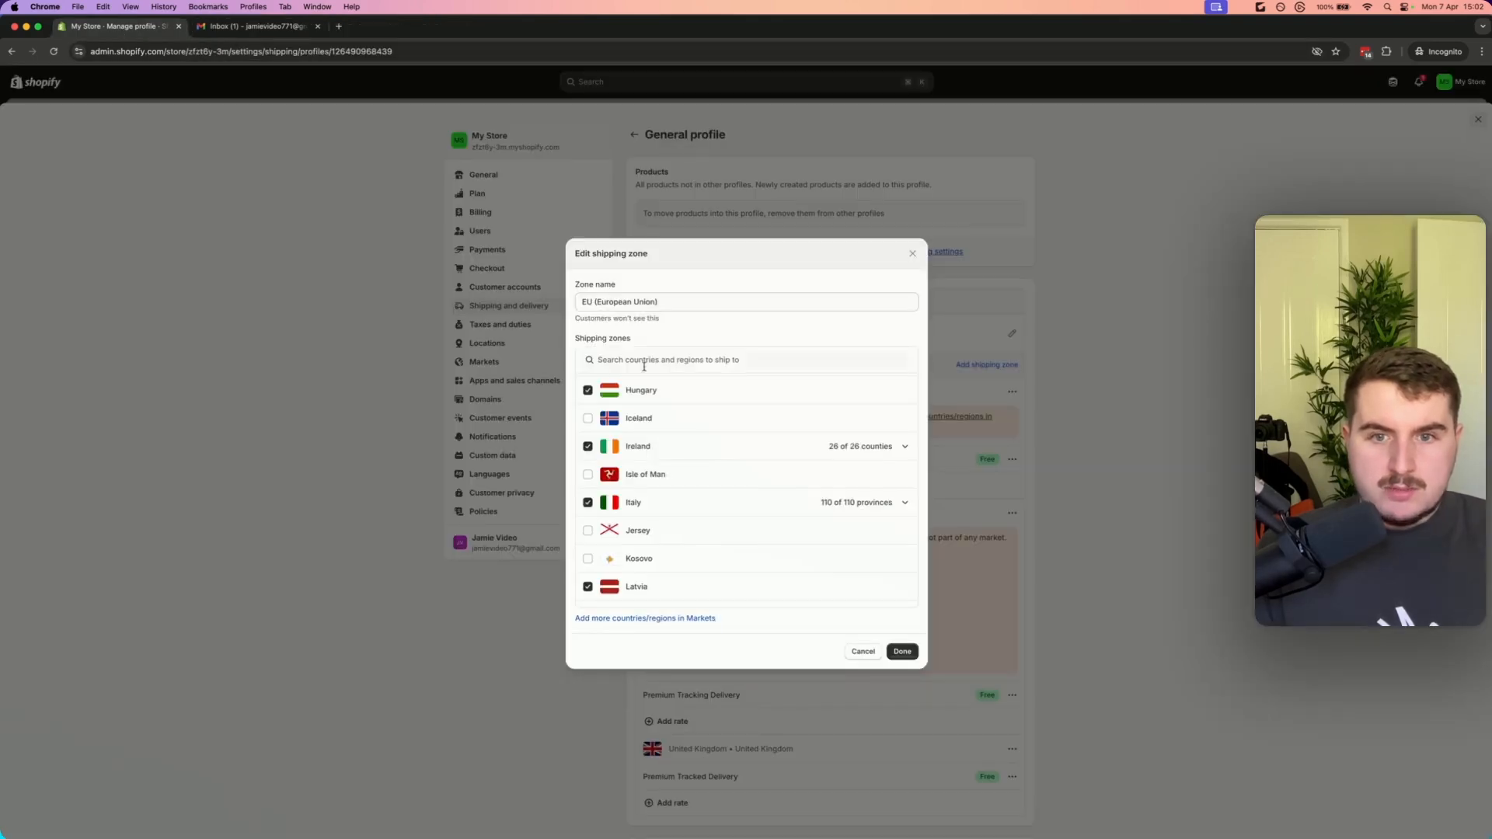
drag(914, 403, 914, 435)
scroll(908, 438, down, 5)
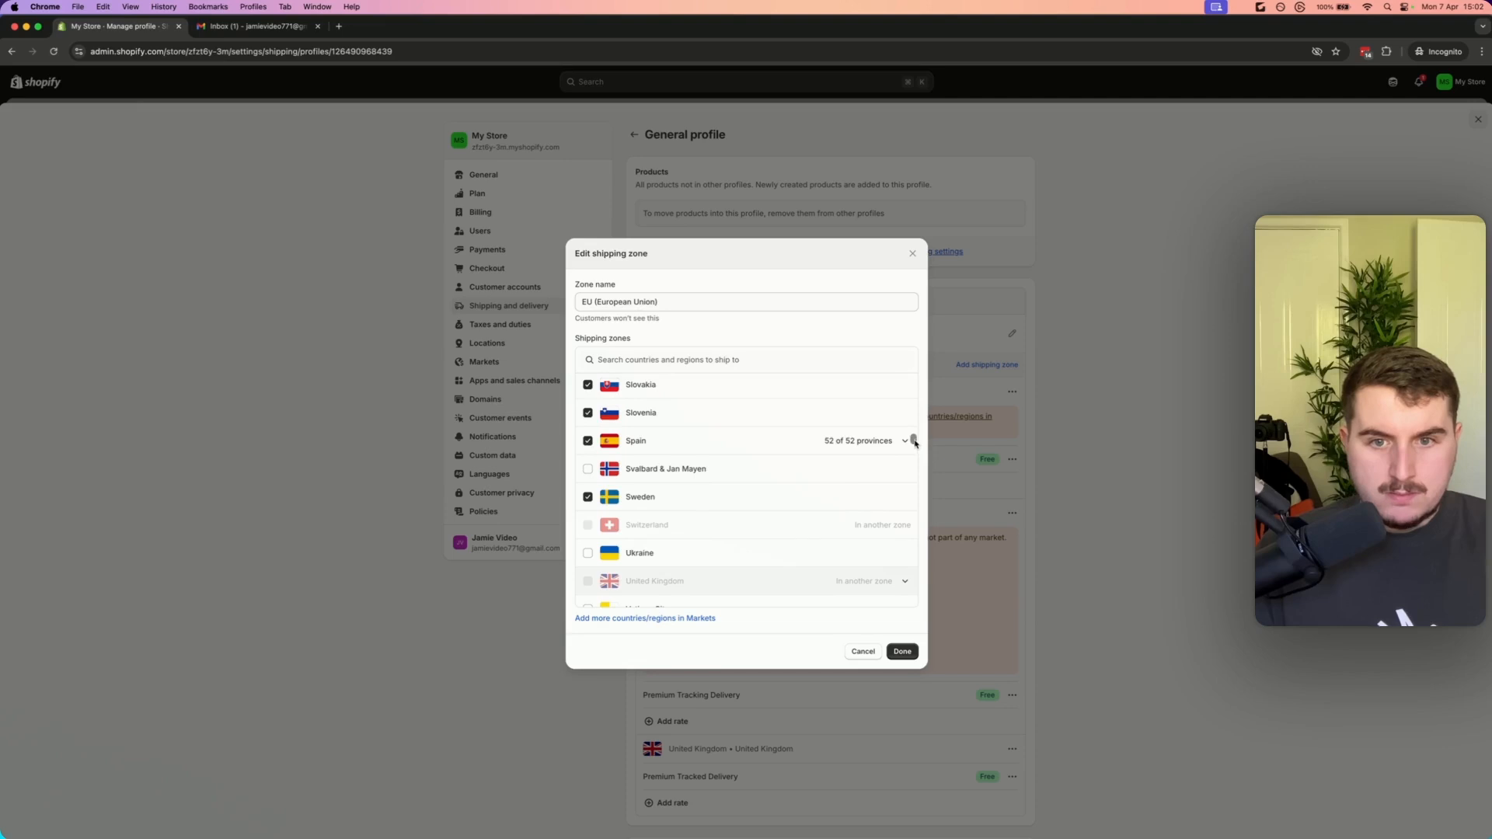
scroll(823, 502, down, 10)
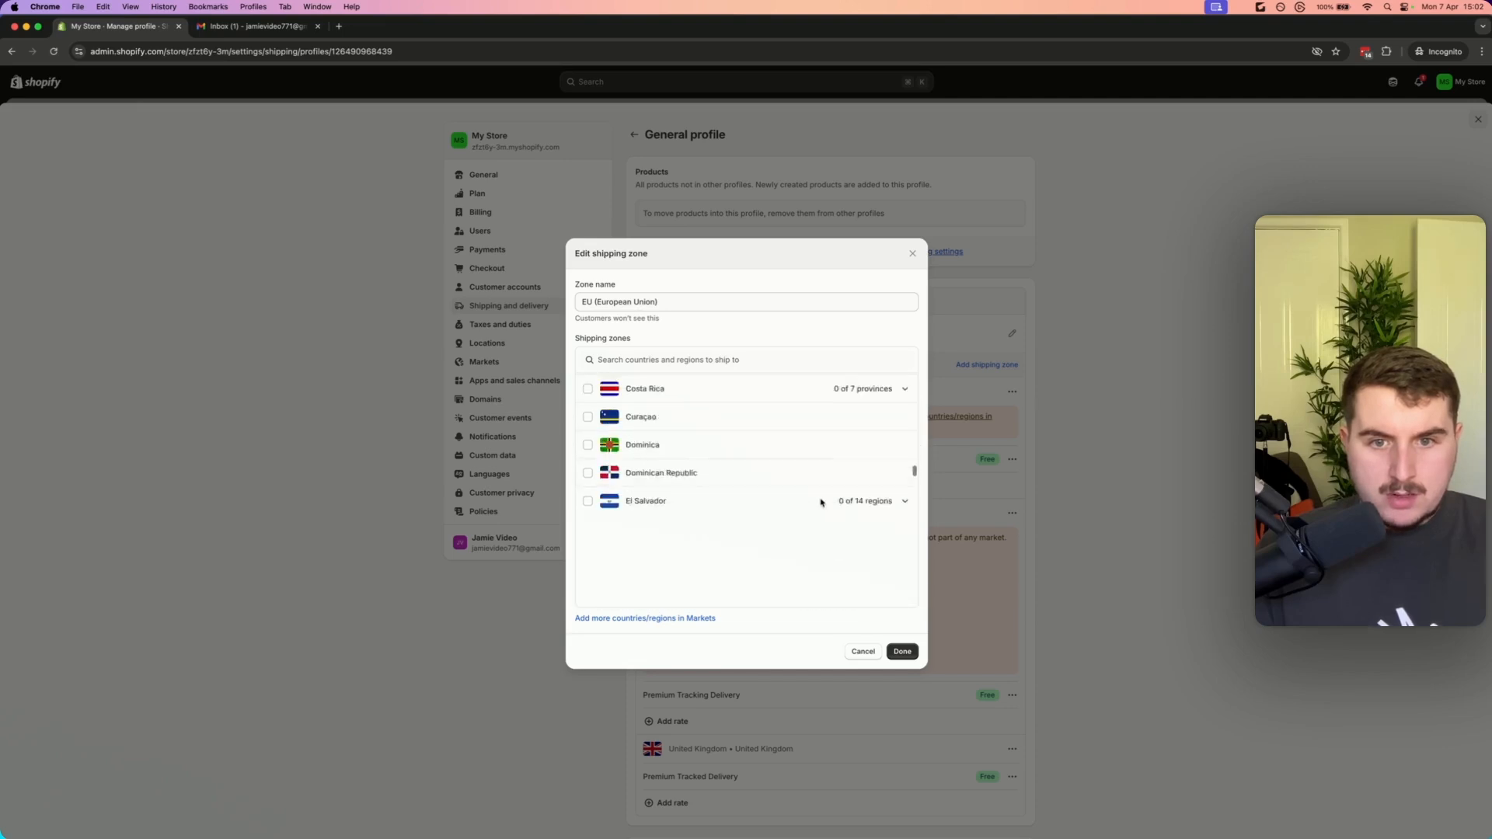
click(913, 253)
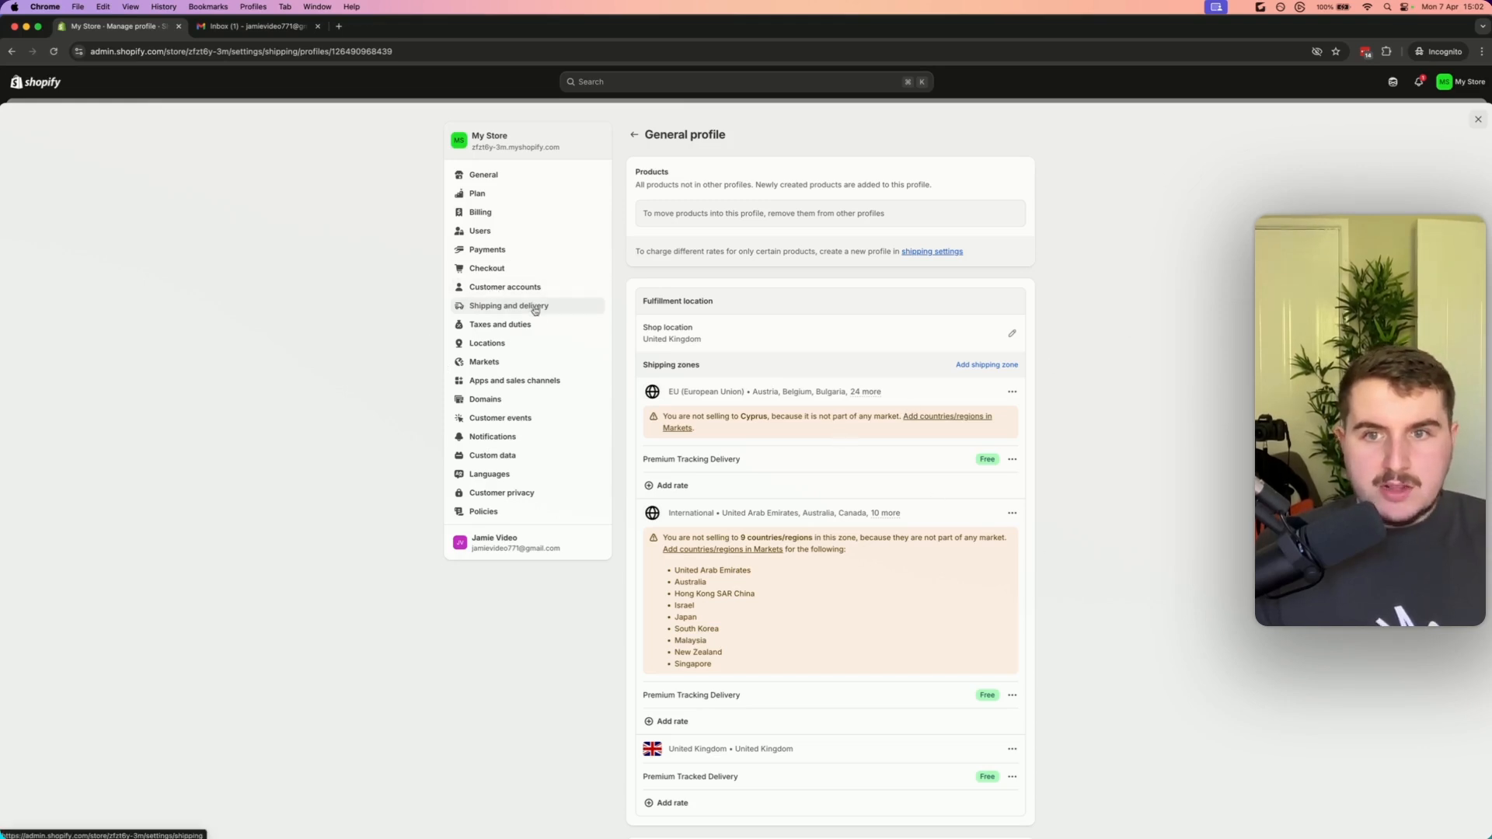
Open the return and refund policy and insert the policy template text
click(506, 344)
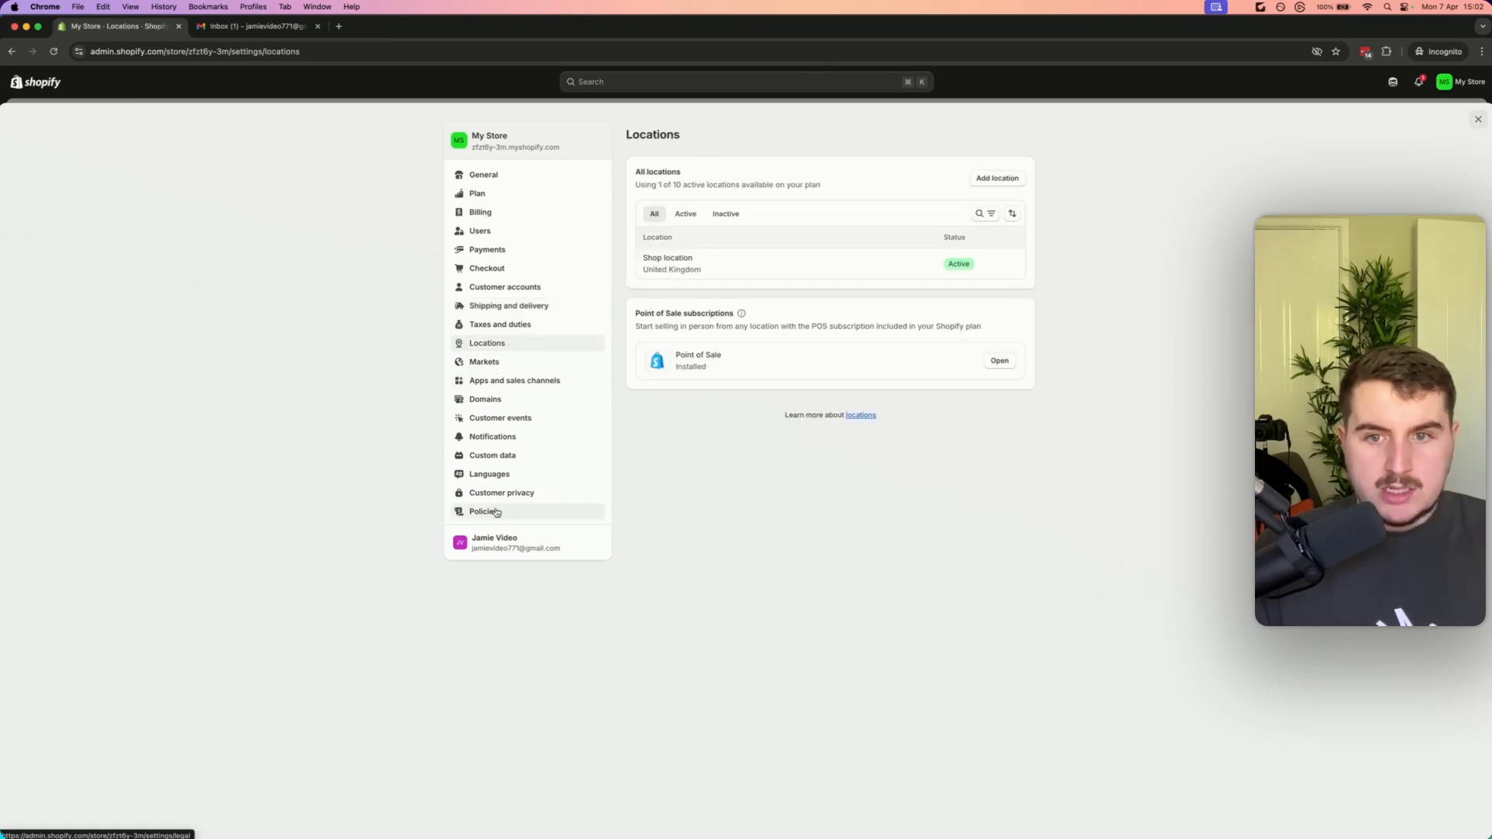
click(498, 512)
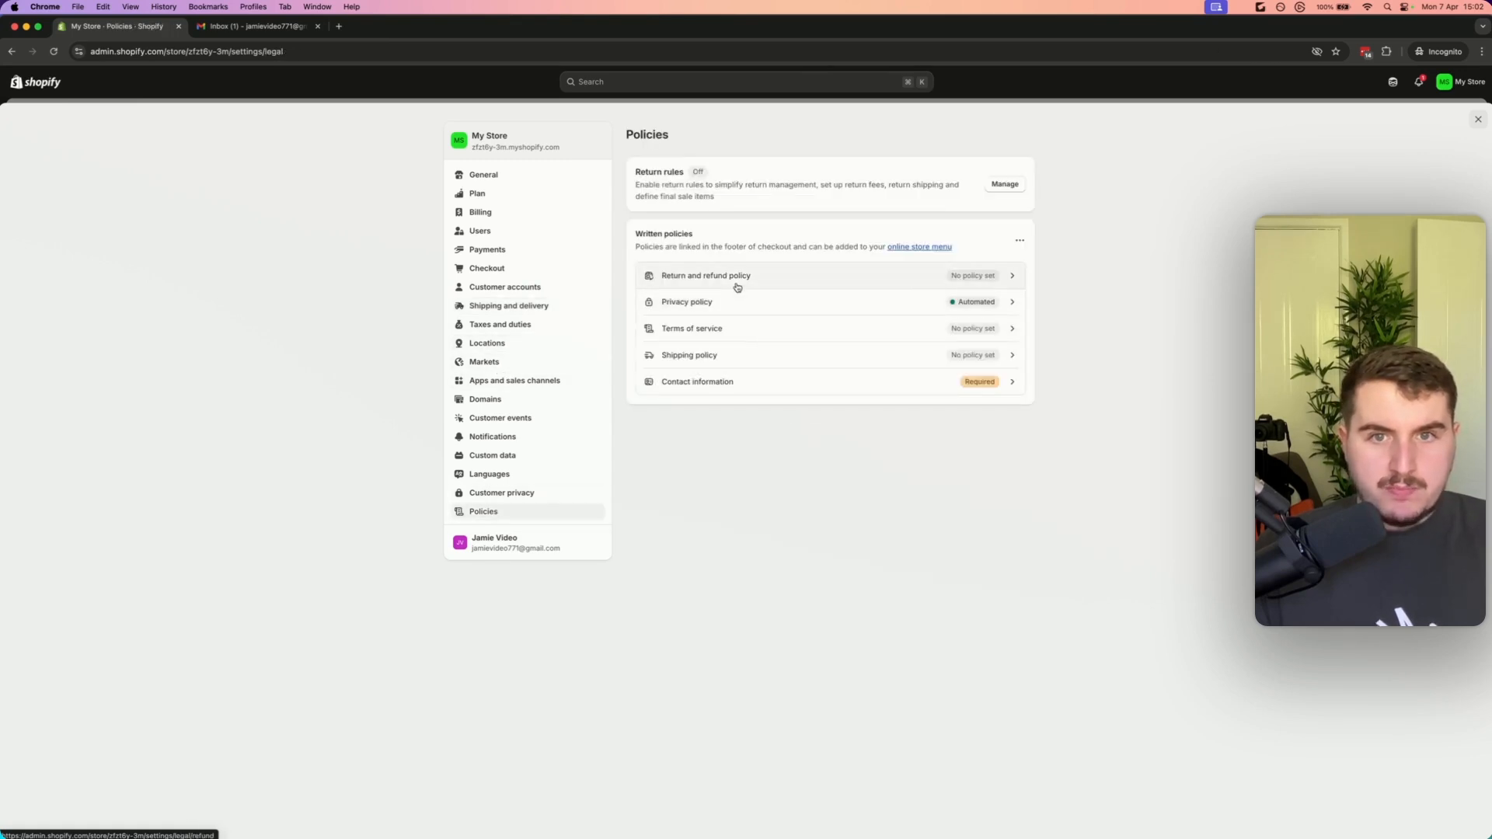
click(839, 277)
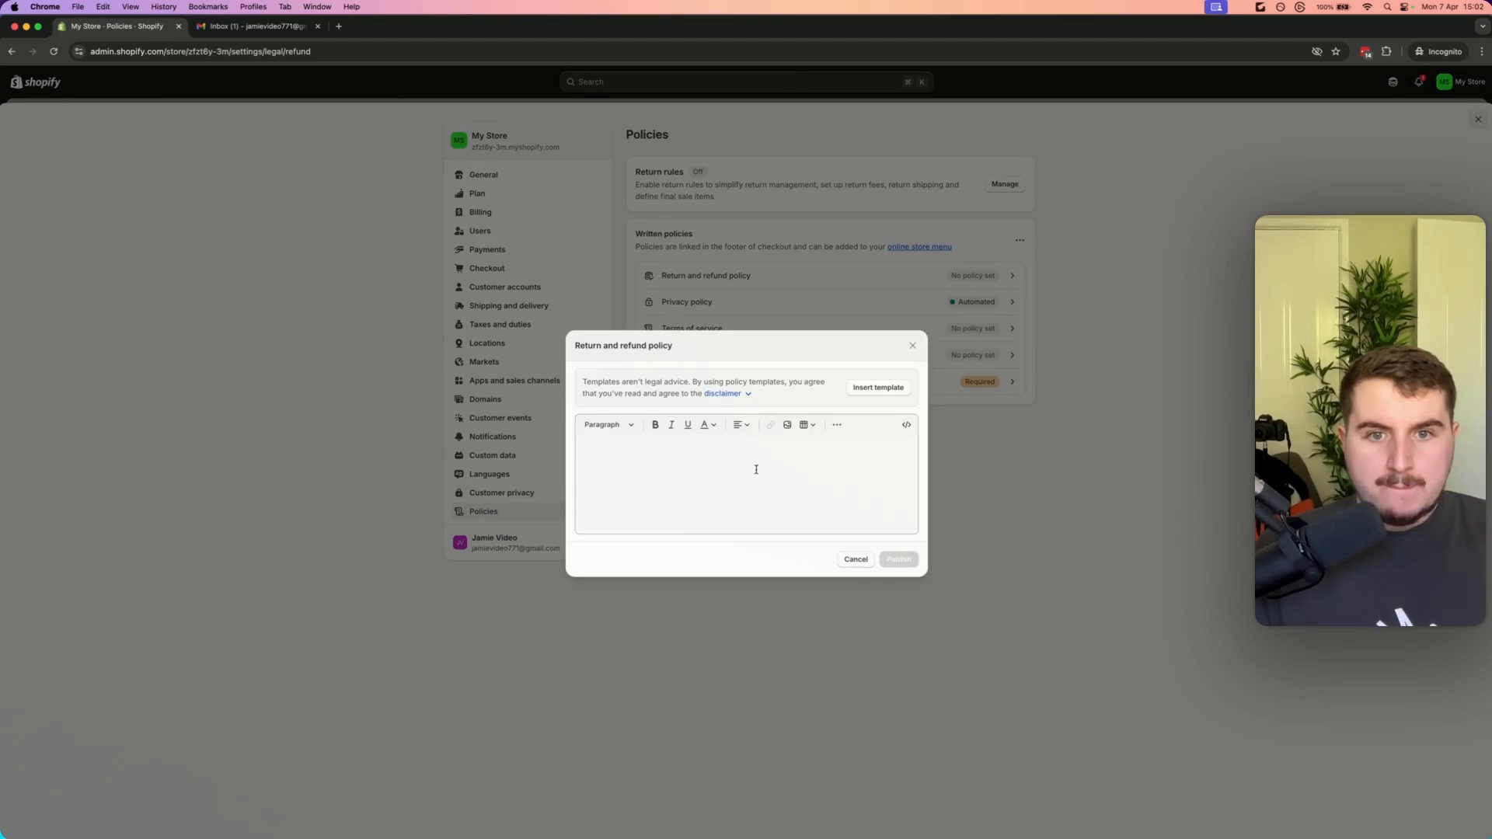
click(877, 386)
scroll(746, 458, up, 10)
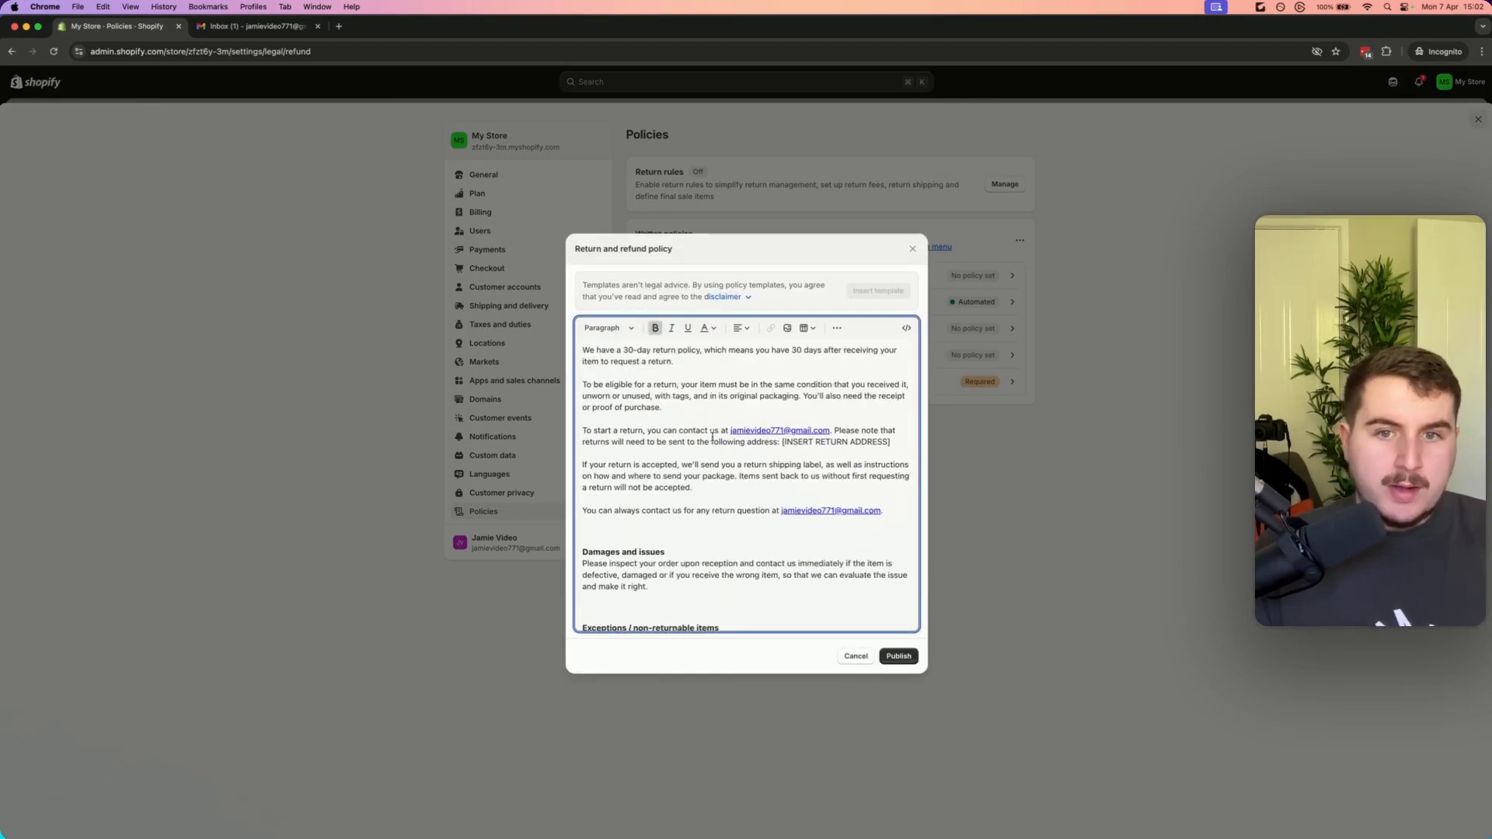
In the return and refund policy, replace the contact e-mail in the 'To start a return' paragraph with the brand's generic contact address
scroll(772, 428, down, 10)
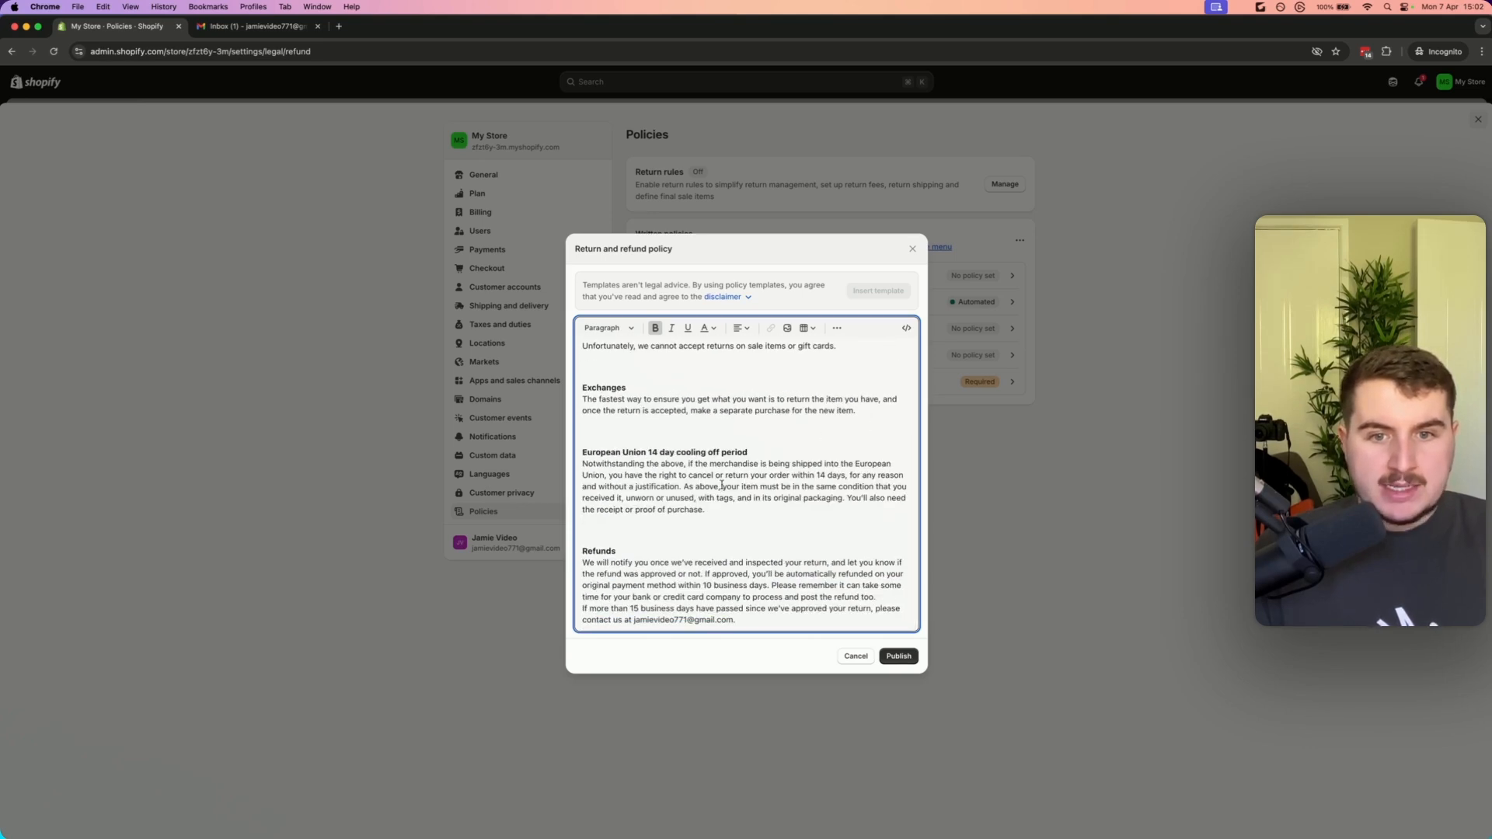
scroll(753, 532, up, 10)
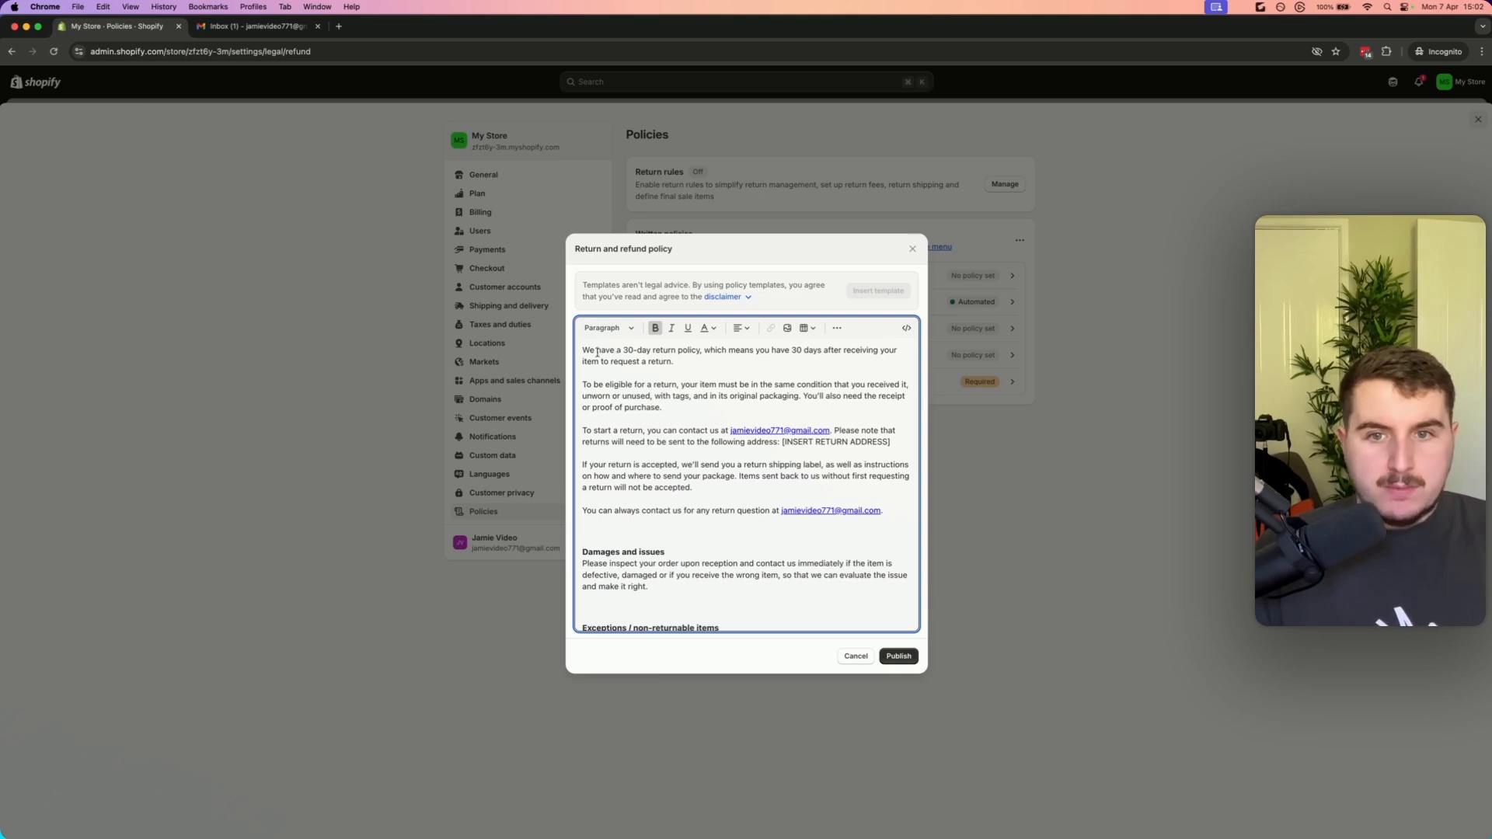
drag(595, 350, 753, 350)
click(754, 351)
drag(588, 385, 732, 431)
click(774, 395)
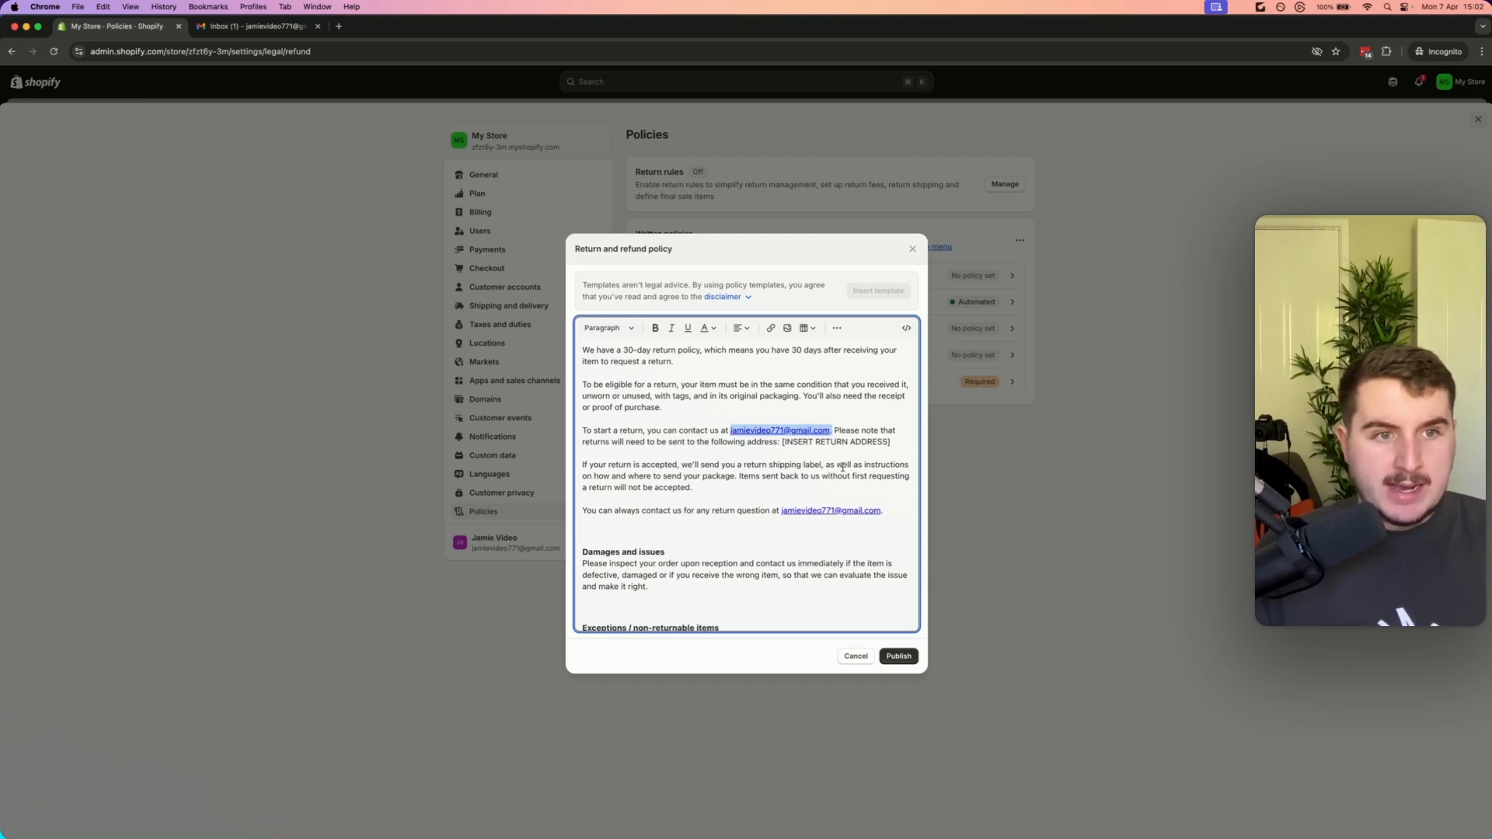
key(BackSpace)
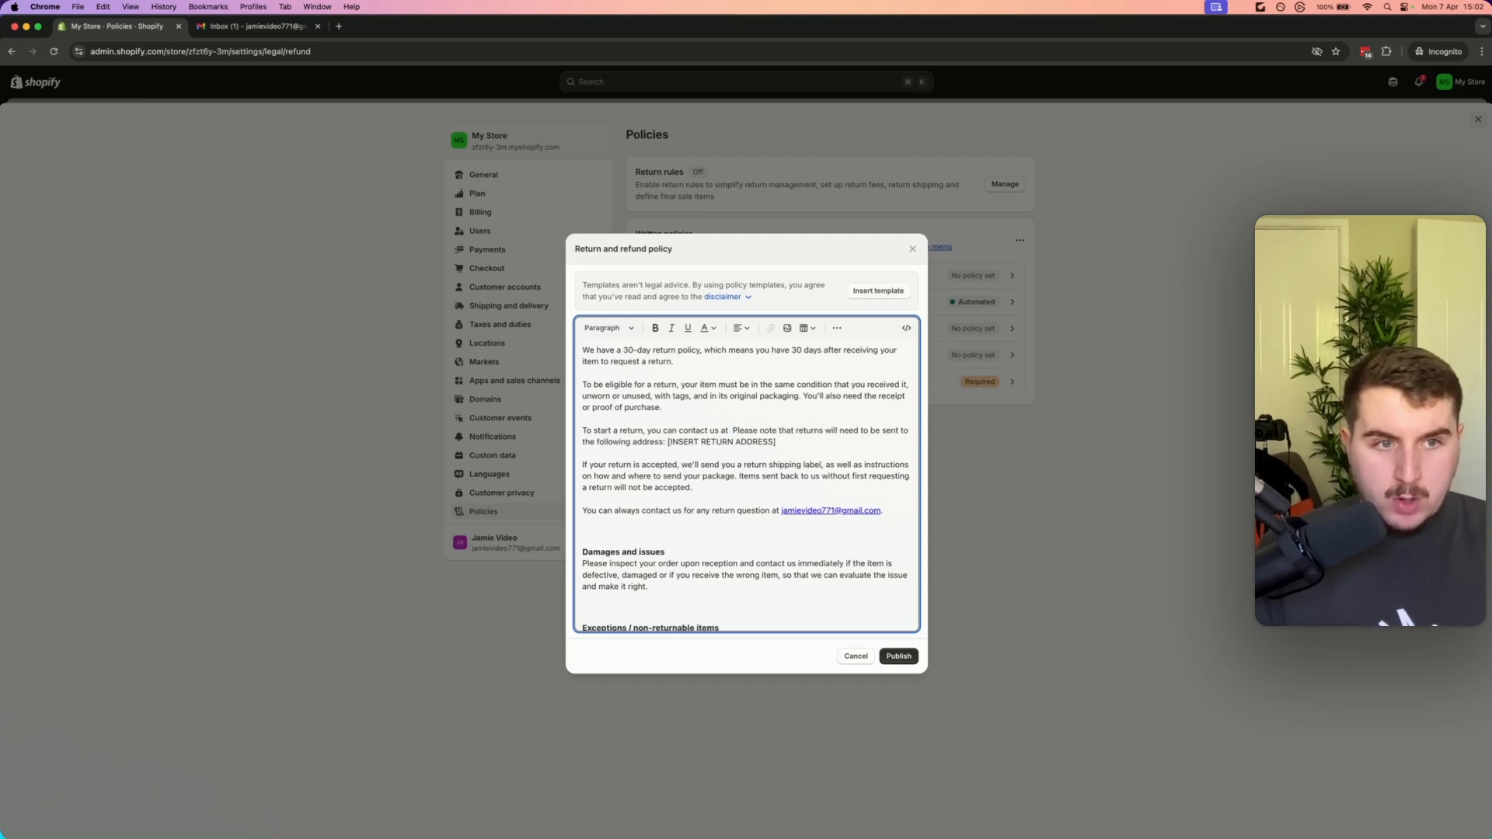
text(suppor)
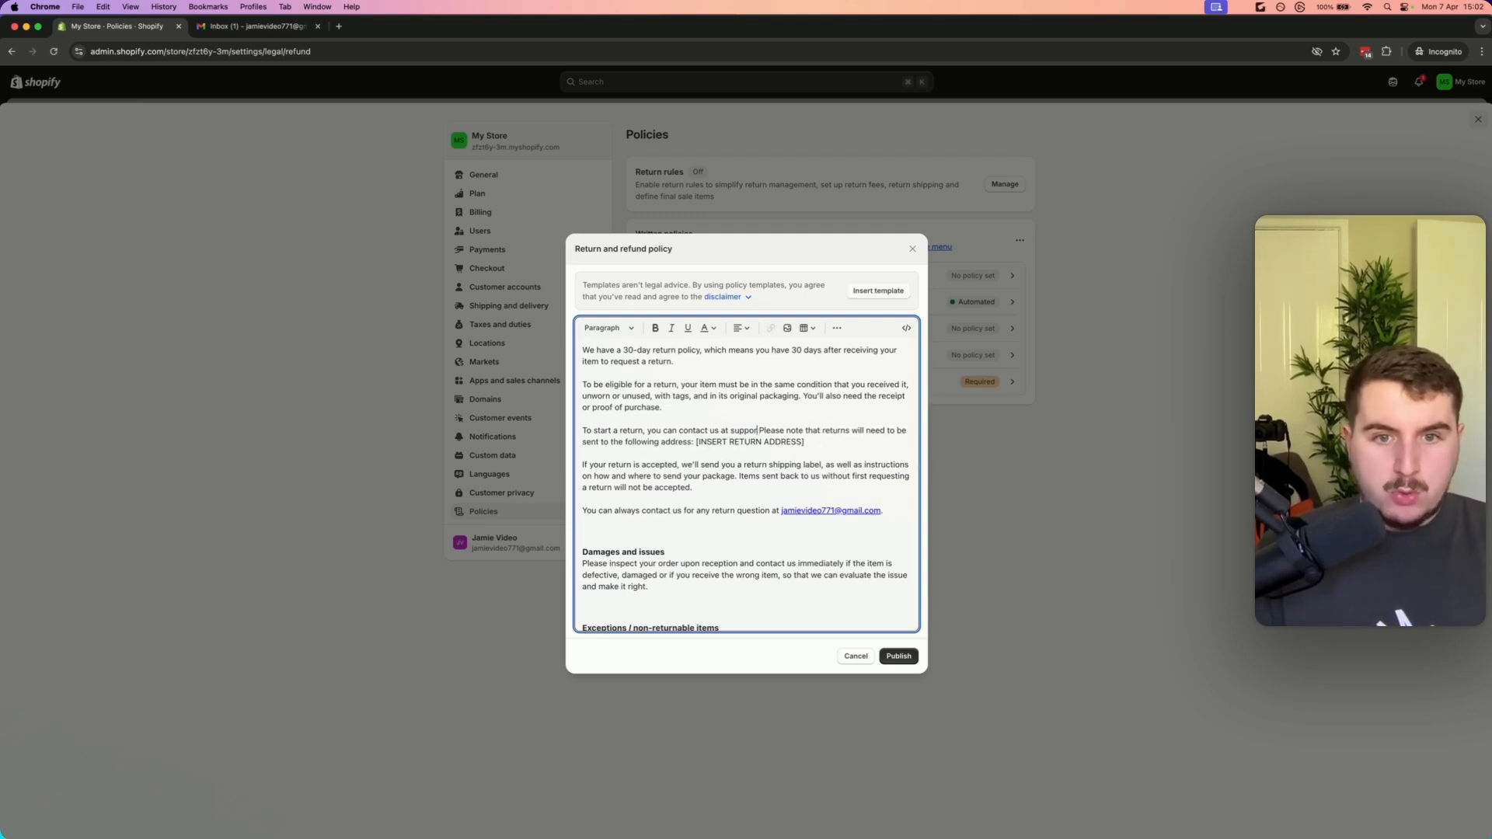
key(BackSpace)
key(BackSpace)
key(BackSpace)
text(cont)
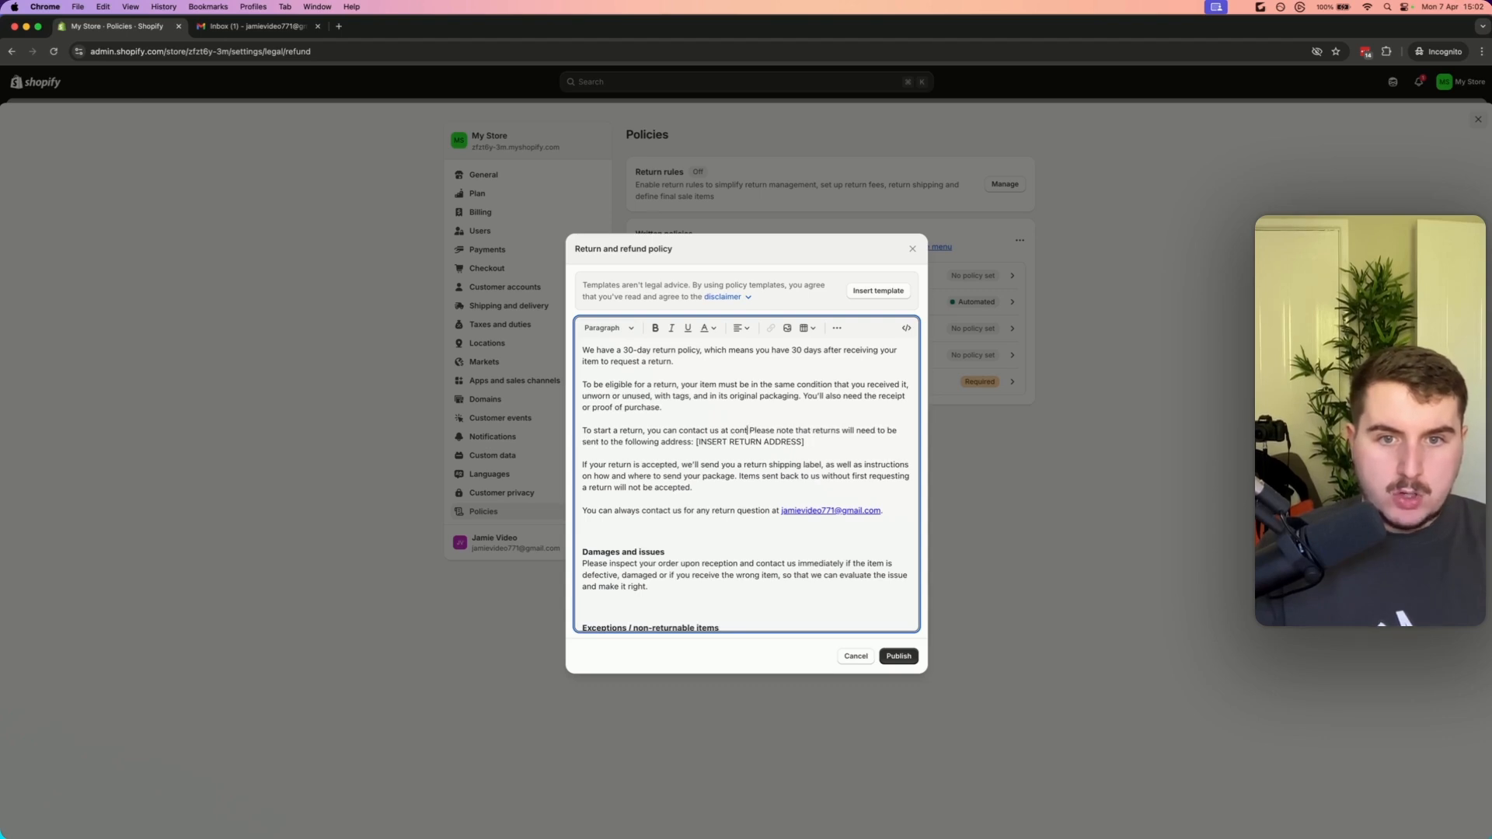
text(act)
key(BackSpace)
key(BackSpace)
key(BackSpace)
key(BackSpace)
key(BackSpace)
key(BackSpace)
key(BackSpace)
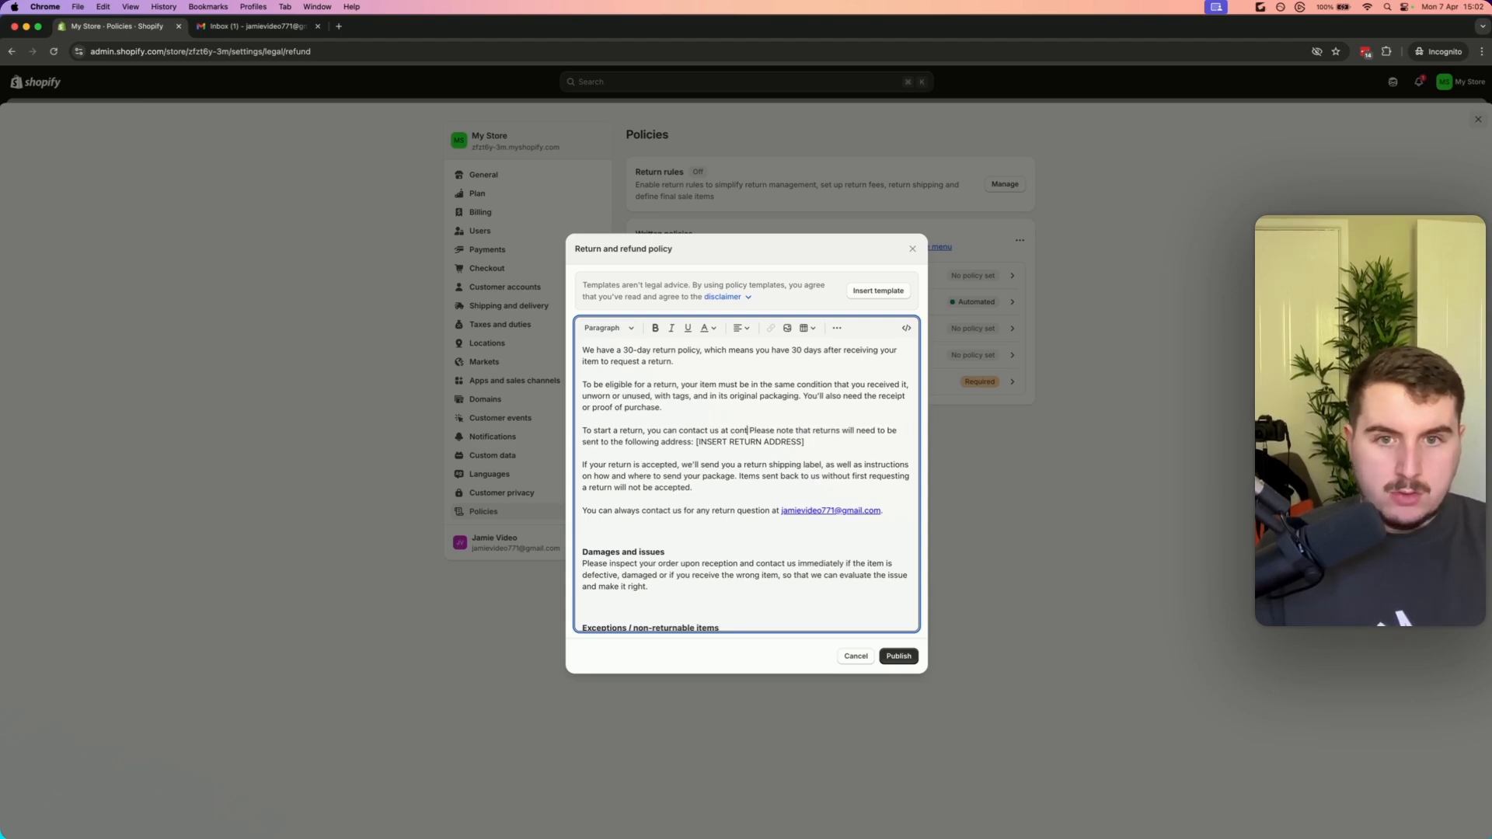
text(hi)
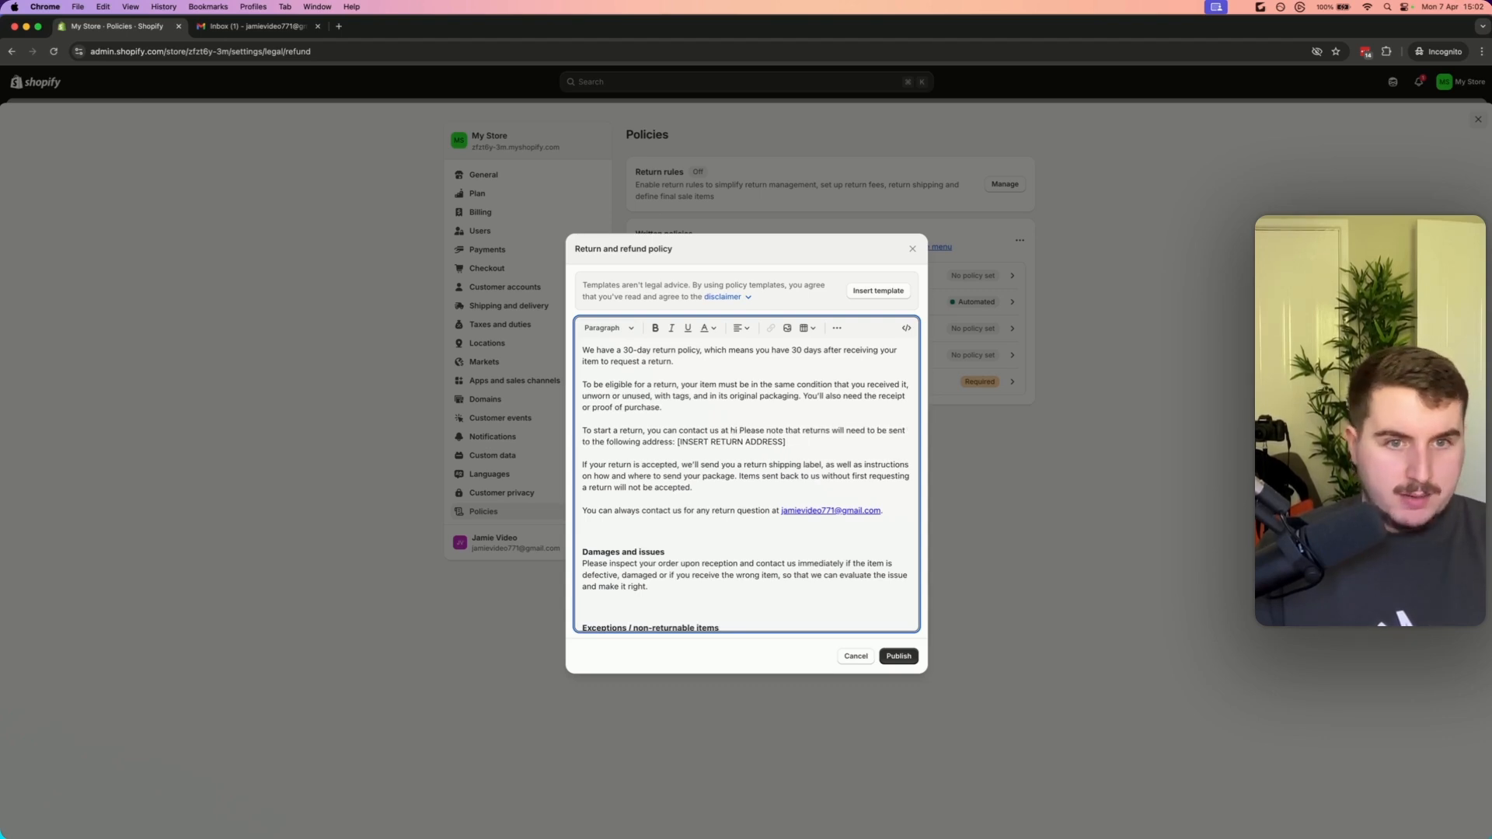
text(@)
text(brandname,com)
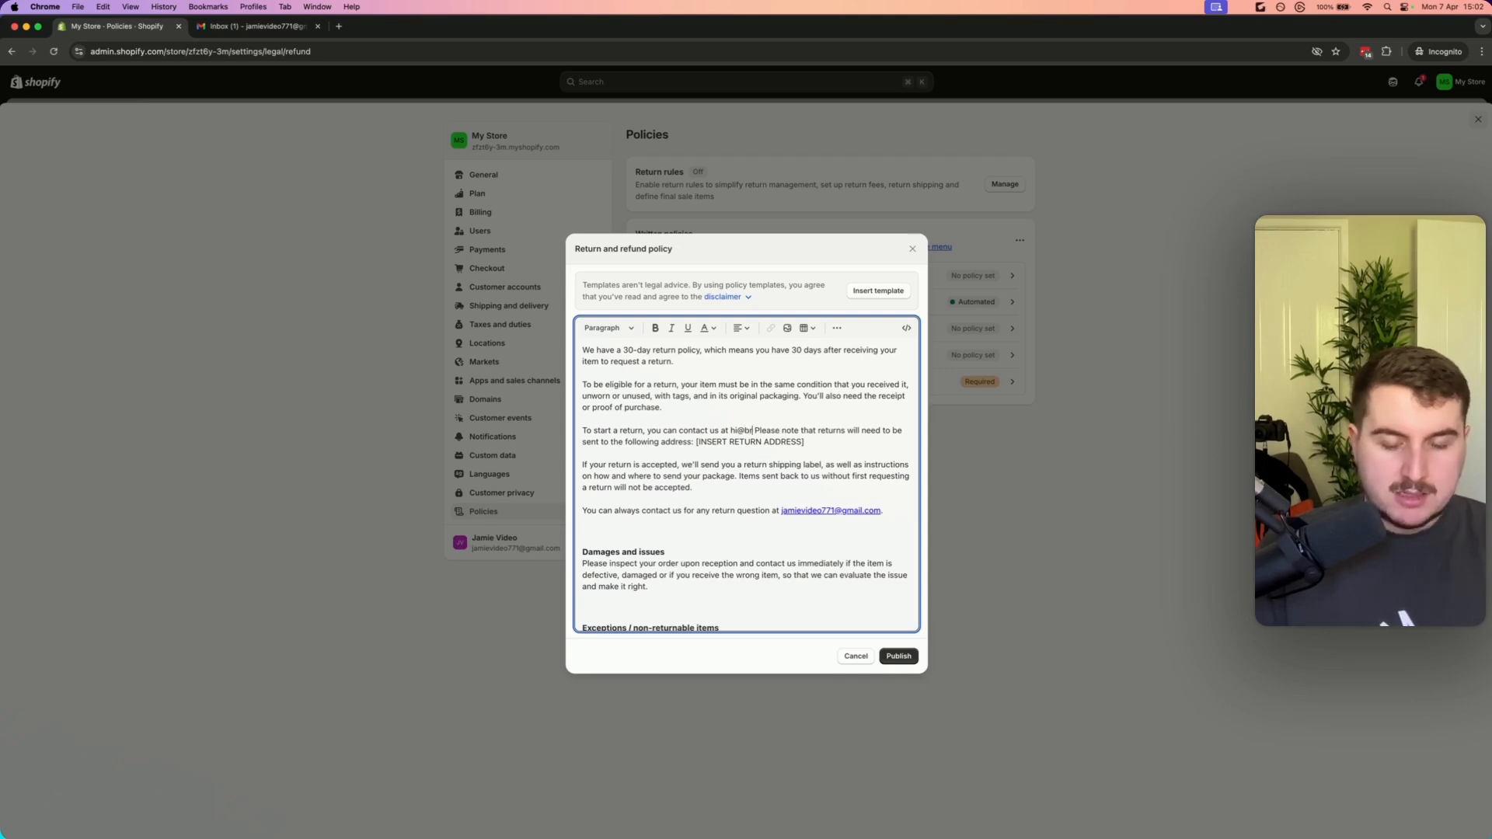
key(BackSpace)
key(BackSpace)
key(BackSpace)
key(BackSpace)
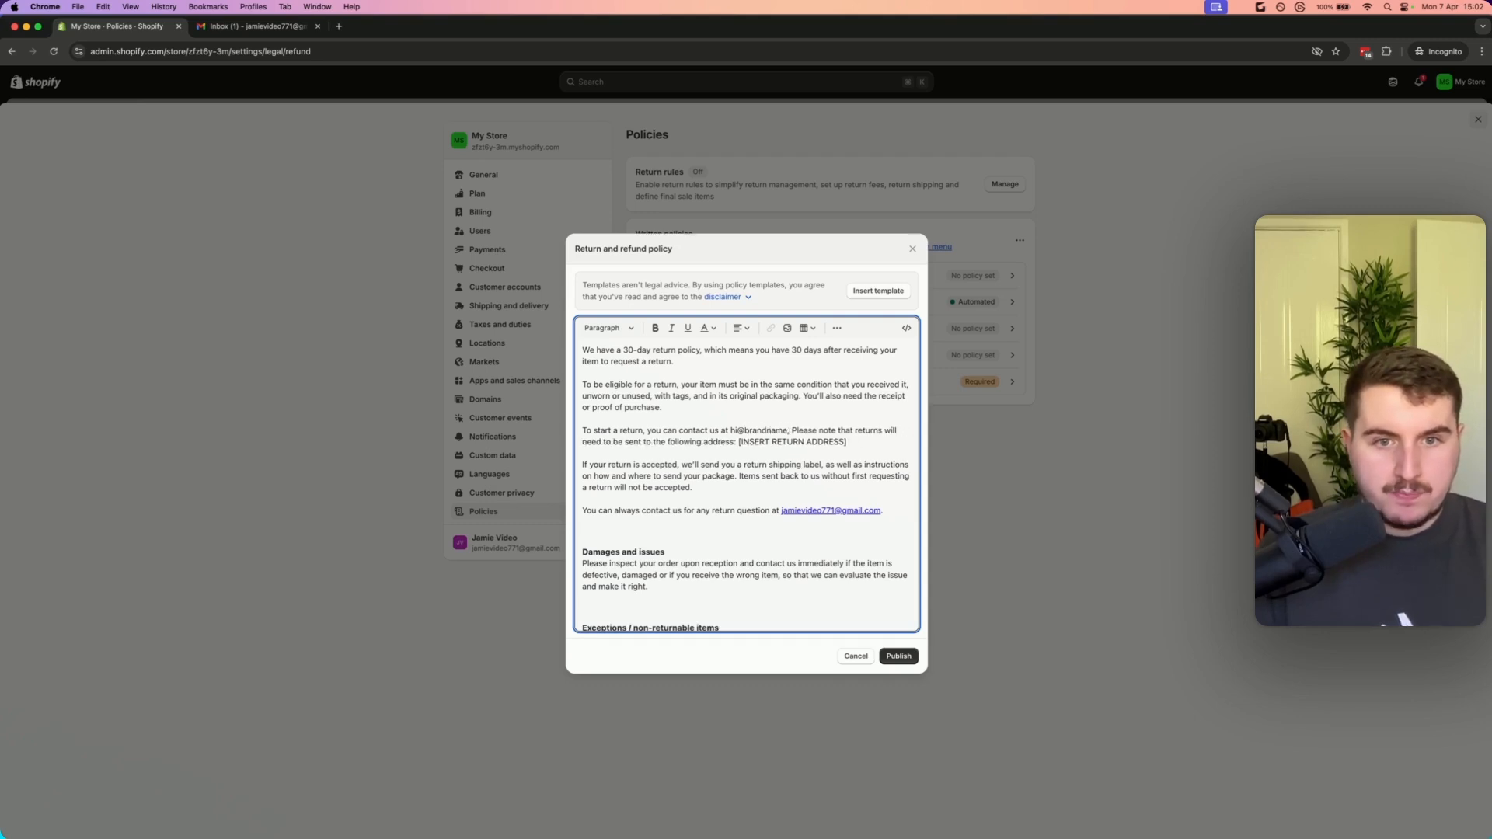
text(.com)
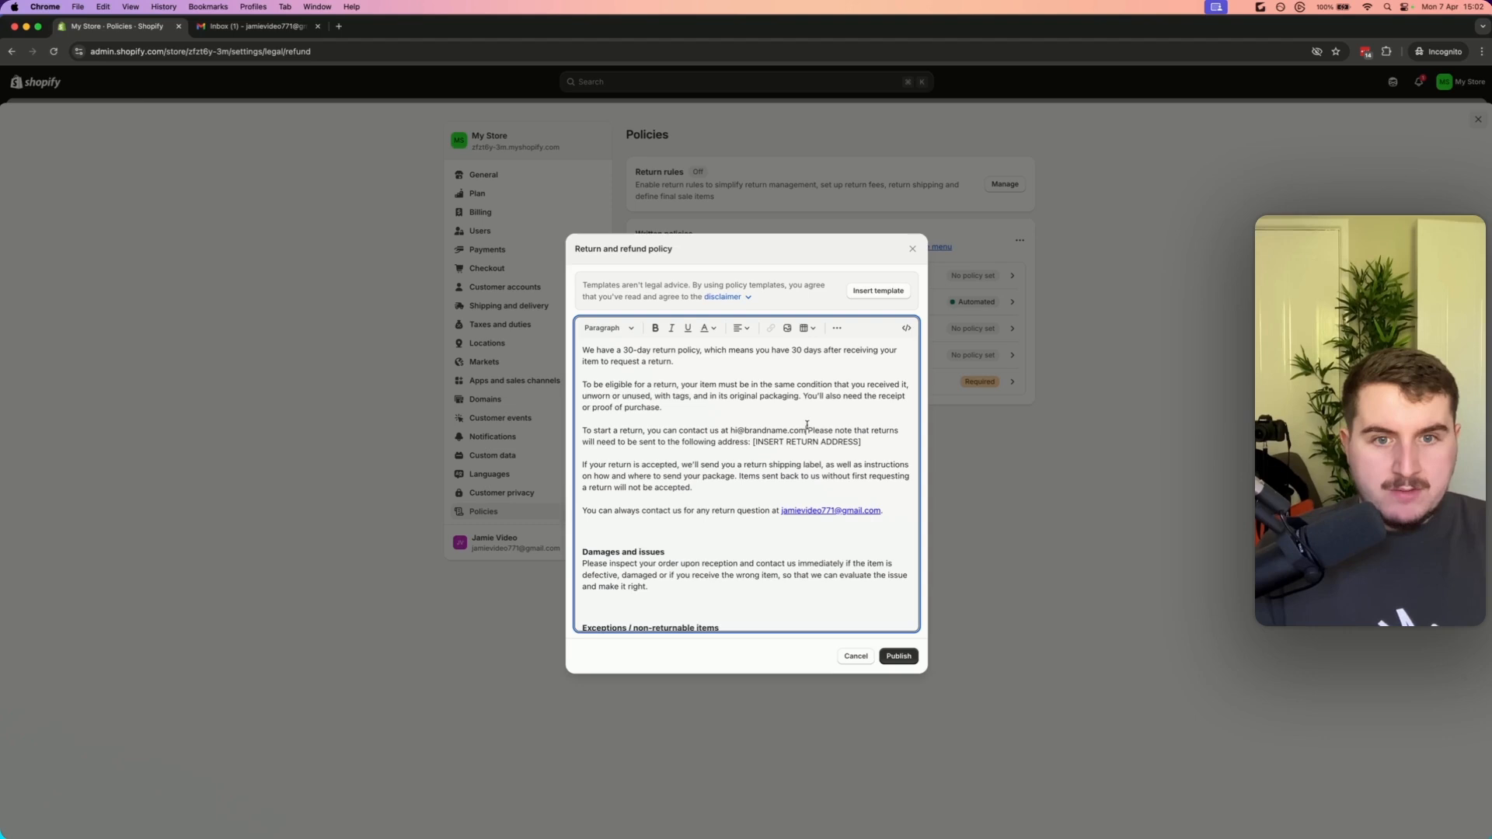
Copy the new contact address and delete the entire 'To start a return' paragraph including the return address placeholder
drag(806, 431, 736, 431)
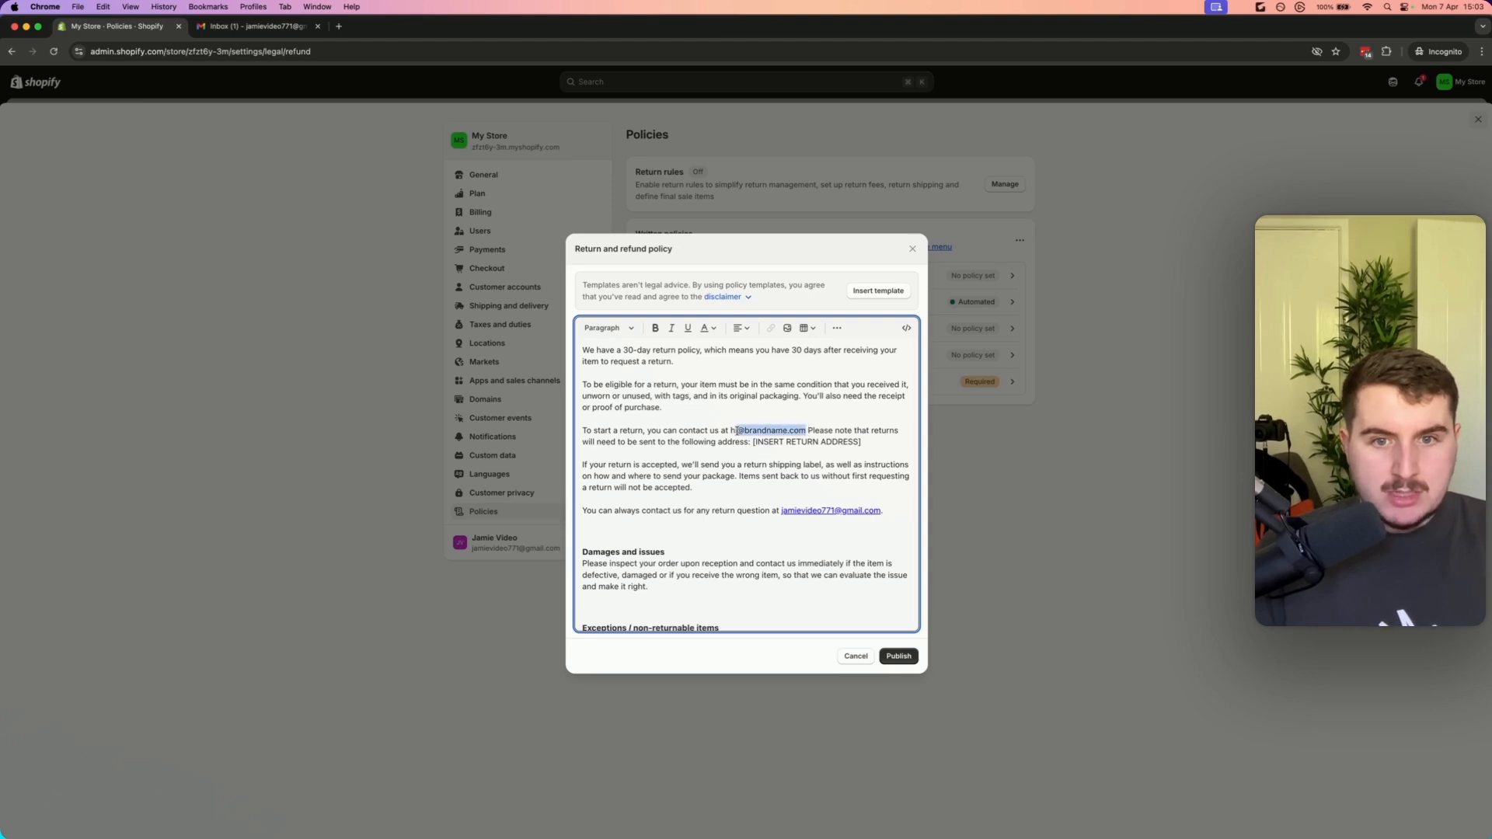
click(789, 440)
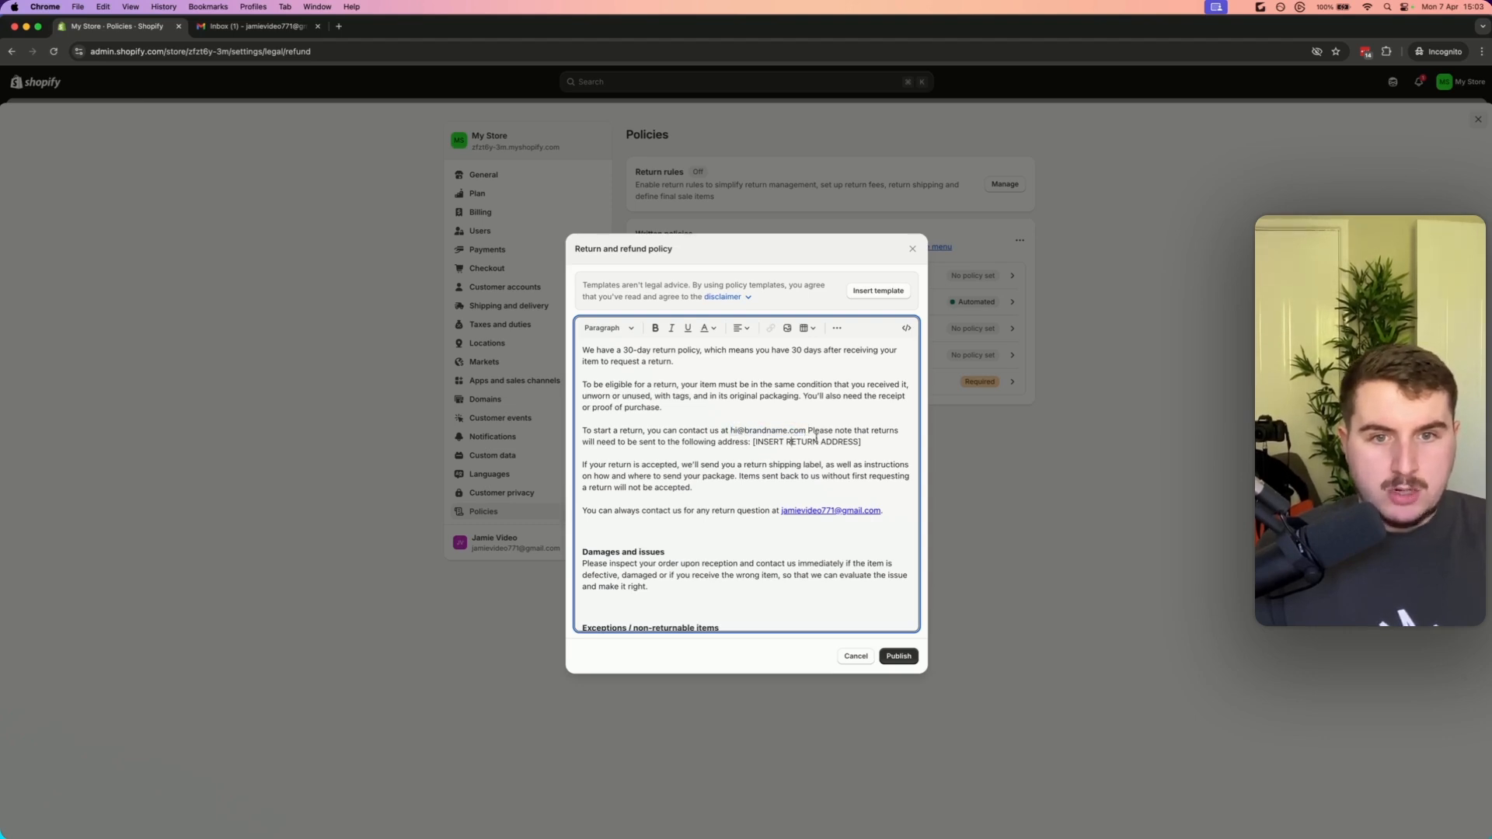
drag(804, 430, 729, 425)
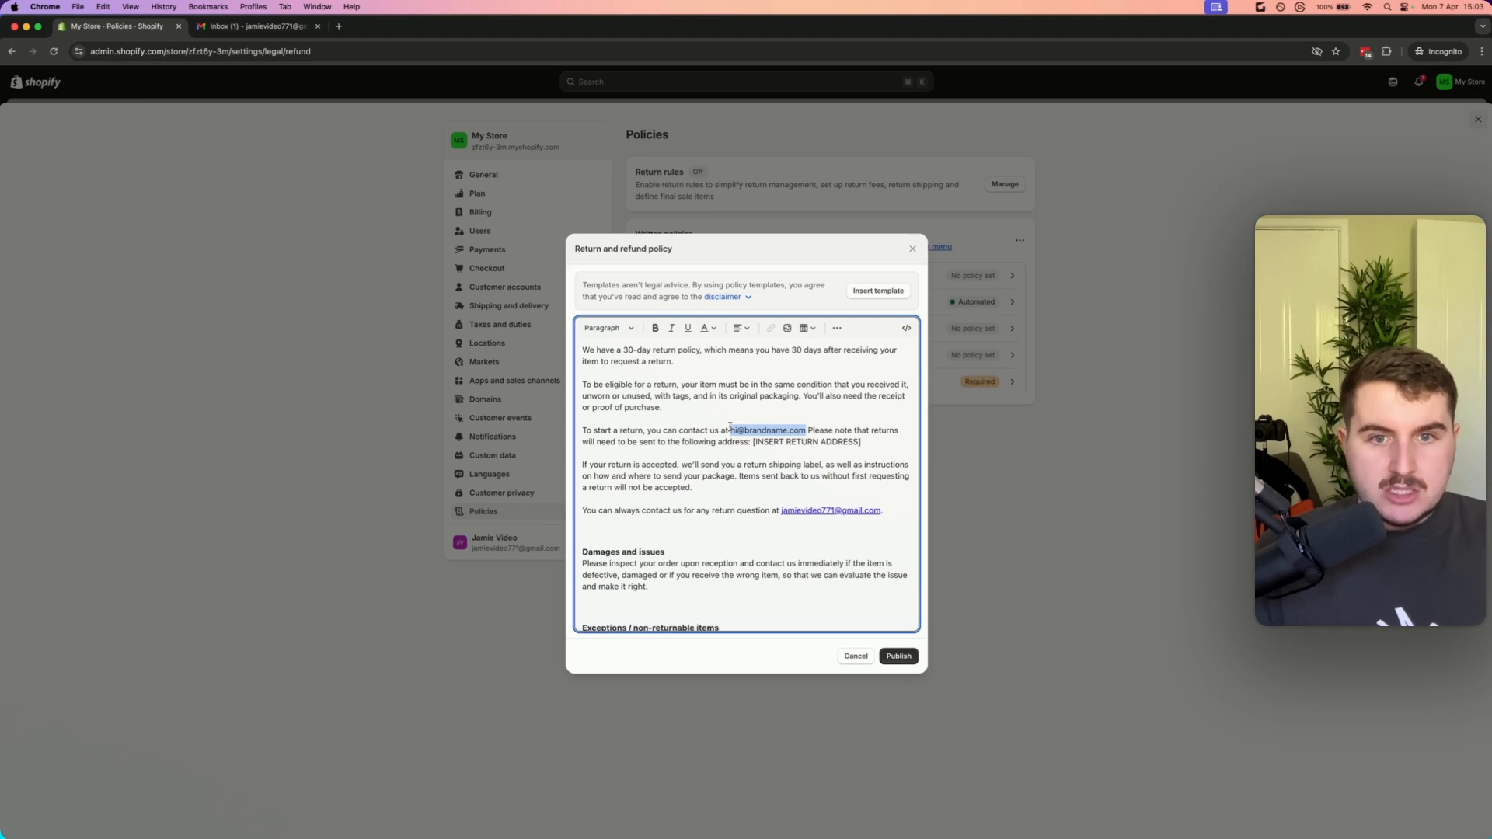
drag(874, 441, 754, 441)
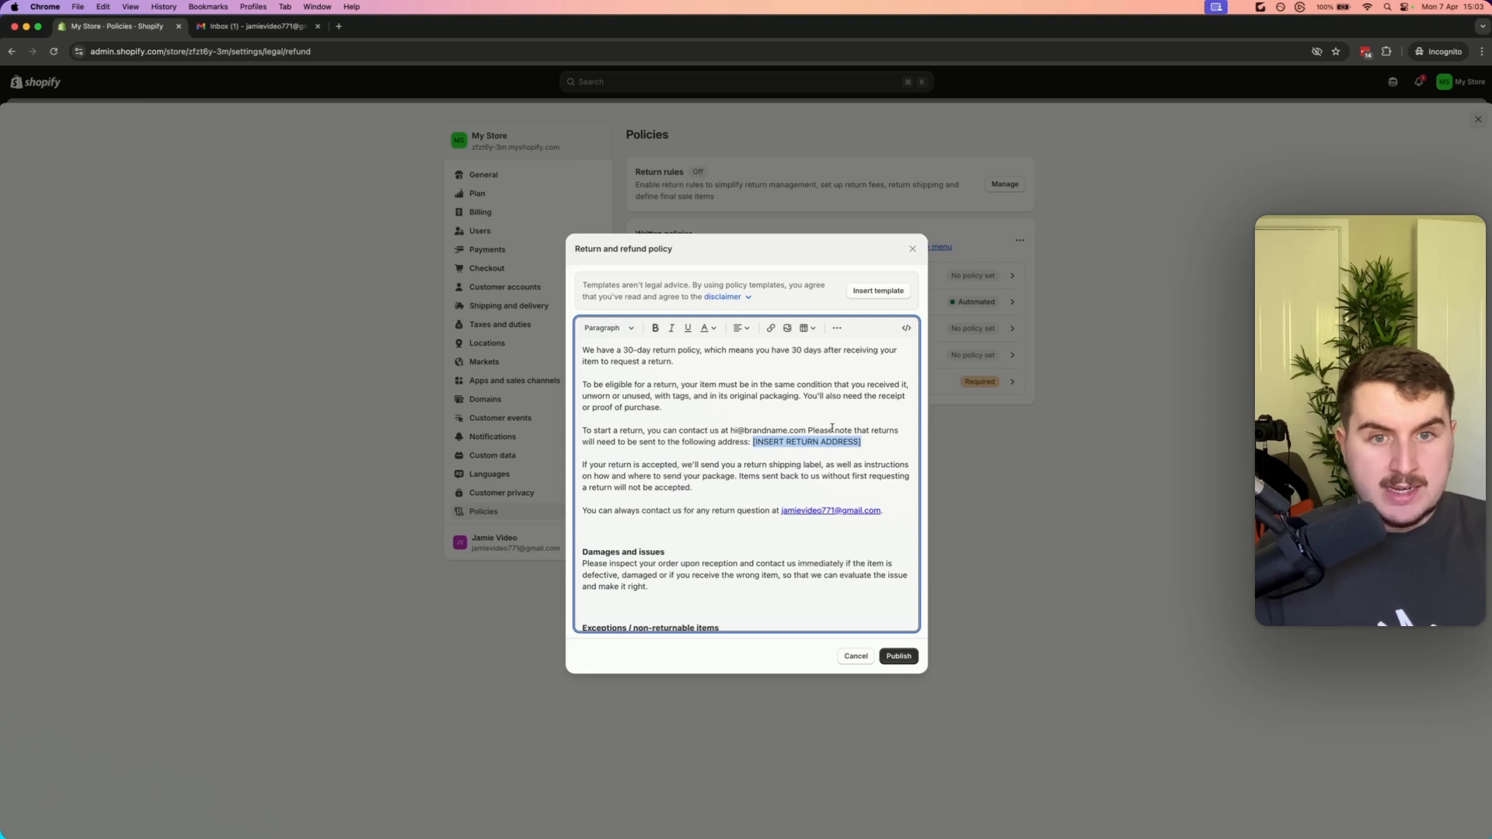
drag(862, 442, 769, 443)
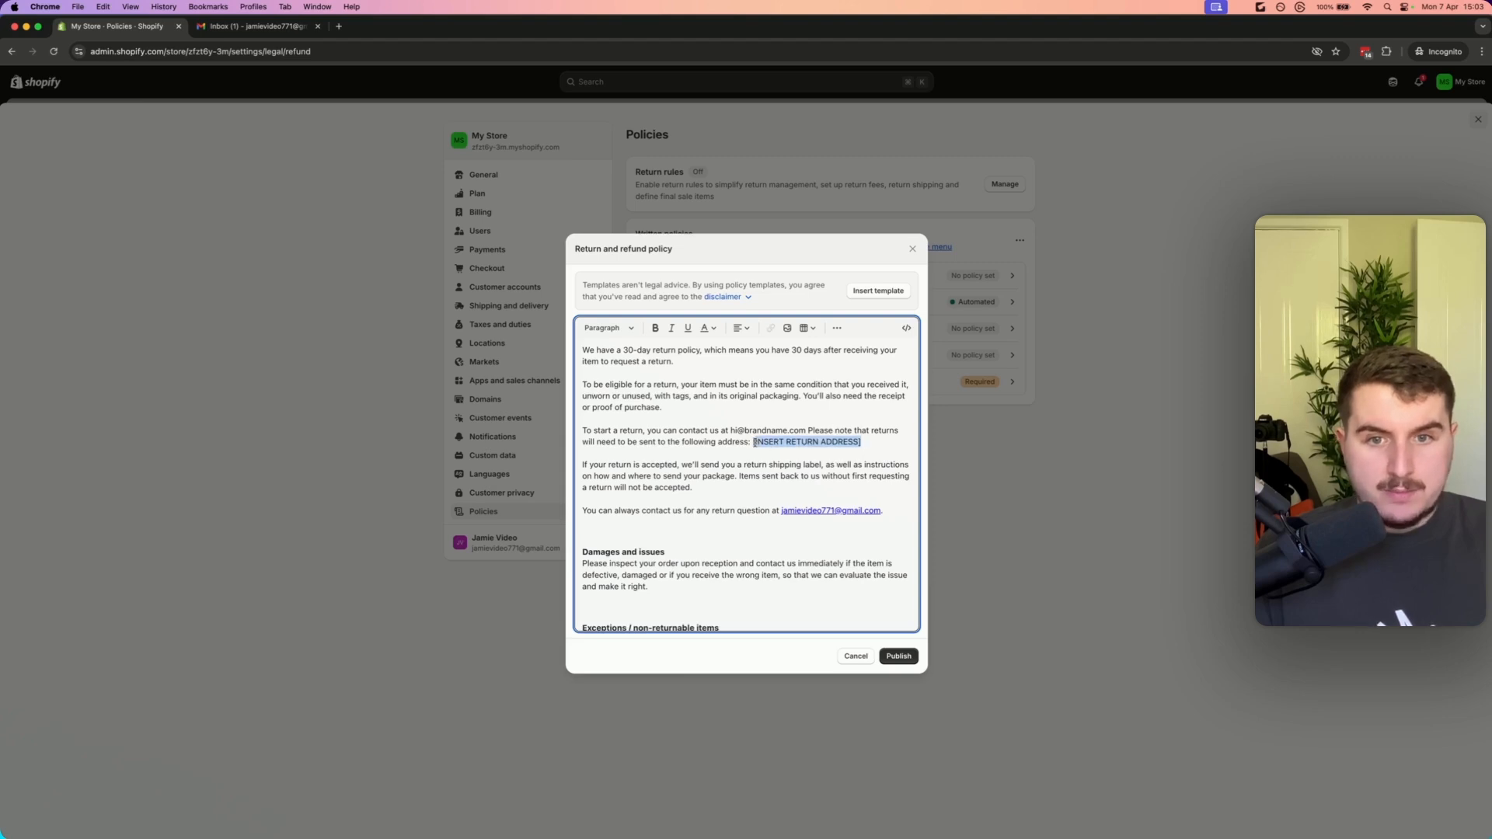
drag(865, 445, 549, 434)
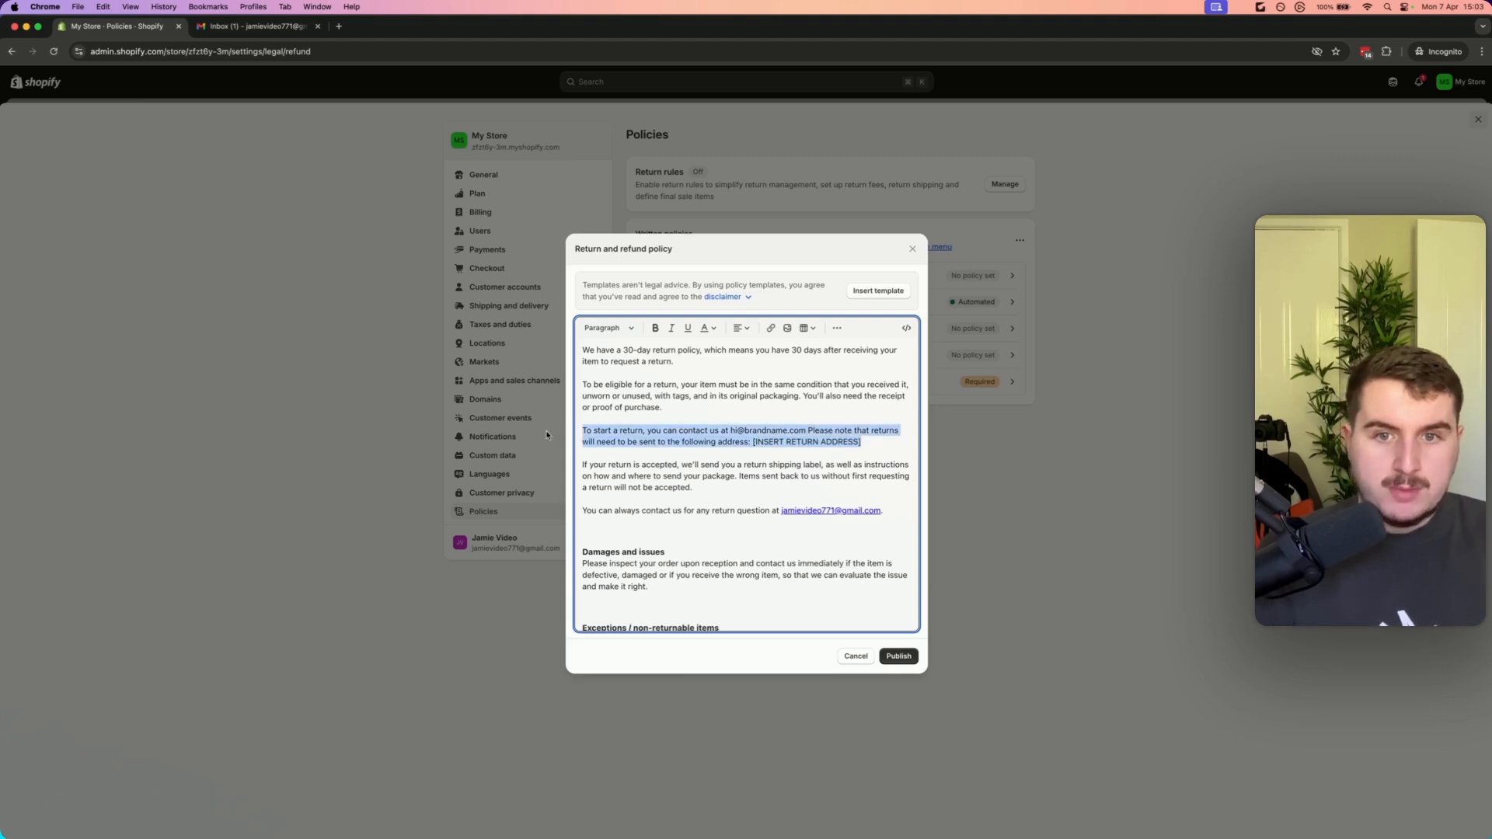
key(BackSpace)
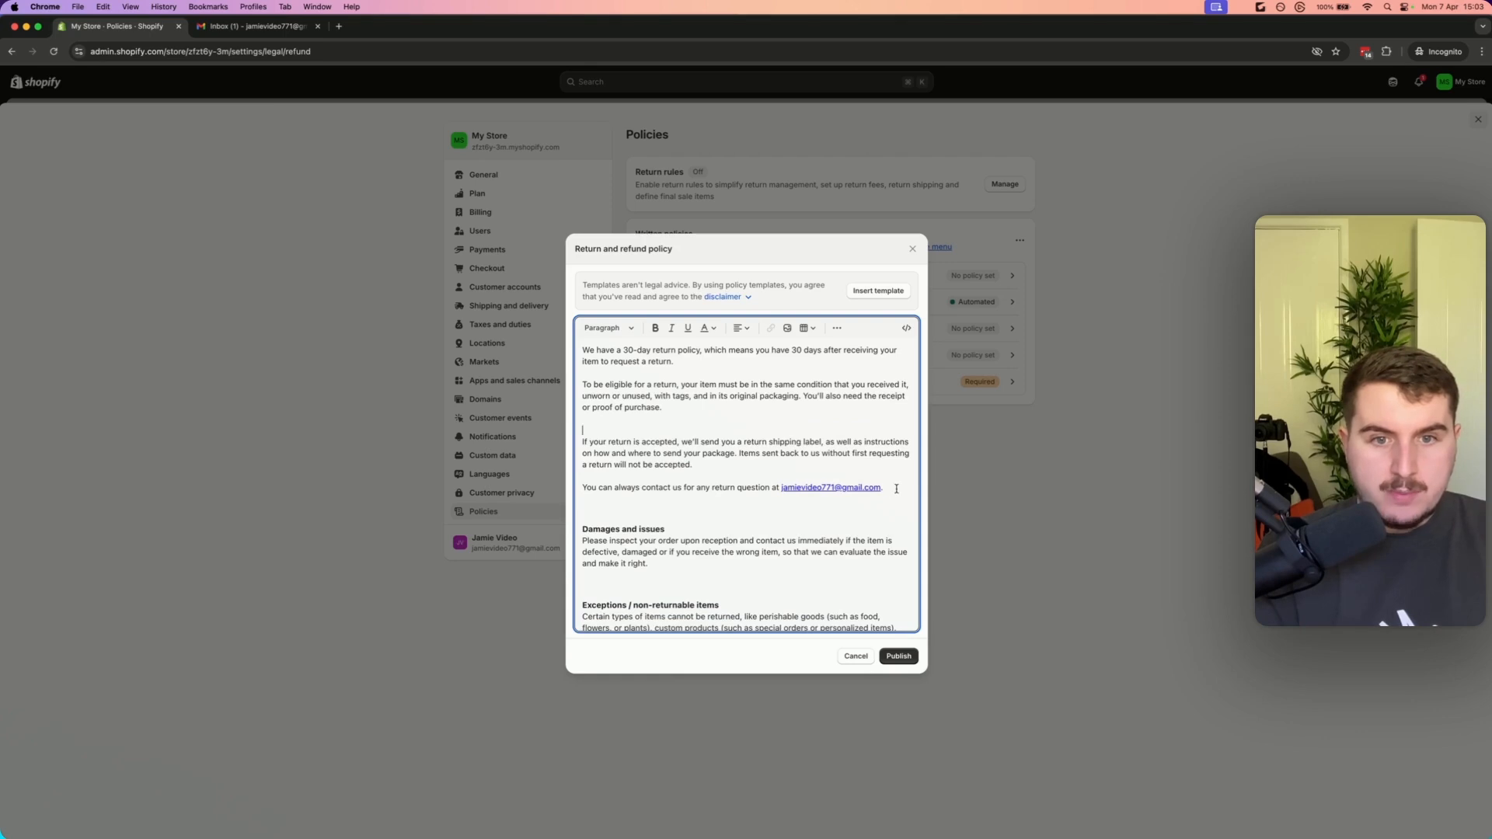
Replace the e-mail in the 'You can always contact us' sentence with the brand's contact address
drag(895, 489, 780, 488)
text(hi@brandn)
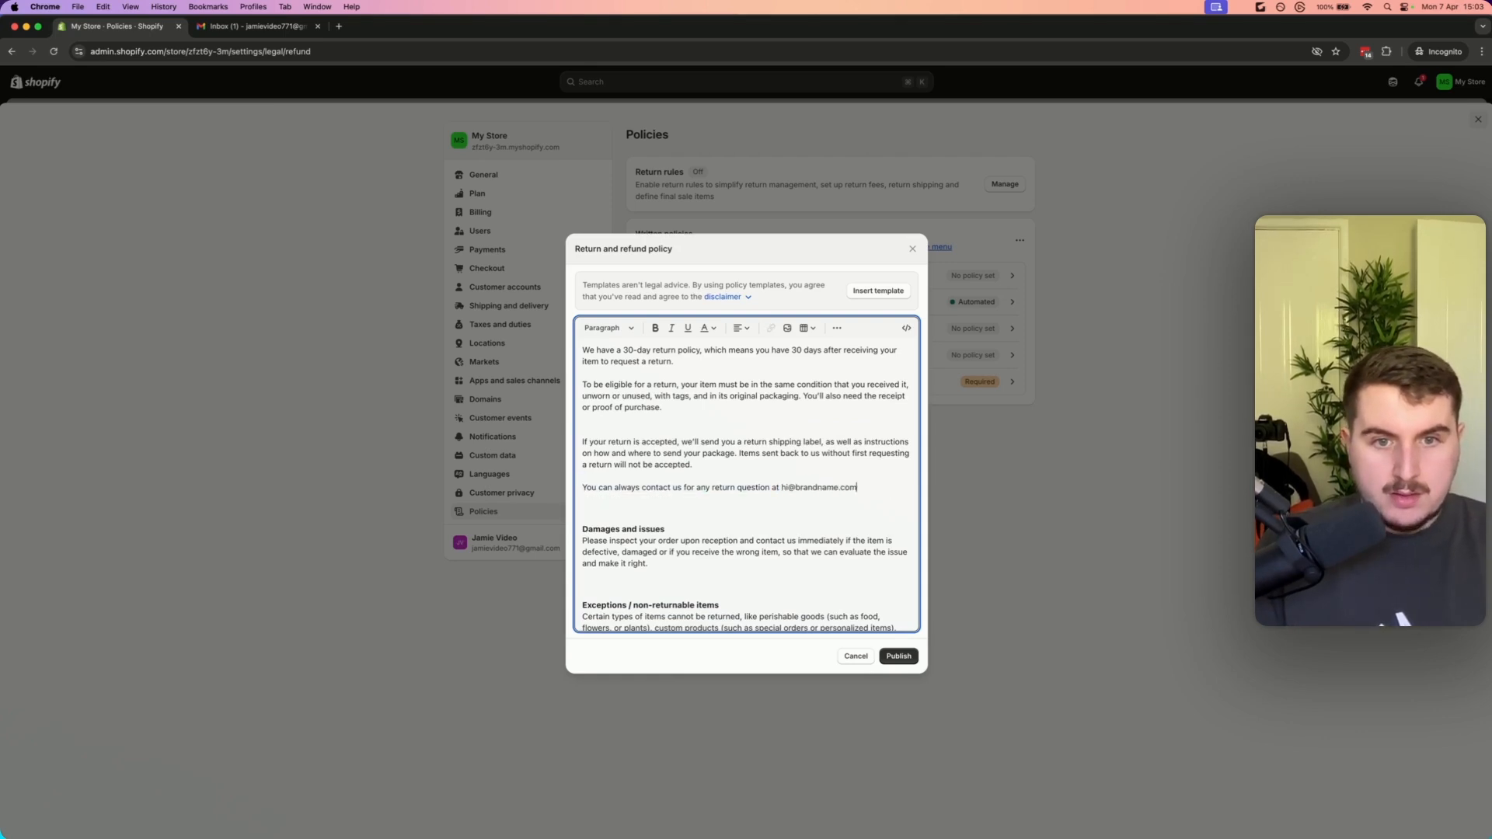
drag(857, 487, 781, 485)
key(super+c)
Find the remaining e-mail in the Refunds section, replace it with the brand's contact address, and publish the return and refund policy
scroll(859, 502, down, 2)
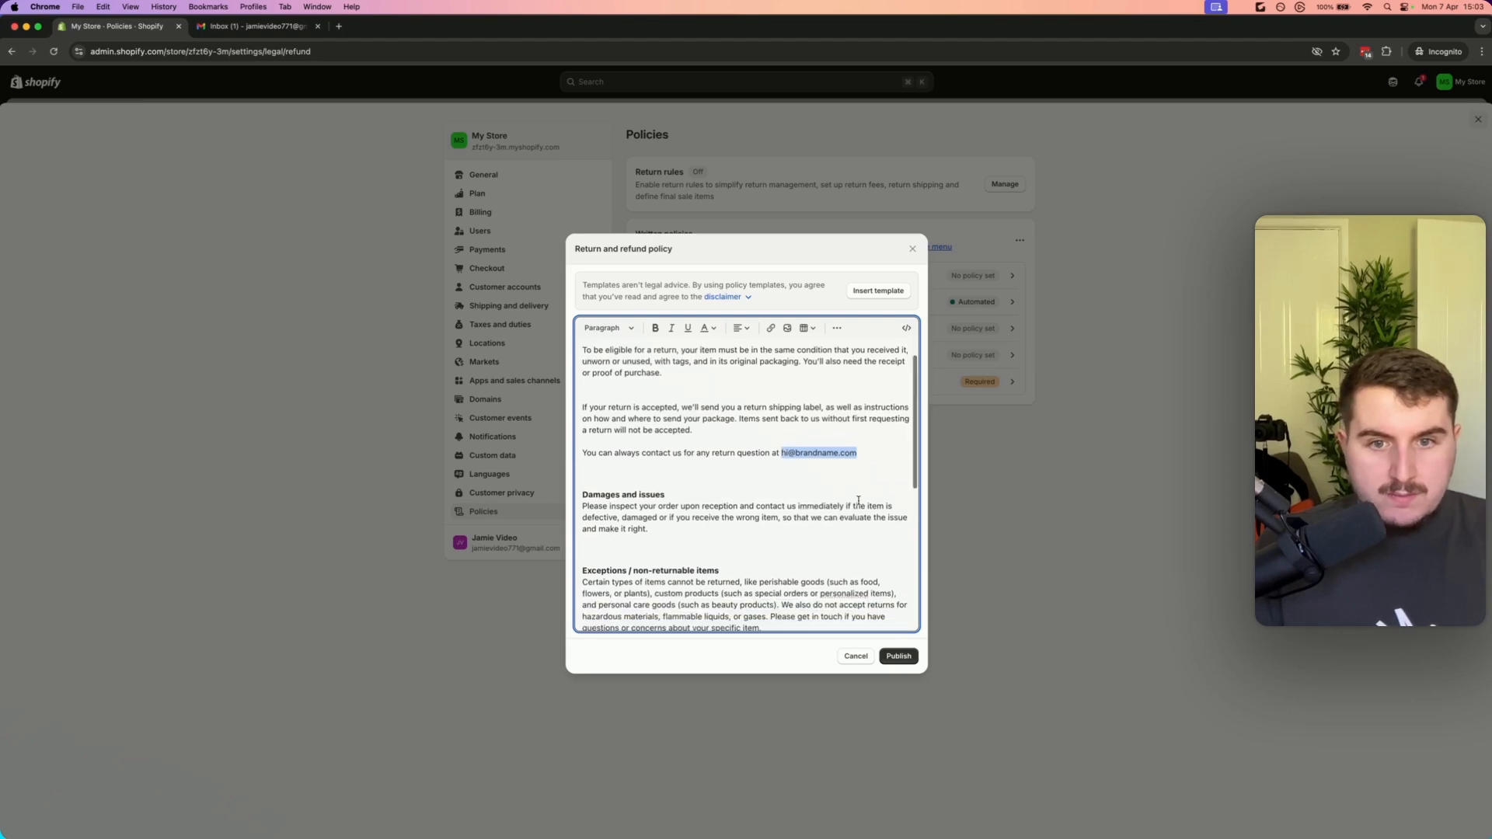
click(842, 507)
scroll(842, 550, down, 2)
scroll(841, 549, down, 3)
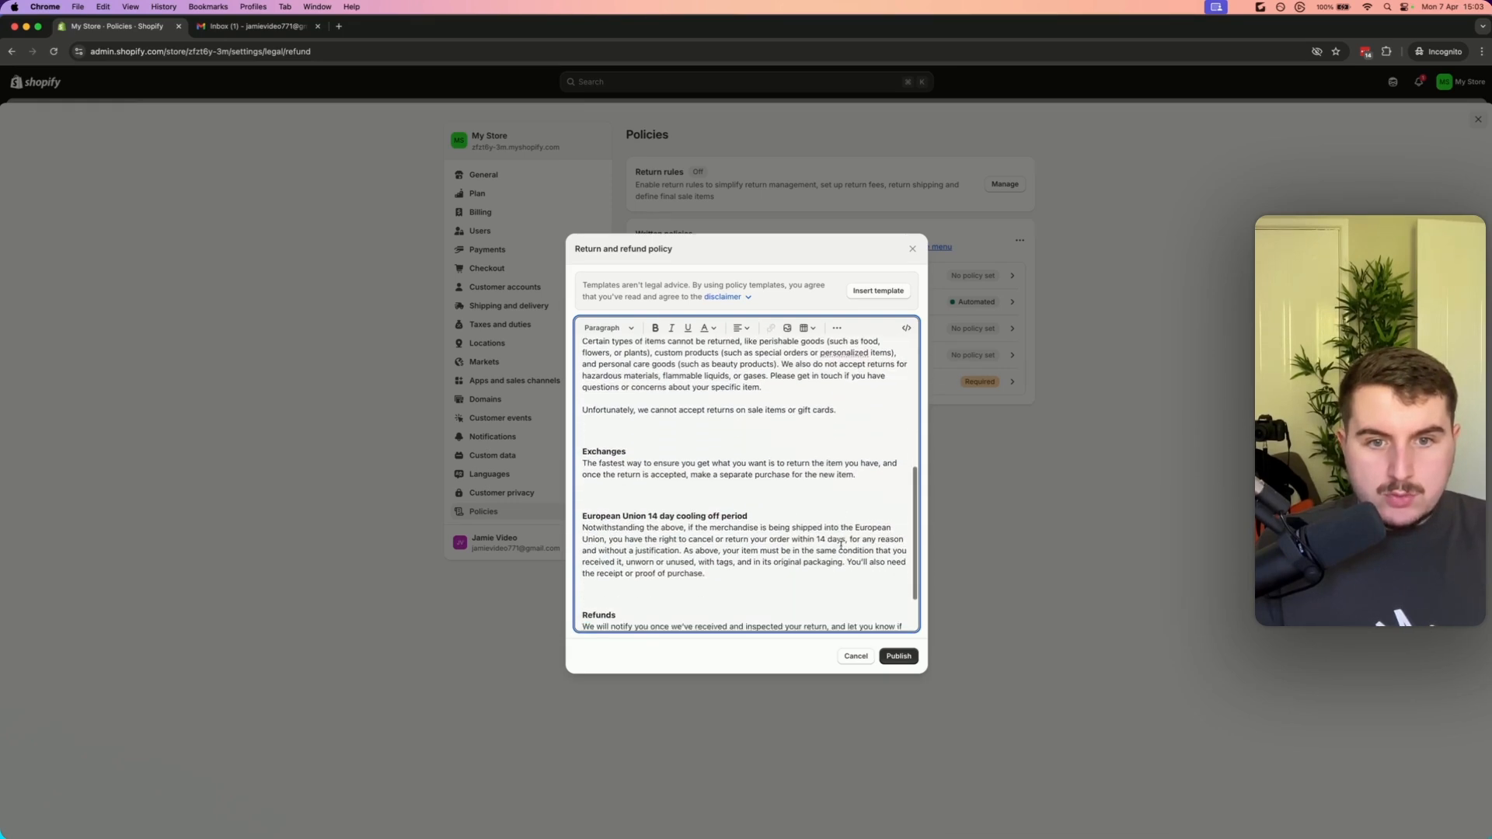
key(super+f)
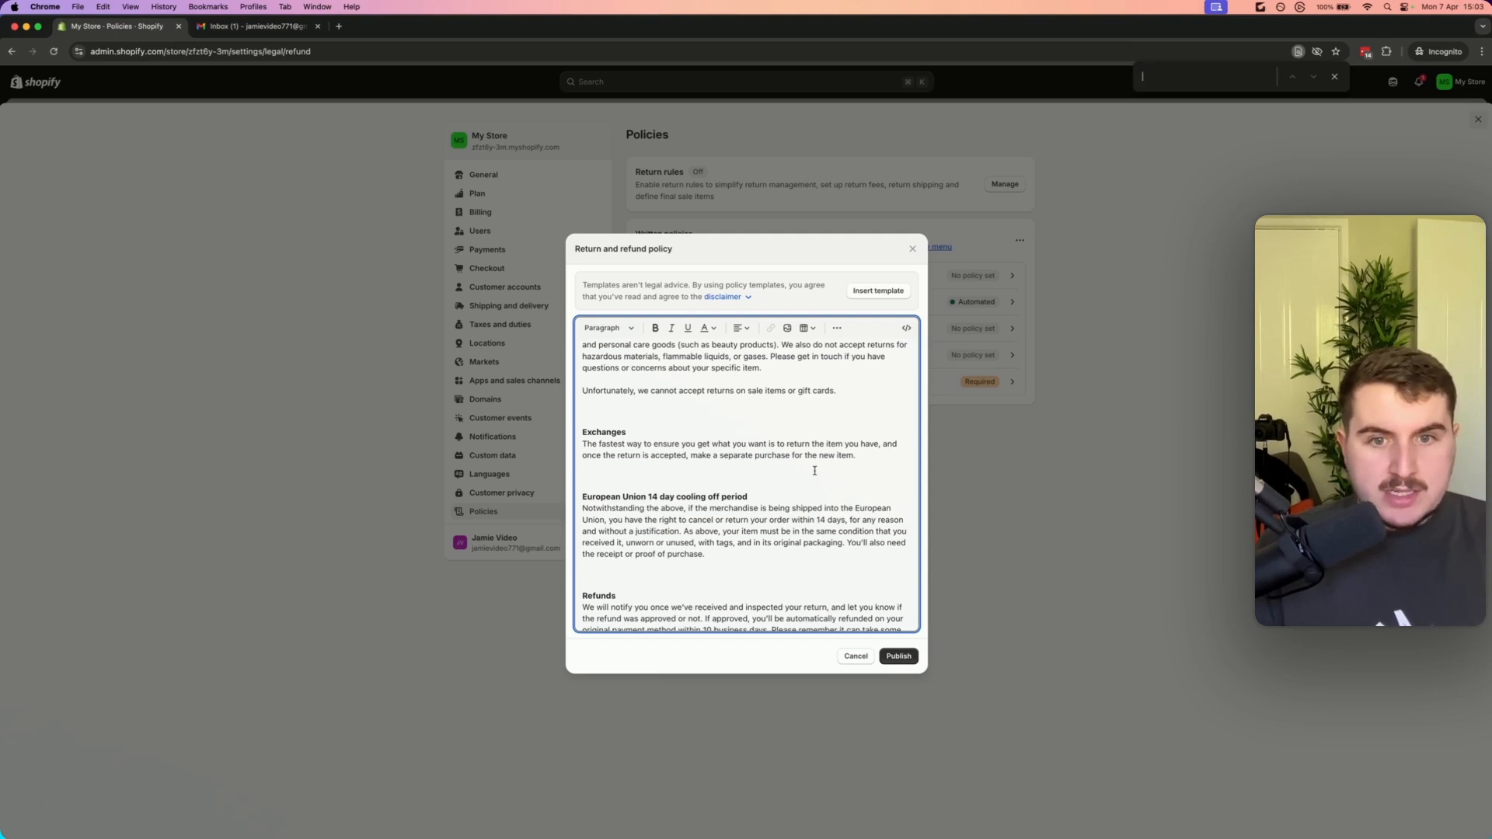
text(@)
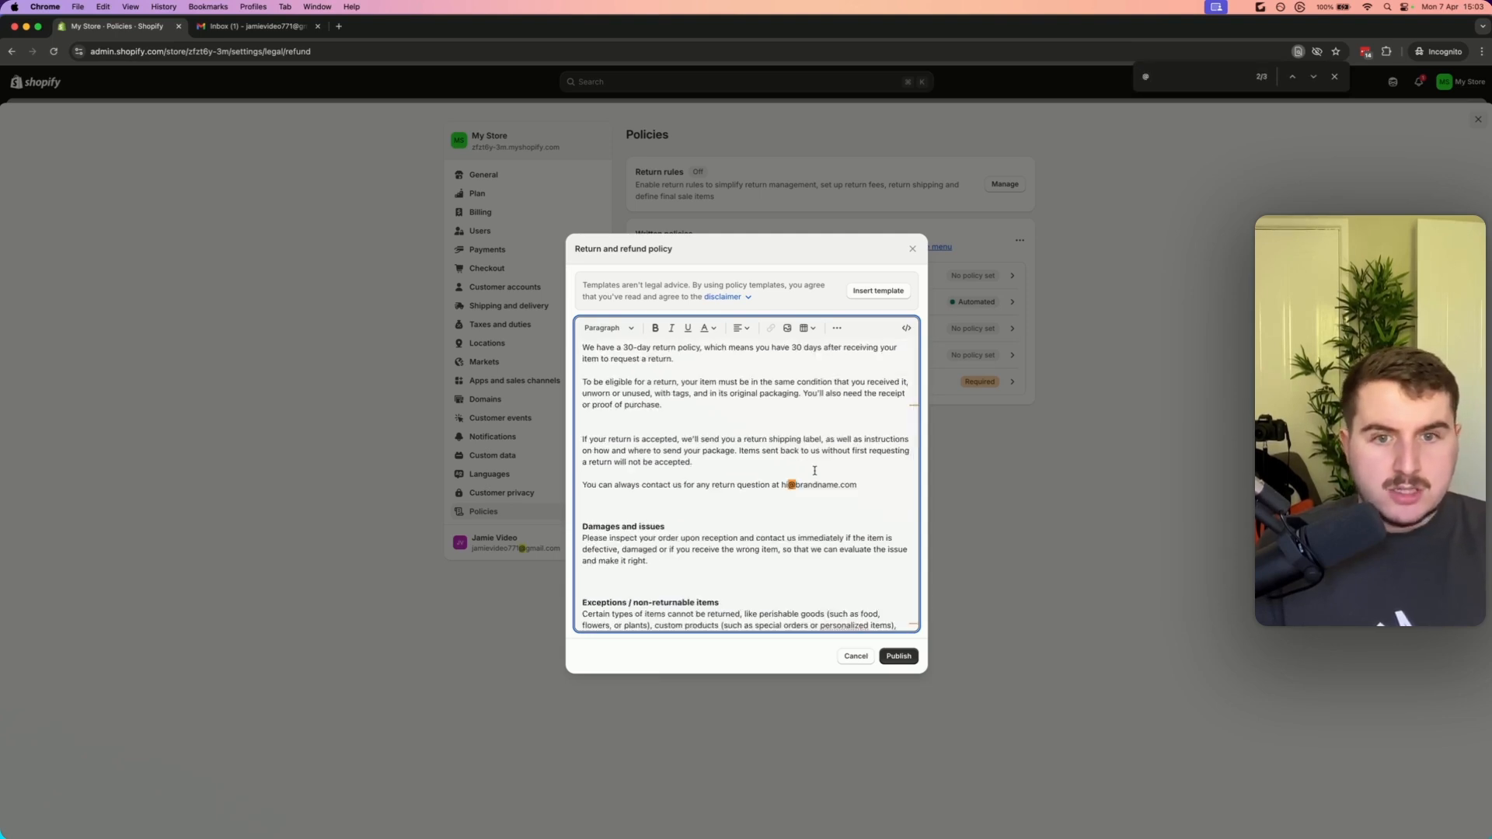
key(Return)
drag(735, 620, 635, 621)
key(super+v)
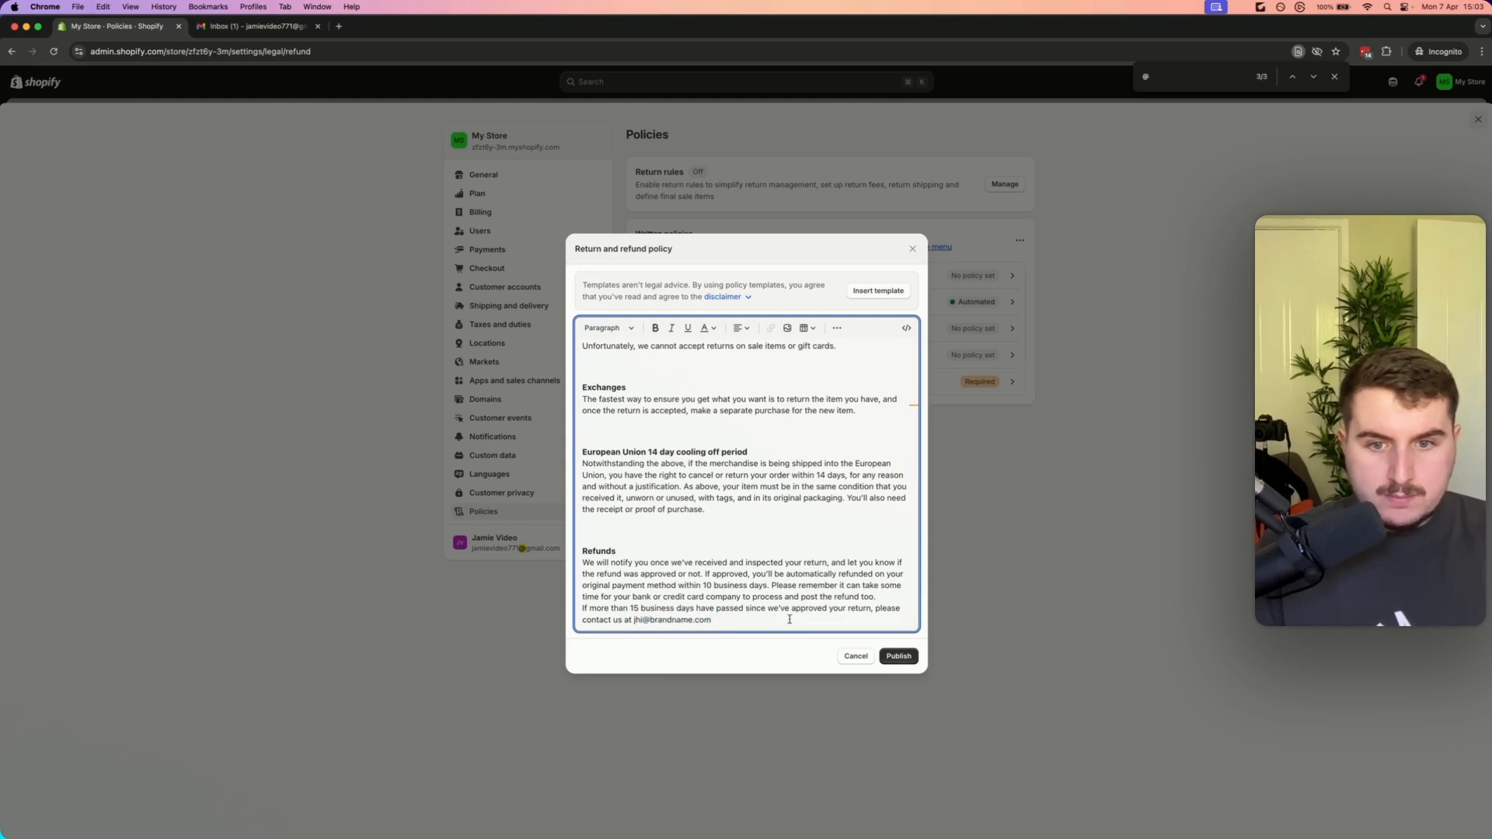
click(634, 619)
key(BackSpace)
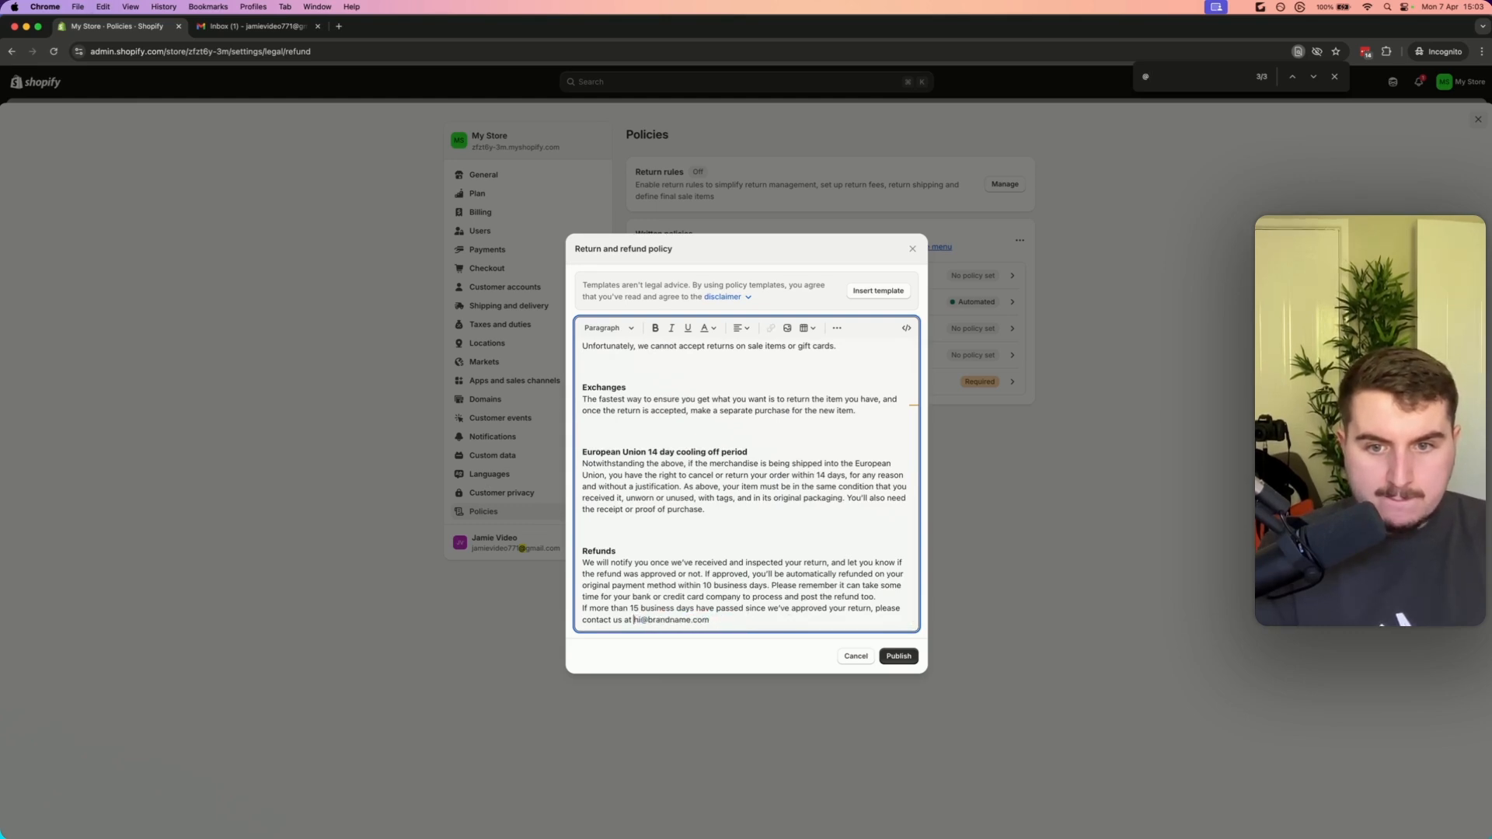
key(super+f)
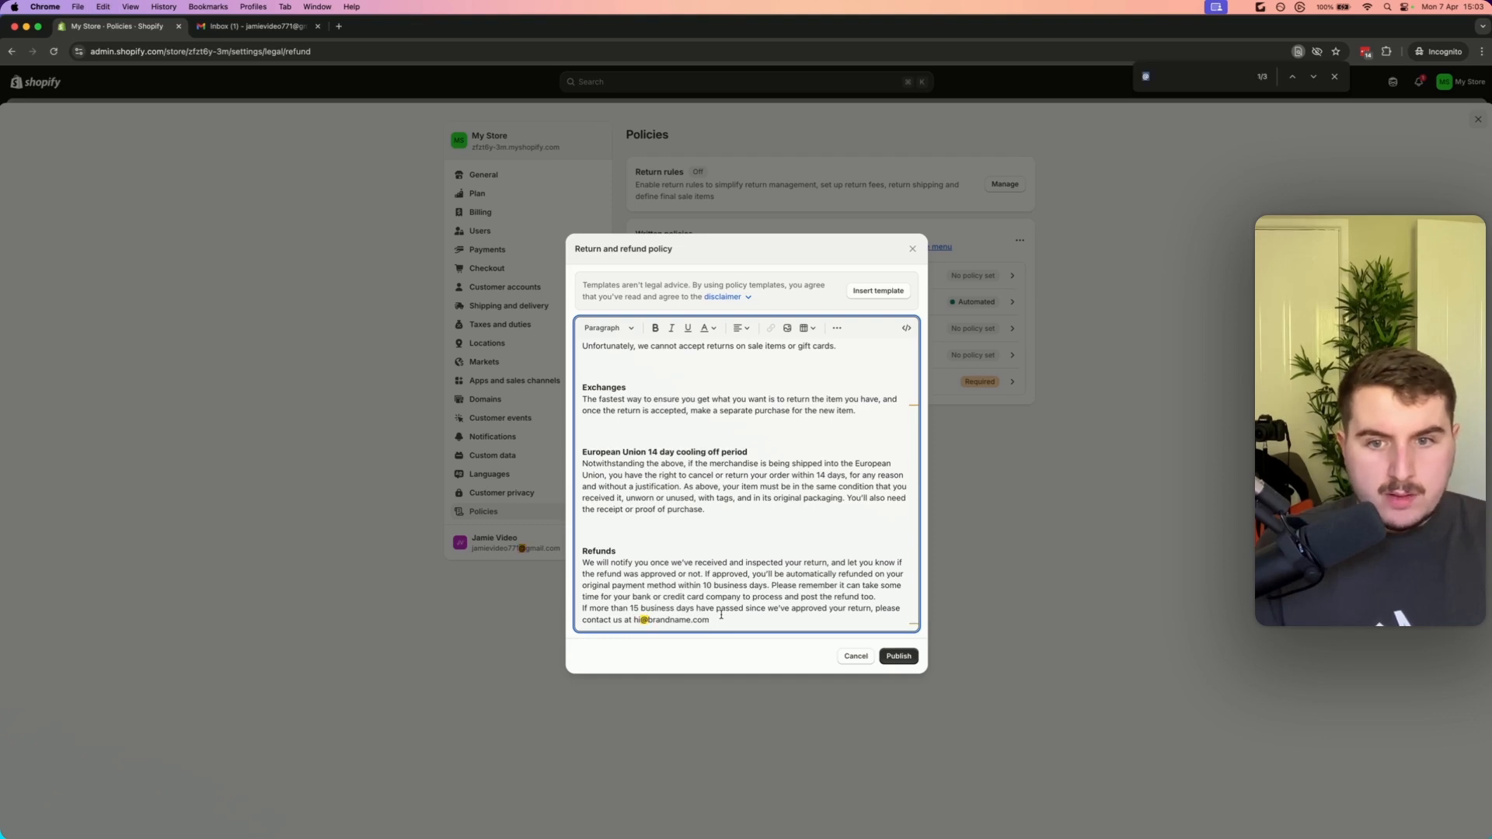
click(898, 656)
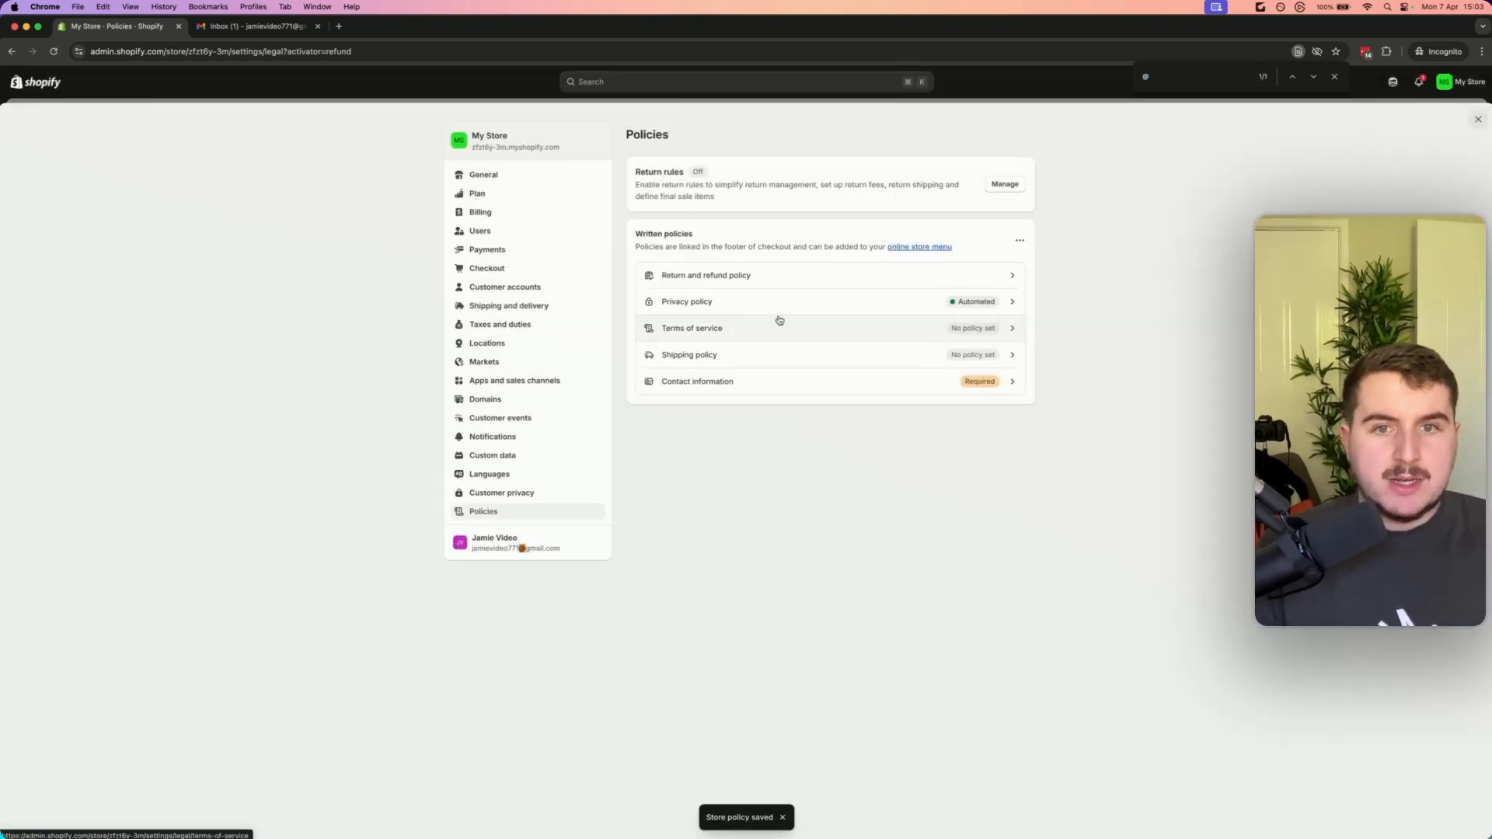
Open the privacy policy and switch off the automated policy option
click(784, 302)
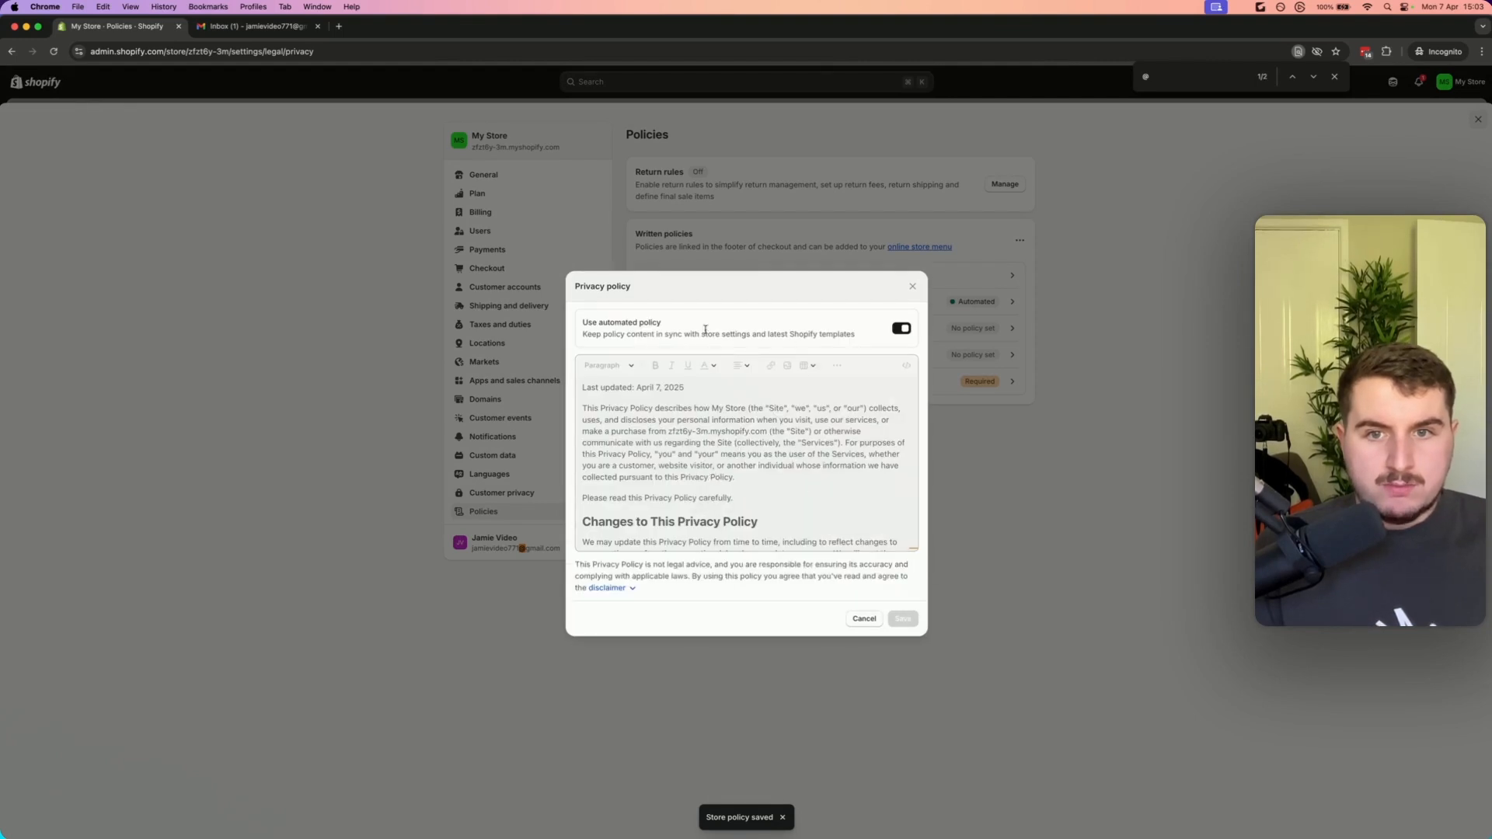
click(901, 328)
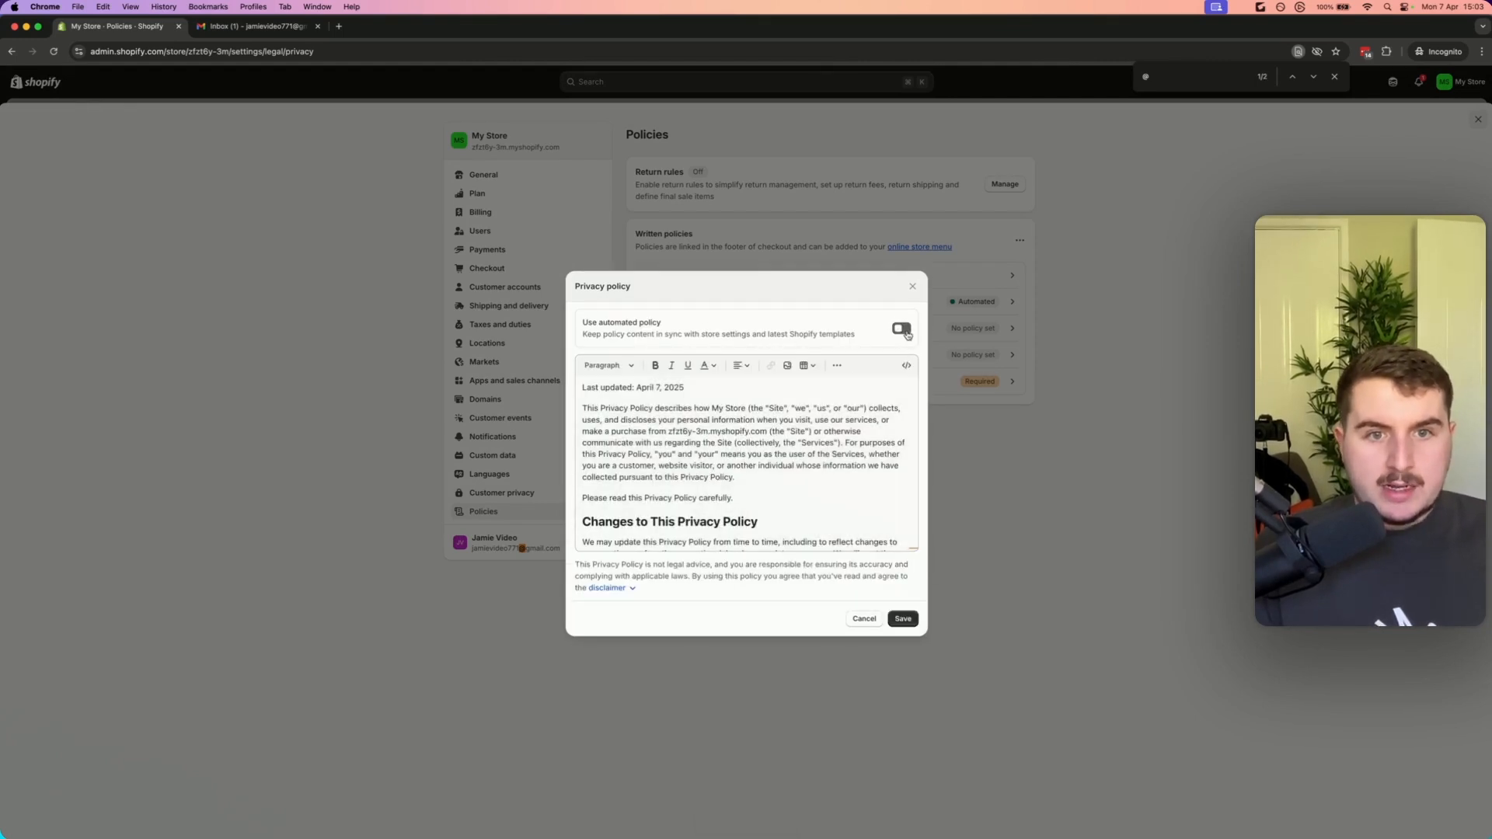
Replace the e-mail in the privacy policy's Contact section with the brand's contact address and save the policy
scroll(796, 452, down, 2)
scroll(796, 451, down, 1)
click(796, 451)
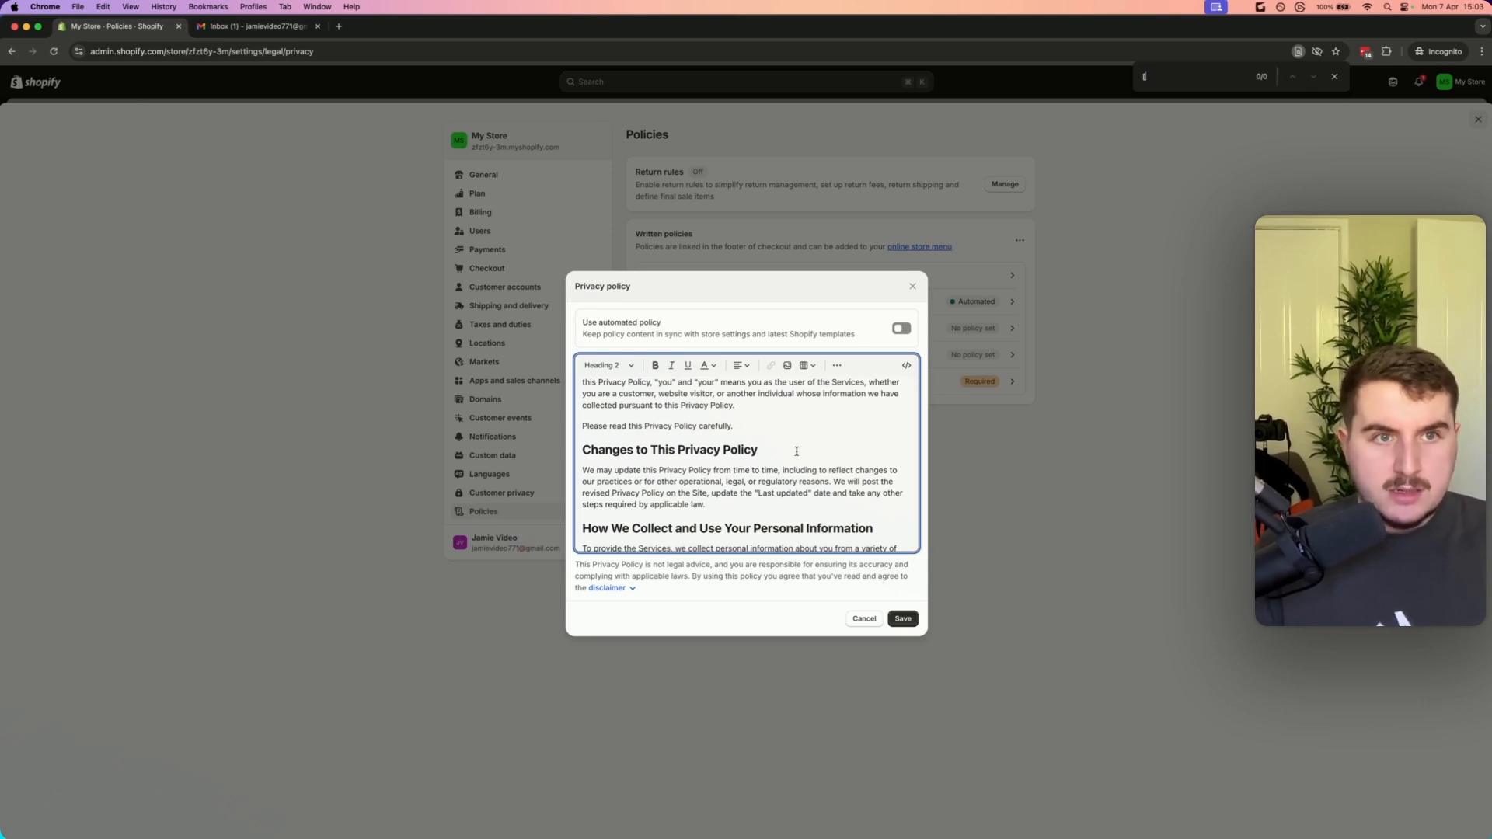
text(@)
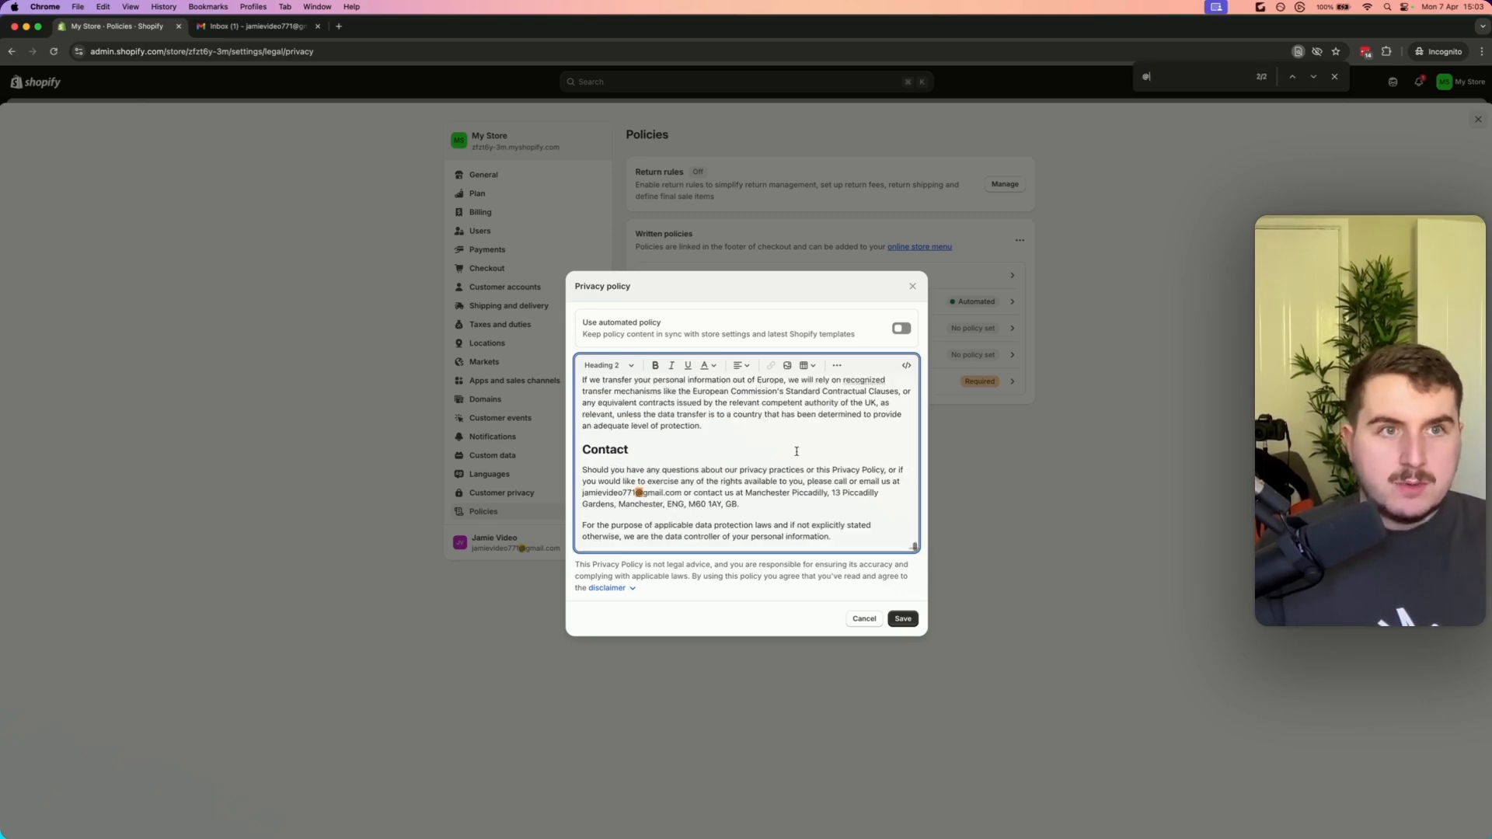
scroll(670, 494, up, 1)
drag(682, 501, 583, 502)
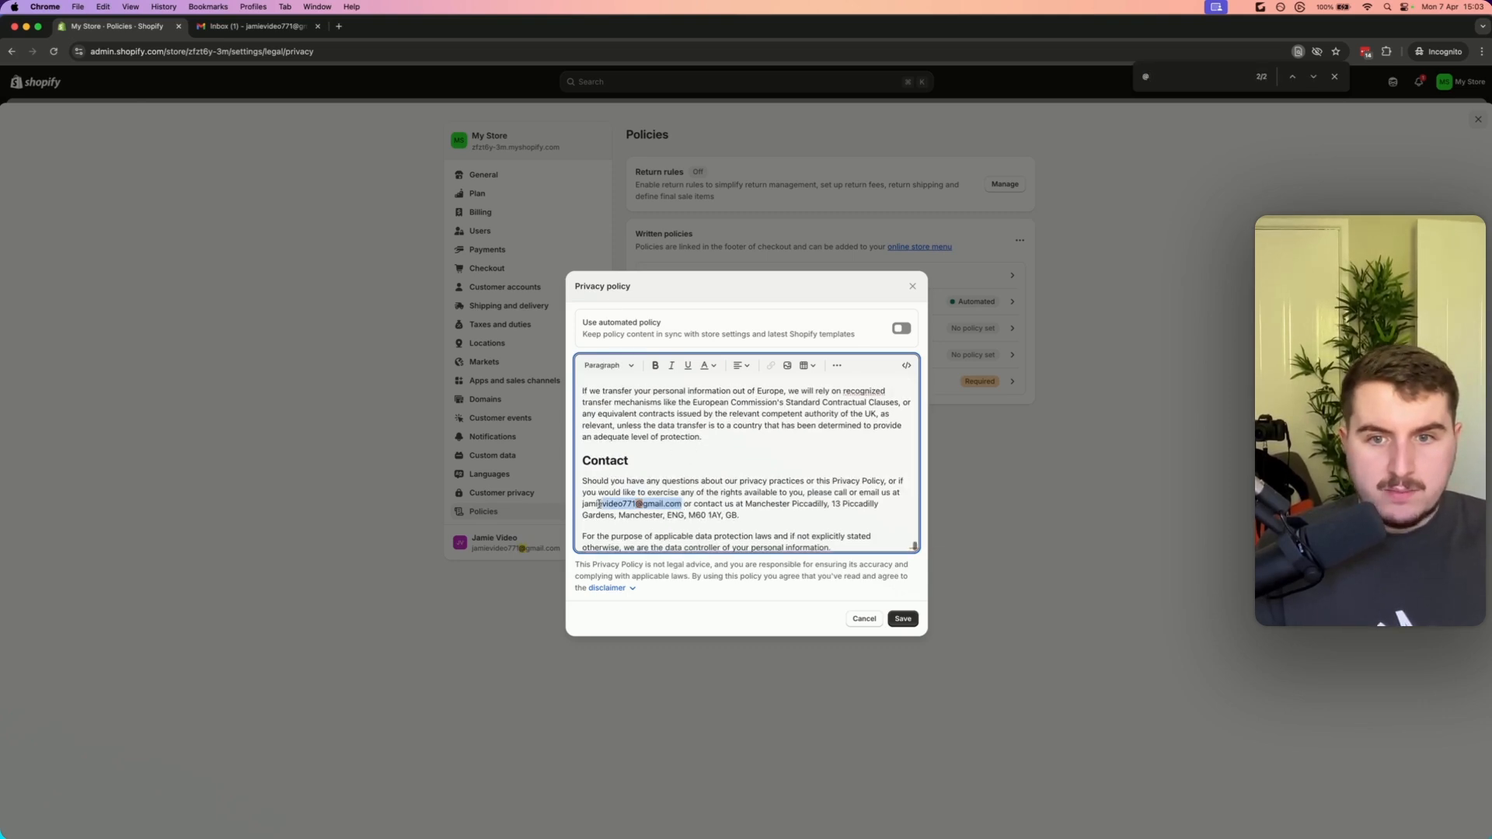
key(super+v)
key(super+f)
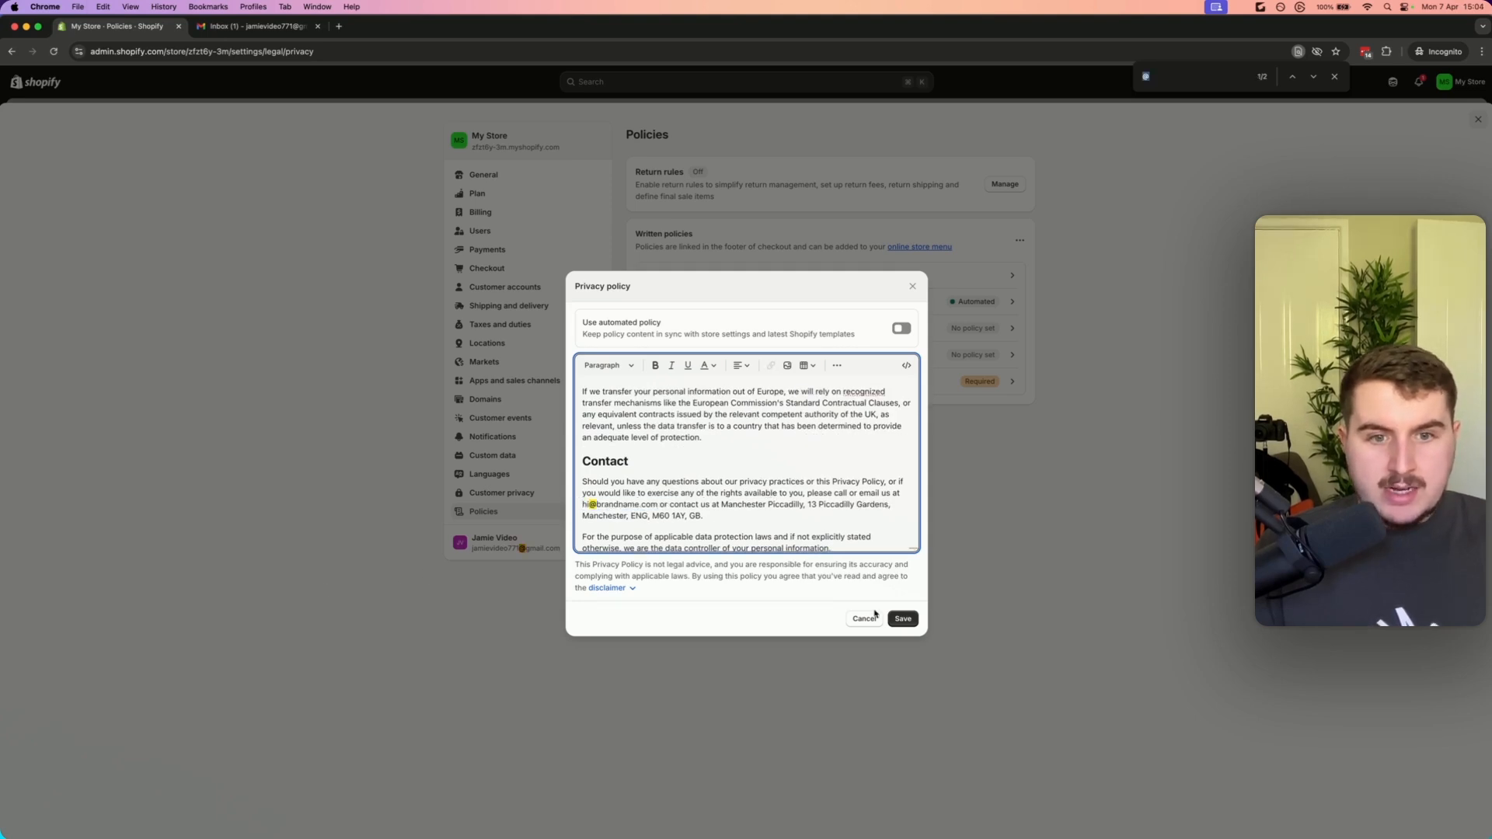
click(902, 618)
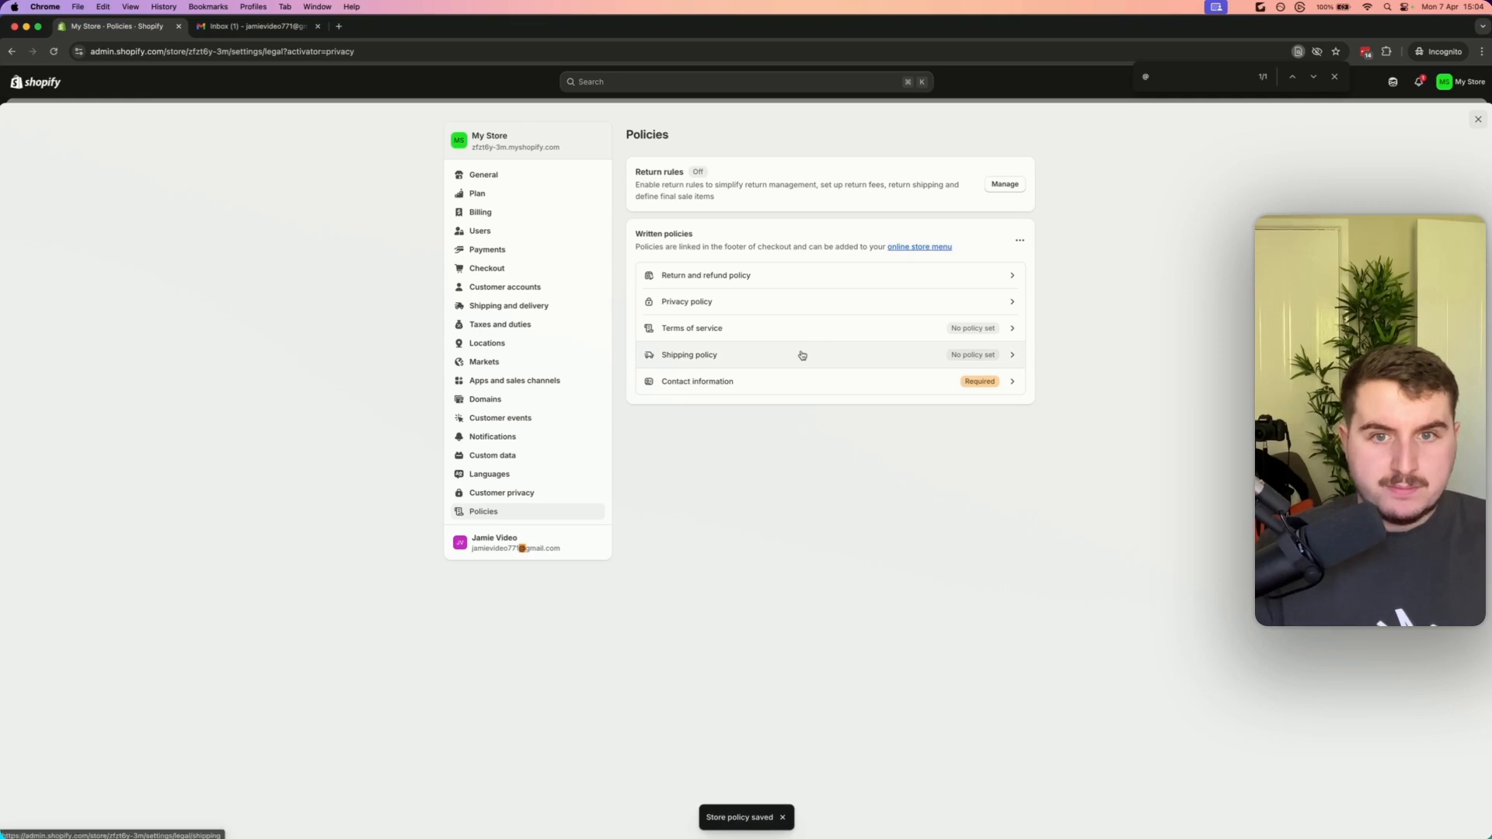
Open the terms of service policy
click(790, 329)
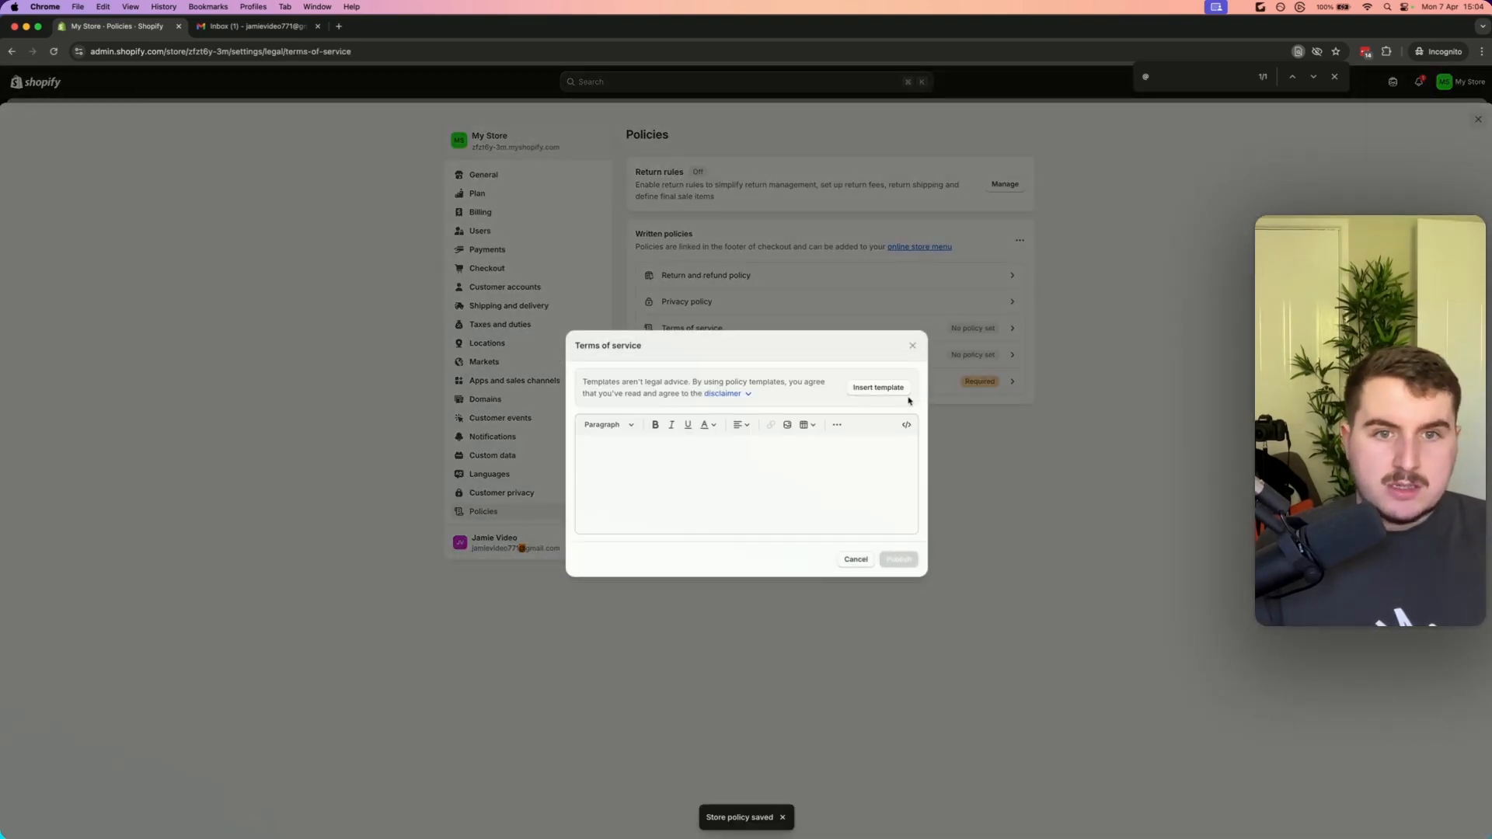
Insert the terms of service template and search it for bracketed placeholders
click(891, 391)
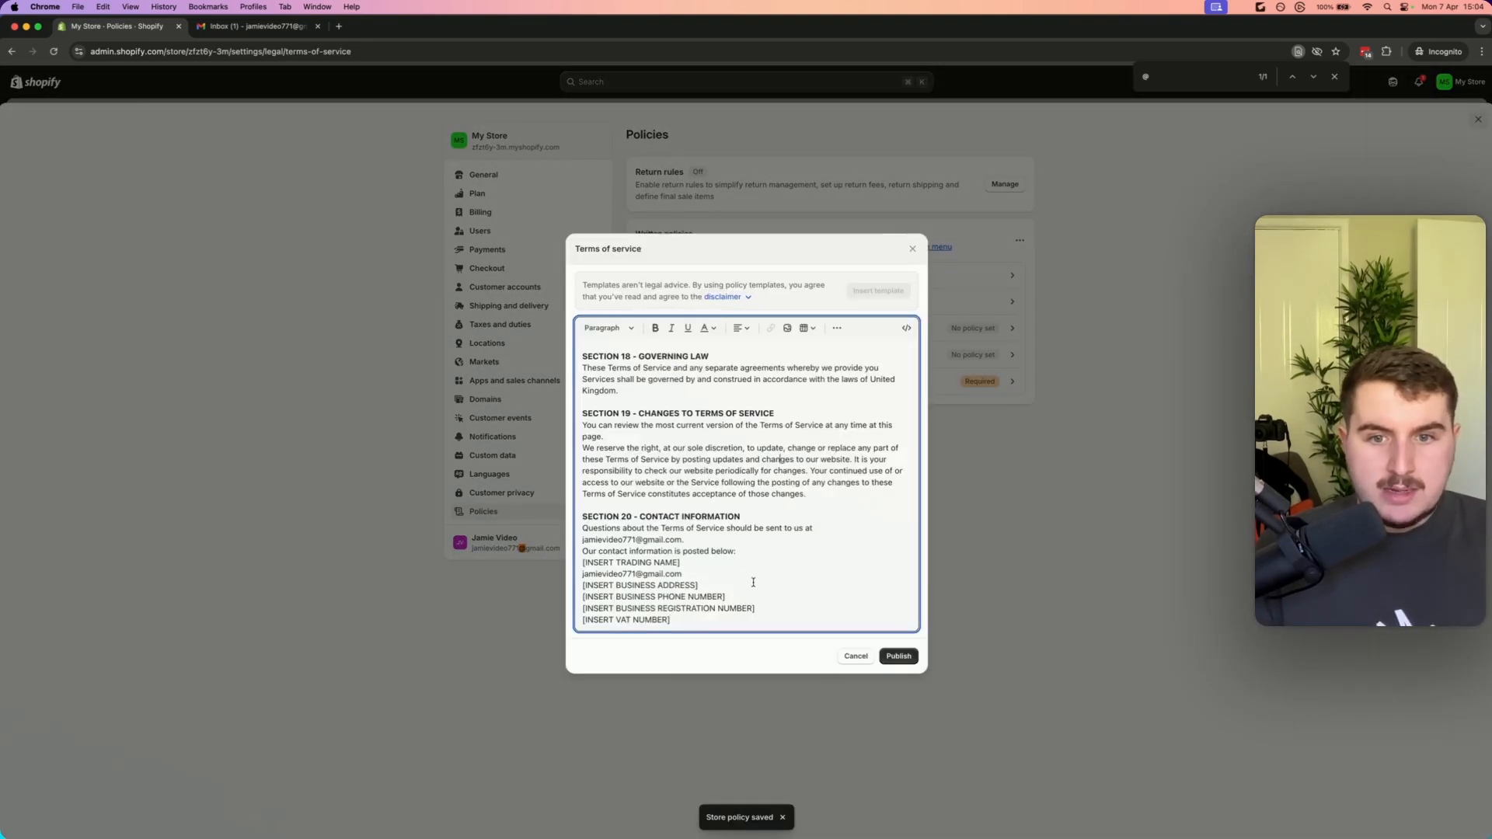
key(super+f)
text([)
key(Return)
key(Return)
key(Return)
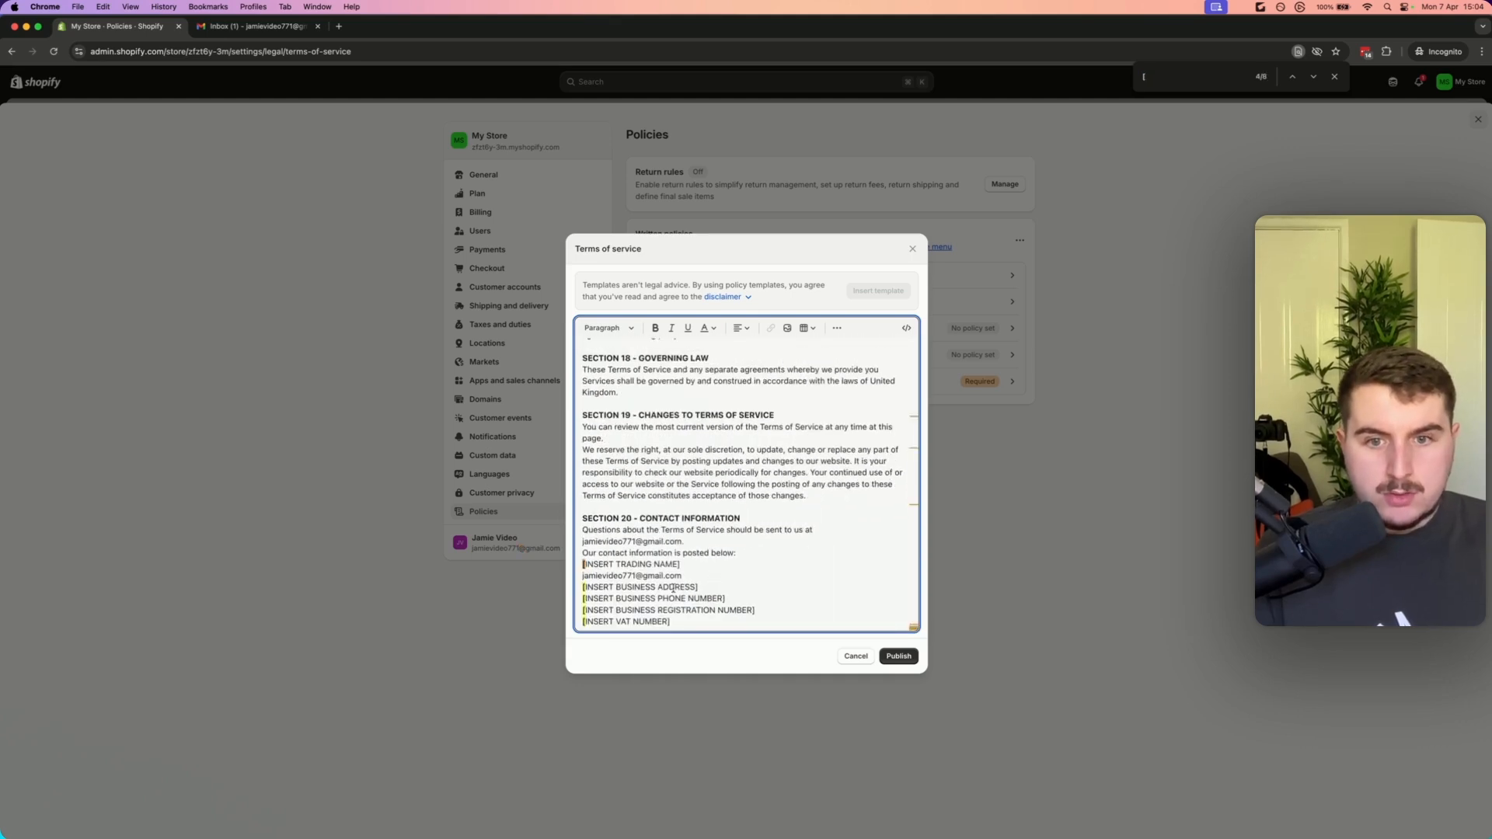
Review the bracketed placeholders in the terms of service, including the privacy policy link
drag(675, 623, 580, 565)
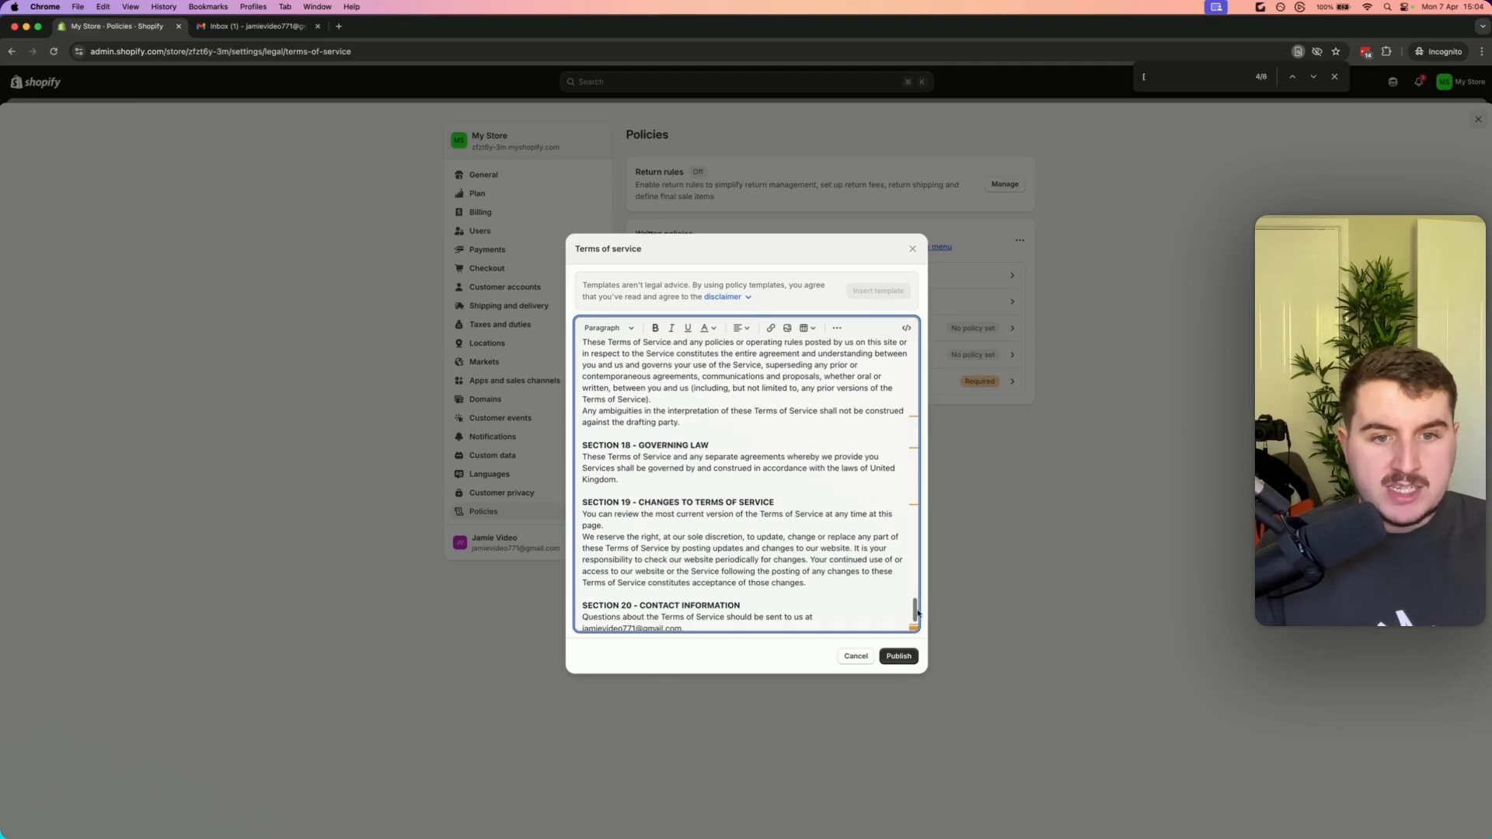
drag(917, 614, 912, 513)
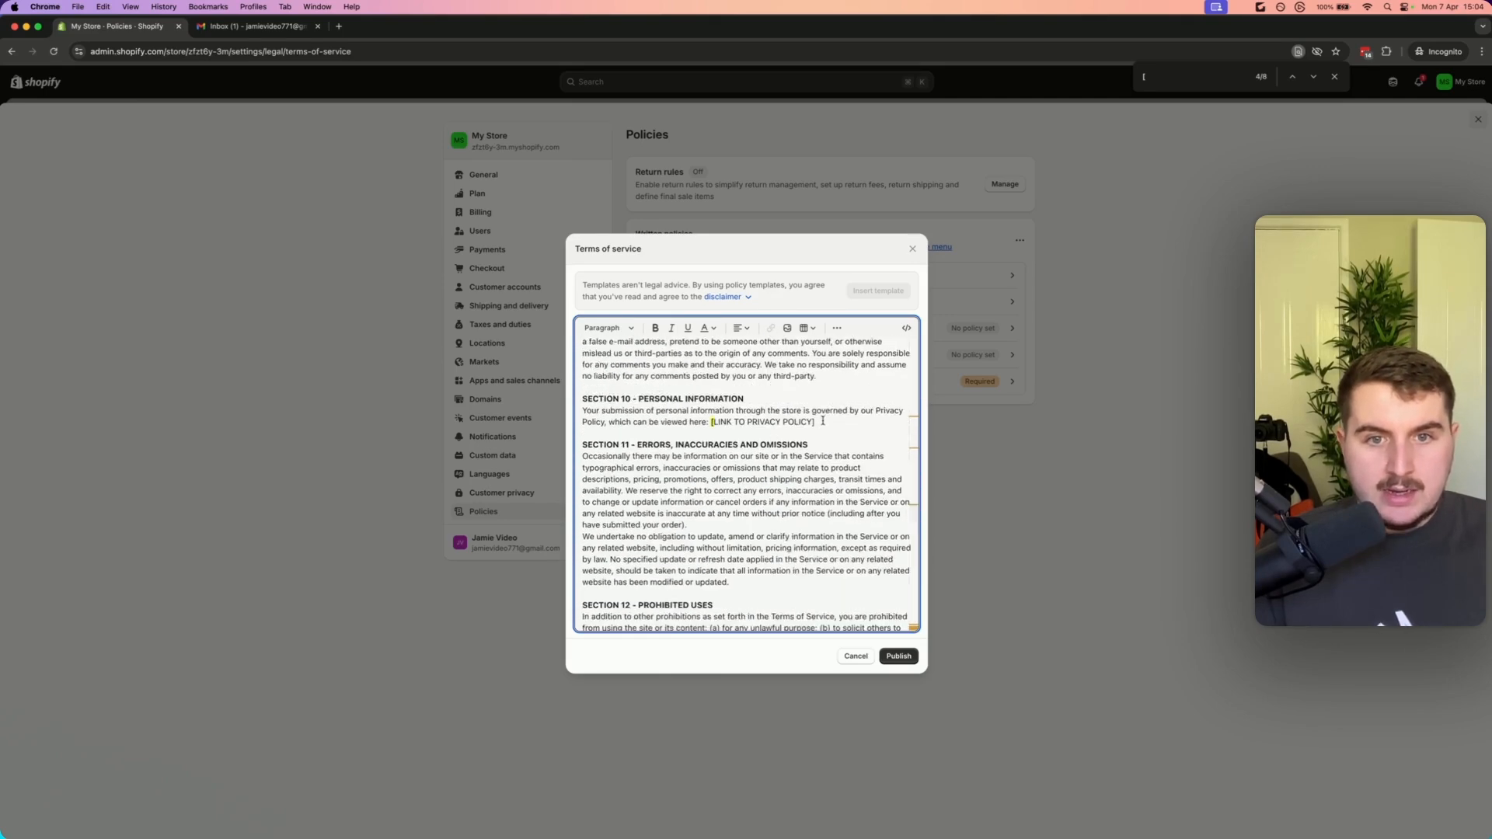
drag(815, 422, 709, 419)
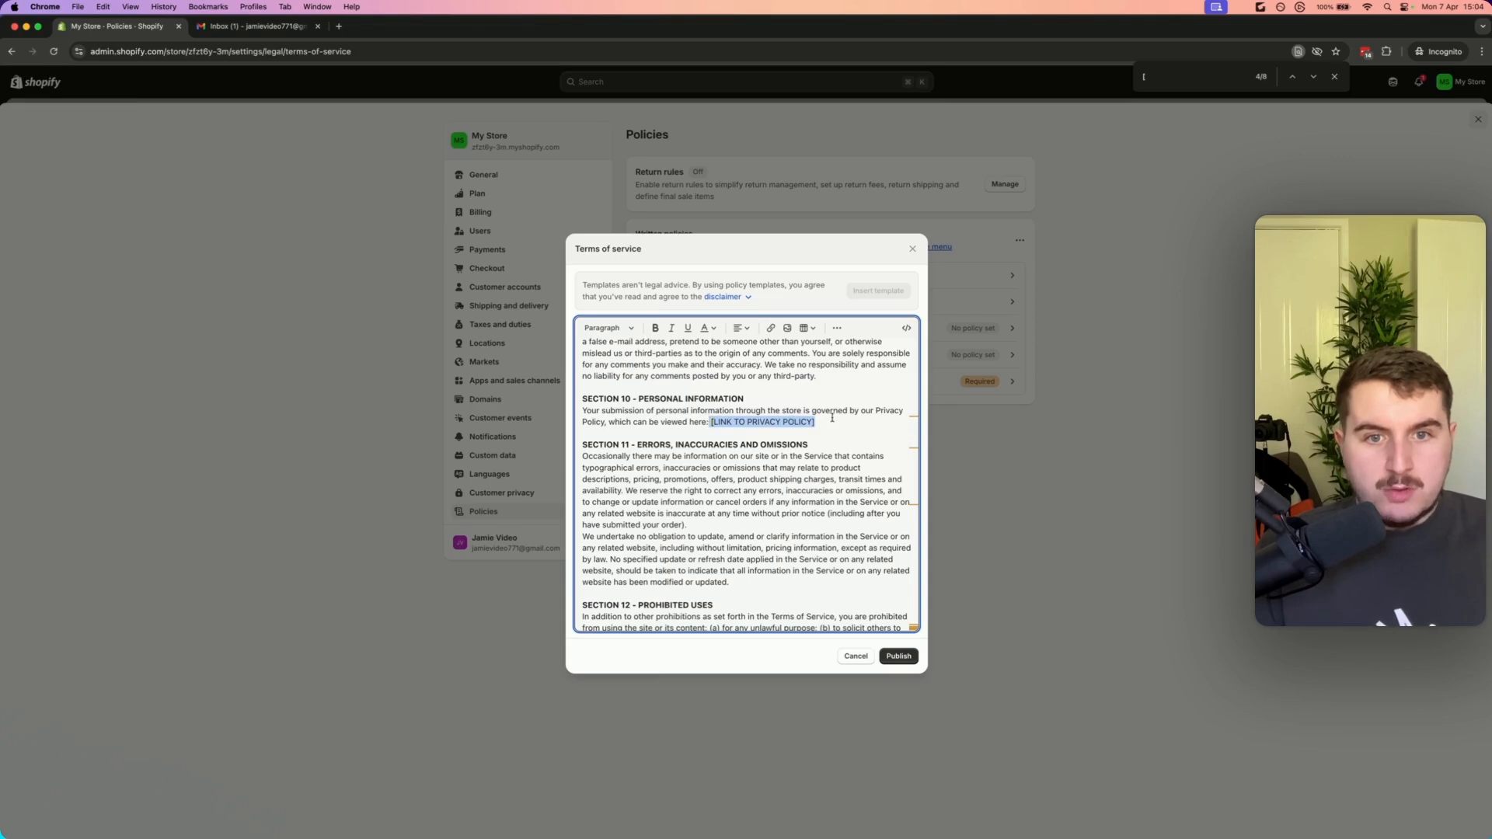
drag(831, 417, 714, 422)
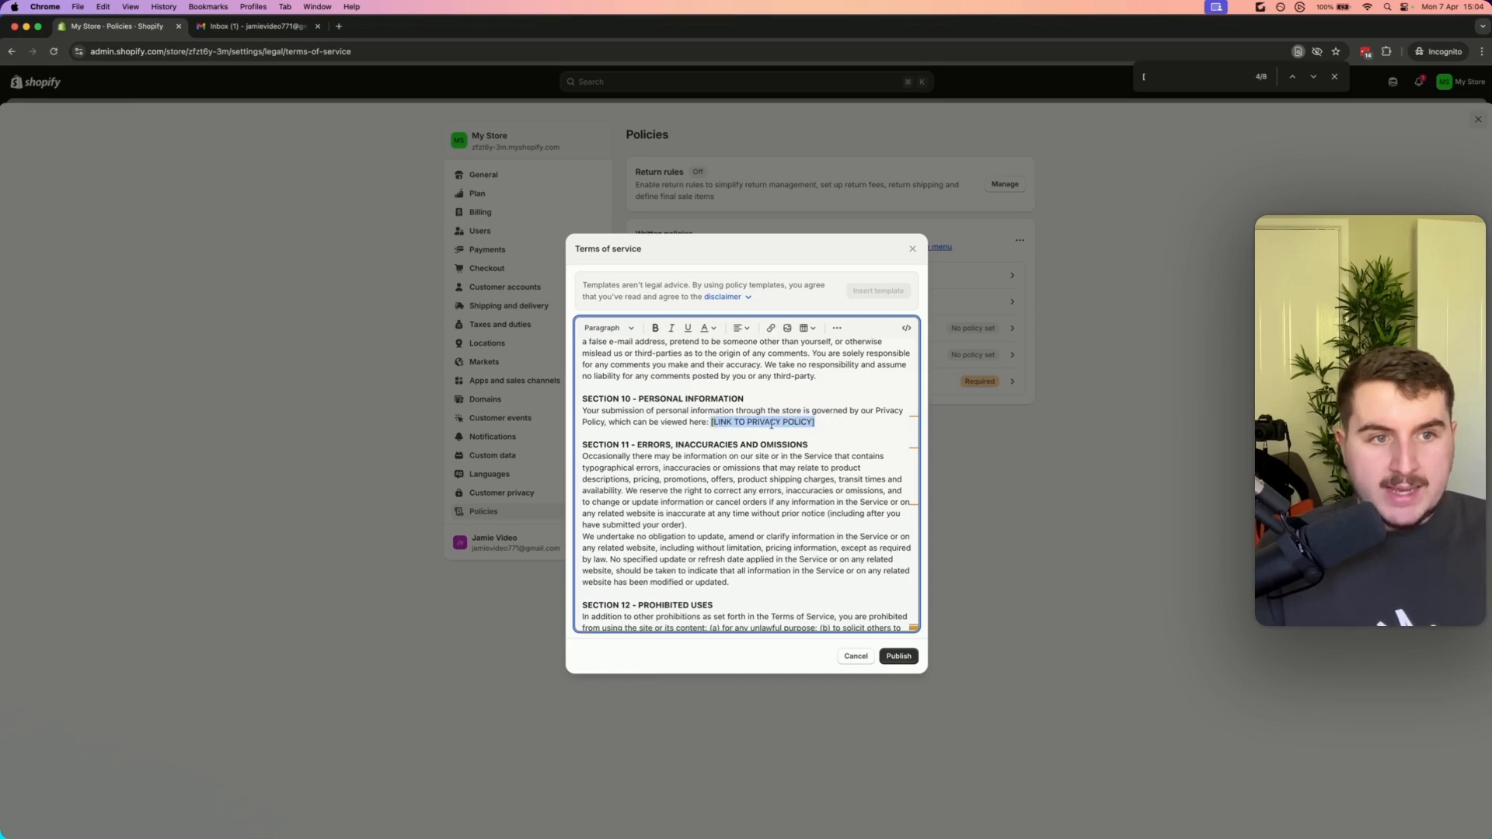
drag(827, 423, 712, 422)
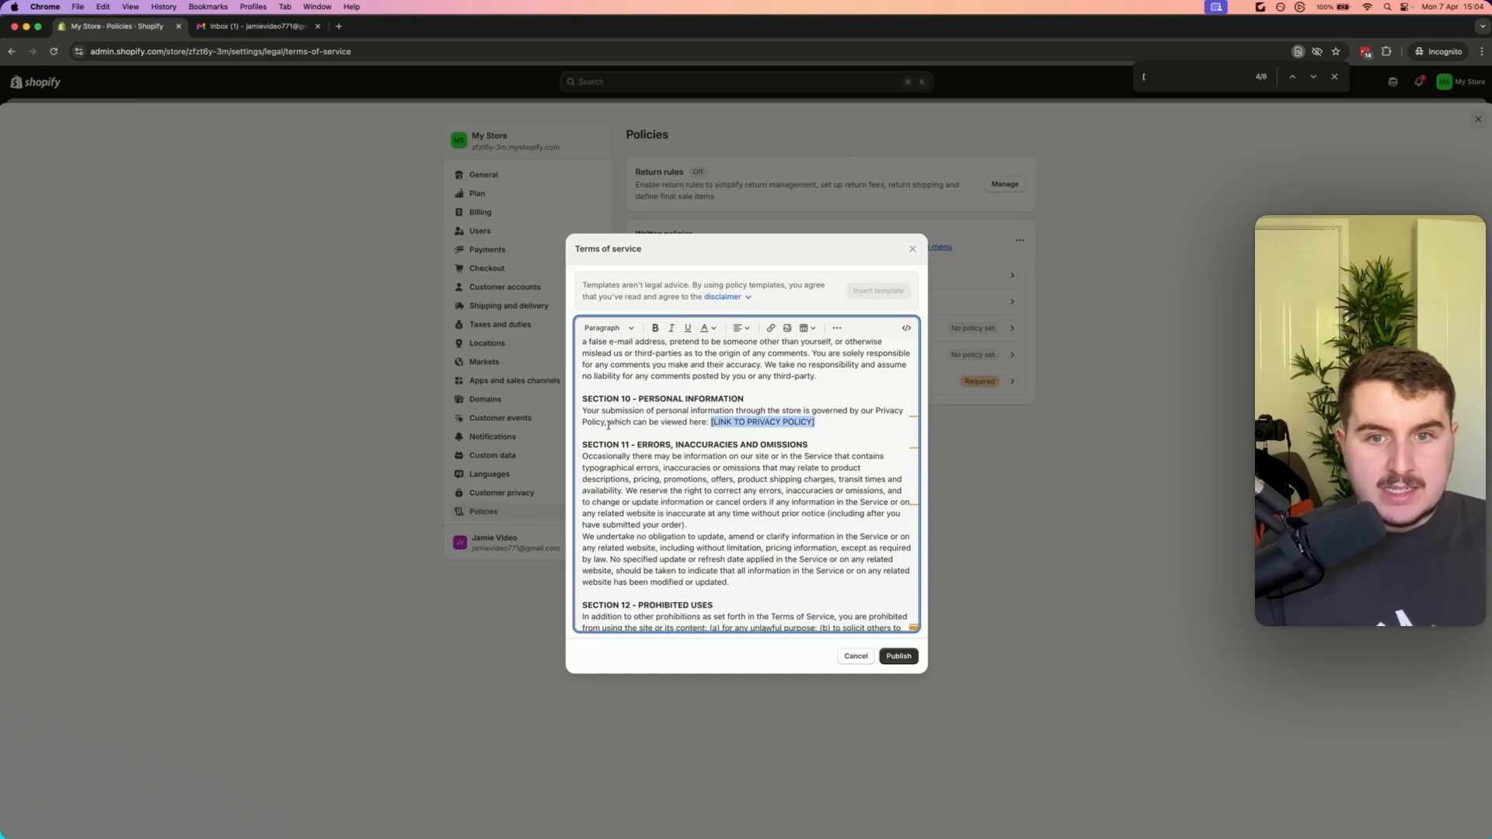
drag(608, 424, 693, 424)
drag(816, 423, 710, 424)
scroll(753, 443, up, 5)
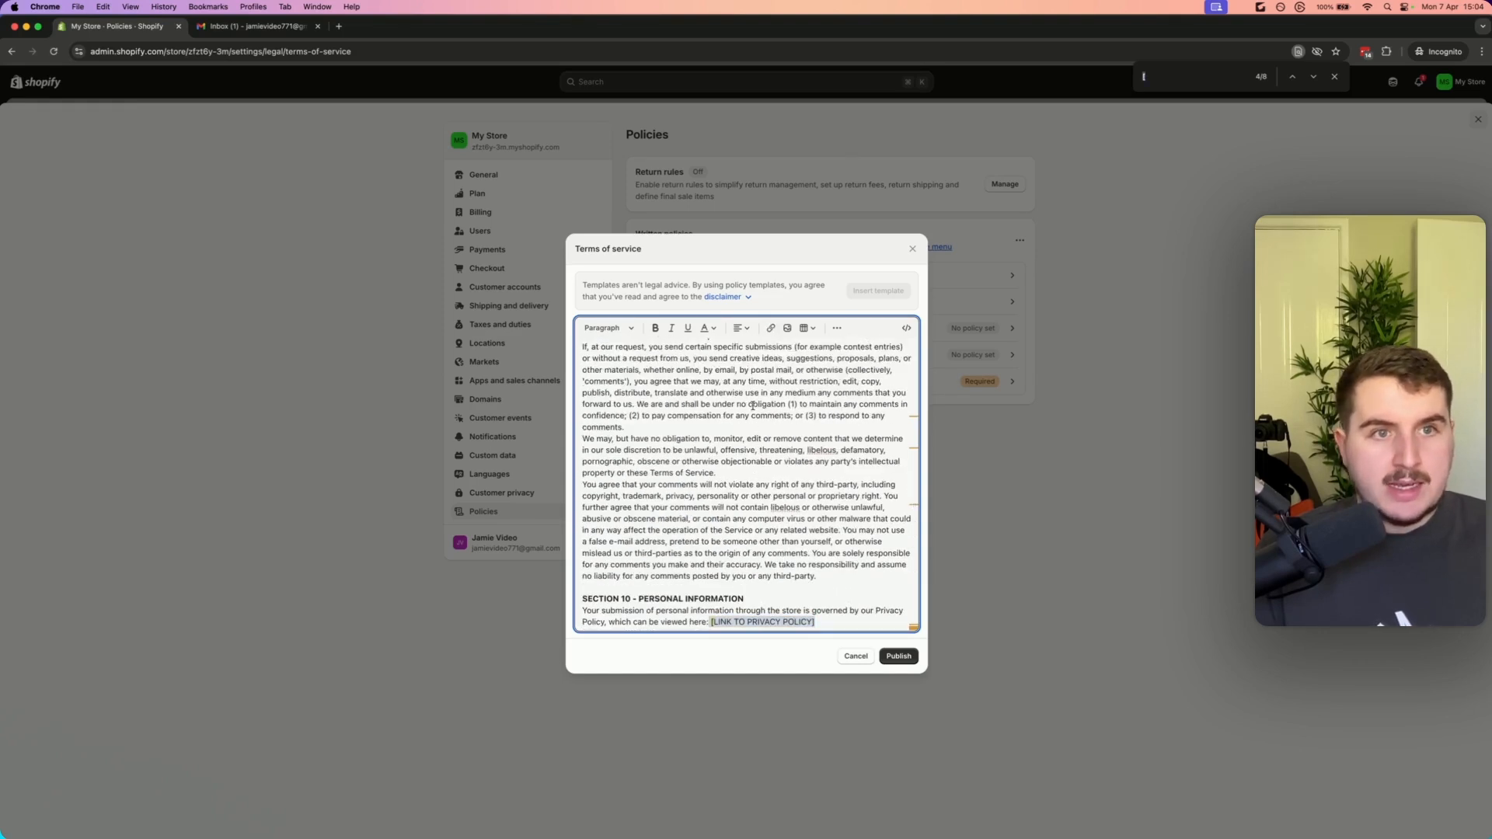
Search the terms of service for the e-mail address and publish the policy
text(@)
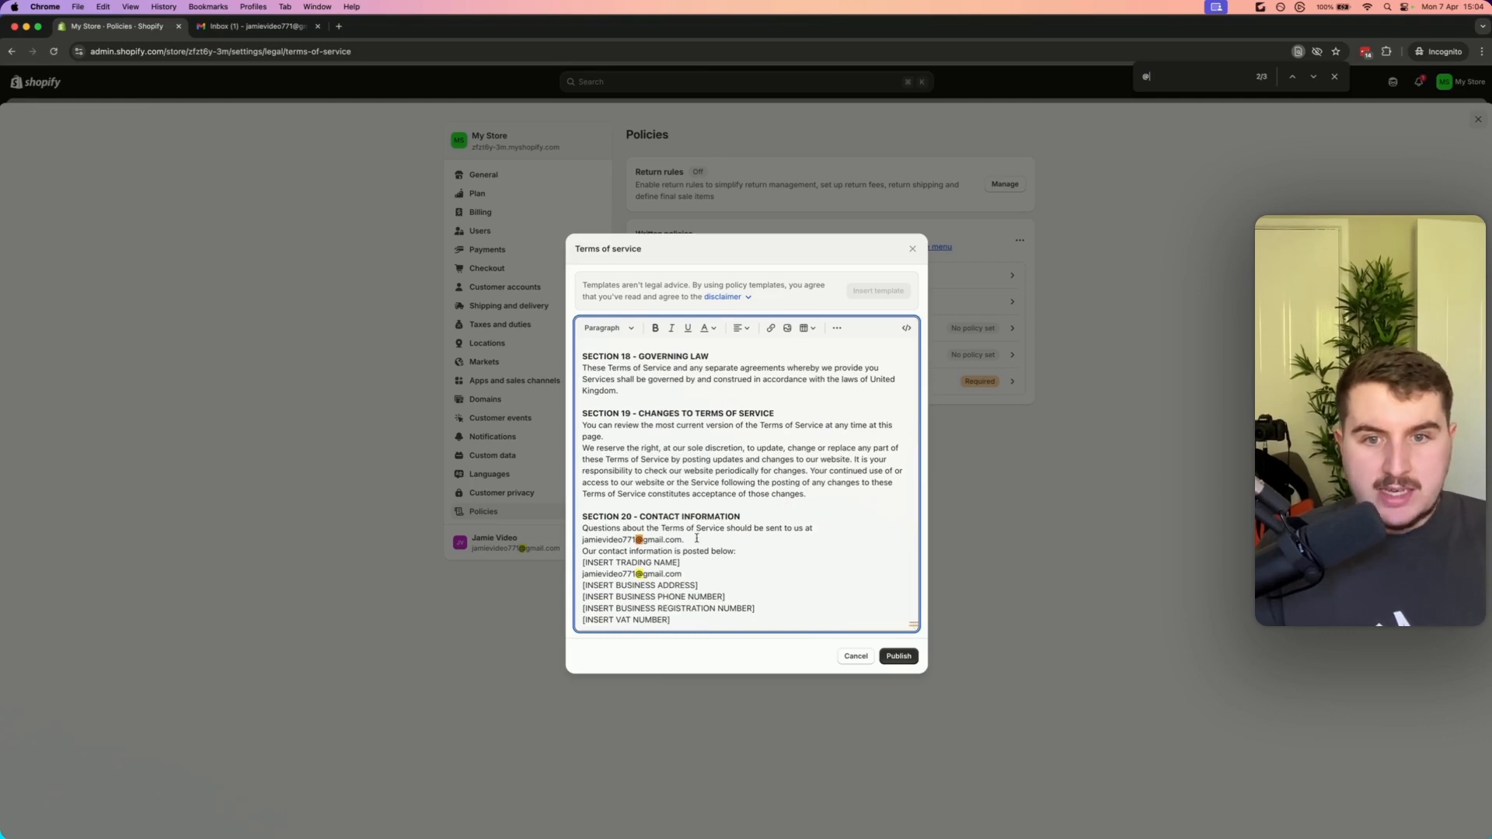
drag(697, 538, 594, 540)
click(898, 656)
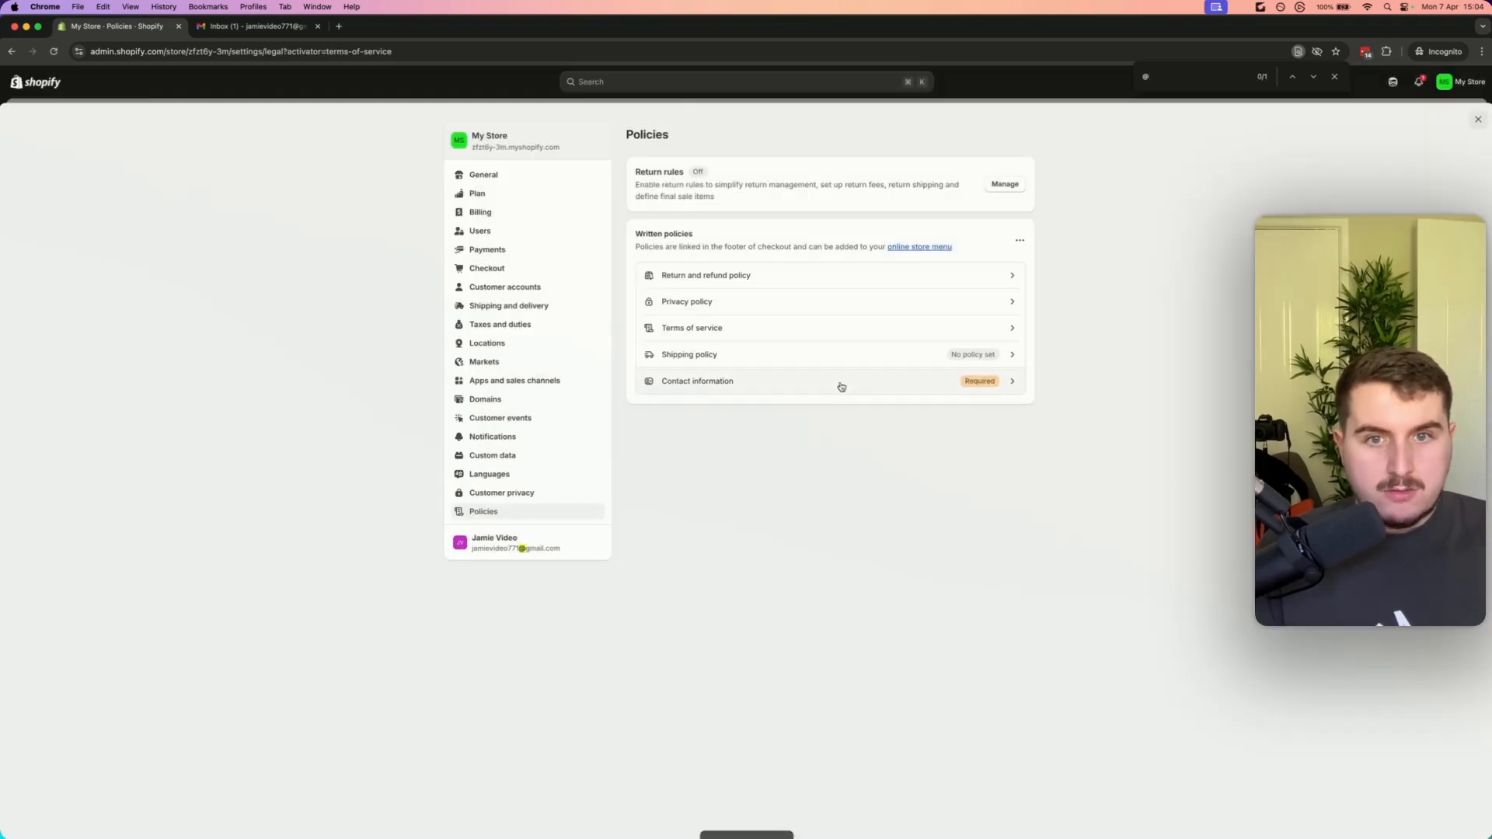
click(740, 355)
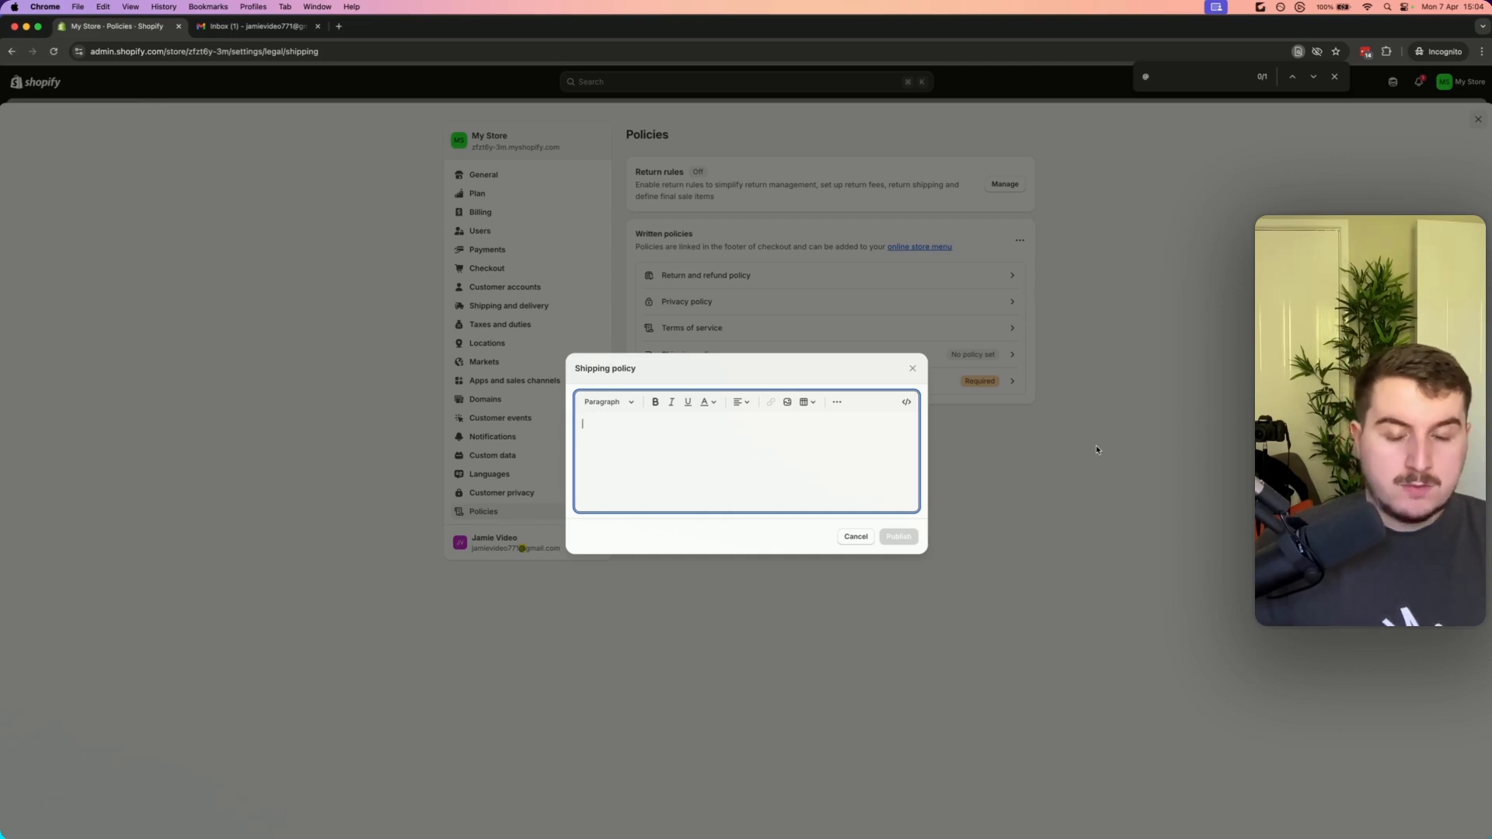
mouse_move(644, 368)
mouse_down()
mouse_move(580, 369)
mouse_move(637, 369)
mouse_up()
click(945, 376)
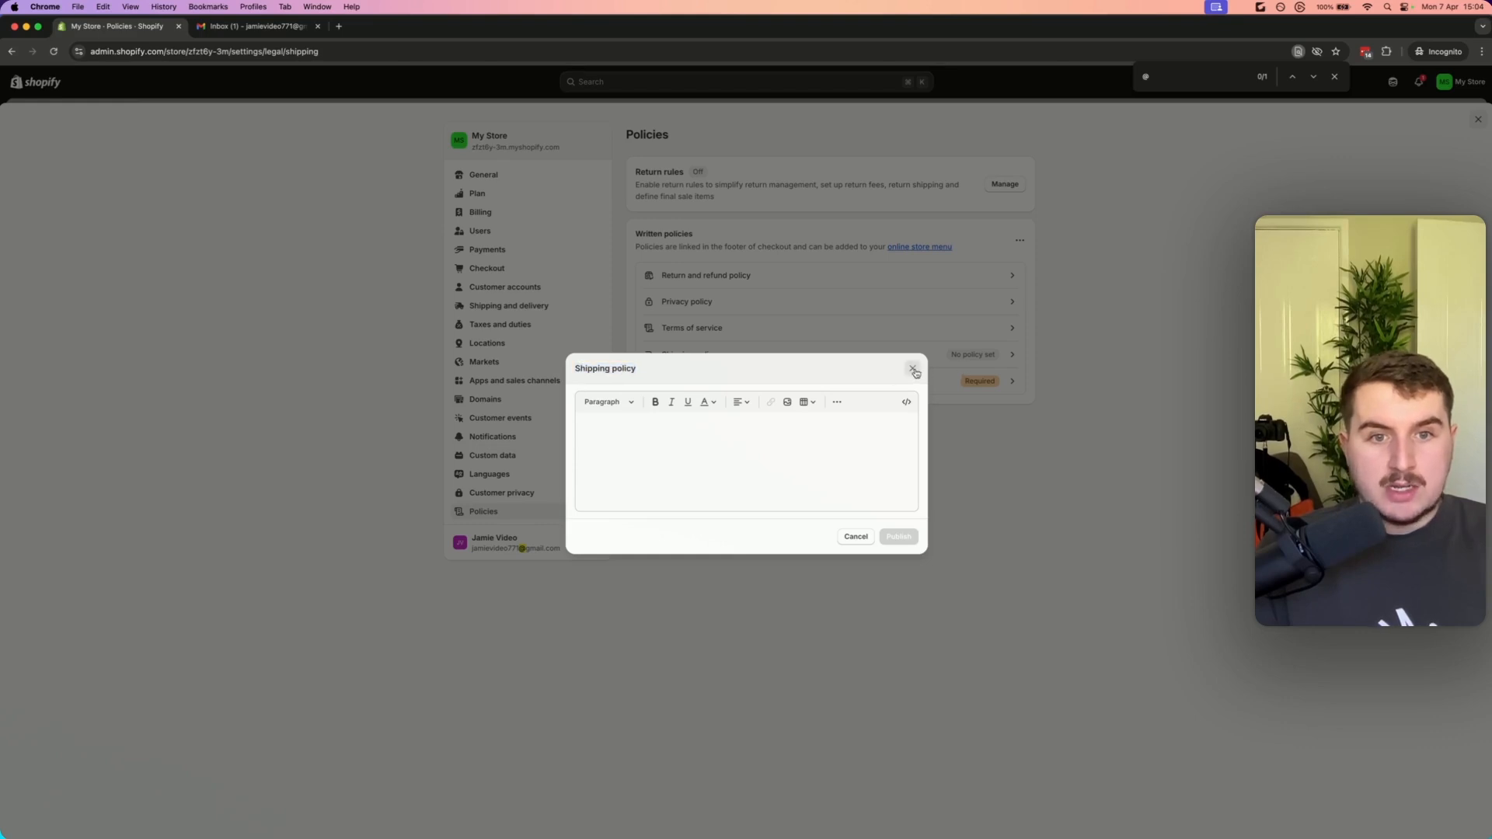
click(913, 370)
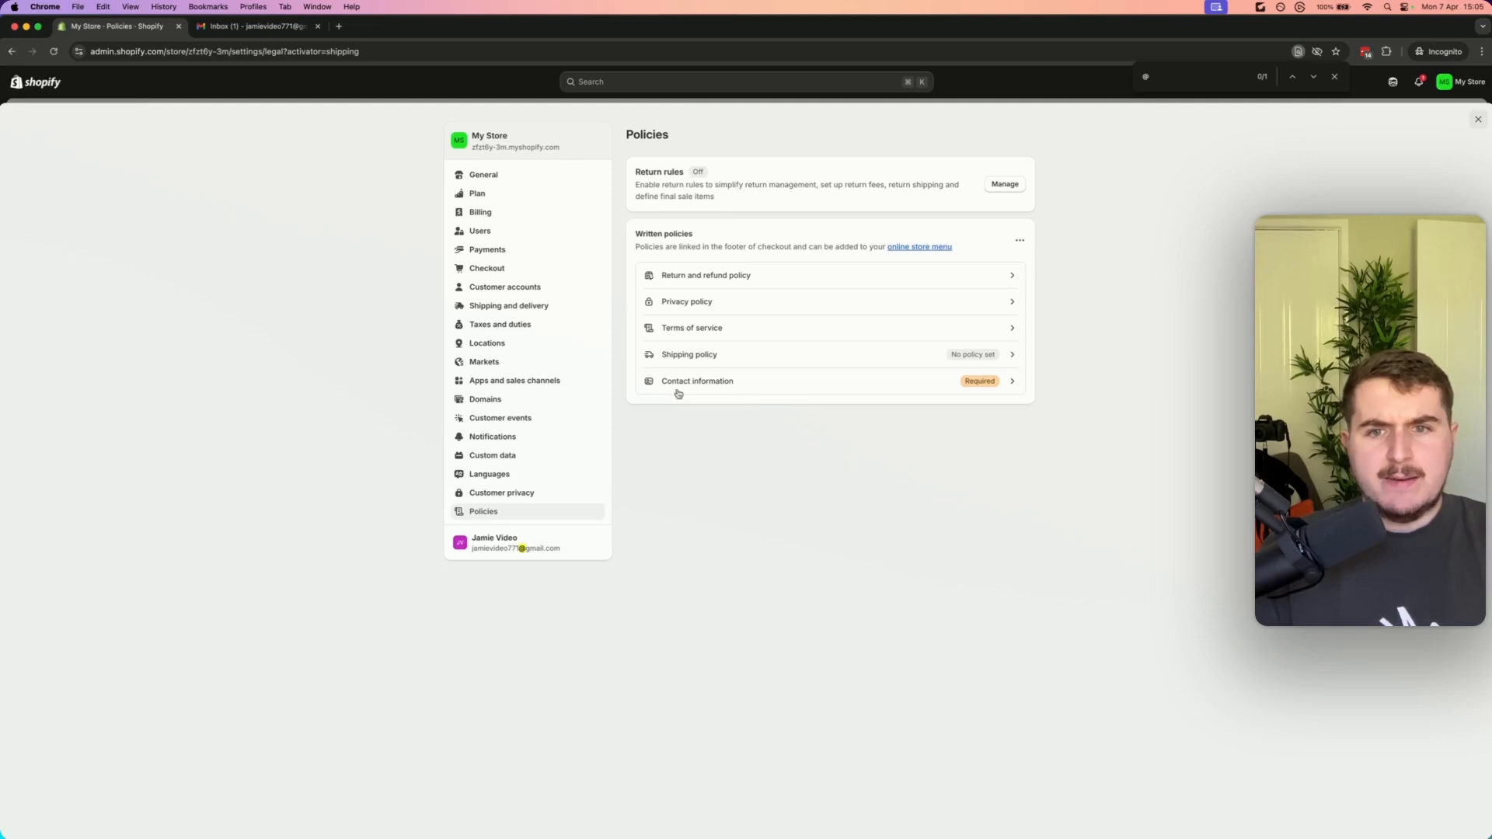
Rename the EU zone's Premium Tracking Delivery rate to Premium Tracking Delivery (5-7 Days) and save the shipping profile
click(501, 361)
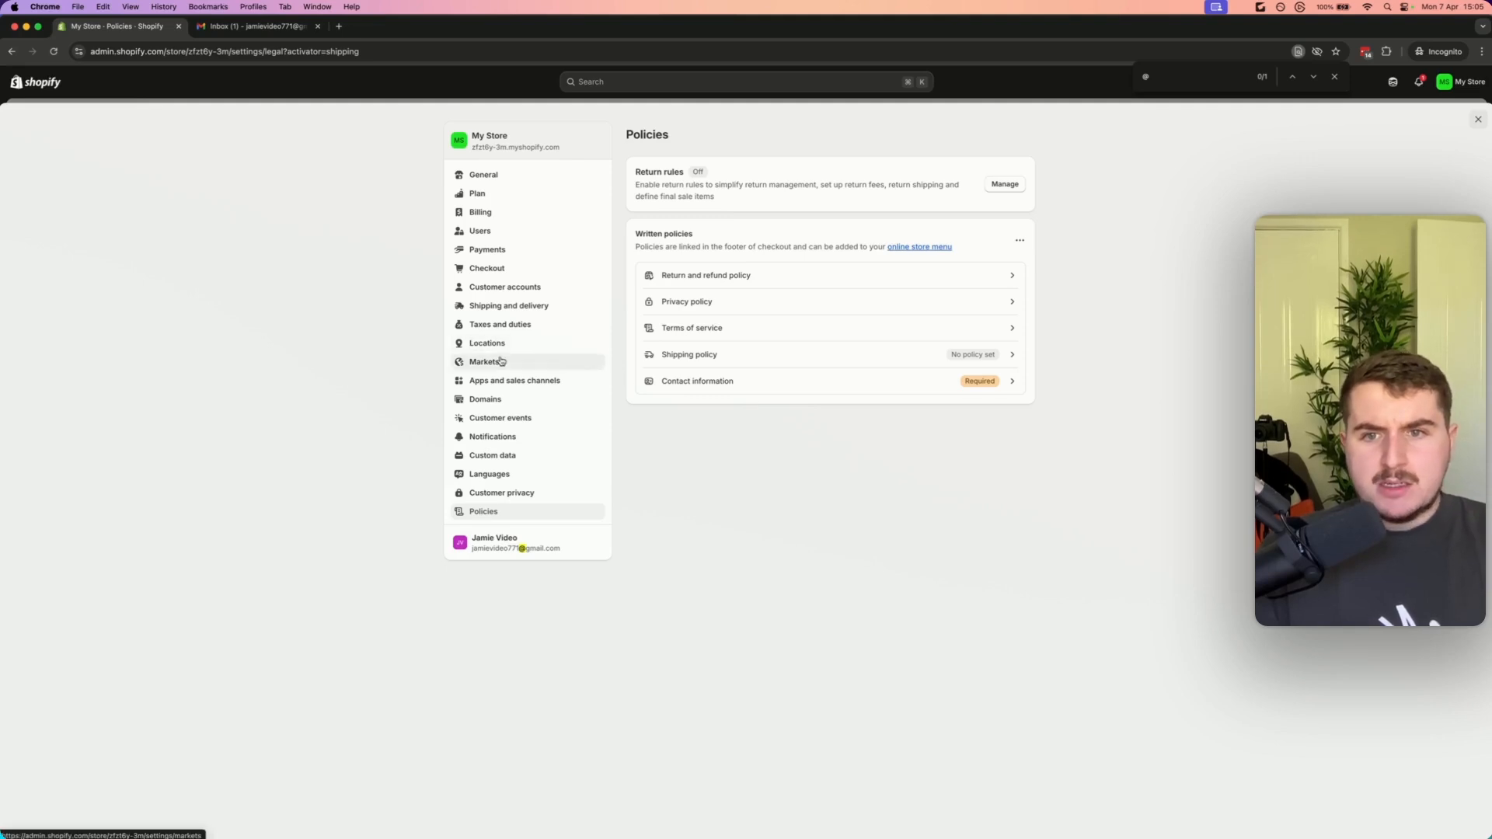
click(505, 305)
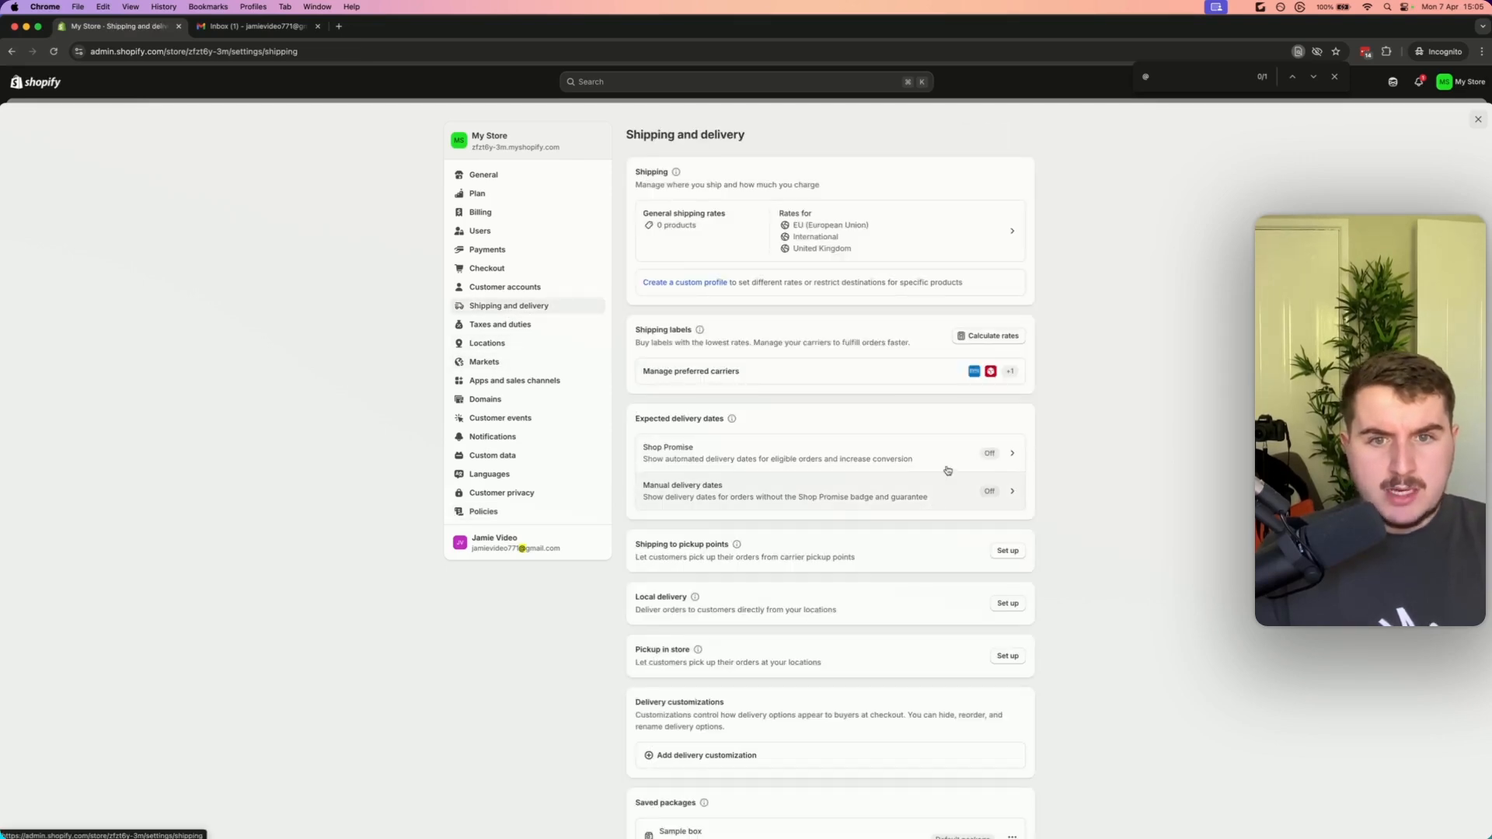
click(905, 254)
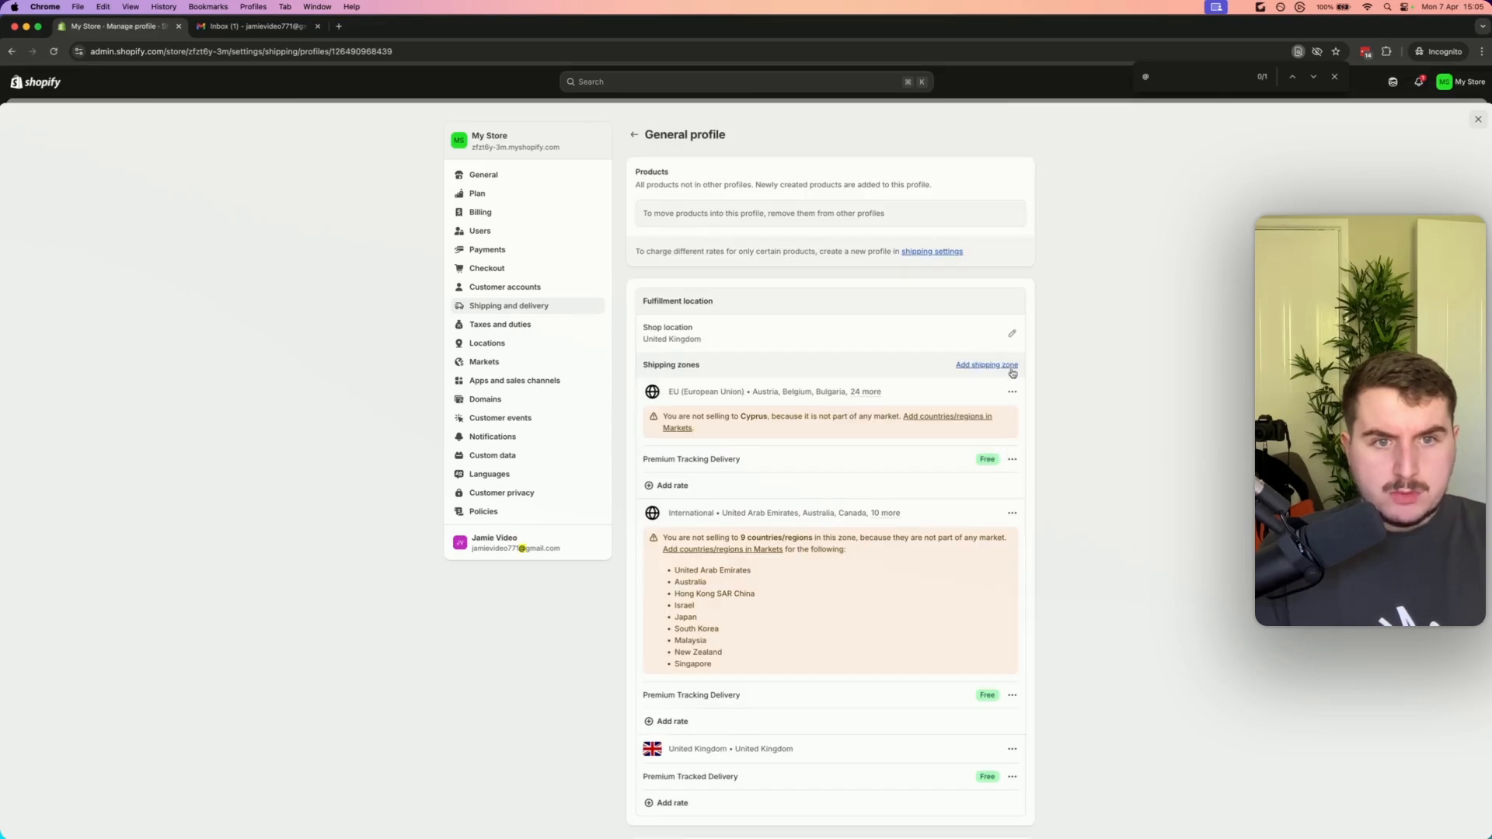
click(1011, 394)
scroll(1080, 411, down, 5)
scroll(1080, 410, up, 2)
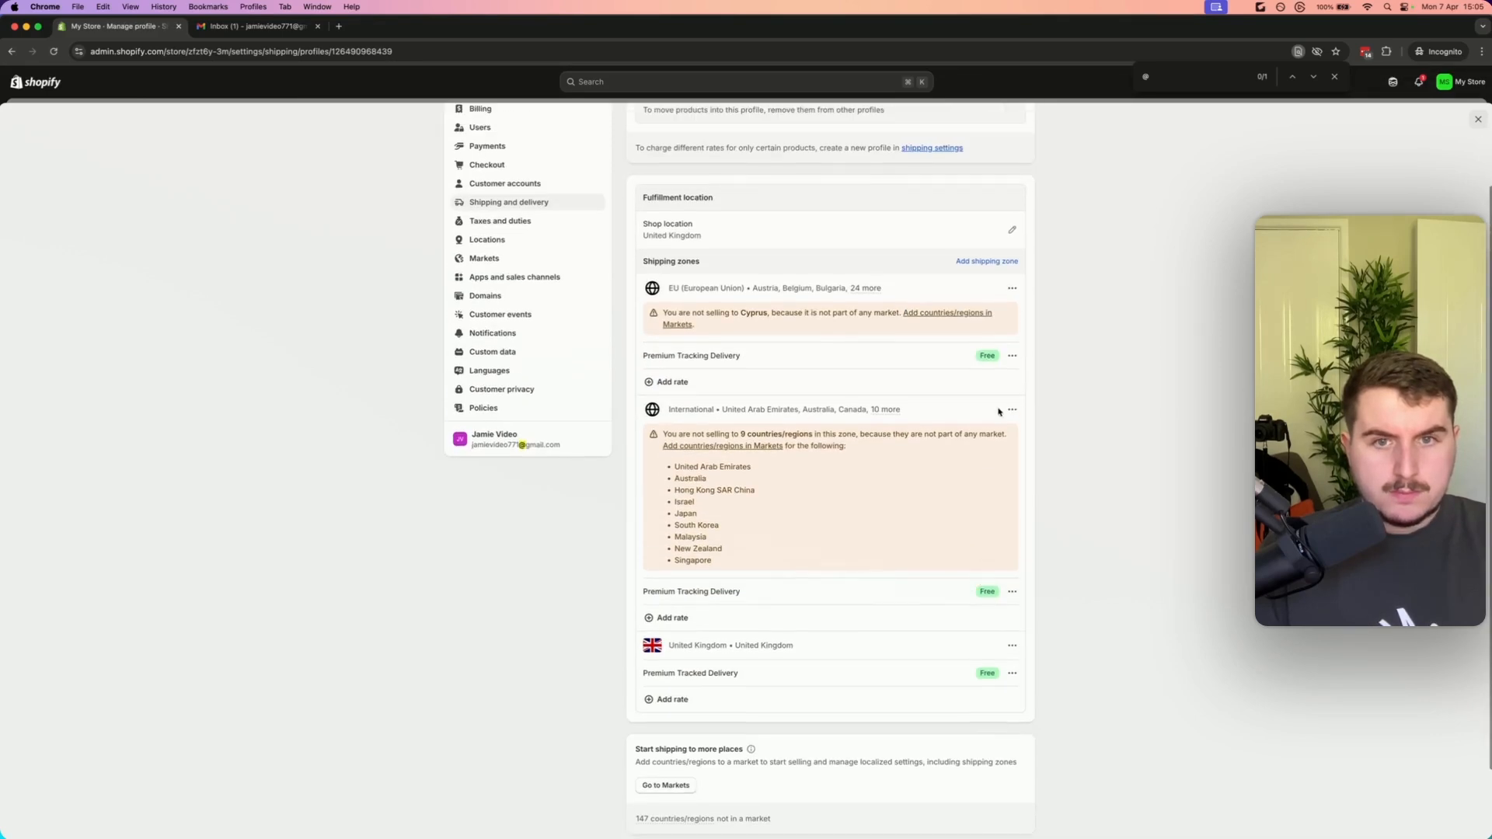
click(1011, 356)
click(995, 380)
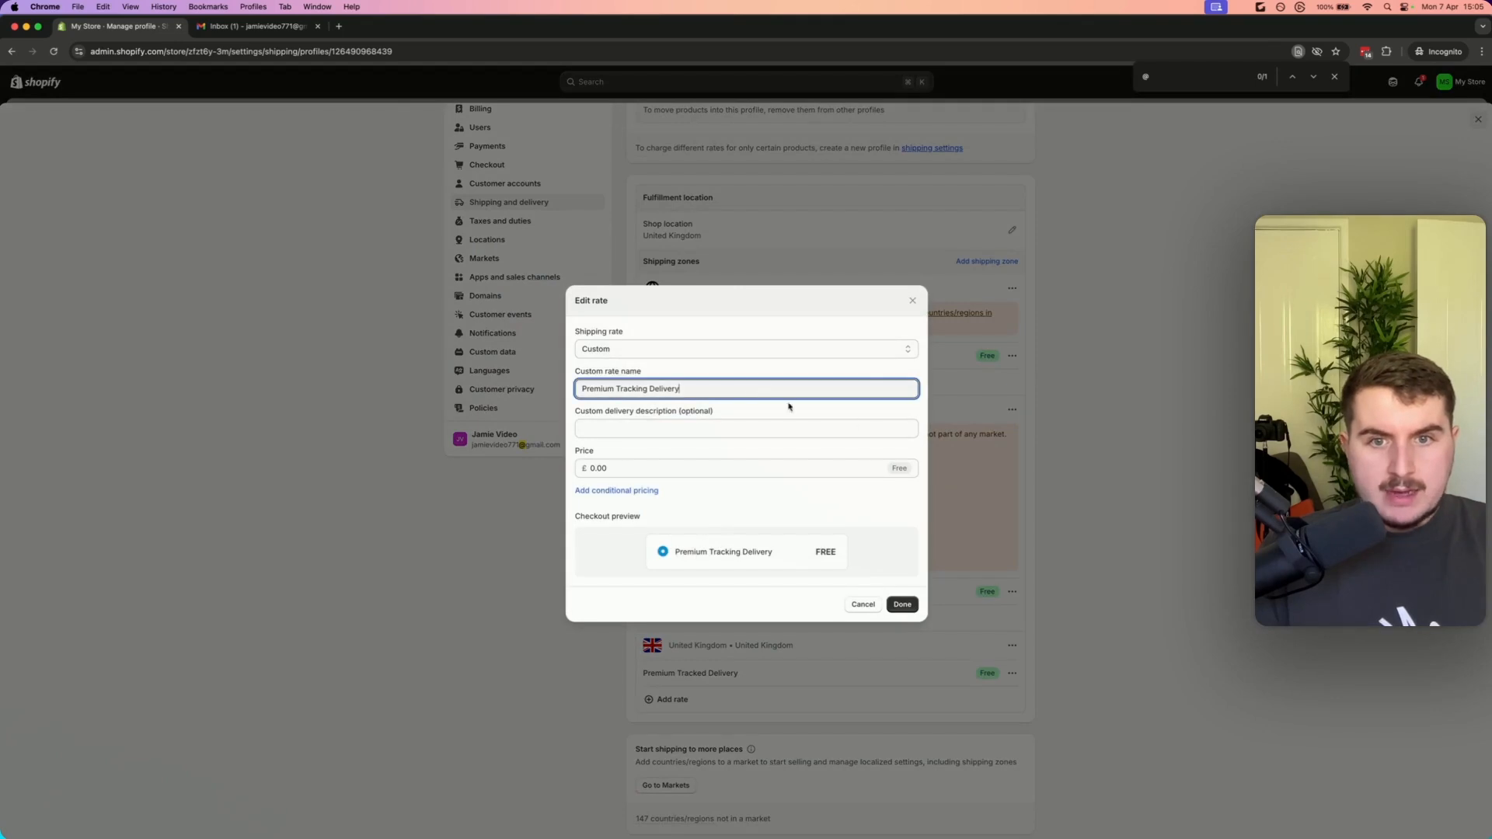
text(()
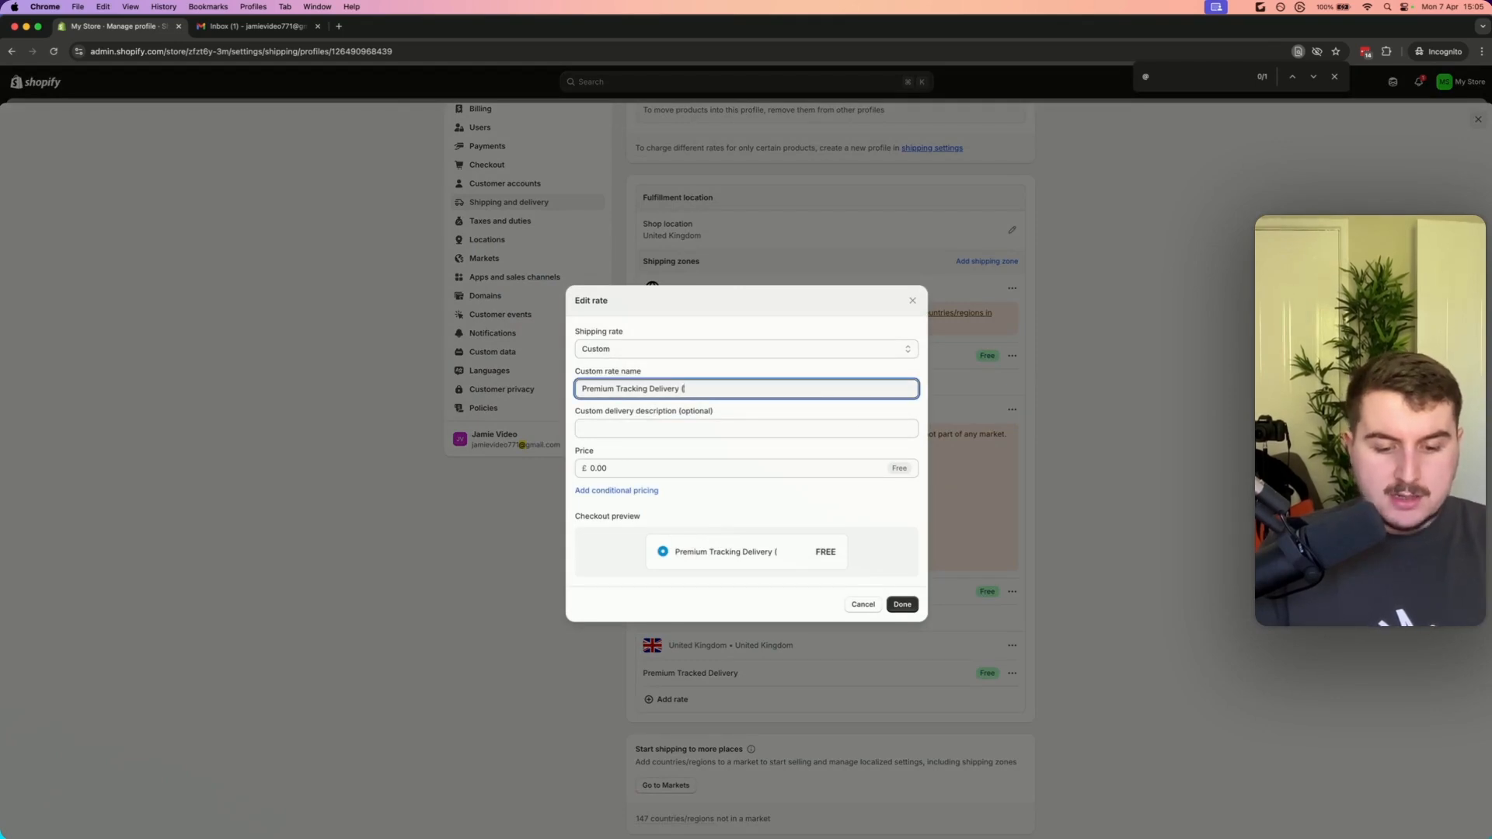
text(5)
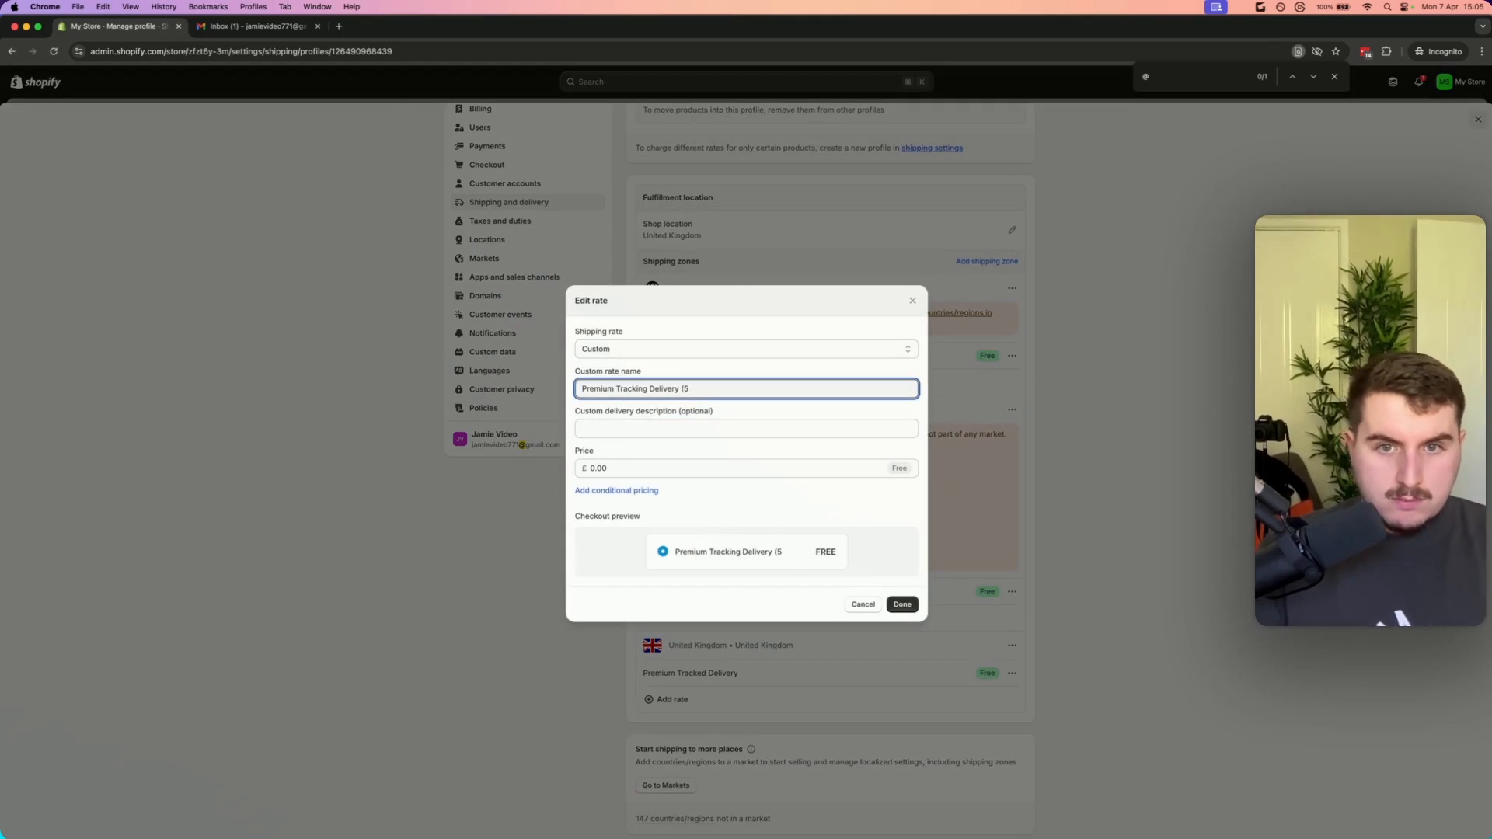
text(07Days))
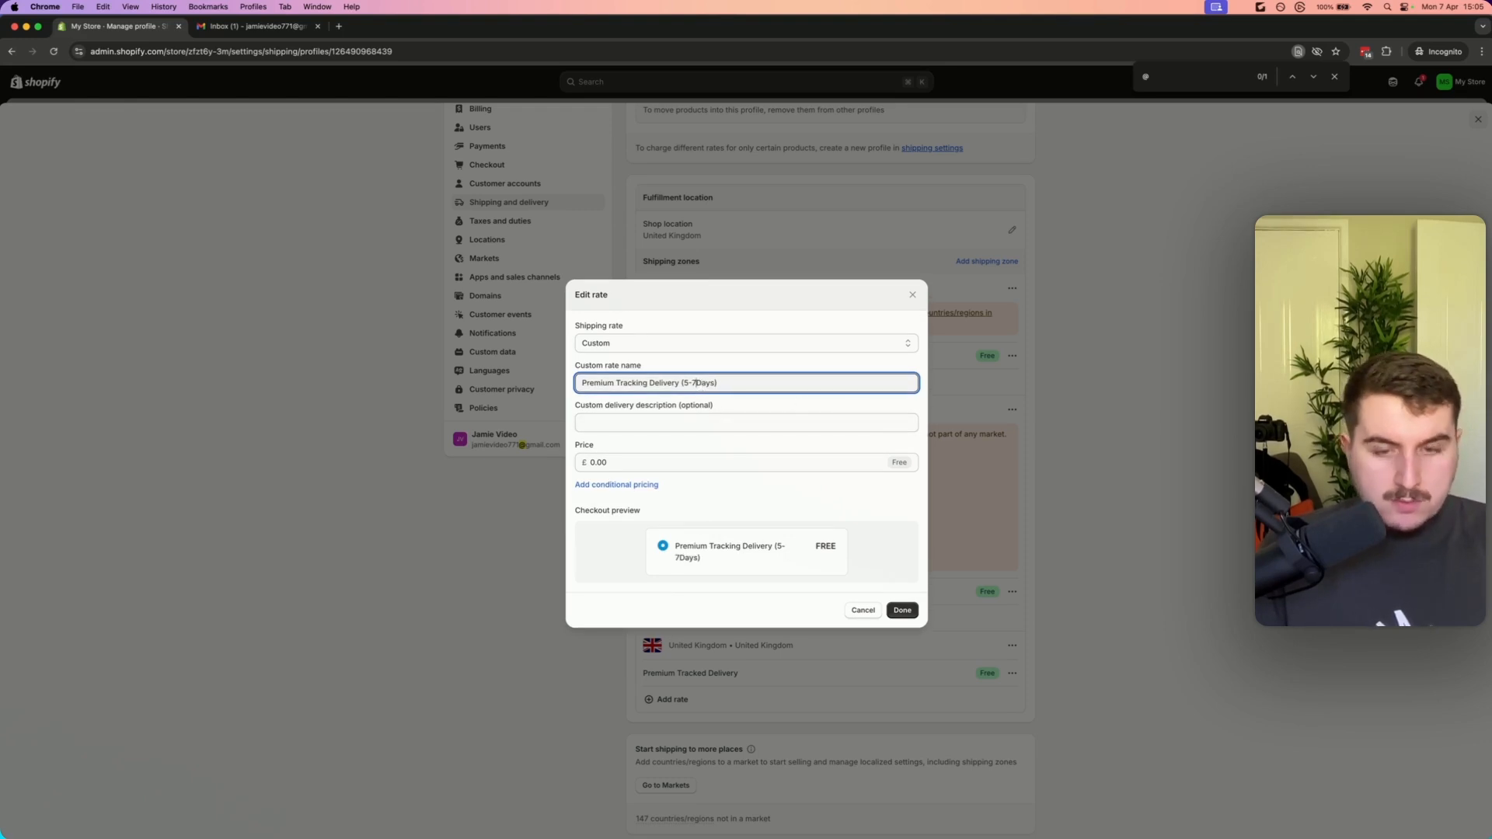
click(696, 382)
click(901, 610)
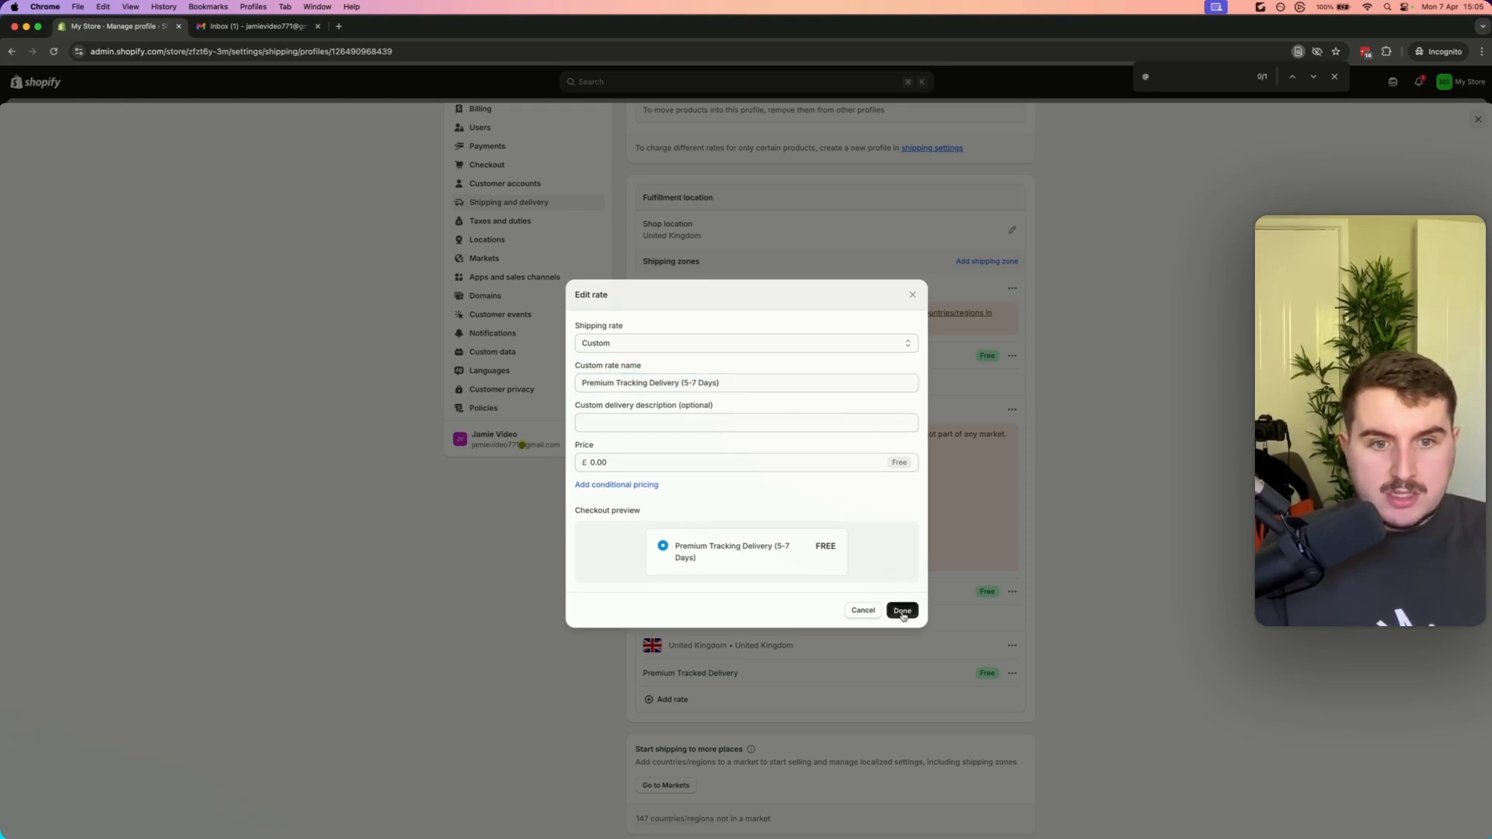
click(917, 90)
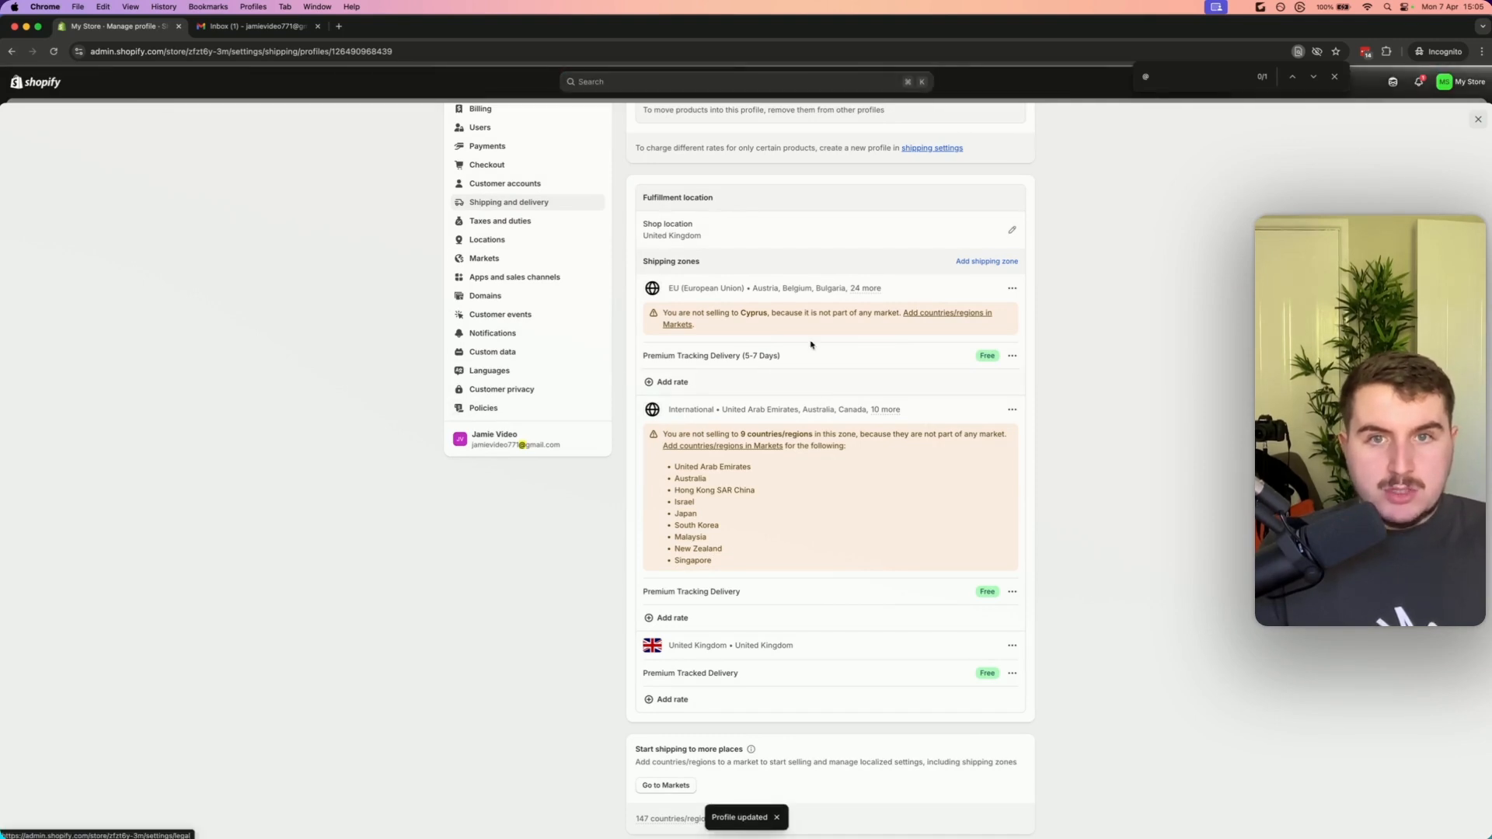
click(484, 408)
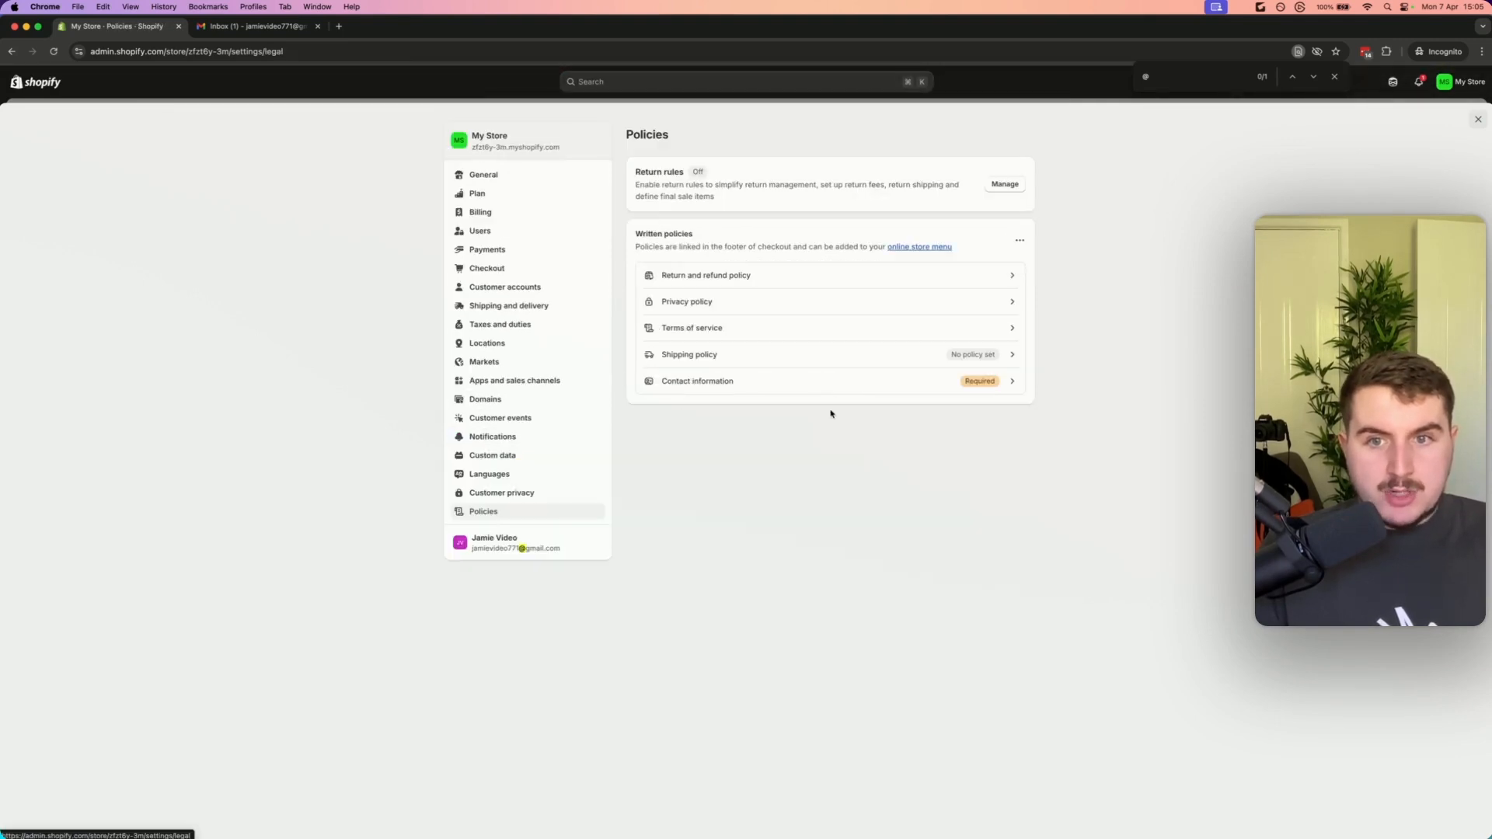
click(766, 355)
click(777, 473)
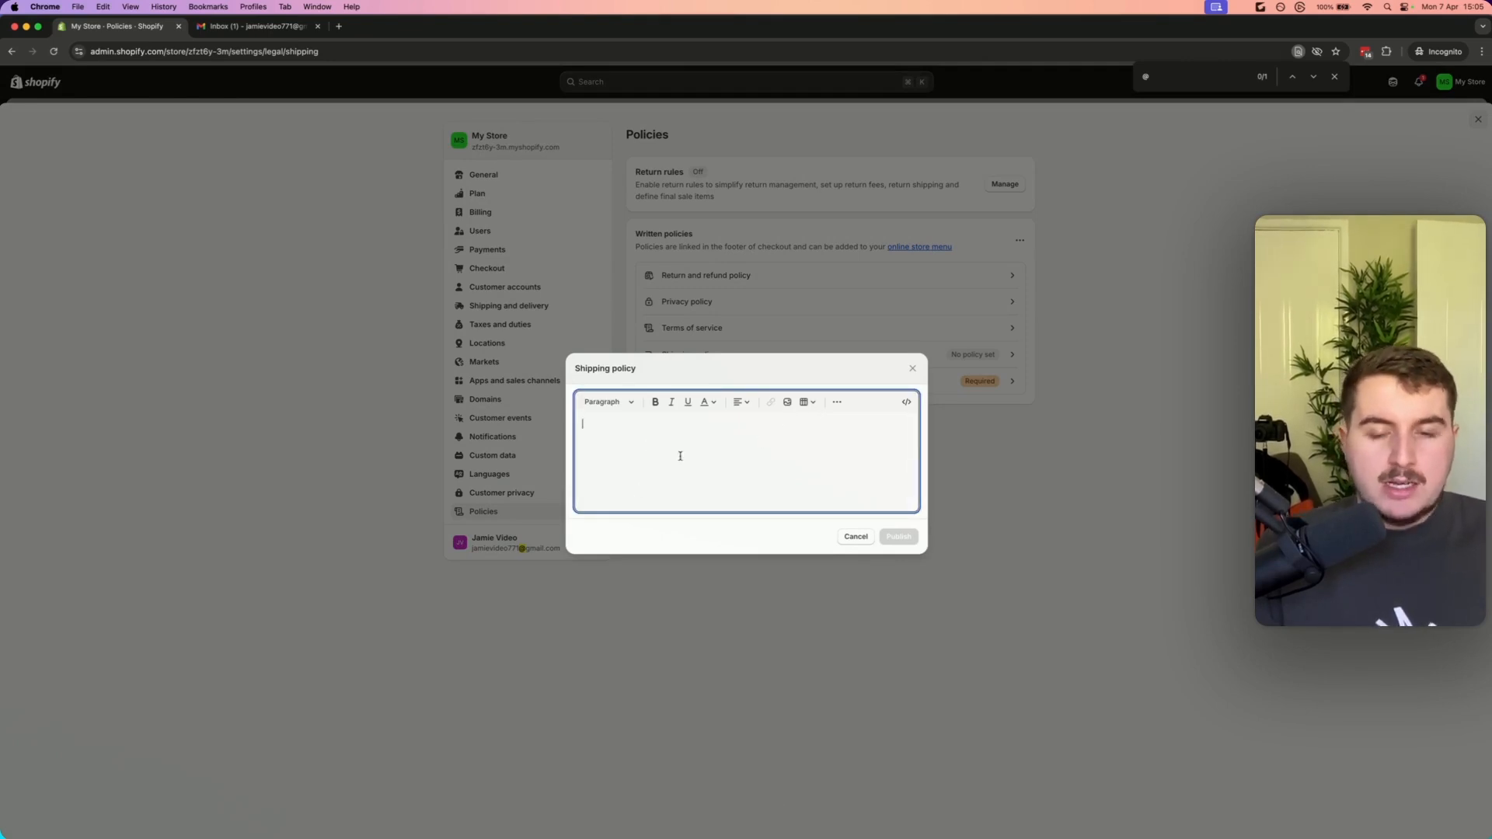
click(855, 536)
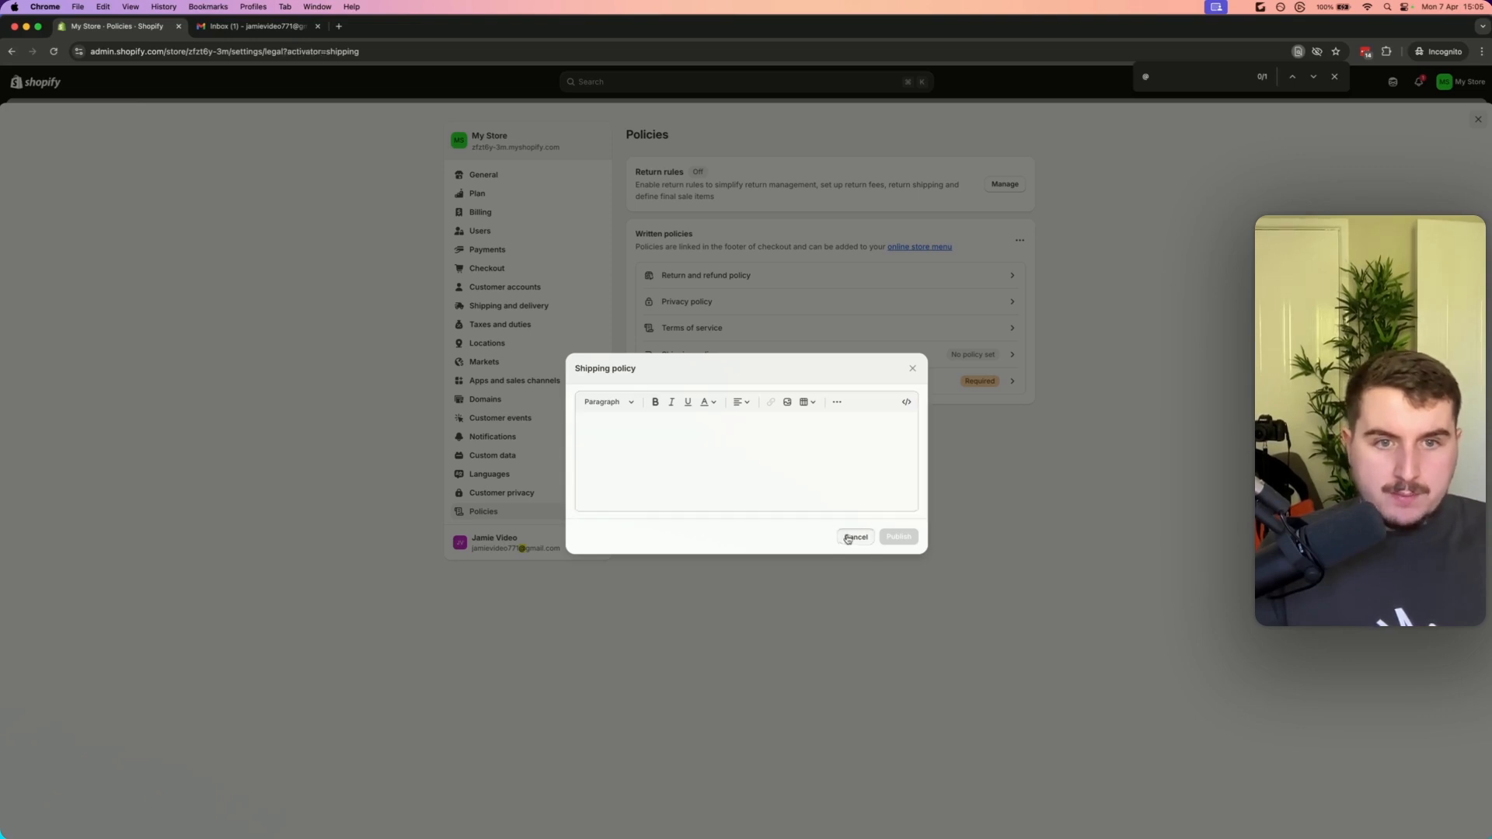
Paste the brand's contact e-mail into the contact information policy and cancel without publishing
click(727, 392)
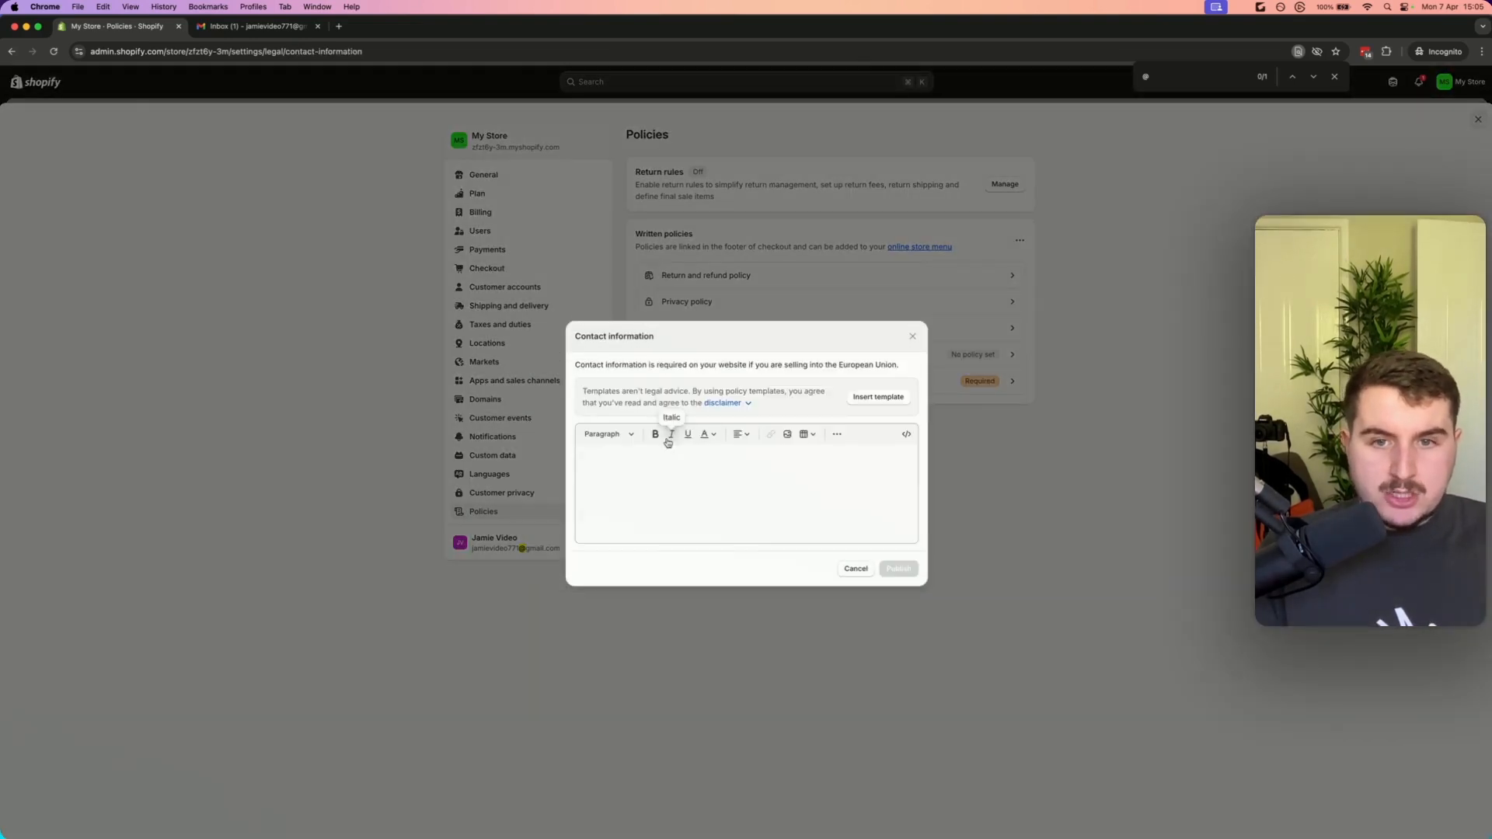
key(super+v)
drag(692, 466, 537, 431)
click(734, 494)
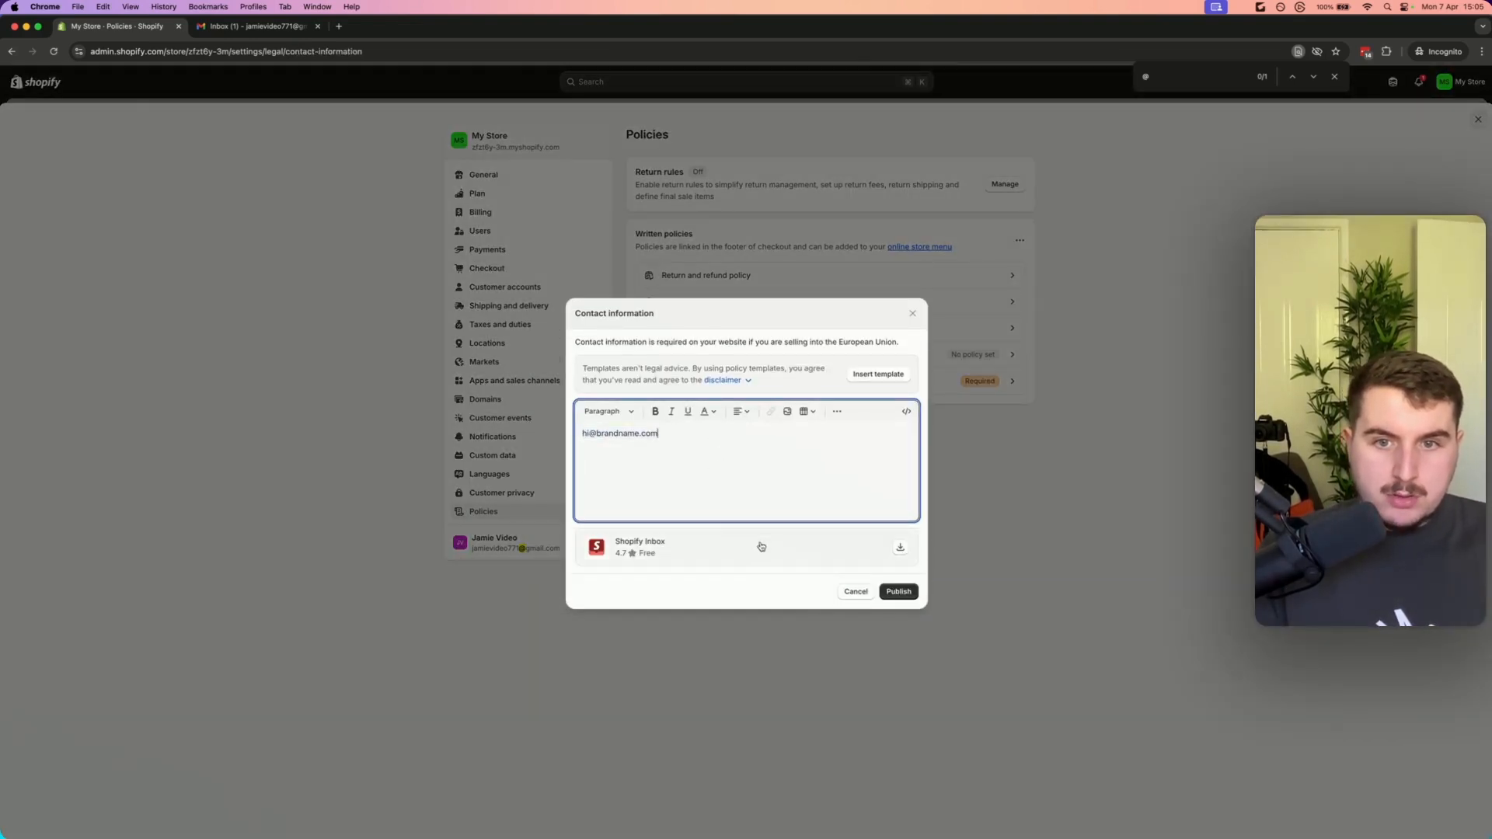
triple_click(777, 461)
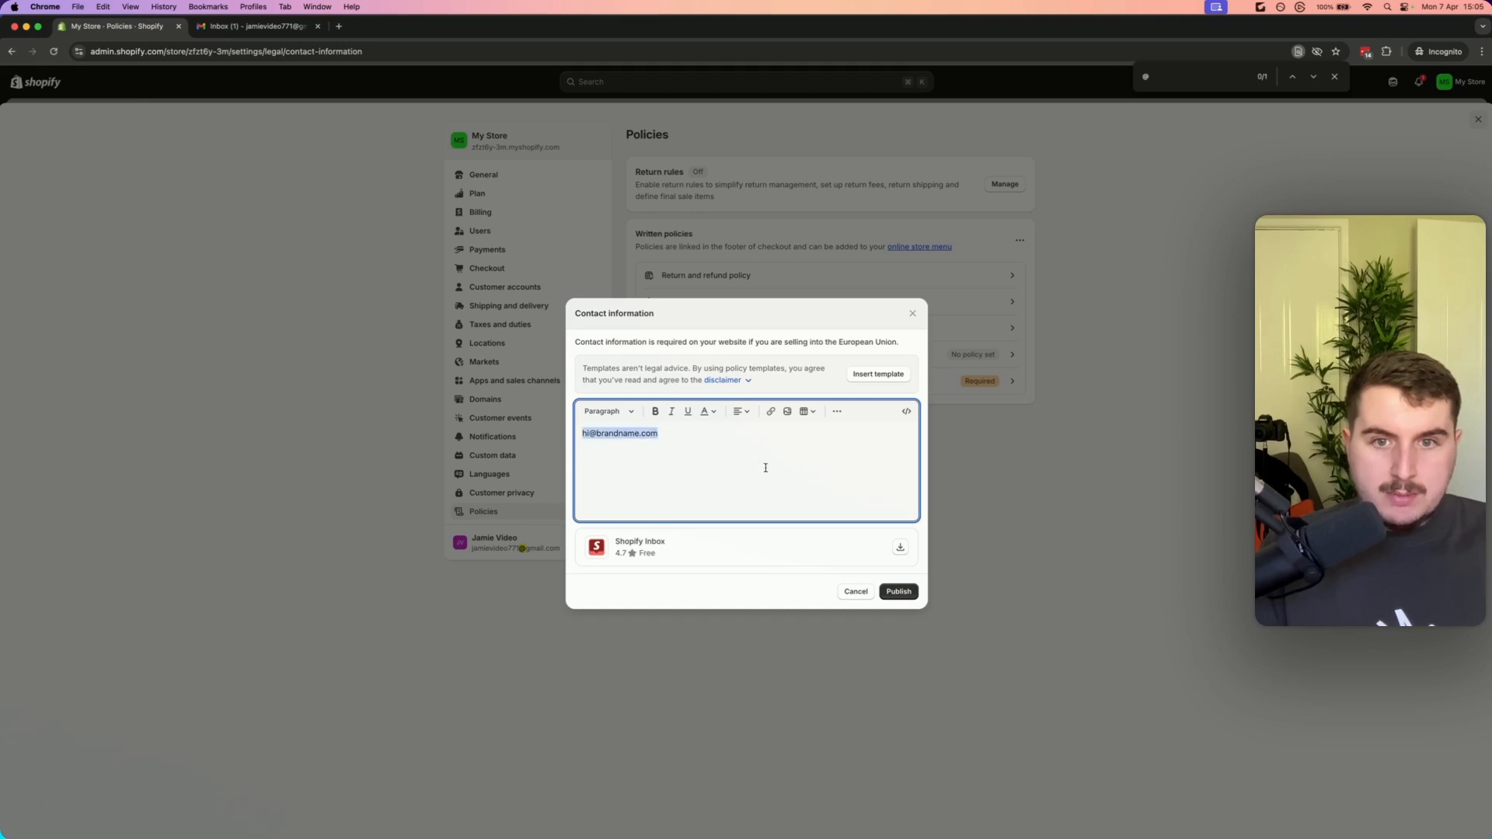
click(903, 440)
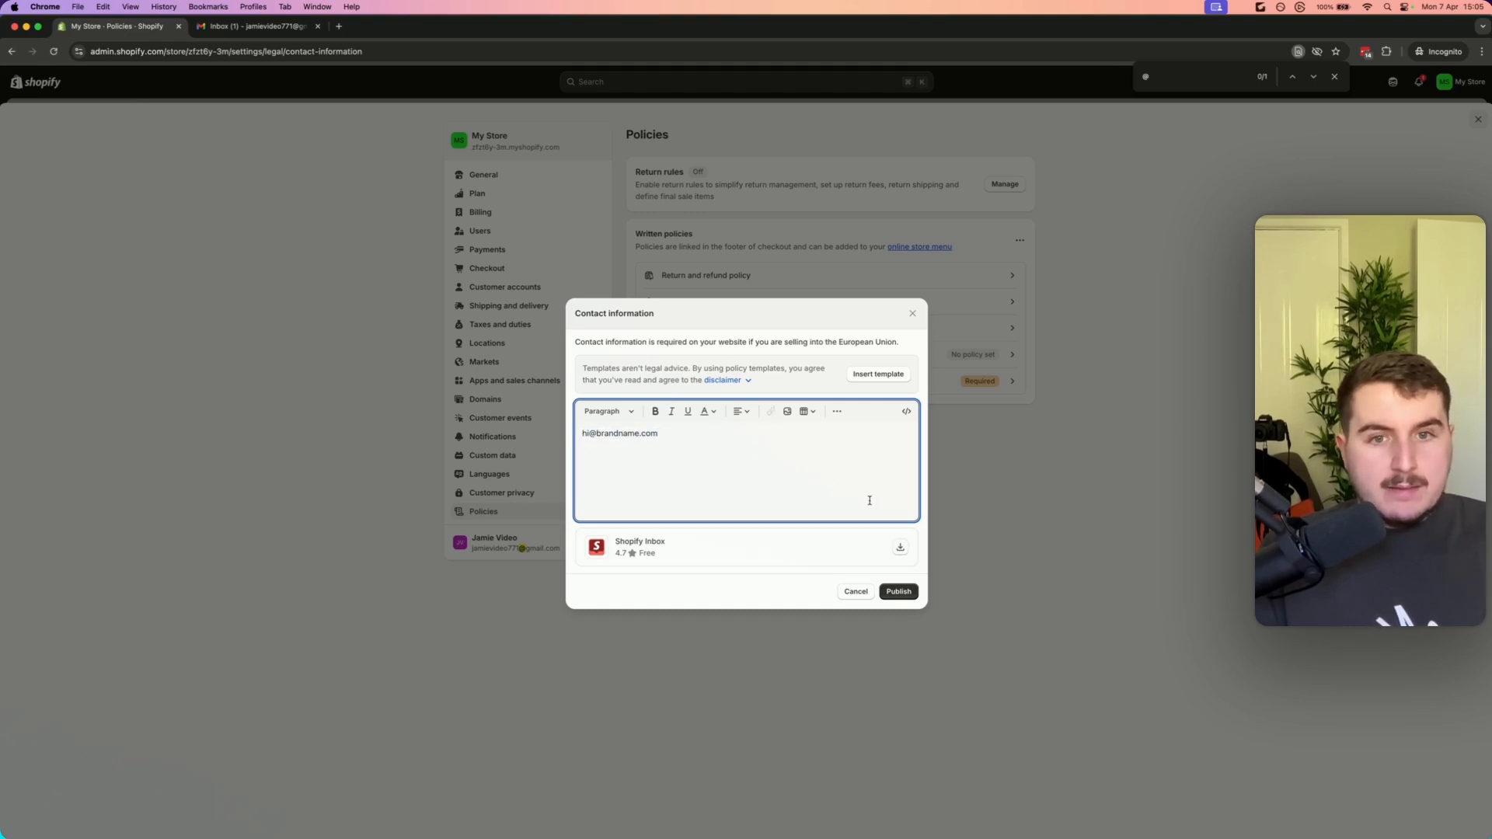
triple_click(661, 441)
click(663, 466)
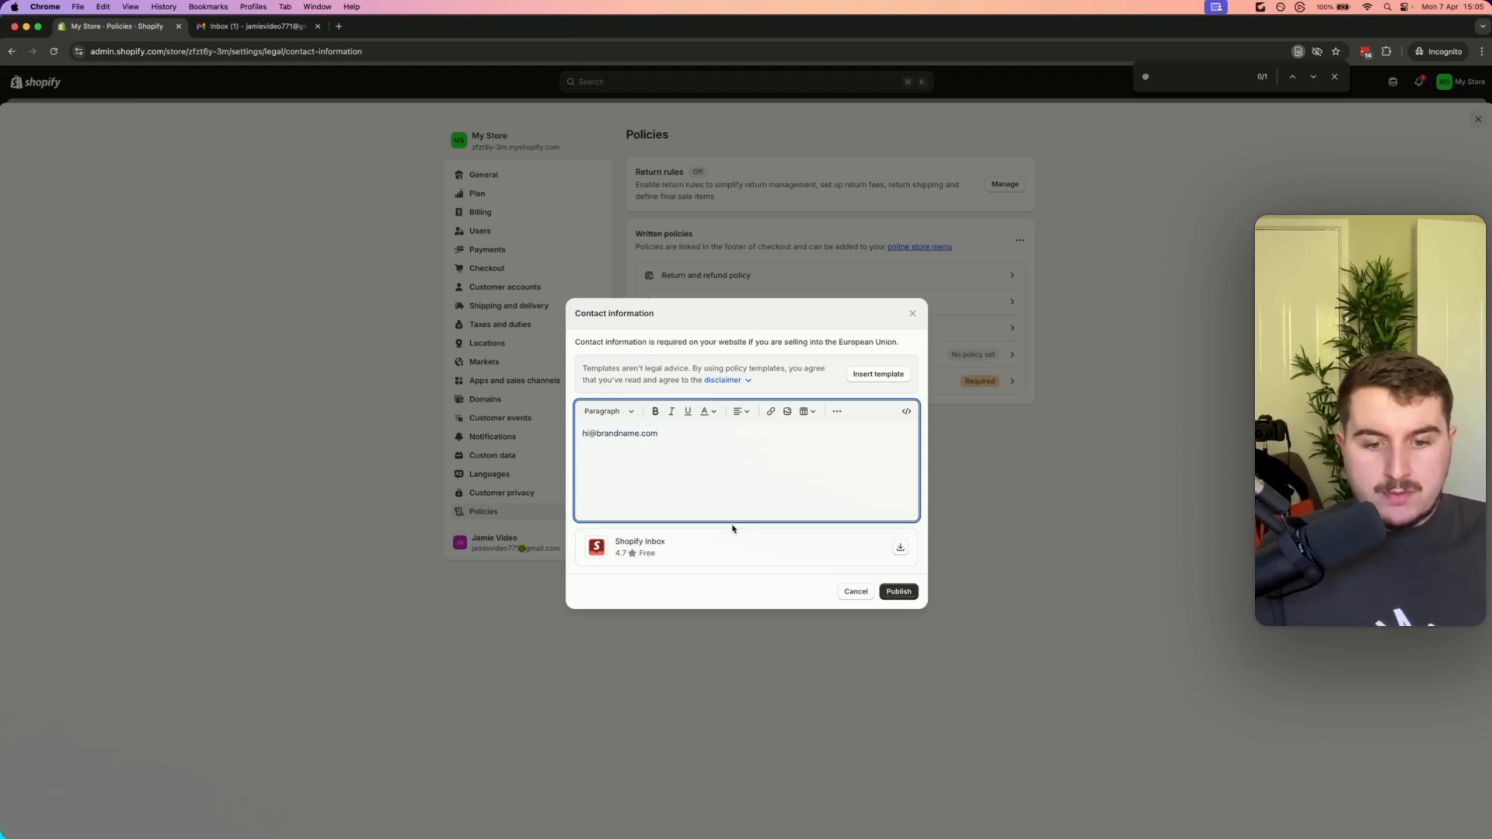
click(851, 594)
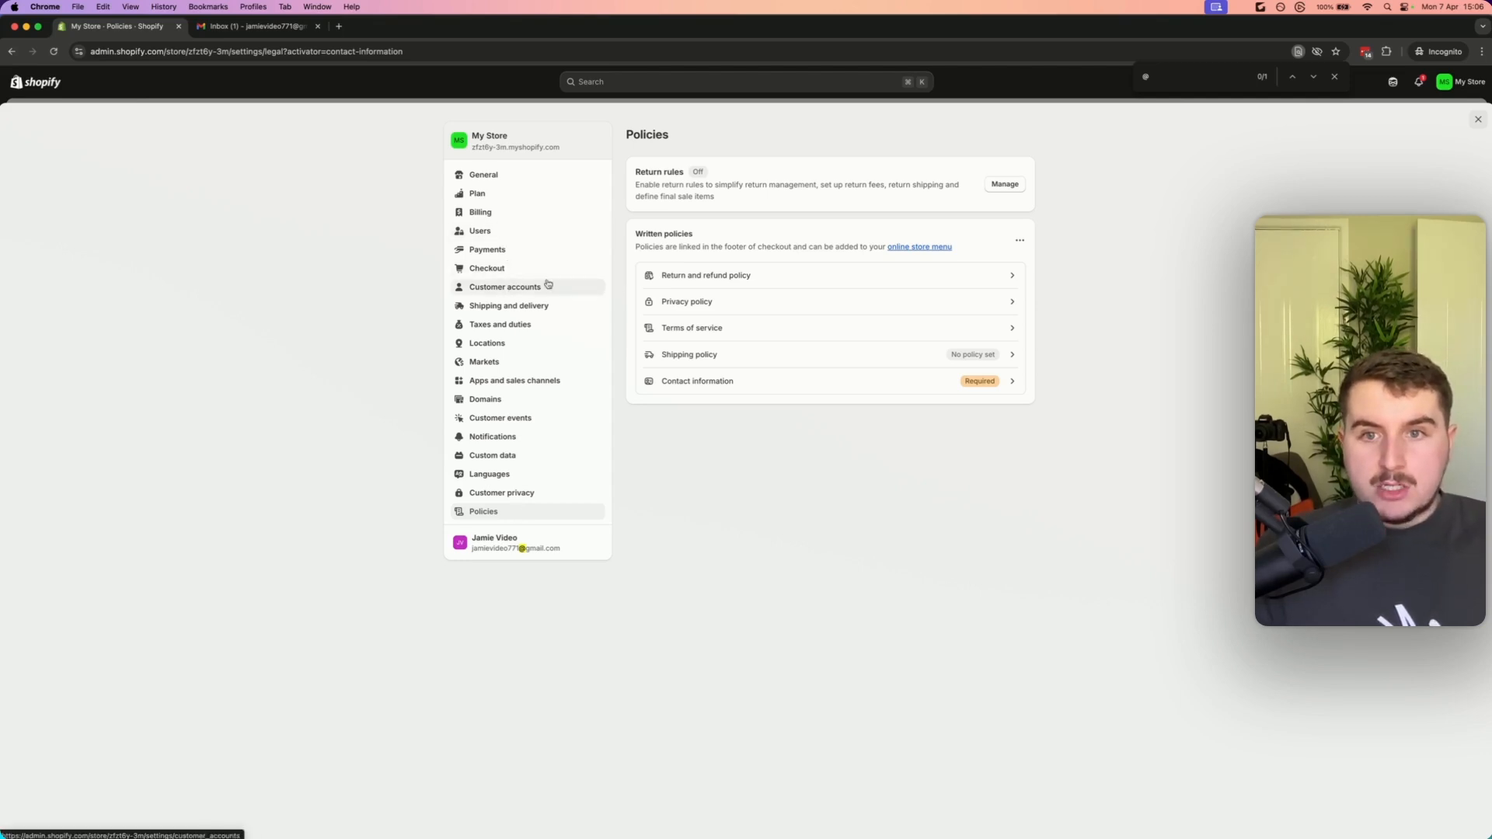
Open the Users and Roles settings pages, then close the settings window
click(490, 232)
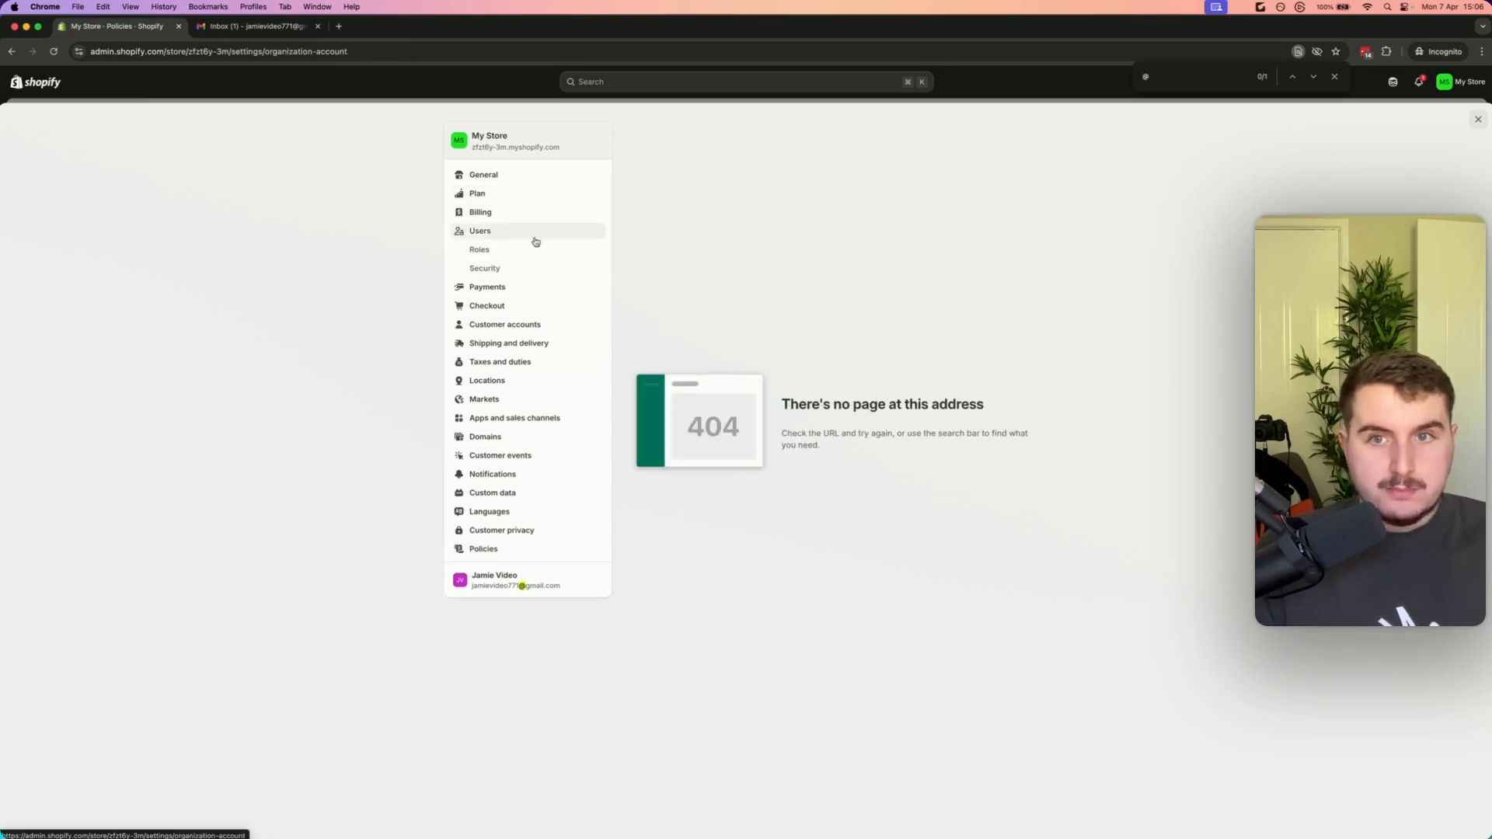
click(488, 251)
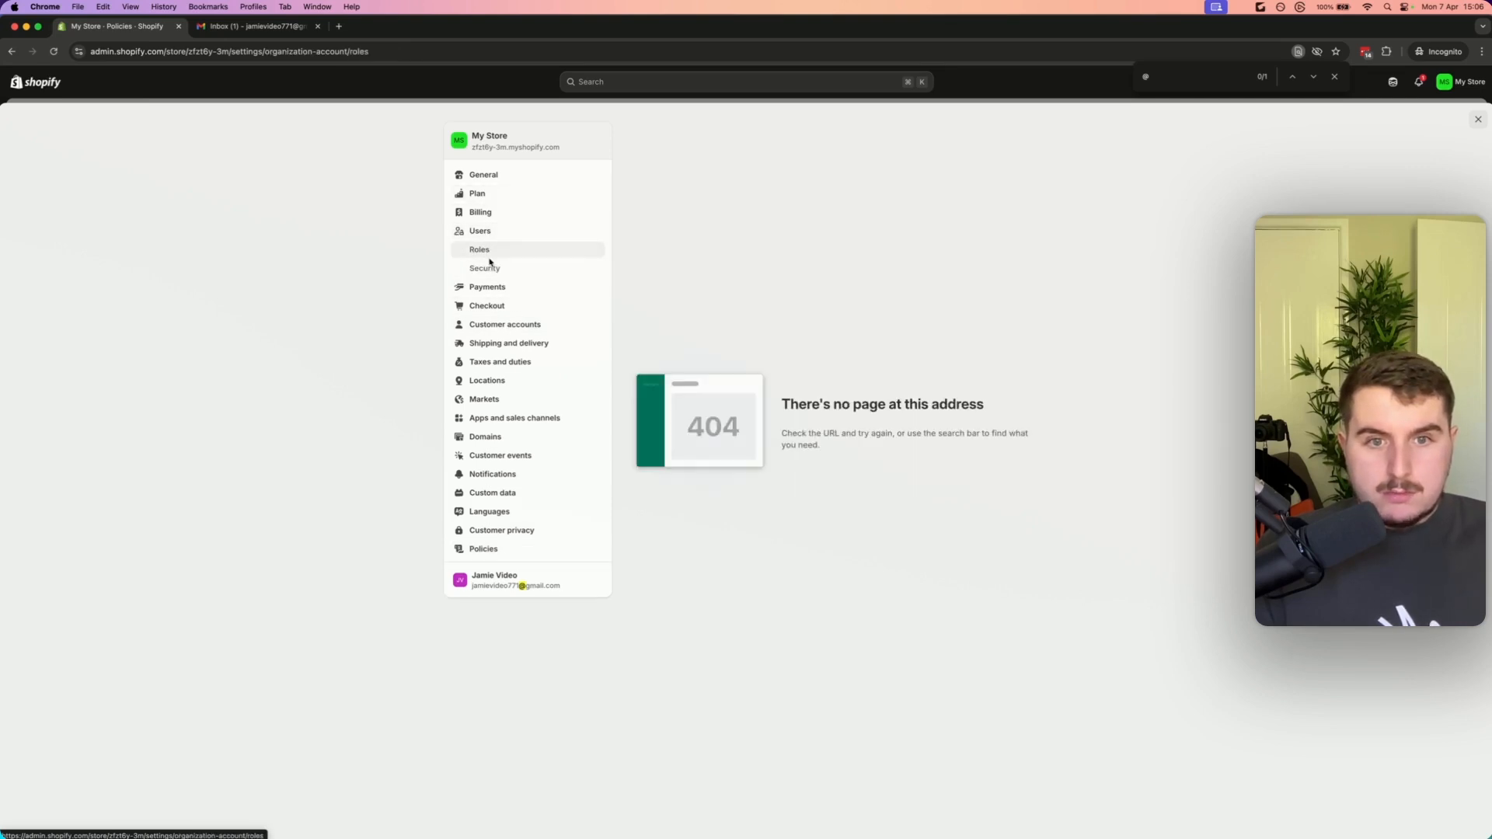
click(1478, 119)
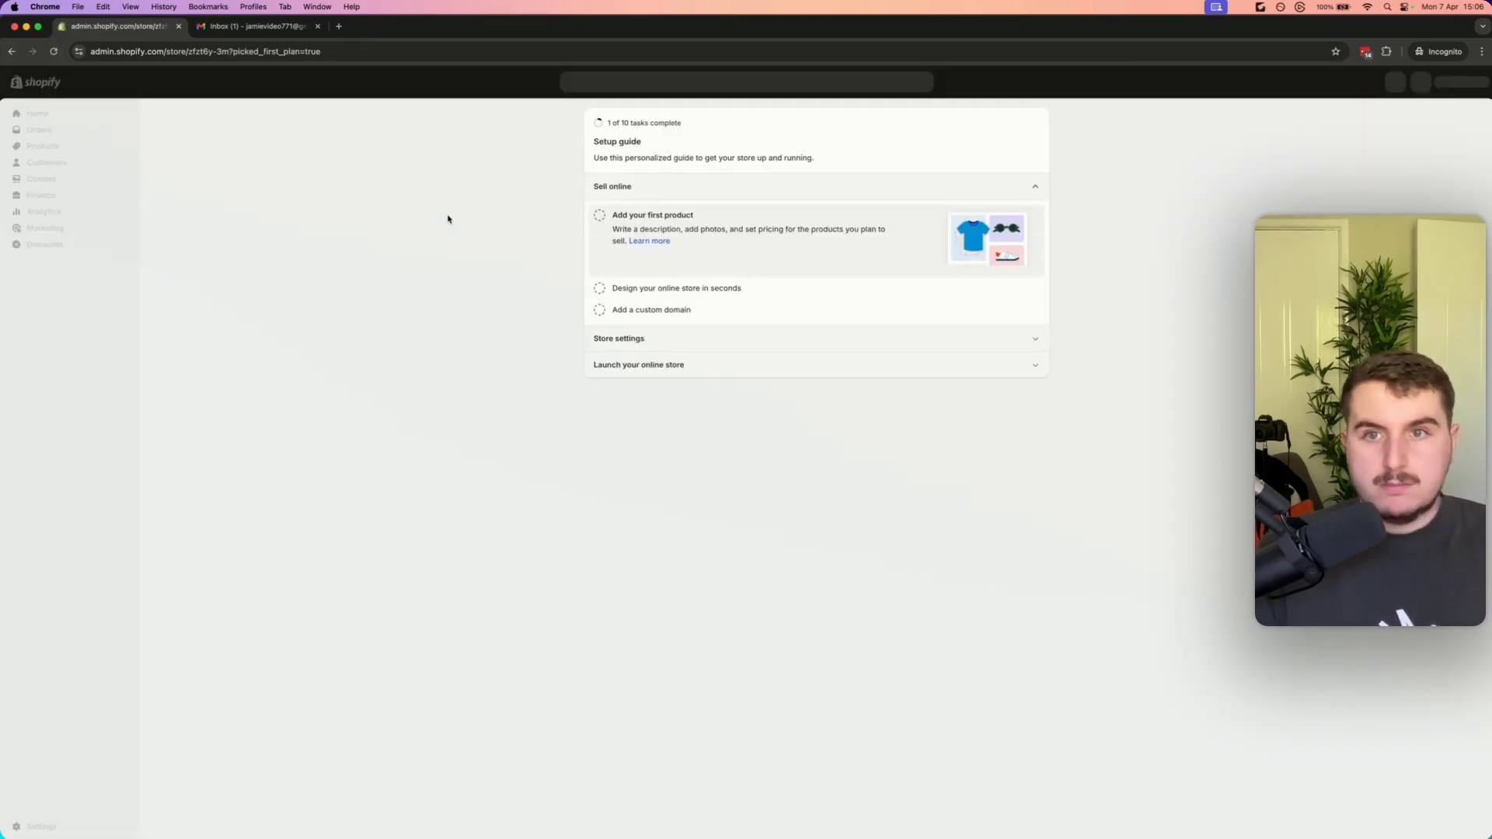
Add a new staff role named Customer Support with the description Role for our VAs handling customer support
click(26, 828)
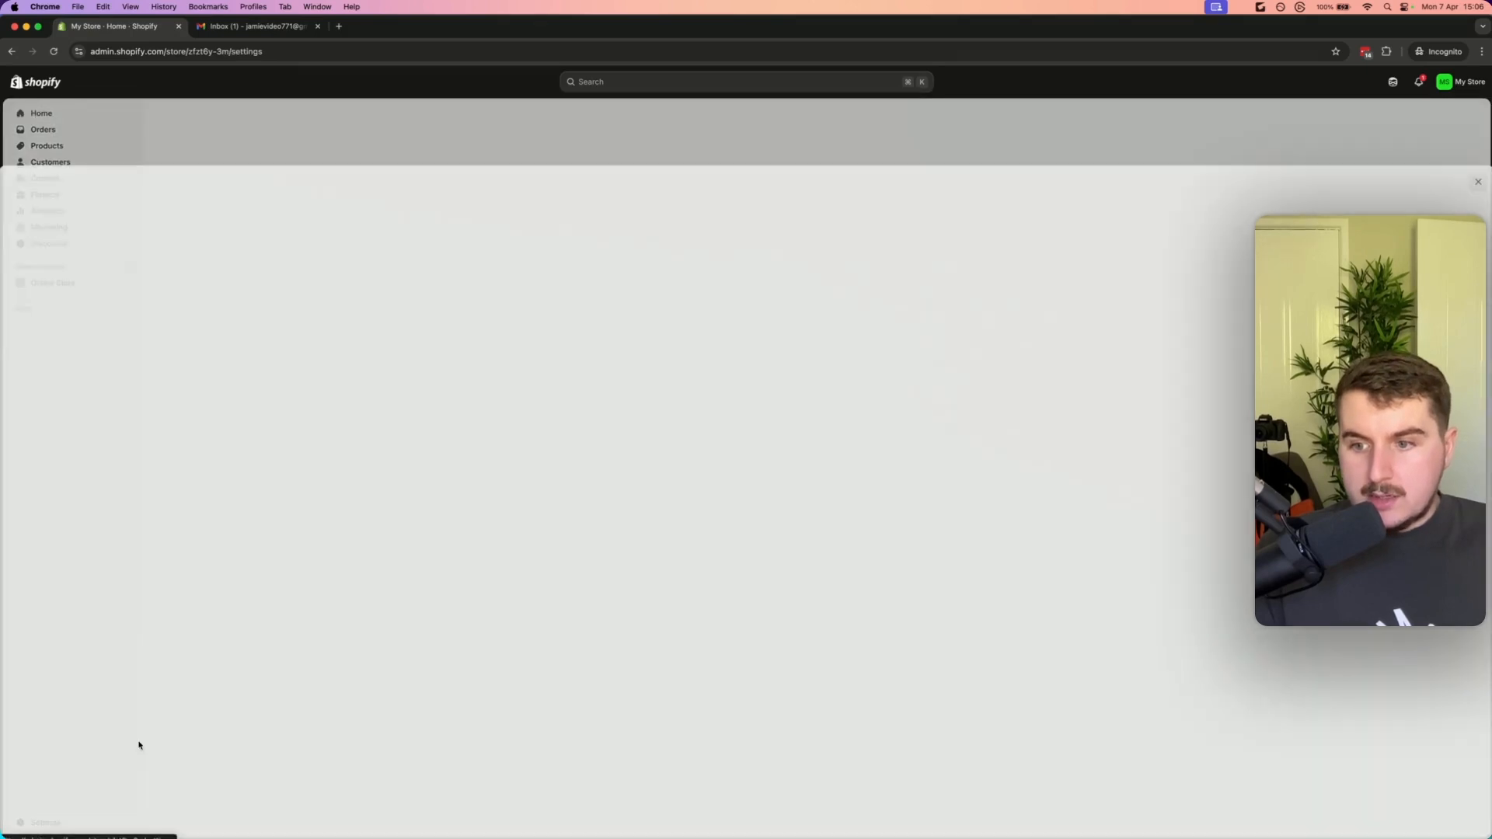
click(512, 234)
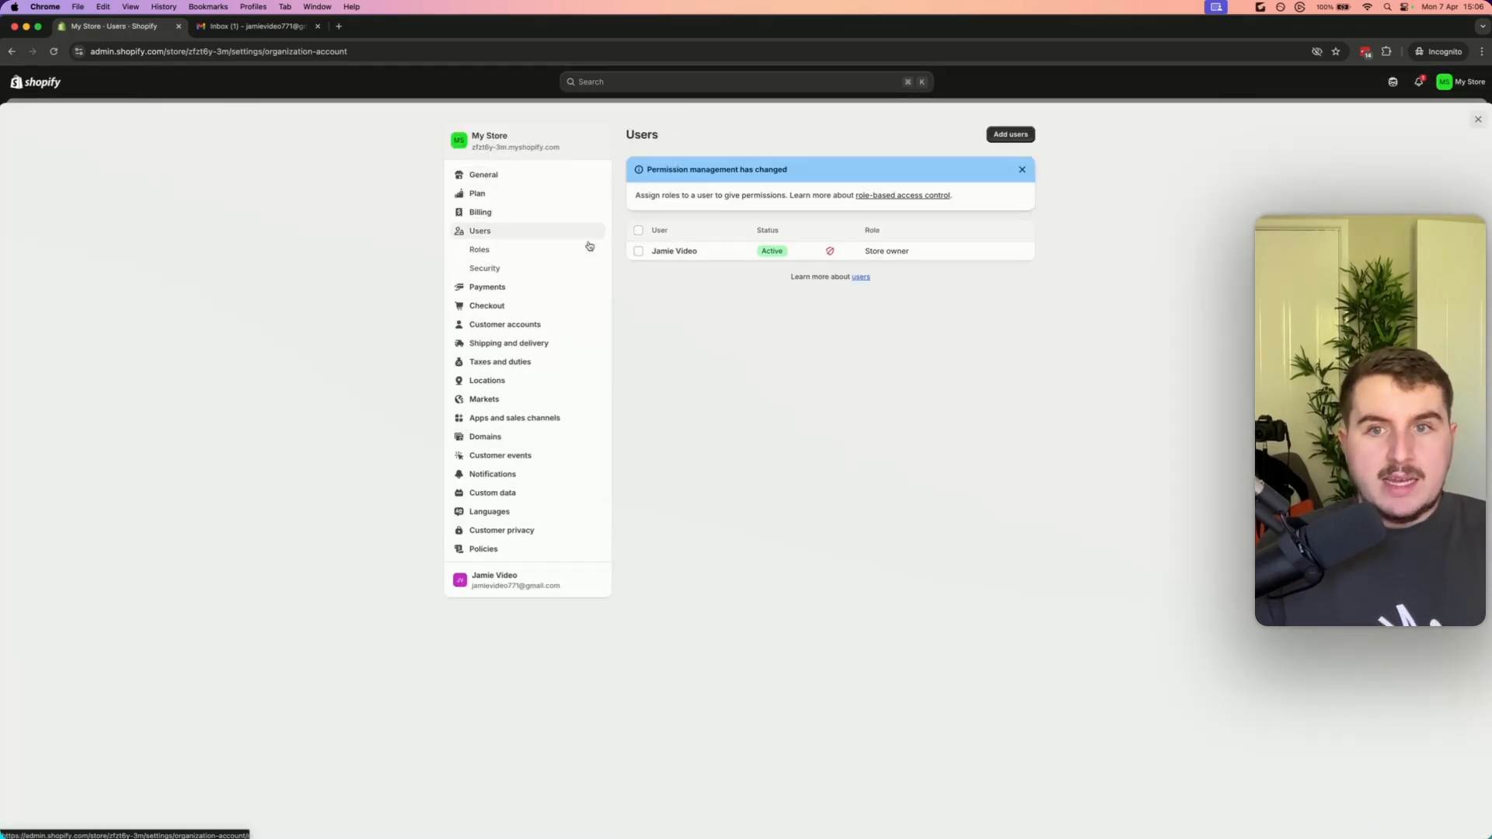
click(513, 251)
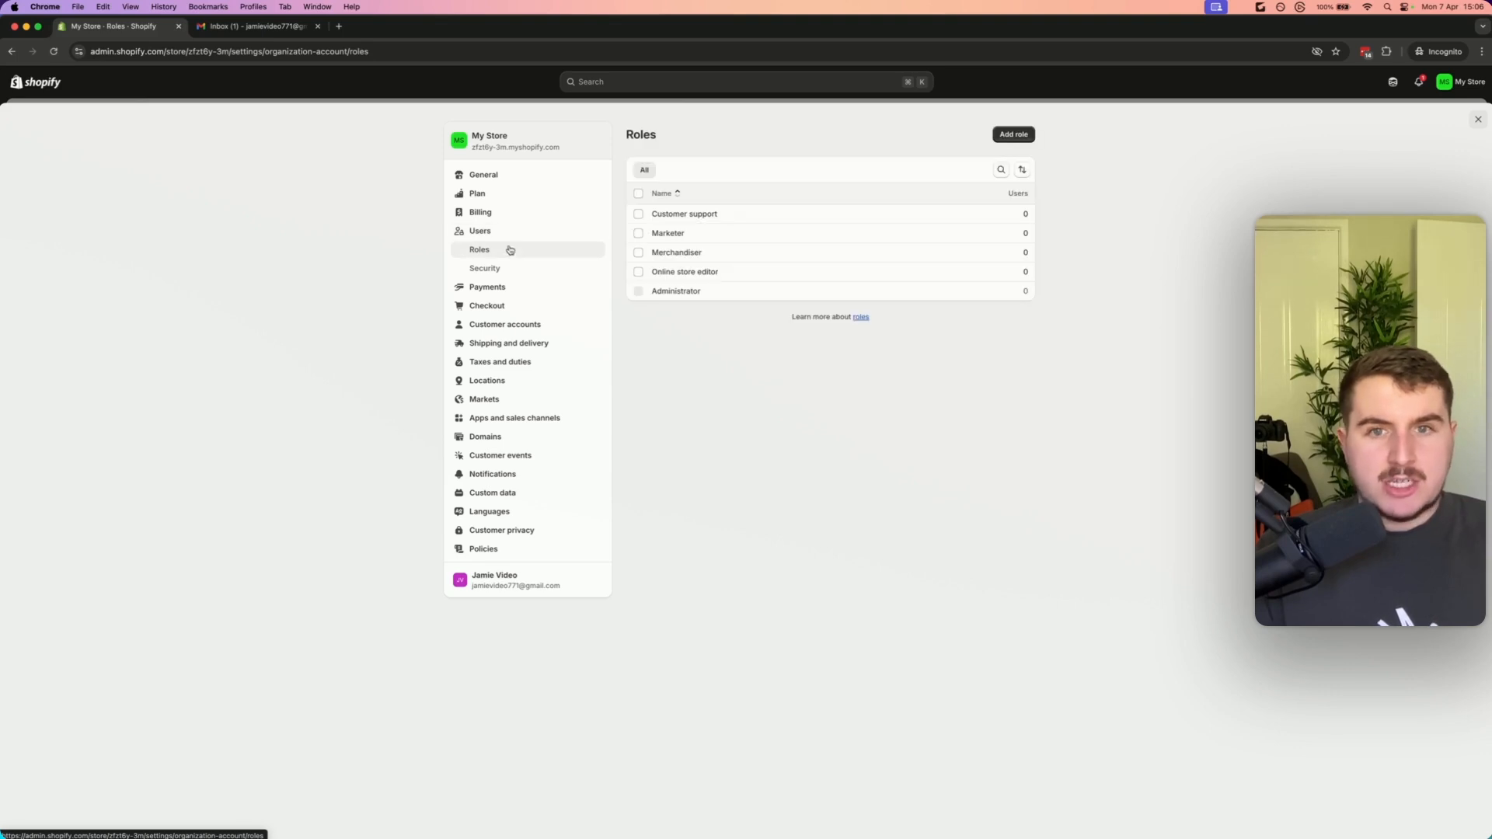
click(484, 233)
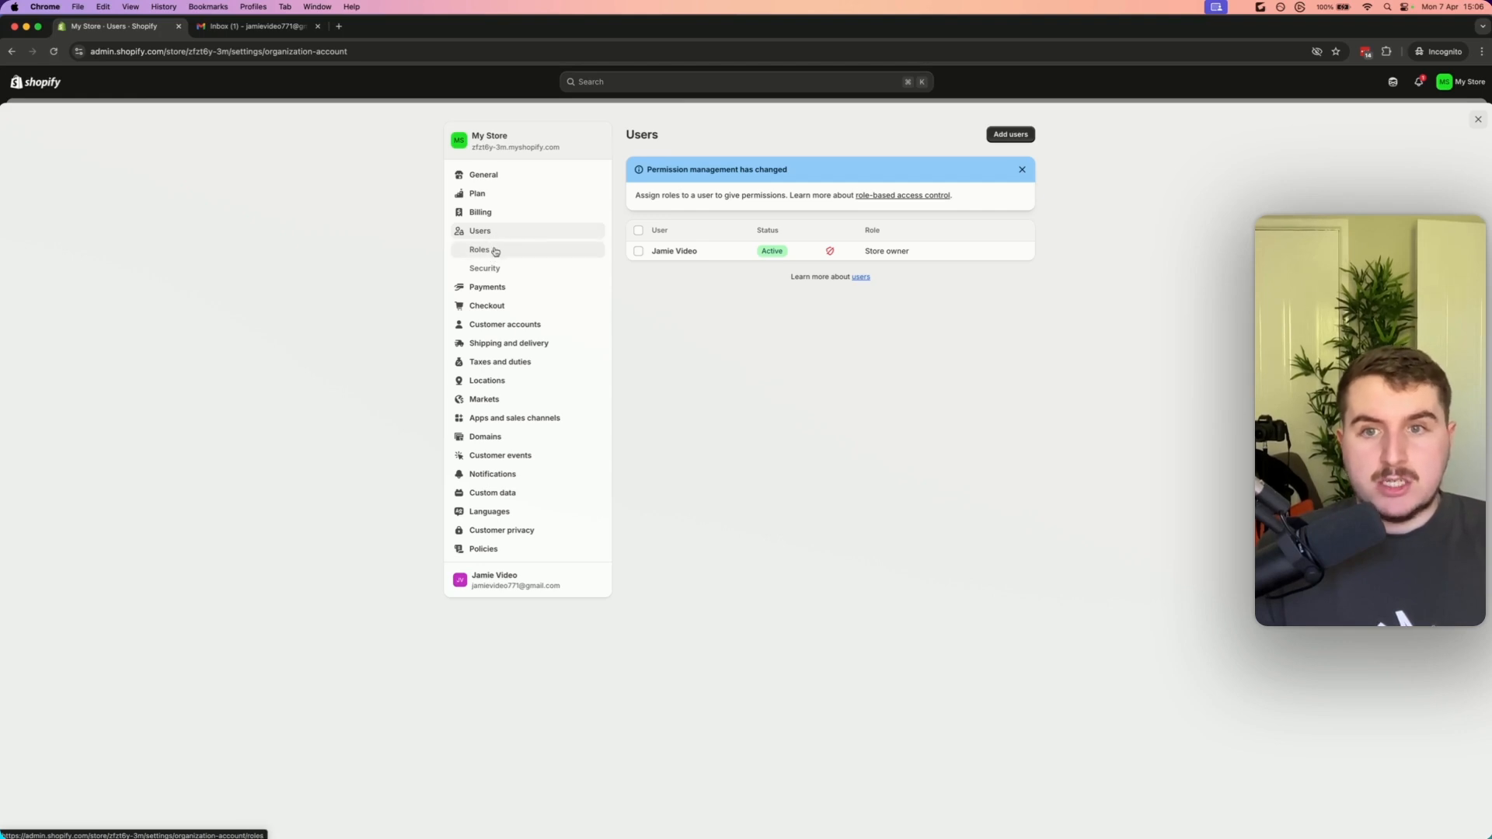
click(495, 250)
click(1011, 133)
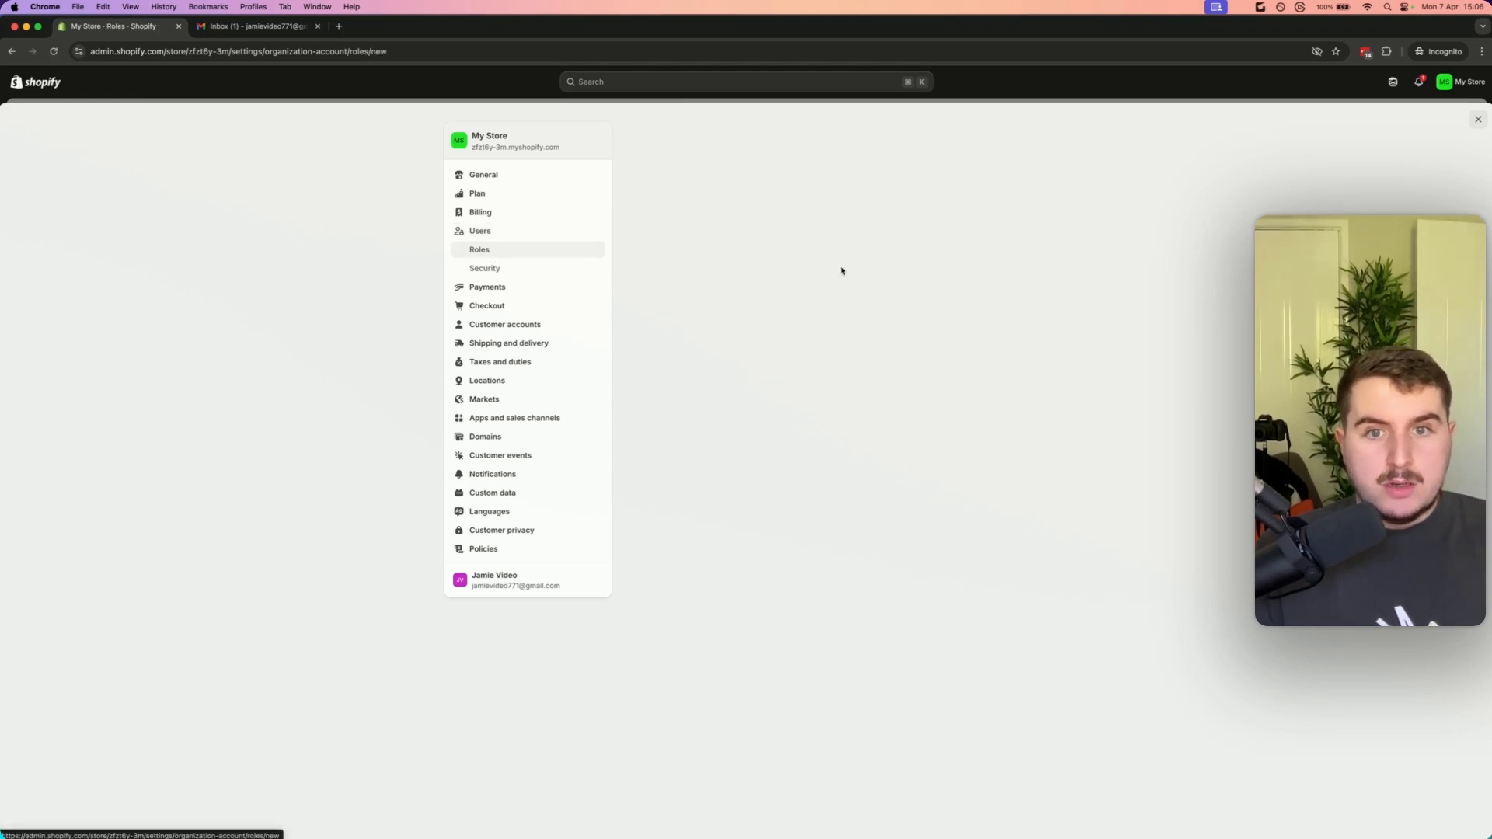
click(718, 190)
text(VA)
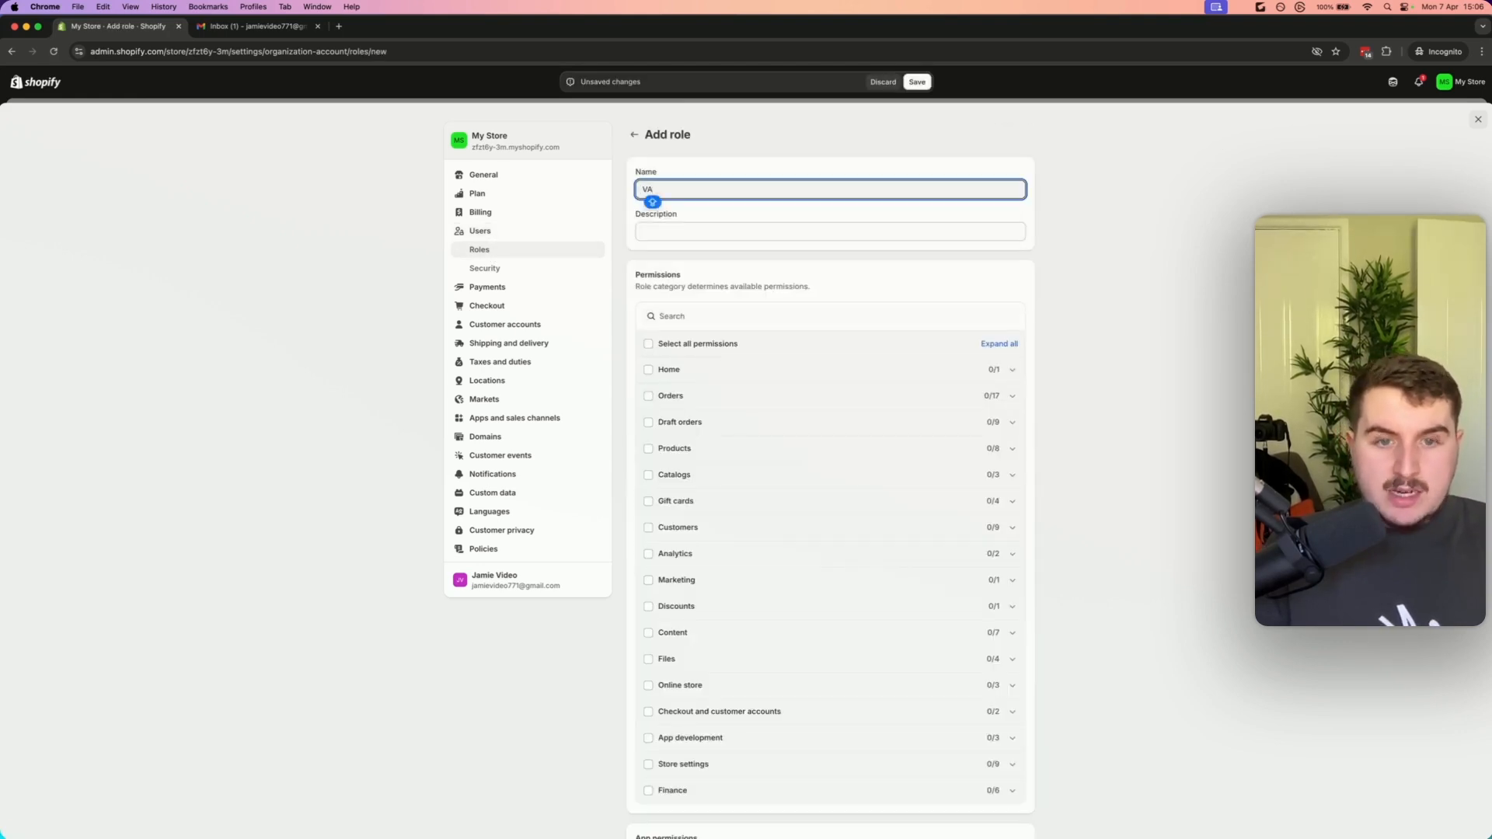
key(BackSpace)
key(BackSpace)
text(Cu)
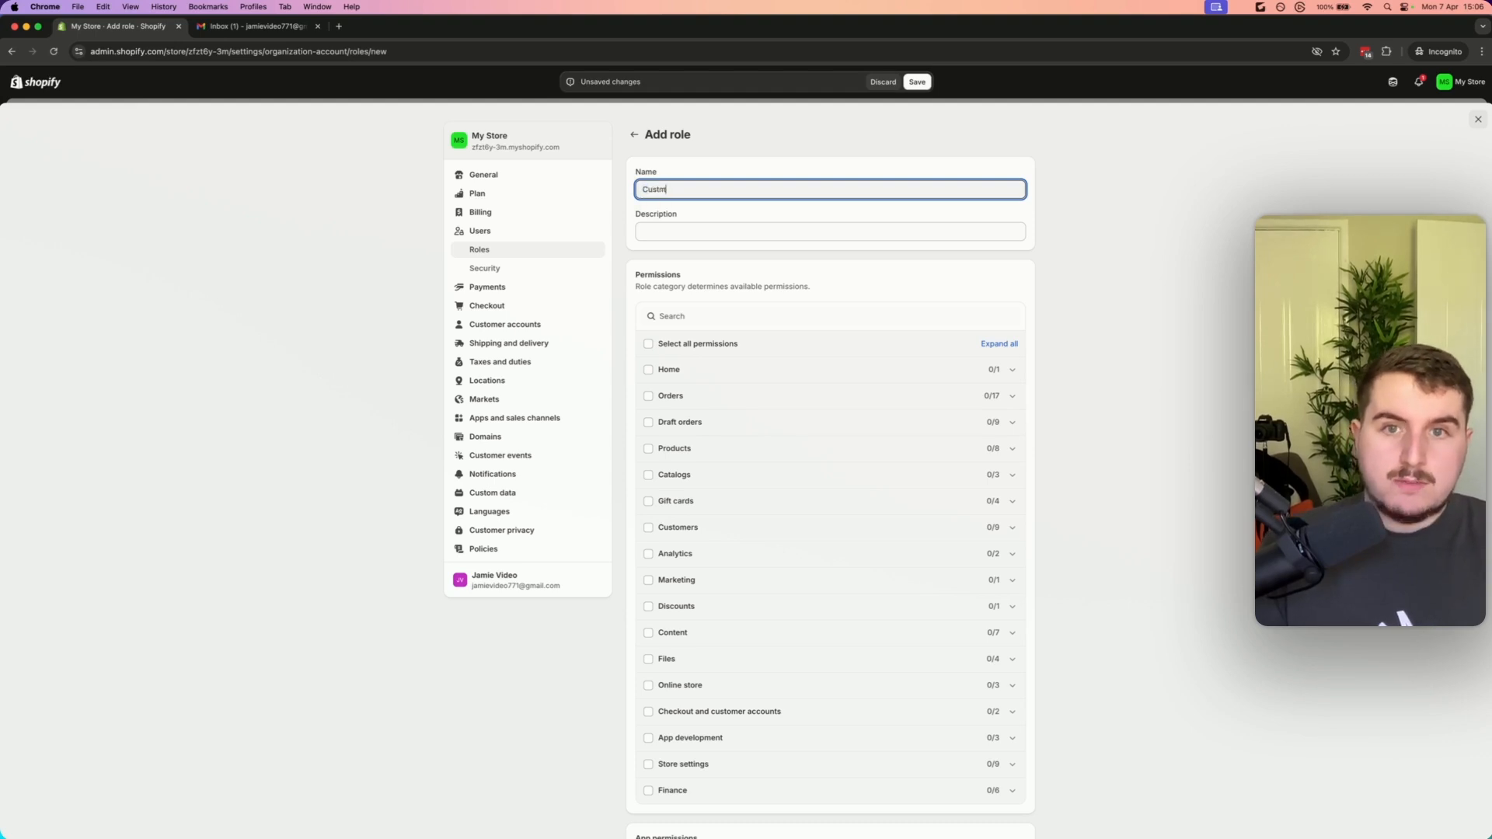
text(stomer Suppor)
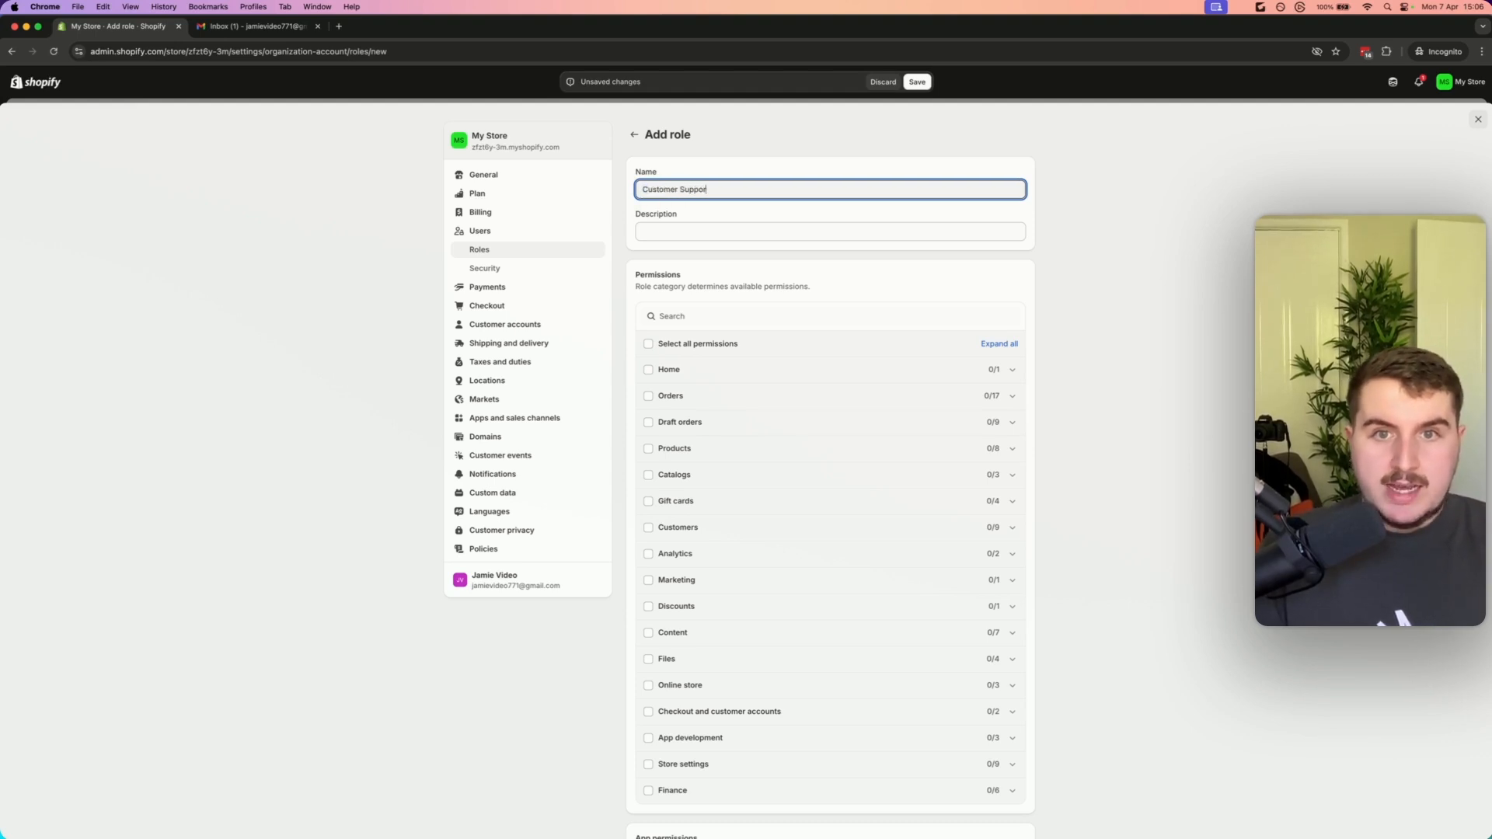
text(t)
key(Tab)
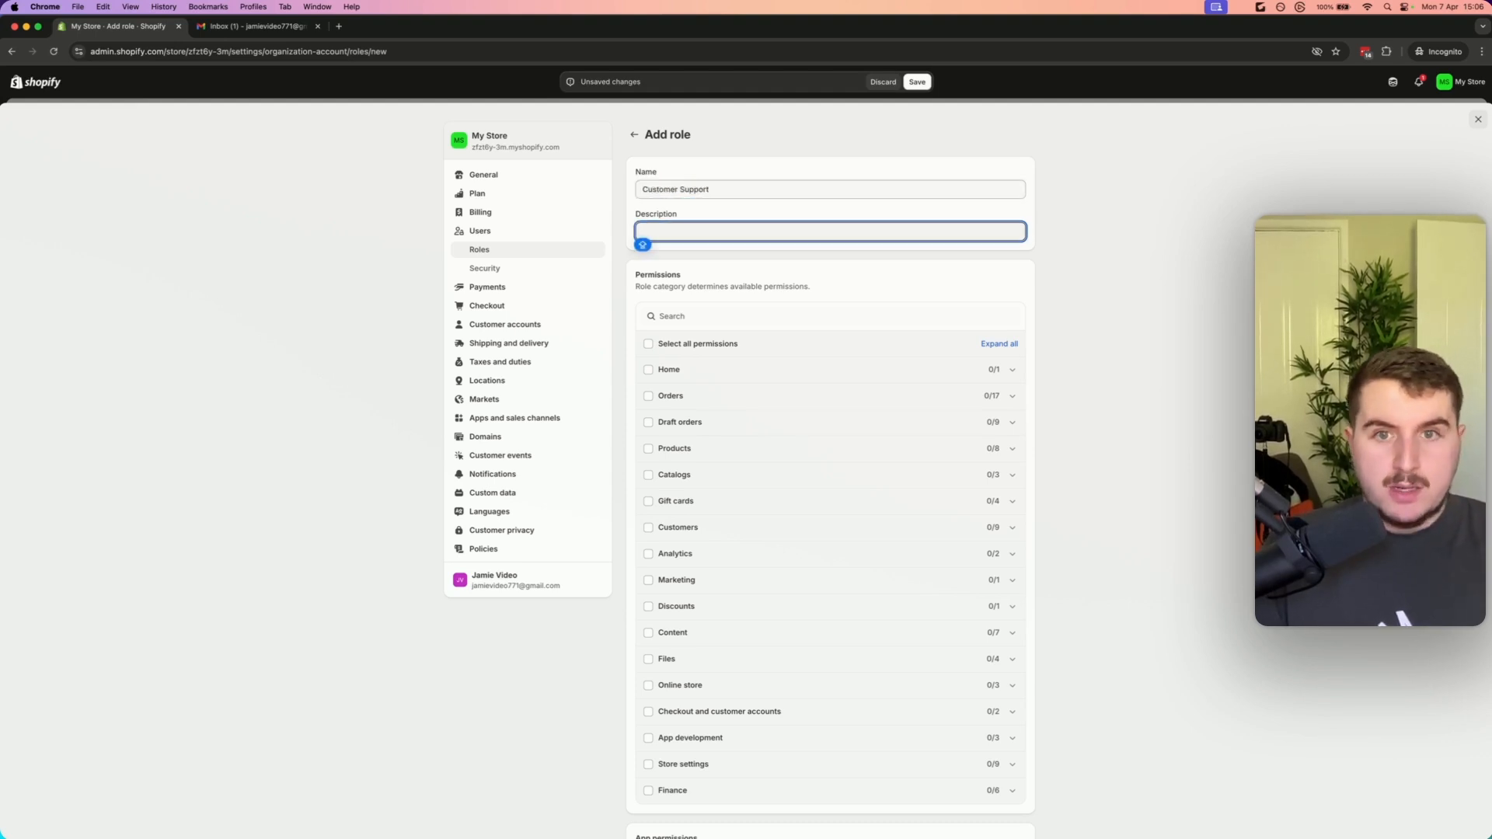
text(F)
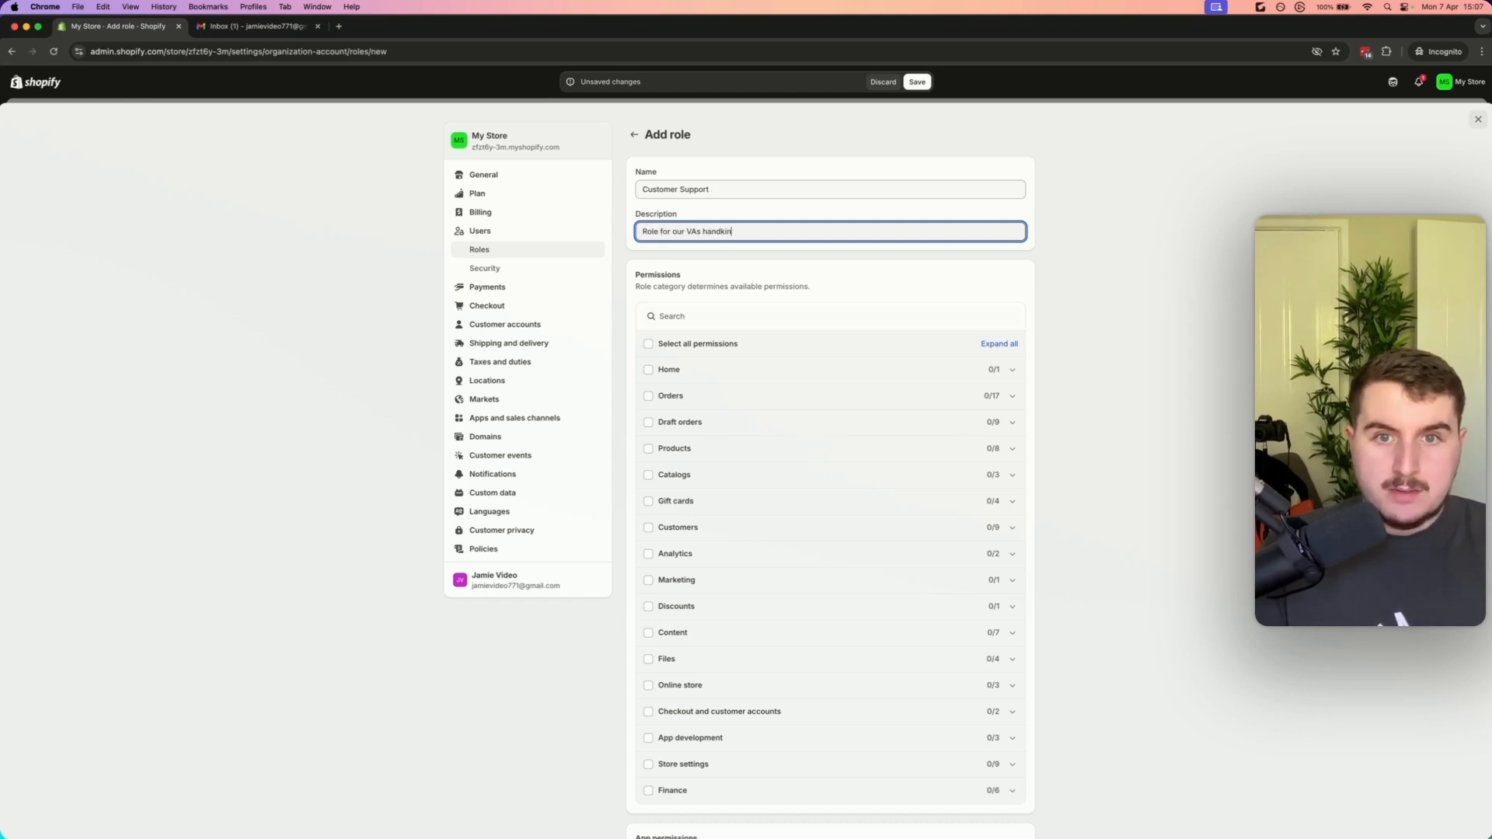
text(ole for our VAs handling customer suppiort)
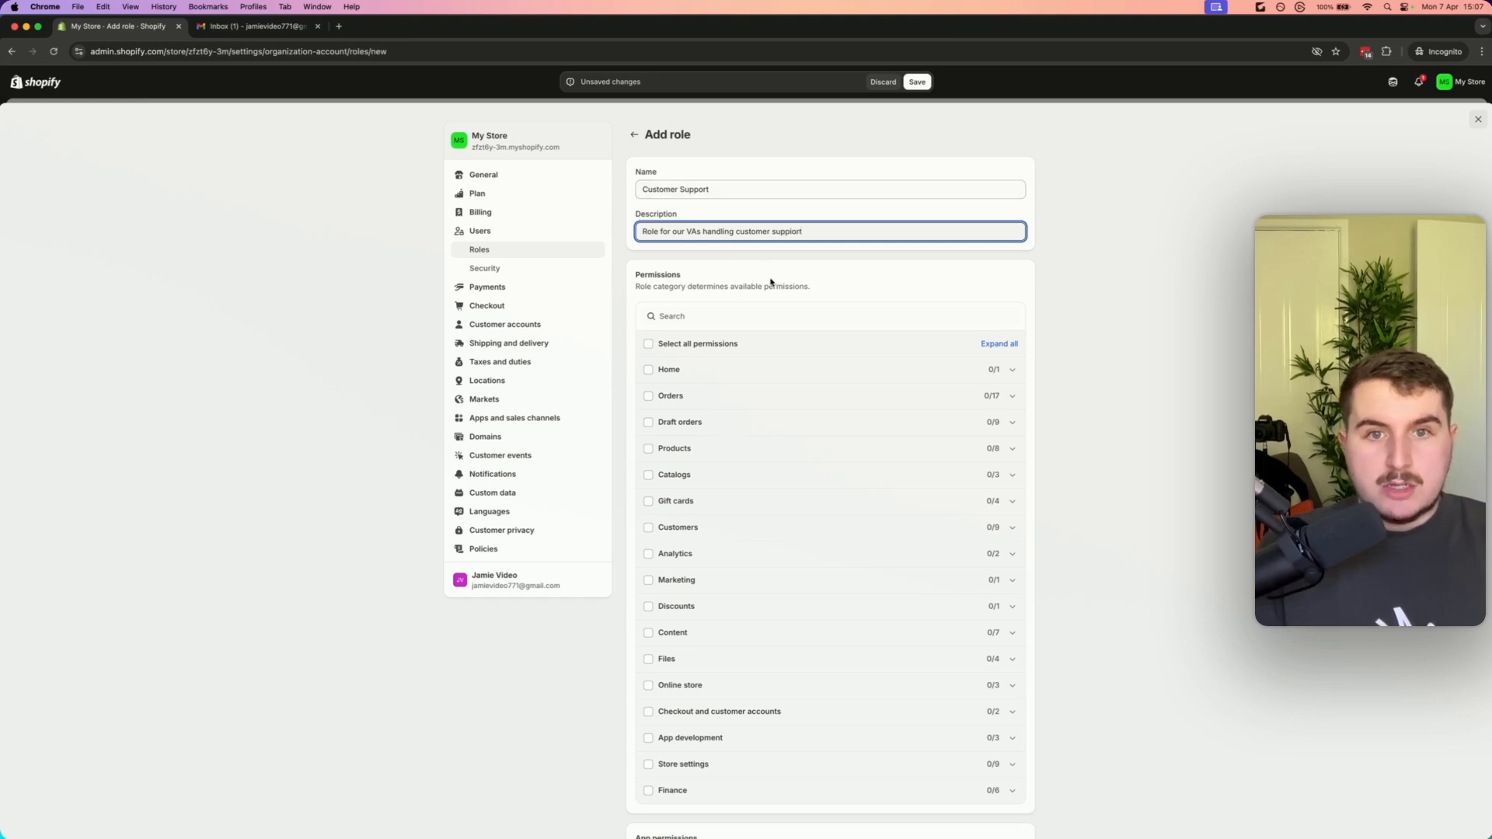
Grant the role Orders permissions View, Edit orders, Refund, Cancel, Export and Manage abandoned checkouts
scroll(771, 389, down, 4)
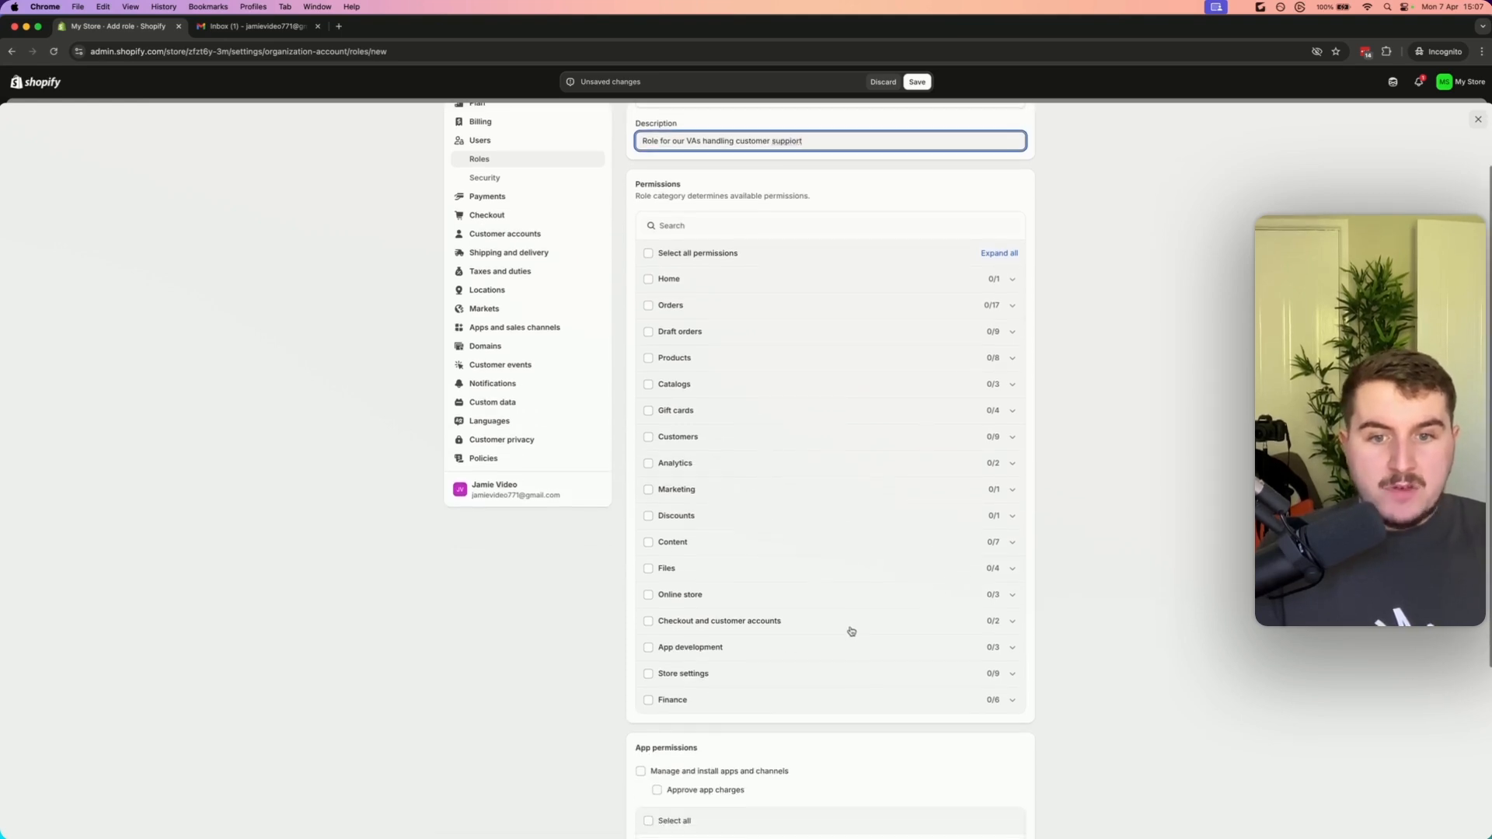
scroll(852, 626, up, 3)
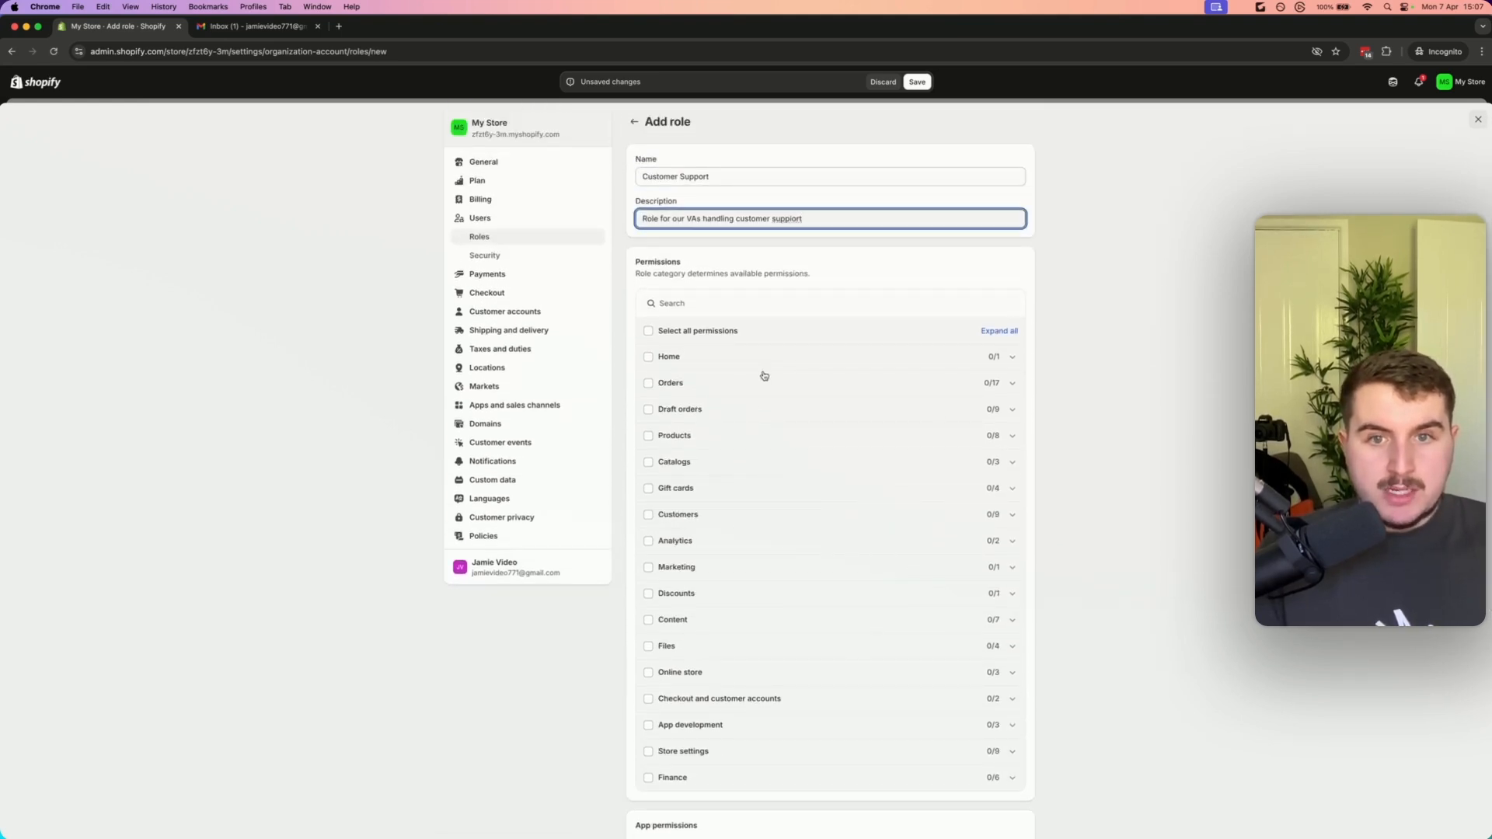
click(1011, 384)
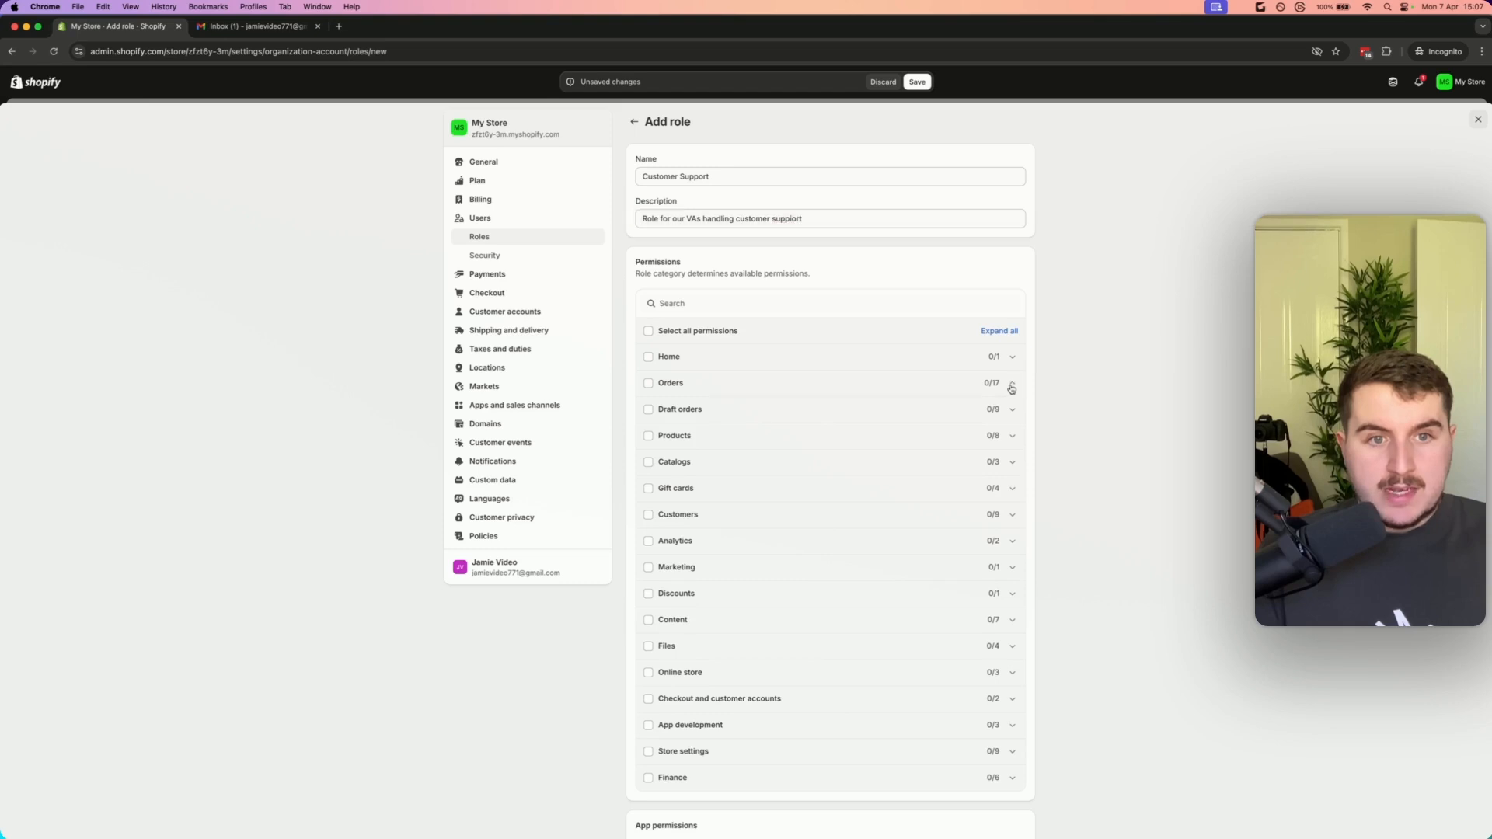
click(664, 413)
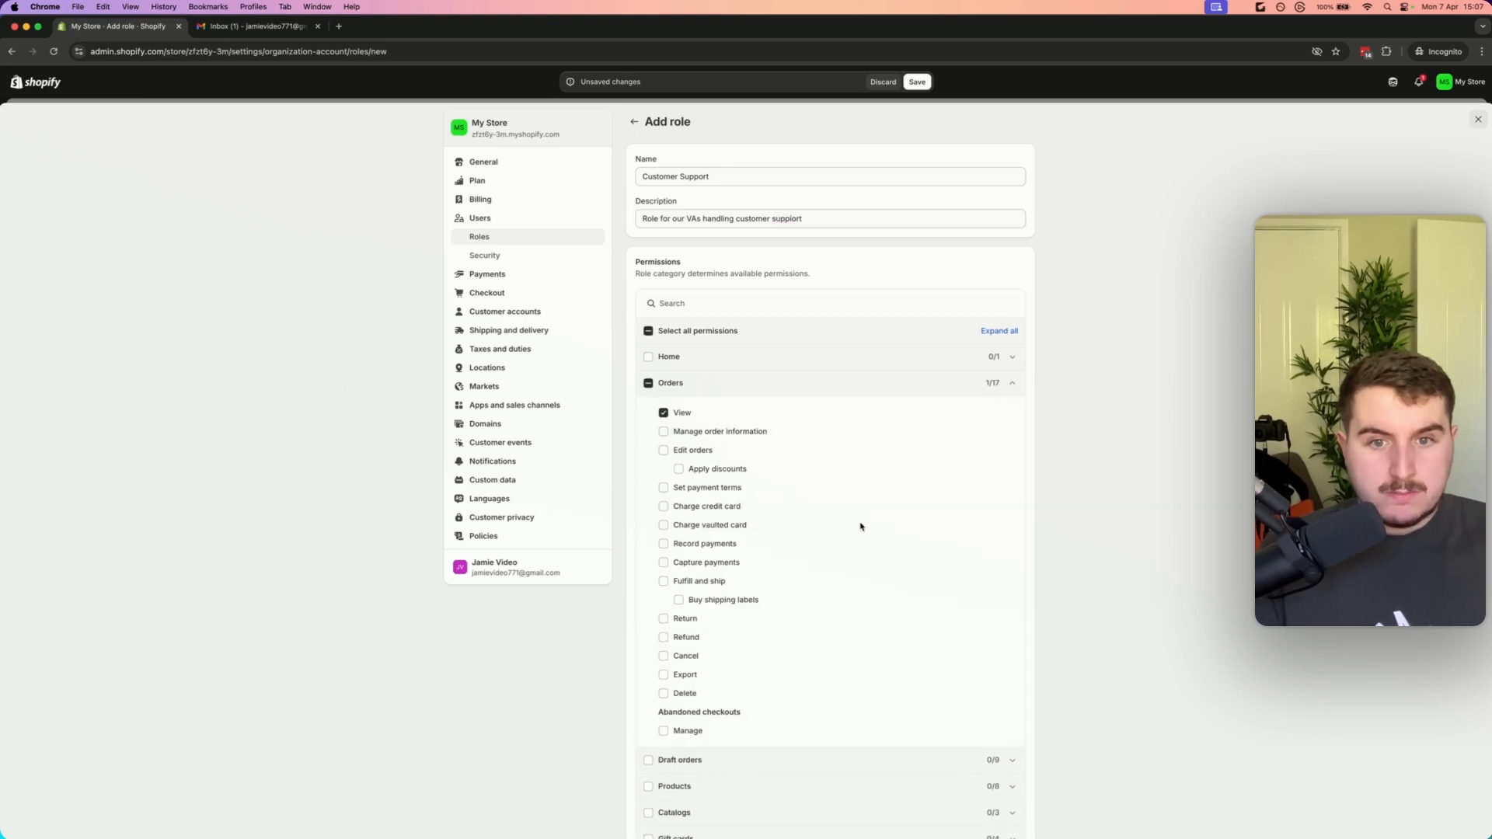
click(663, 637)
click(663, 656)
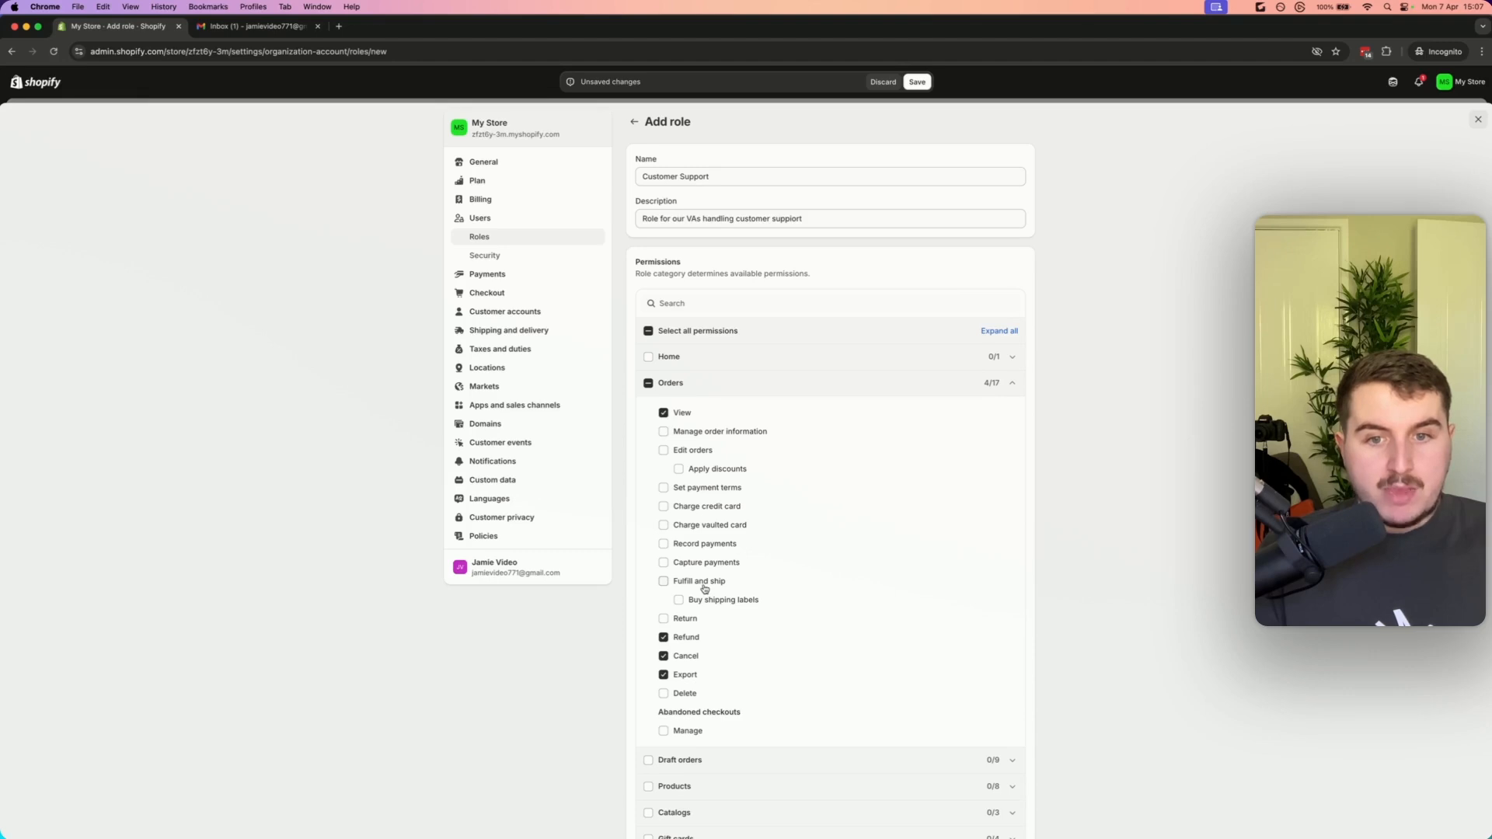
click(689, 452)
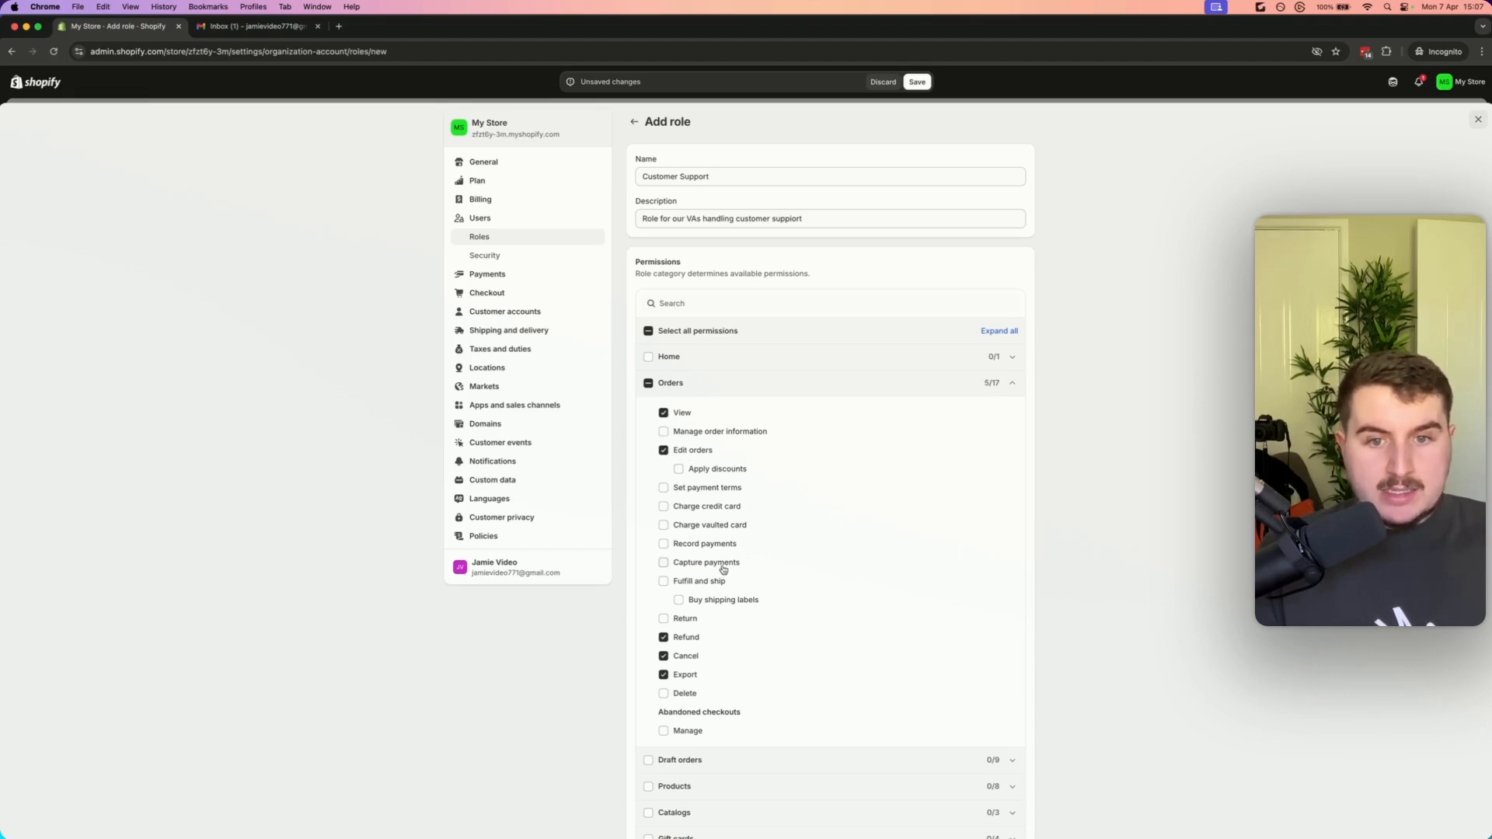
scroll(727, 564, down, 1)
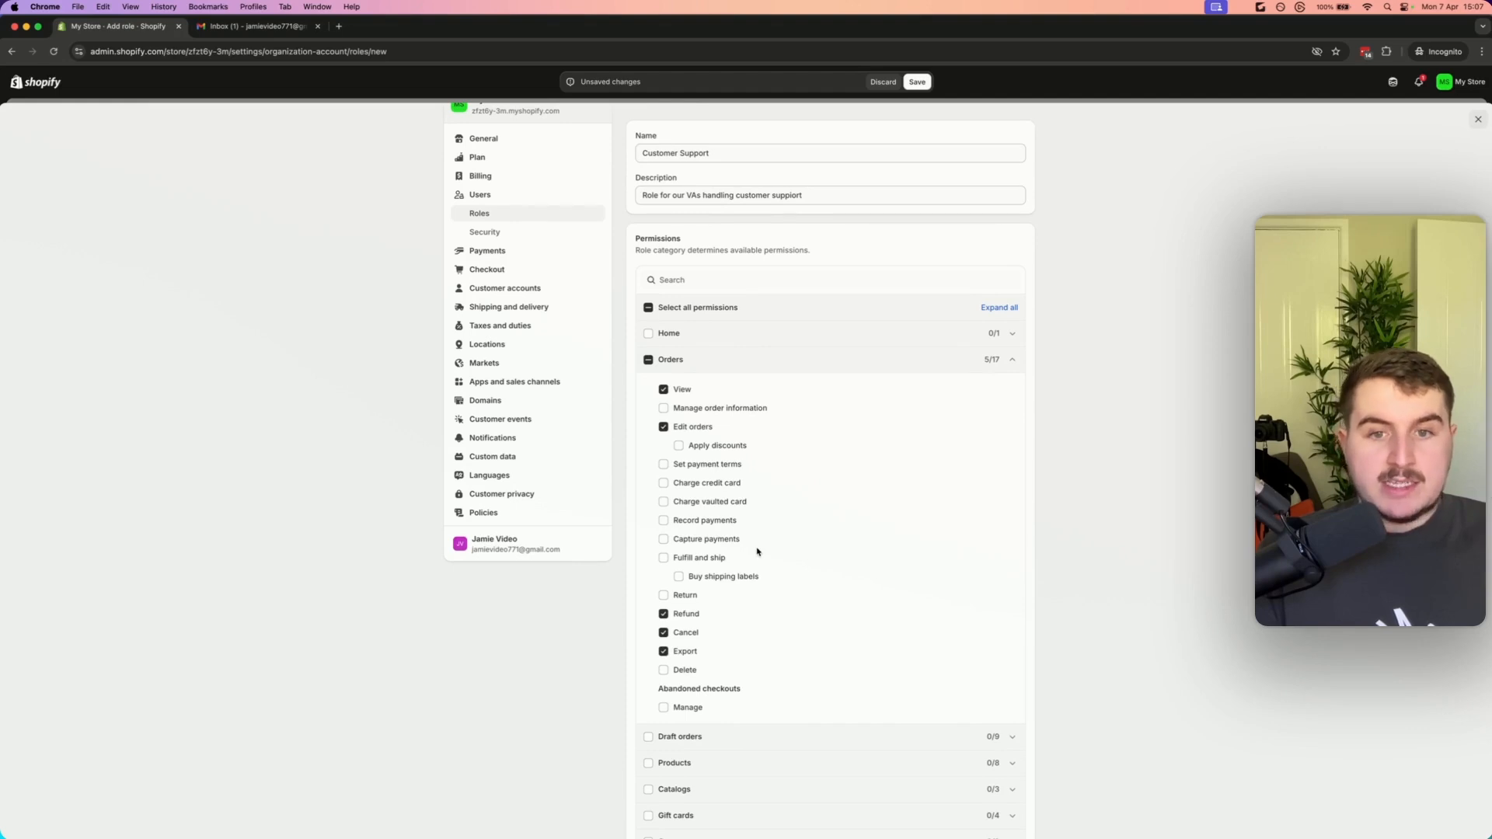
scroll(757, 550, down, 5)
click(664, 565)
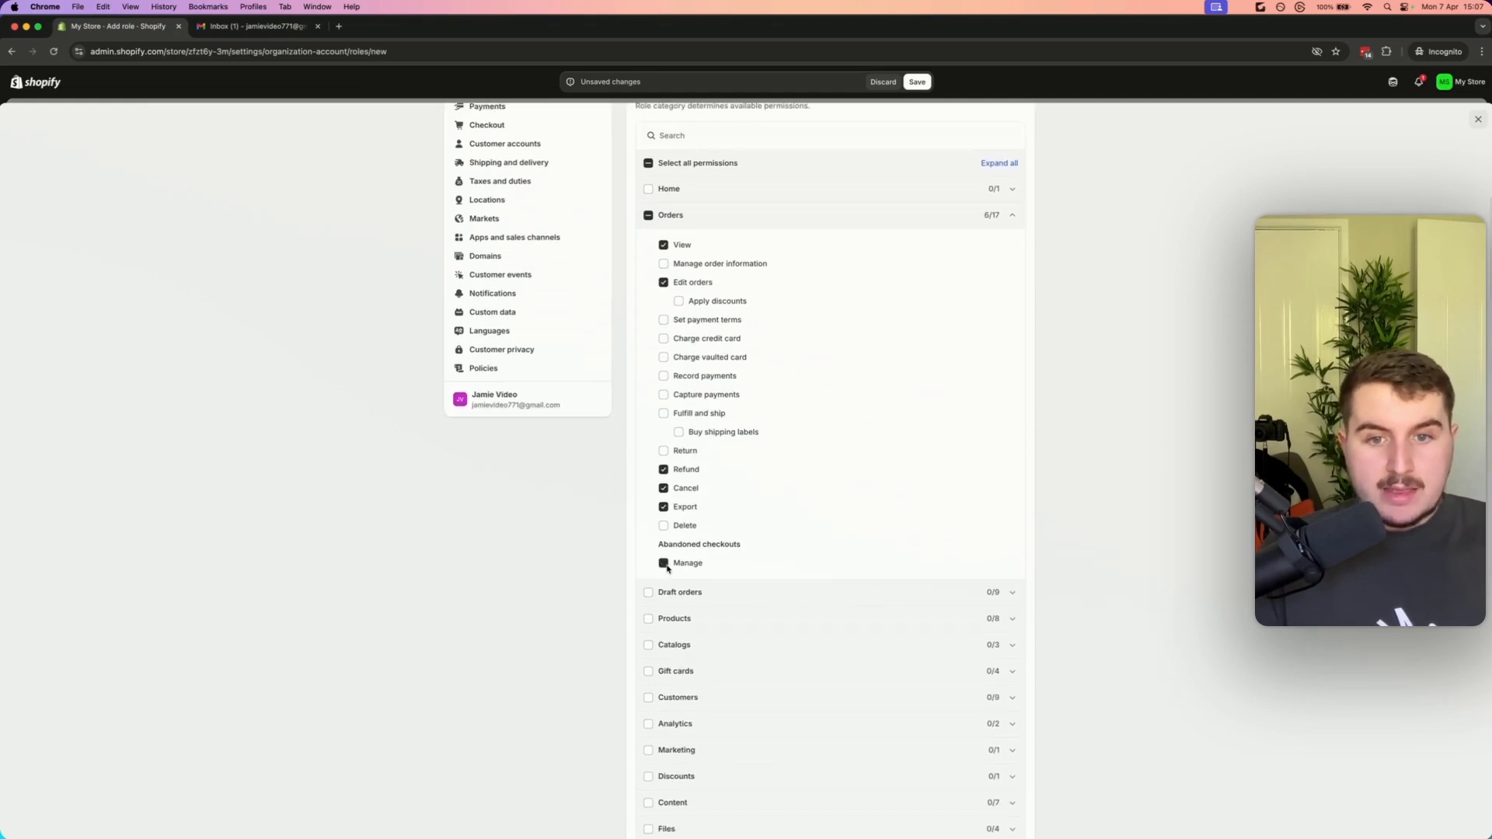
drag(751, 545, 660, 545)
click(668, 546)
scroll(749, 545, down, 1)
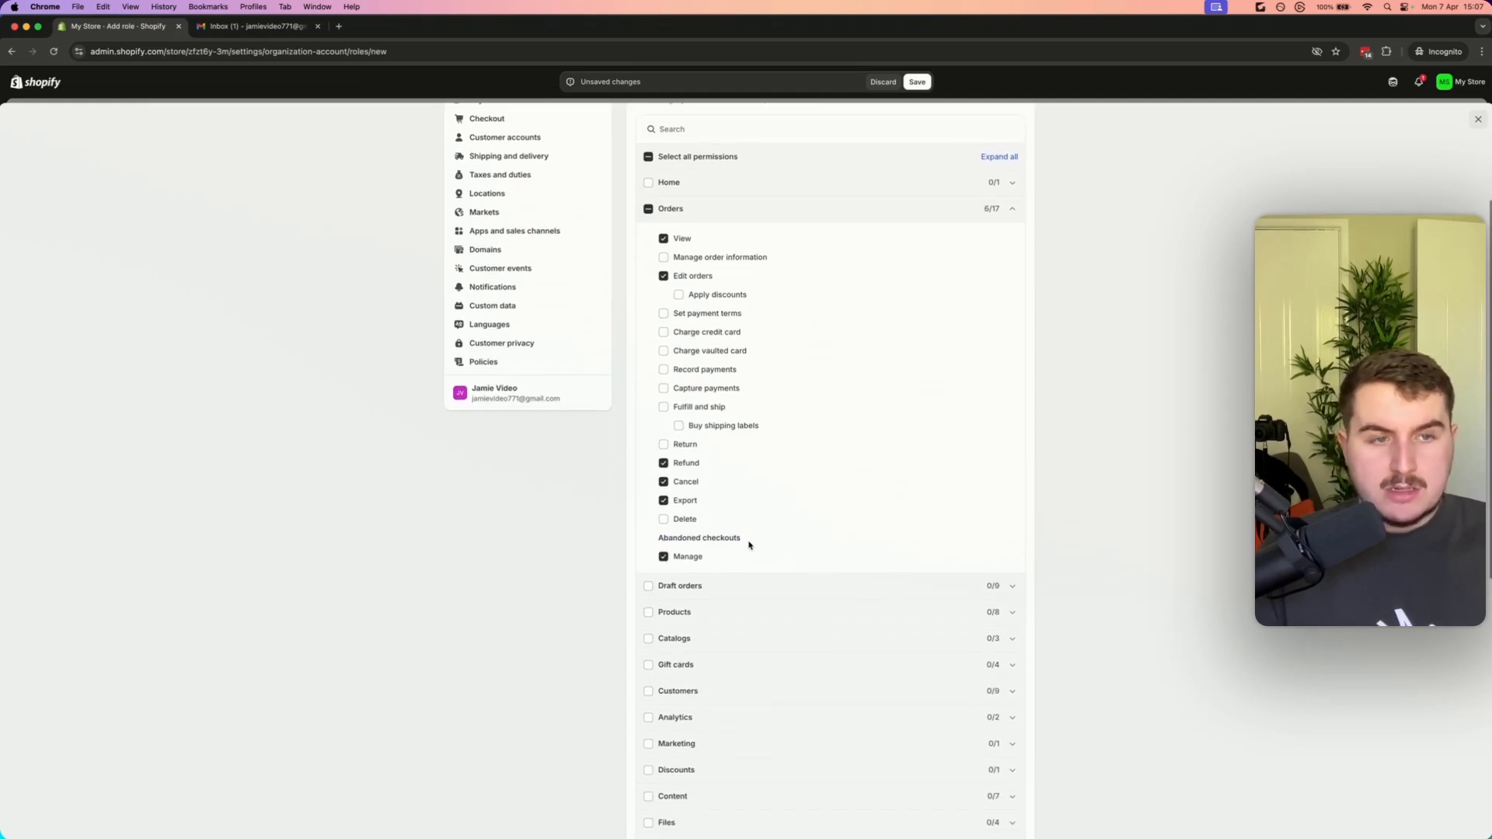
scroll(749, 545, down, 4)
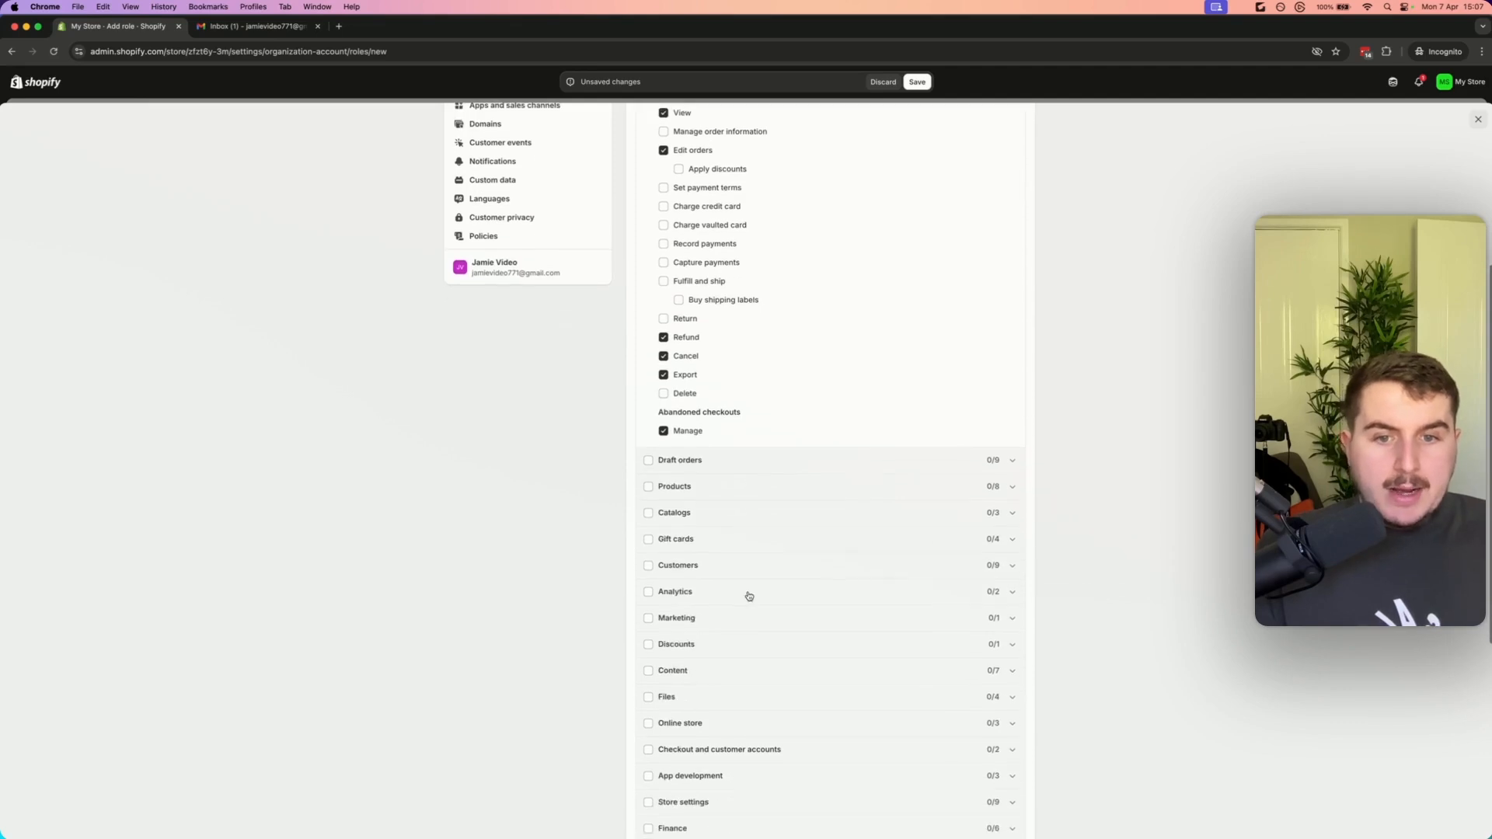
scroll(748, 596, down, 12)
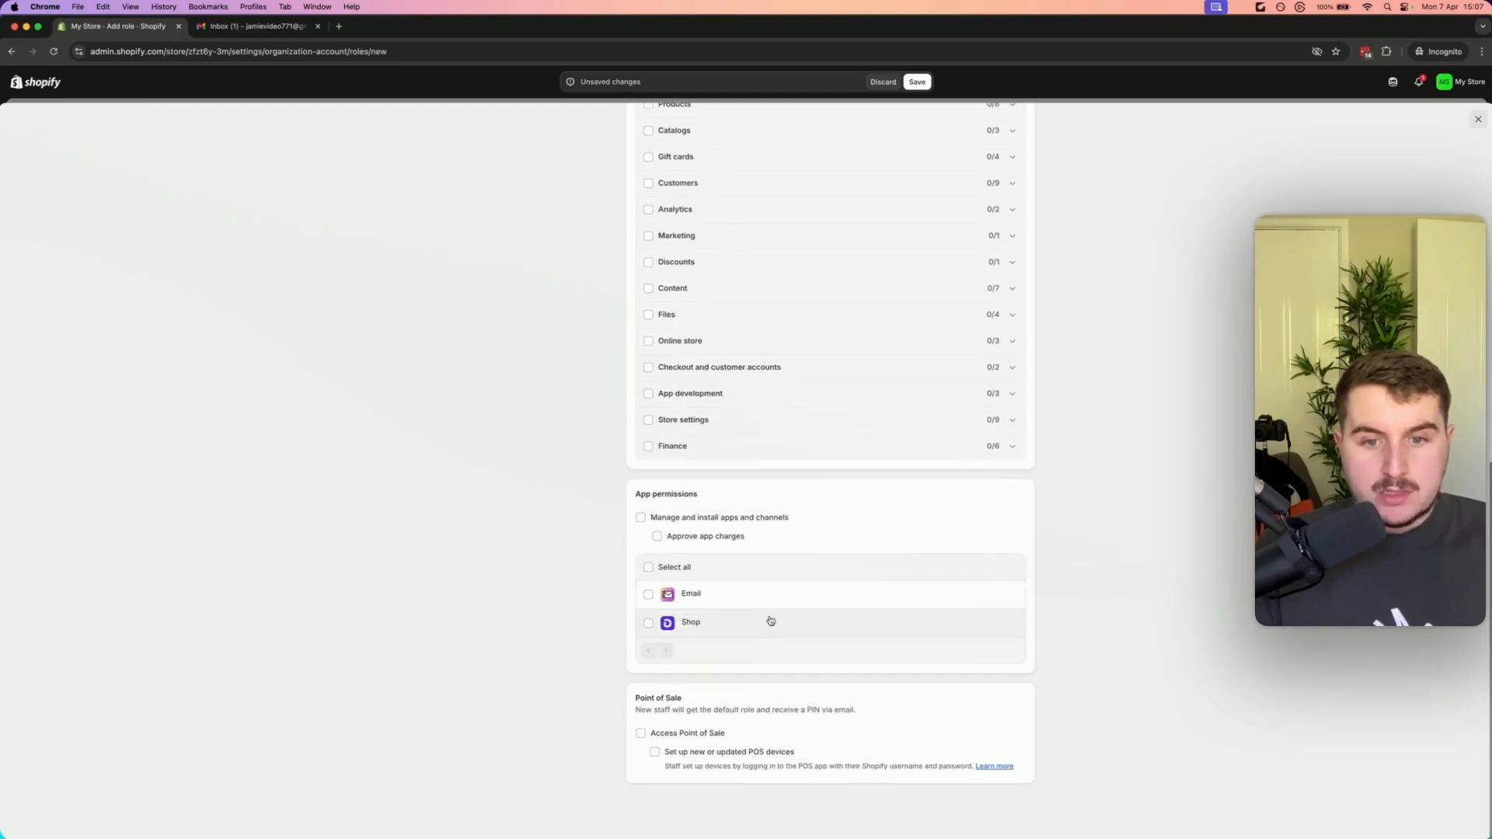
Grant Customers permissions View, View store credit transactions and Edit store credit, then save the Customer Support role
scroll(760, 746, up, 5)
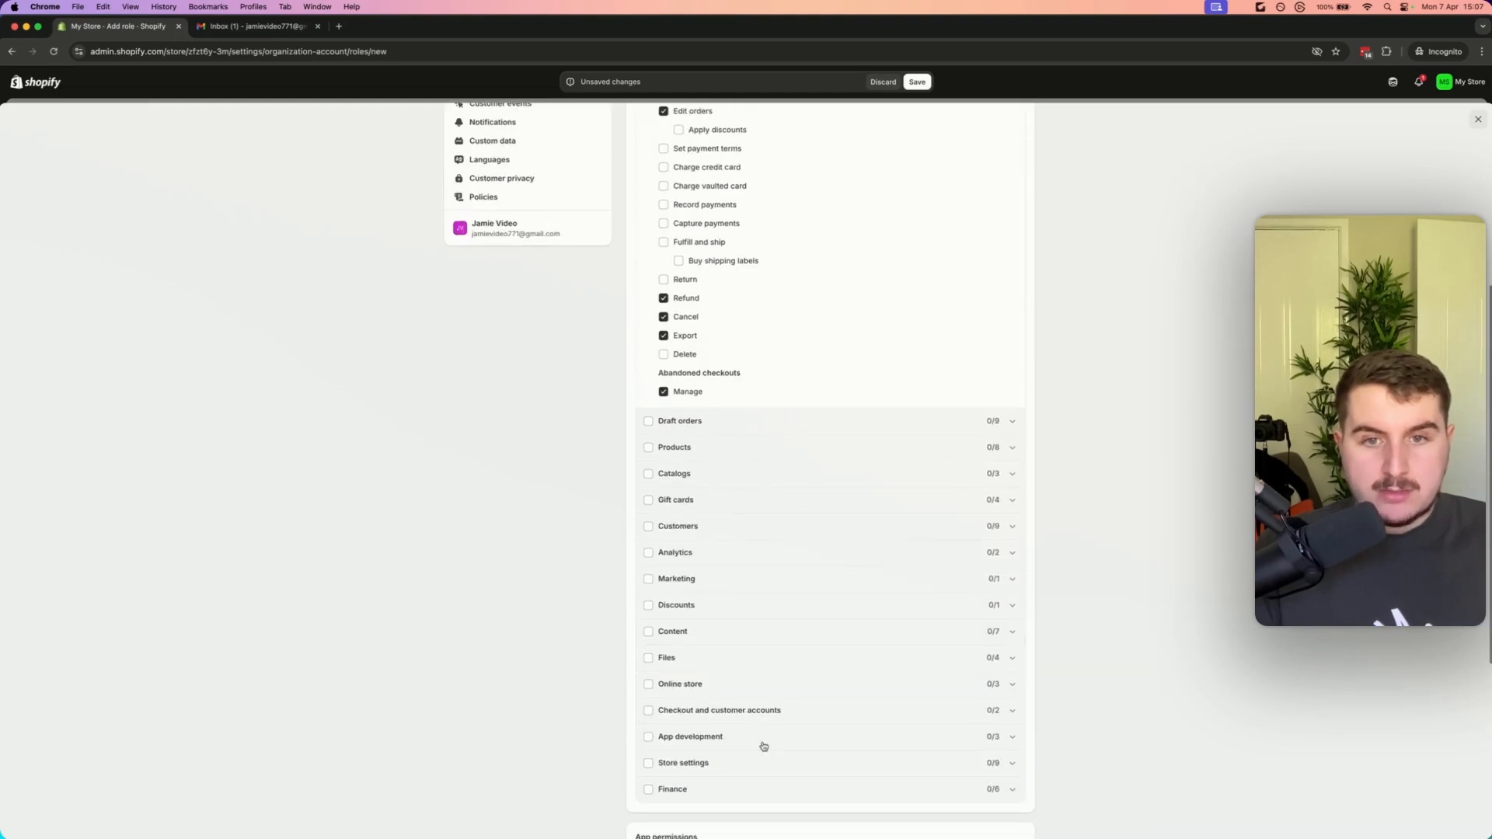
click(884, 527)
click(663, 557)
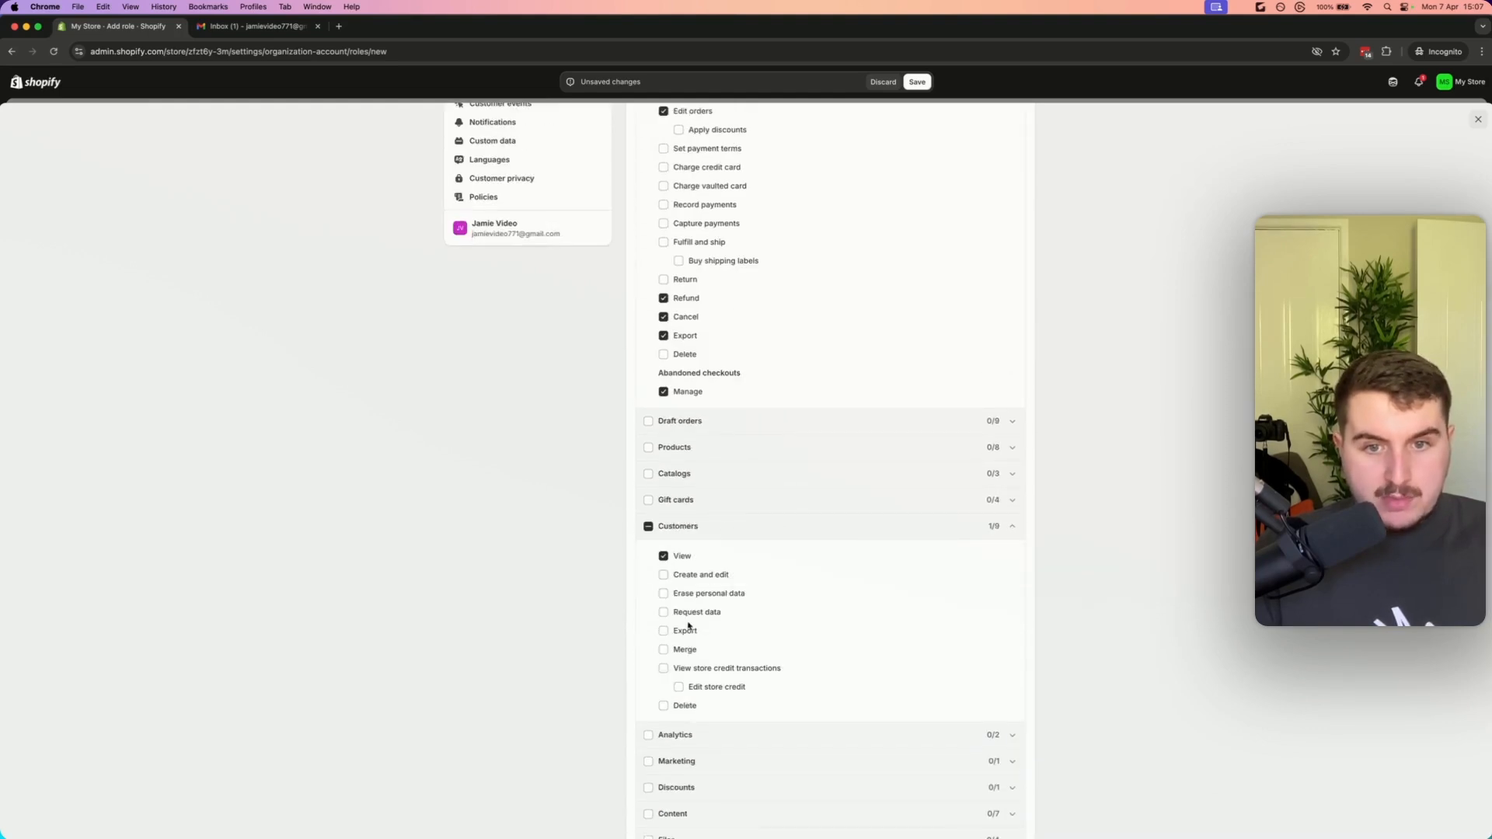
click(664, 631)
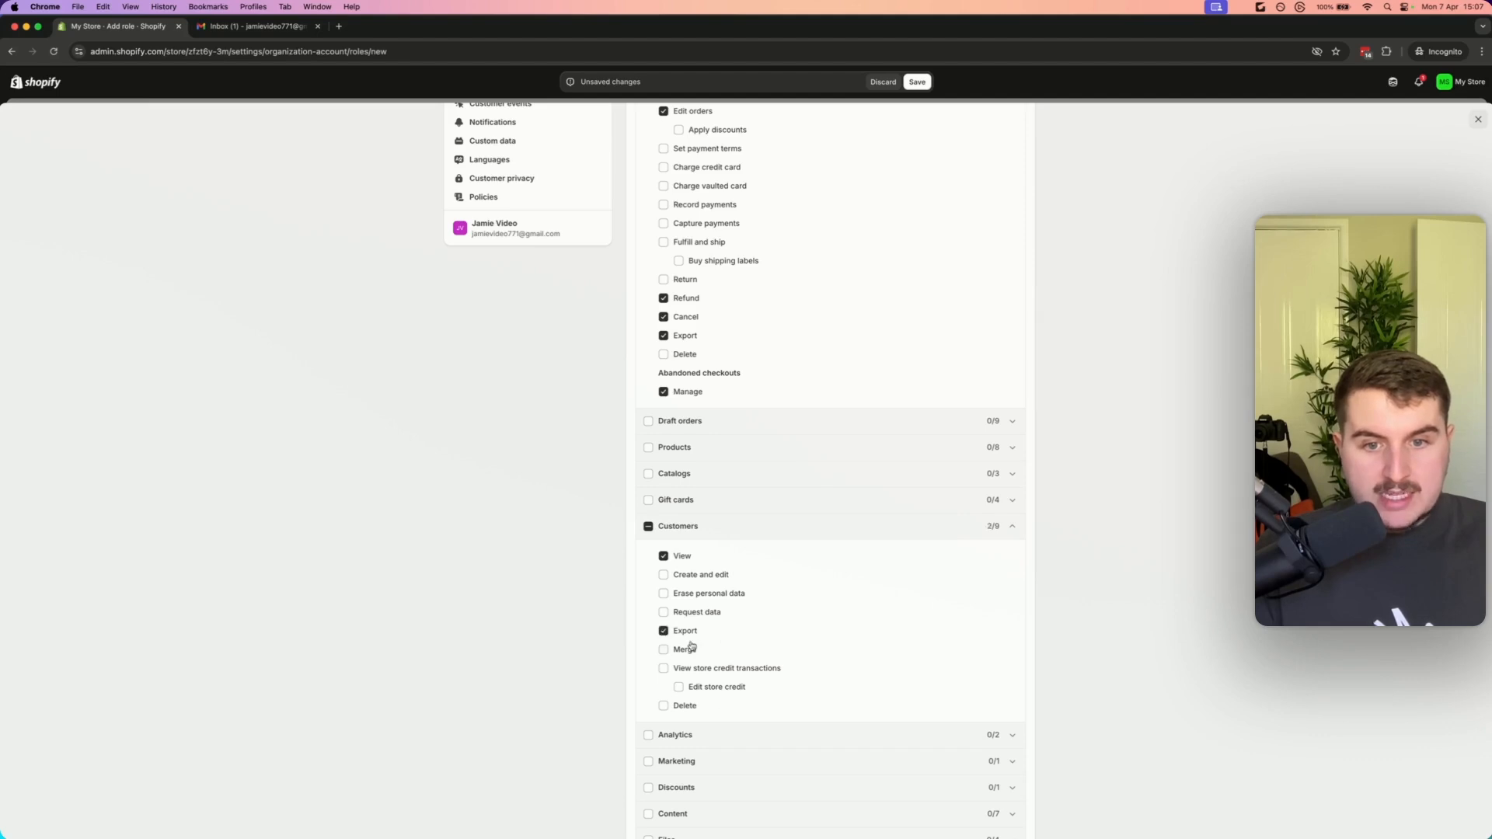
click(679, 688)
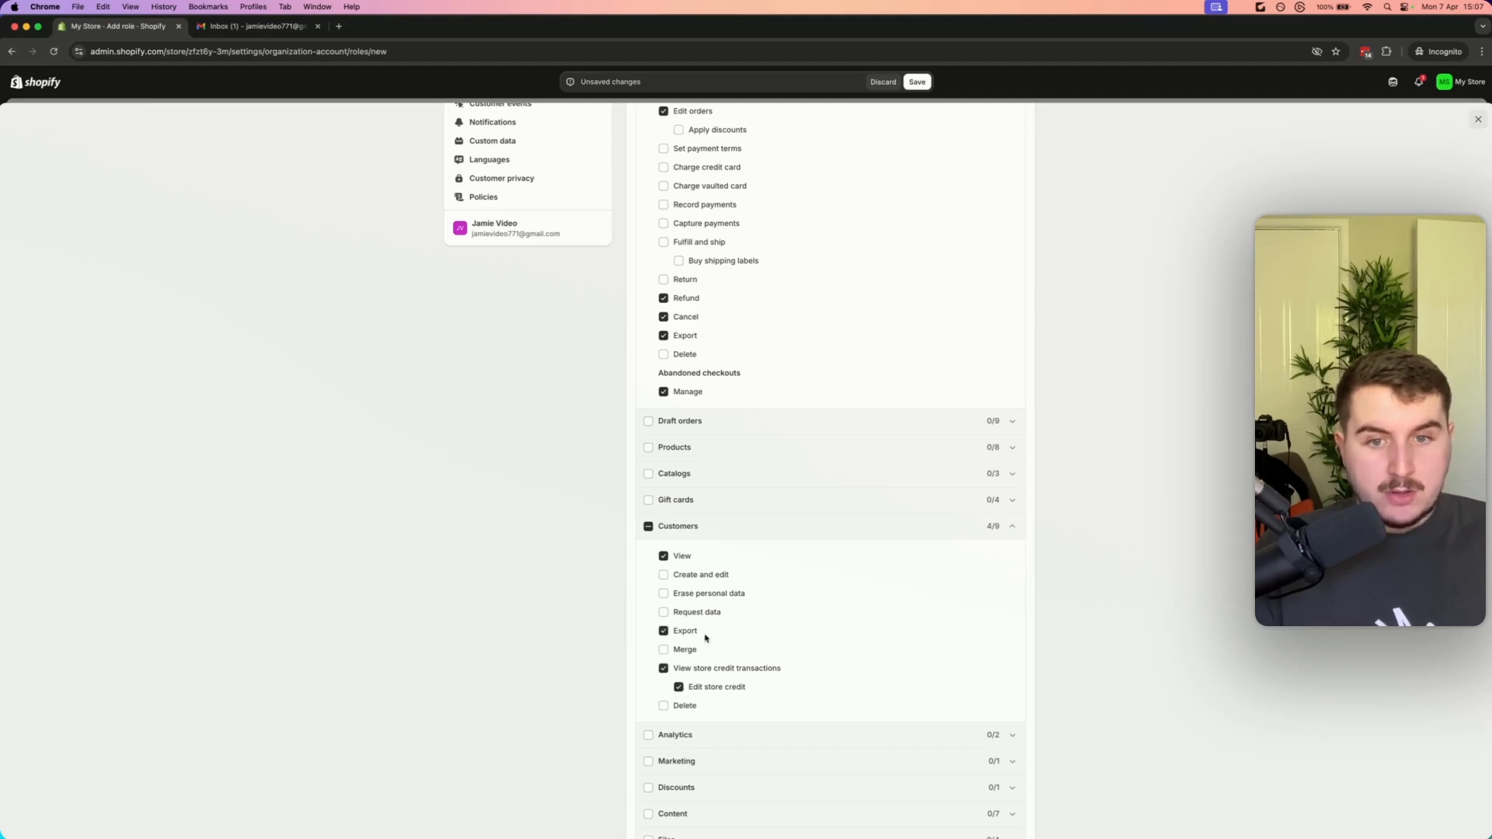
click(664, 631)
scroll(773, 655, up, 3)
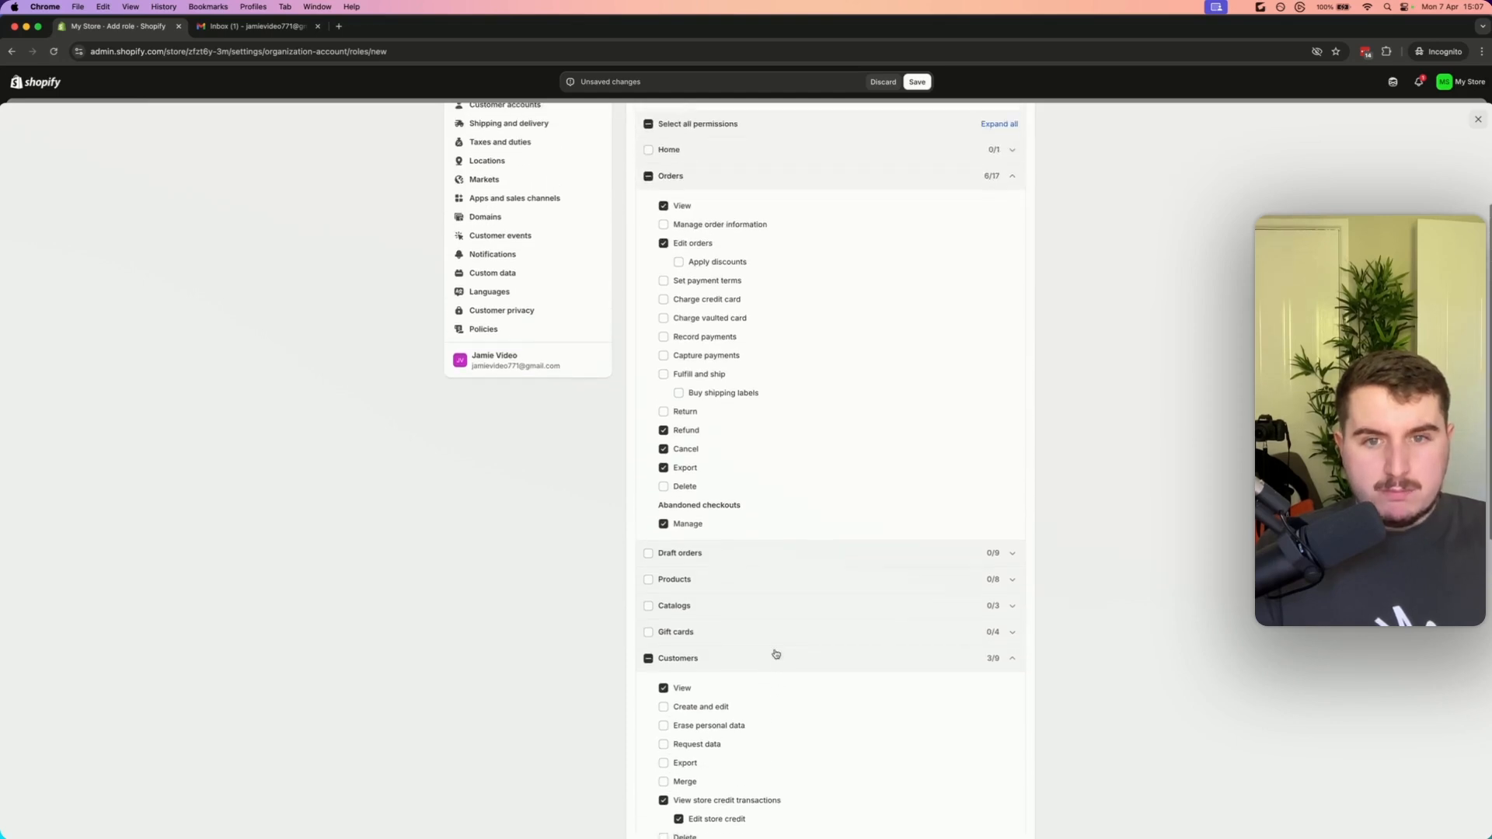
scroll(858, 630, up, 4)
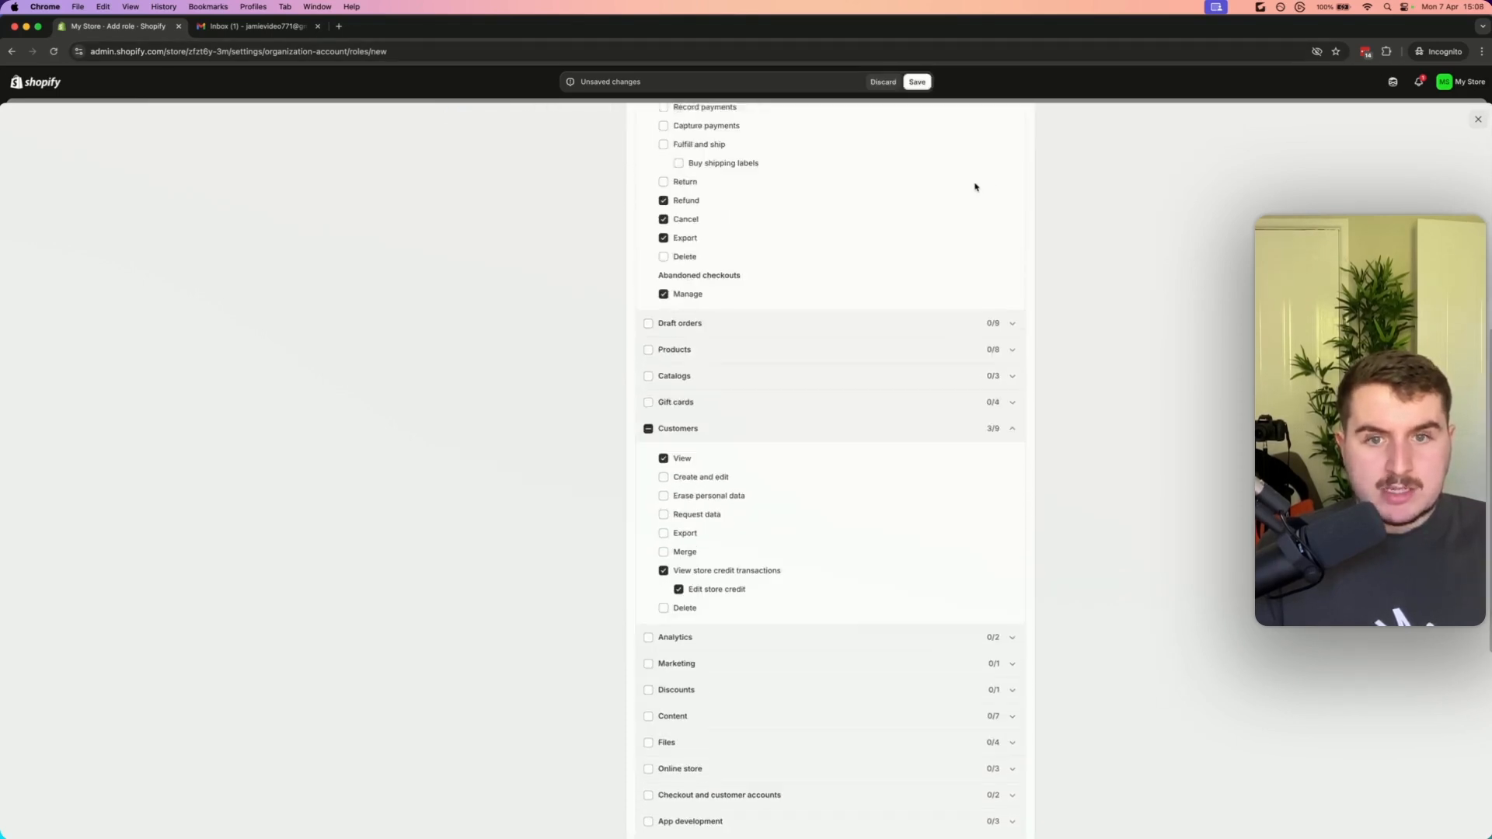
click(916, 81)
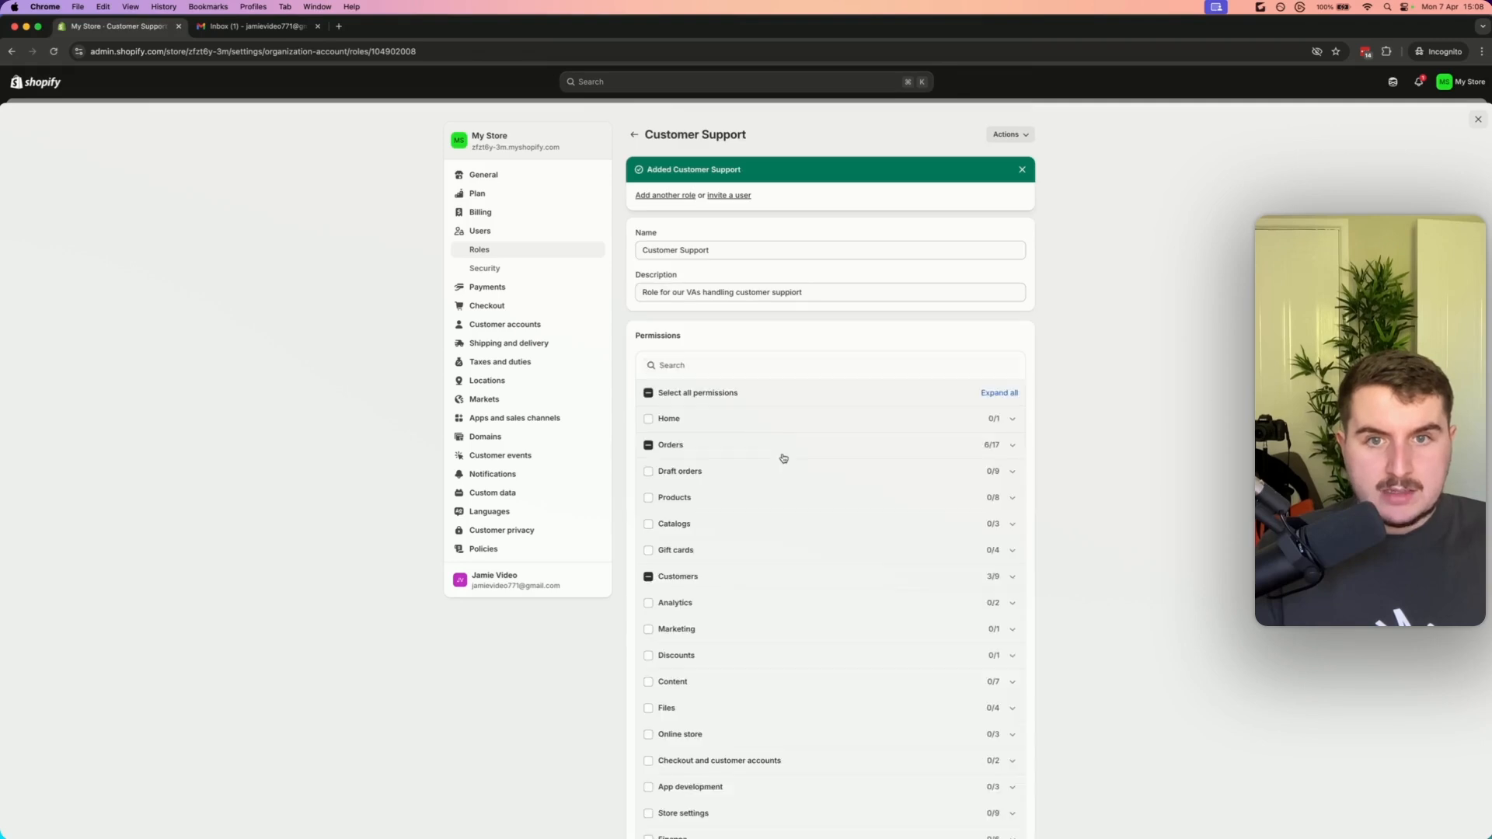
Start another new role named ERP with the description For our supplier ERP
click(482, 249)
click(1013, 134)
click(696, 190)
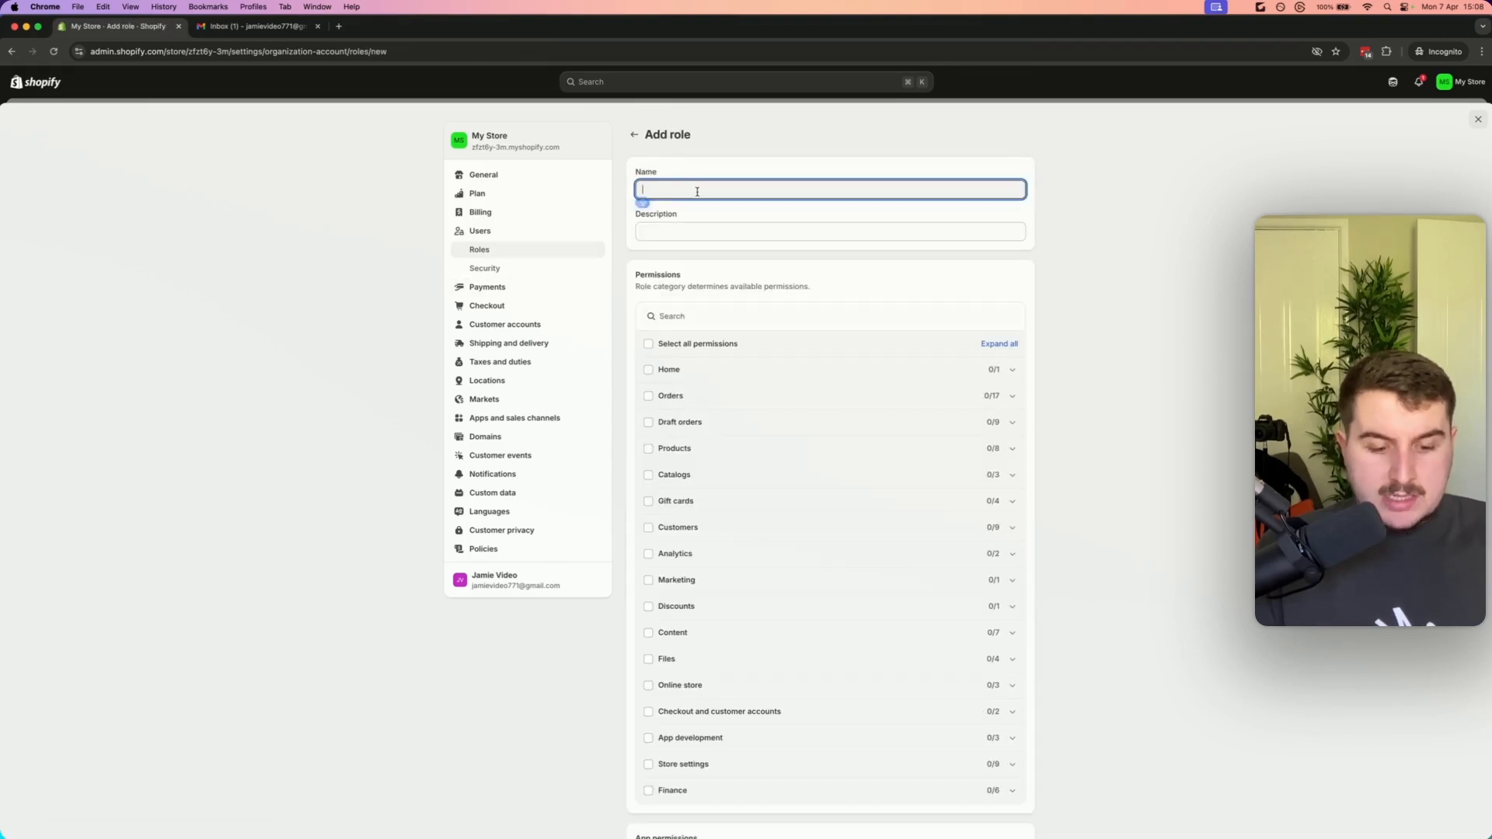
text(ERP)
key(Tab)
text(For our sup)
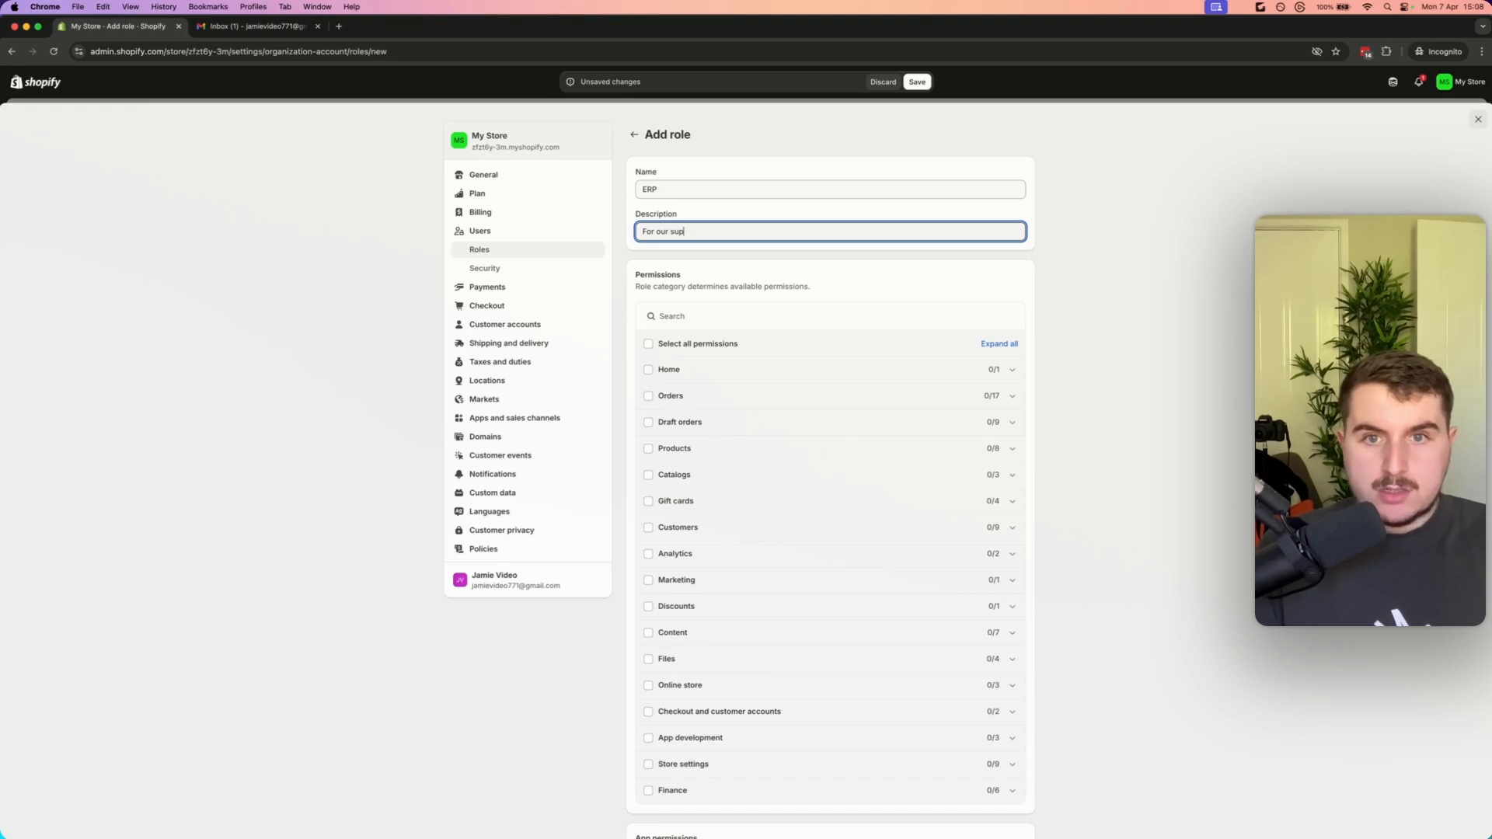
text(plier ERP)
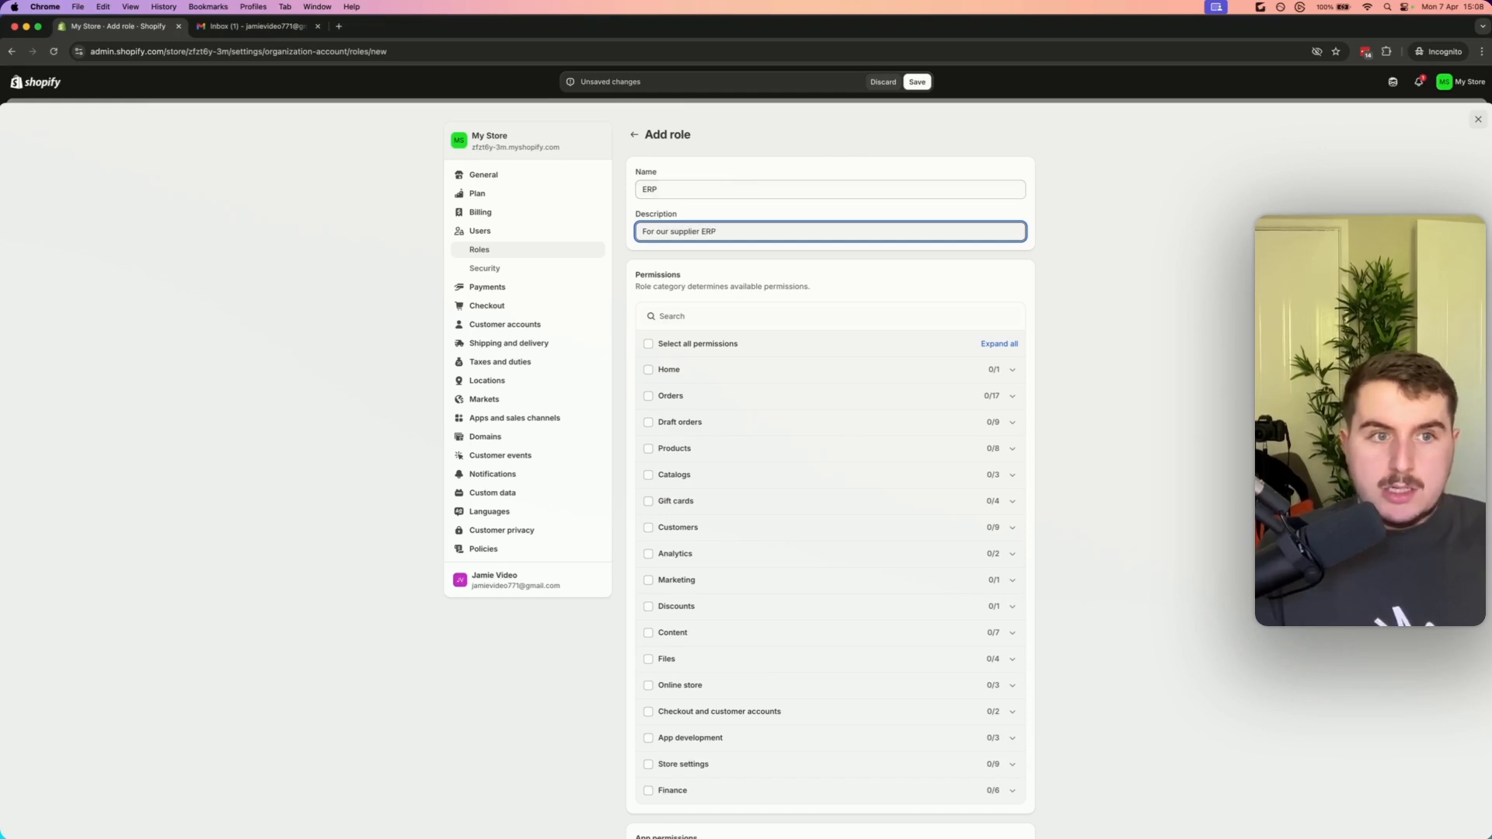
Open a new browser tab and go to the pasted Dianxiaomi ERP website address
key(super+Tab)
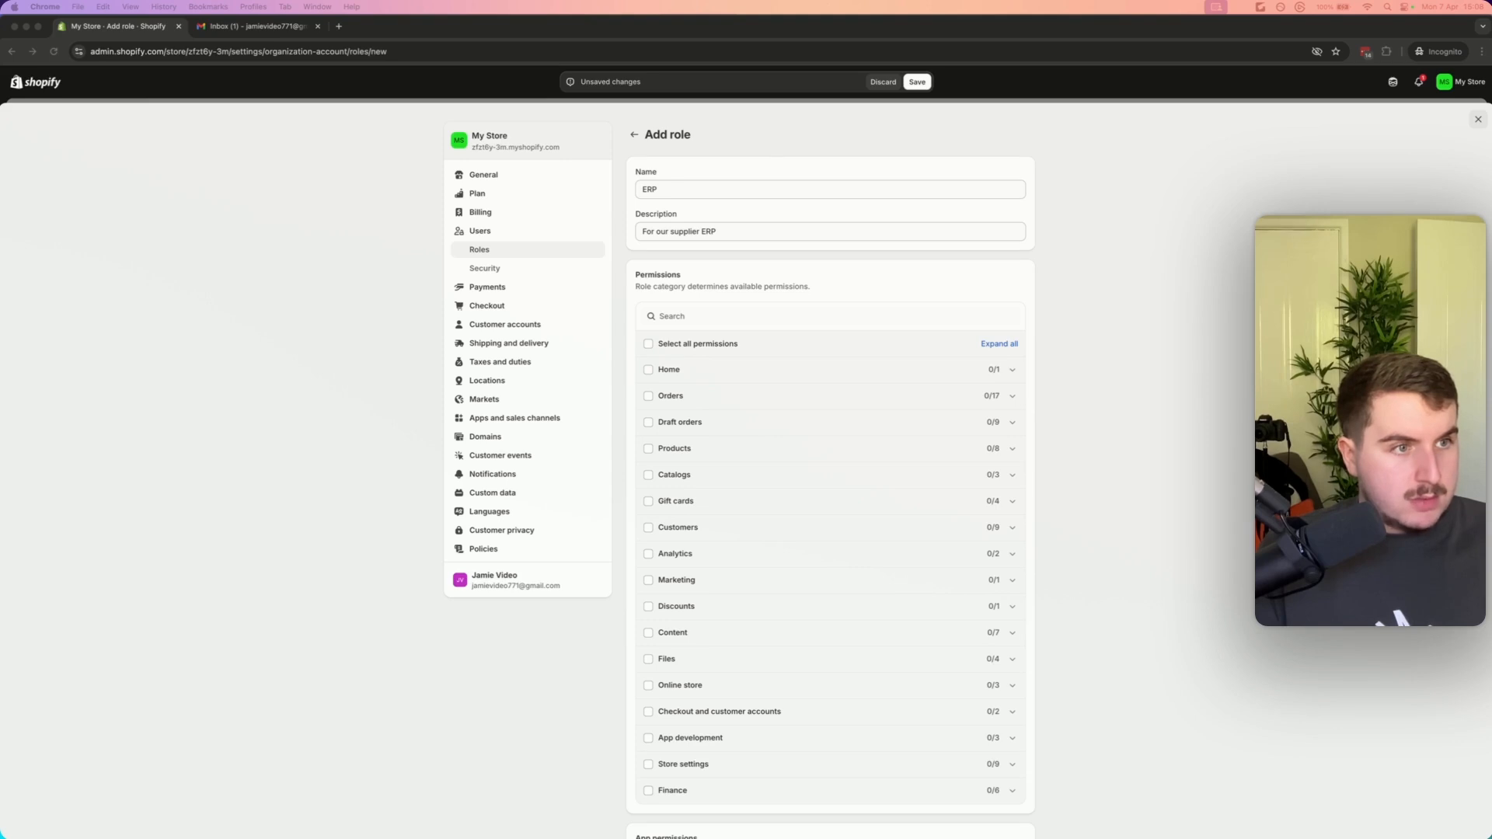
click(344, 32)
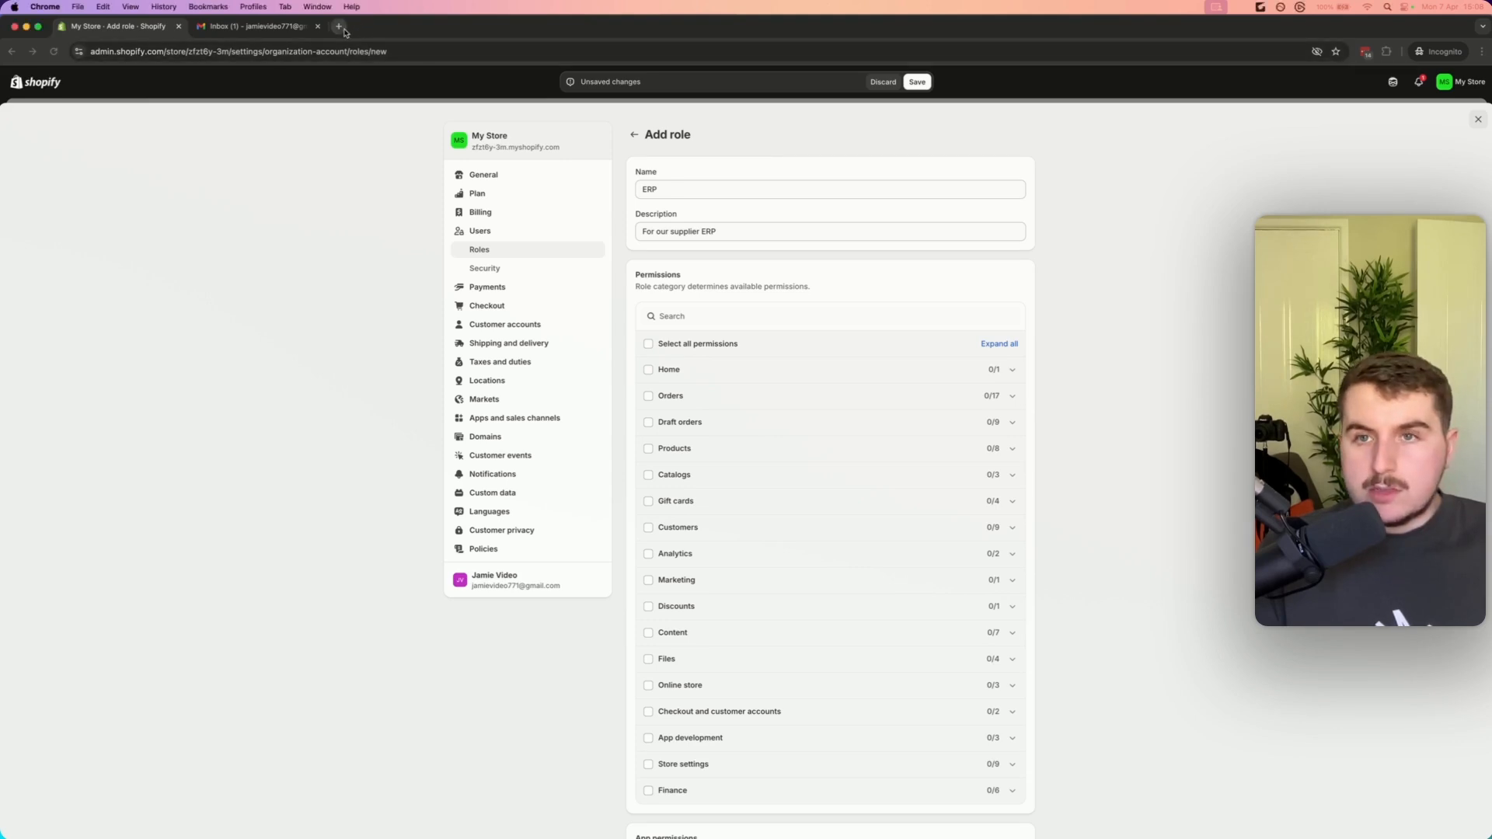
key(super+t)
text(https://www.dianxiaomi.com/)
key(Return)
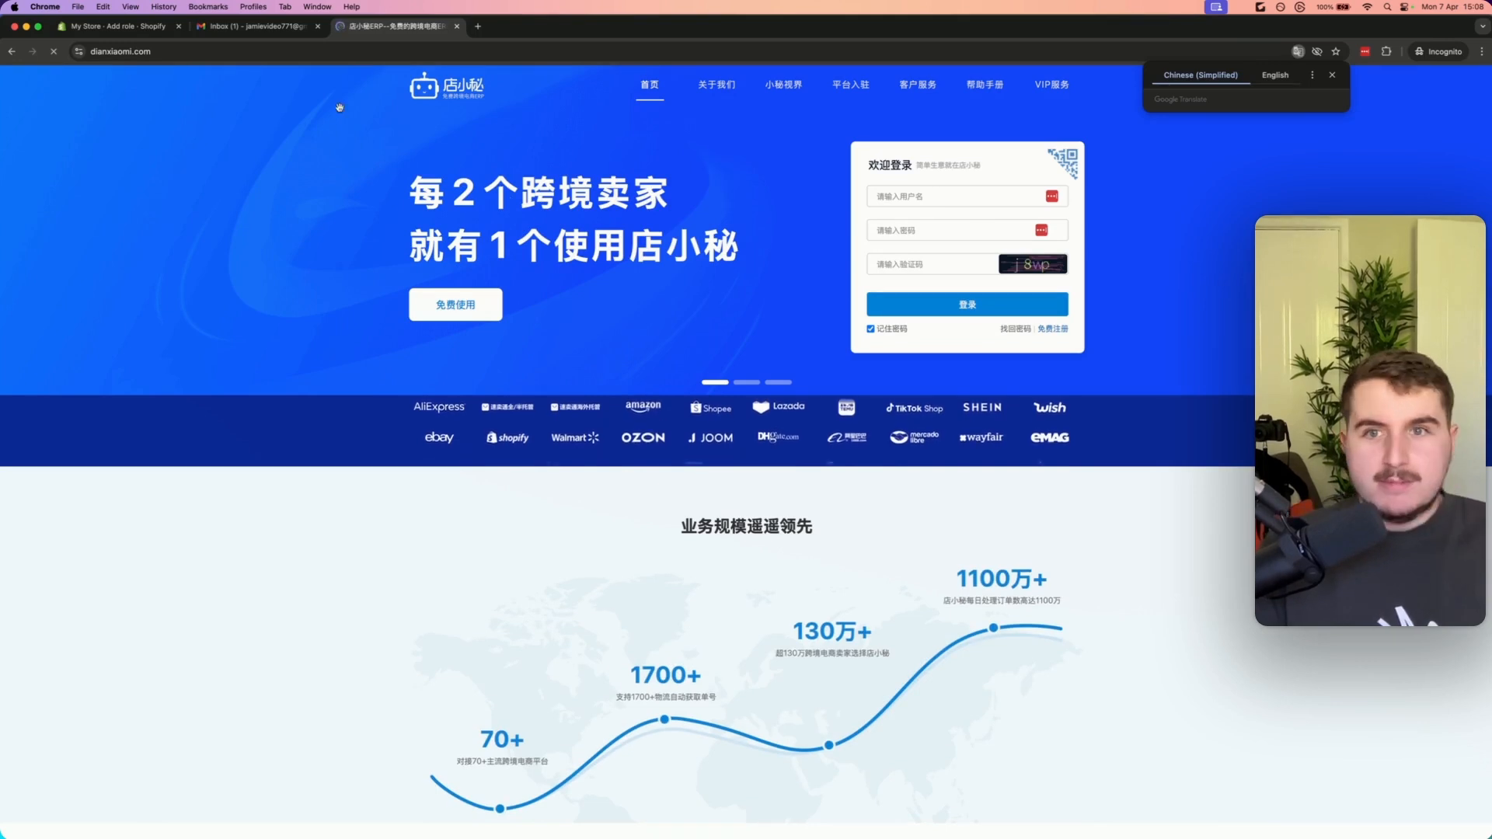
Switch back to the store admin tab and undo an accidental paste into the ERP role's name
click(97, 28)
triple_click(689, 191)
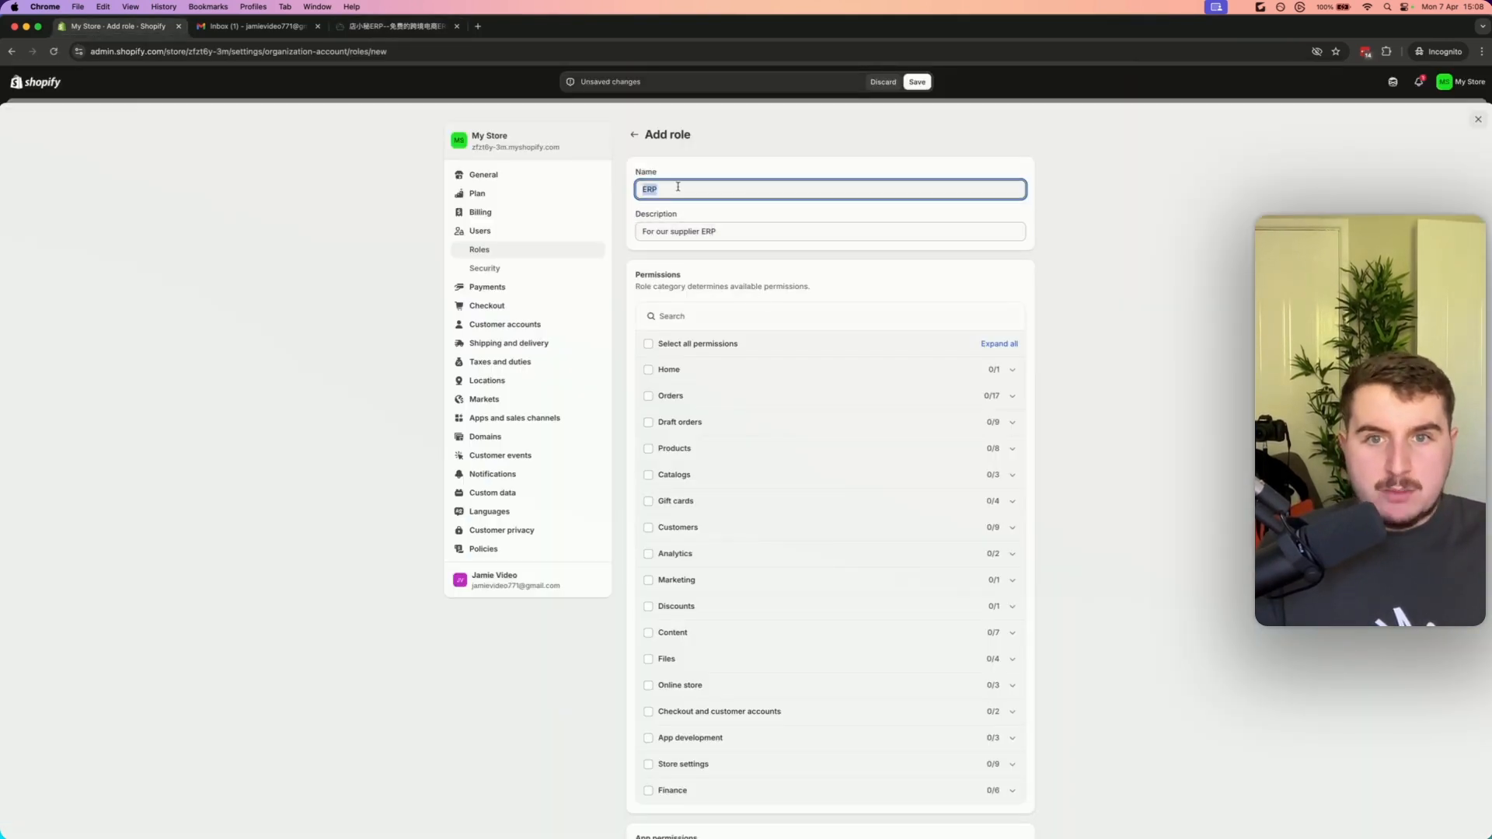
text(https://www.dianxiaomi.com/)
drag(795, 191, 642, 199)
key(super+z)
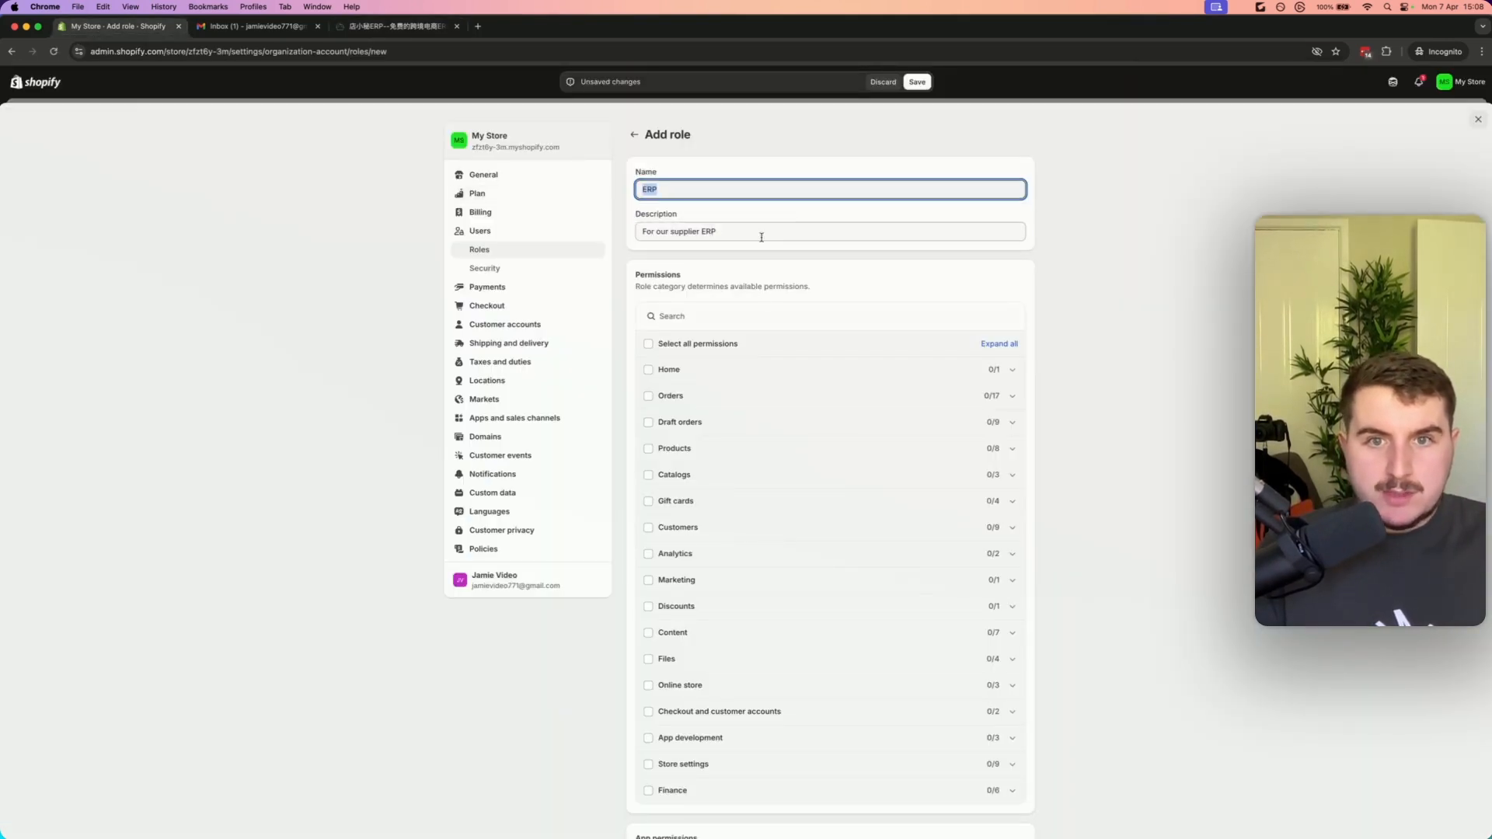
Grant the ERP role the Home permission and save the role
click(1129, 286)
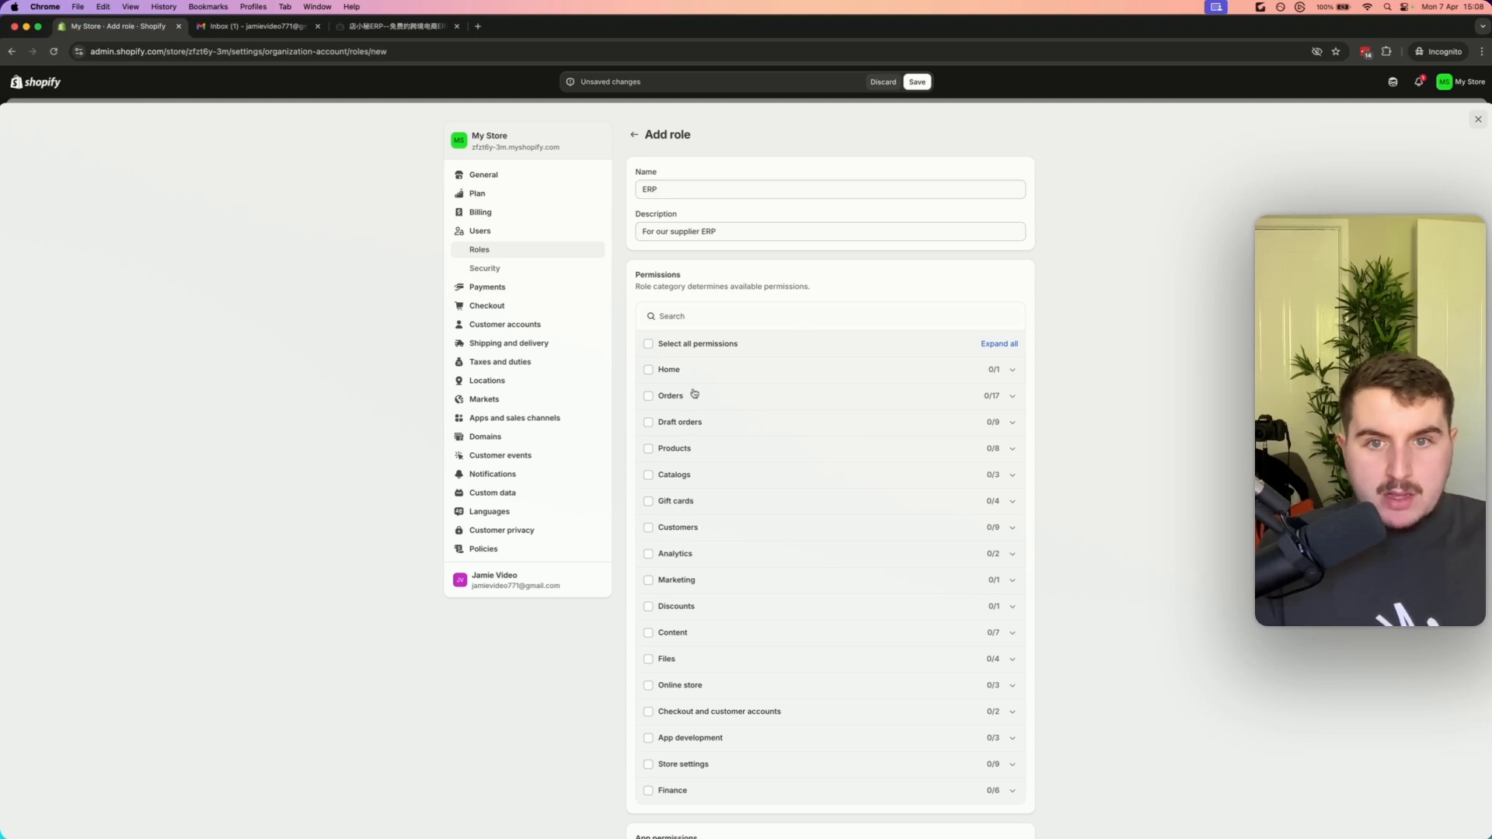
click(1012, 396)
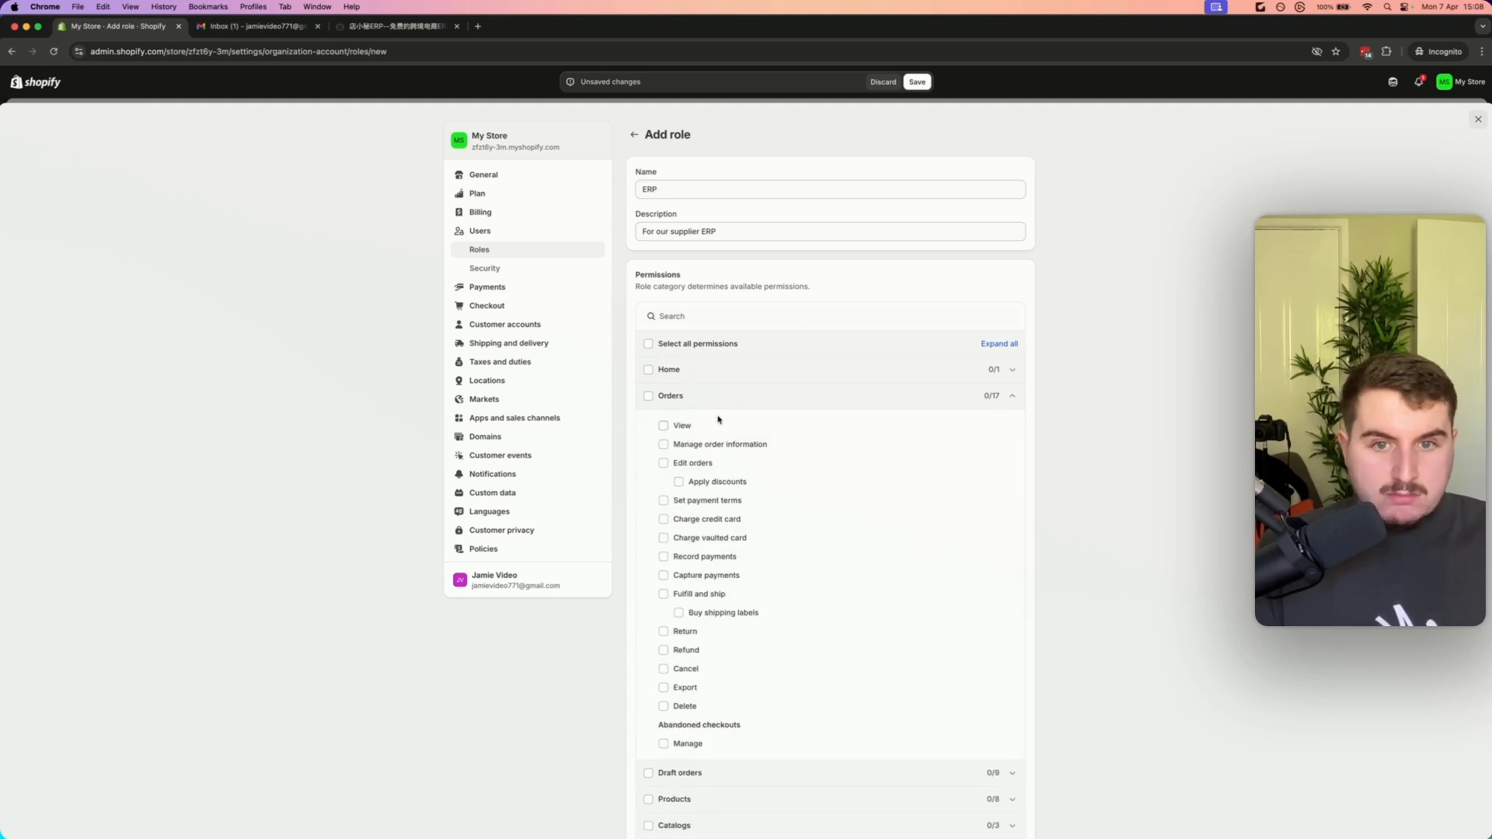
click(1012, 396)
scroll(796, 482, down, 5)
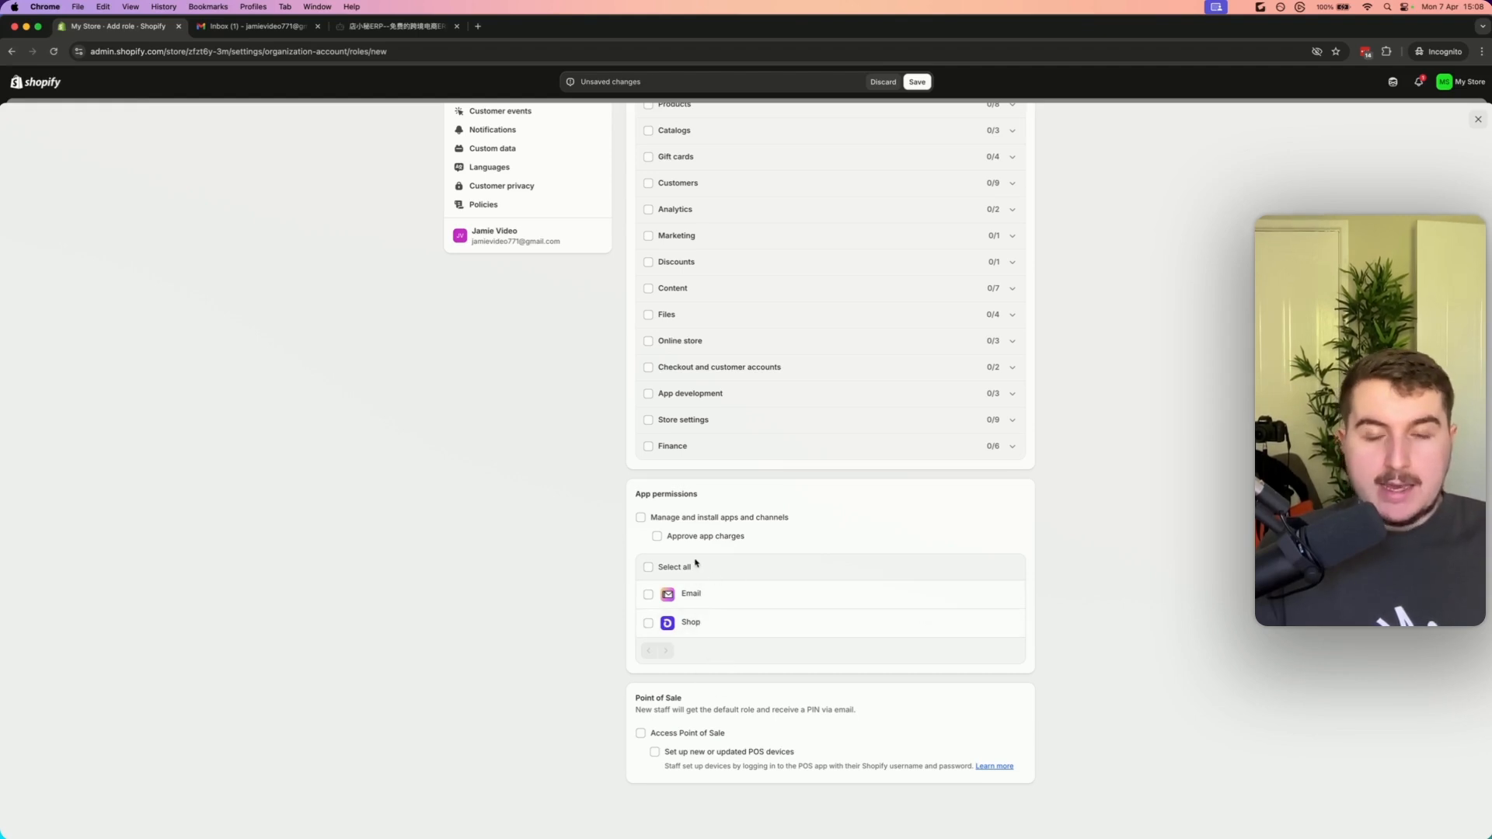
scroll(714, 579, up, 5)
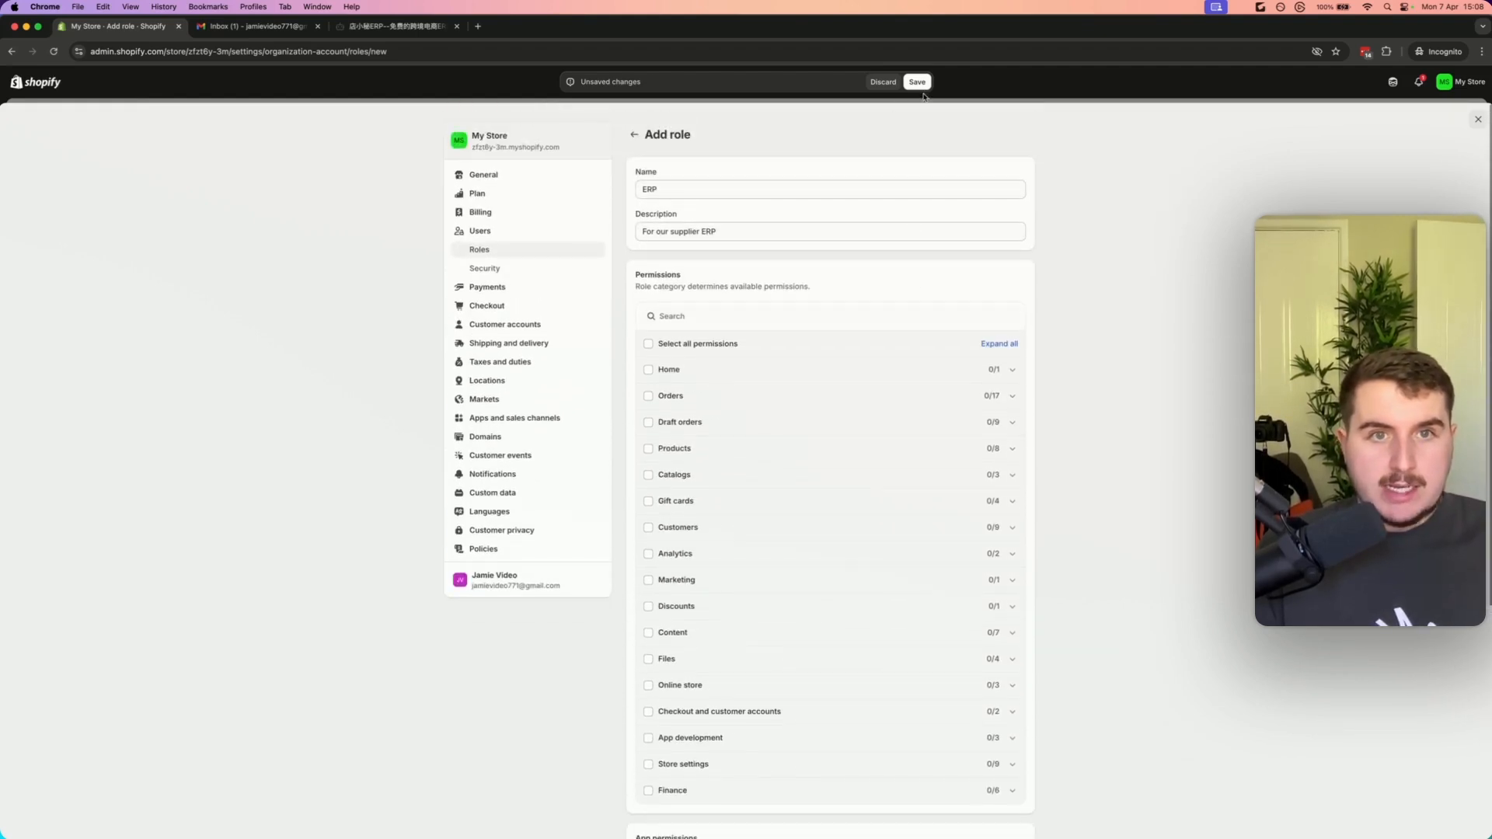
click(918, 83)
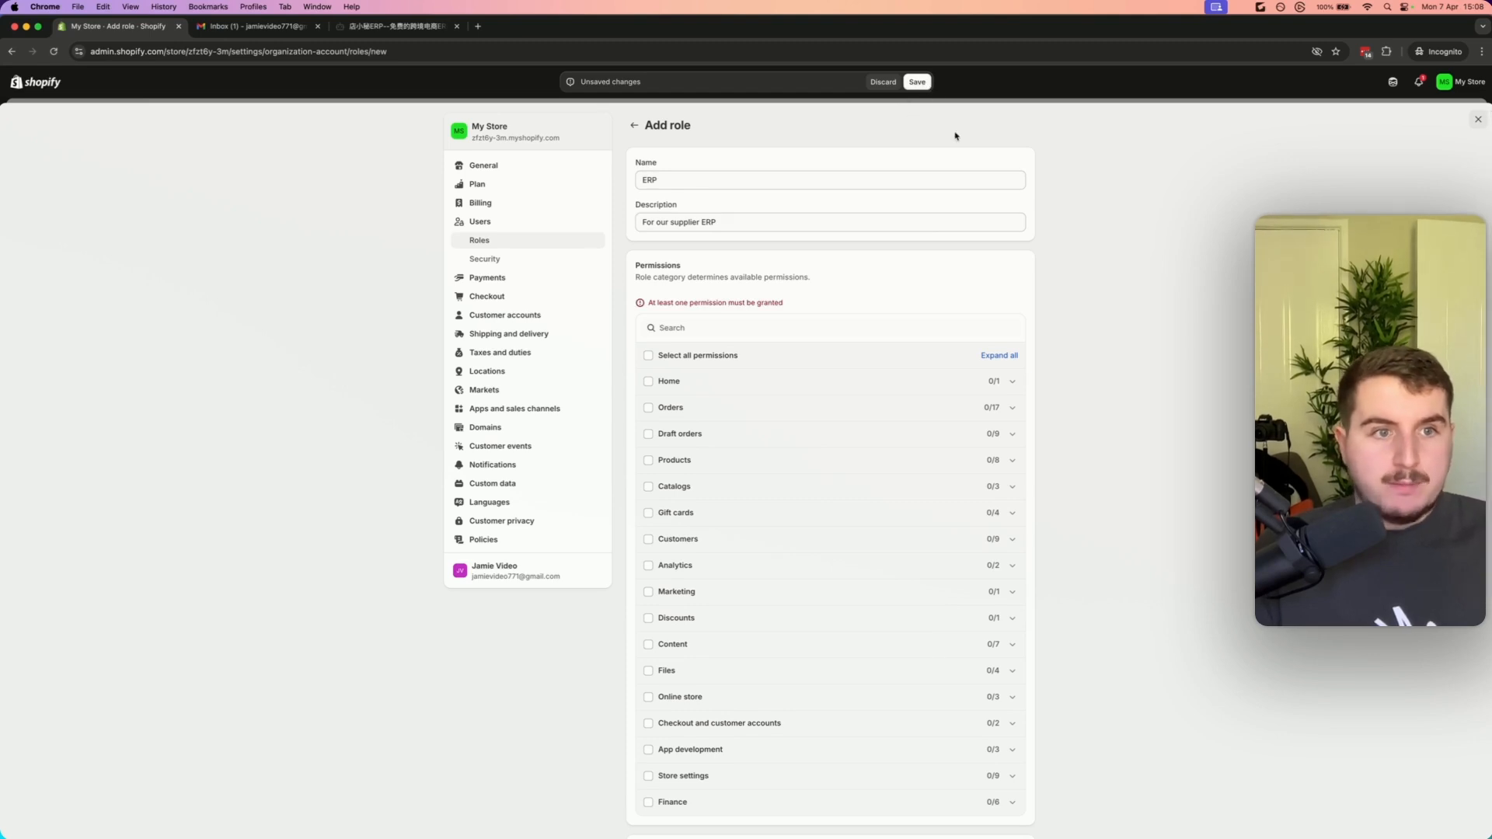
click(648, 381)
click(918, 82)
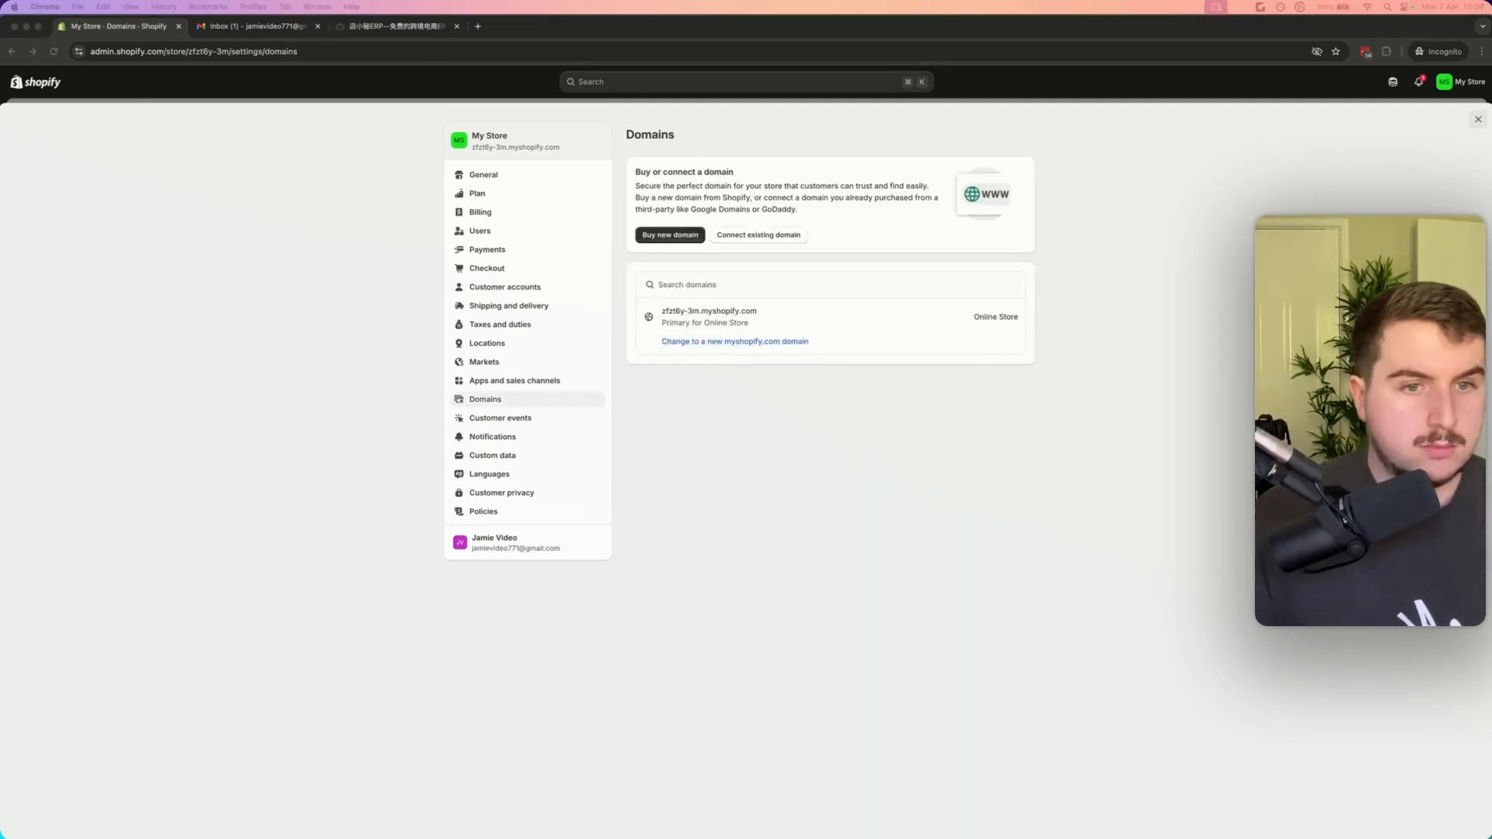
Start connecting the existing domain suppliermafia.com to the store
click(781, 236)
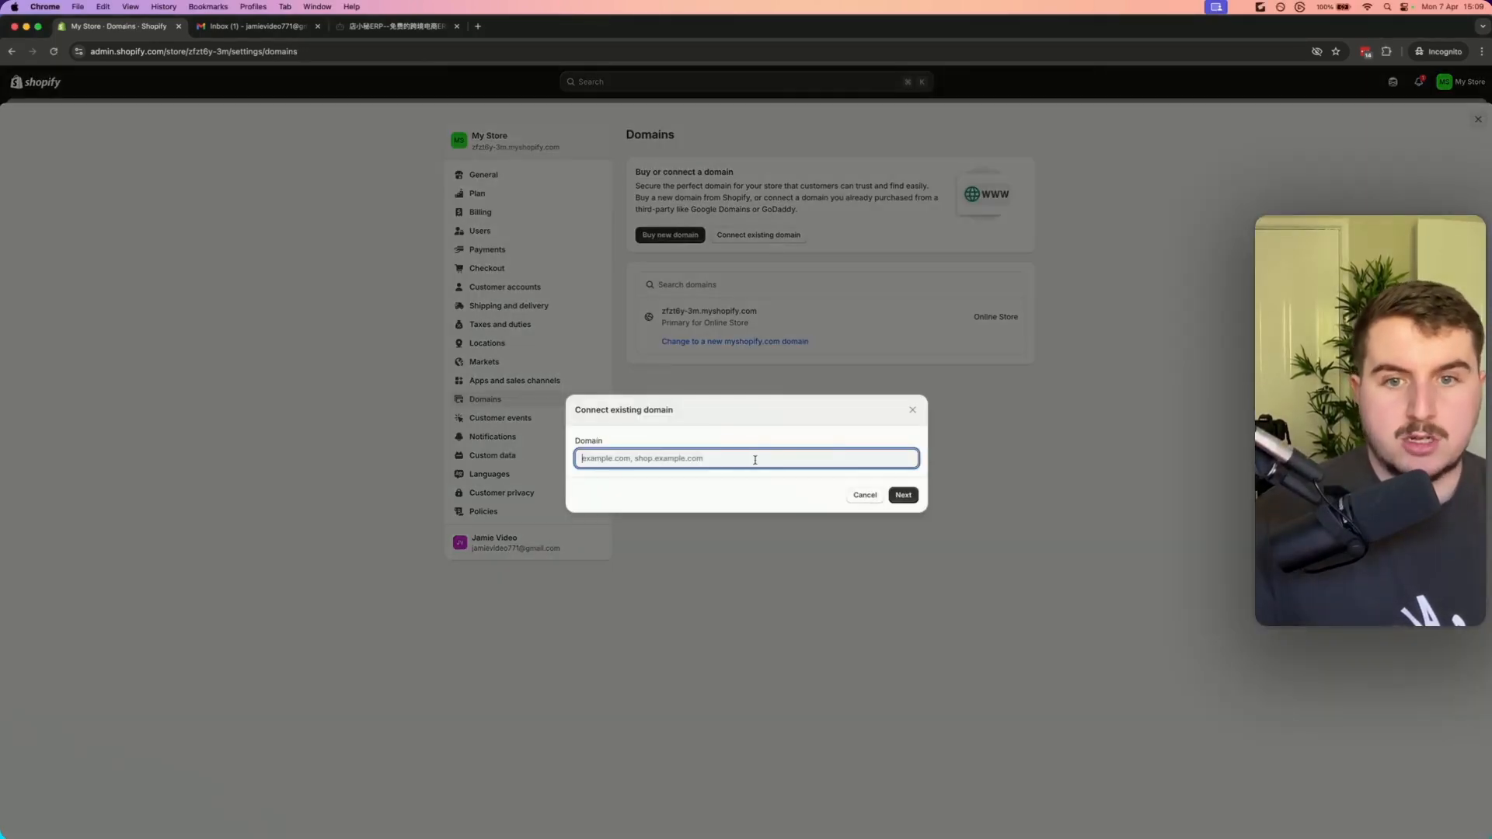
text(suppliermafia.com)
click(901, 495)
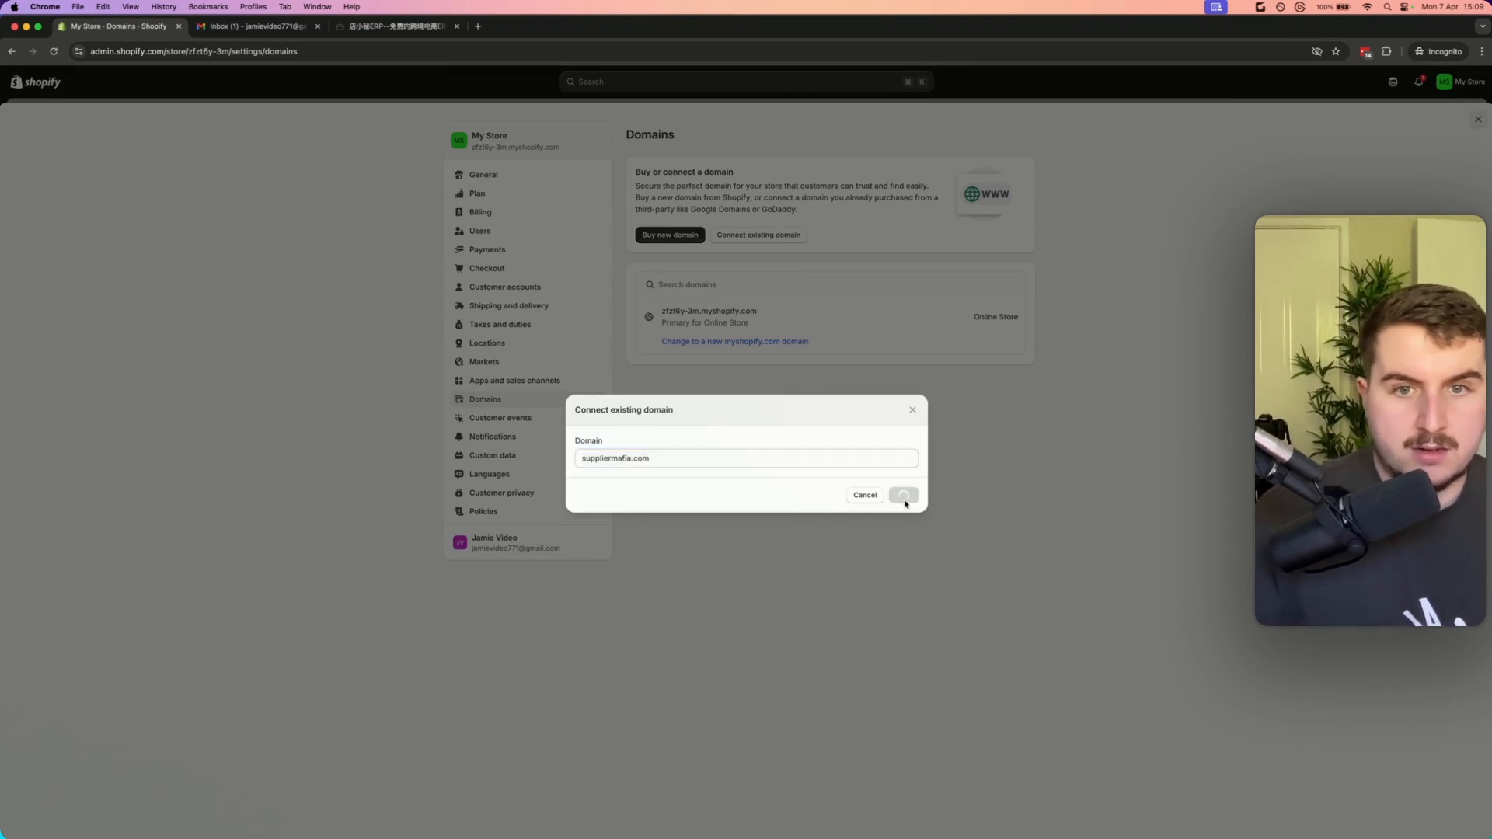
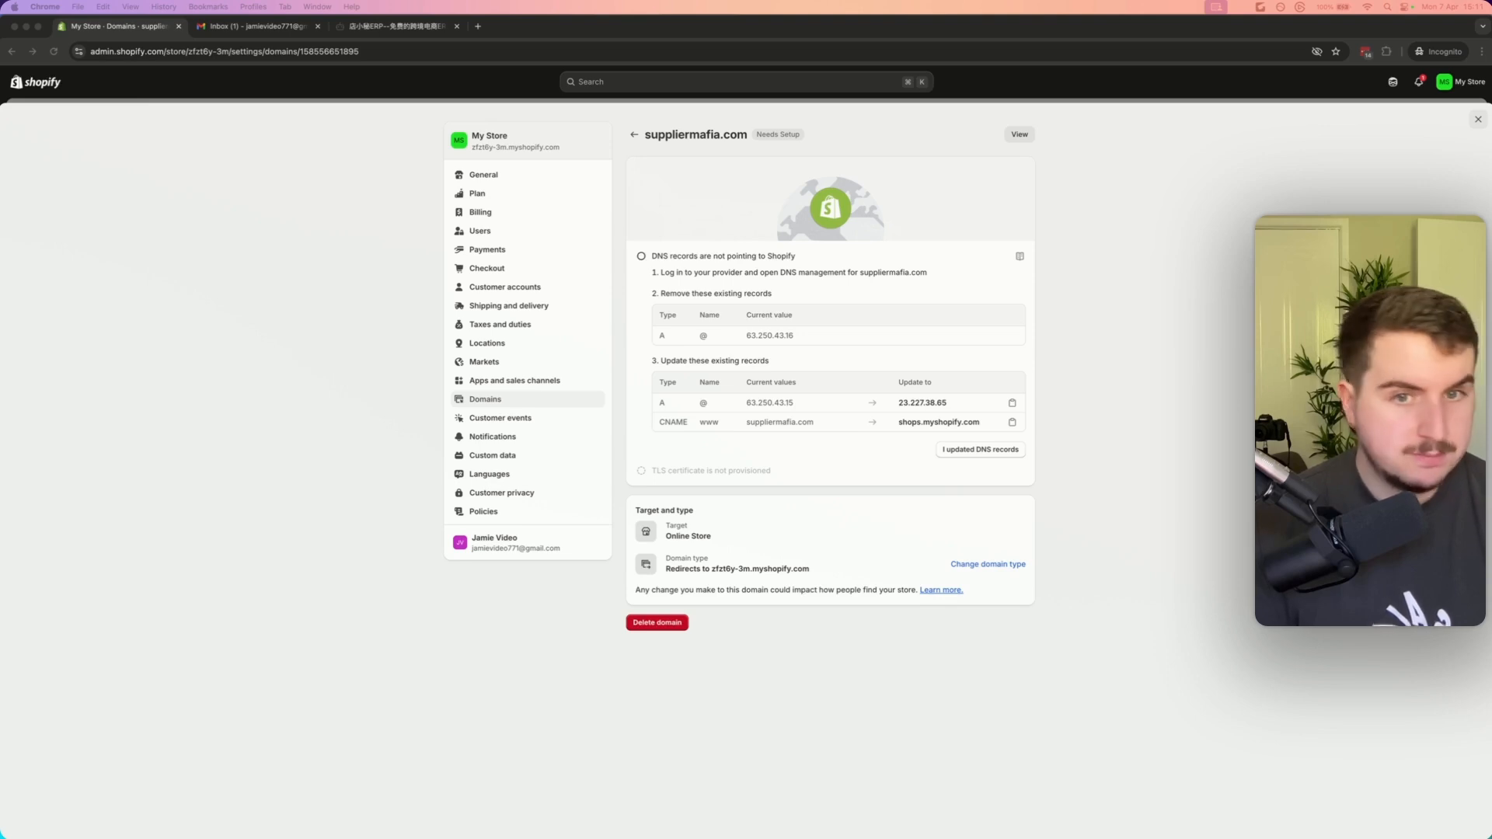
Copy the new A record value 23.227.38.65 from the domain's DNS instructions
click(799, 367)
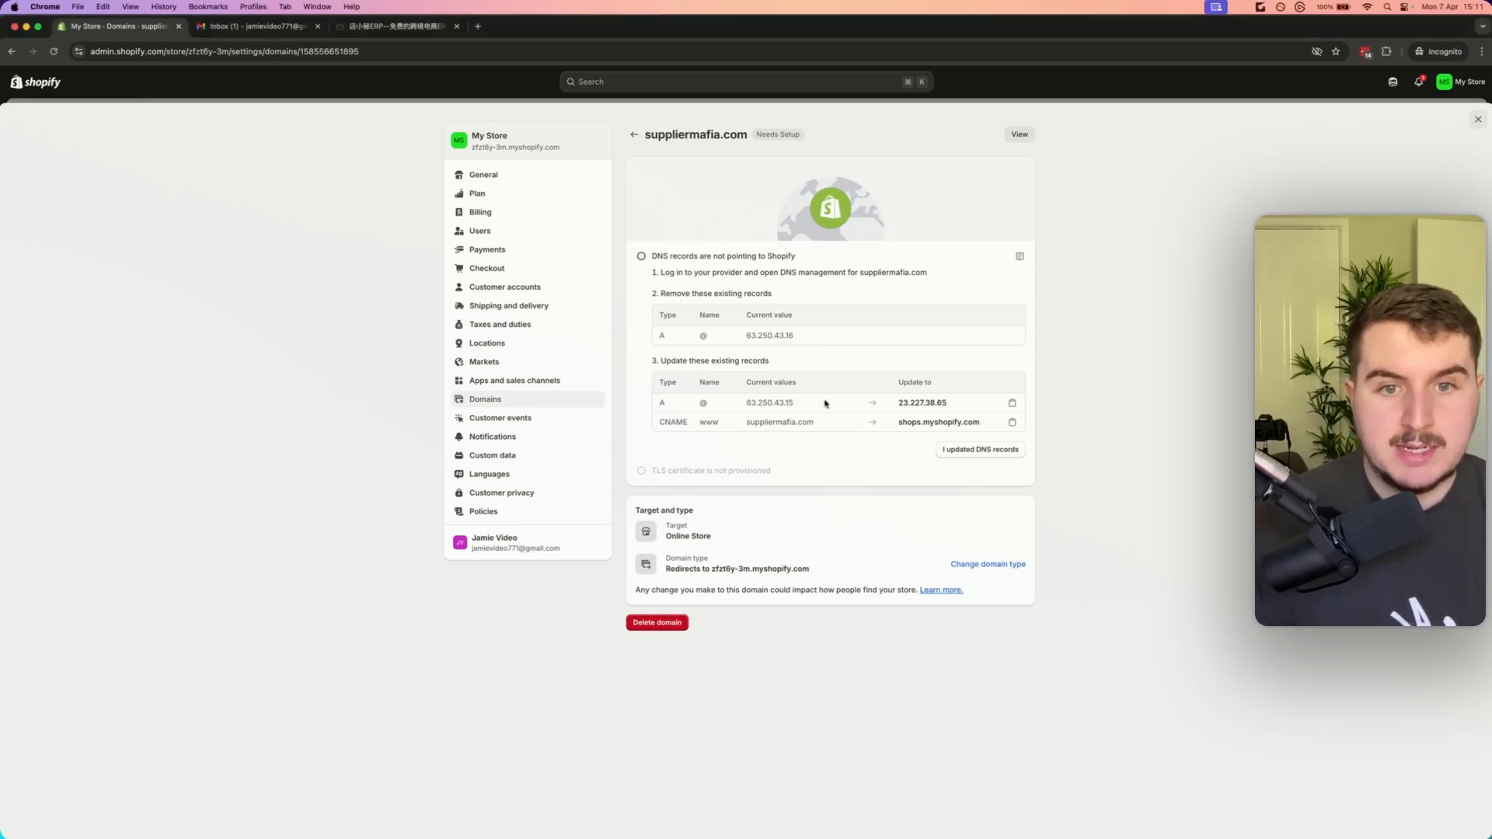
drag(825, 403, 699, 405)
drag(954, 403, 897, 410)
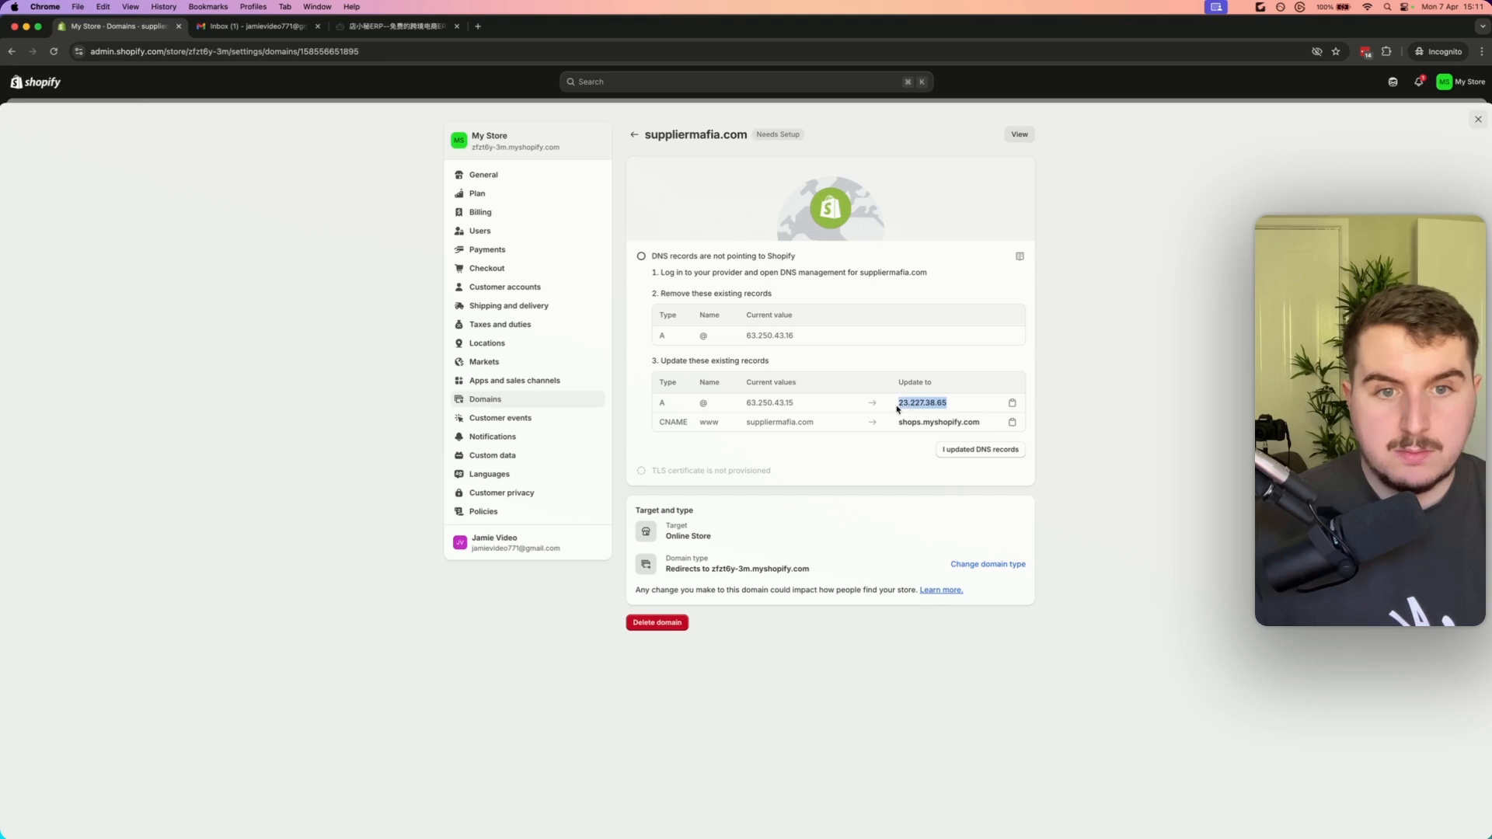
key(super+c)
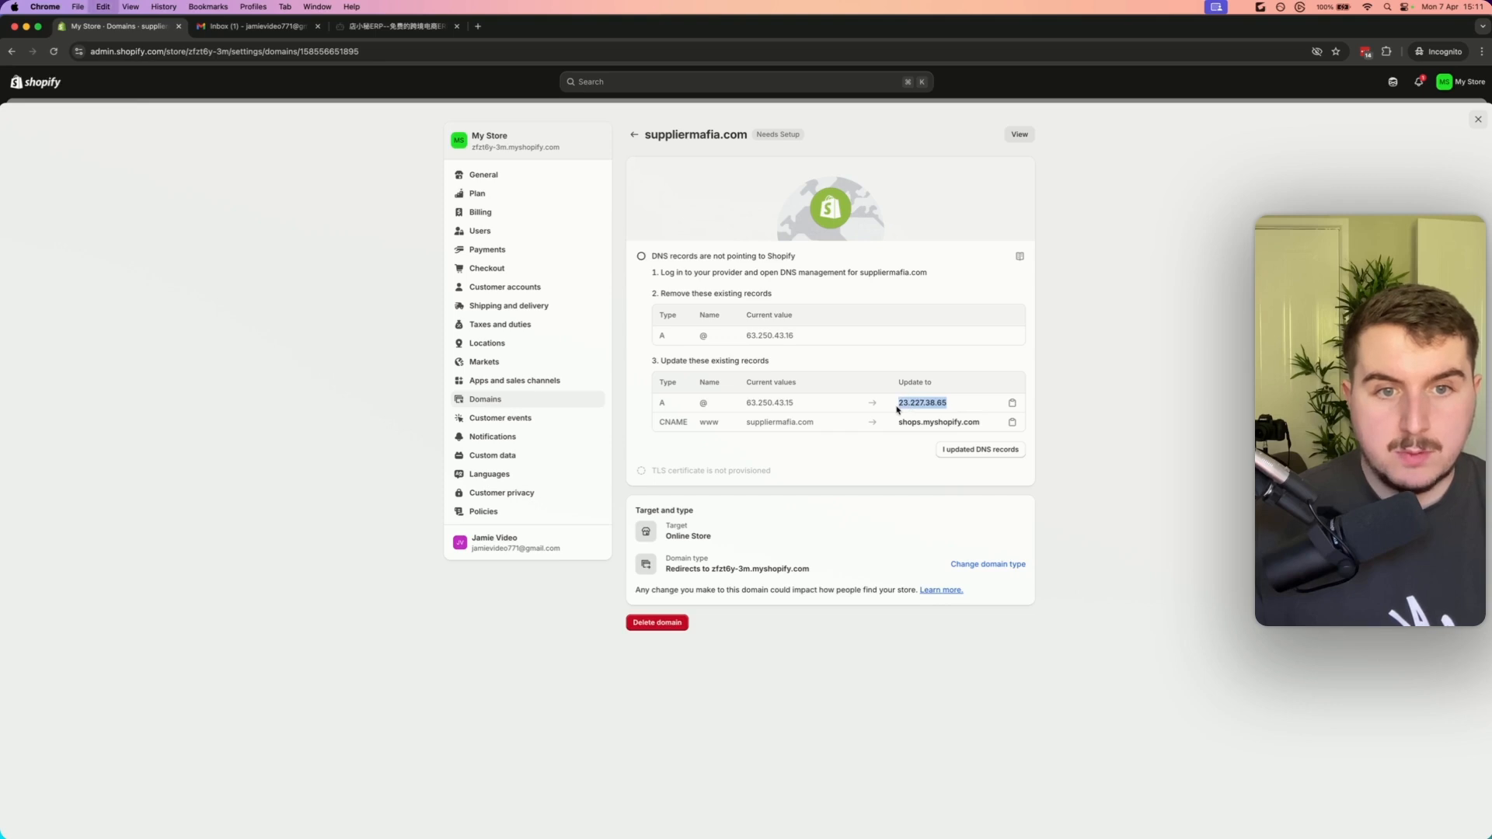
drag(726, 404, 690, 404)
click(690, 404)
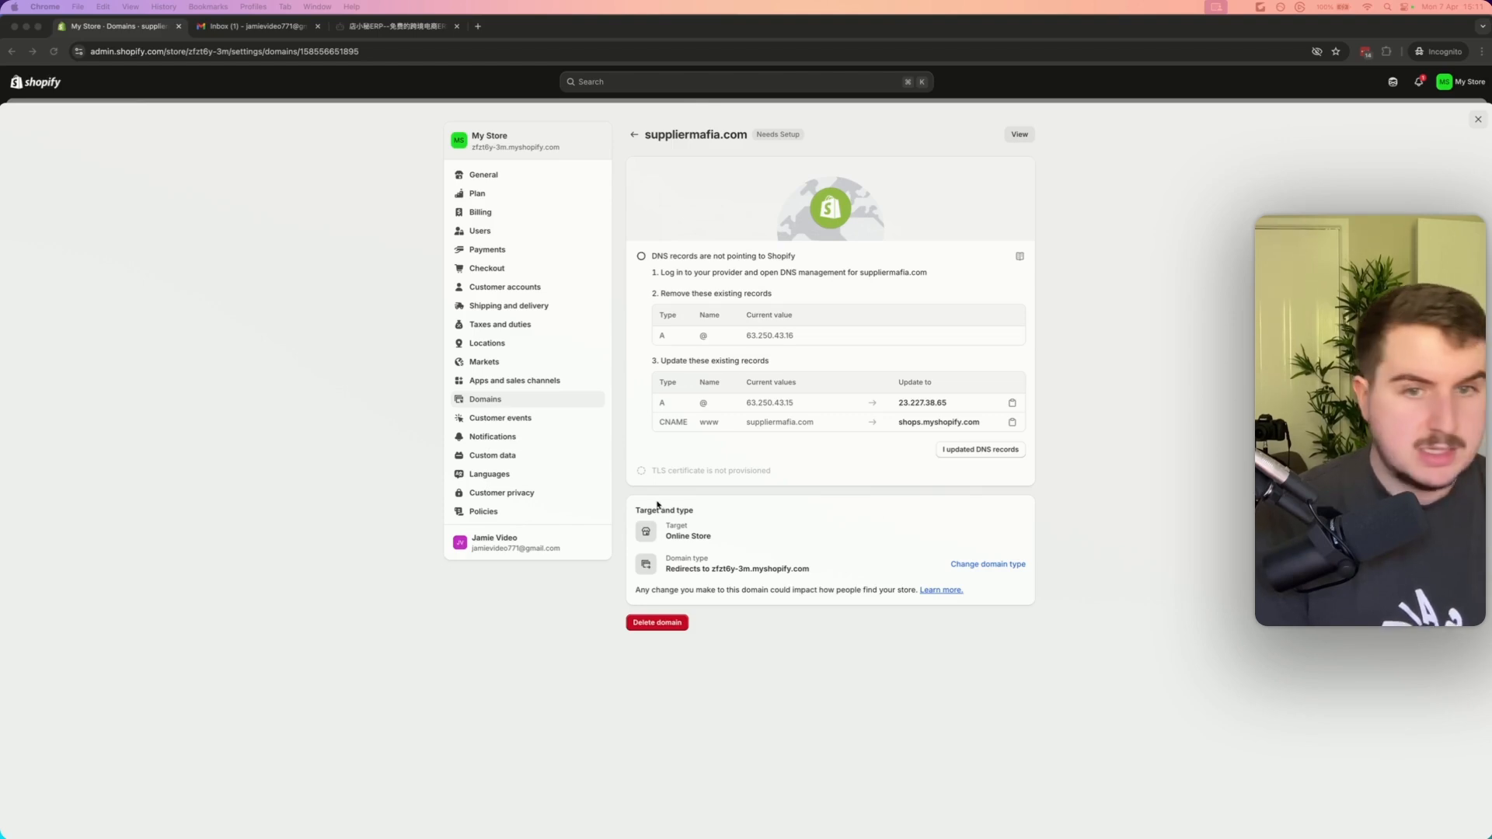
Copy the CNAME value shops.myshopify.com and mark the DNS records as updated
click(789, 435)
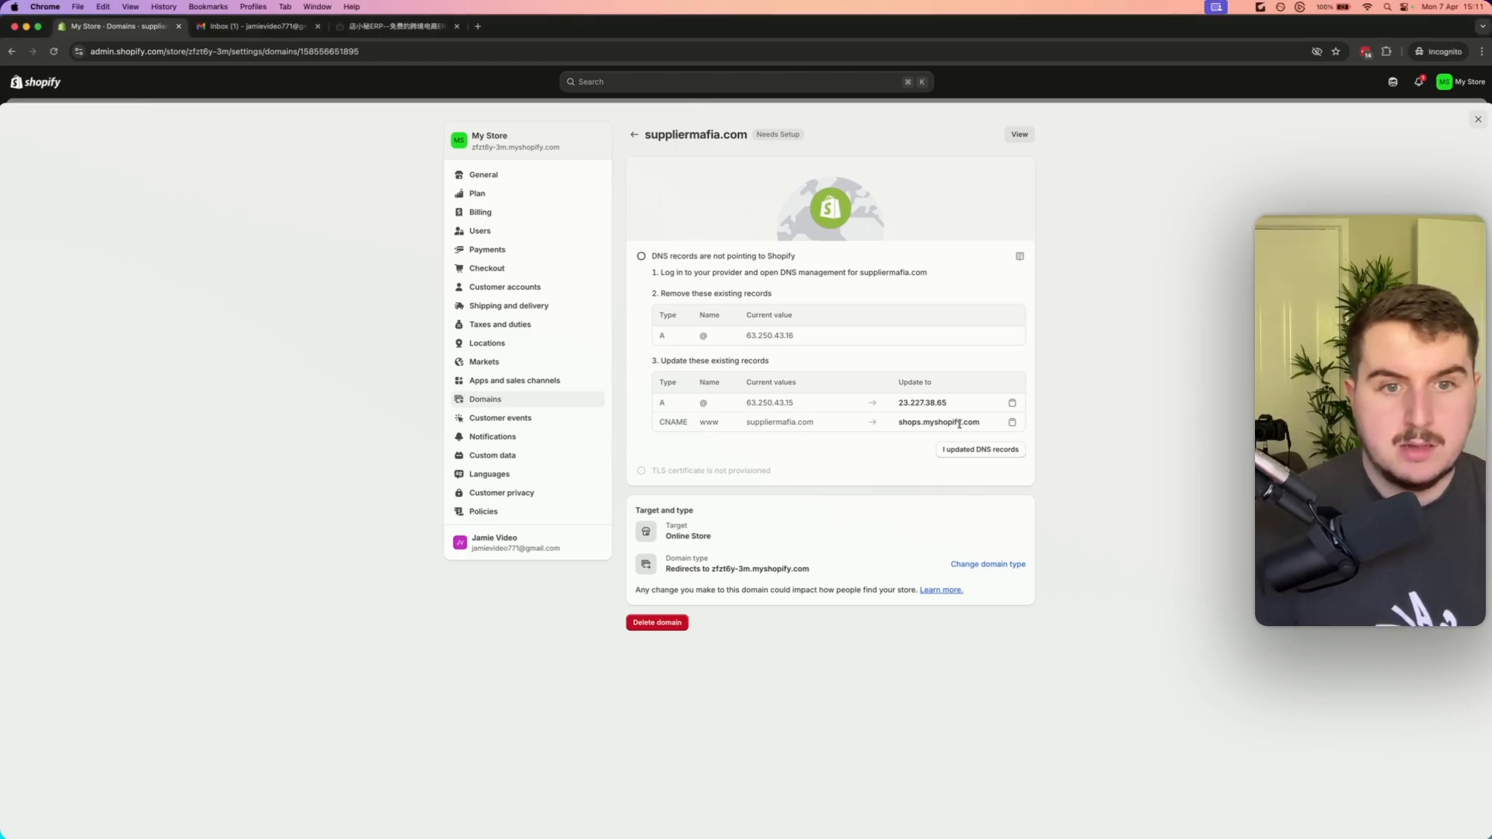
click(1013, 423)
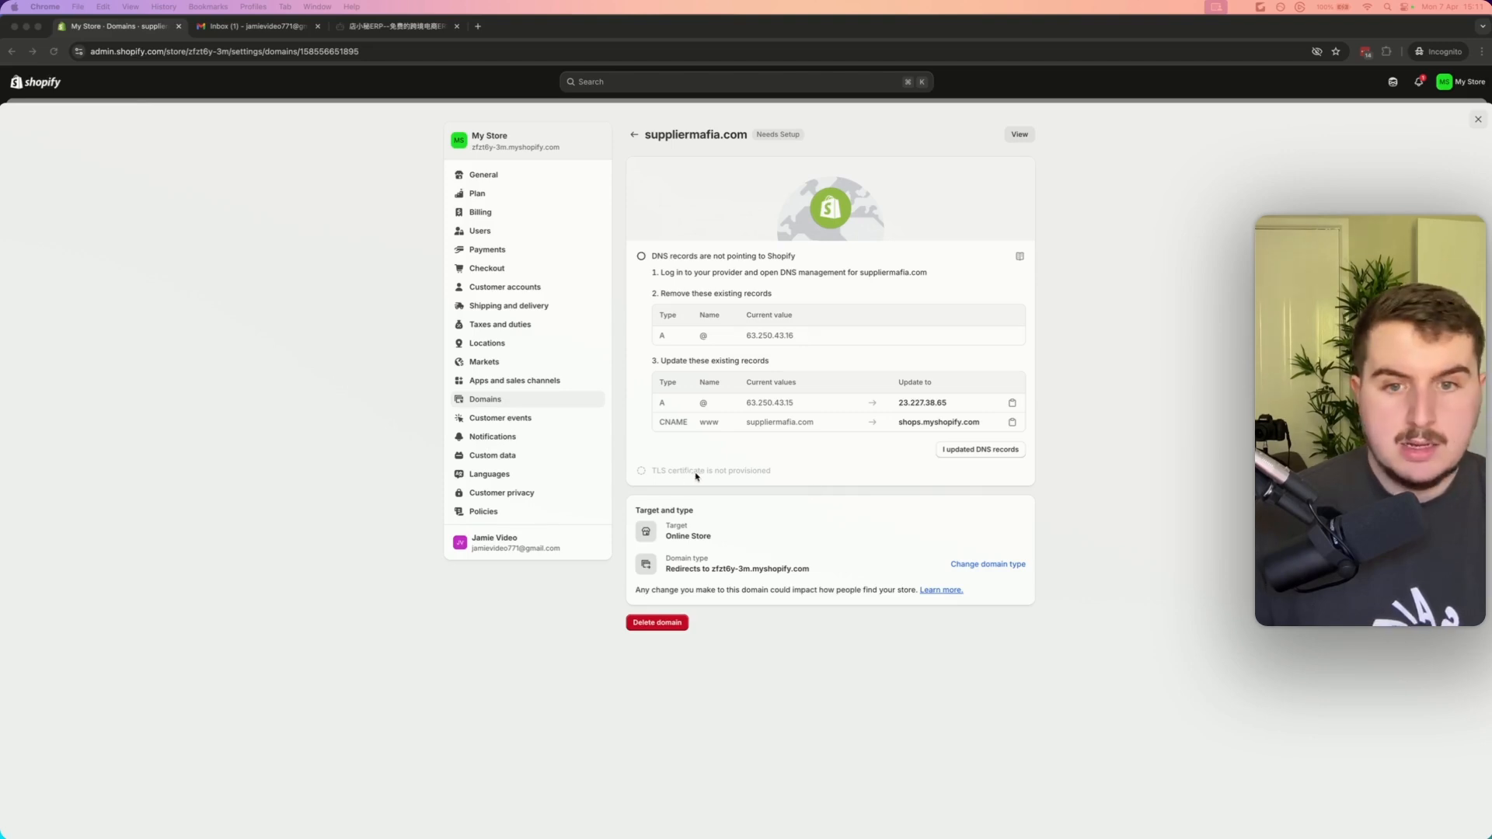
click(836, 470)
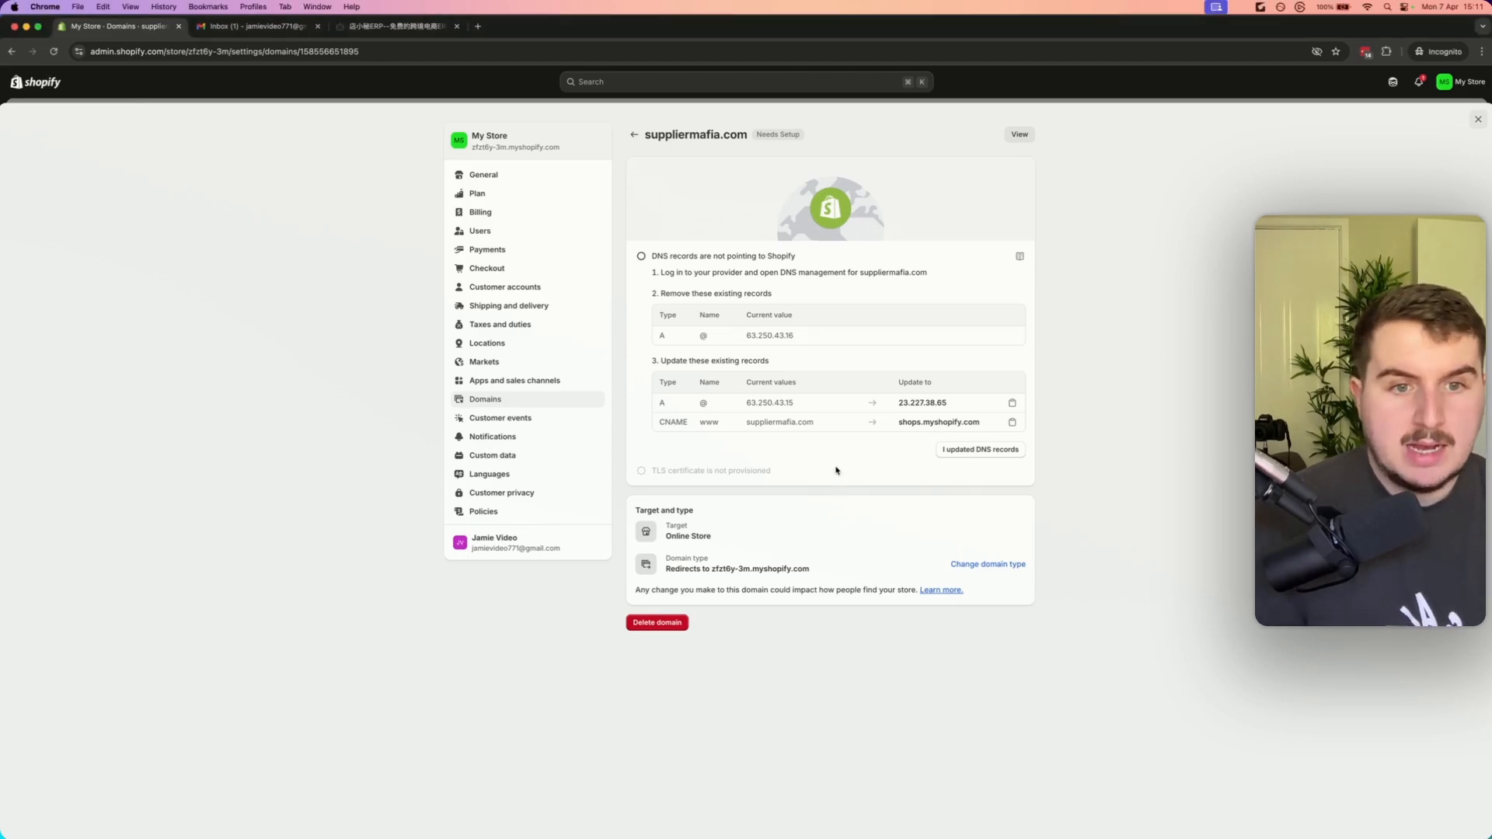
click(977, 452)
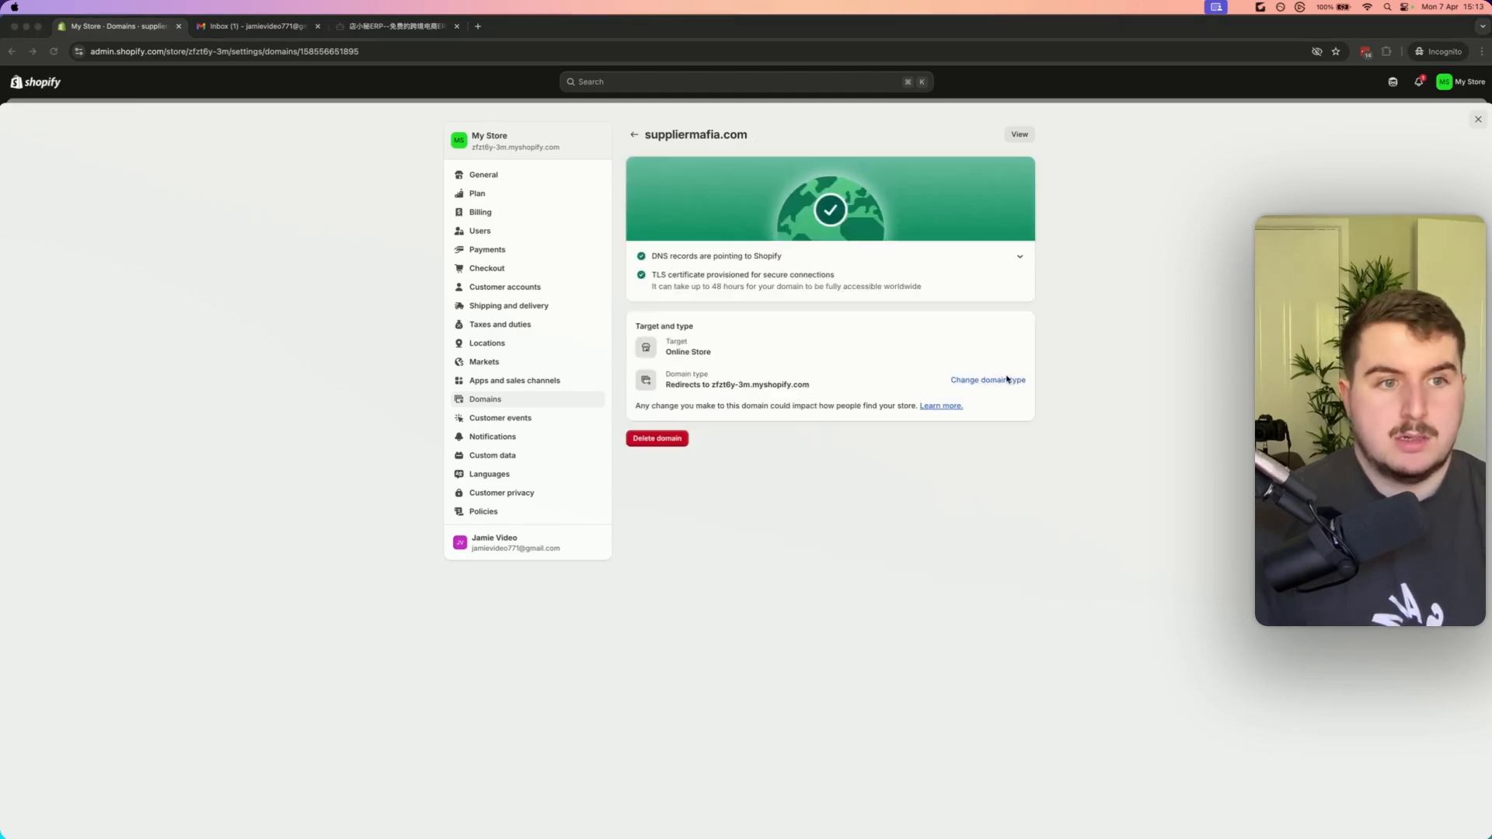
Change suppliermafia.com's domain type to Primary domain
click(962, 335)
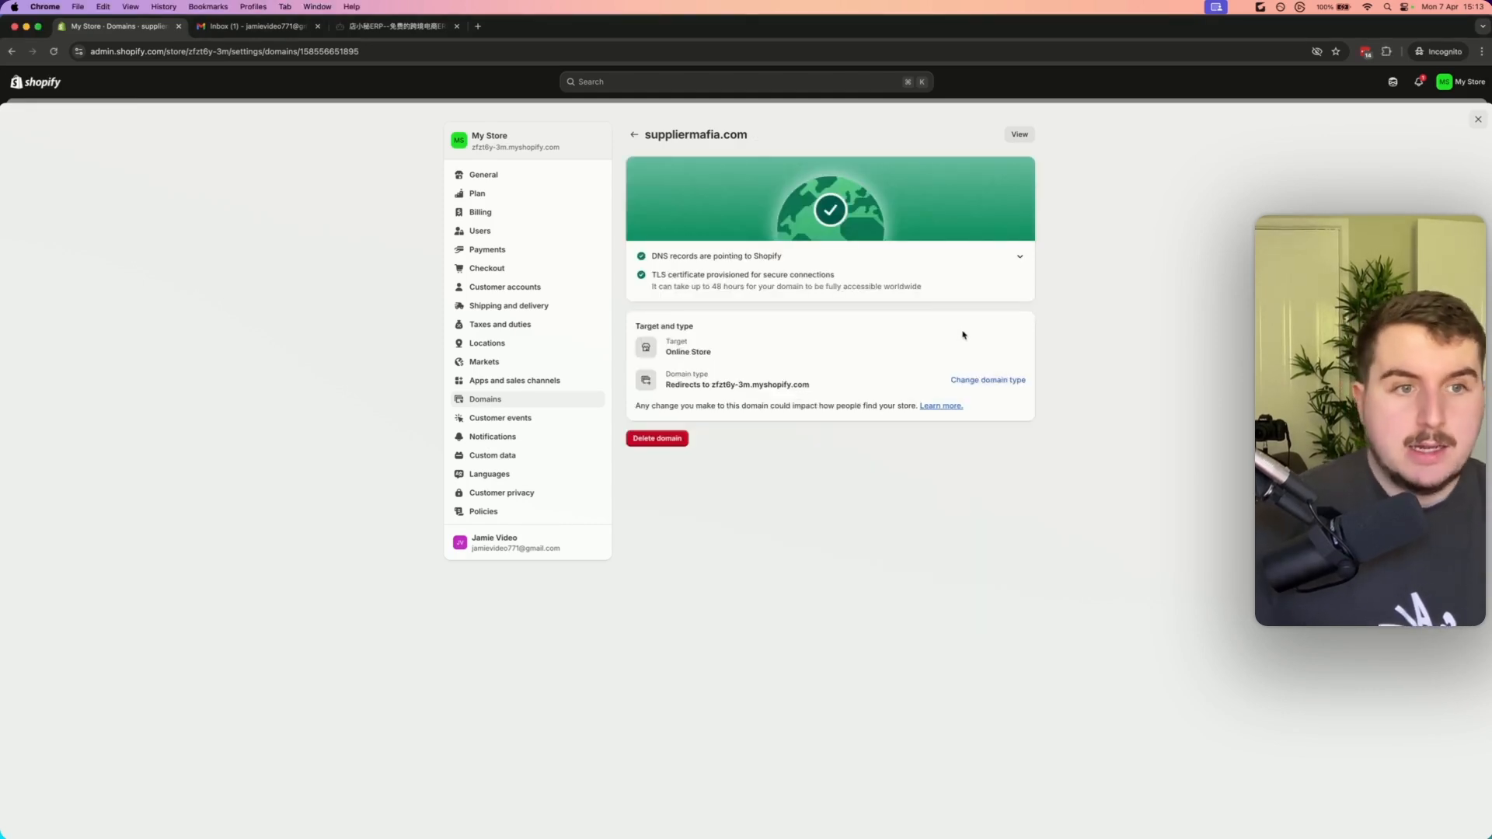
click(988, 380)
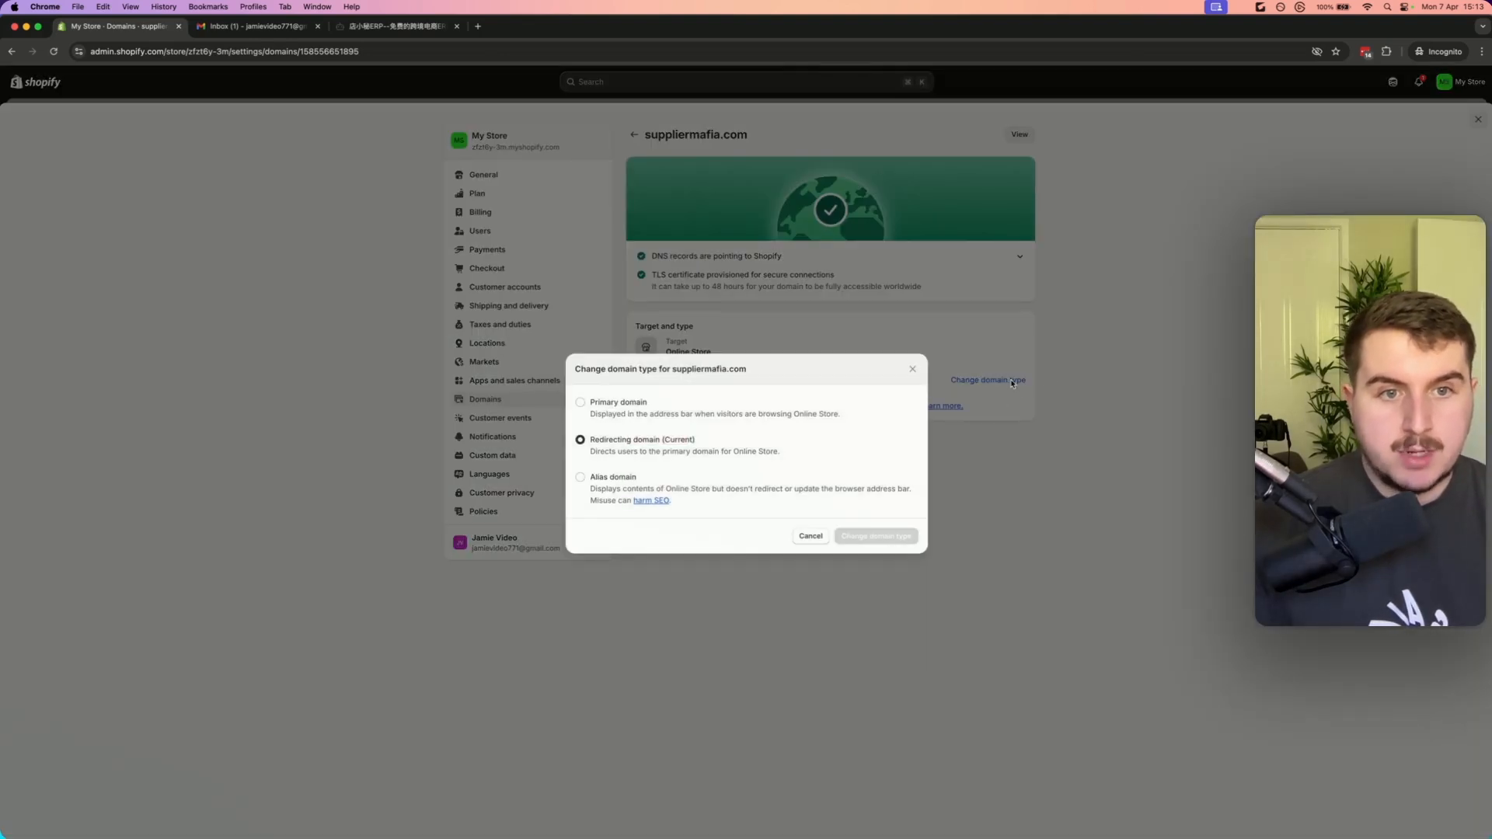
click(605, 405)
click(891, 534)
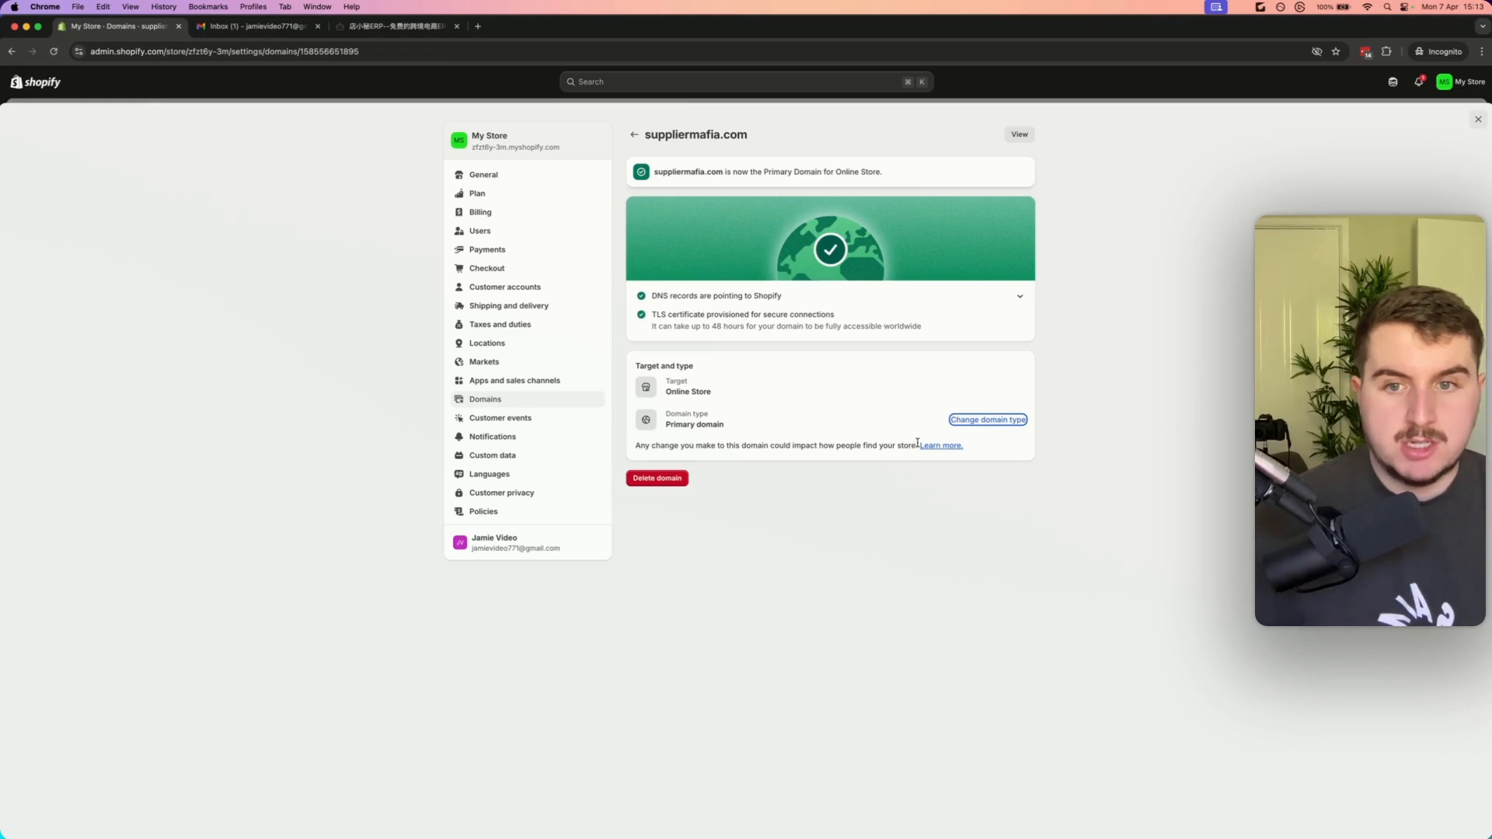
Open the Notifications settings and review the sender email section
click(509, 445)
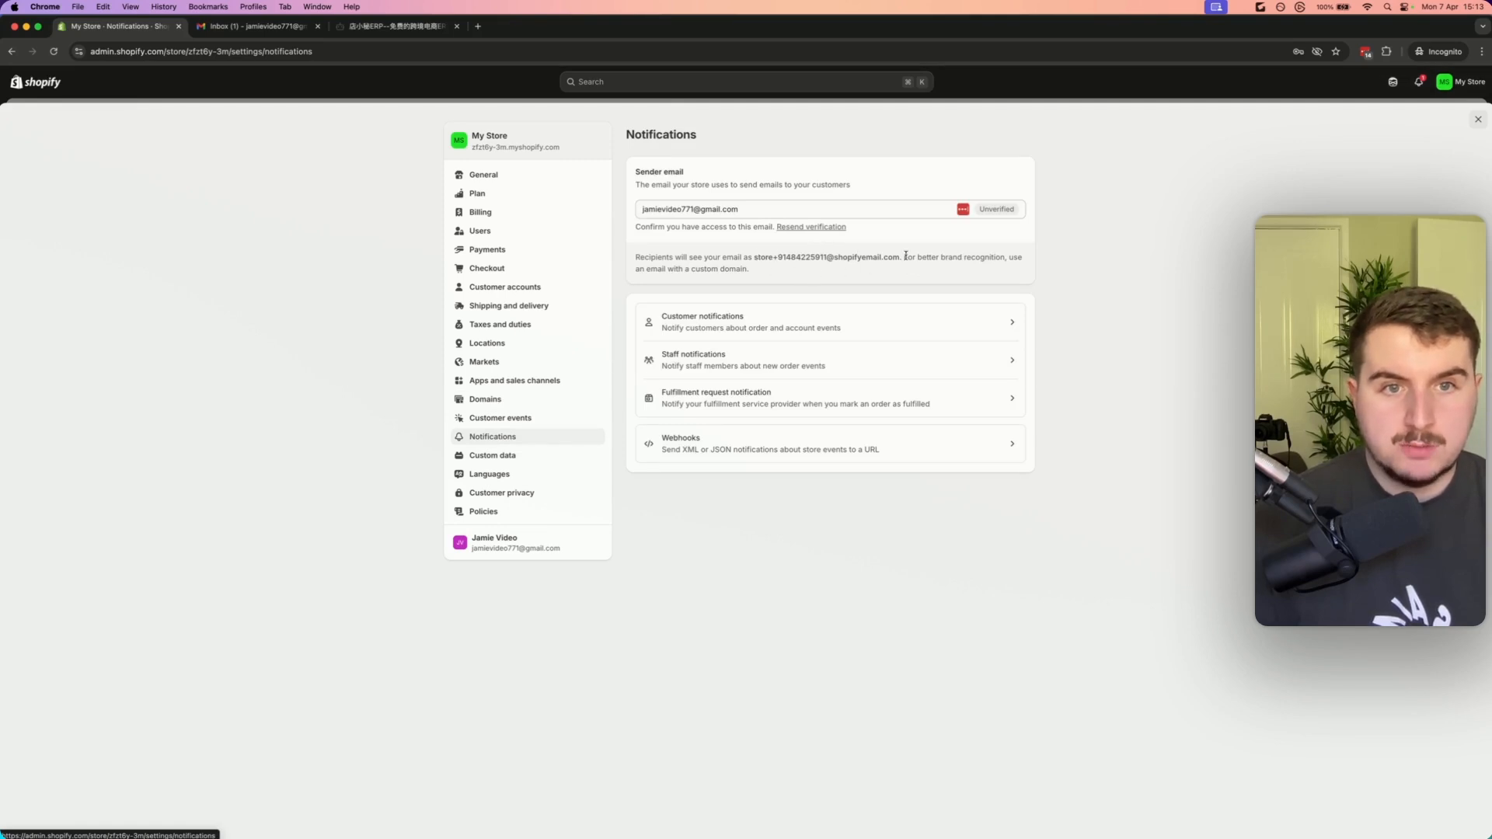
drag(901, 257, 756, 261)
click(756, 261)
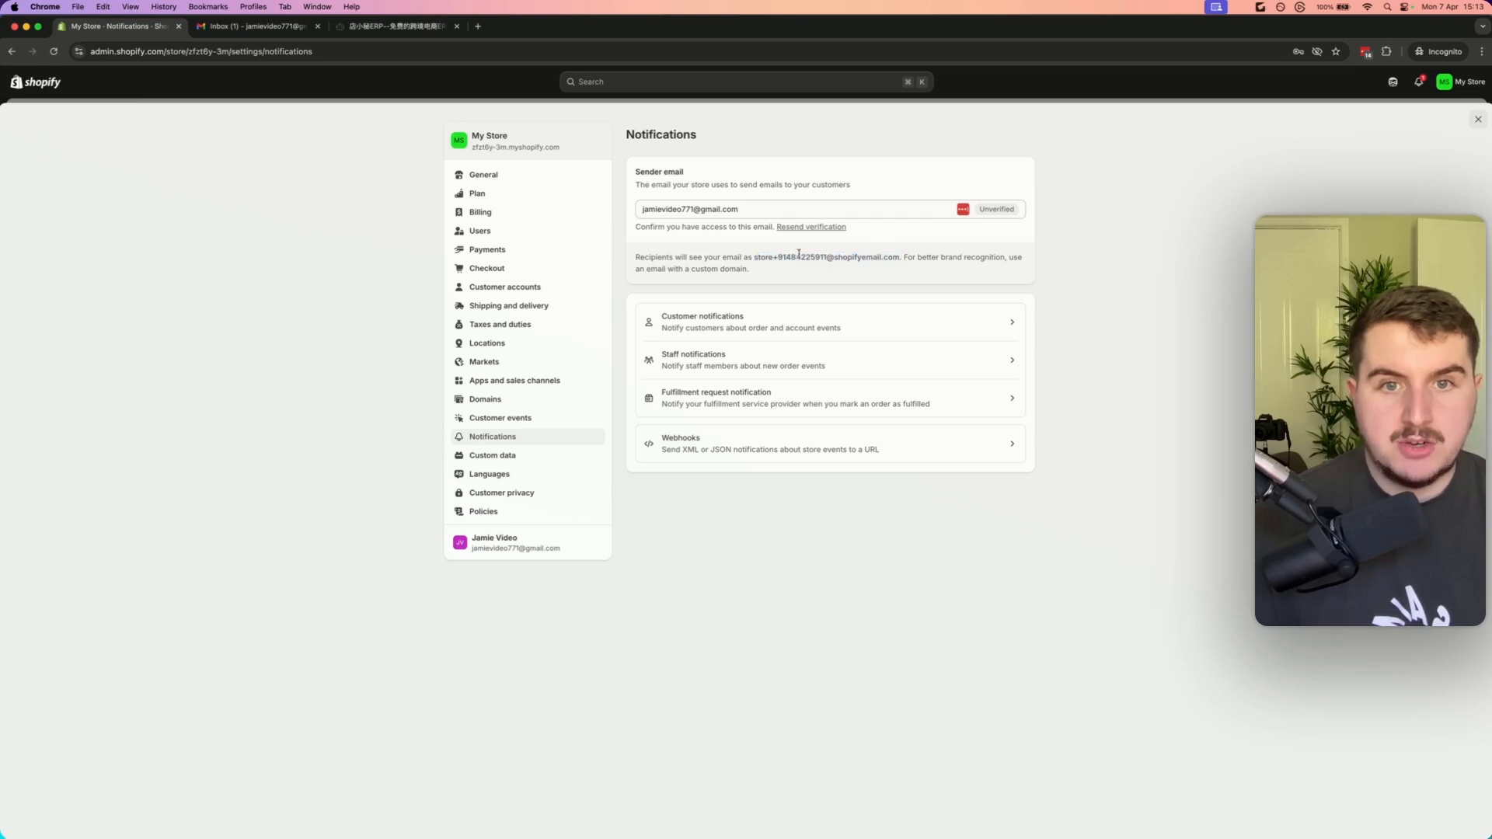
Edit the store profile in General settings and set the store email to a suppliermafia.com contact address
click(486, 178)
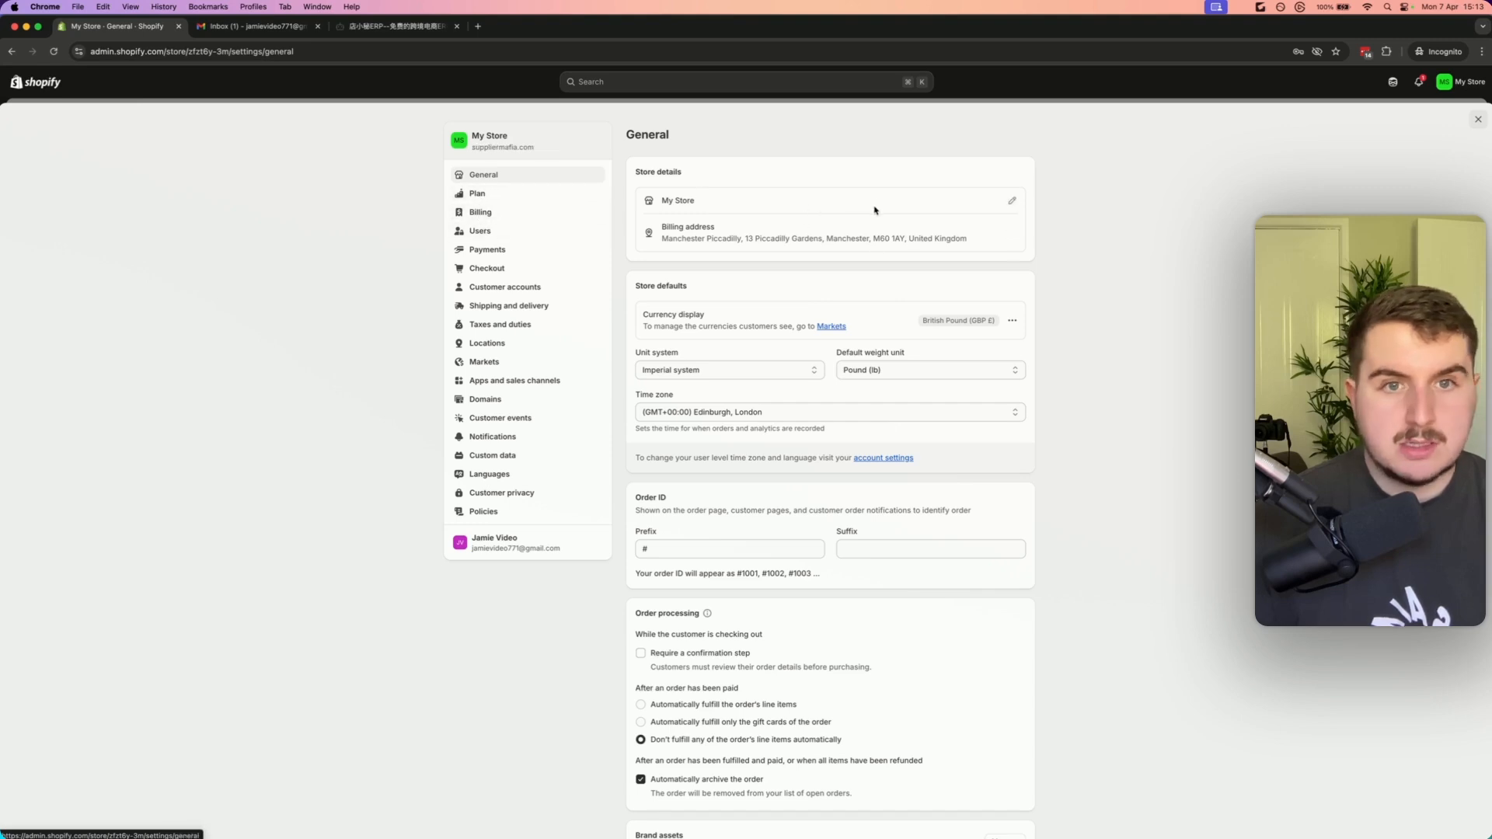
click(1011, 200)
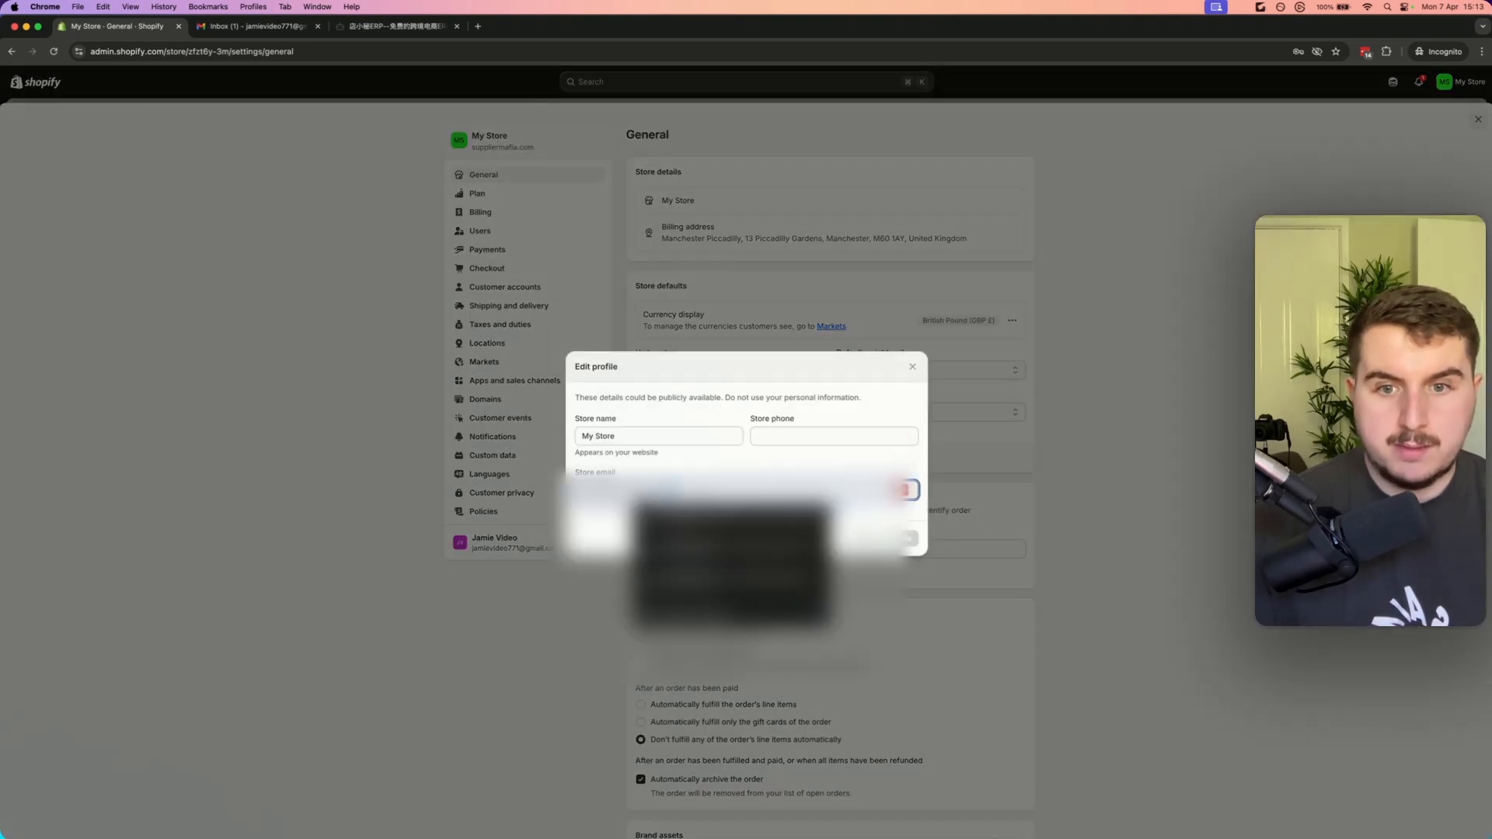
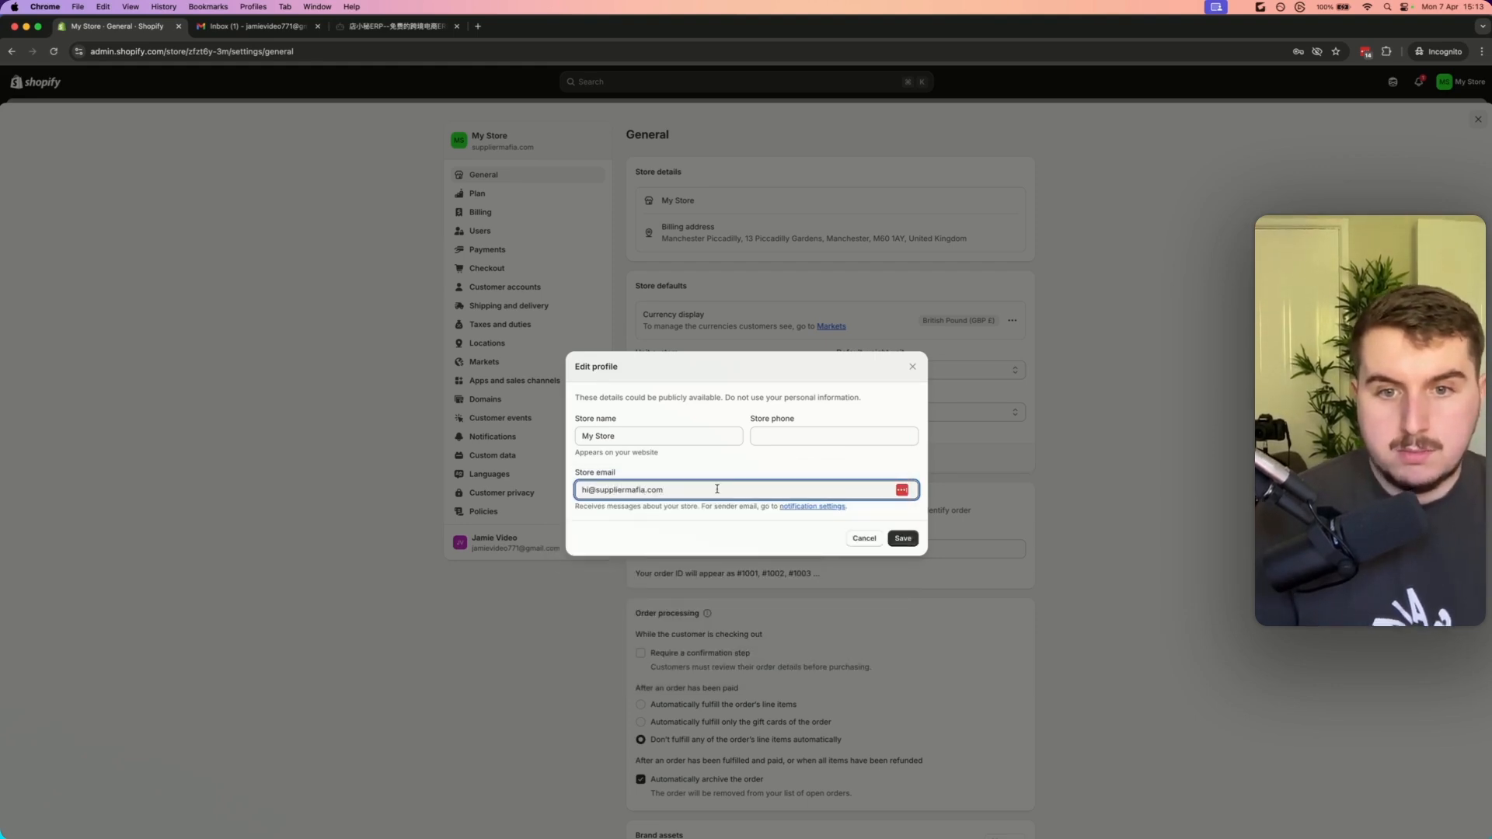
Enter the store phone number and save the store profile
click(915, 546)
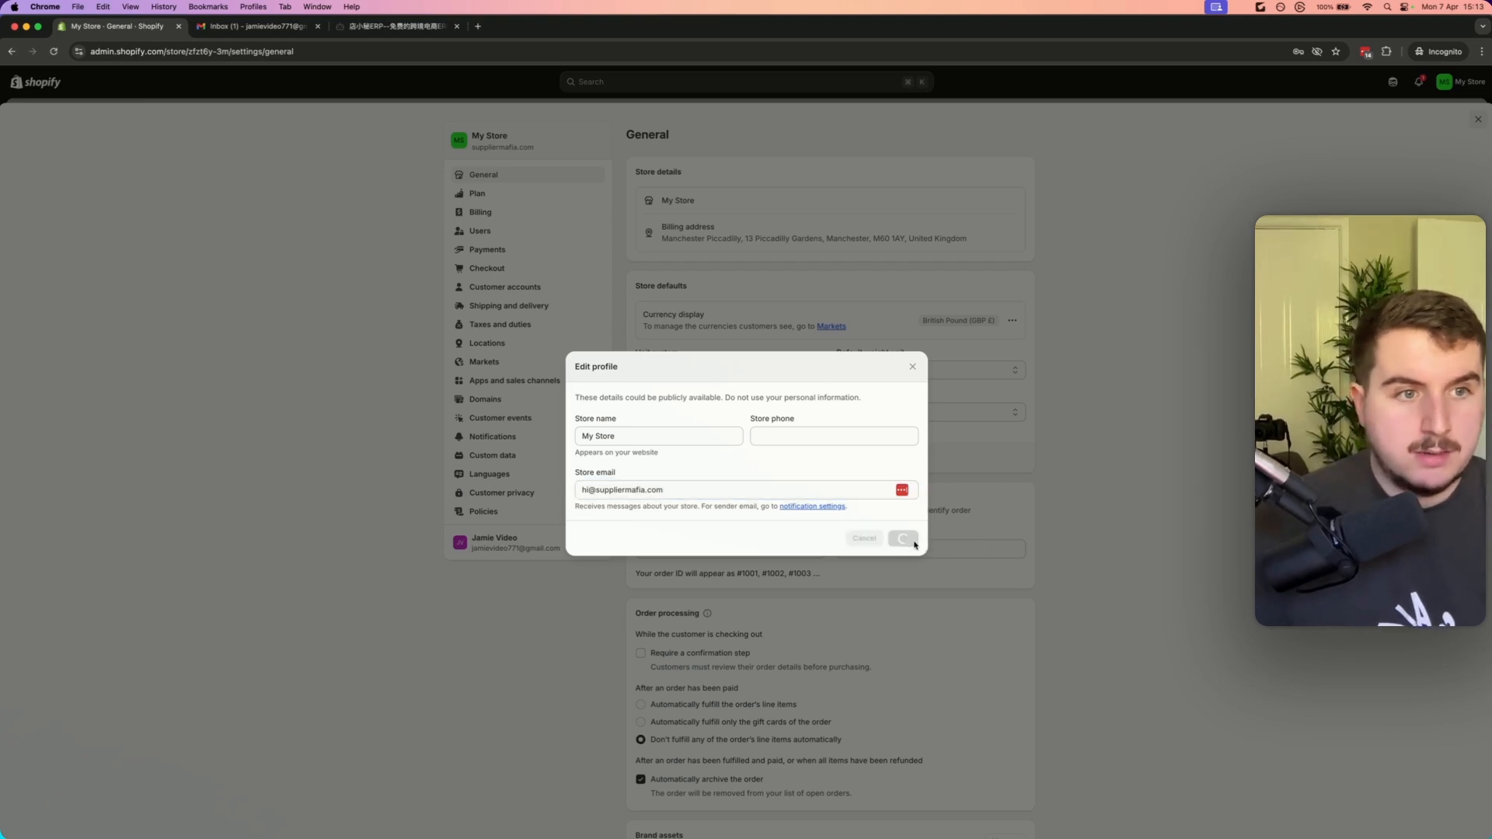
click(818, 437)
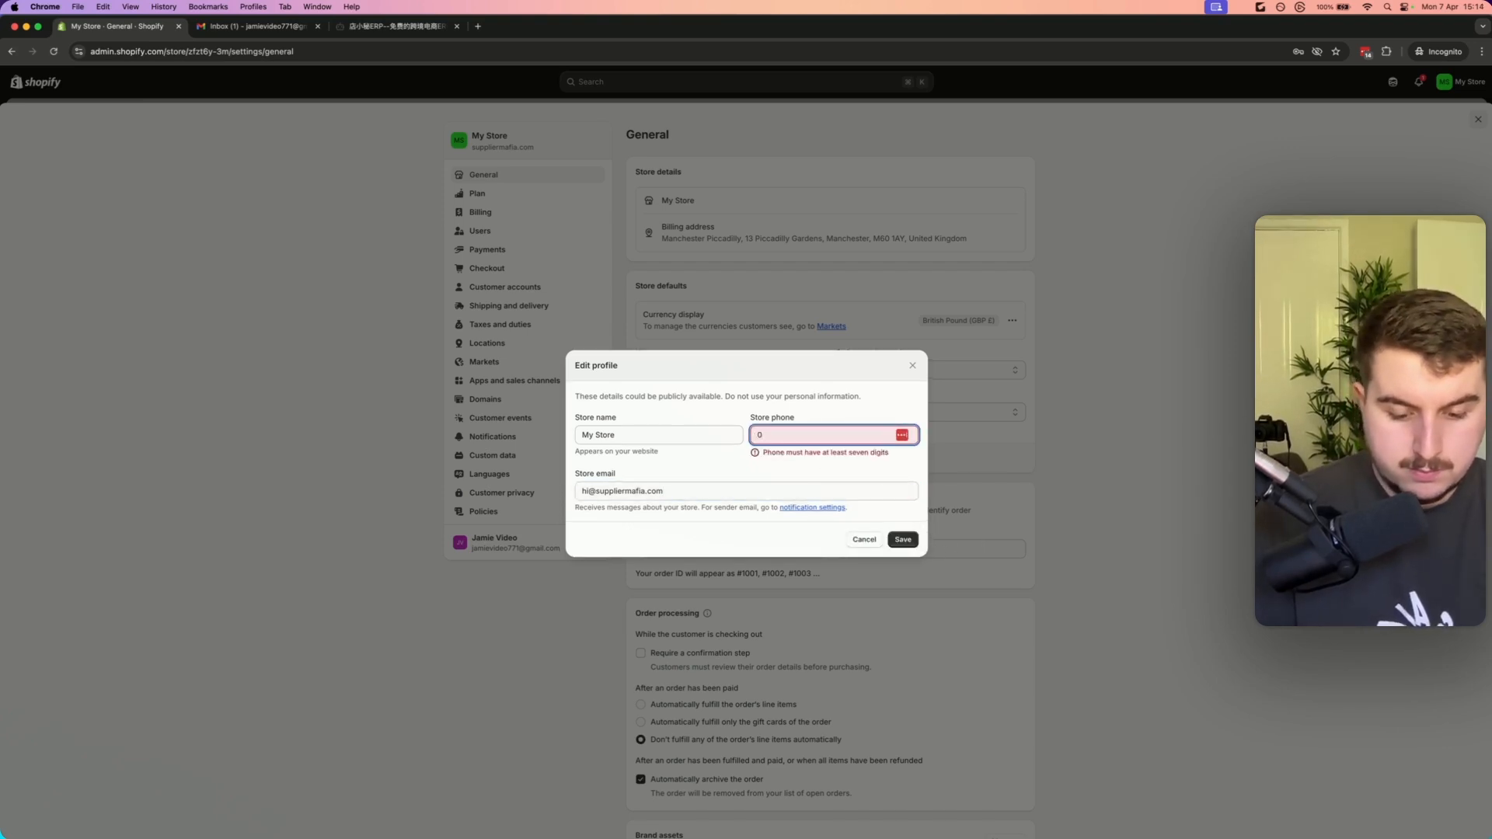
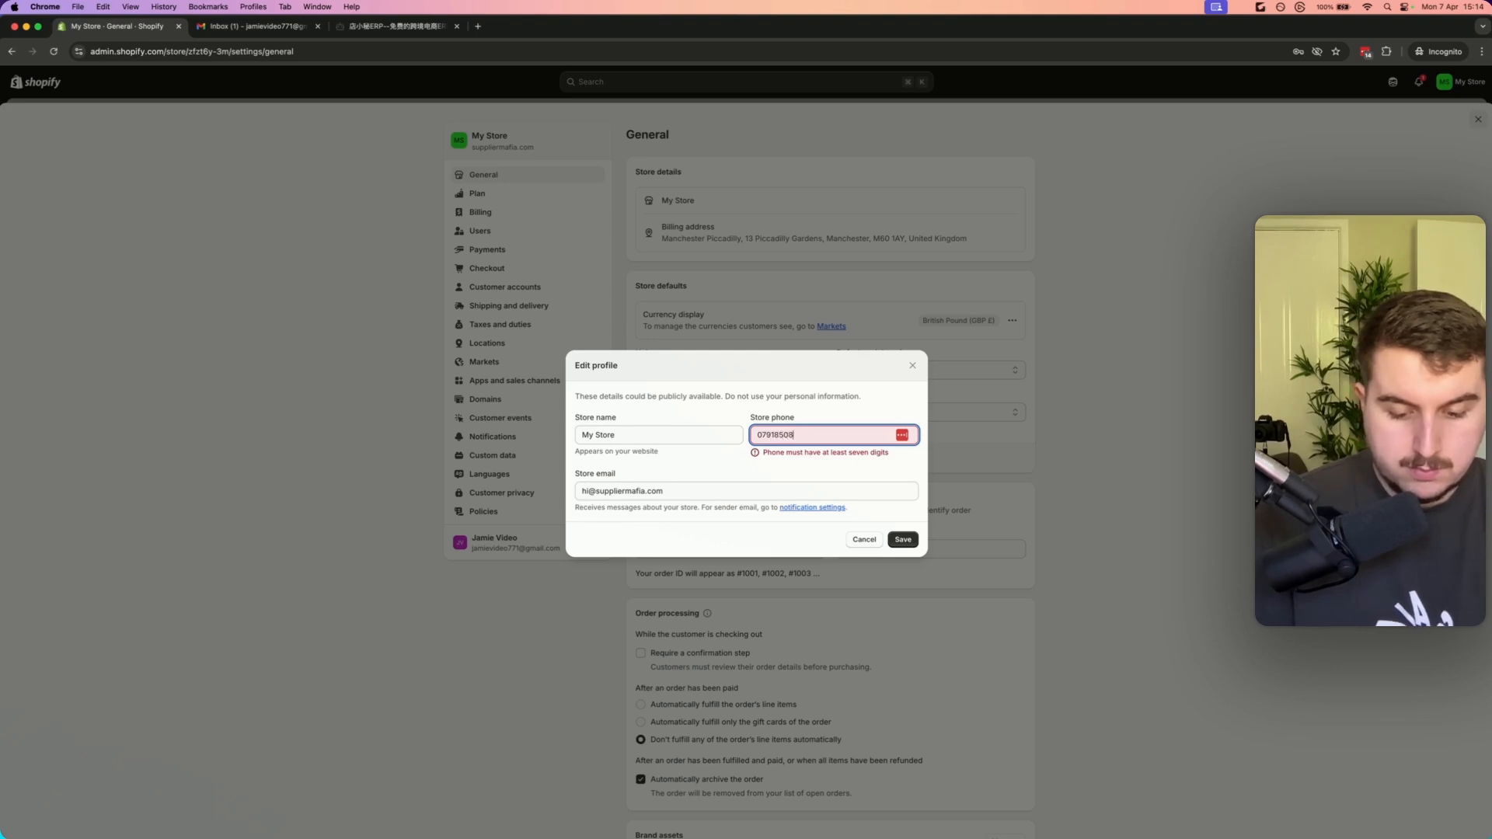
click(819, 465)
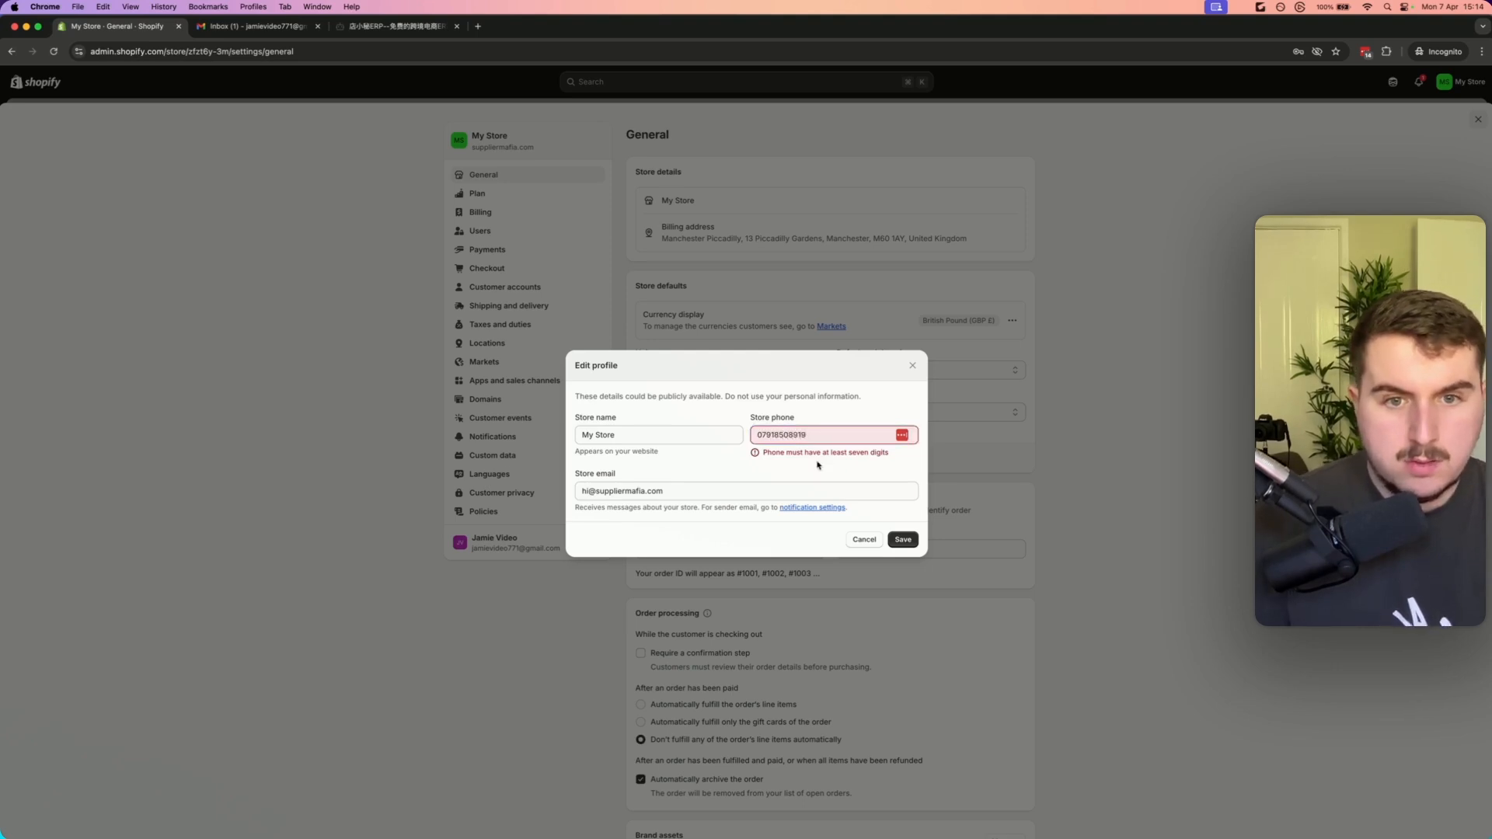
click(908, 541)
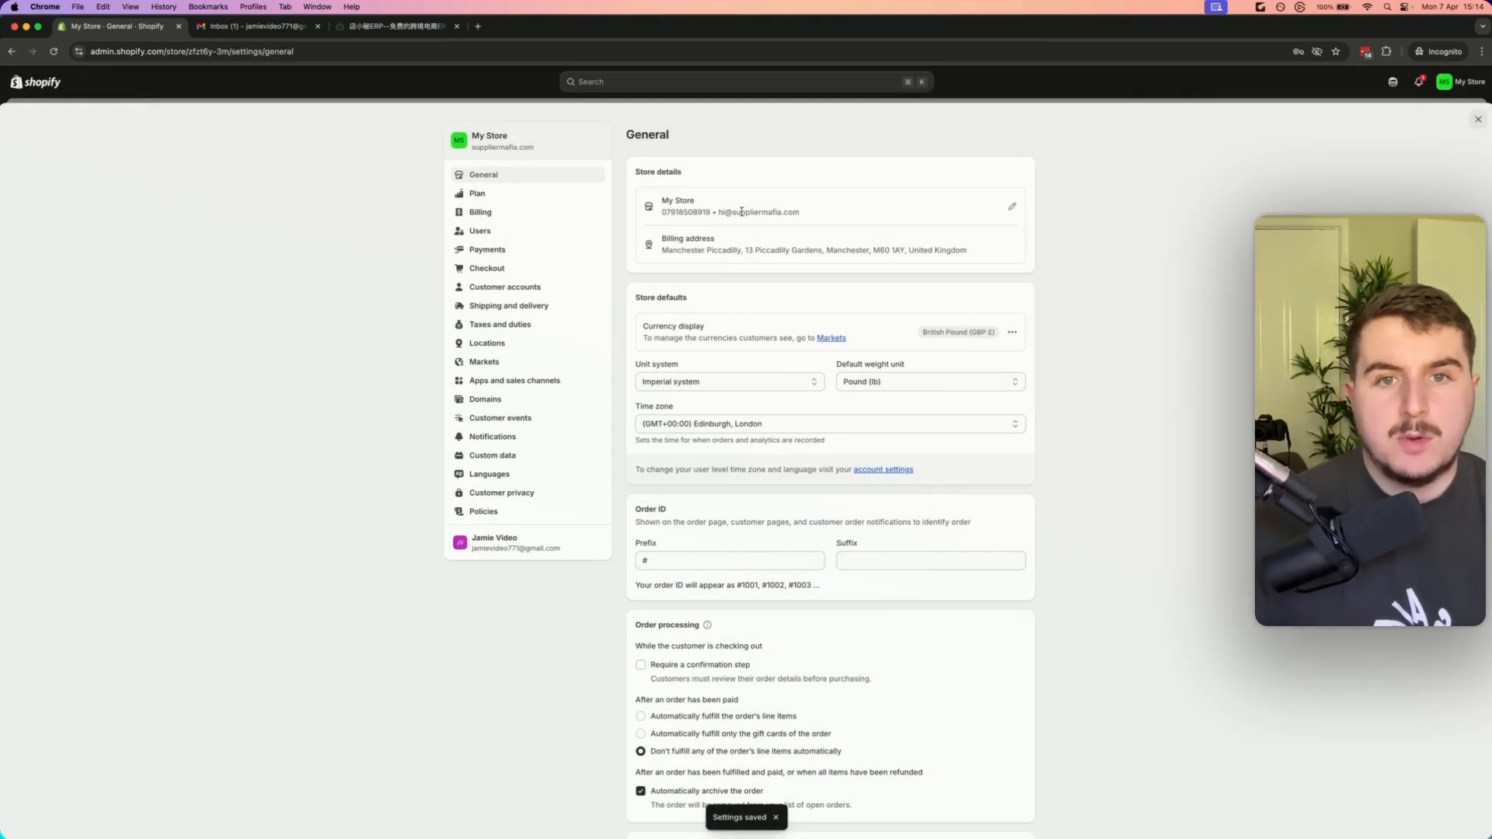
Check the saved store contact details in the store details section
drag(821, 216, 697, 213)
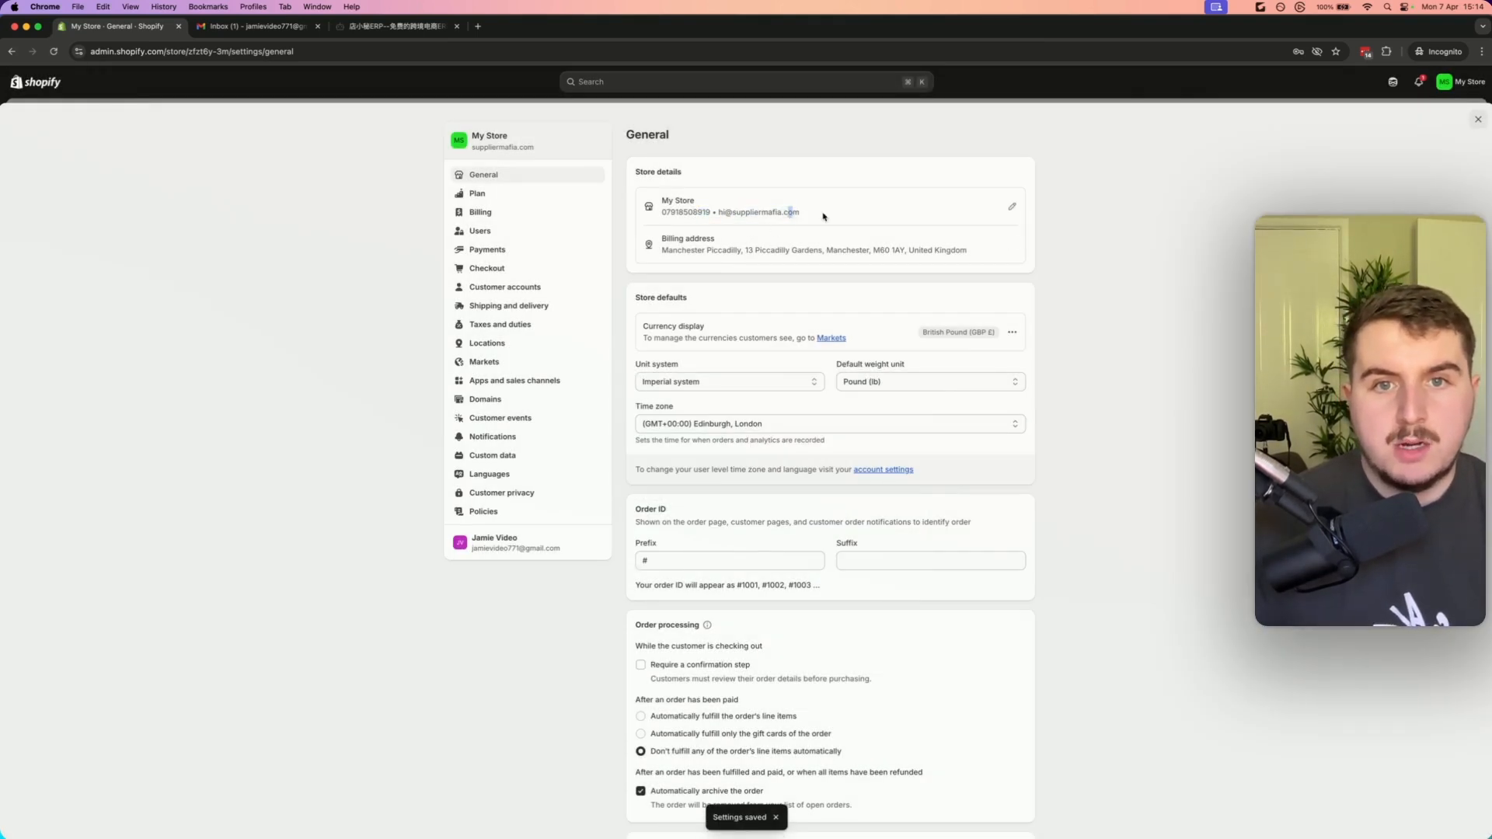
drag(825, 217, 720, 214)
click(727, 212)
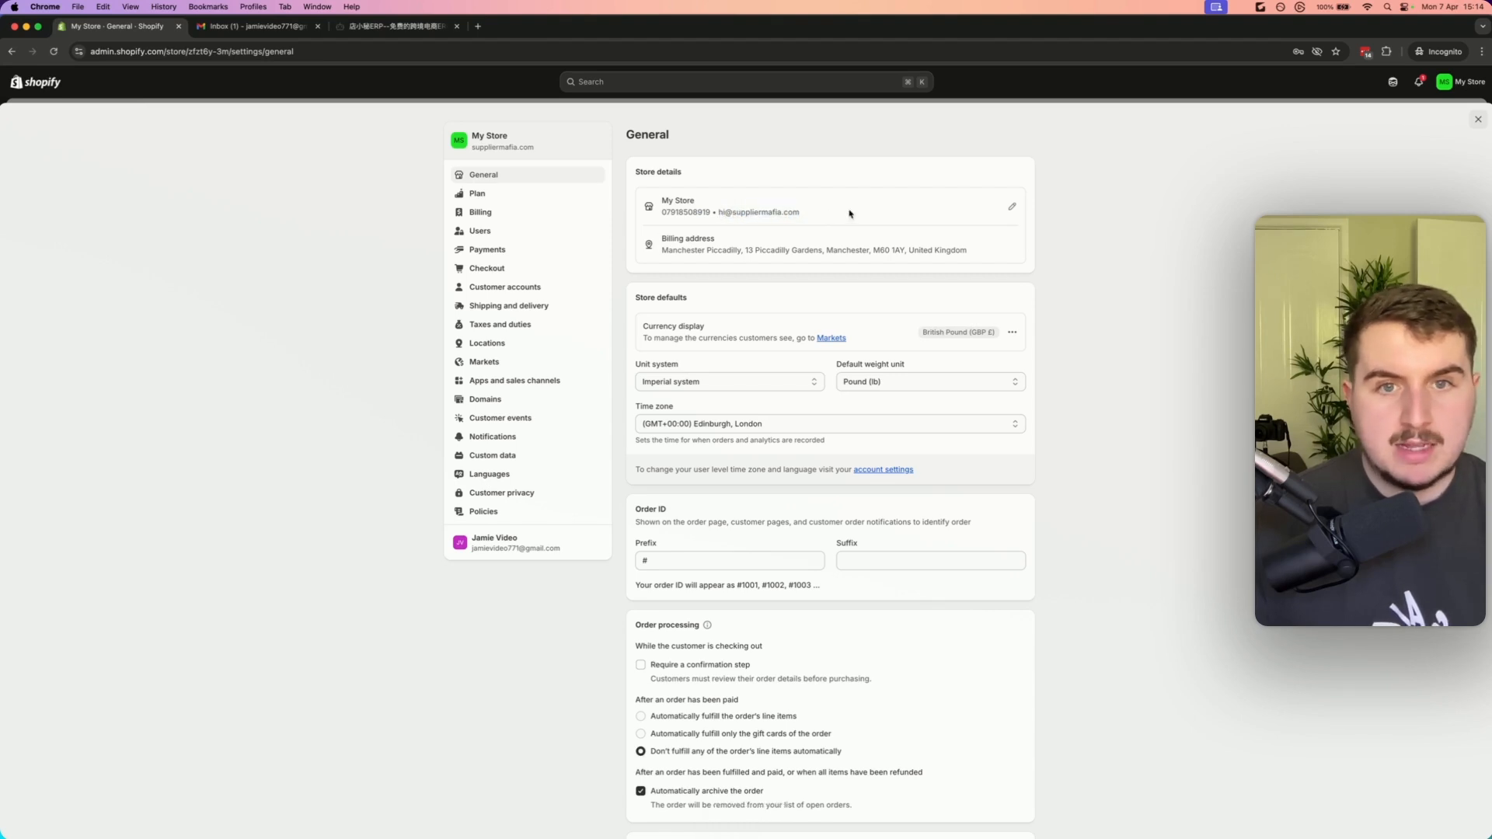
Set the notifications sender email to the suppliermafia.com address and resend its verification
click(492, 440)
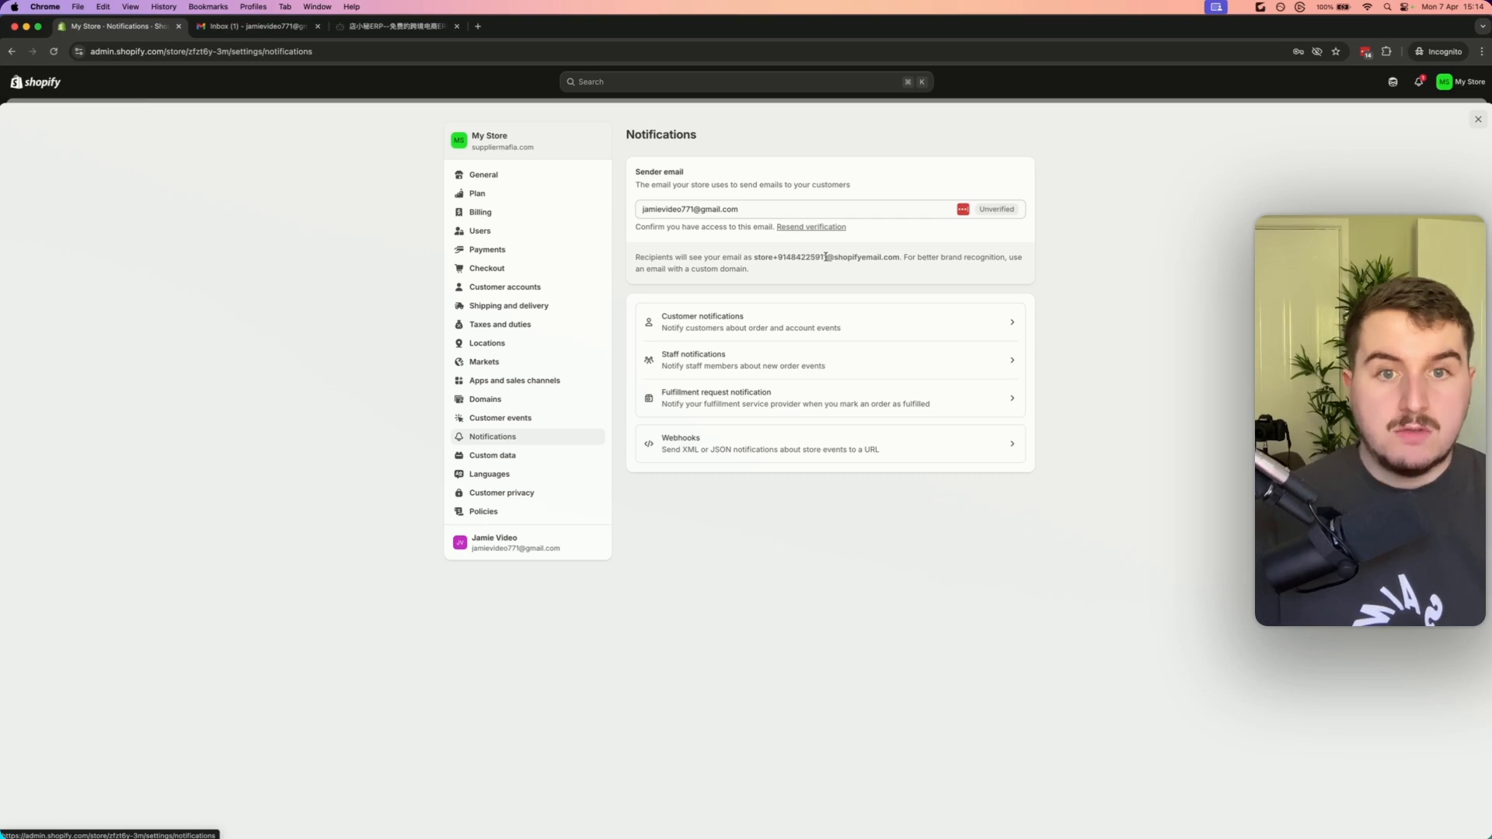
click(746, 205)
click(774, 178)
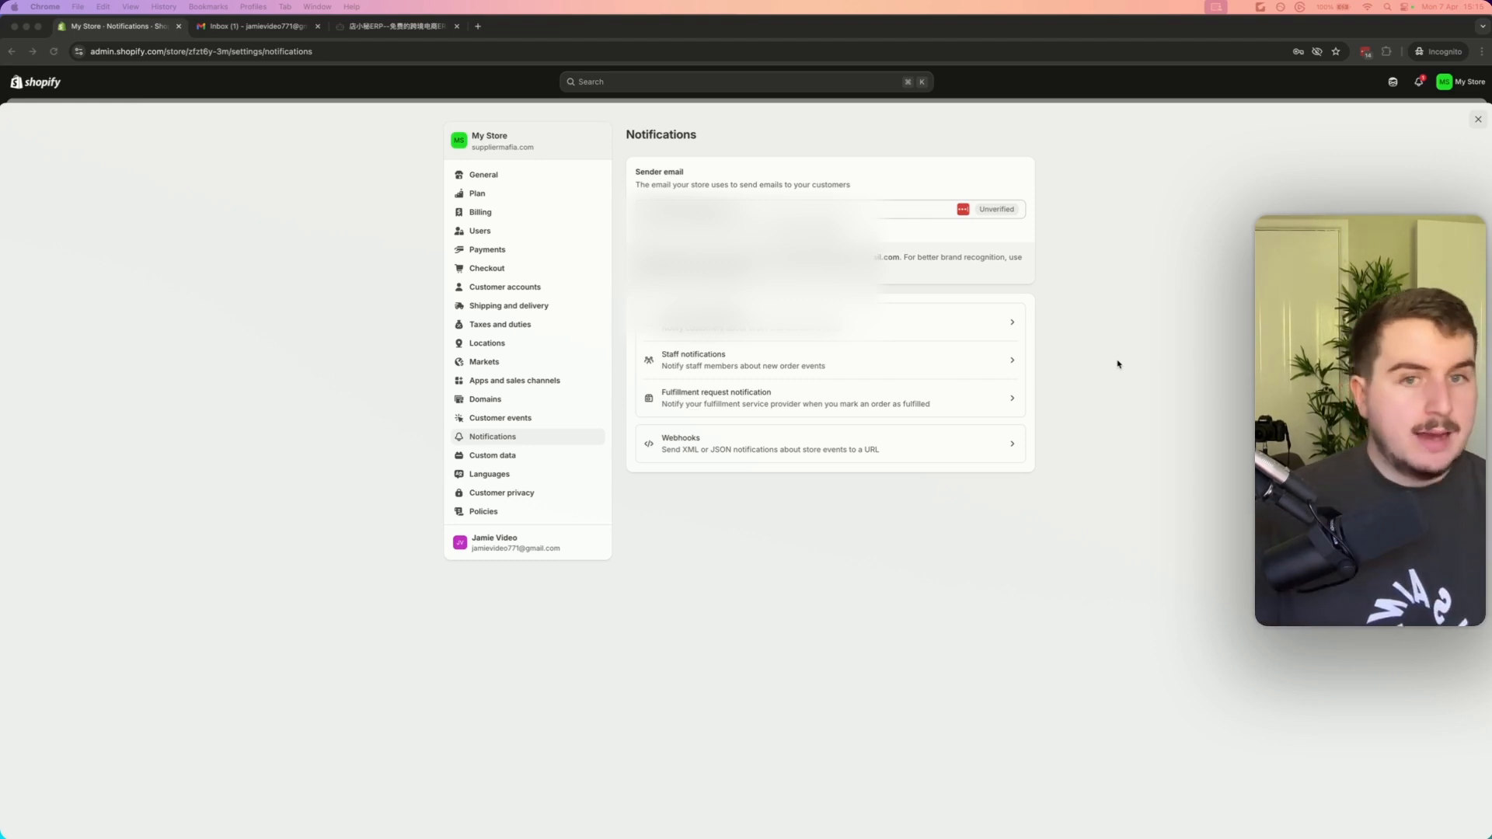
click(801, 21)
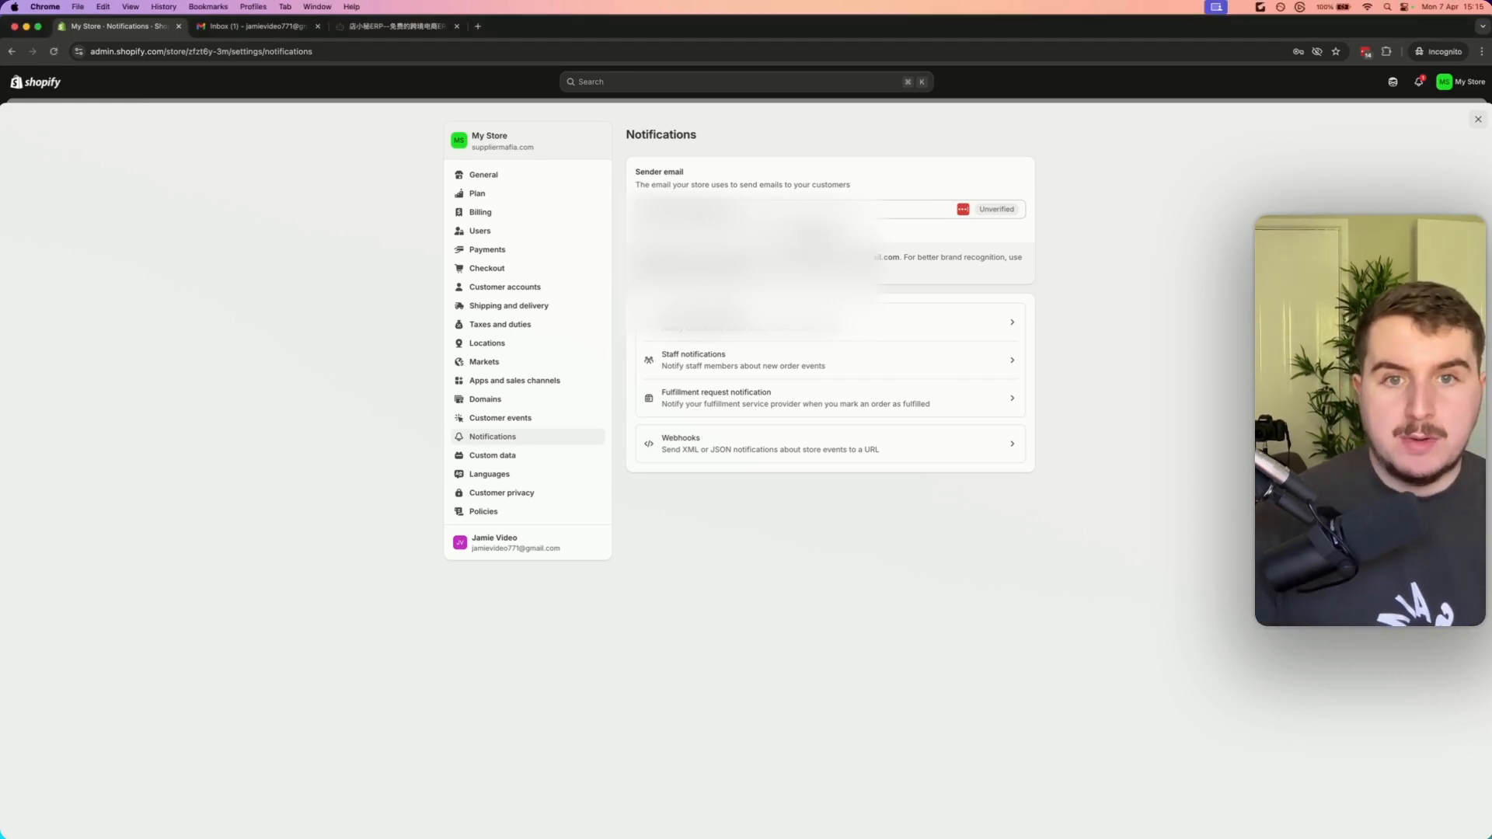
click(813, 229)
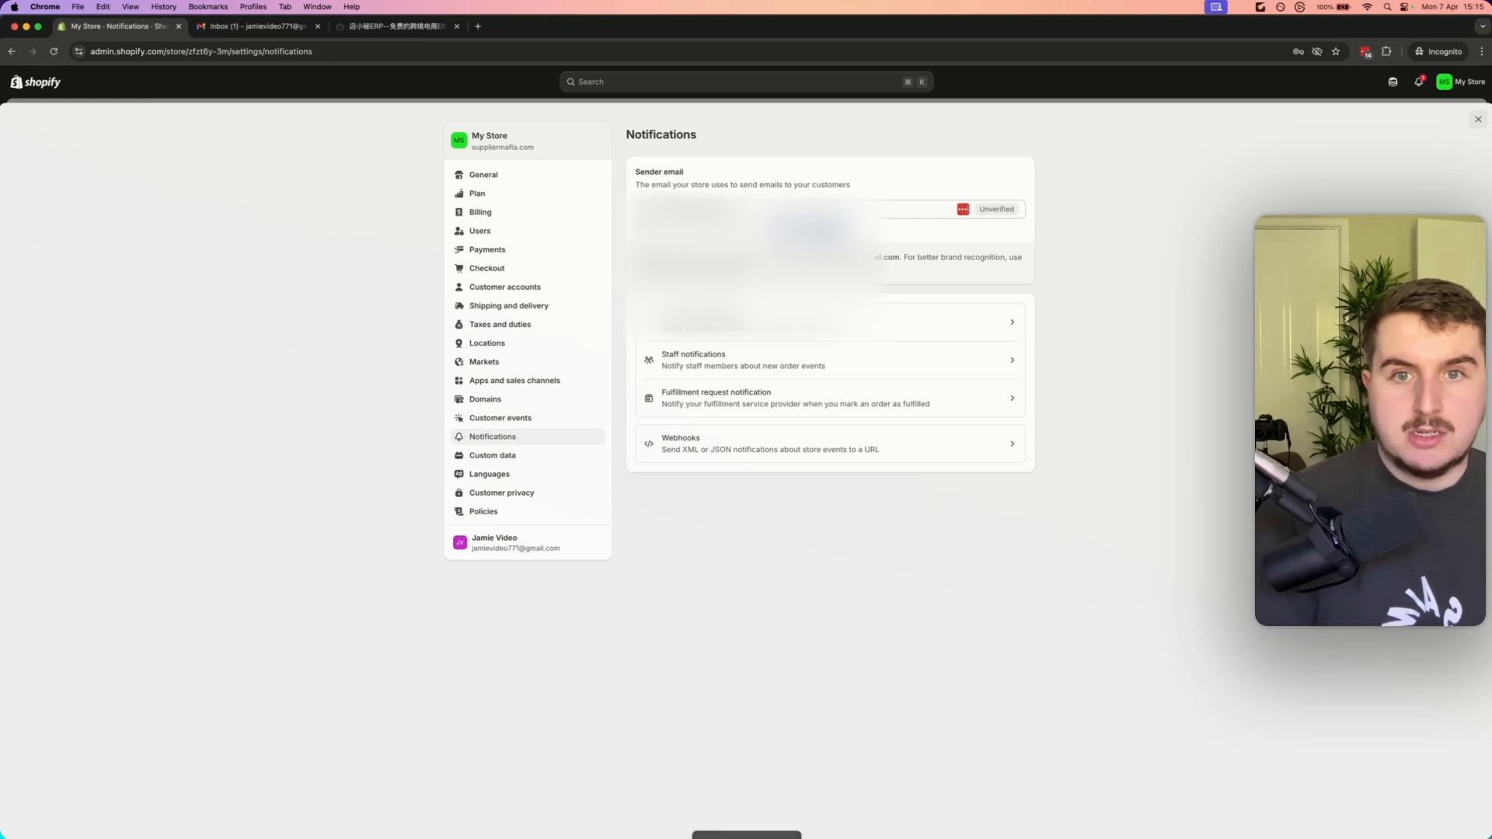
click(738, 210)
drag(713, 209, 639, 209)
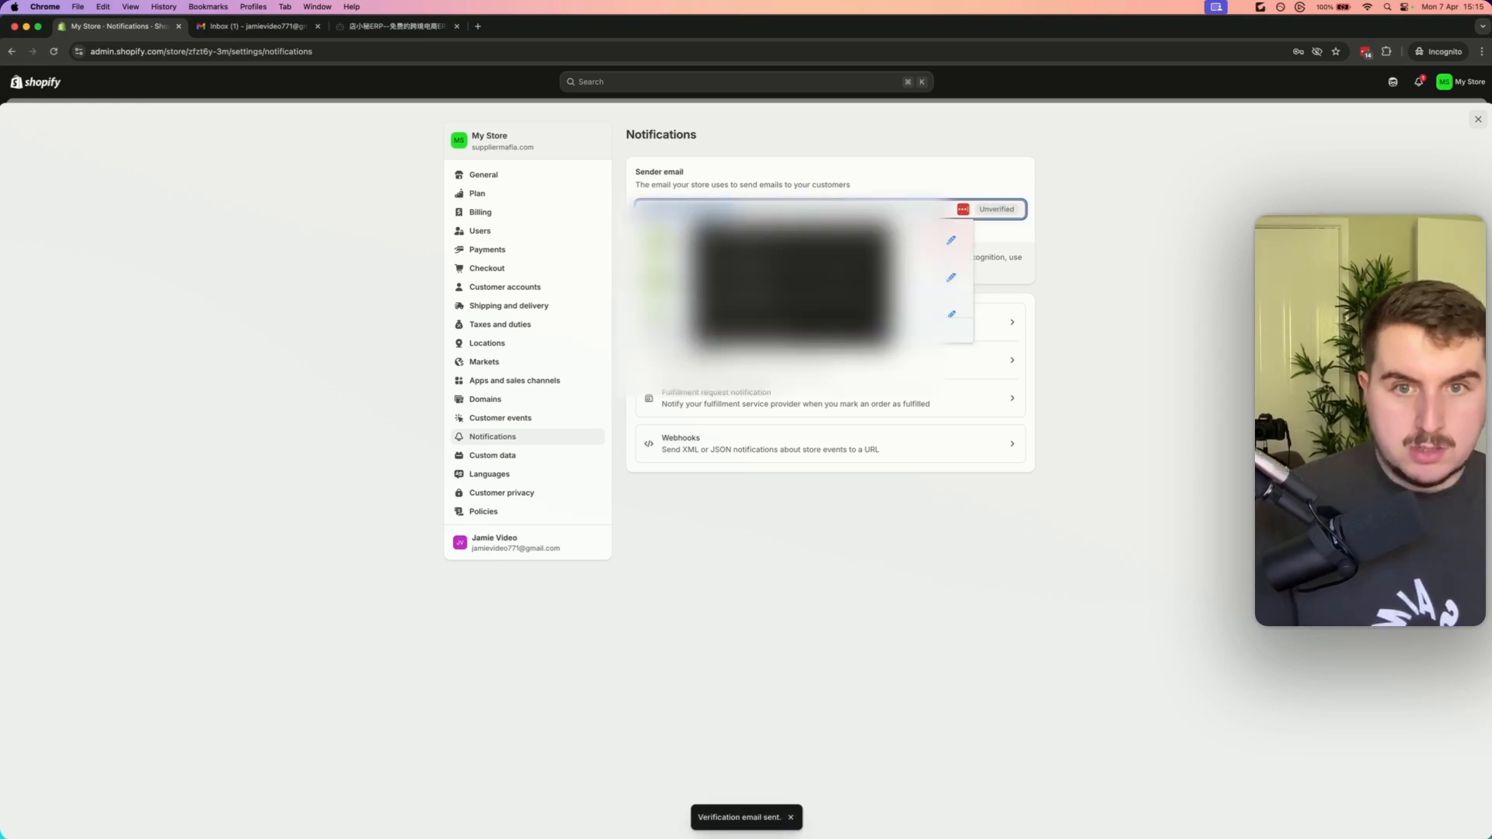
key(BackSpace)
click(794, 142)
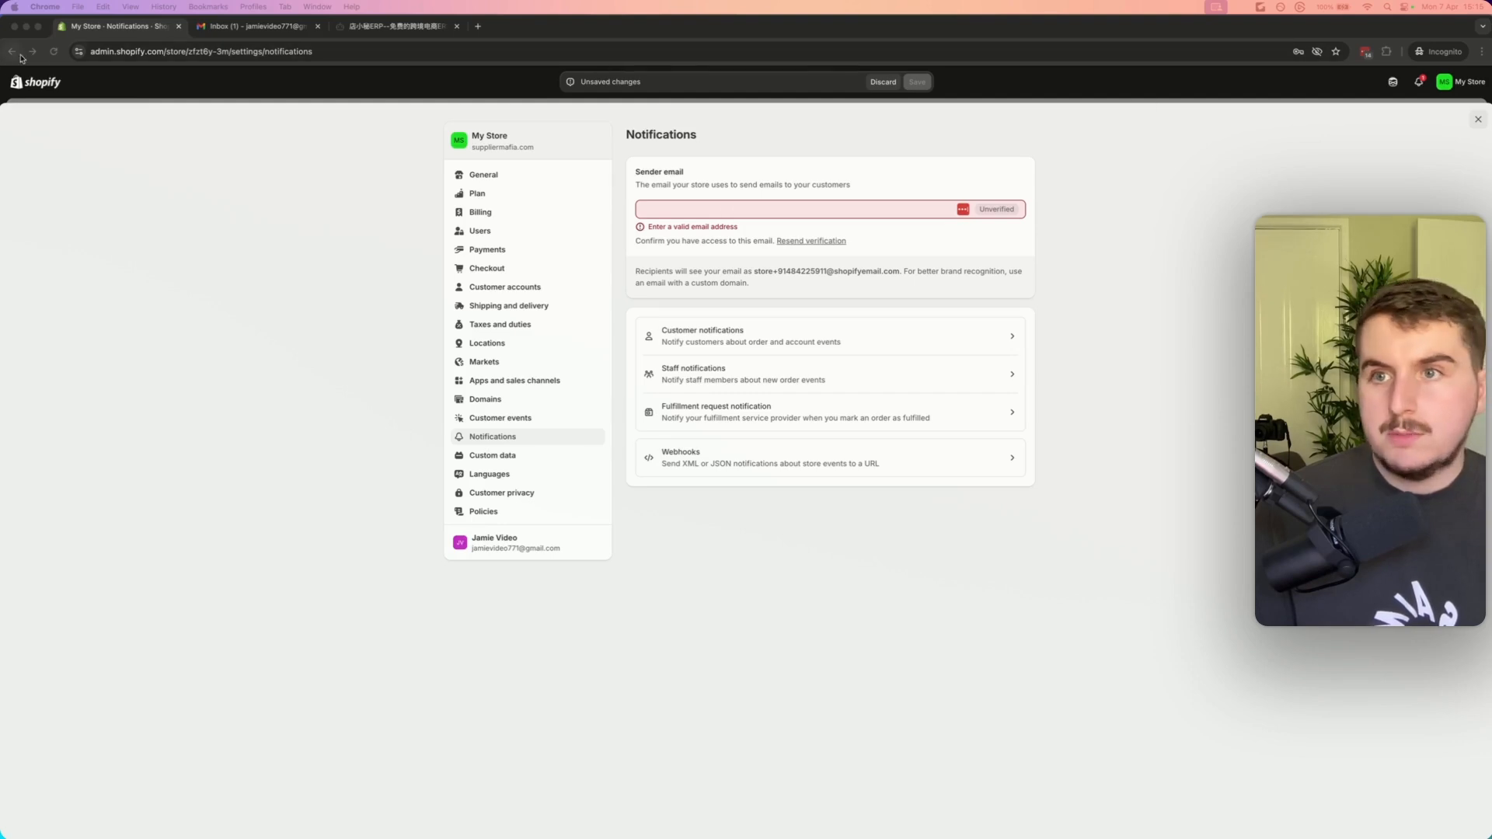
click(54, 52)
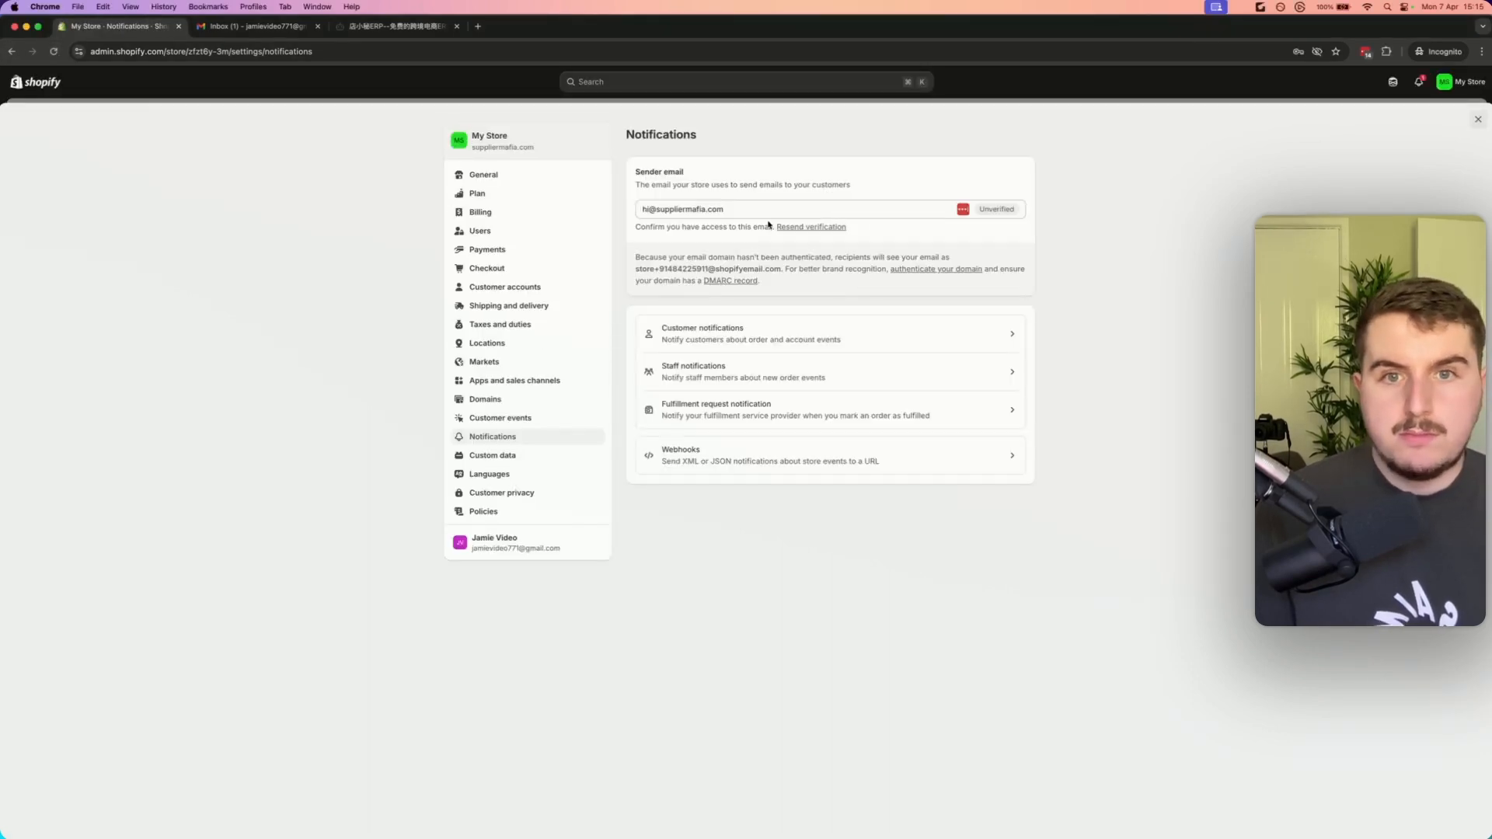
Resend the verification email for the sender address
click(762, 211)
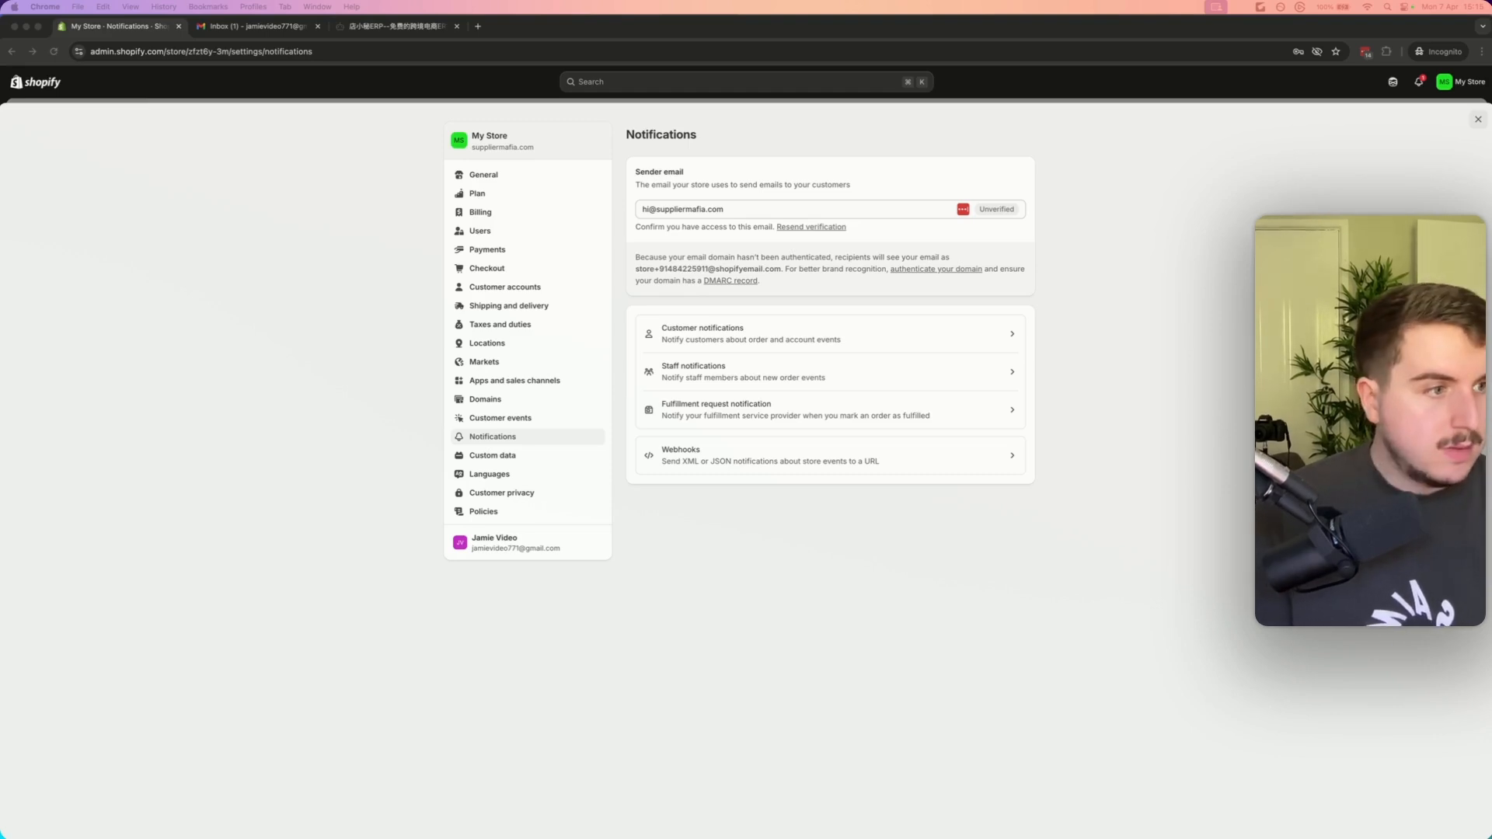
click(811, 523)
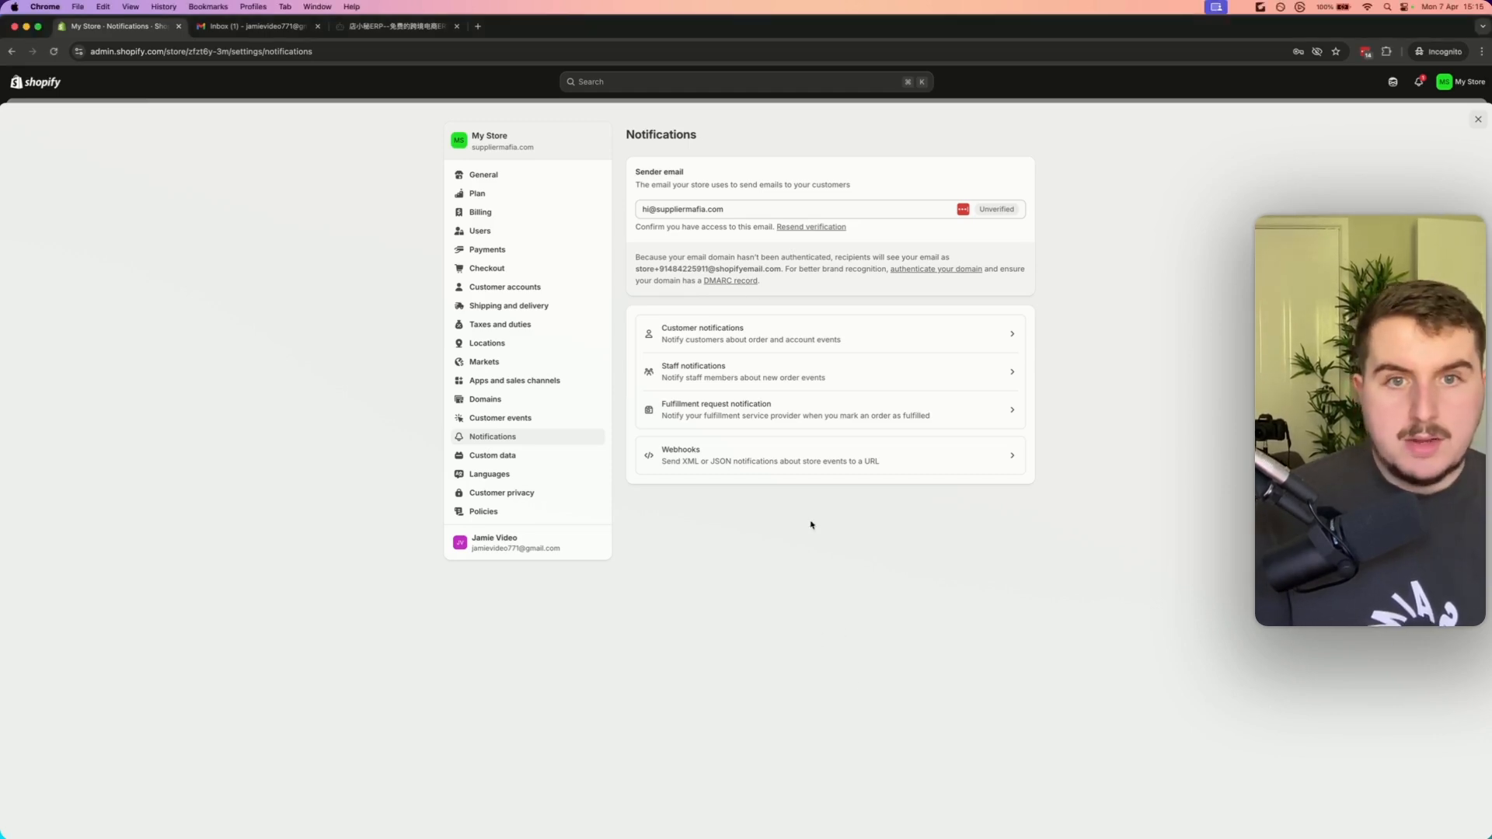
click(800, 228)
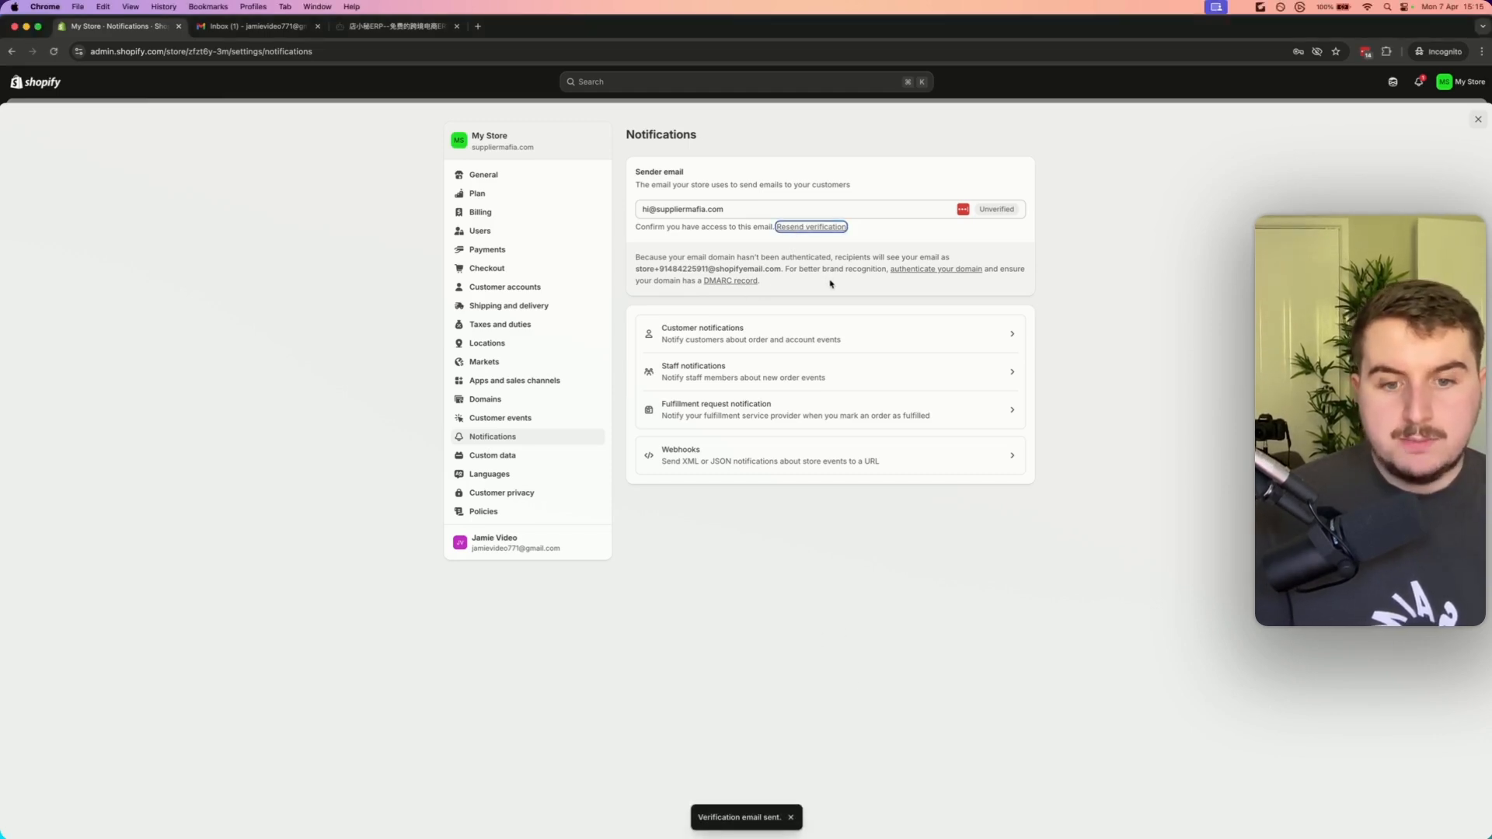
Switch to Gmail and verify the sender email address from the Shopify verification email
click(252, 26)
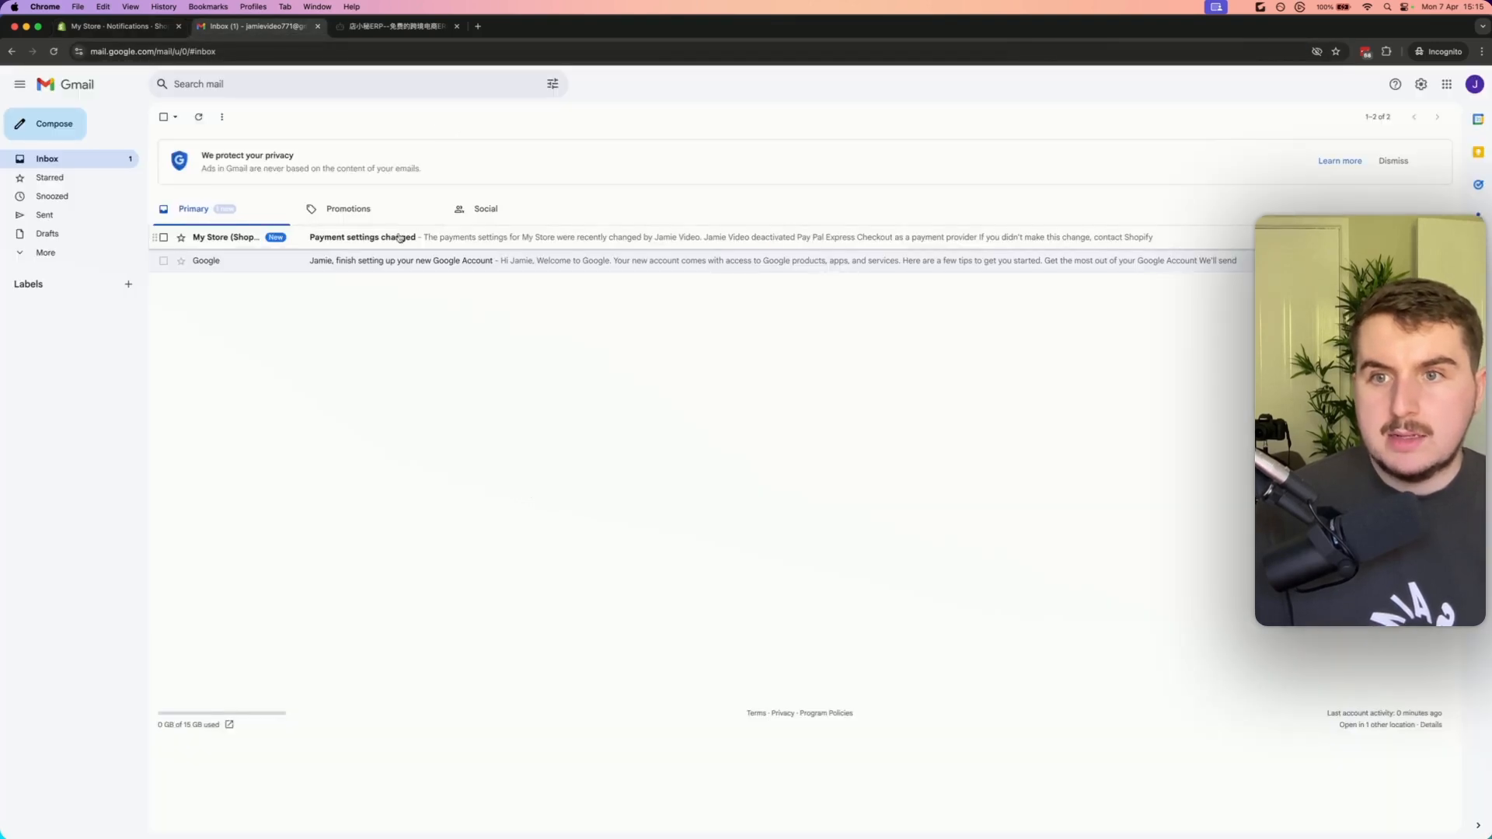
click(46, 159)
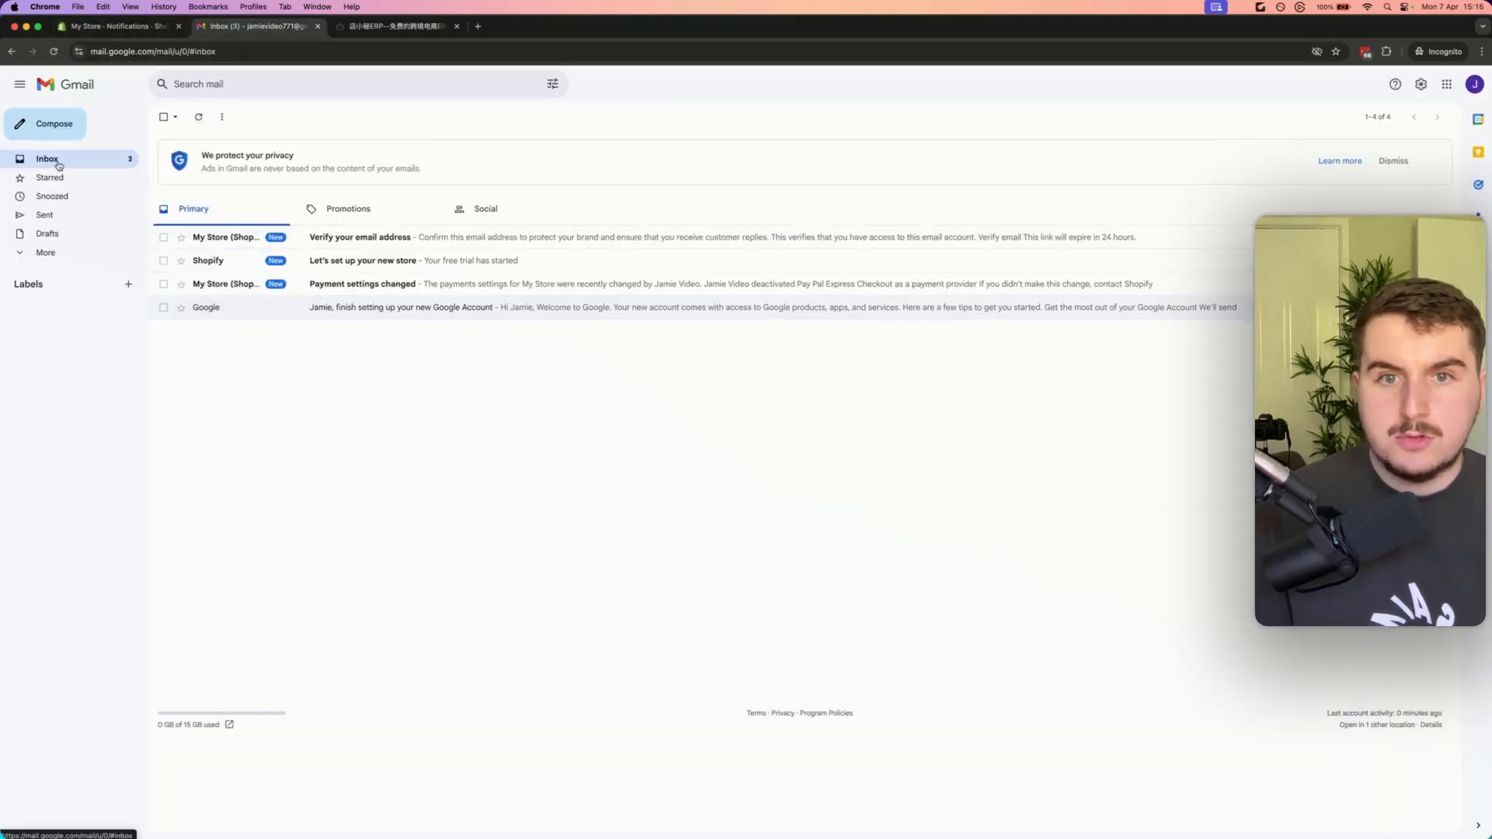
click(391, 240)
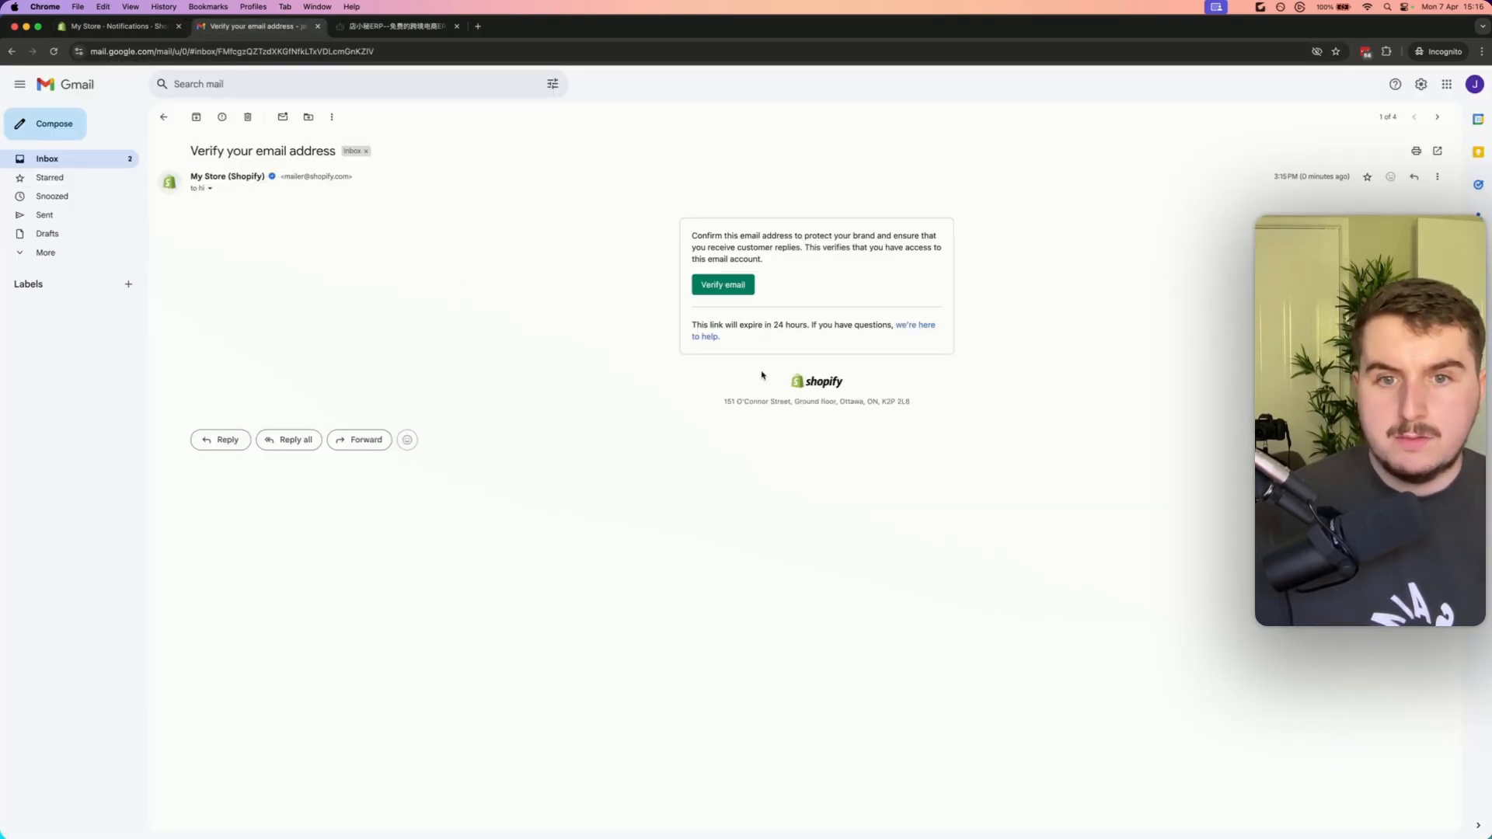
click(730, 285)
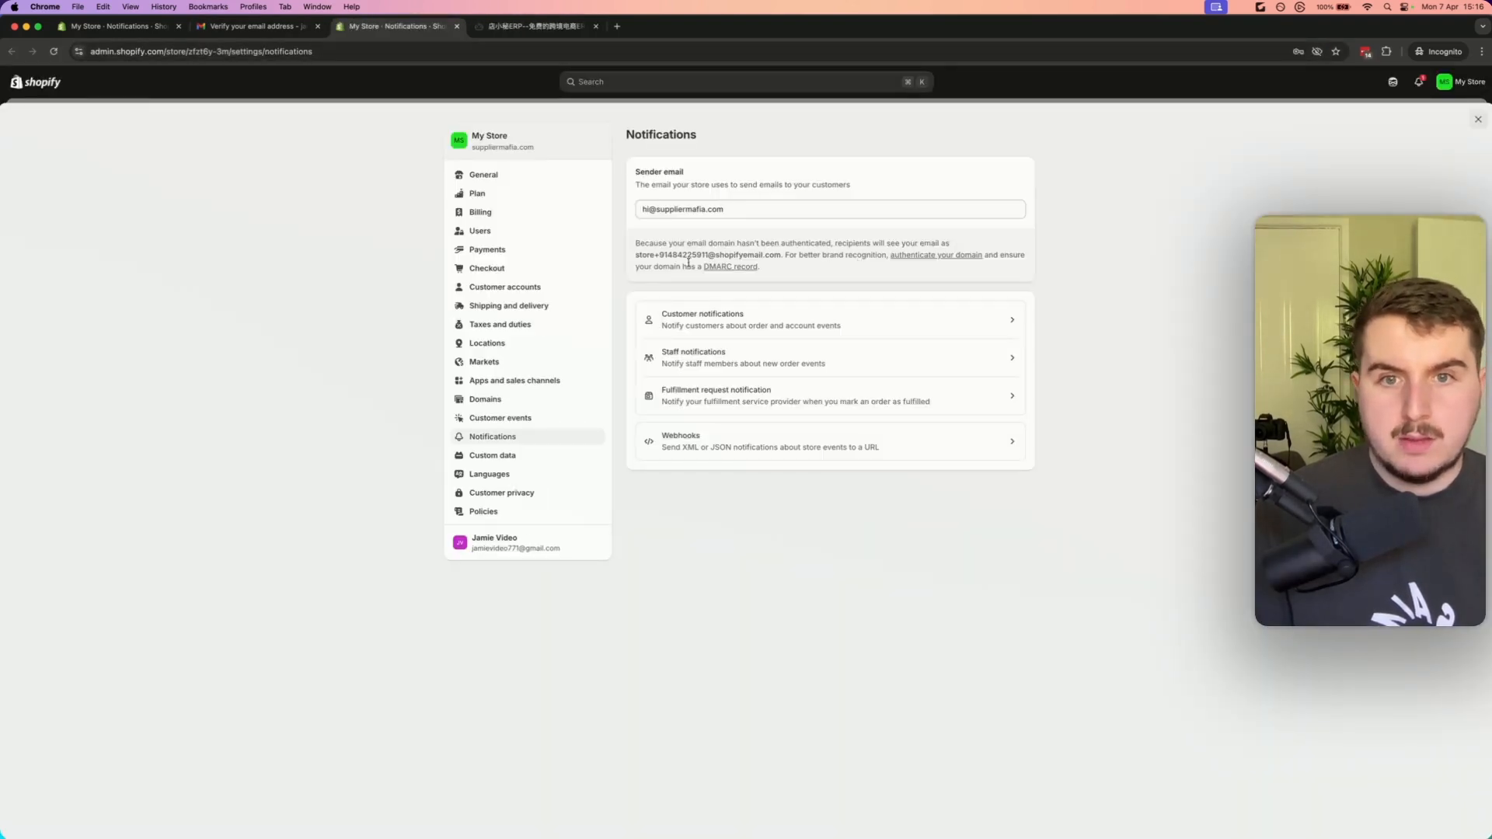
Read the DMARC record help article, then open the domain authentication instructions for the sender email
click(734, 268)
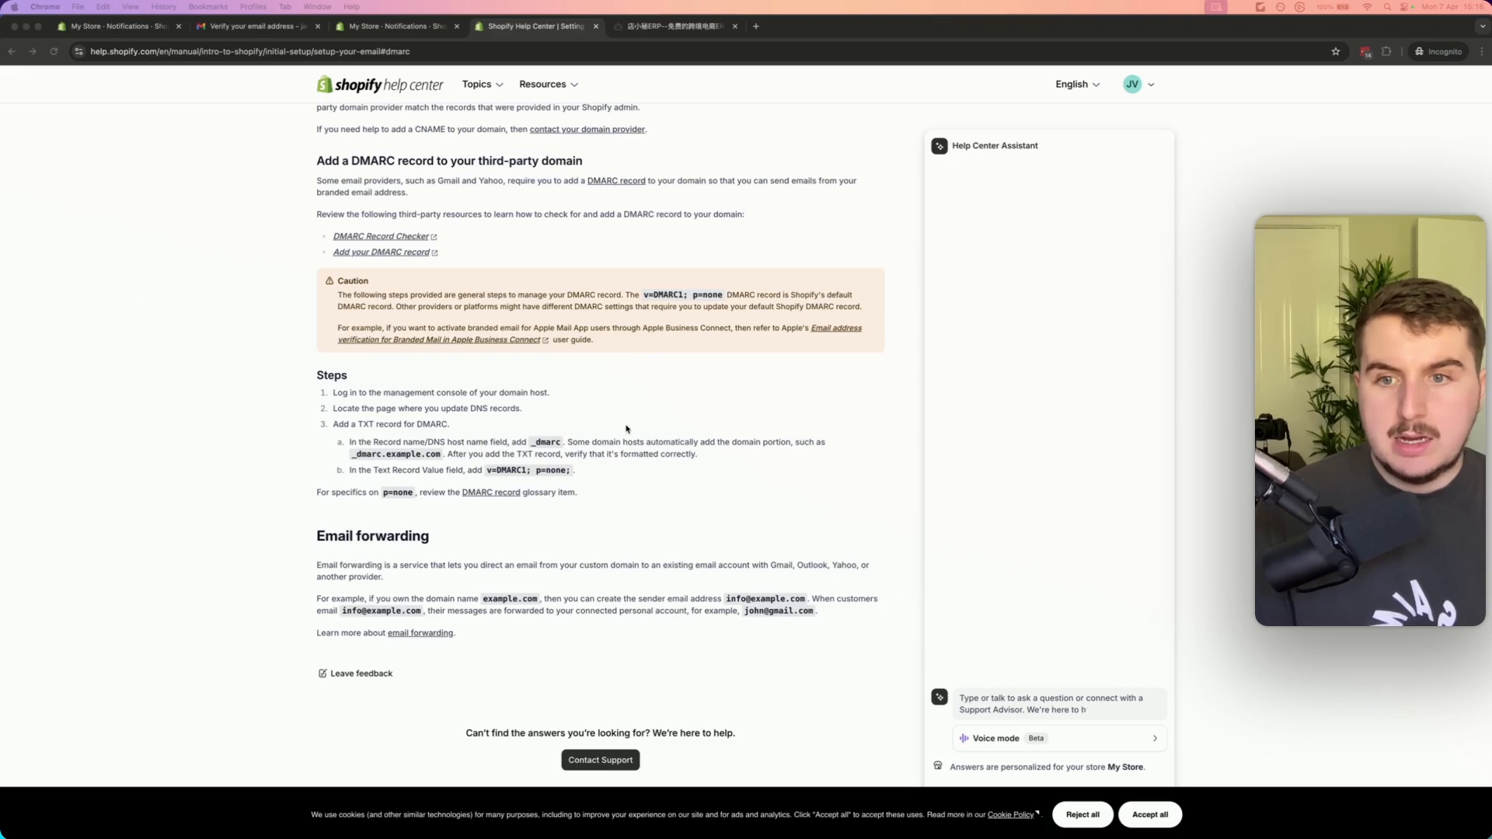
click(396, 26)
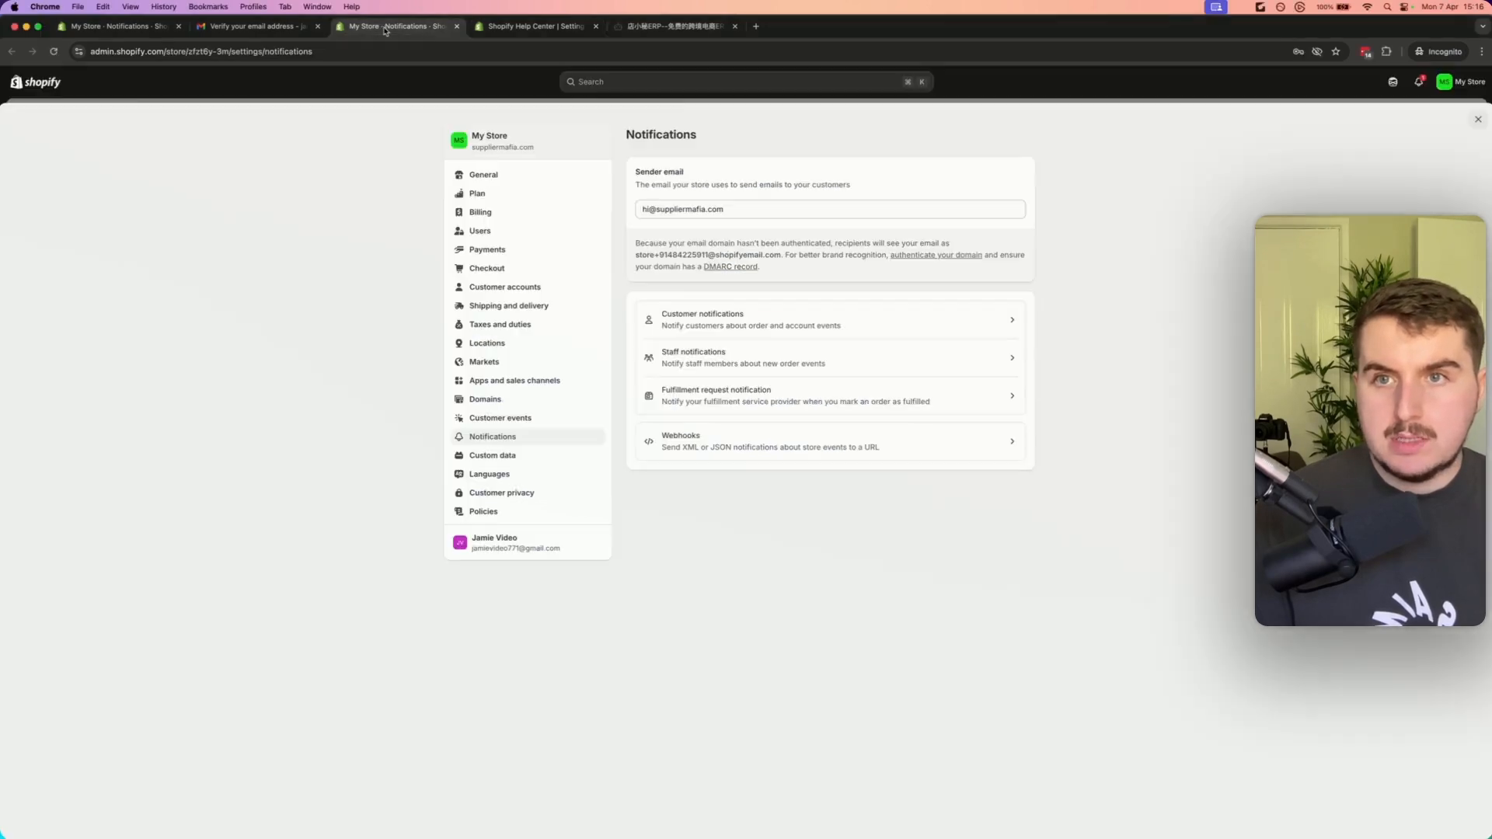
click(946, 256)
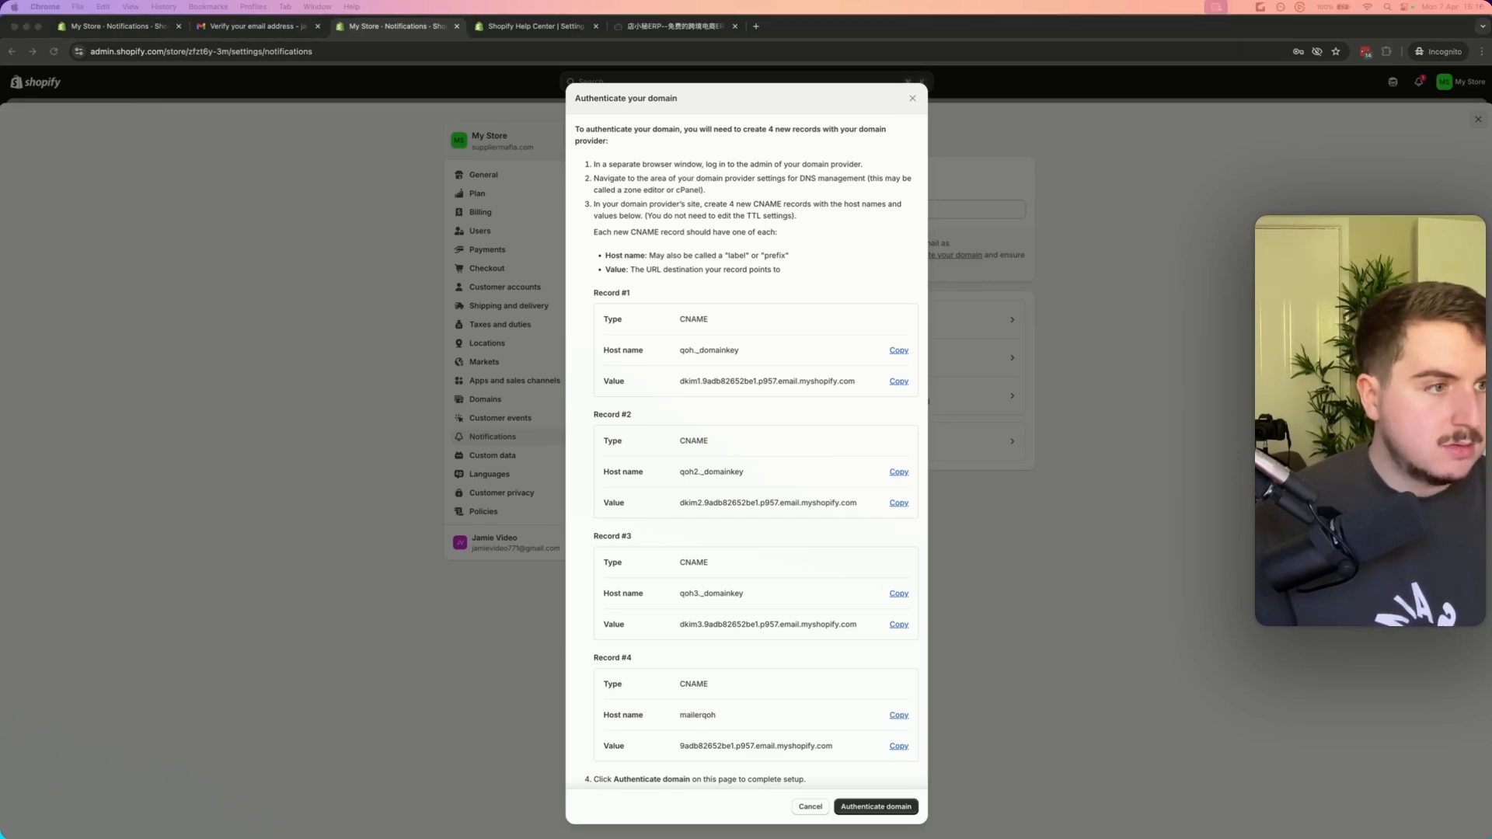
Copy the host name and value of each of the four CNAME records for domain authentication
click(892, 365)
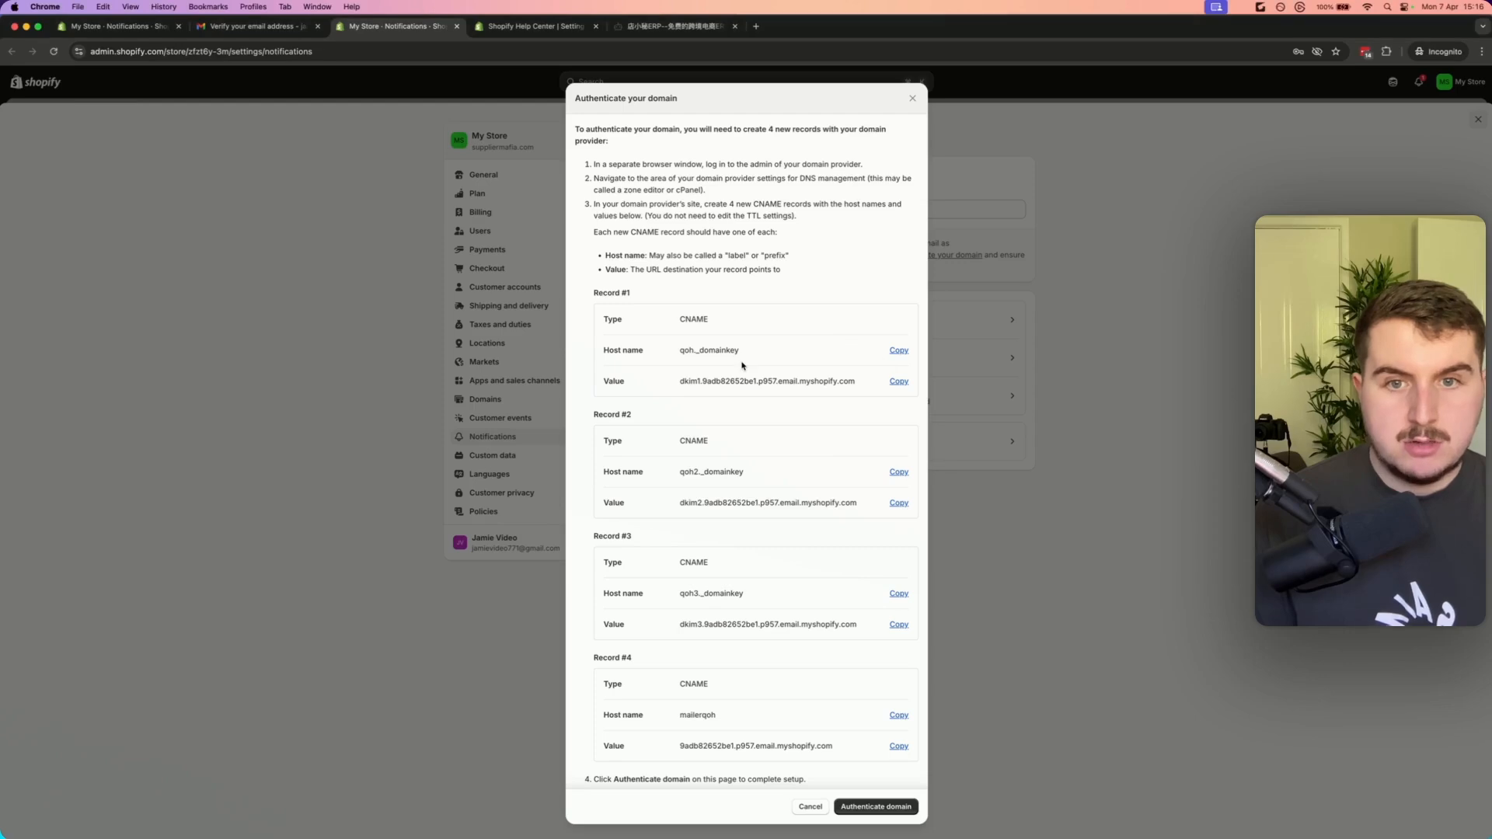
click(898, 350)
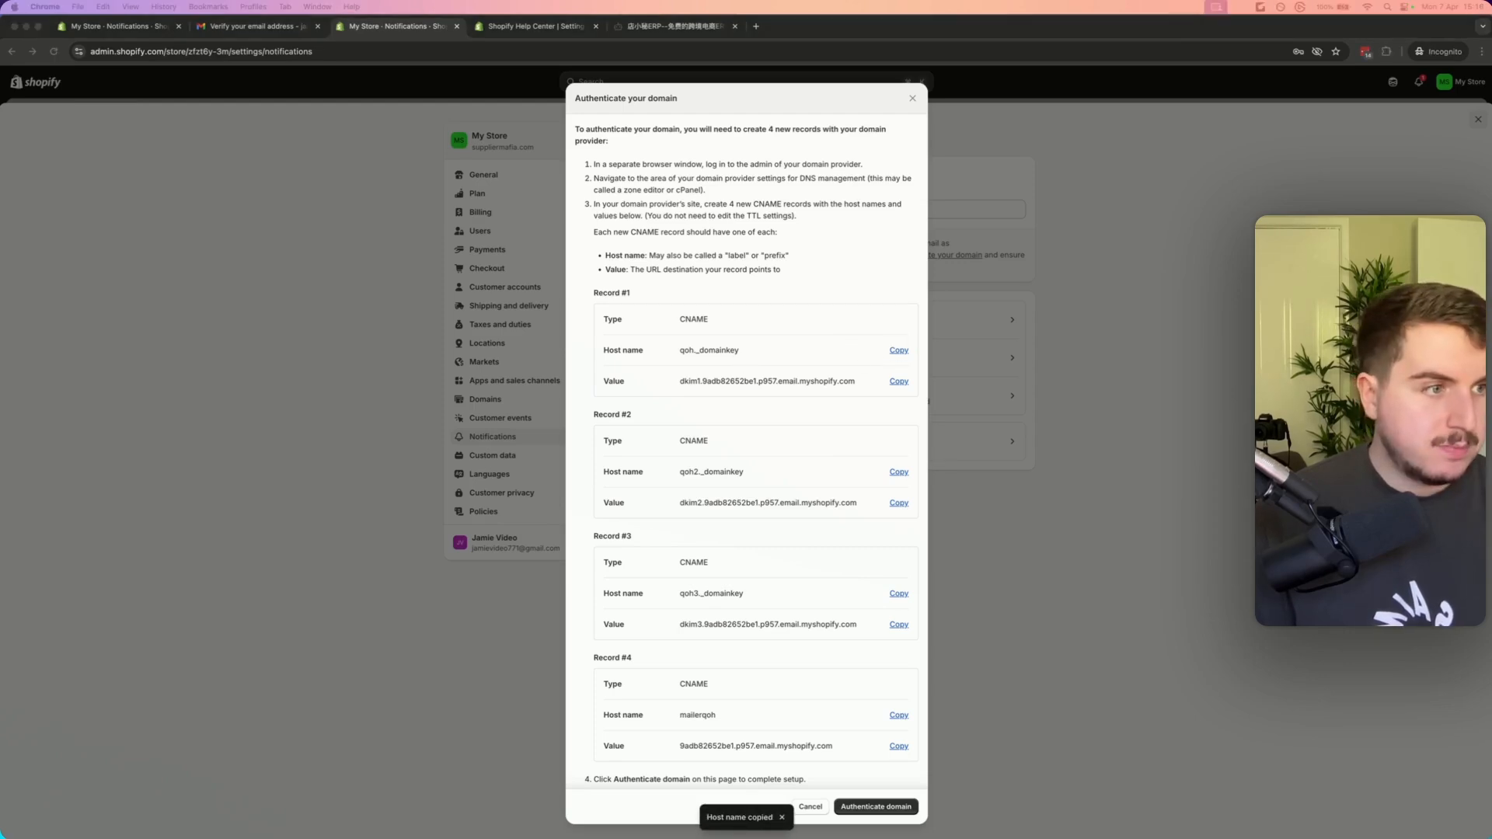
click(898, 381)
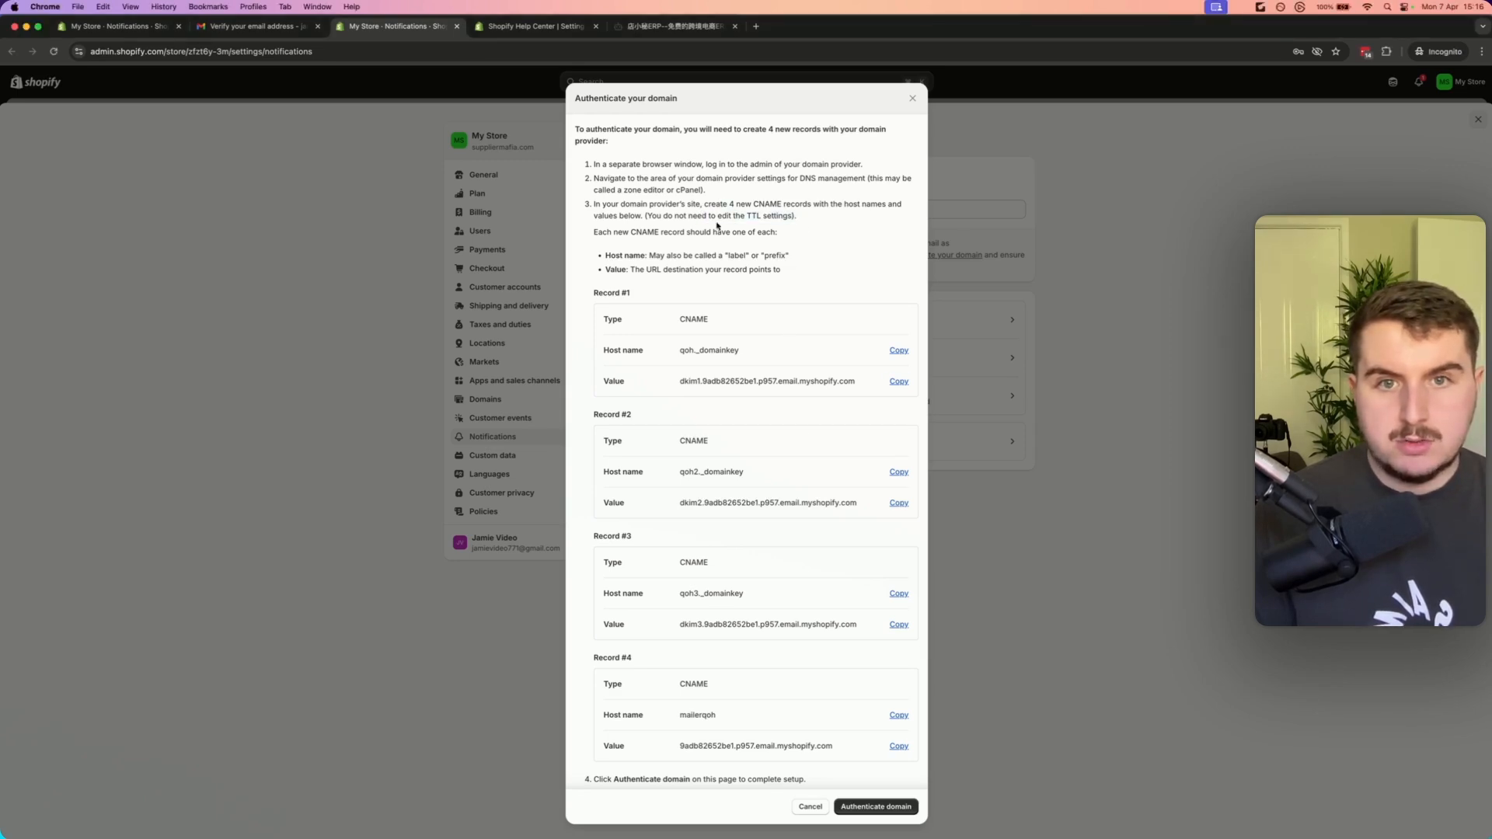
click(898, 472)
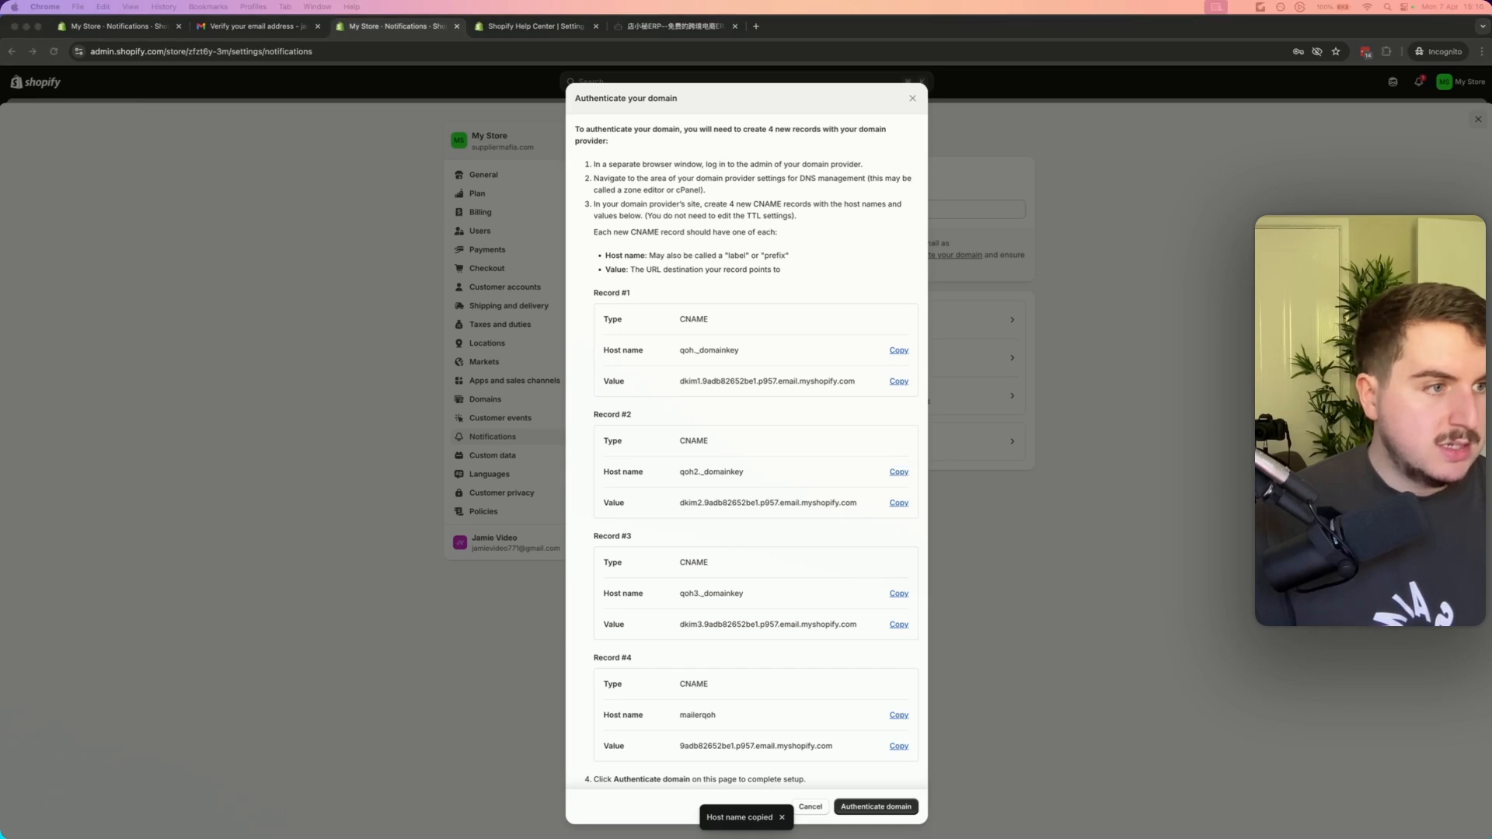
click(899, 502)
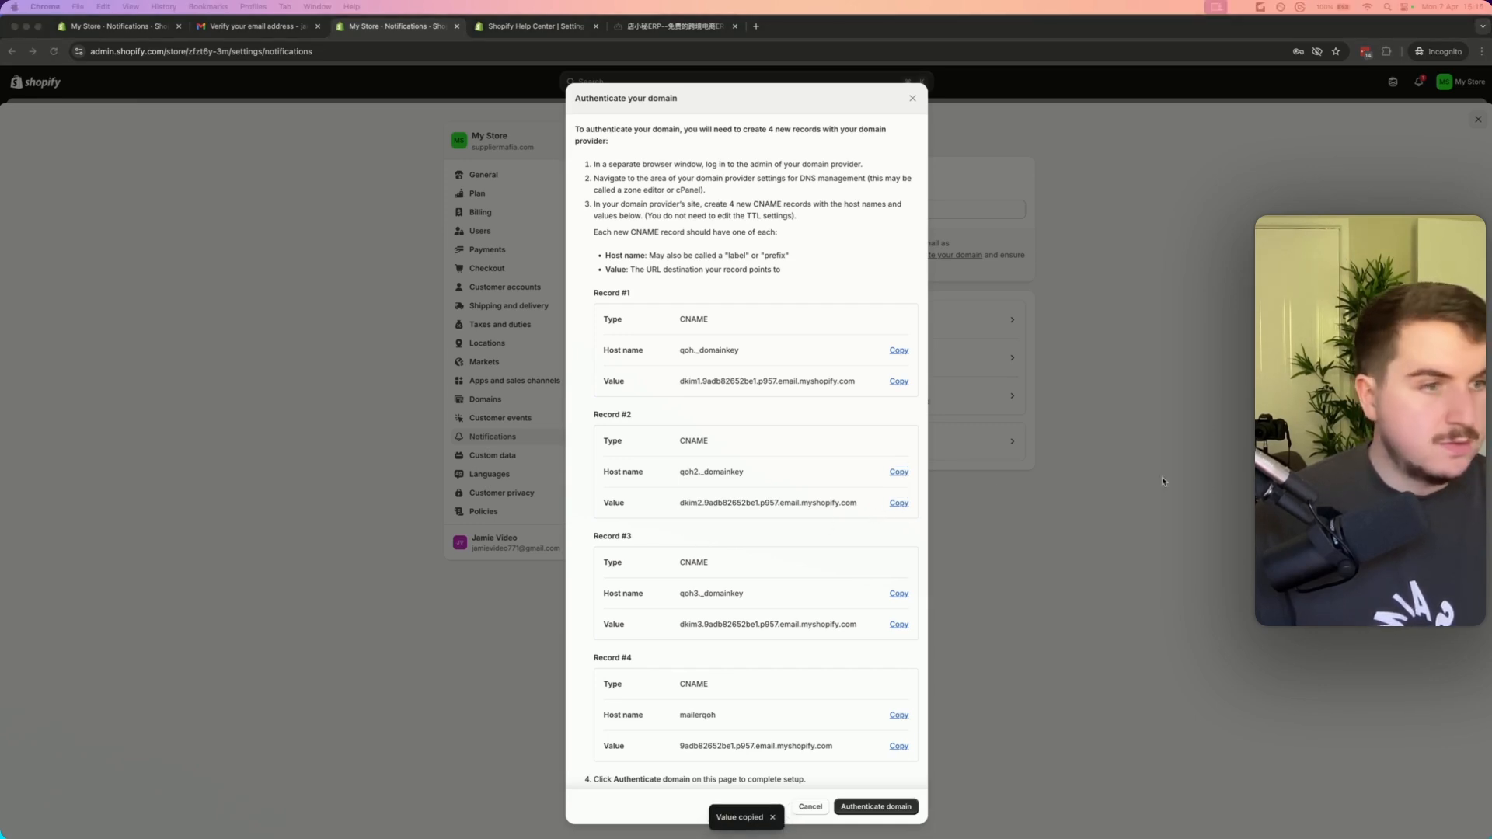
click(898, 592)
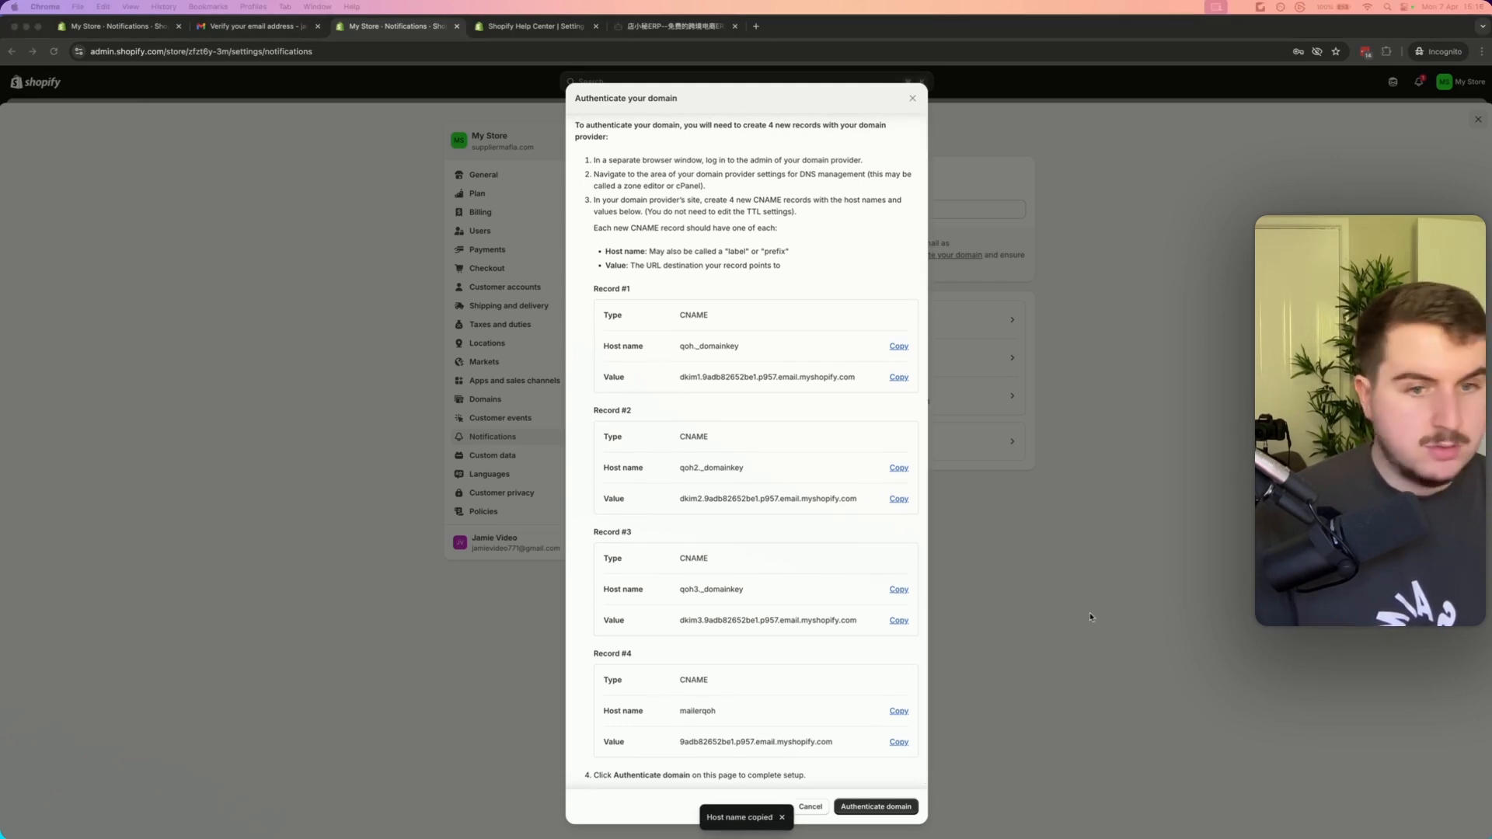
click(898, 620)
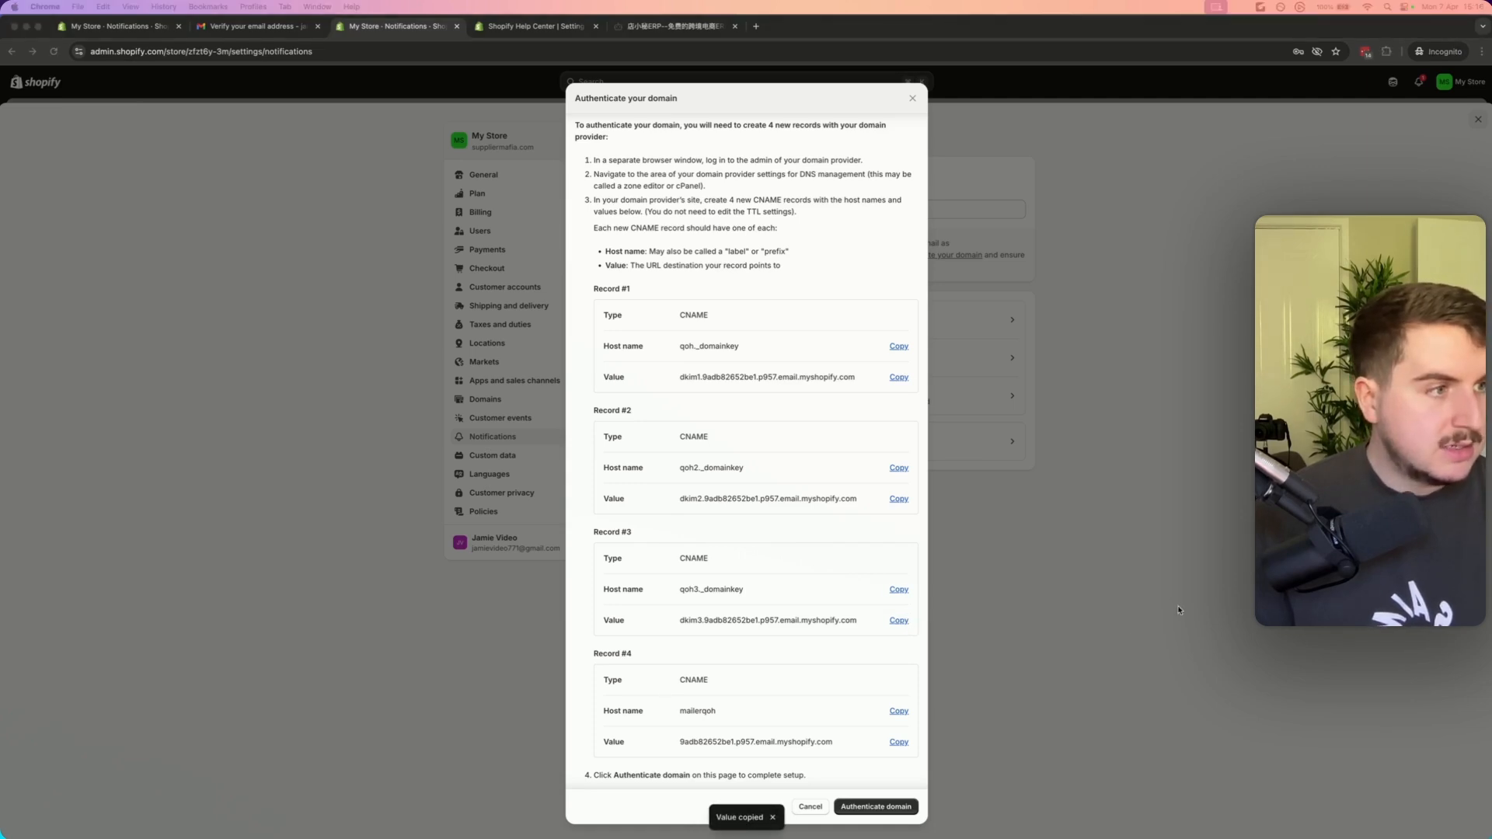
scroll(839, 653, down, 1)
click(899, 707)
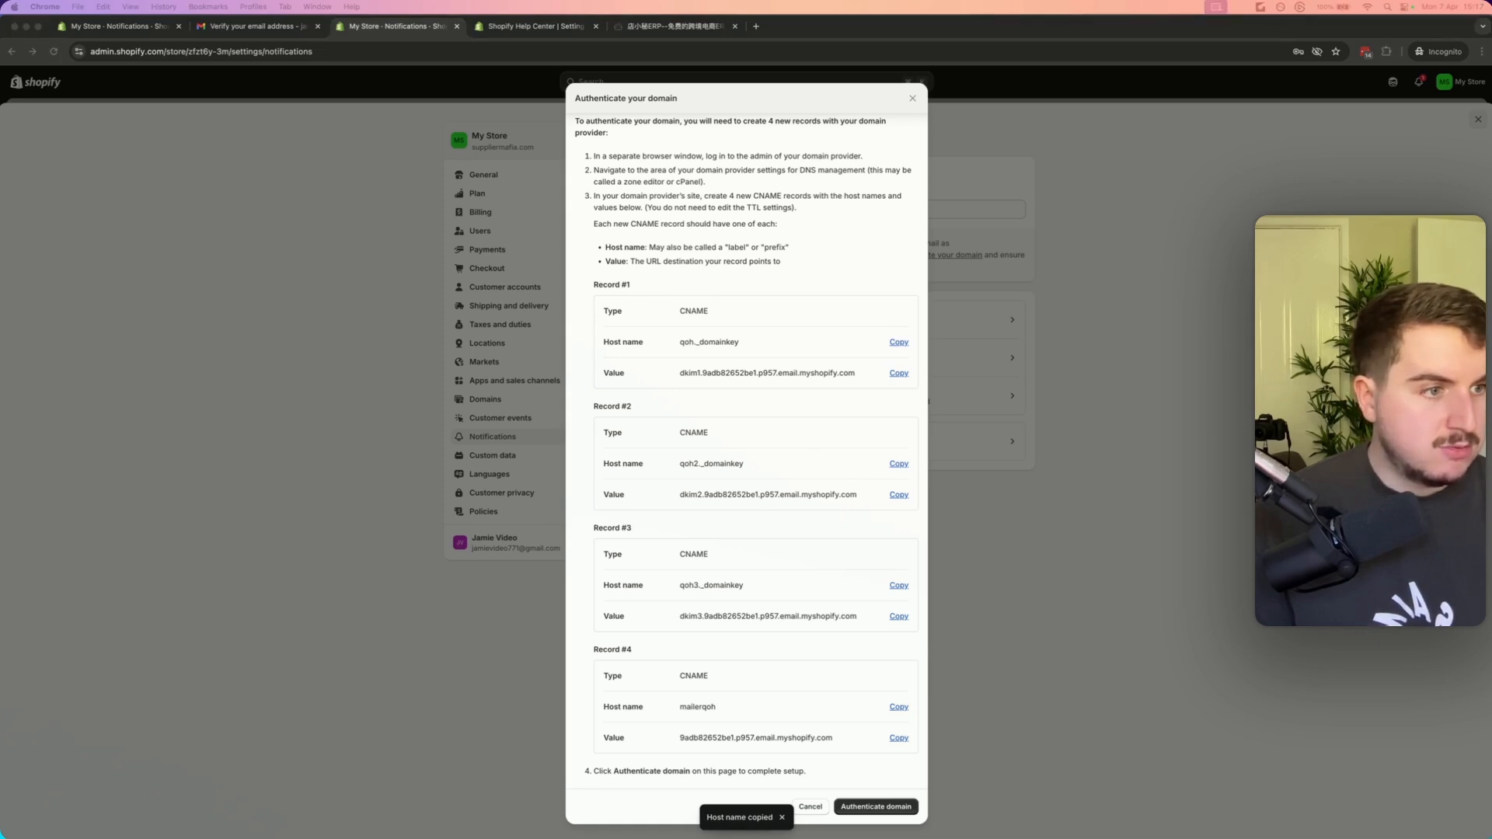
click(897, 738)
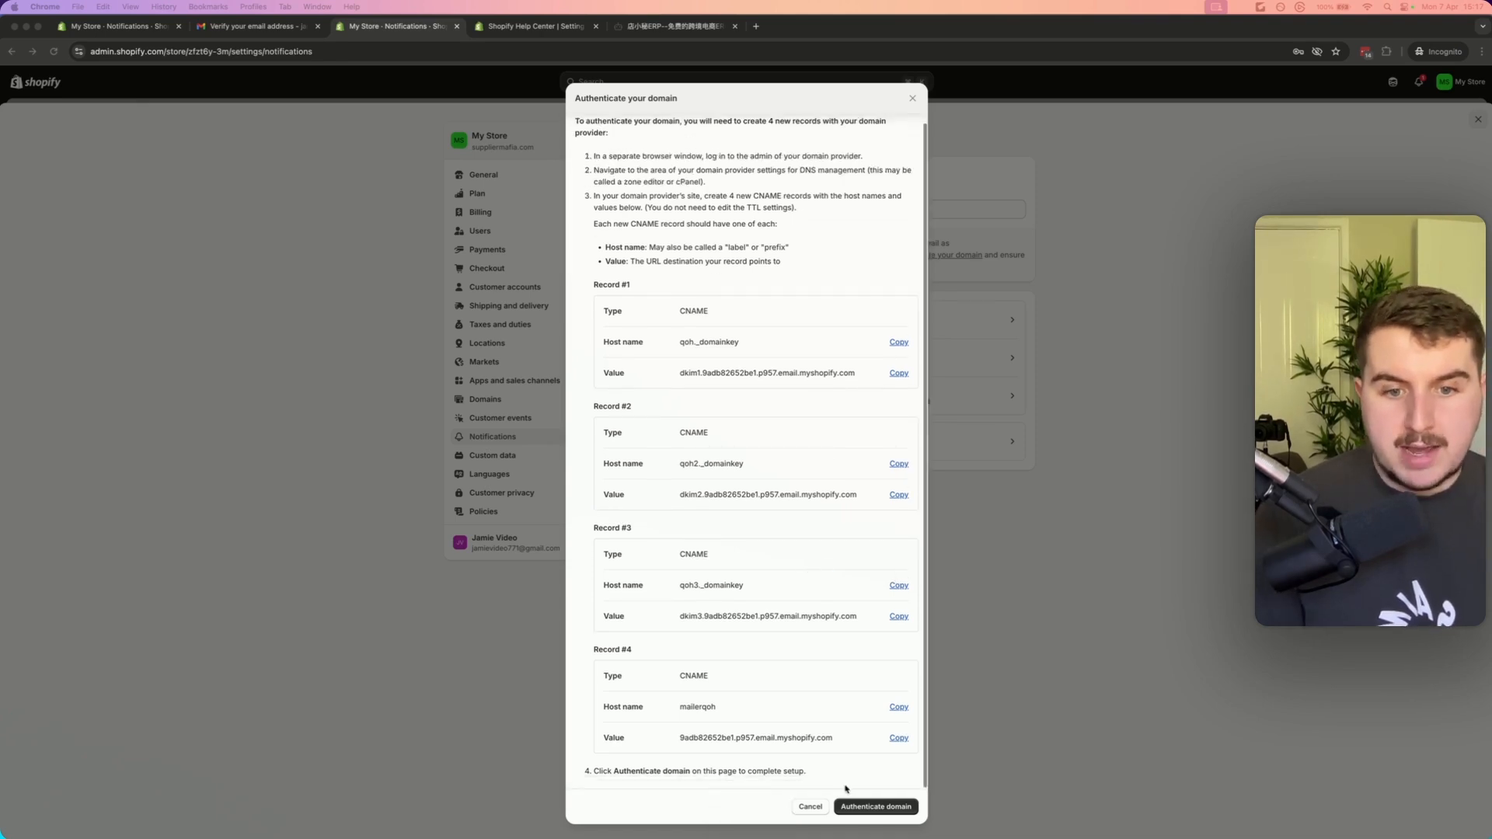
Start domain authentication for the sender email domain
click(876, 807)
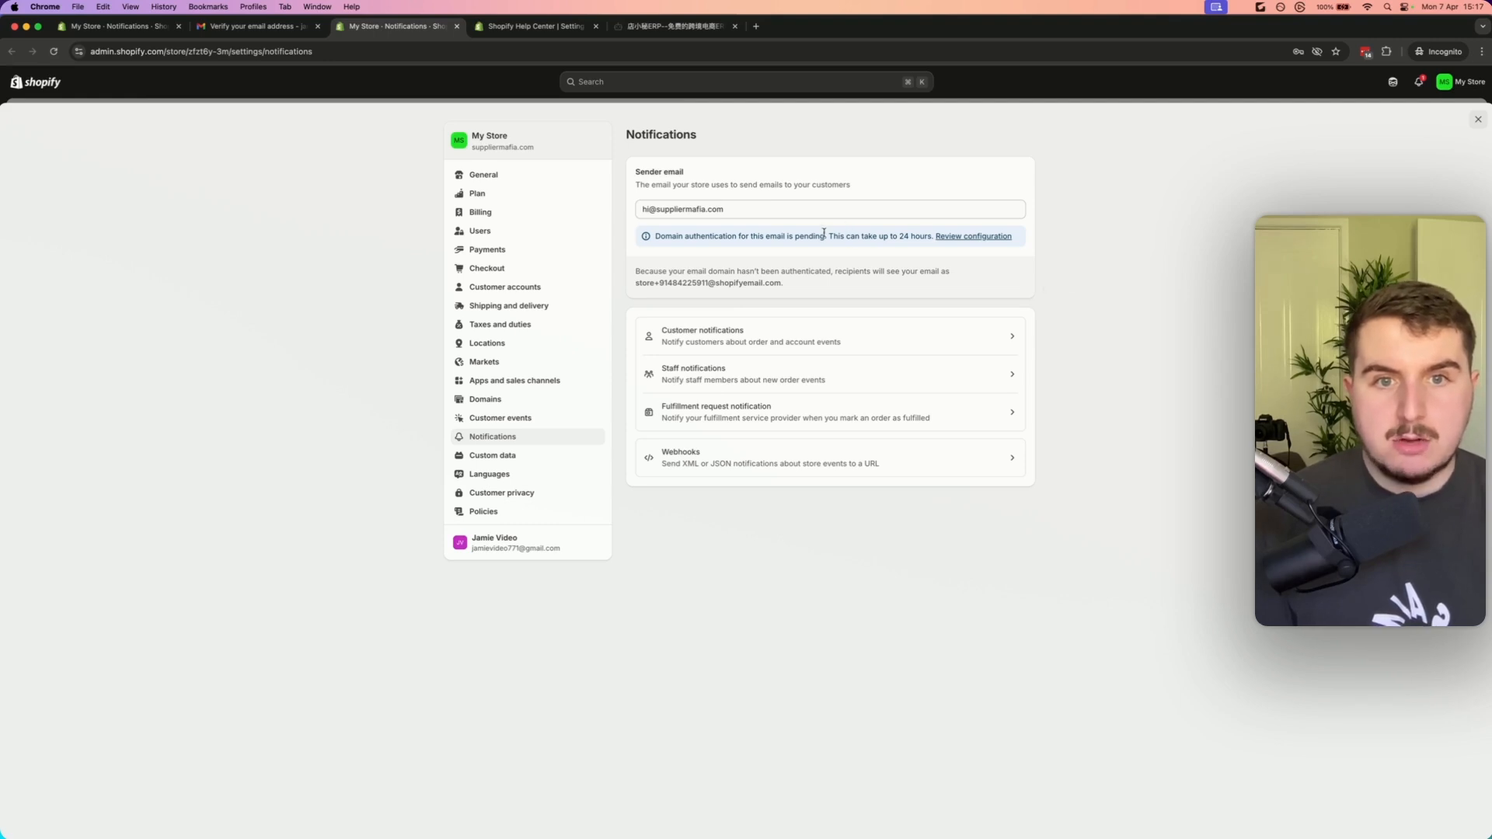
drag(828, 235, 928, 236)
click(928, 235)
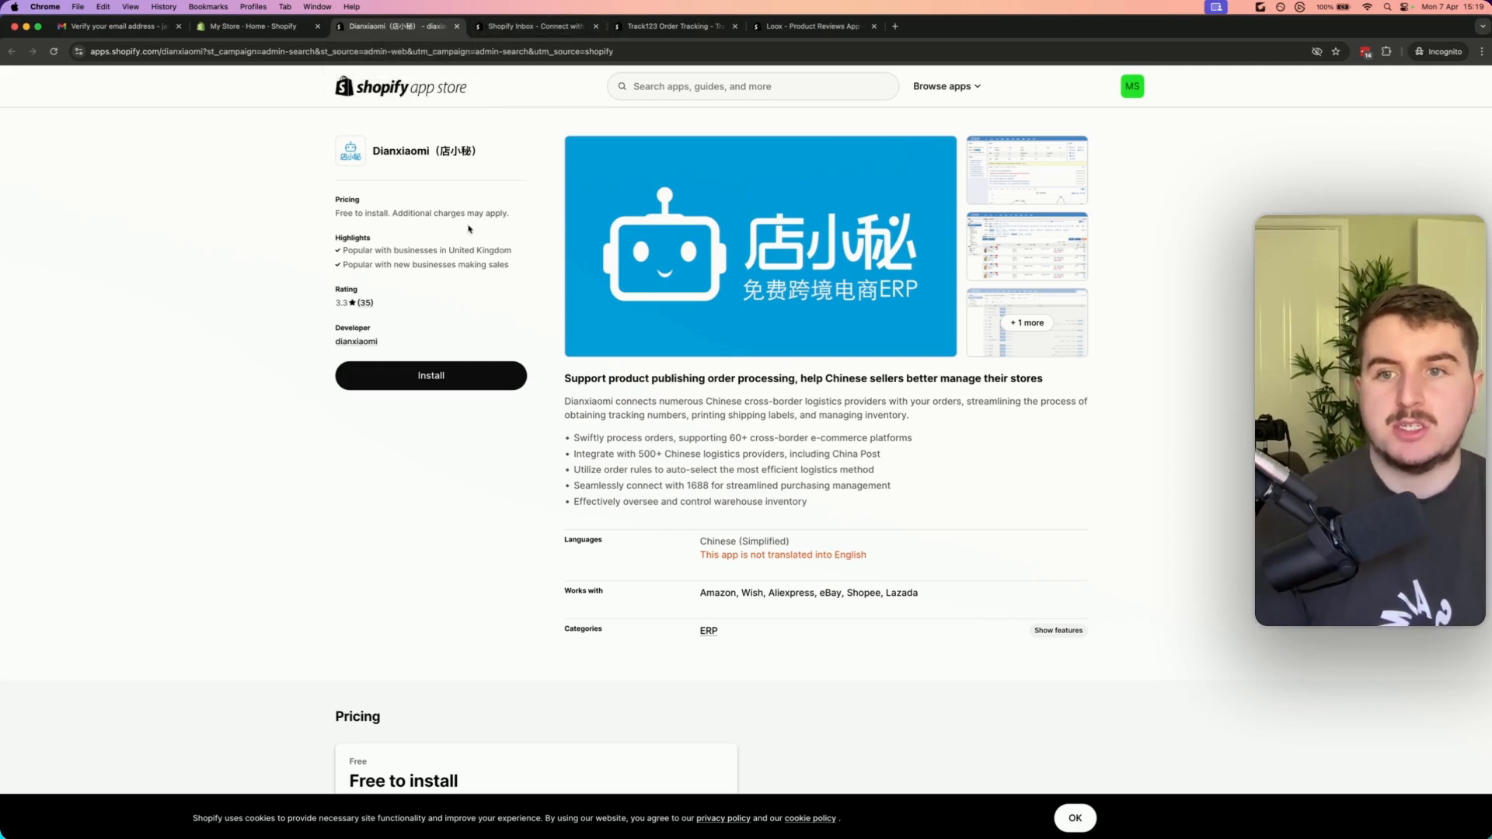
Review the Shopify Inbox, Track123 and Loox app store listings in the open tabs
click(543, 26)
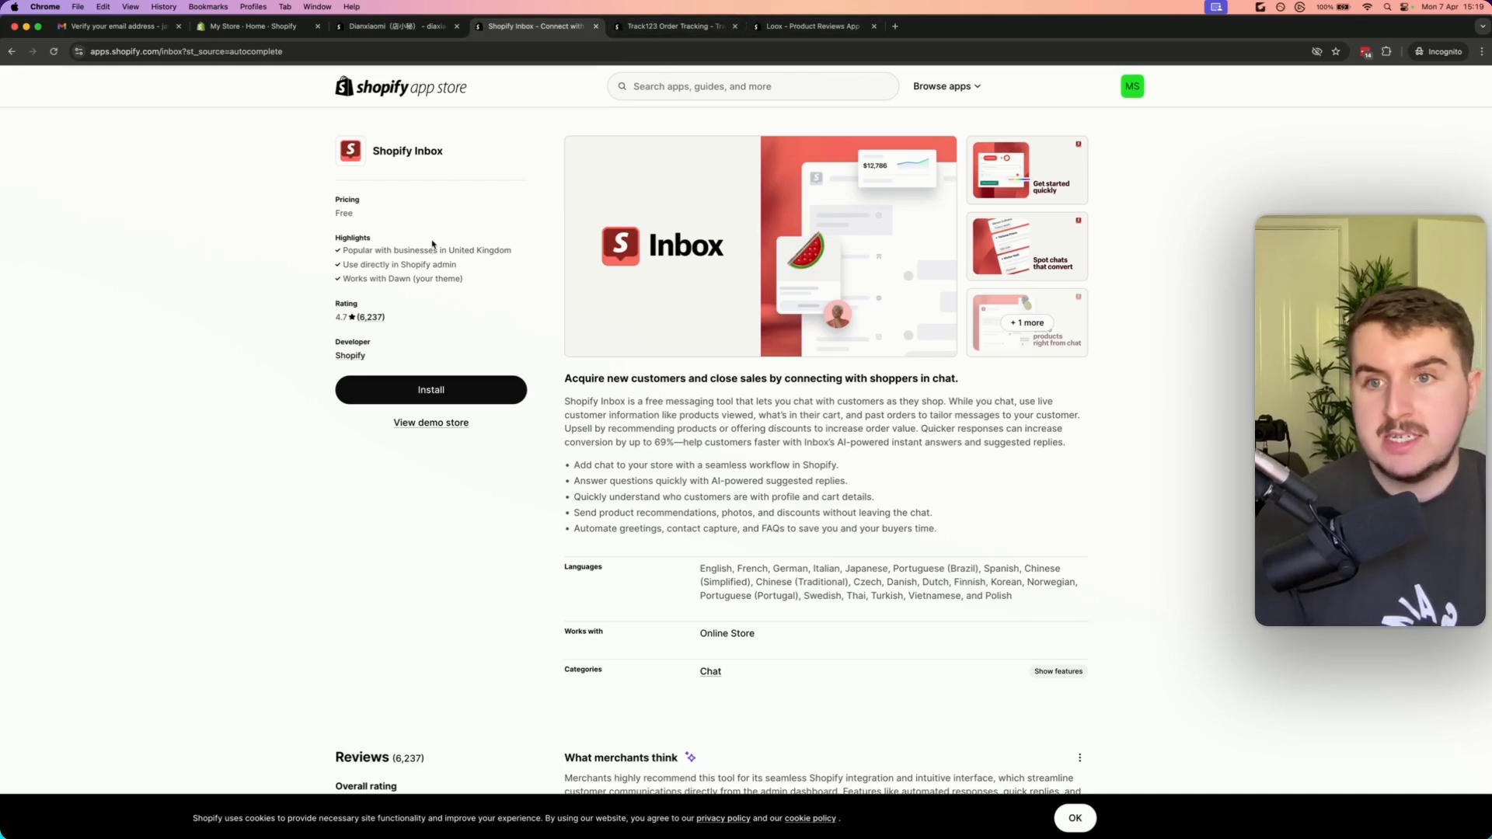
key(ctrl+Tab)
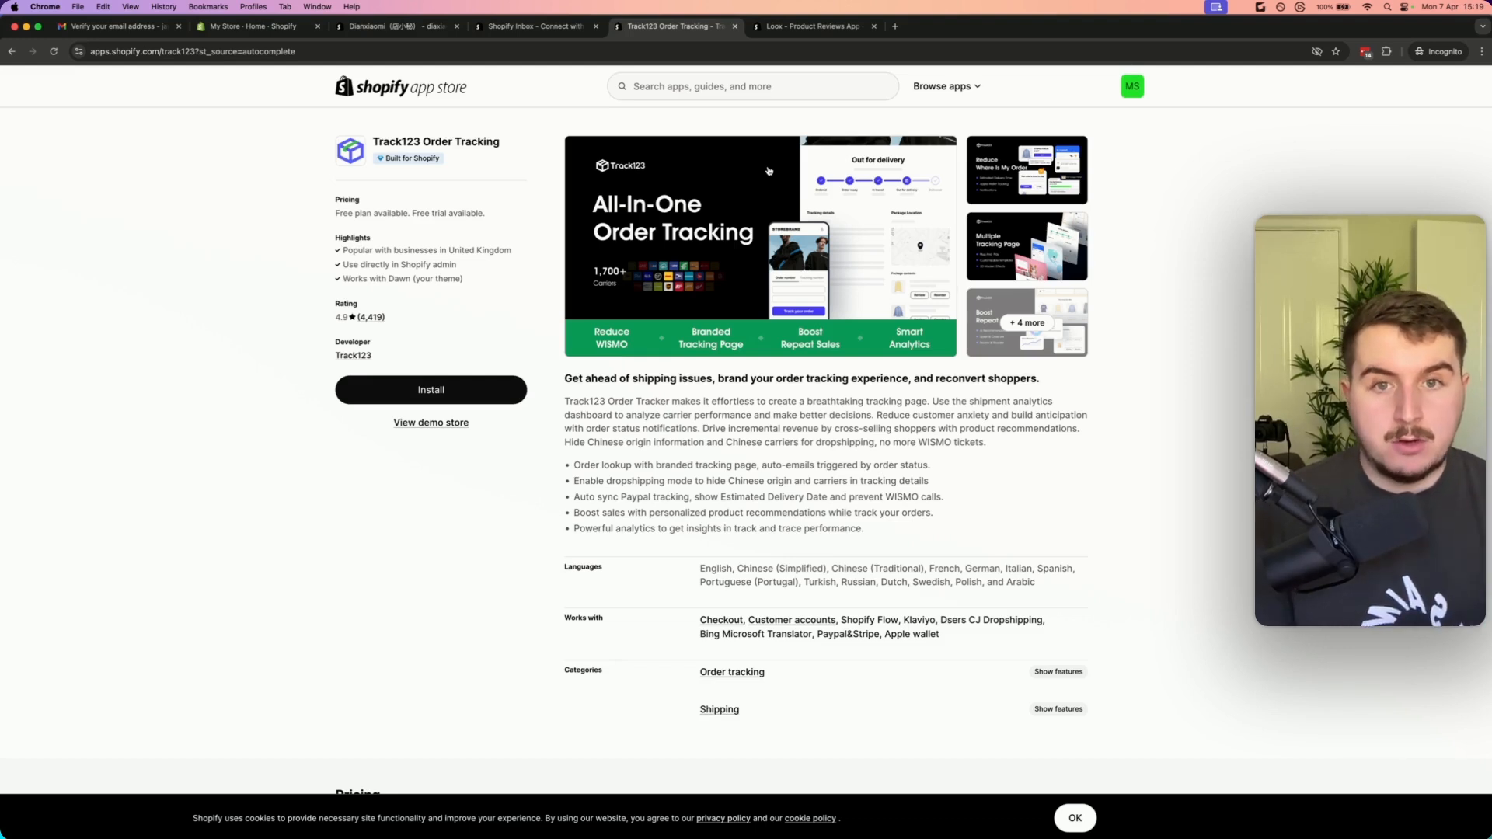
click(820, 34)
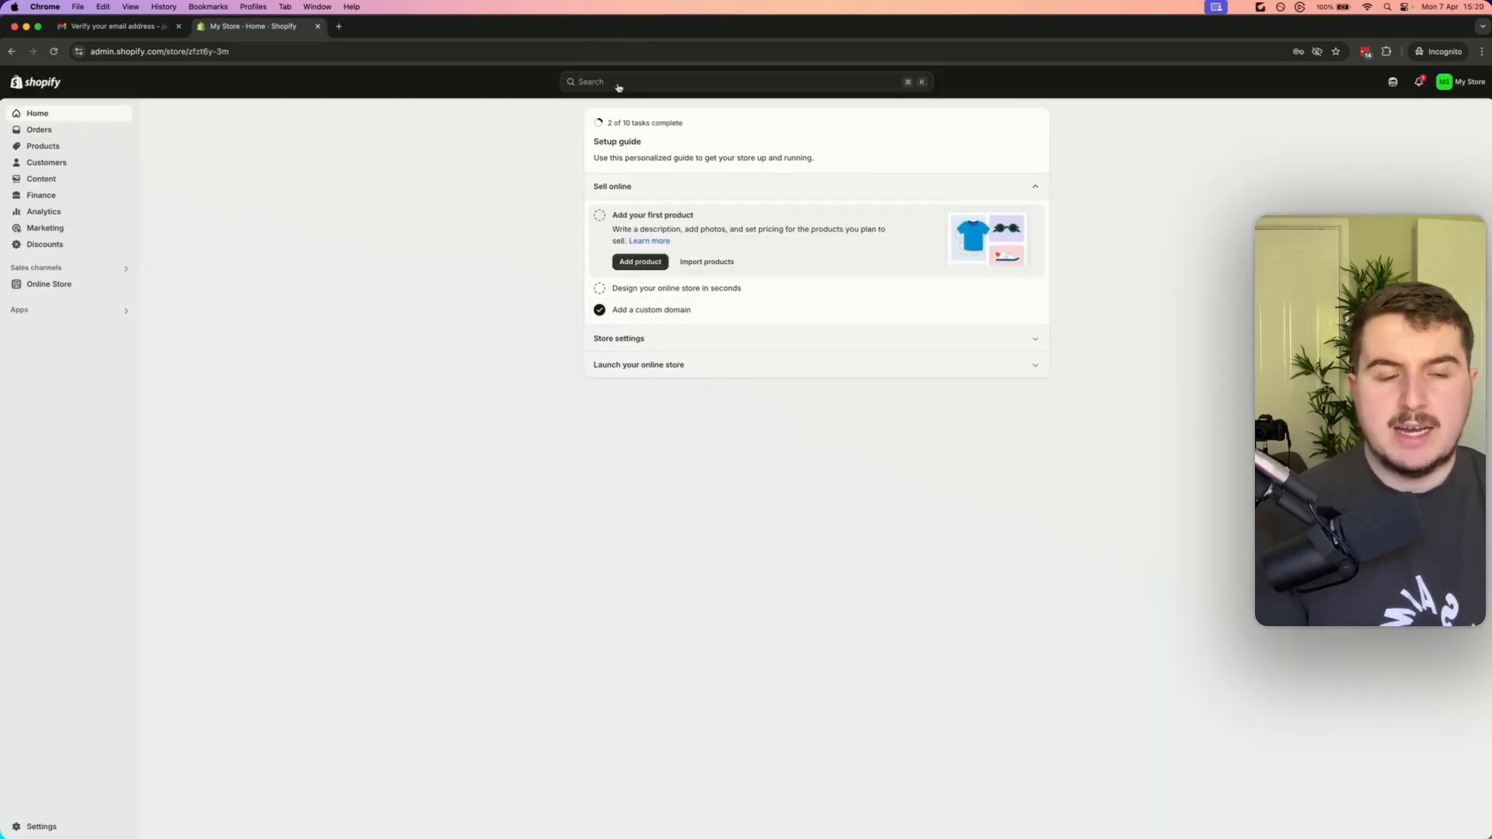
Open the Inbox sales channel from the admin search and pin it to the sidebar
click(710, 84)
click(579, 103)
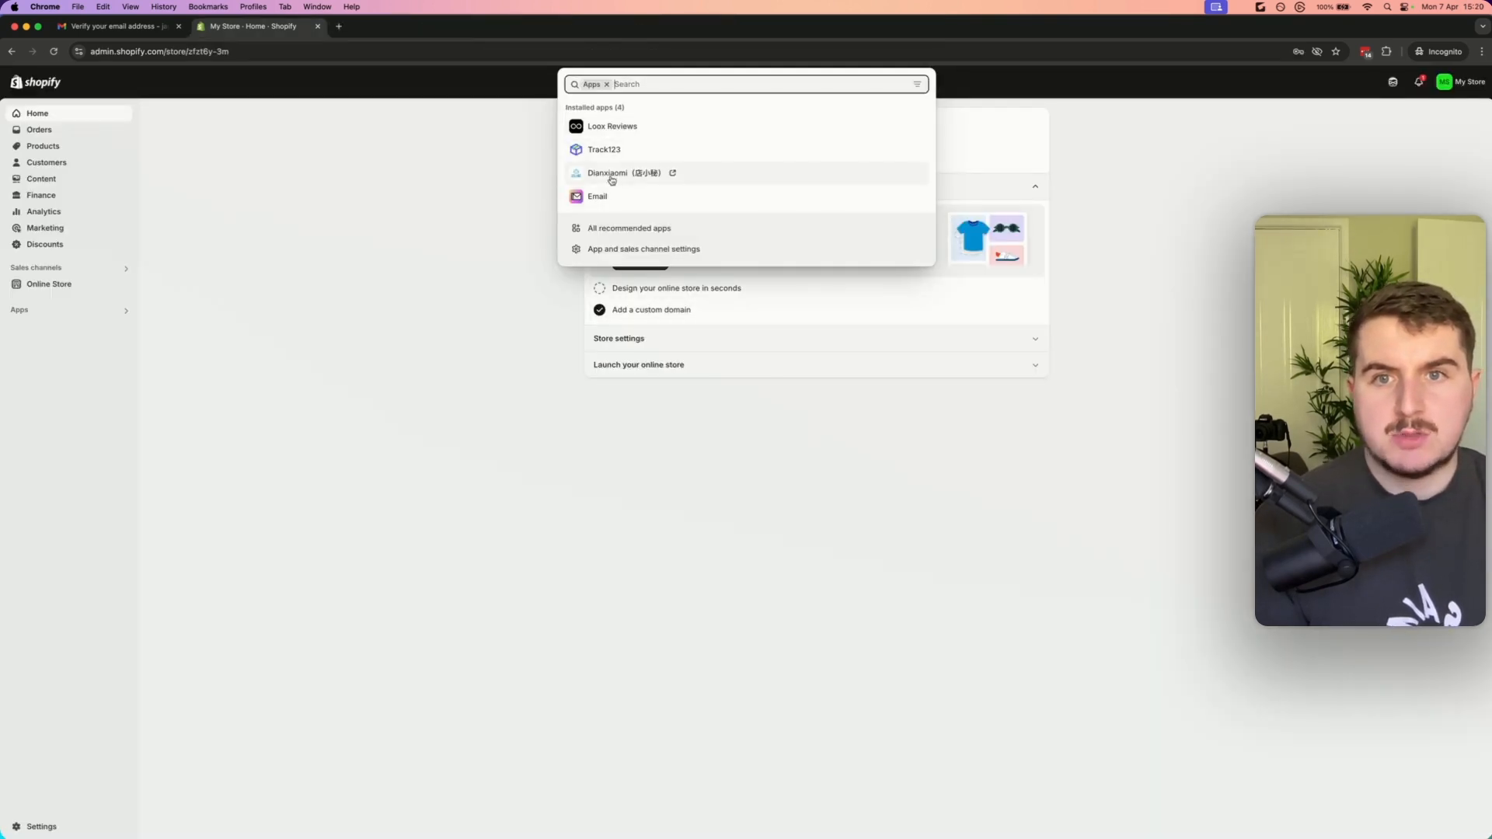
click(391, 274)
click(44, 266)
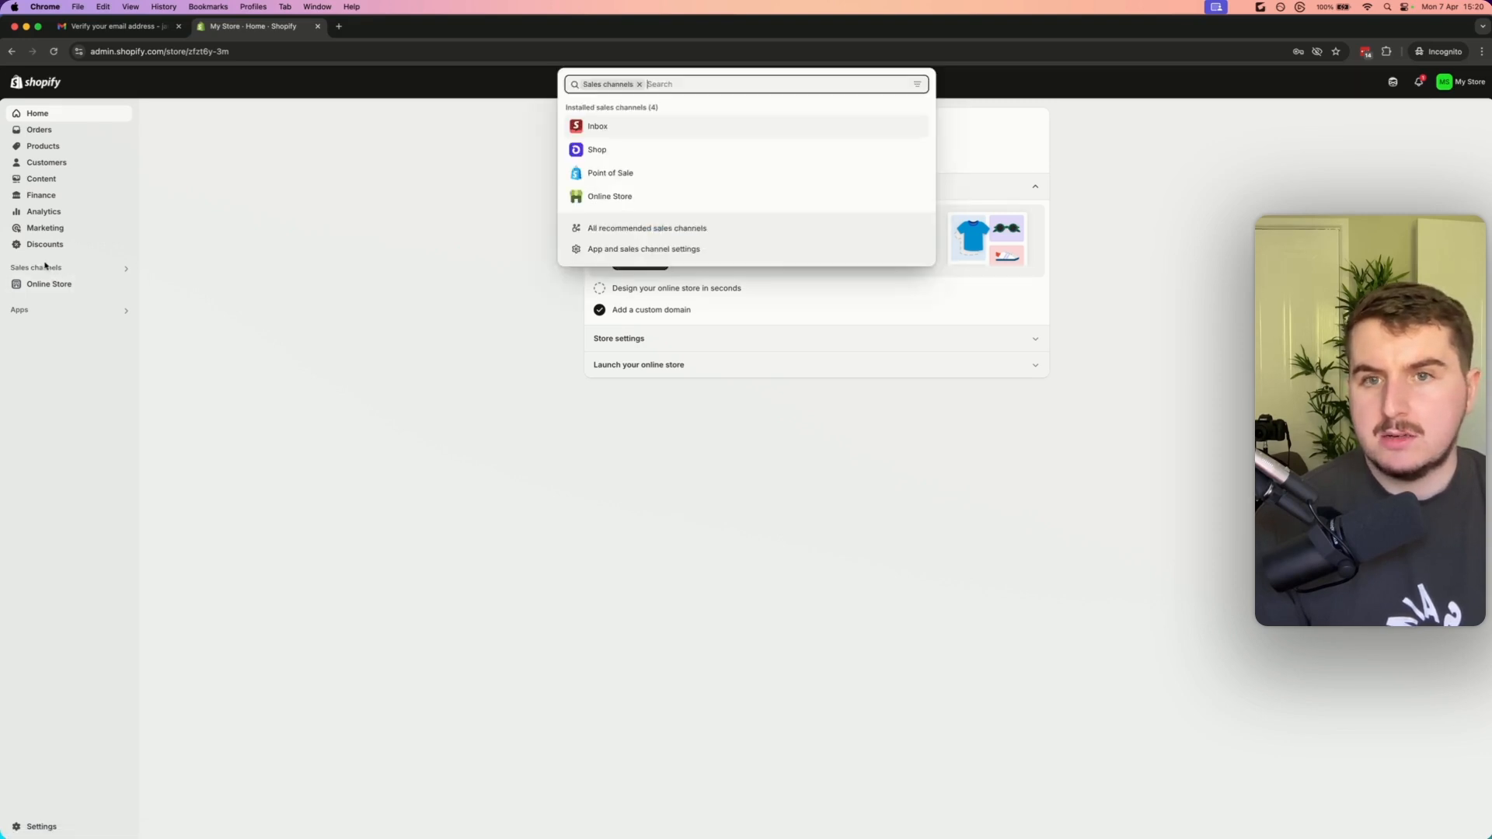
click(638, 128)
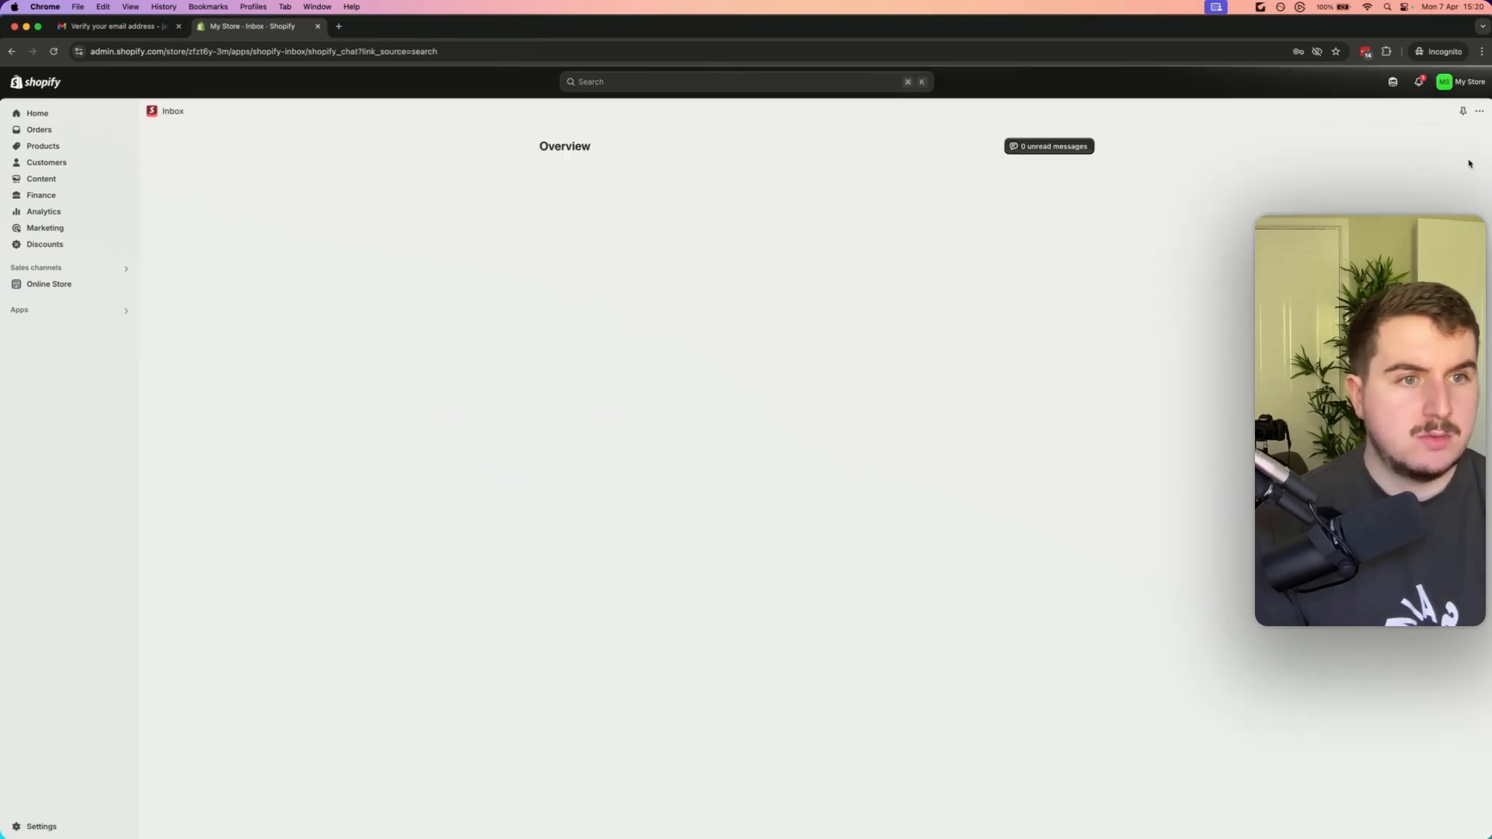
click(1462, 112)
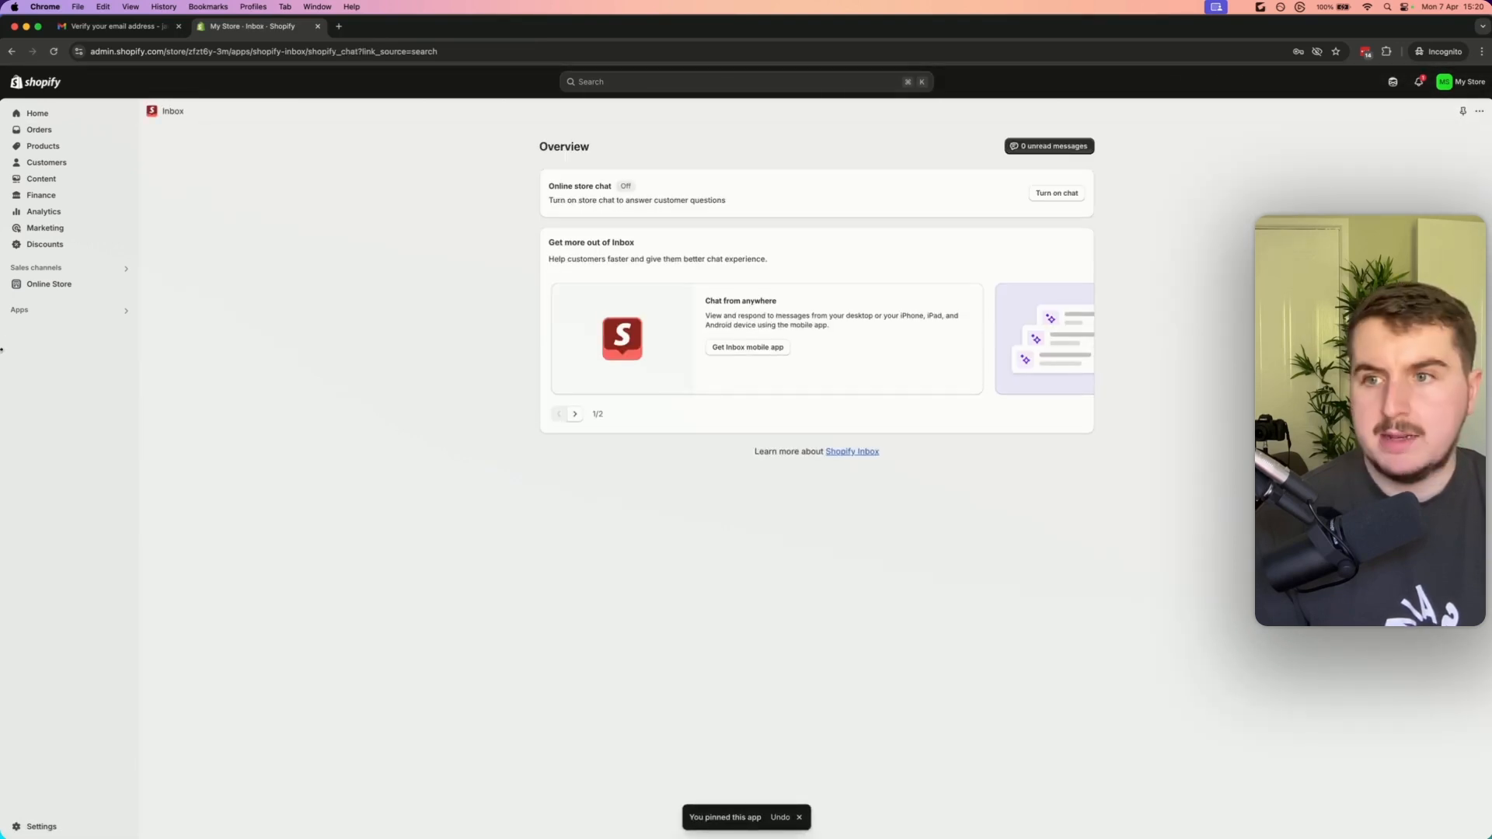
Open the Track123 app, start its onboarding and turn on dropshipping mode
click(53, 313)
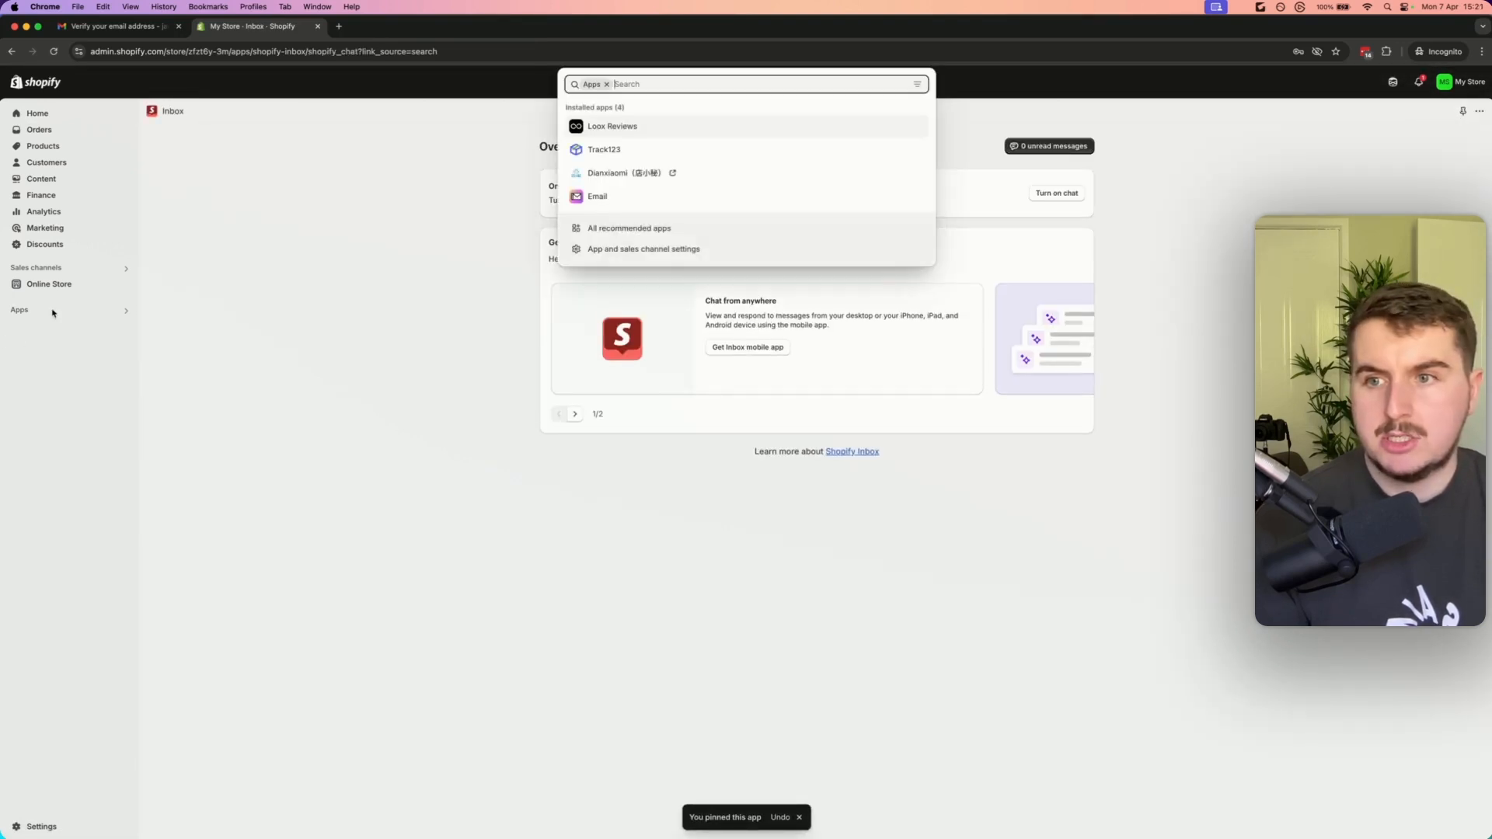
click(606, 150)
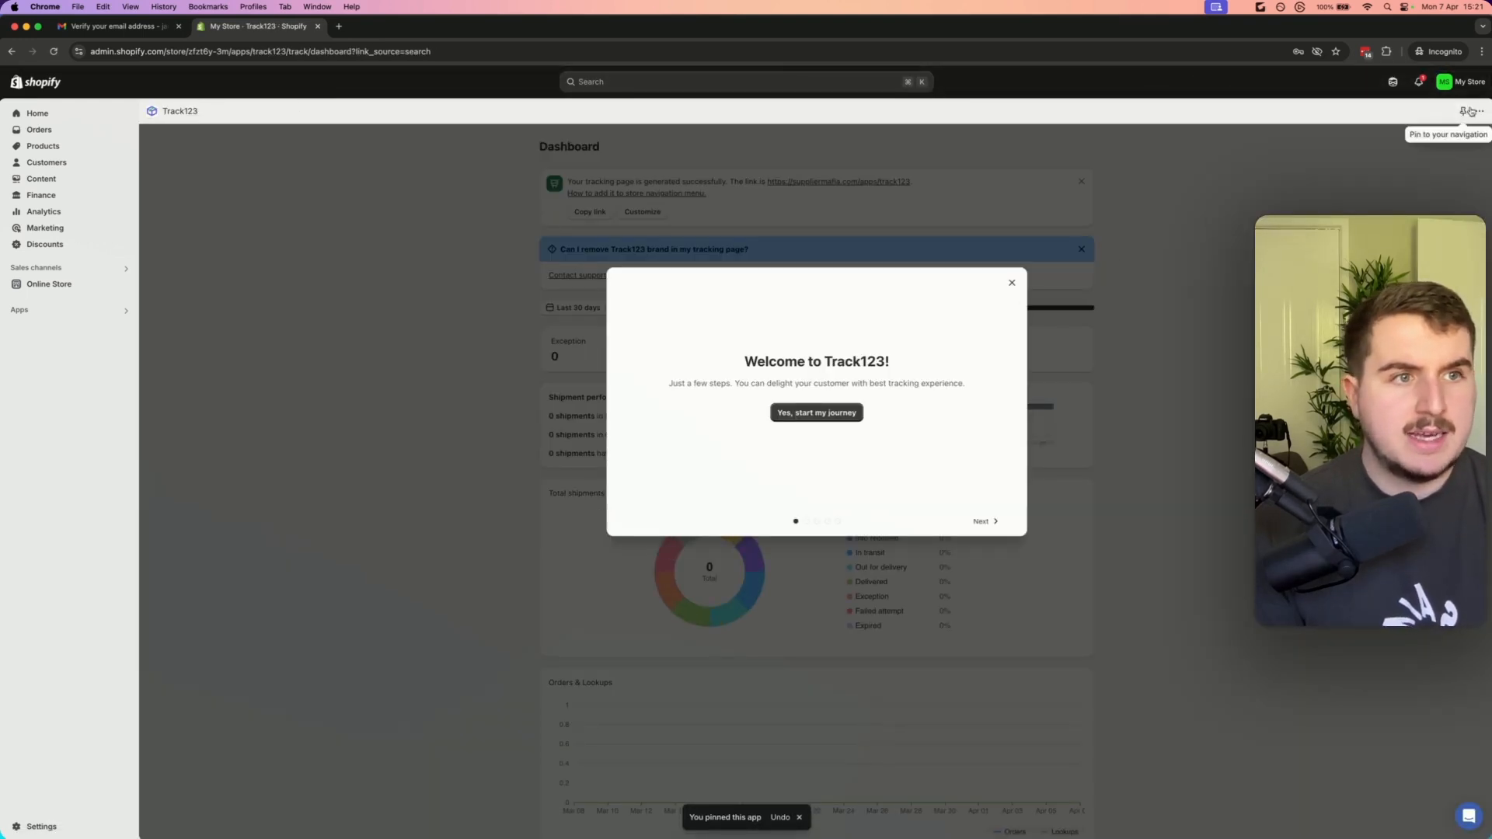
click(837, 416)
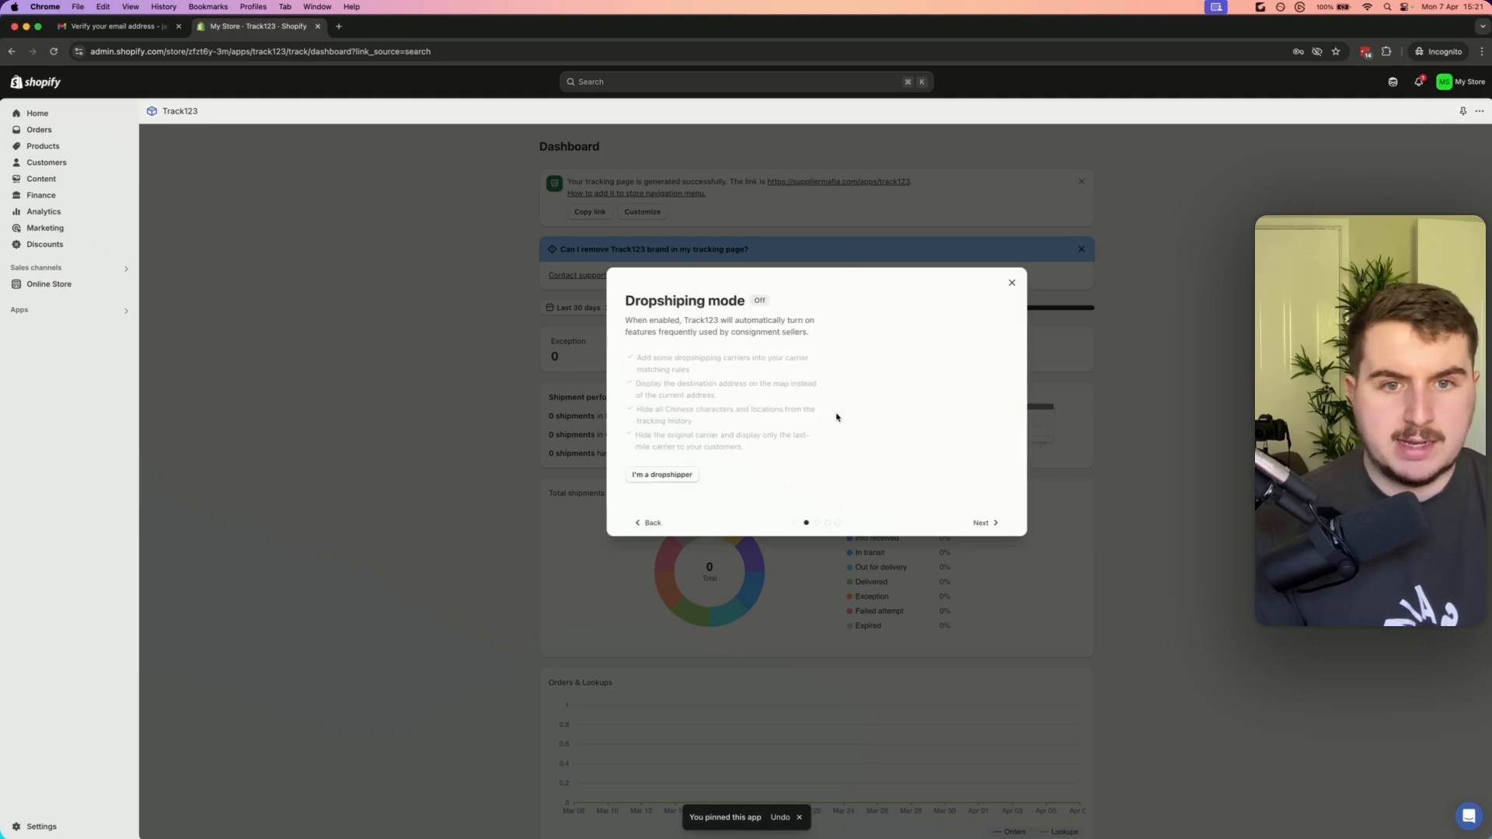
click(682, 475)
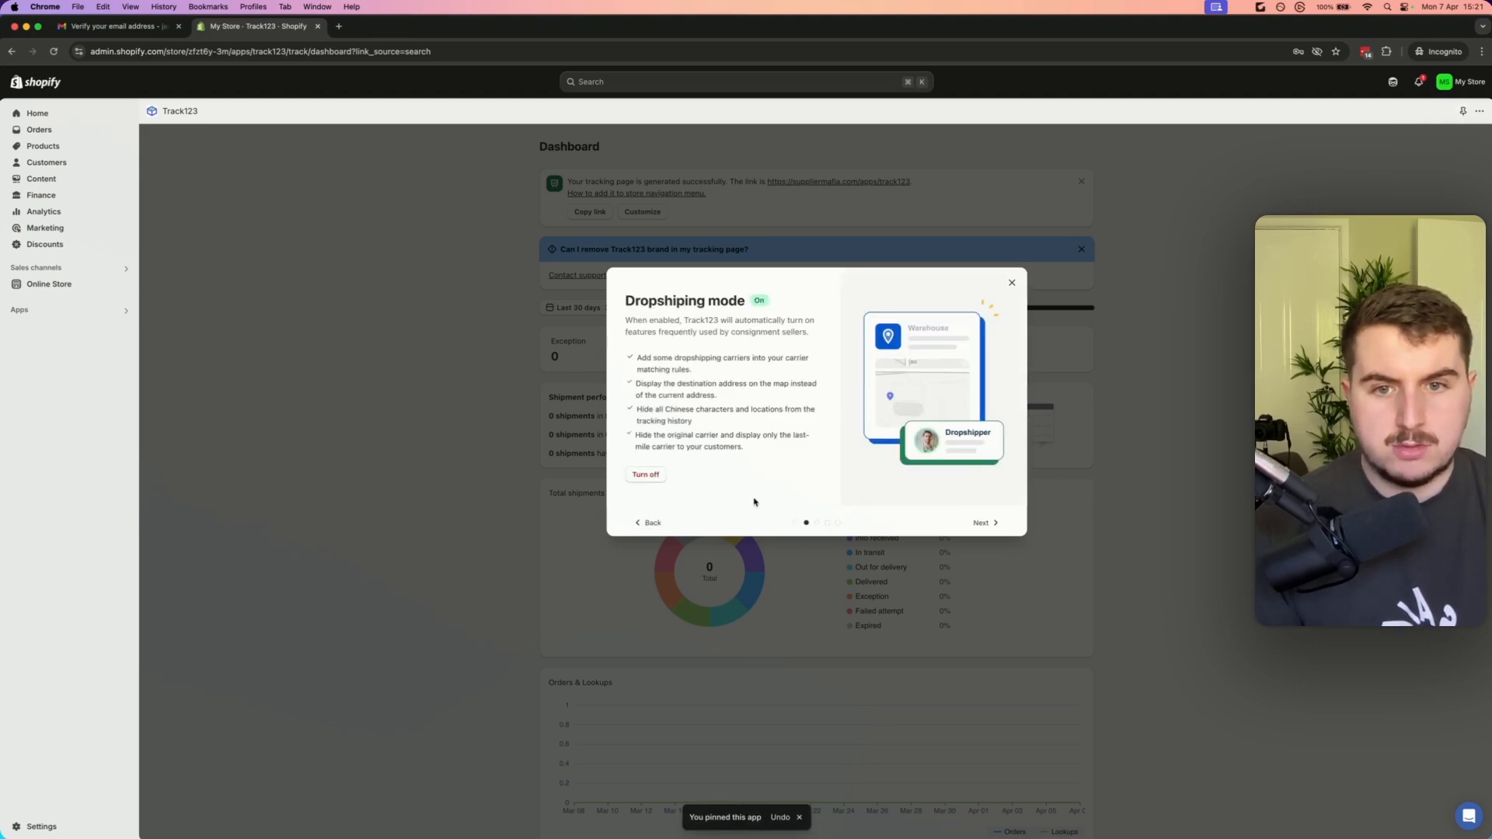
Advance through the remaining Track123 onboarding screens, keeping the Slightly rounded tracking page style
click(983, 522)
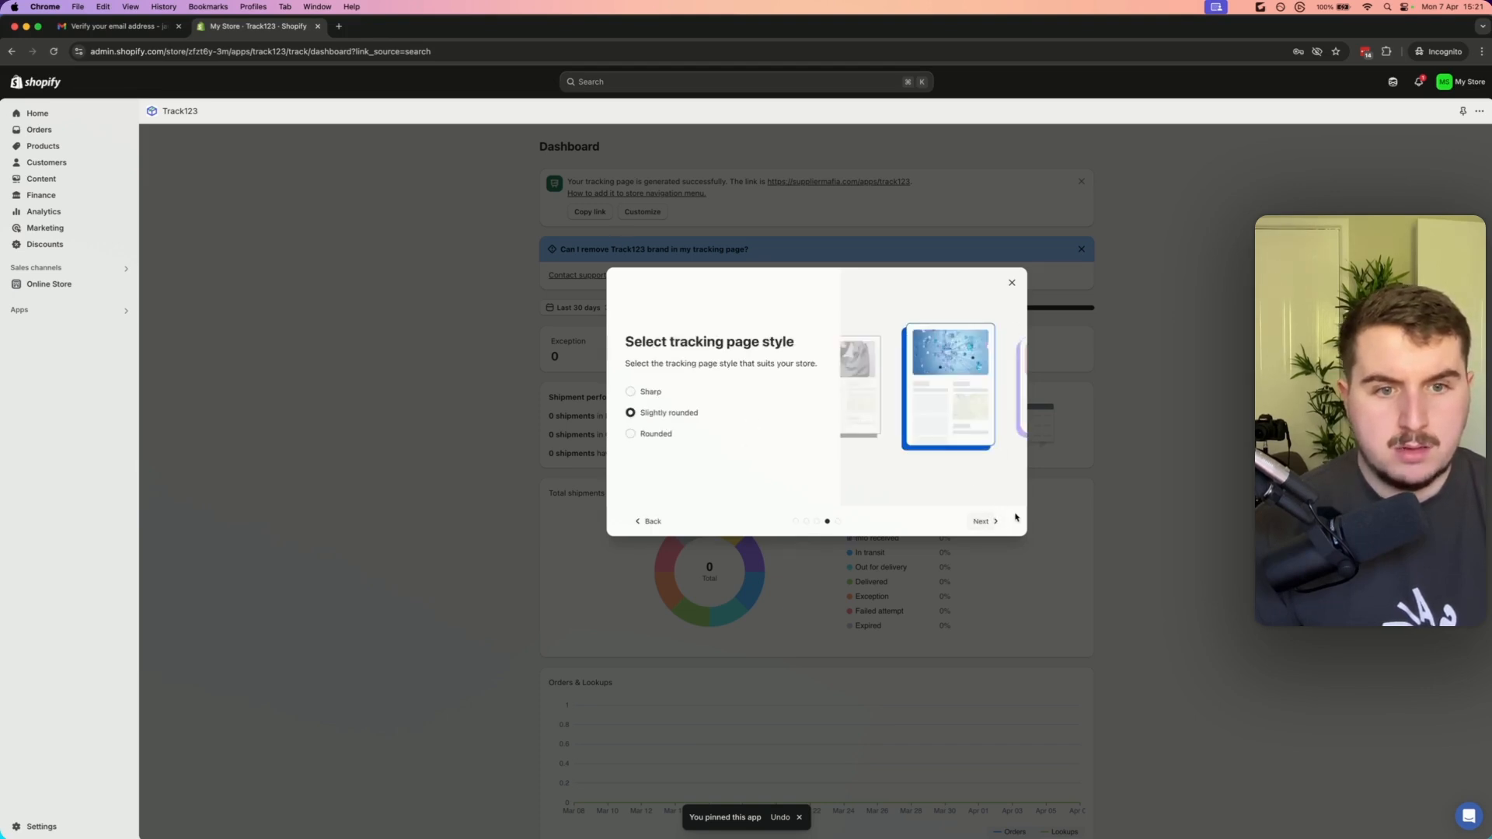
click(996, 522)
click(983, 522)
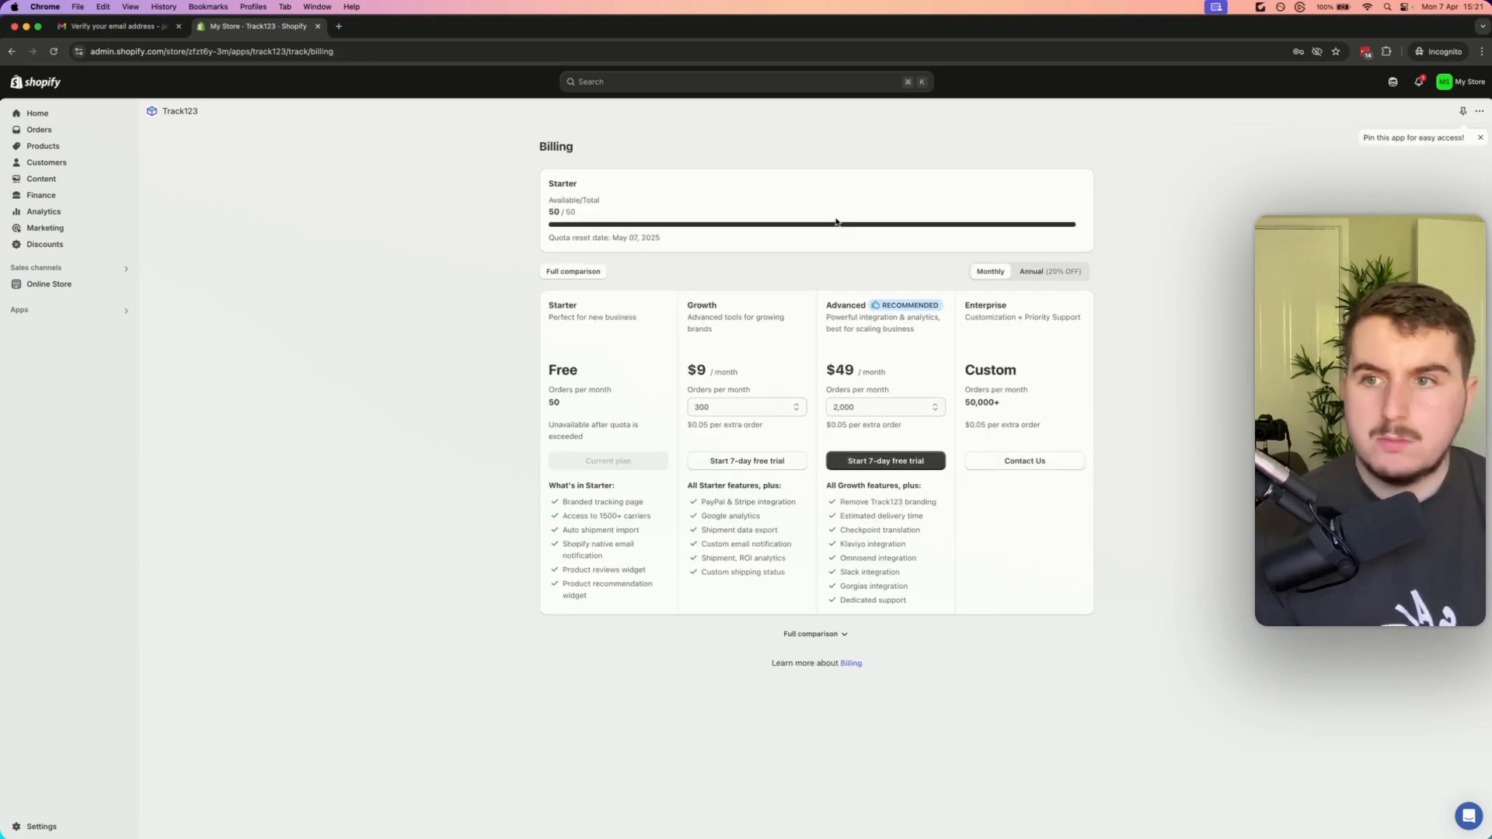
Reopen the Track123 dashboard and go to its Tracking page section
click(45, 314)
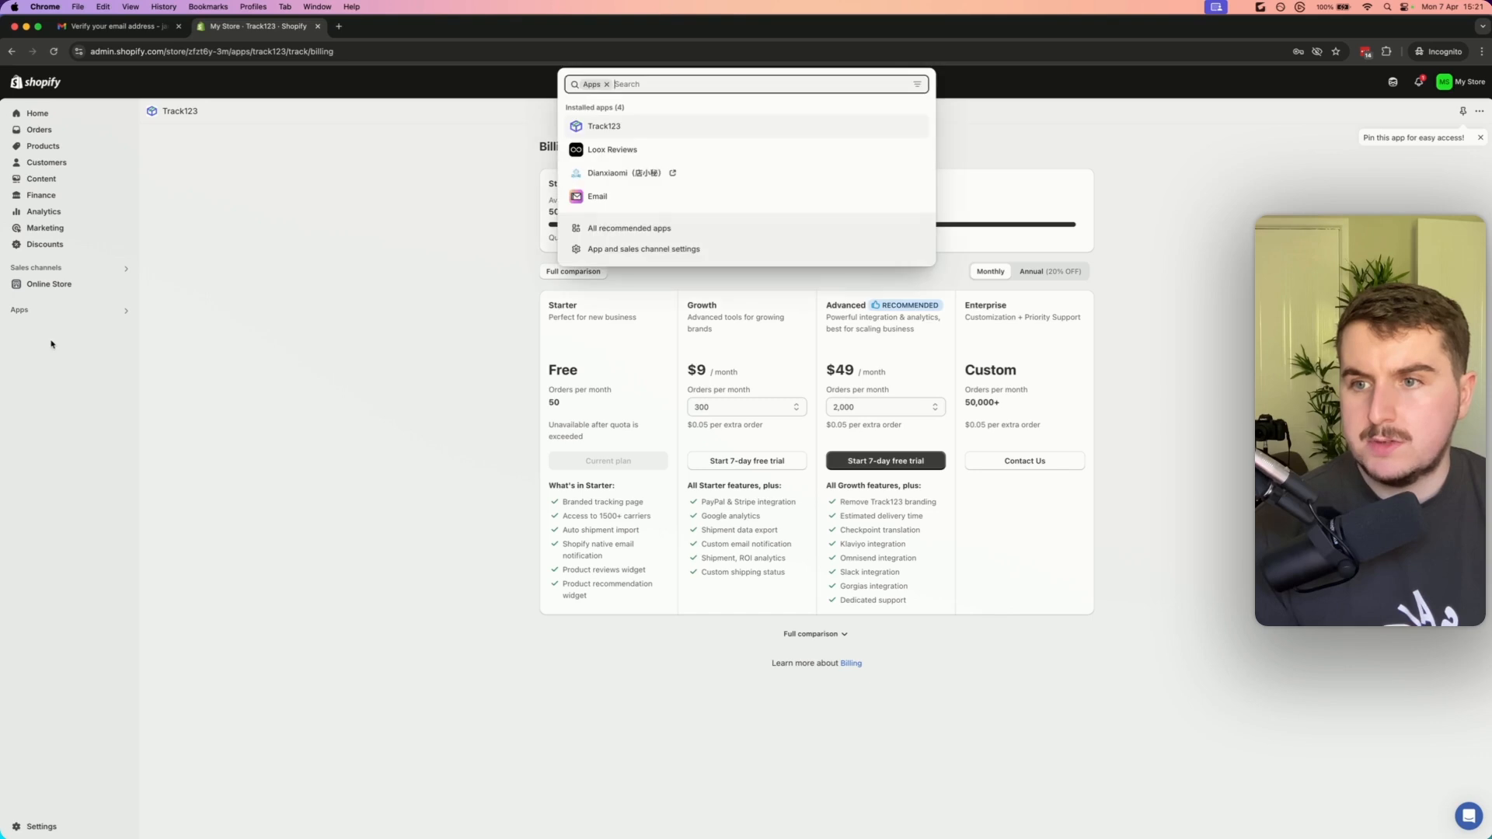
click(602, 130)
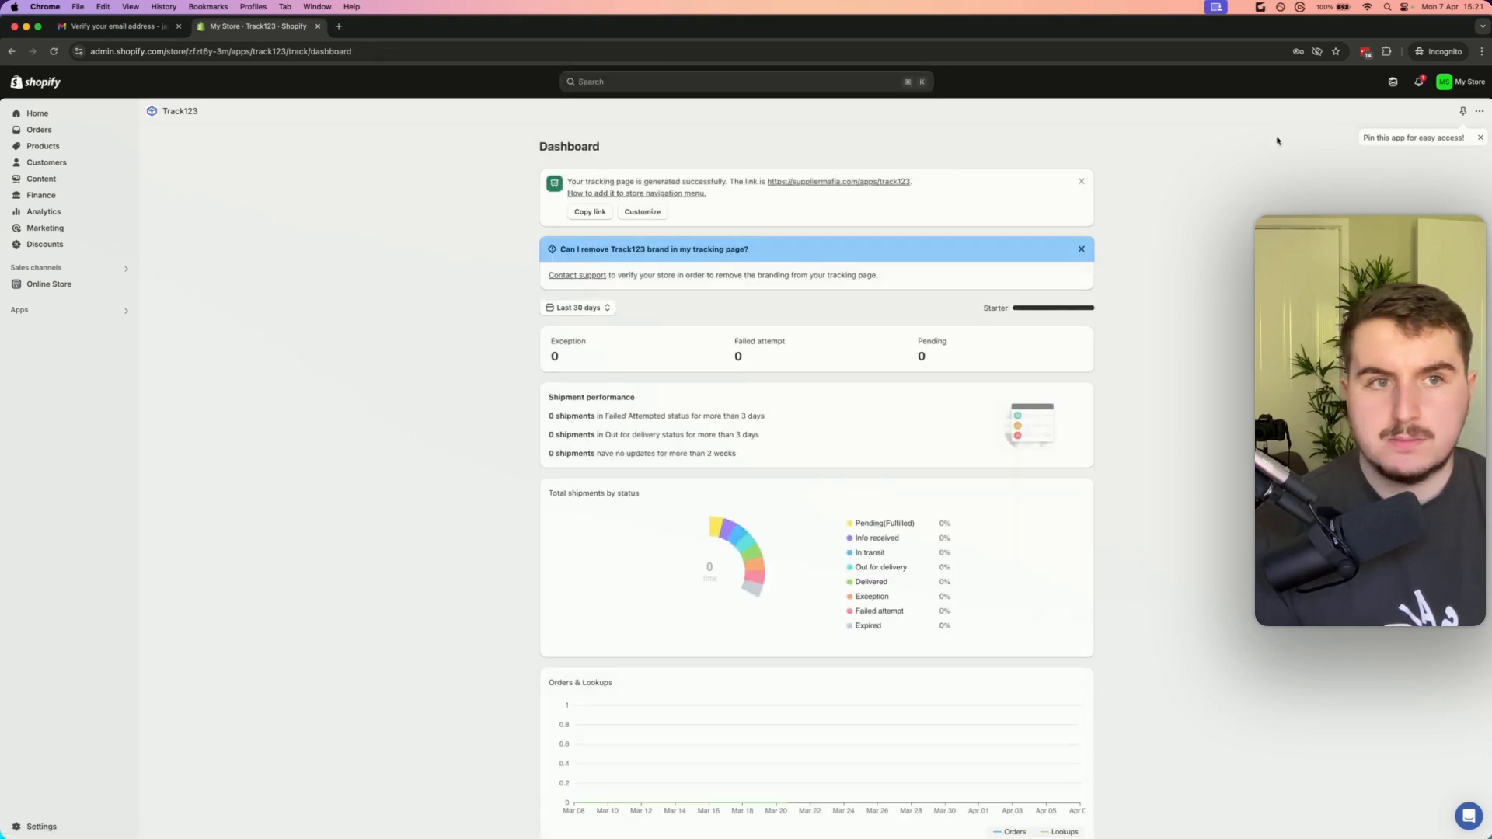
click(54, 51)
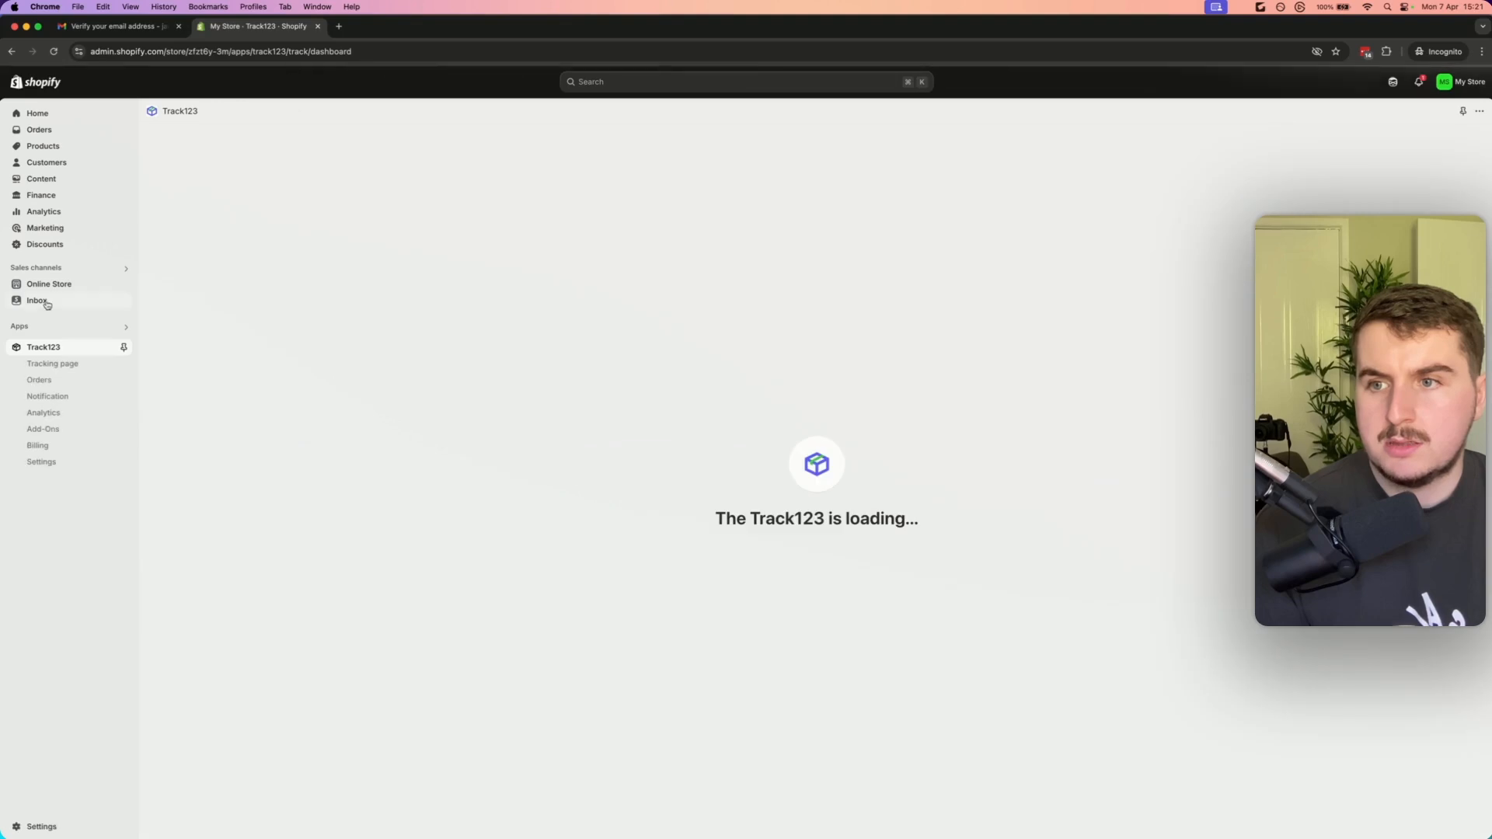
click(53, 364)
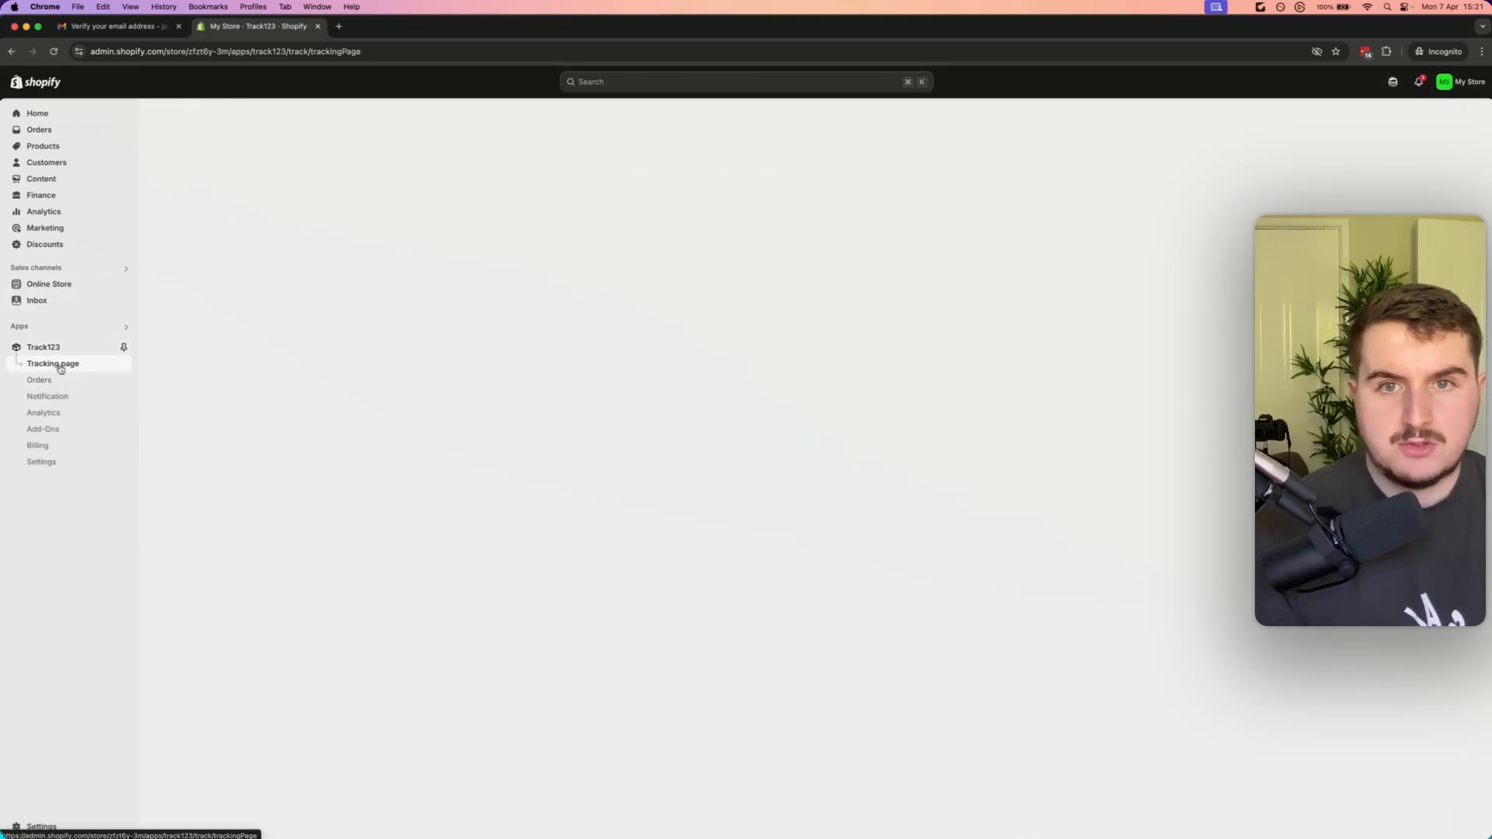
Remove the online store's password protection so the storefront is open to everyone
click(1058, 147)
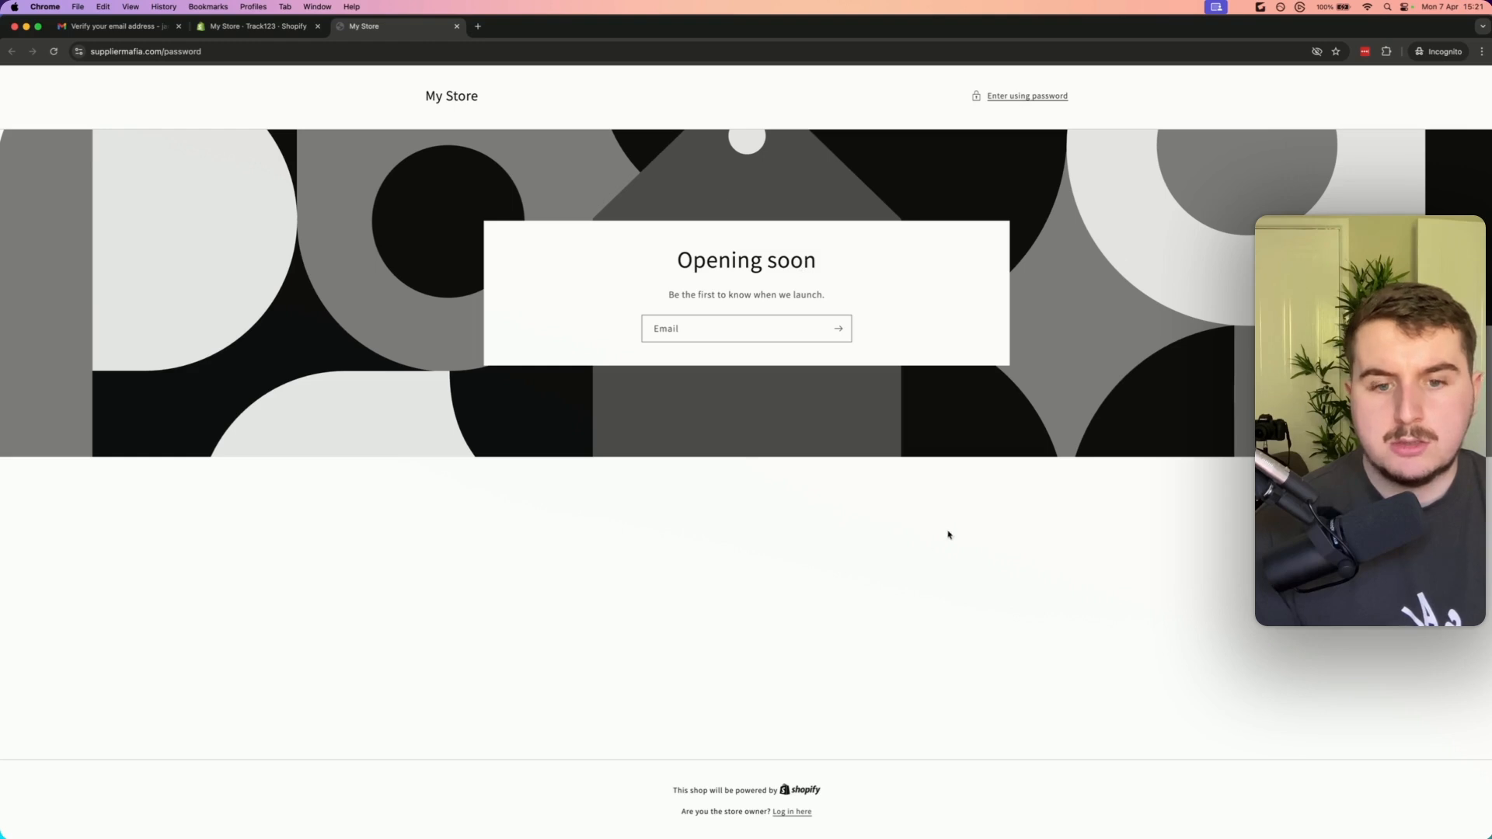
click(457, 27)
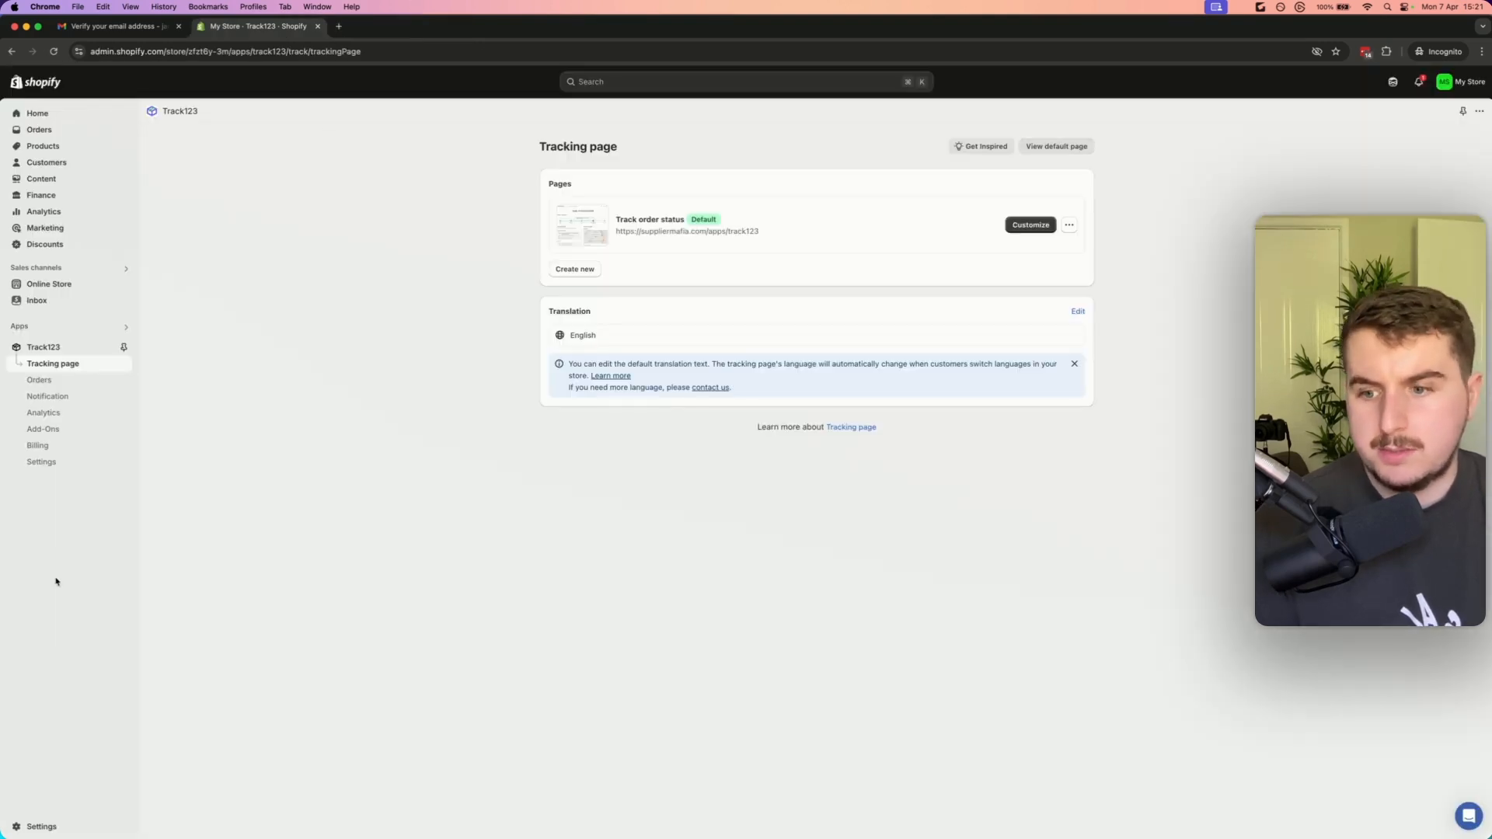
click(40, 826)
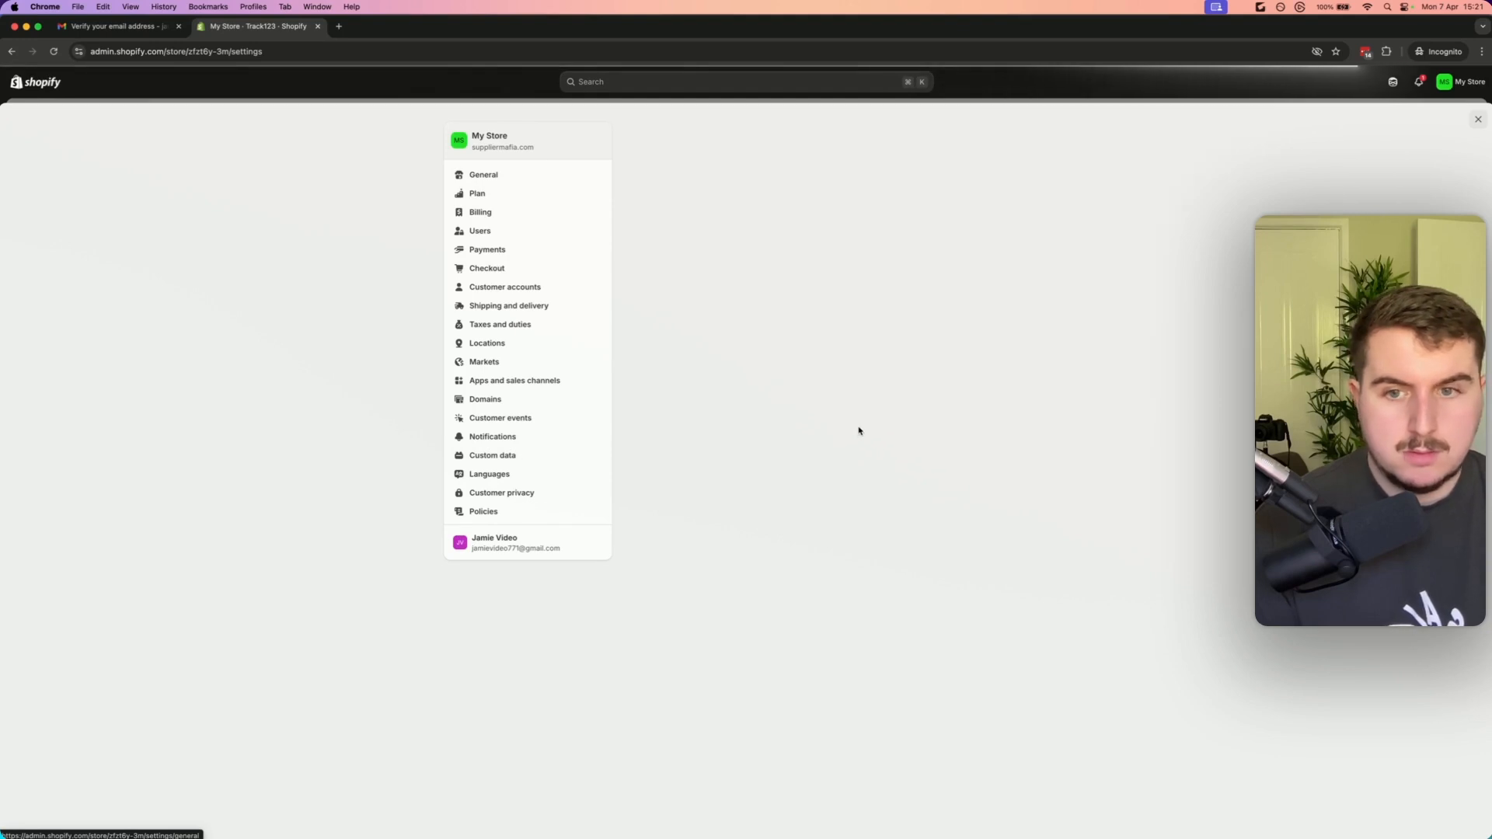
scroll(863, 429, down, 5)
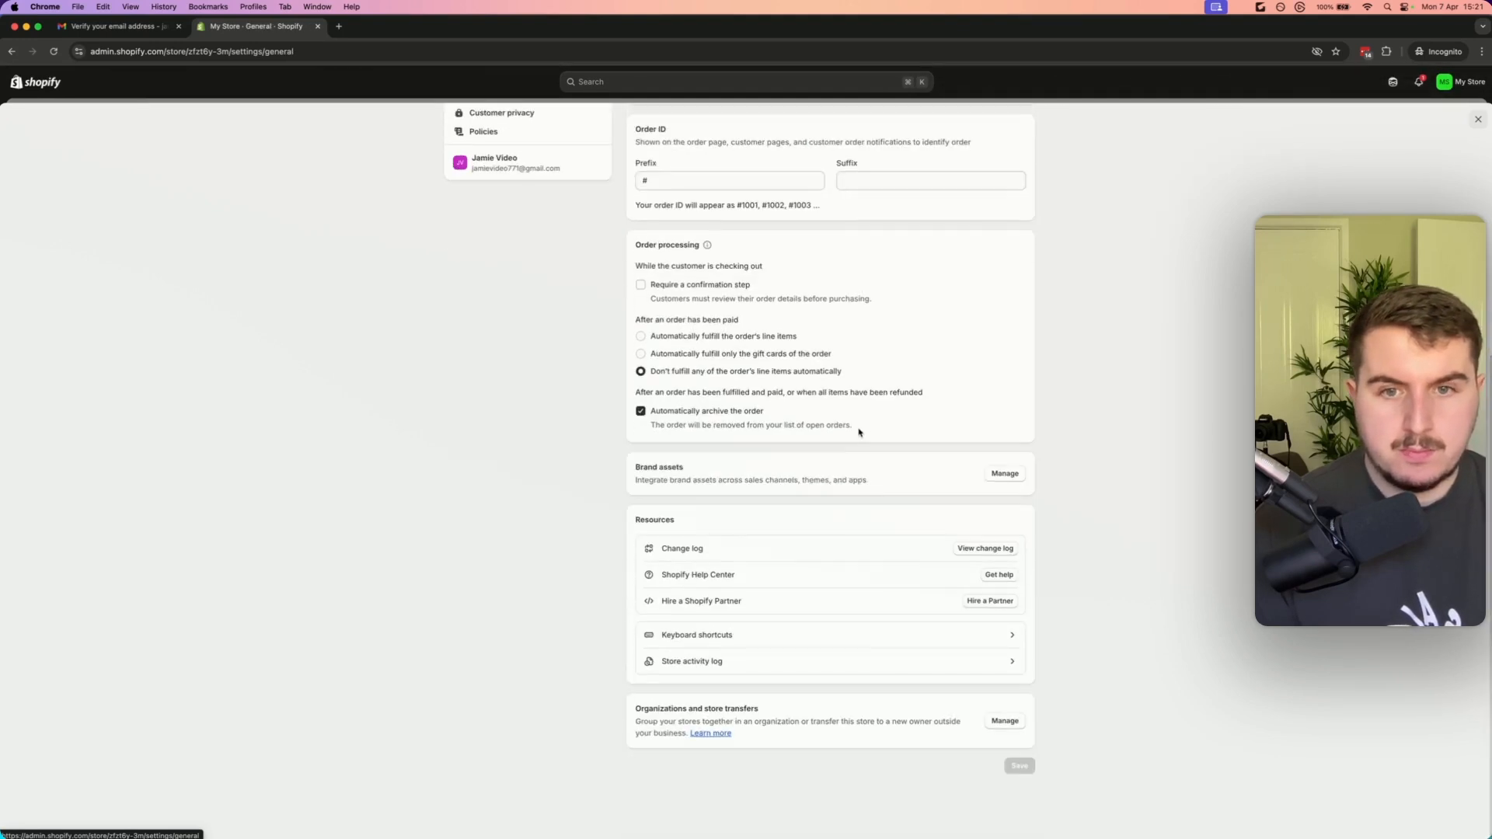
scroll(860, 430, up, 5)
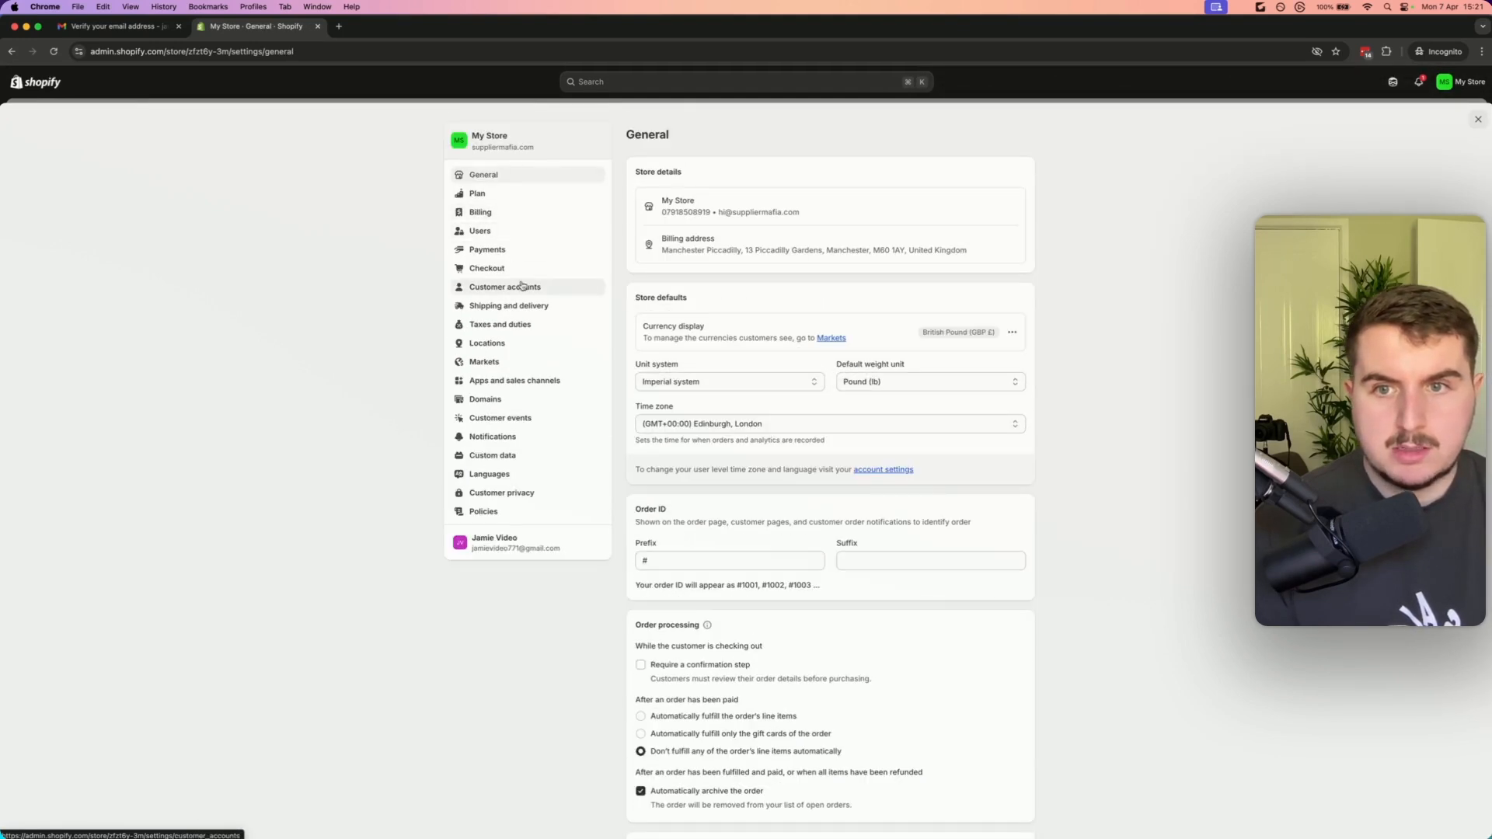
click(1477, 118)
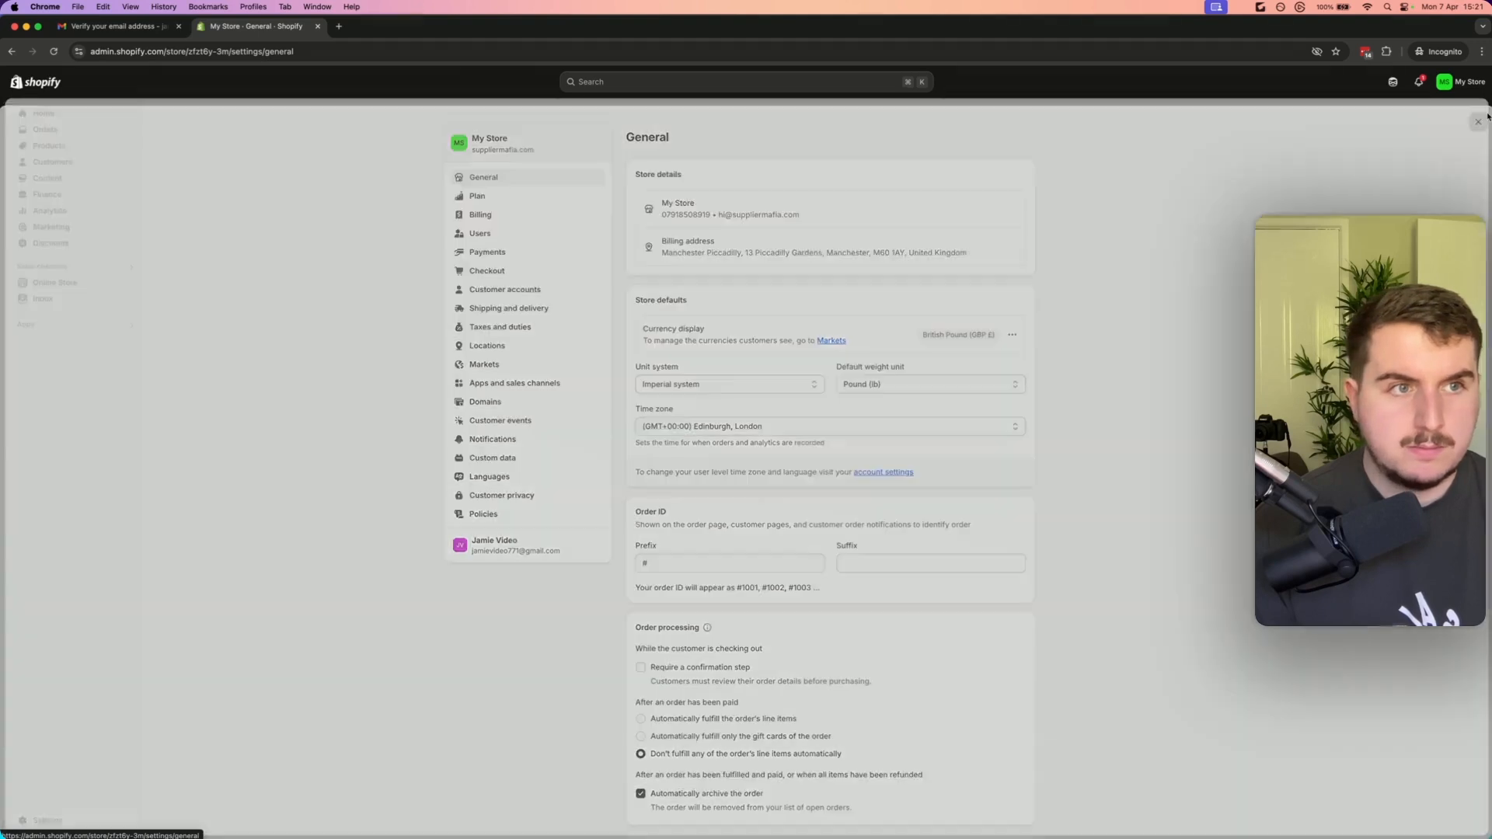
click(54, 285)
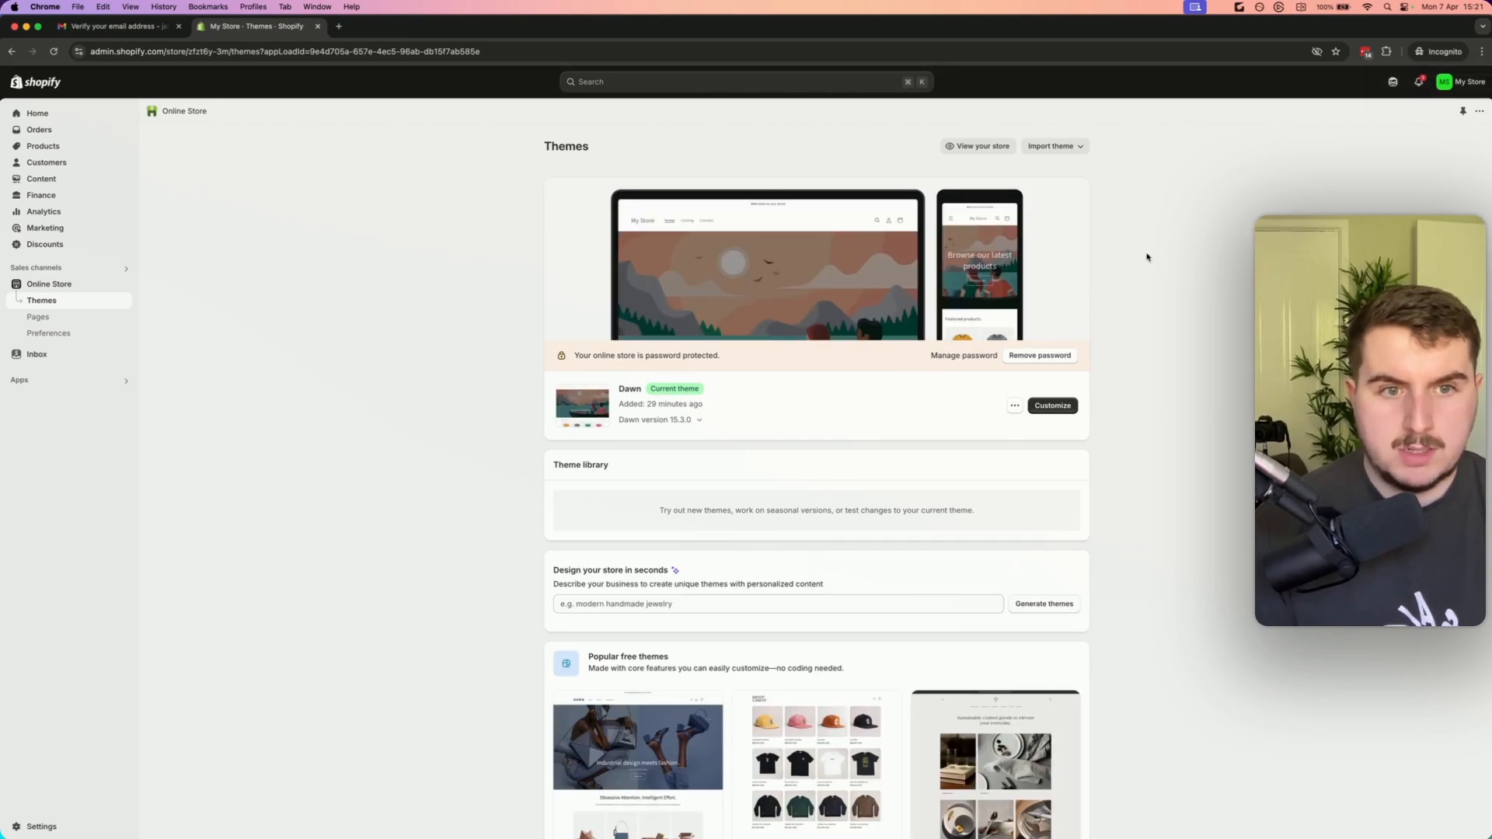
click(1033, 357)
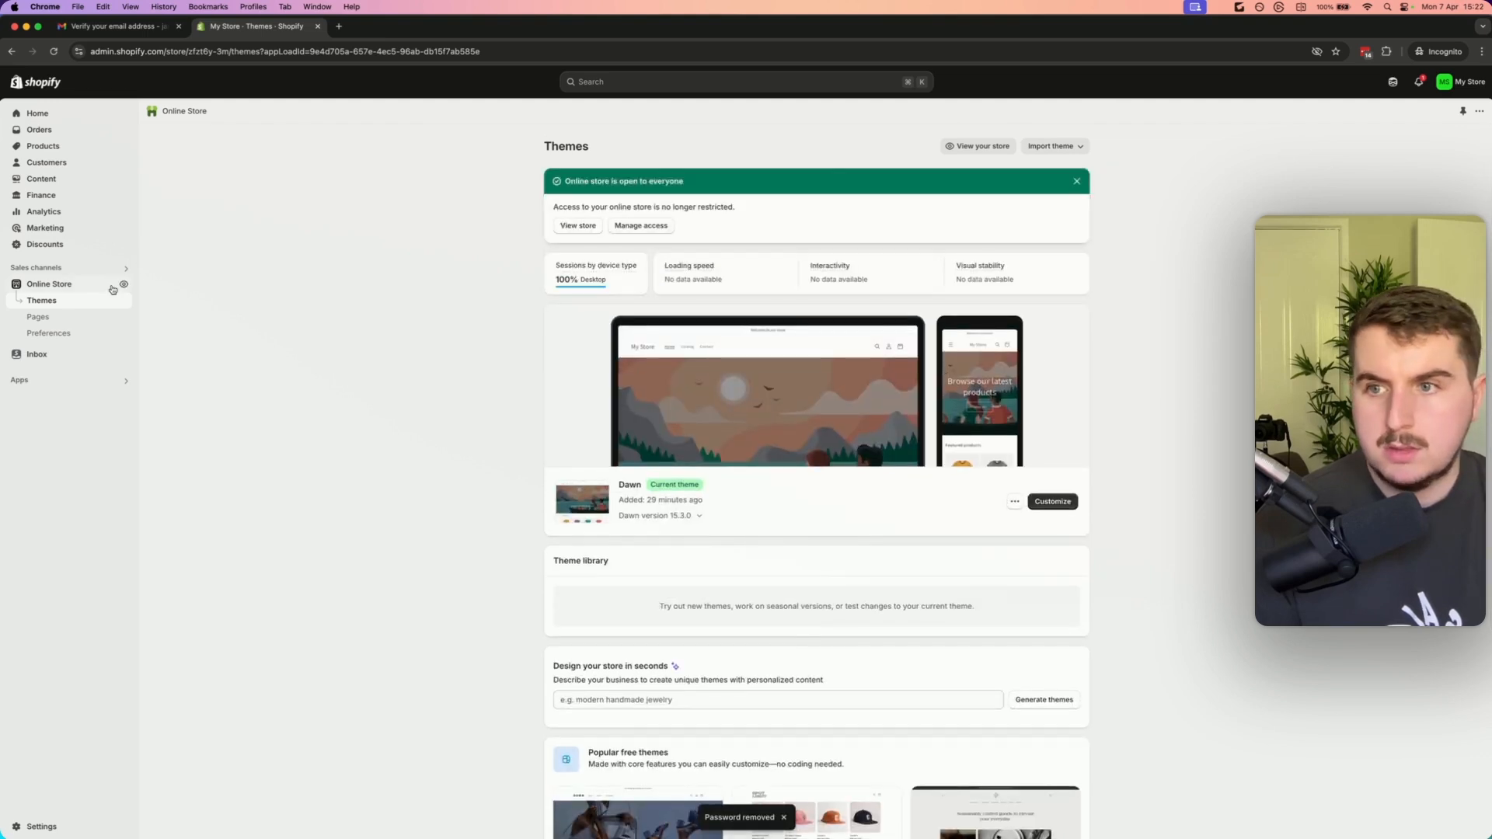
Open the Track123 dashboard and preview the live tracking page link in a new tab
click(50, 383)
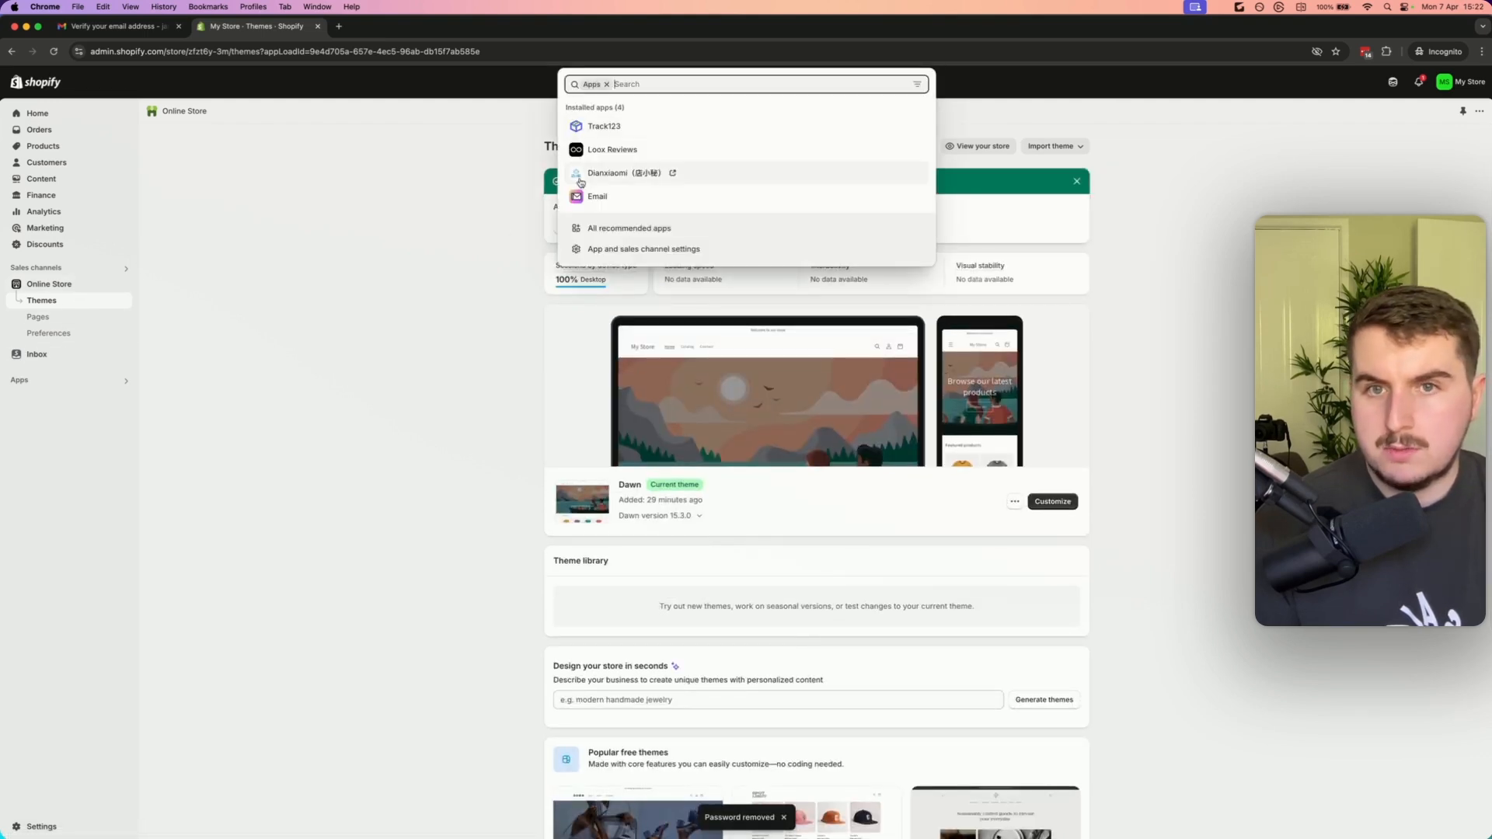
click(605, 127)
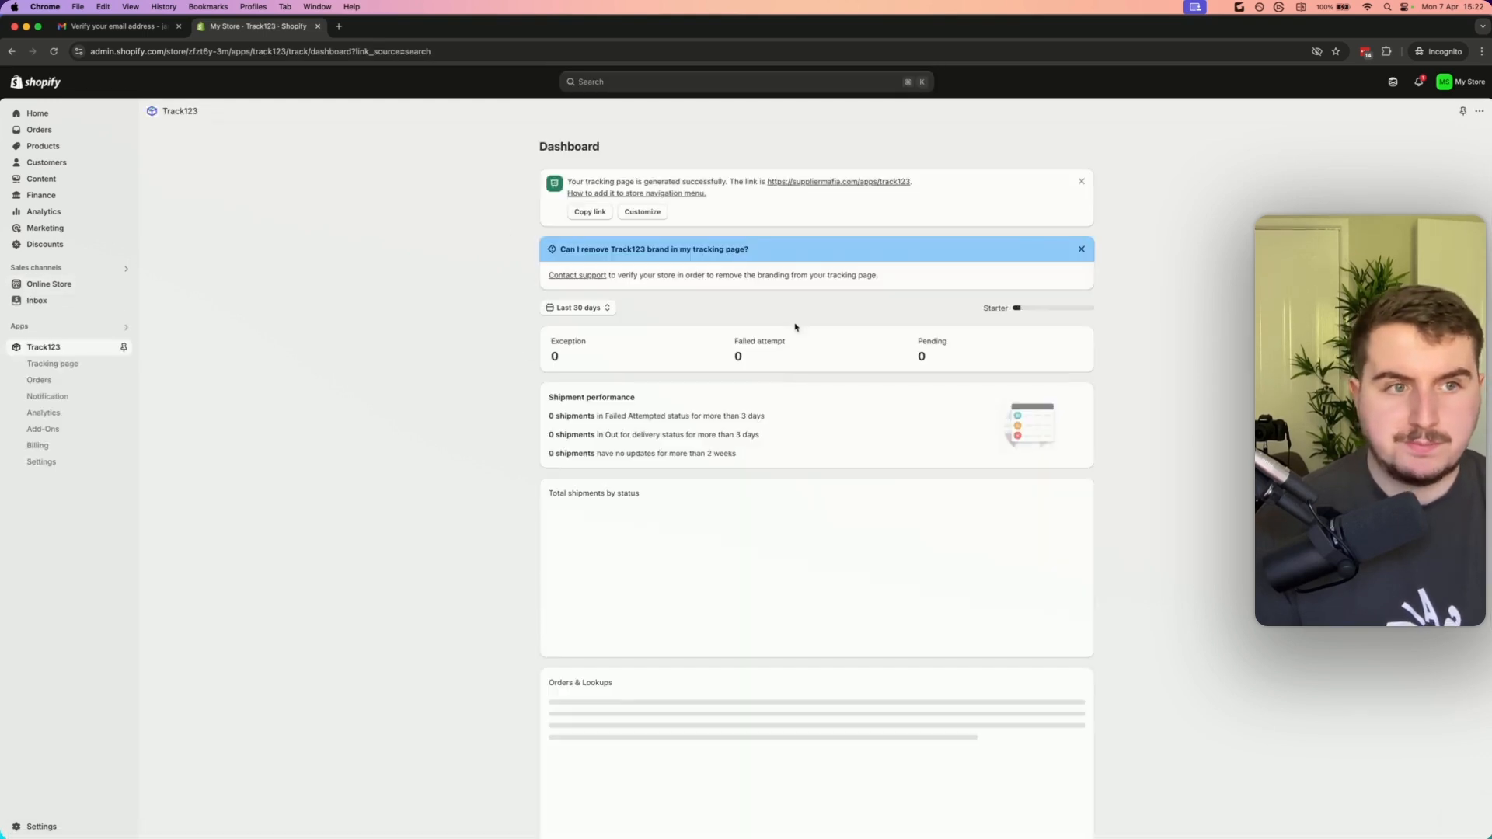
click(864, 190)
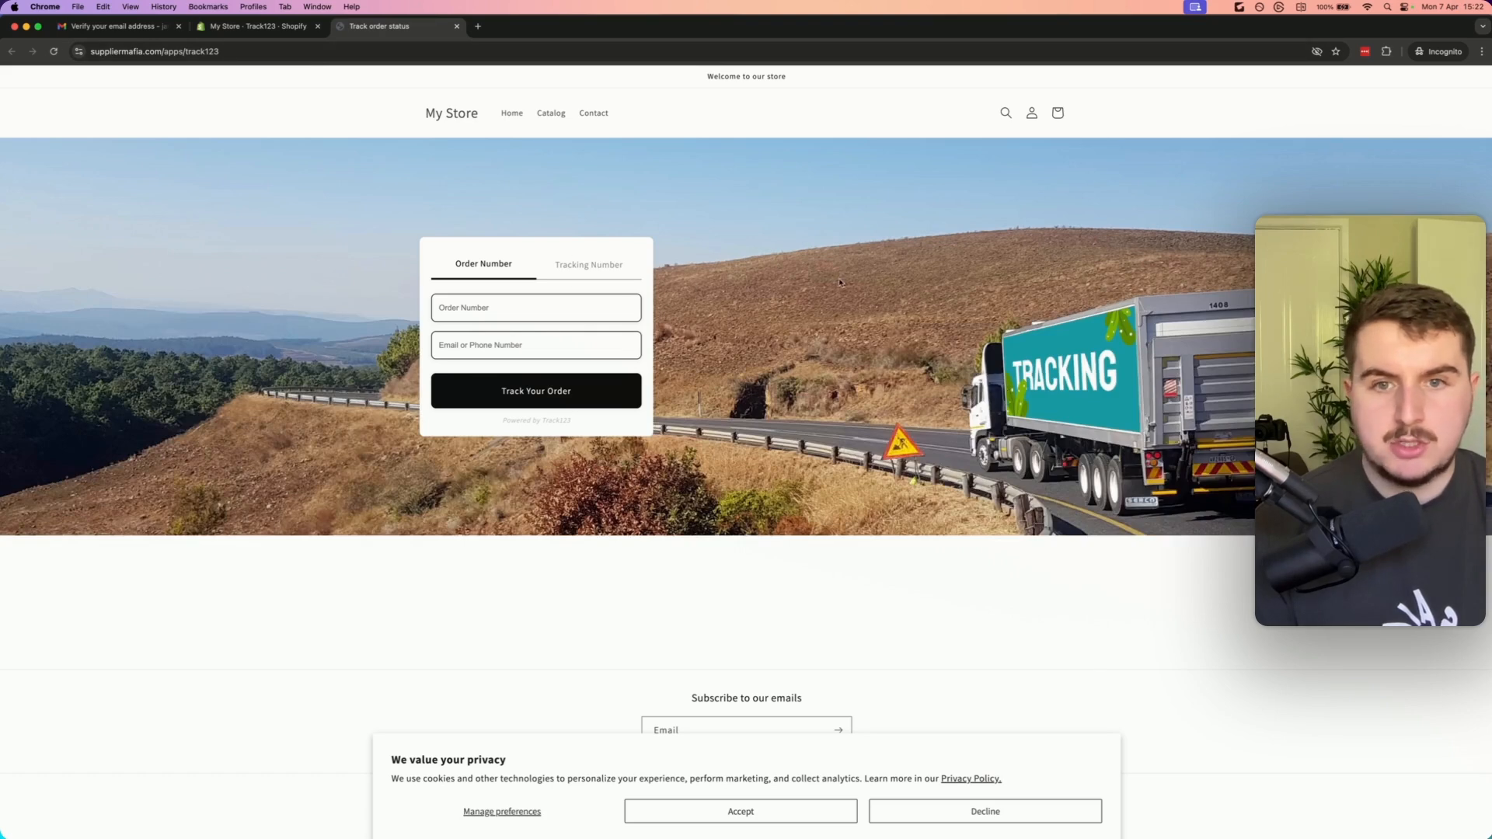
click(248, 31)
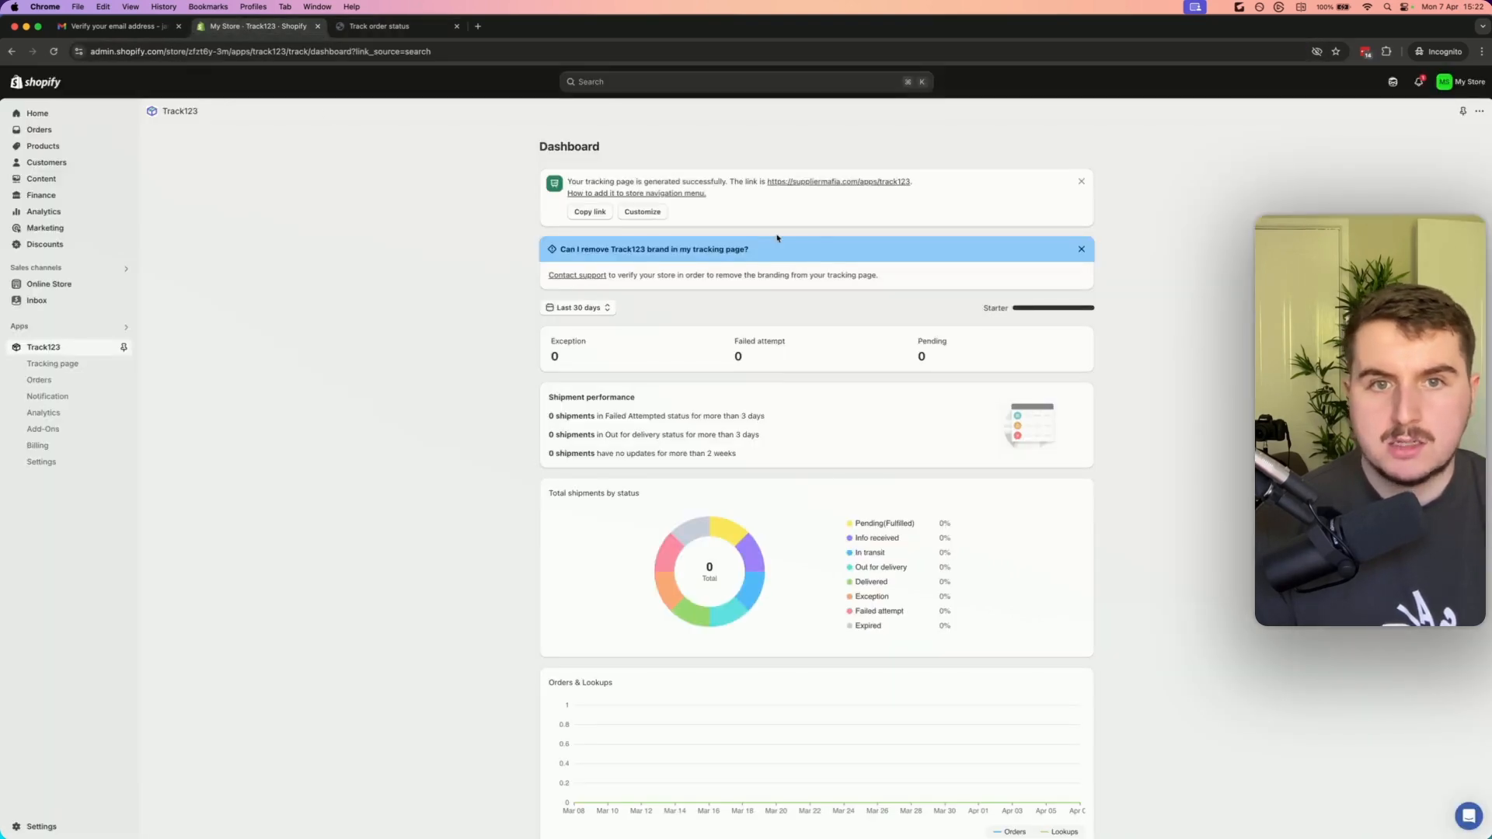
Review the Track order status page's customization options, then return to the Track123 dashboard
click(61, 364)
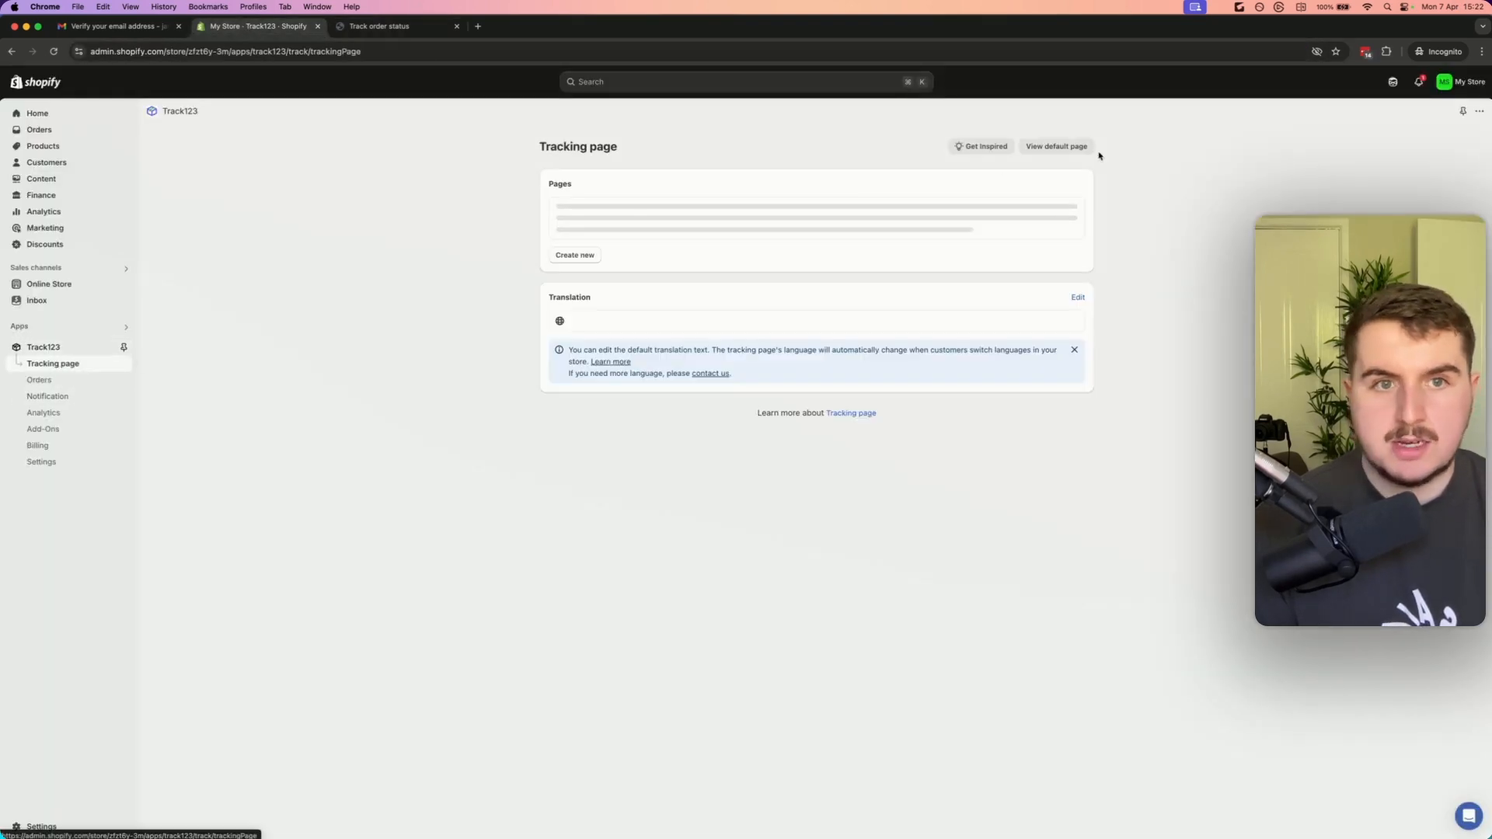
click(1030, 226)
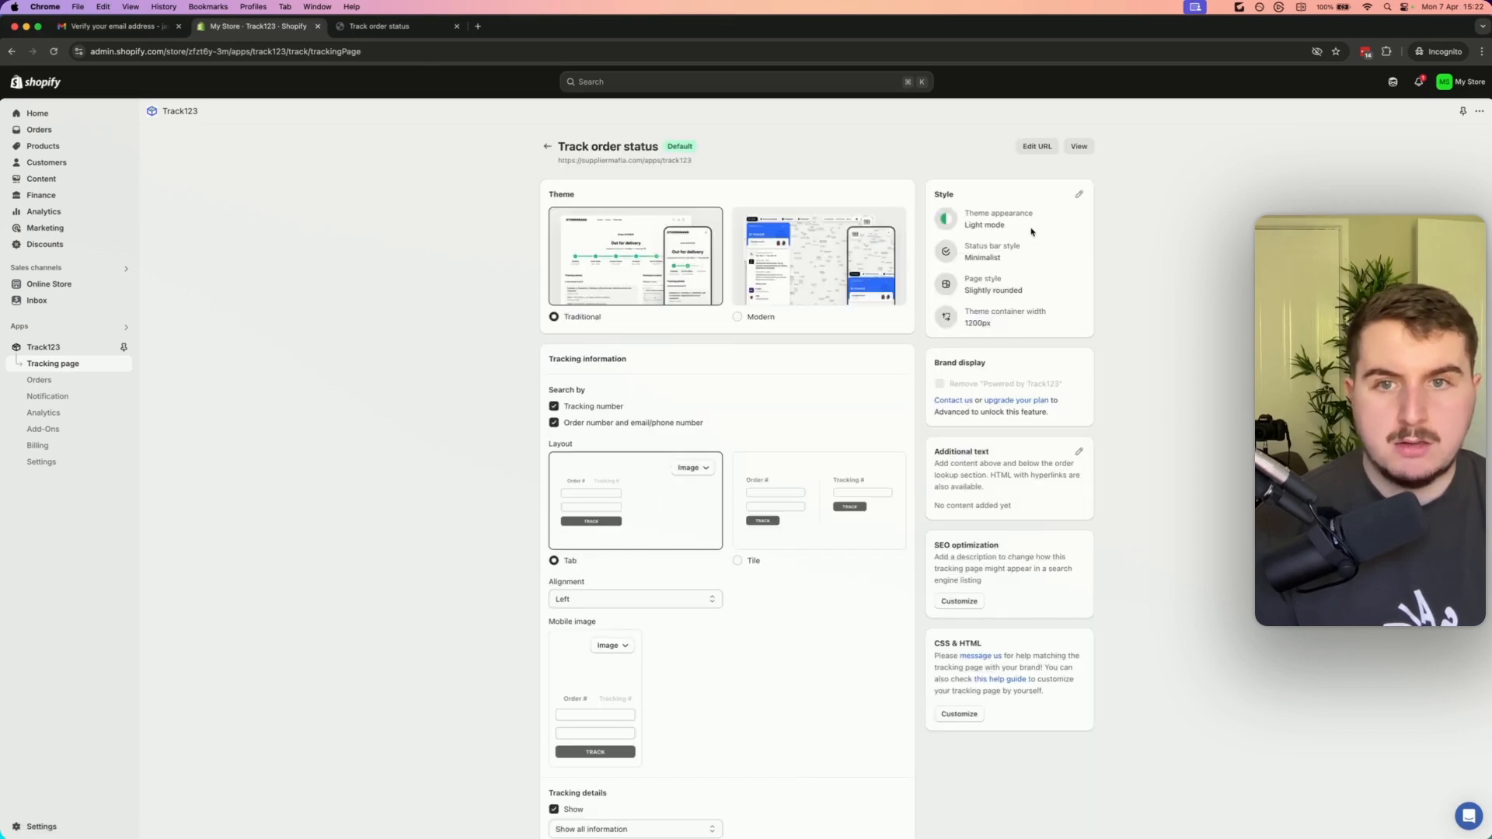
scroll(793, 330, down, 3)
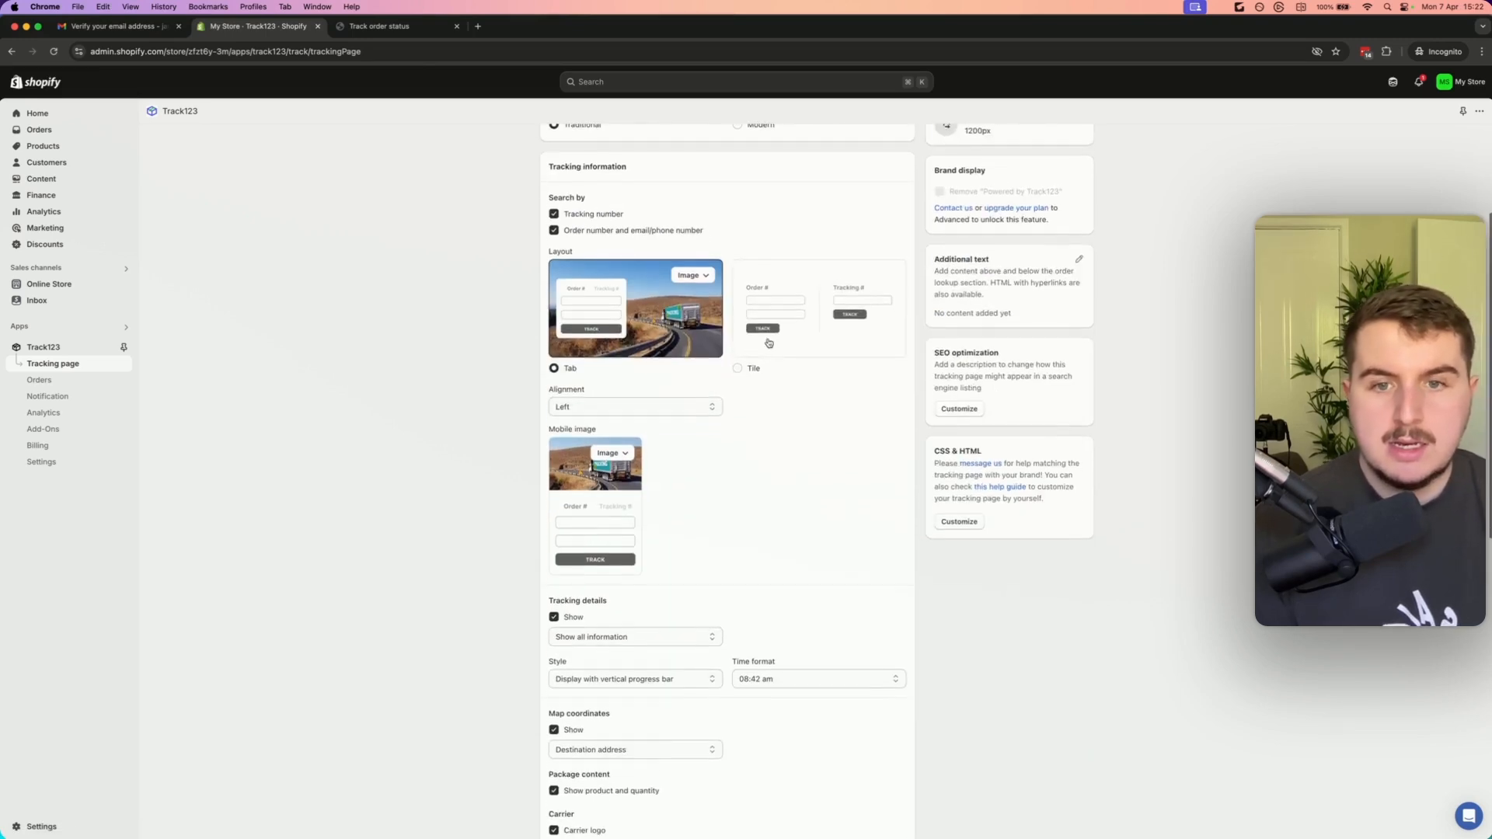
scroll(797, 337, up, 3)
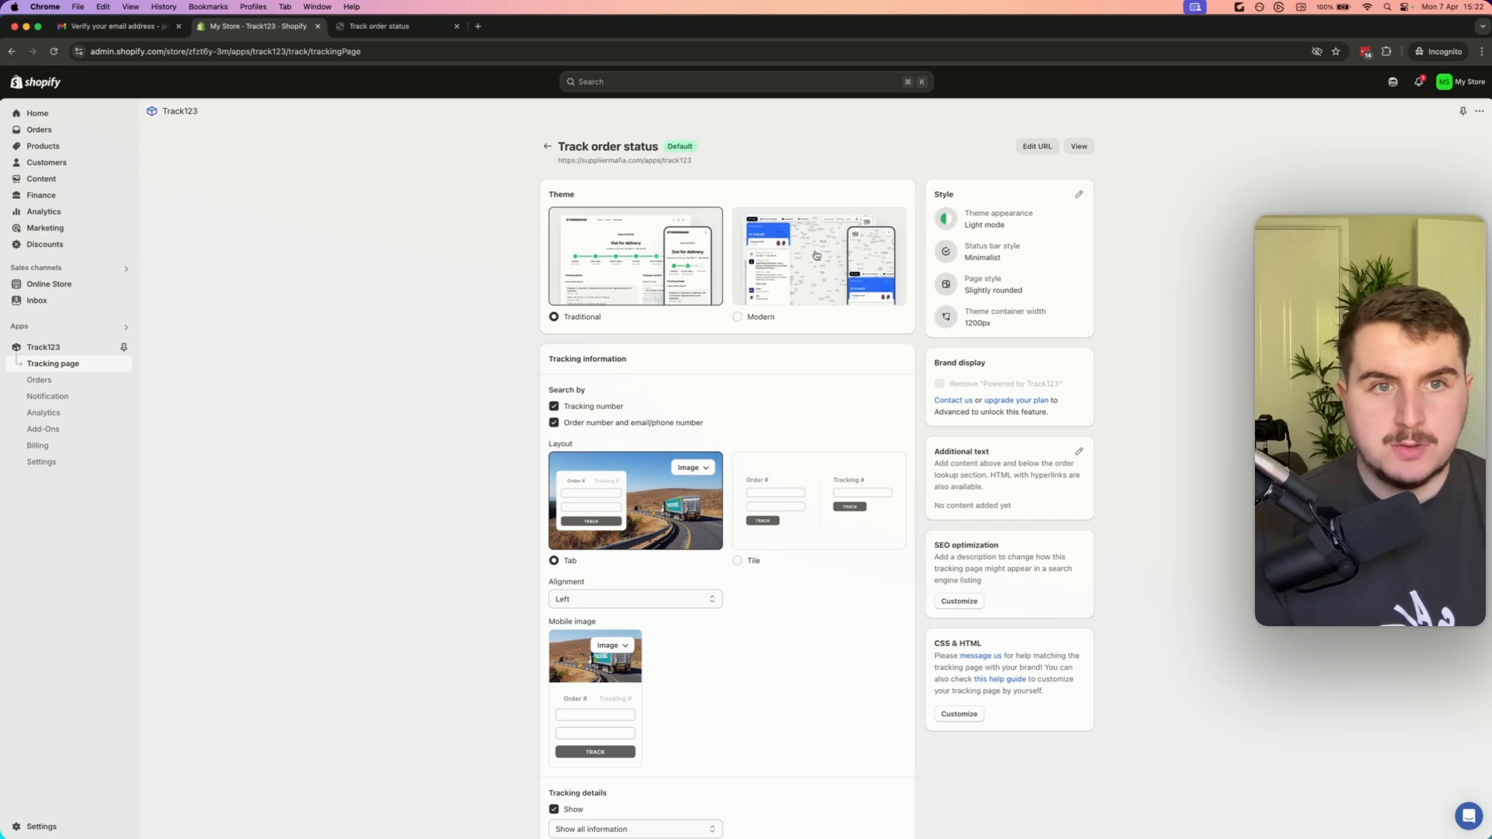
click(48, 347)
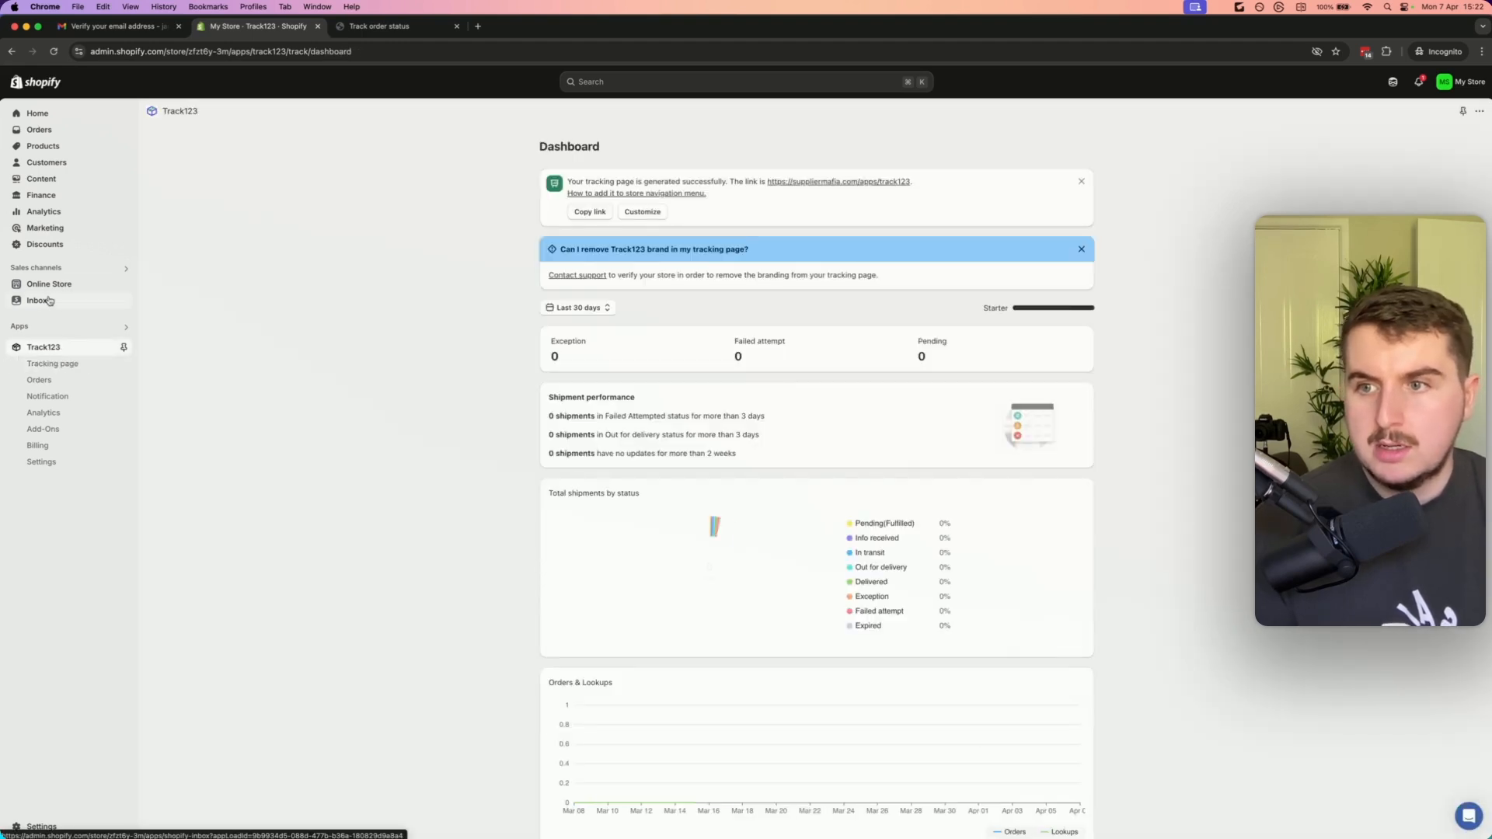
Turn on the Inbox online store chat and set its label to Need help?
click(48, 301)
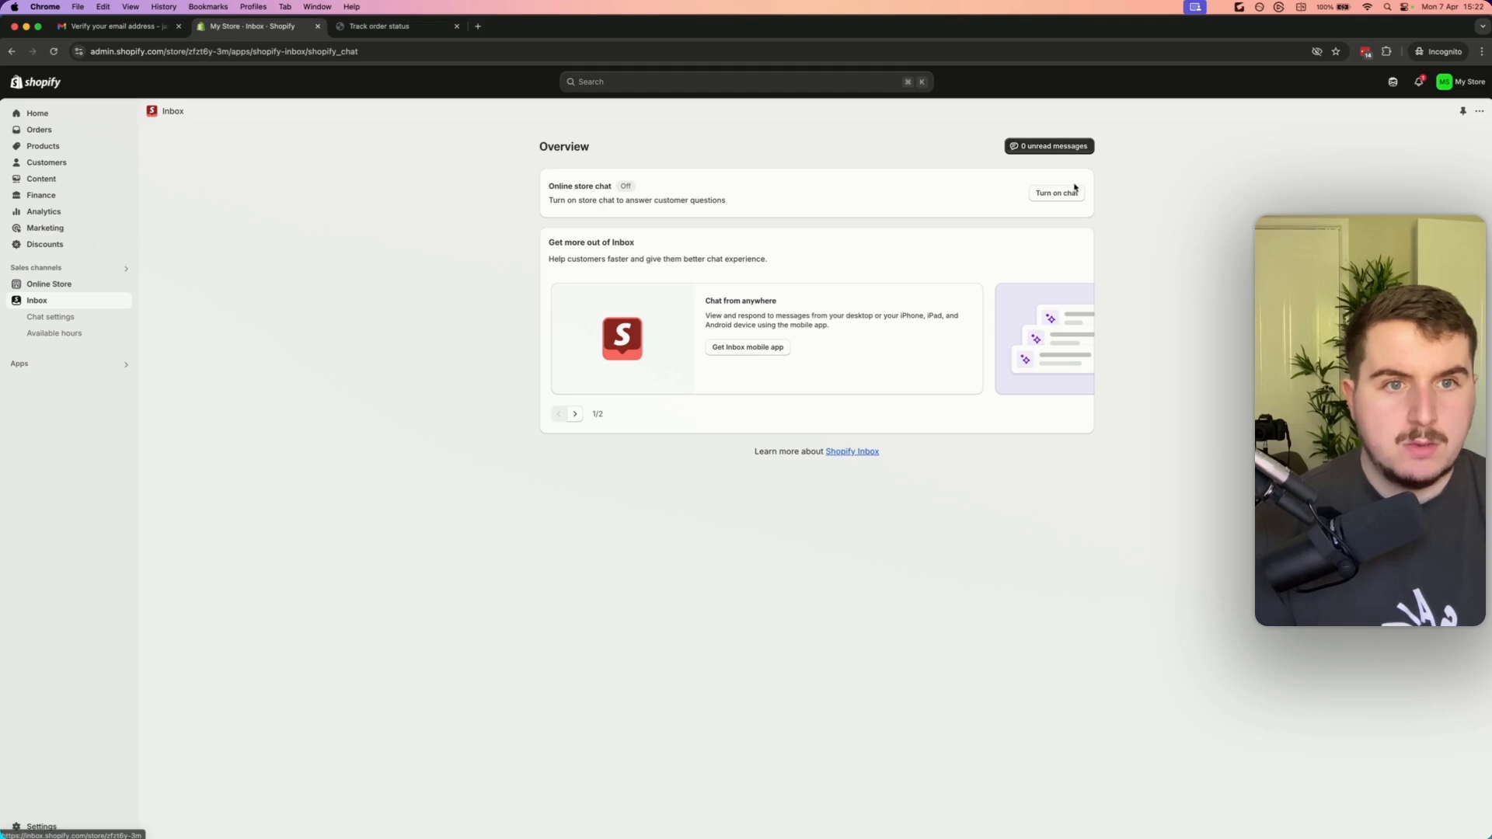
click(1075, 190)
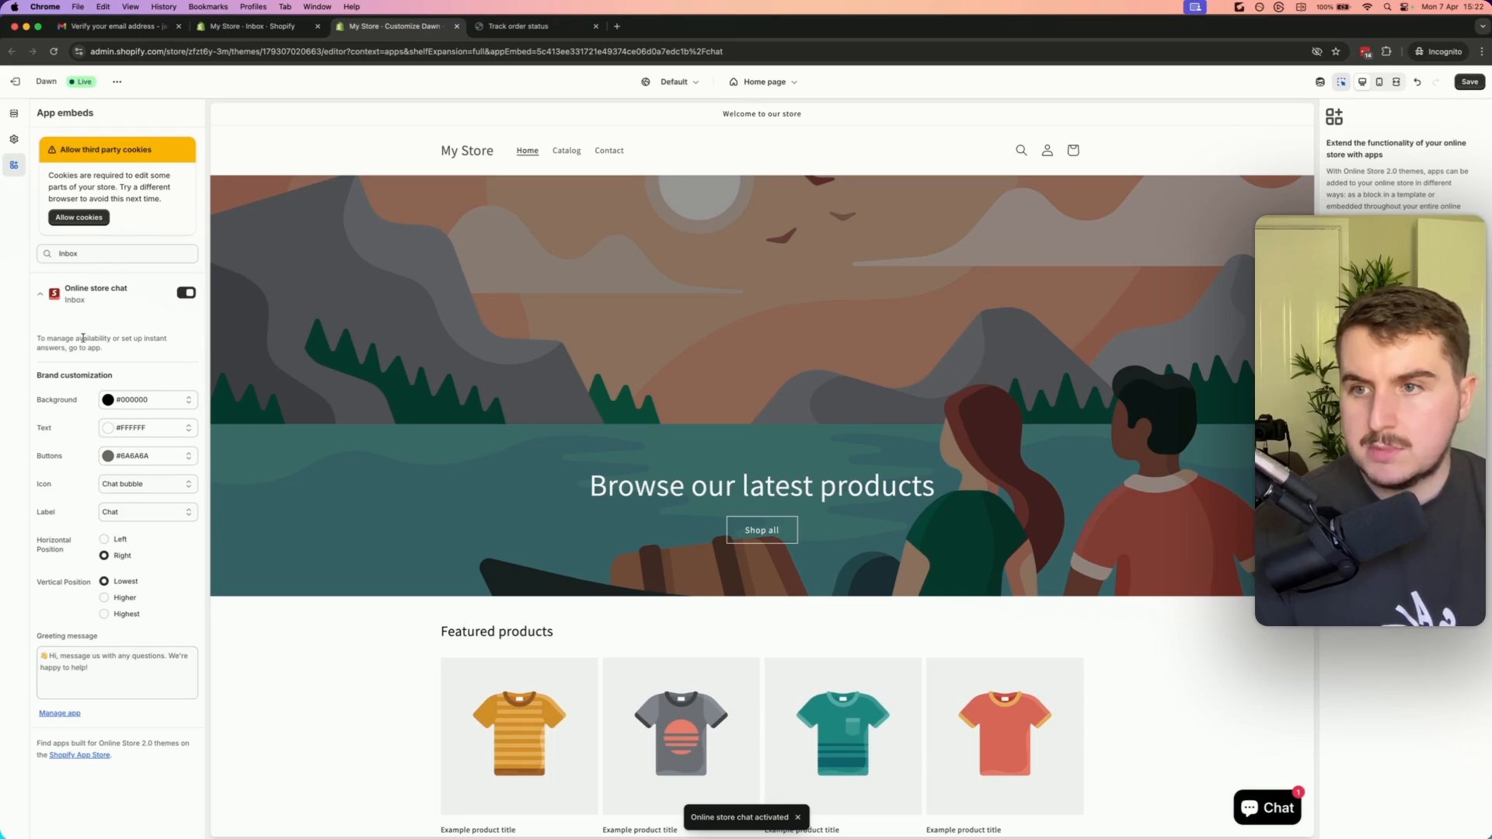
click(138, 512)
click(140, 607)
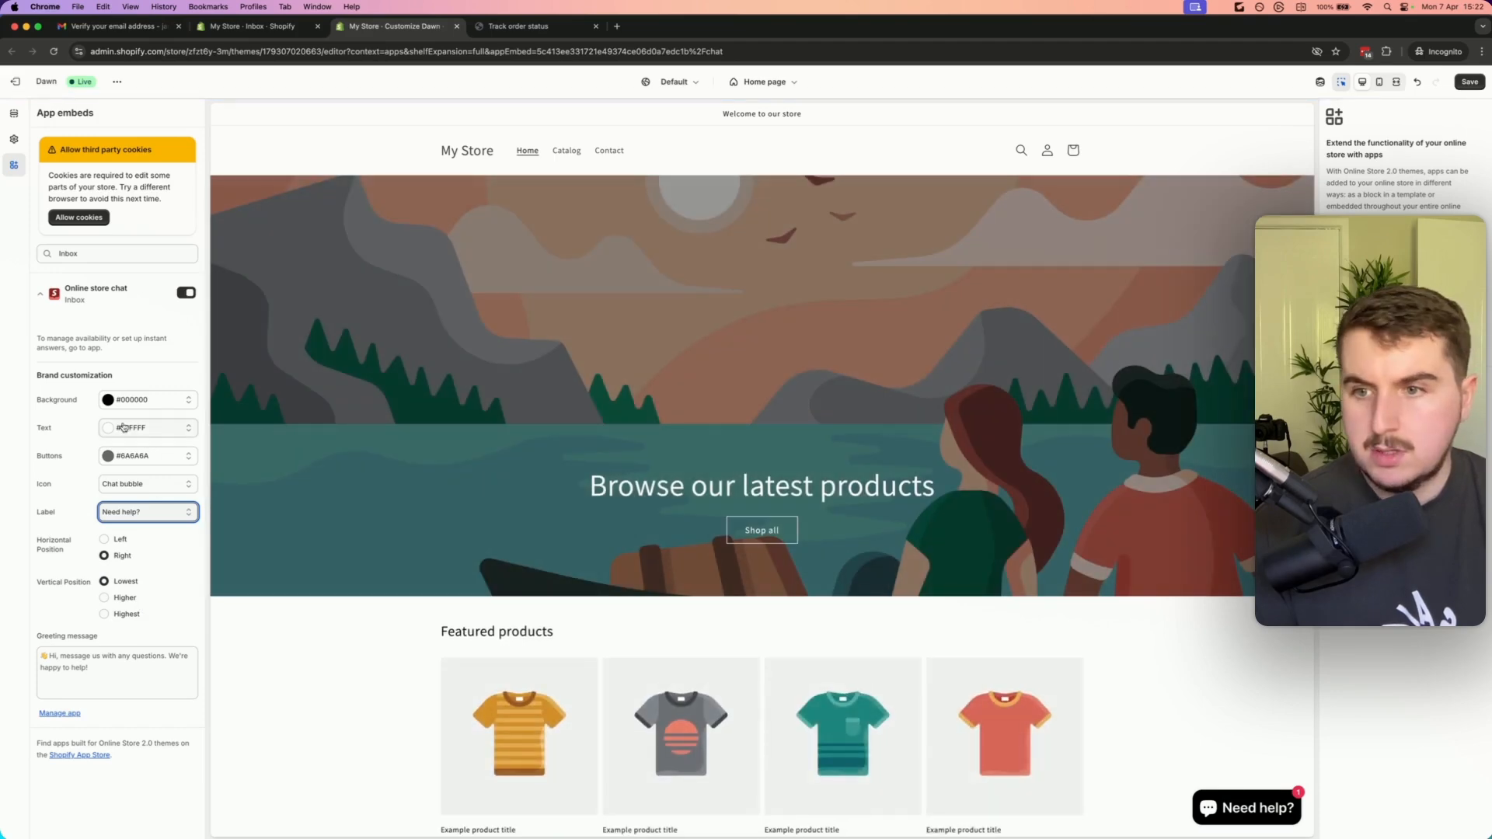
Set the chat background colour to #F43838 and its horizontal position to Left, keeping vertical position Lowest
click(108, 400)
drag(152, 279, 176, 211)
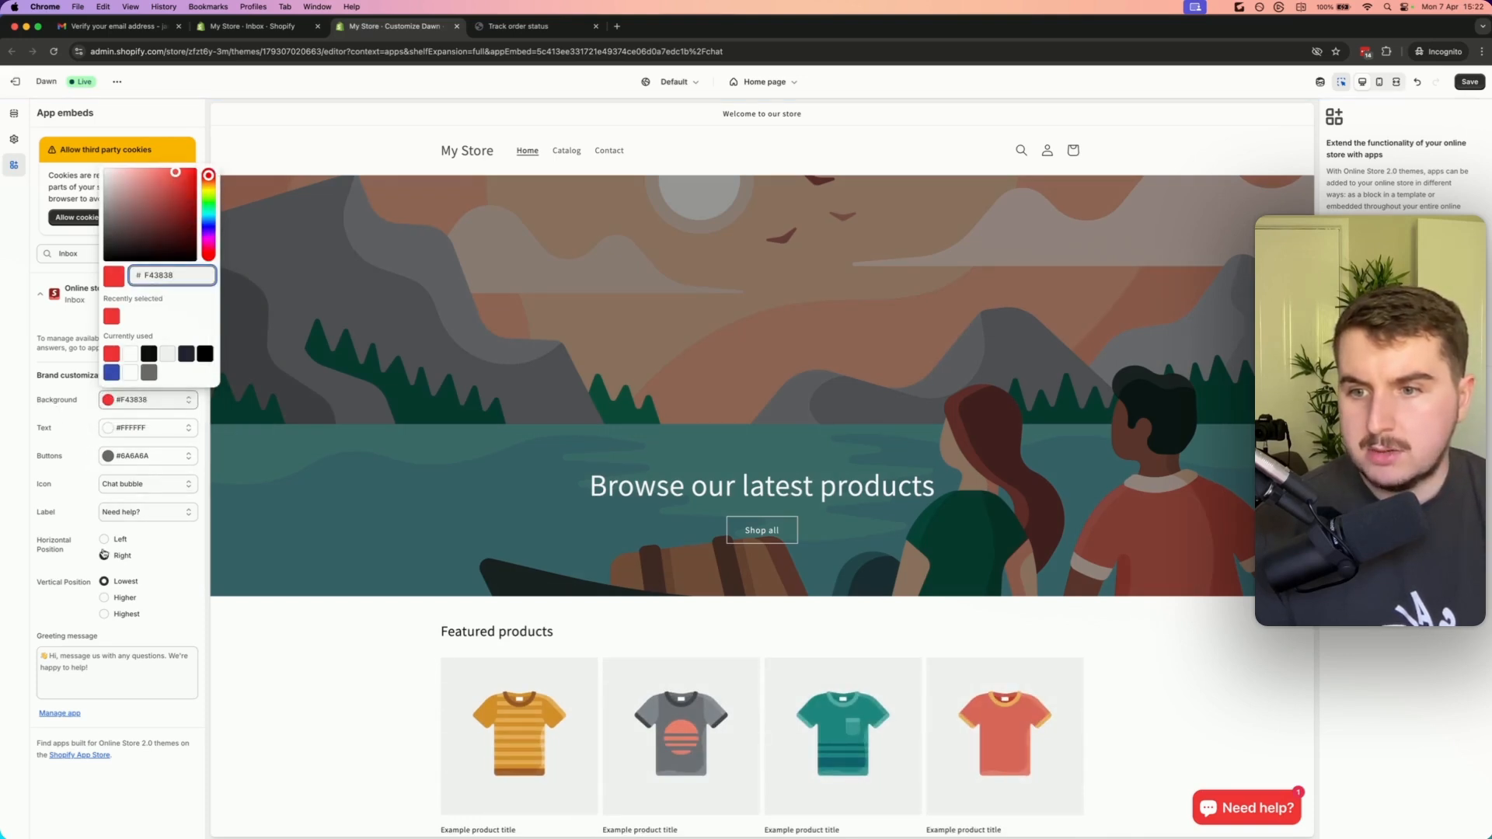
click(116, 599)
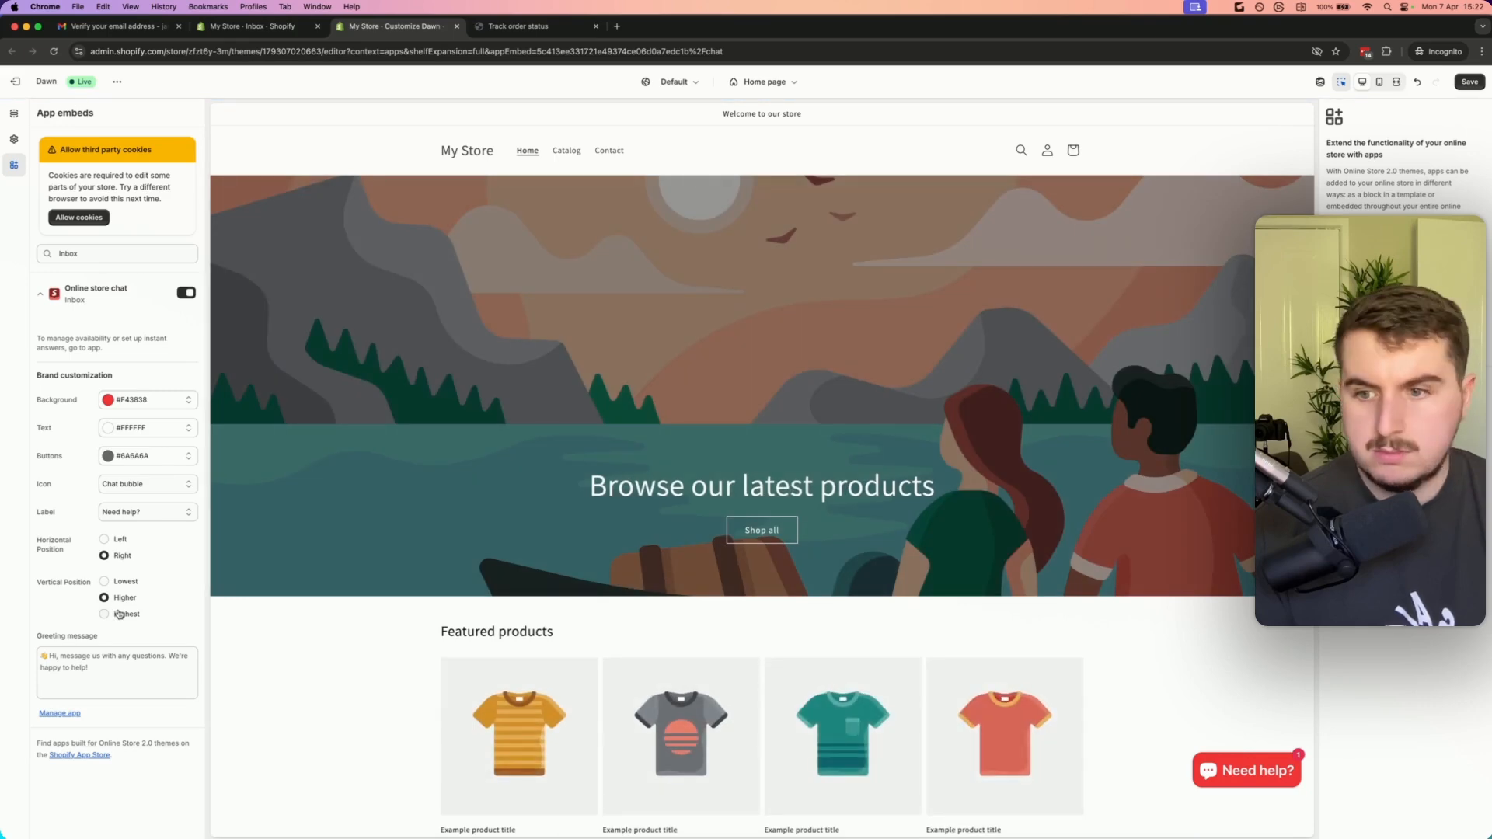
click(128, 614)
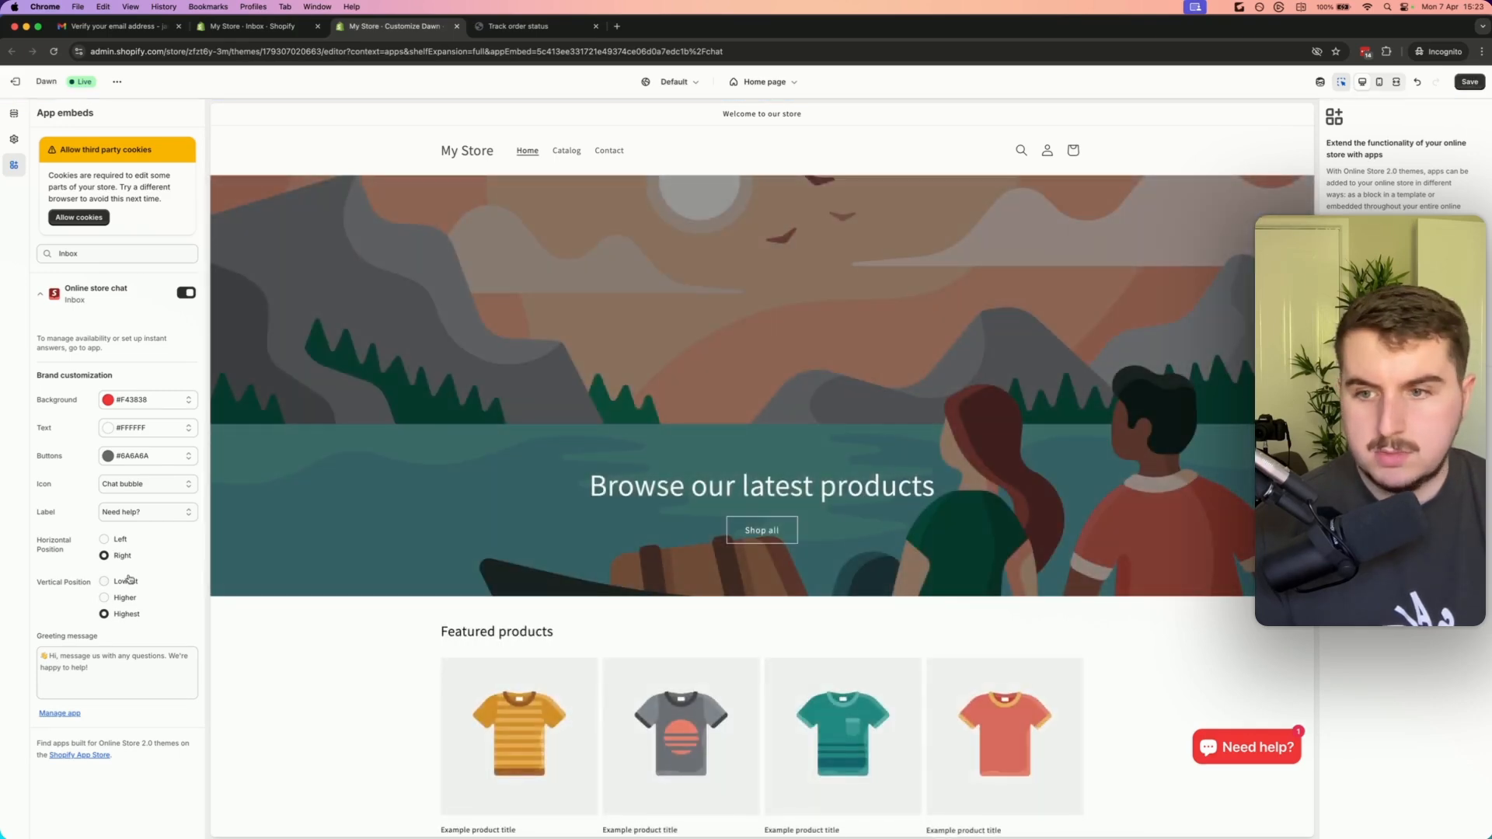
click(123, 582)
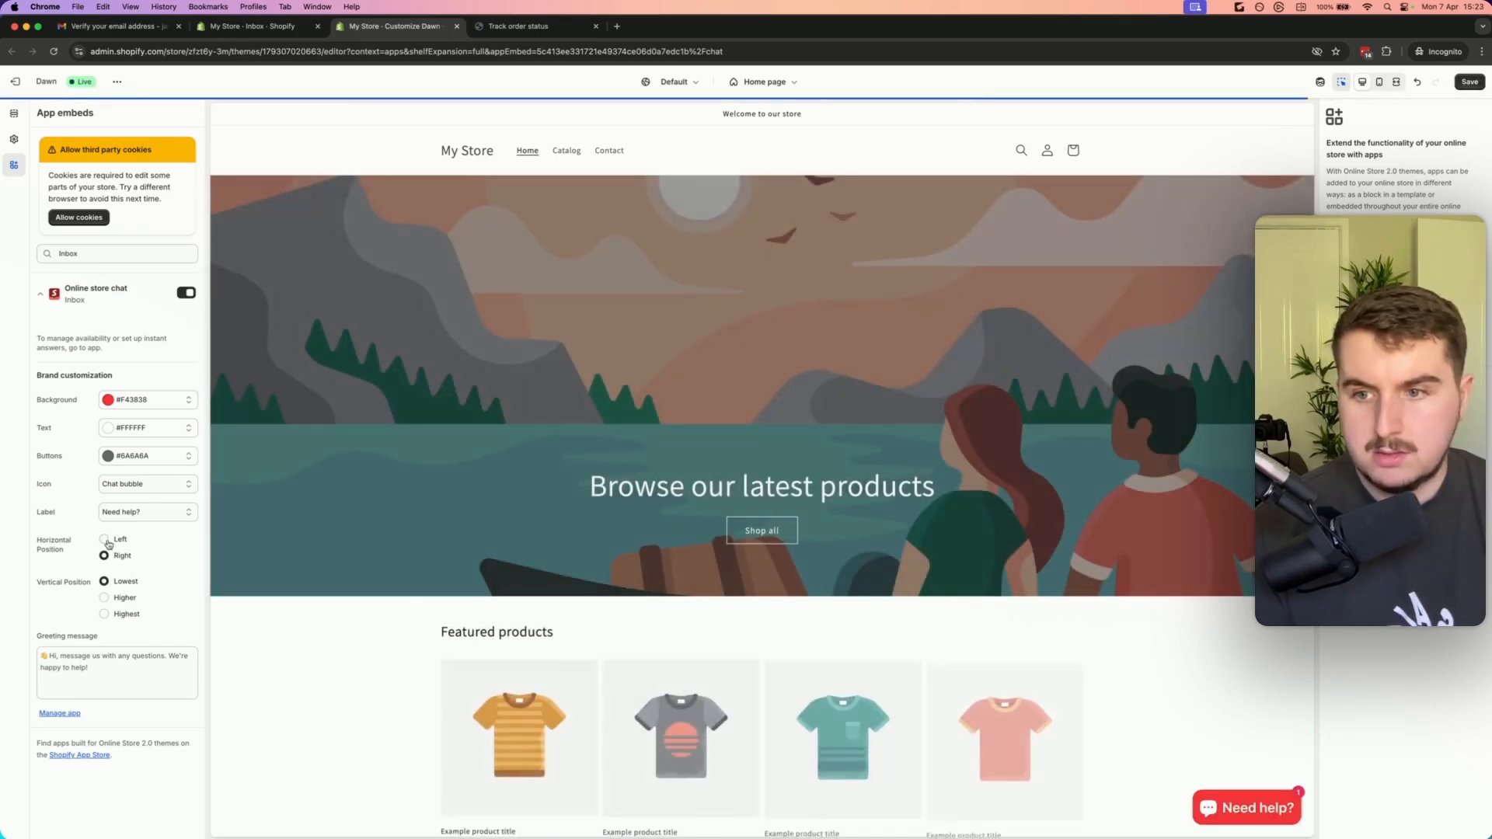
click(108, 542)
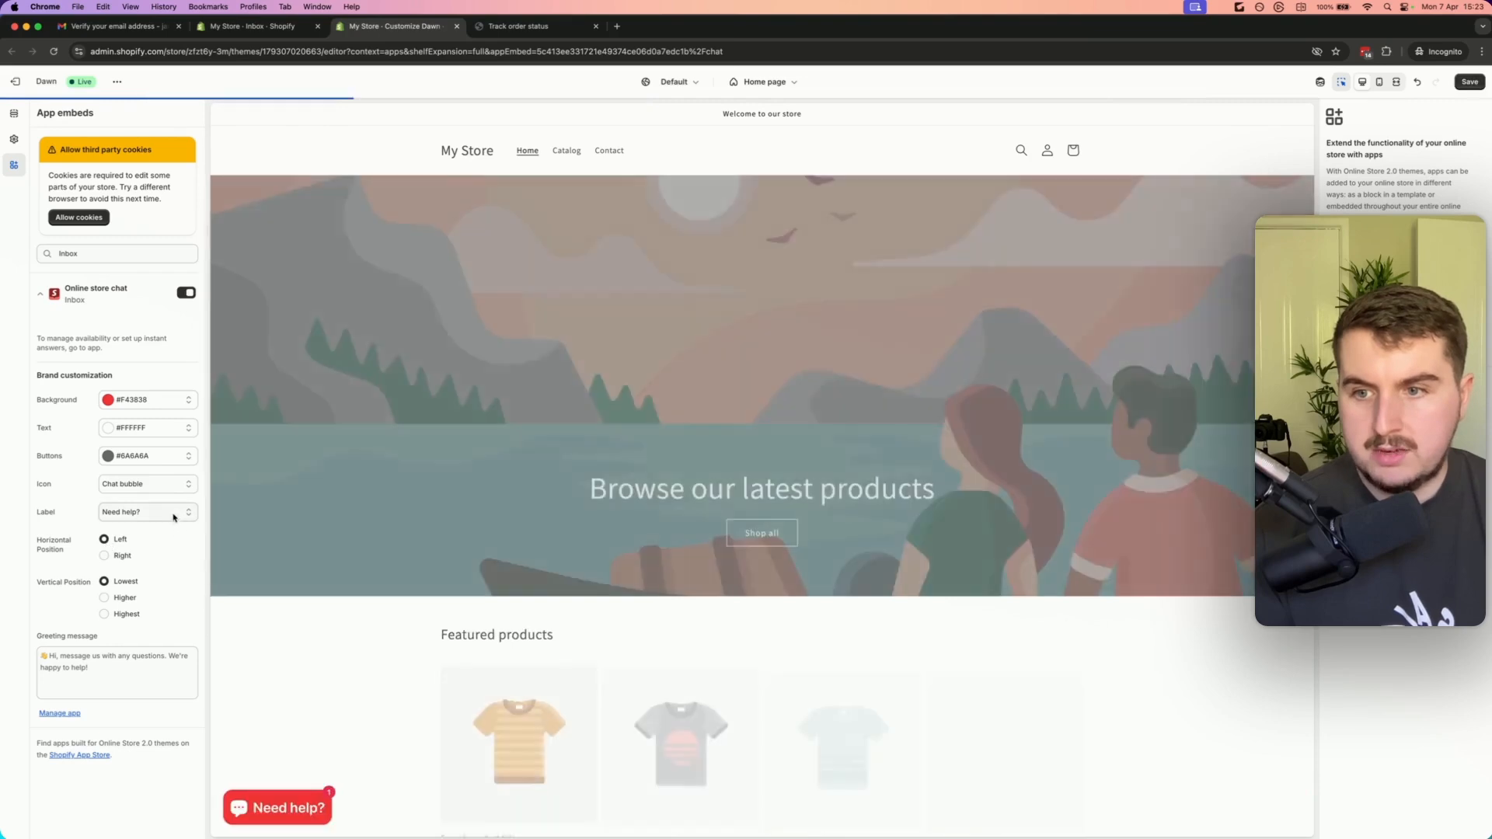
Set the chat label to No text and the icon to Smiley face
click(174, 514)
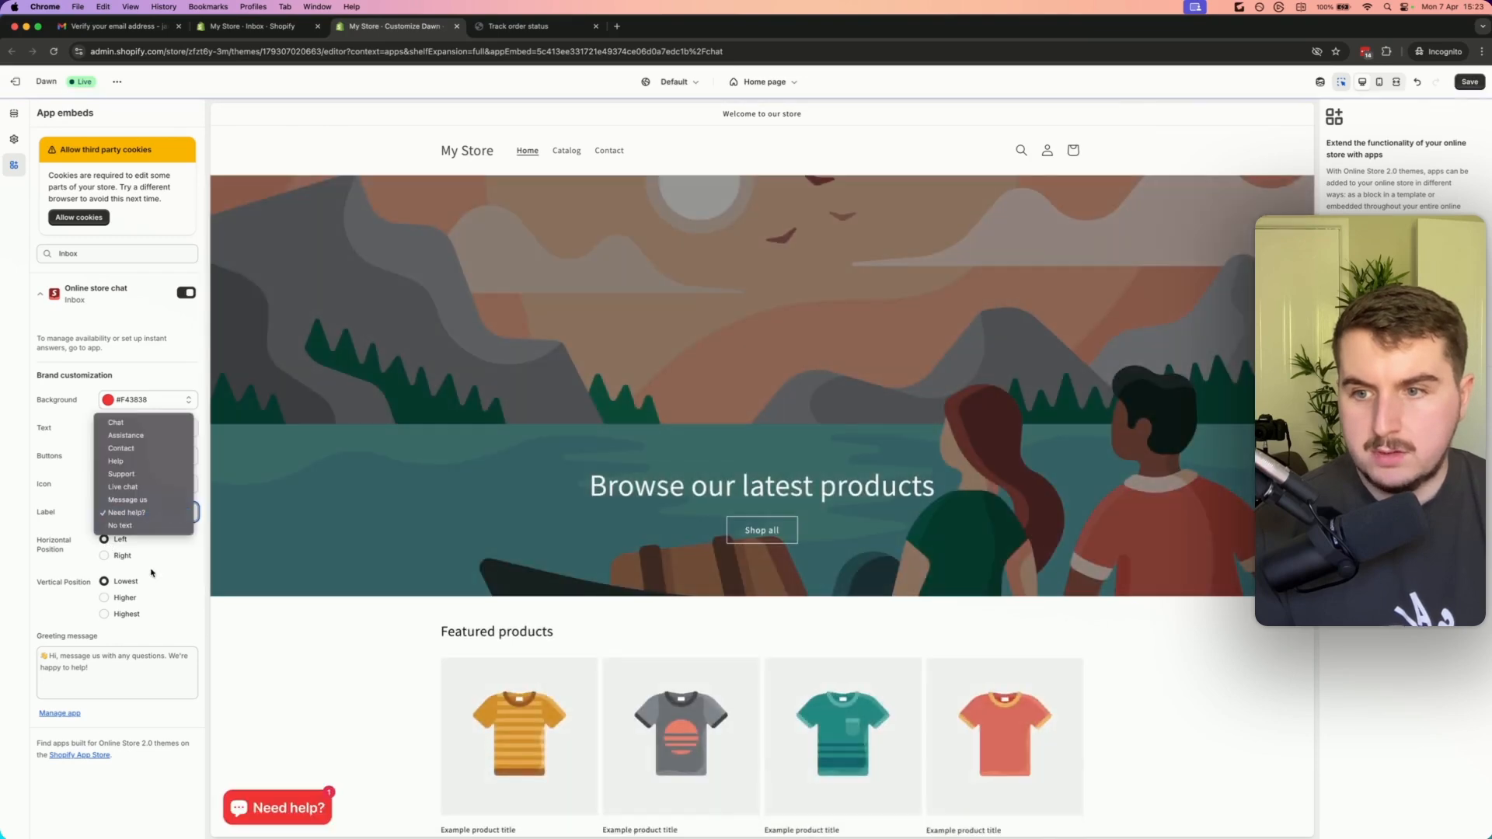
click(143, 529)
click(127, 489)
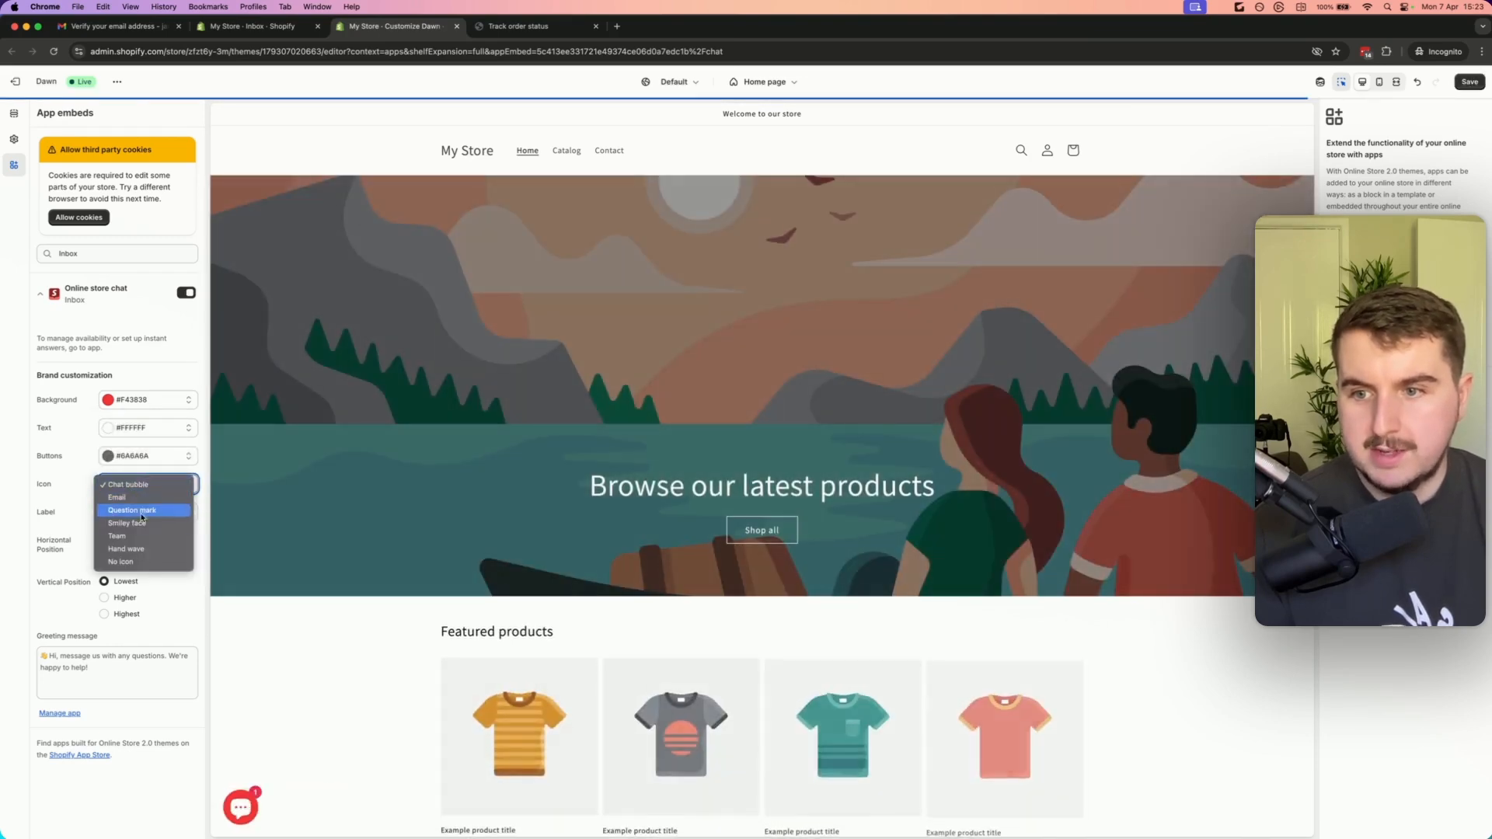
click(146, 529)
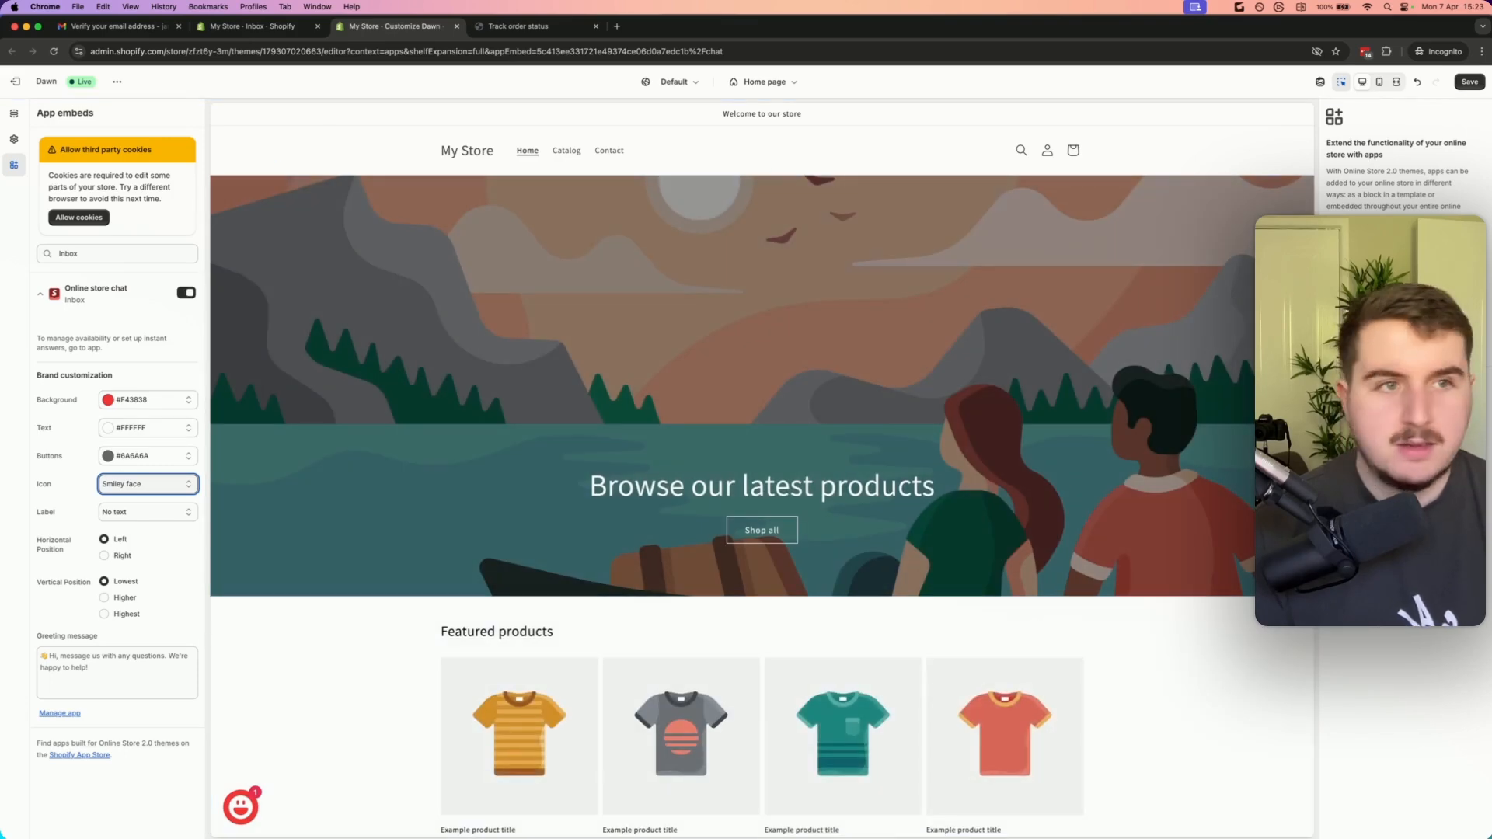
Save the chat settings, test the chat widget on the storefront preview and close the theme editor
click(1469, 82)
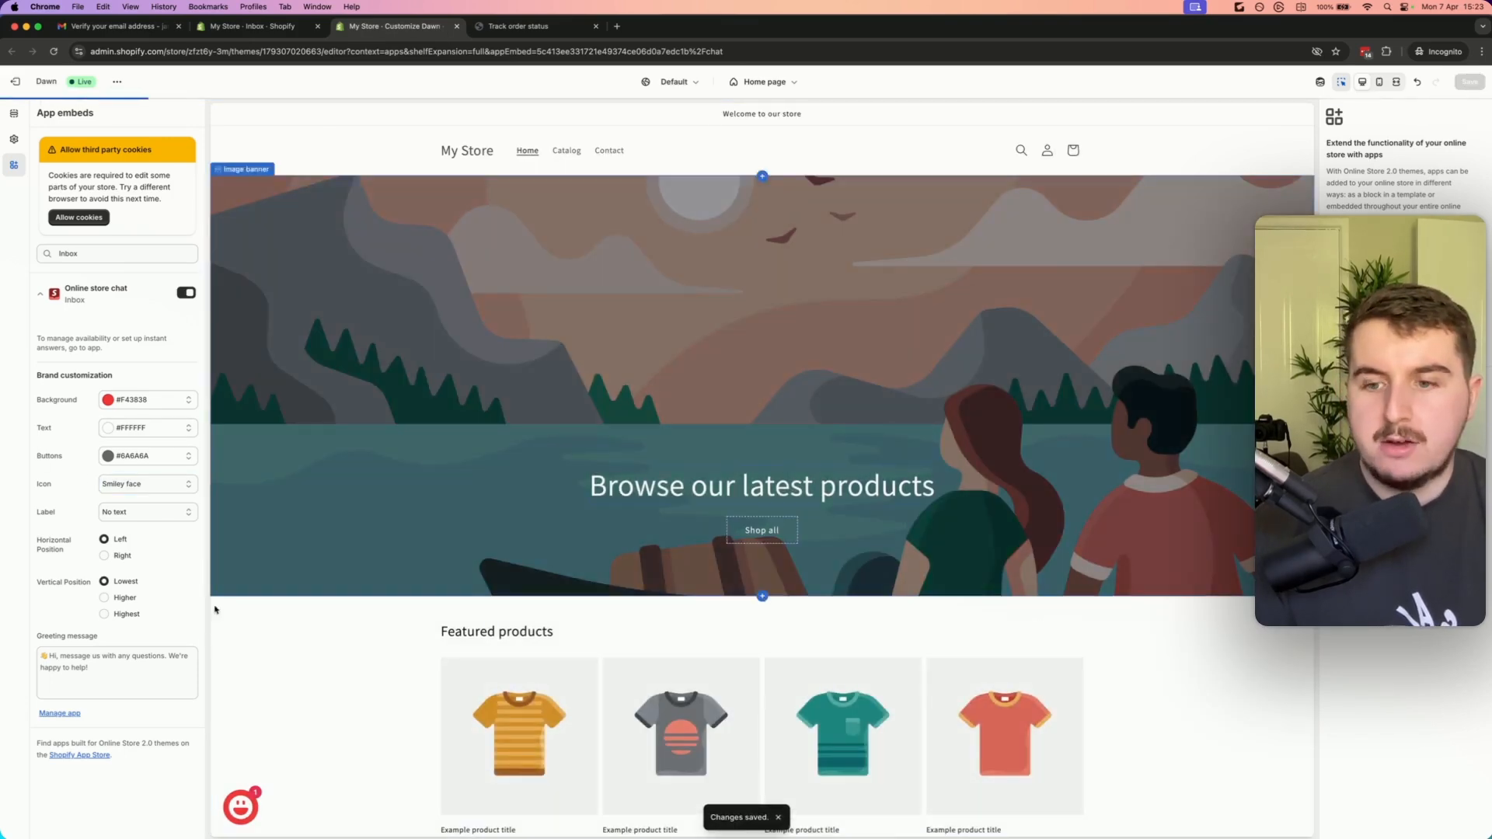
click(240, 811)
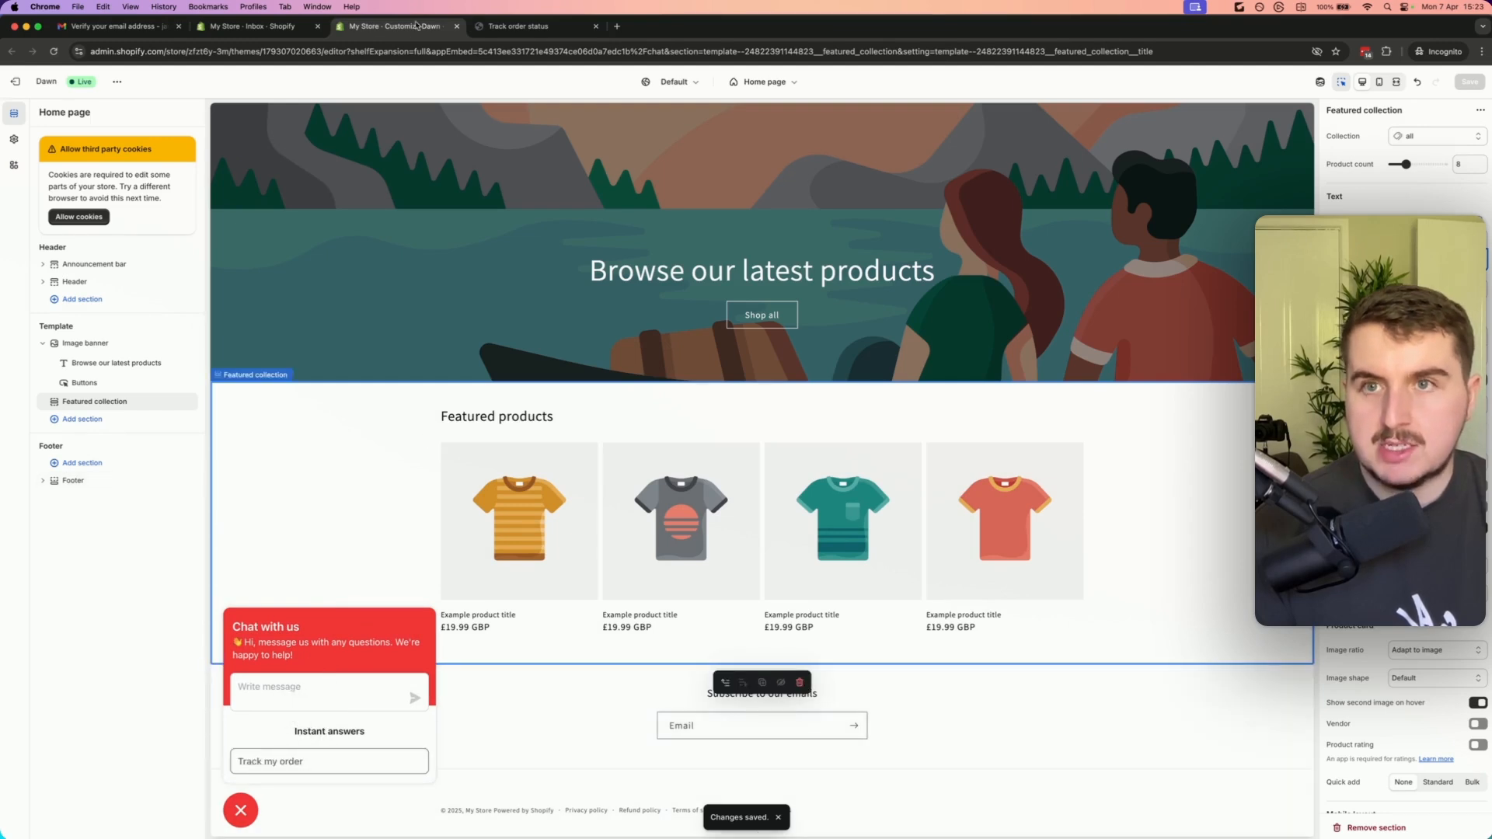
click(457, 26)
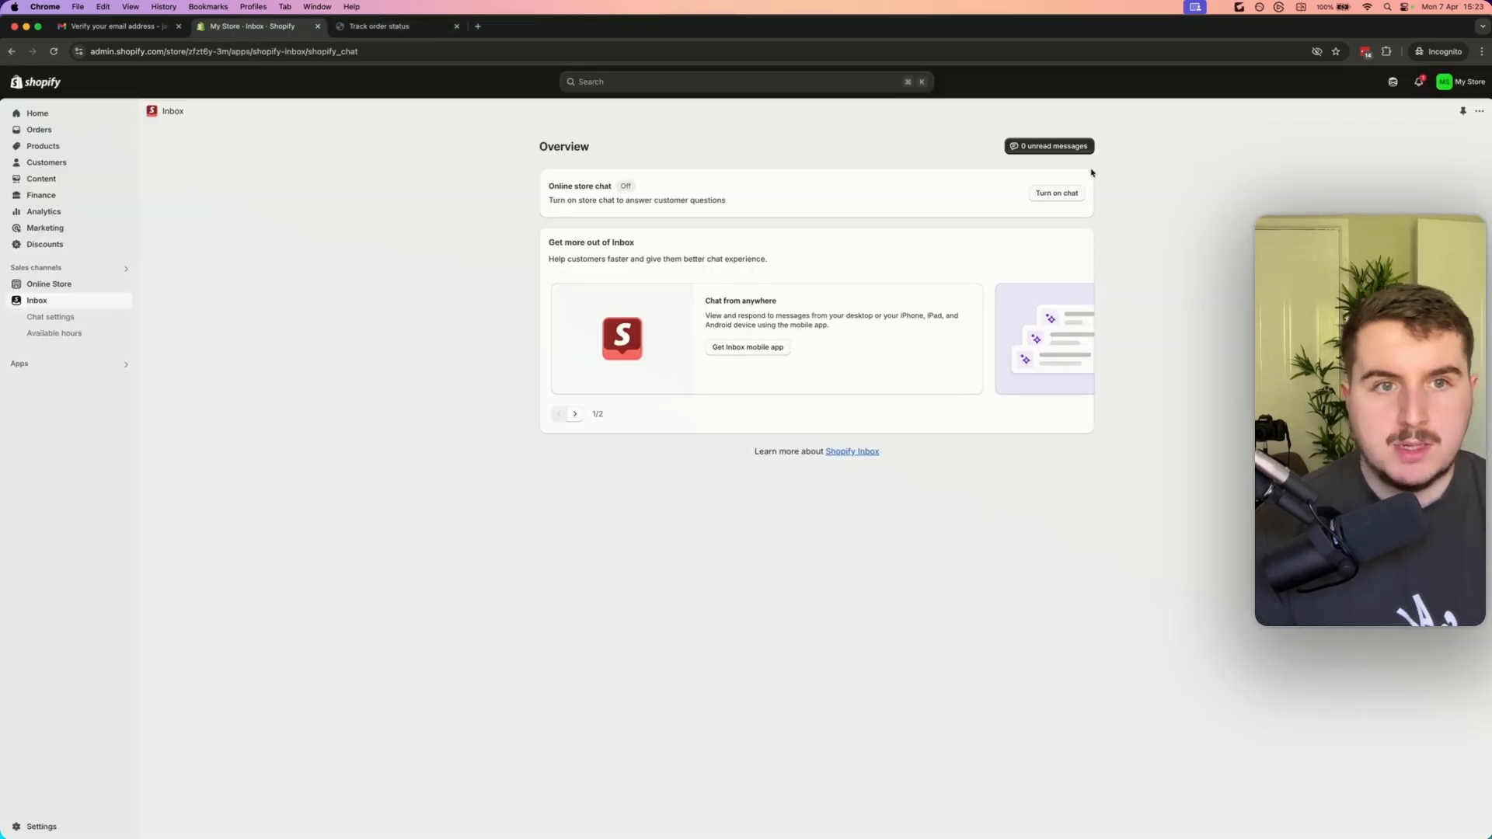
Check the Inbox conversations view, close the extra tabs and open the store's notification settings
click(1064, 146)
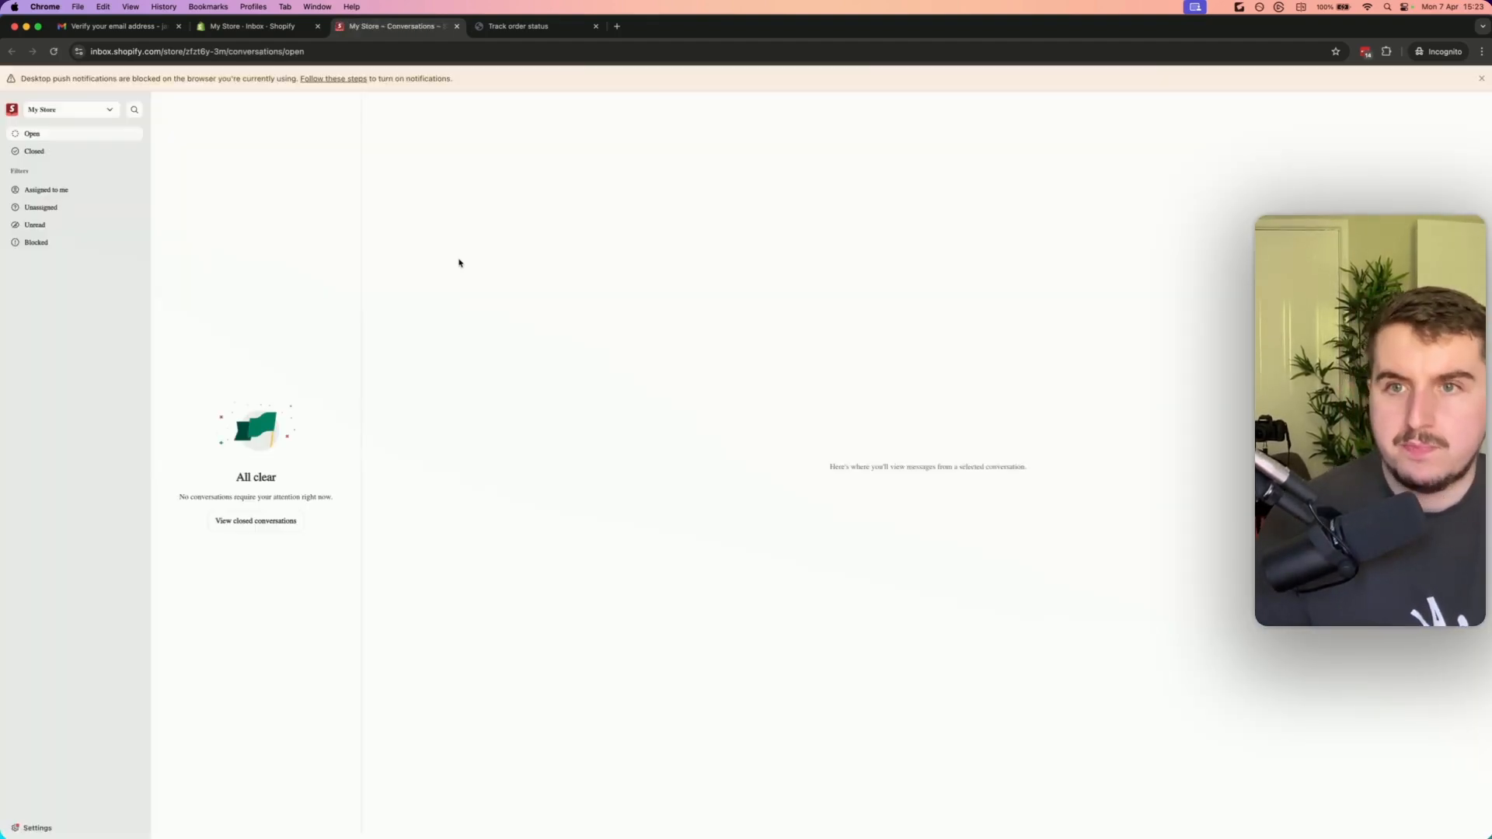
click(457, 26)
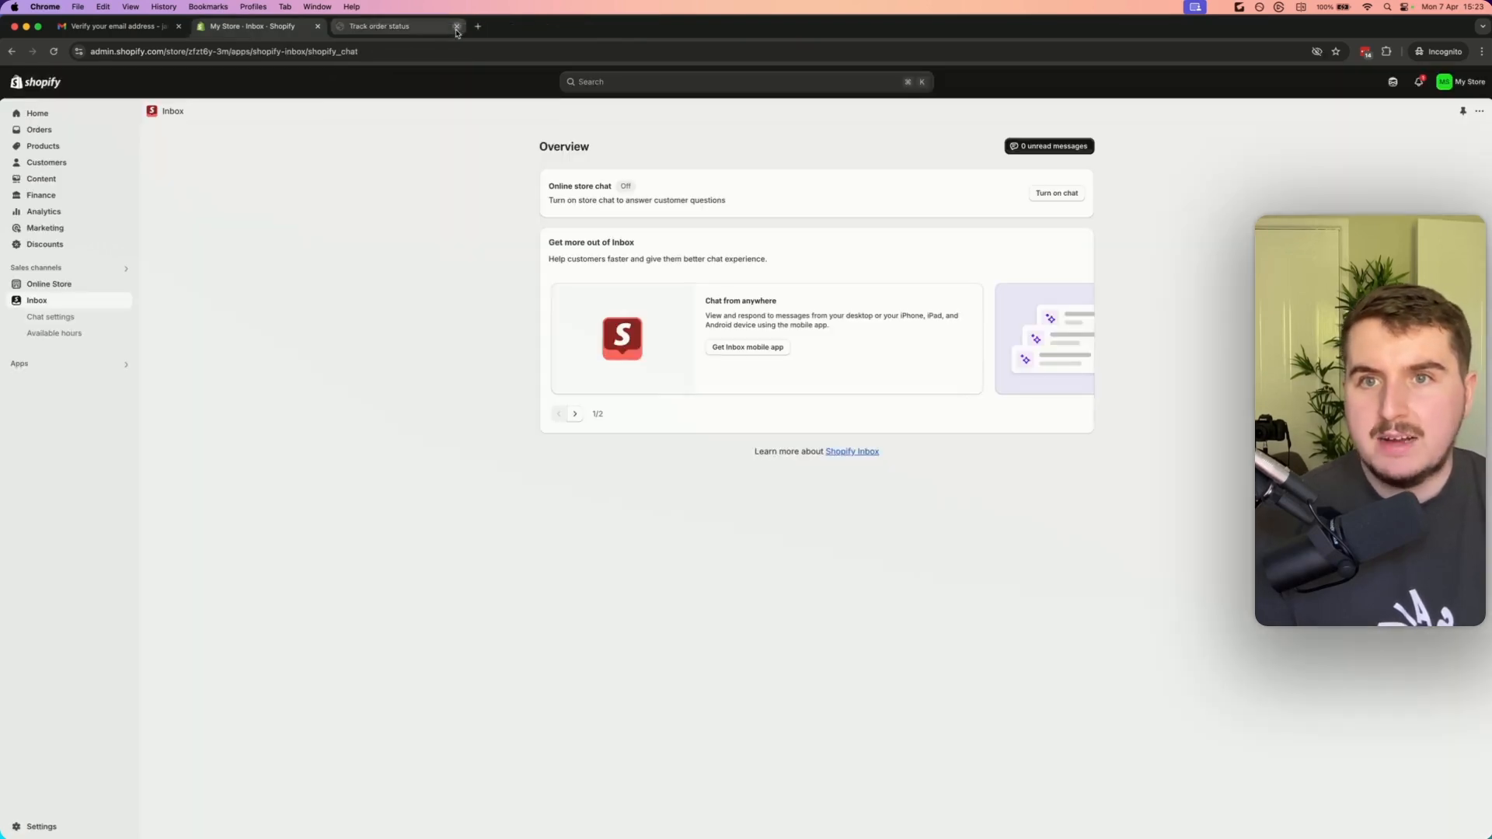
click(457, 26)
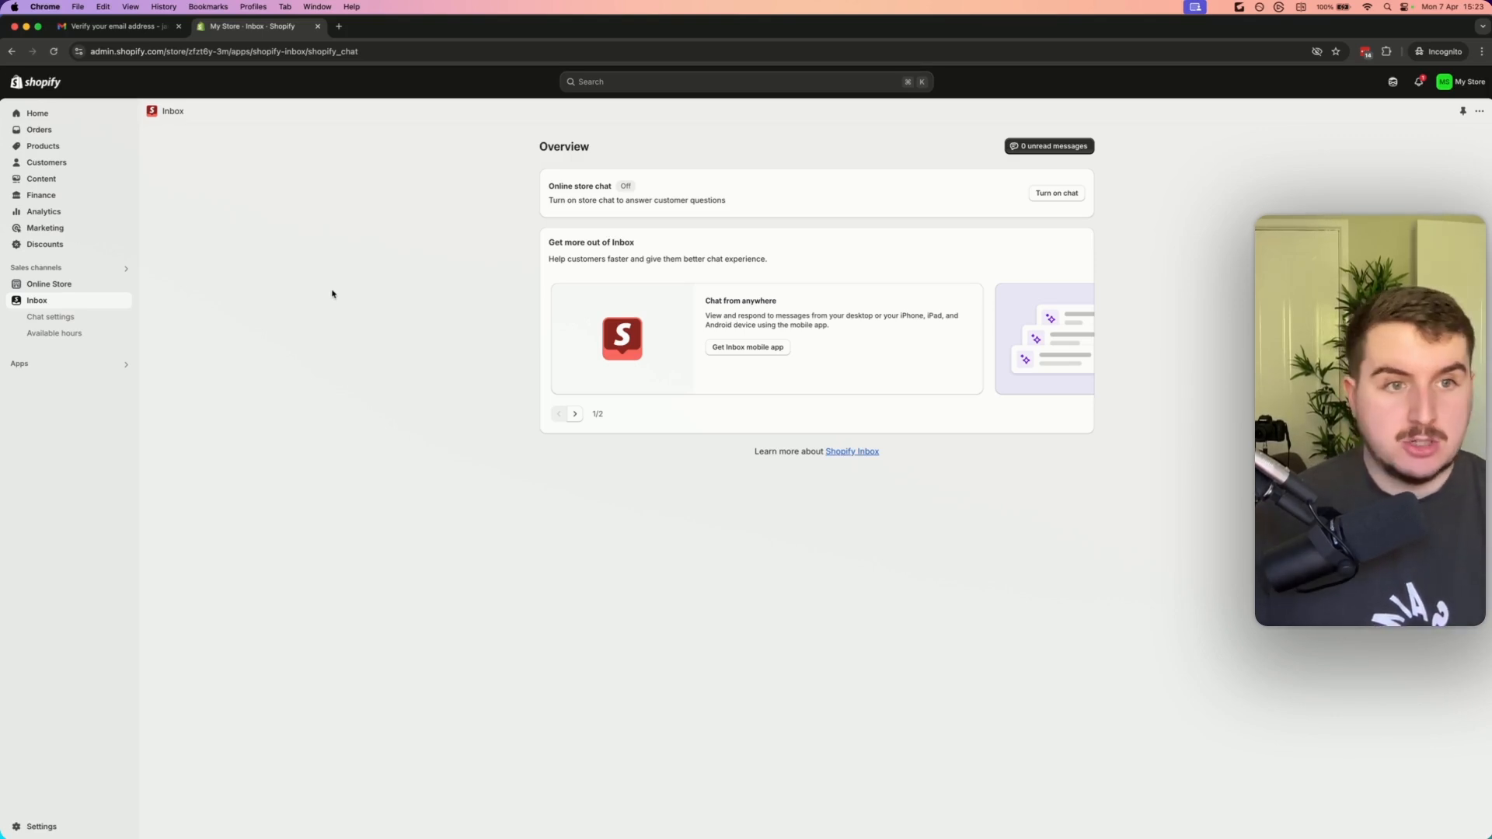
click(54, 822)
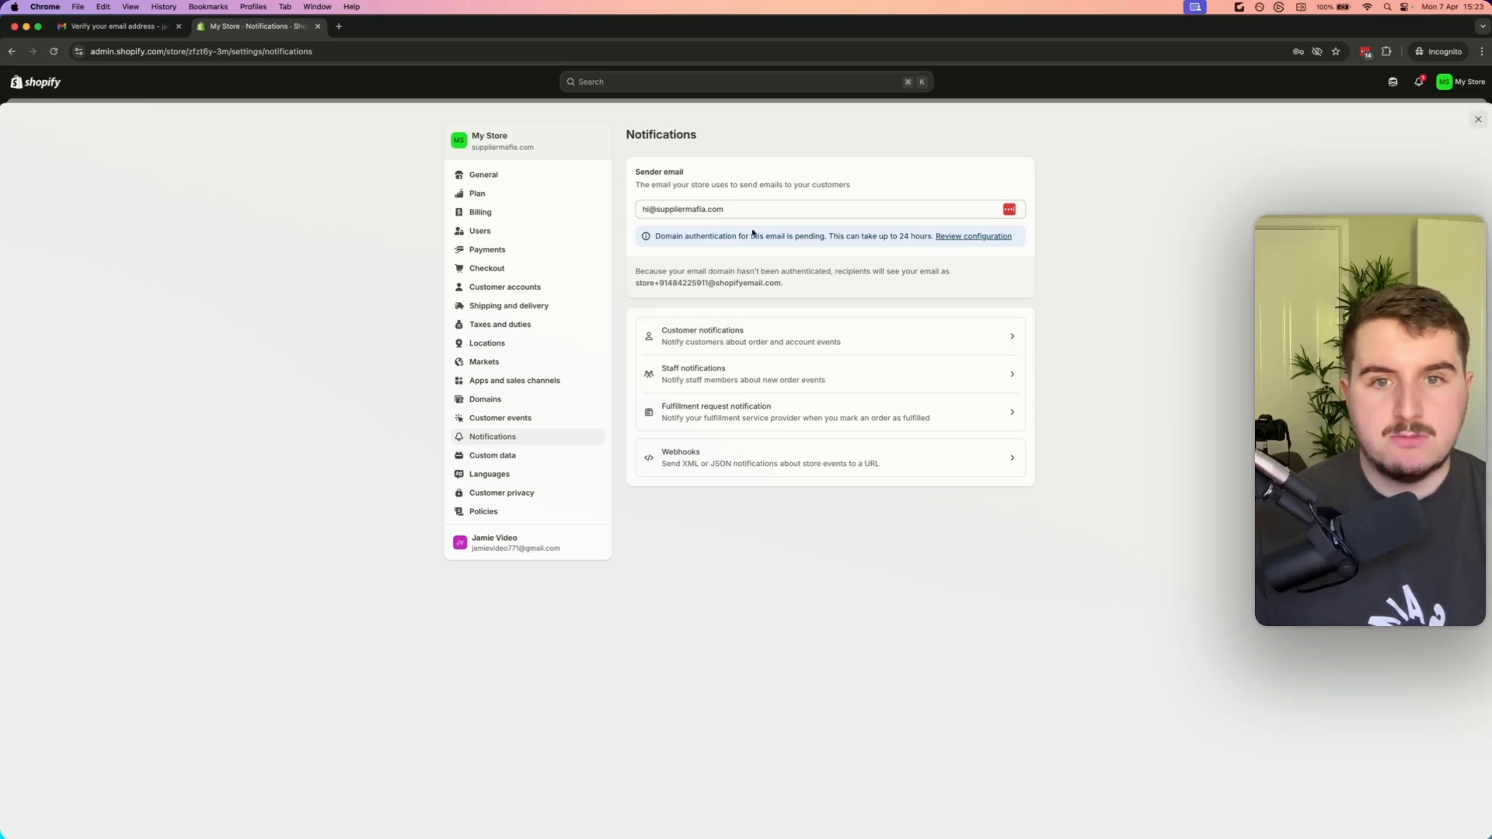
Open the customer notifications and inspect the Shipping update template's preview and its email code
click(756, 345)
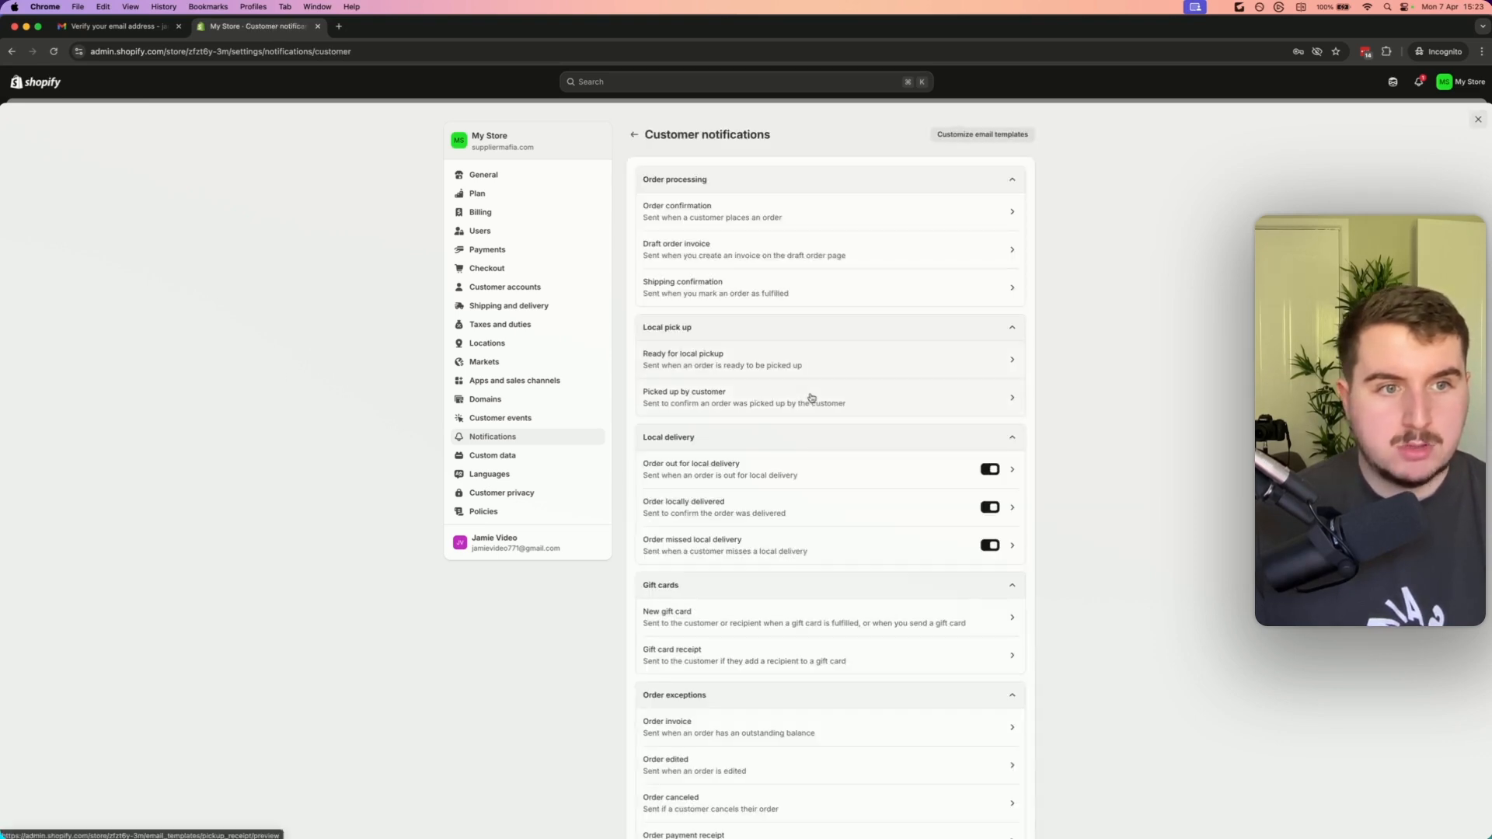
scroll(793, 460, down, 5)
scroll(827, 475, up, 2)
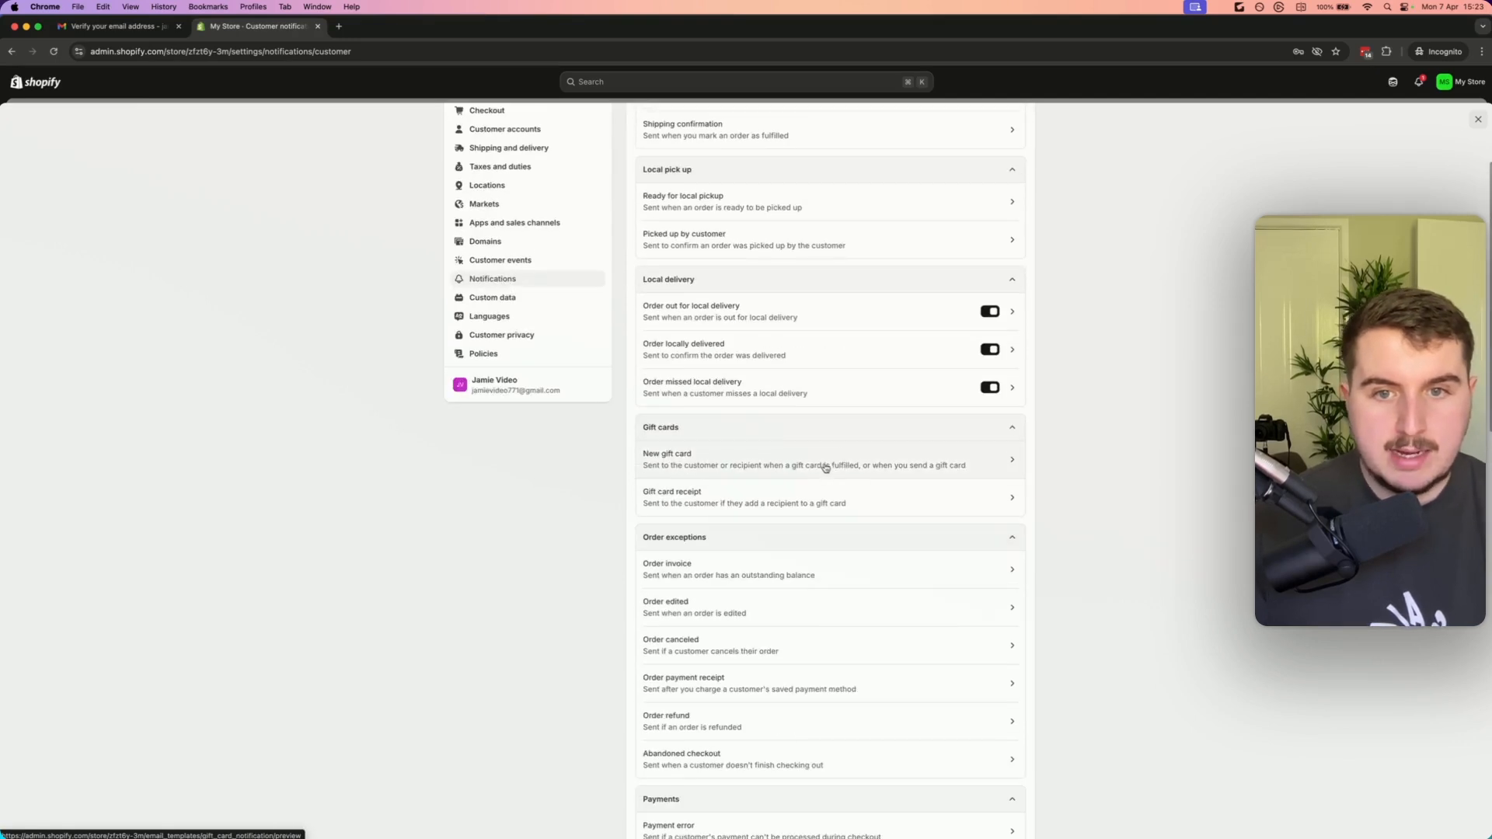
scroll(813, 387, down, 10)
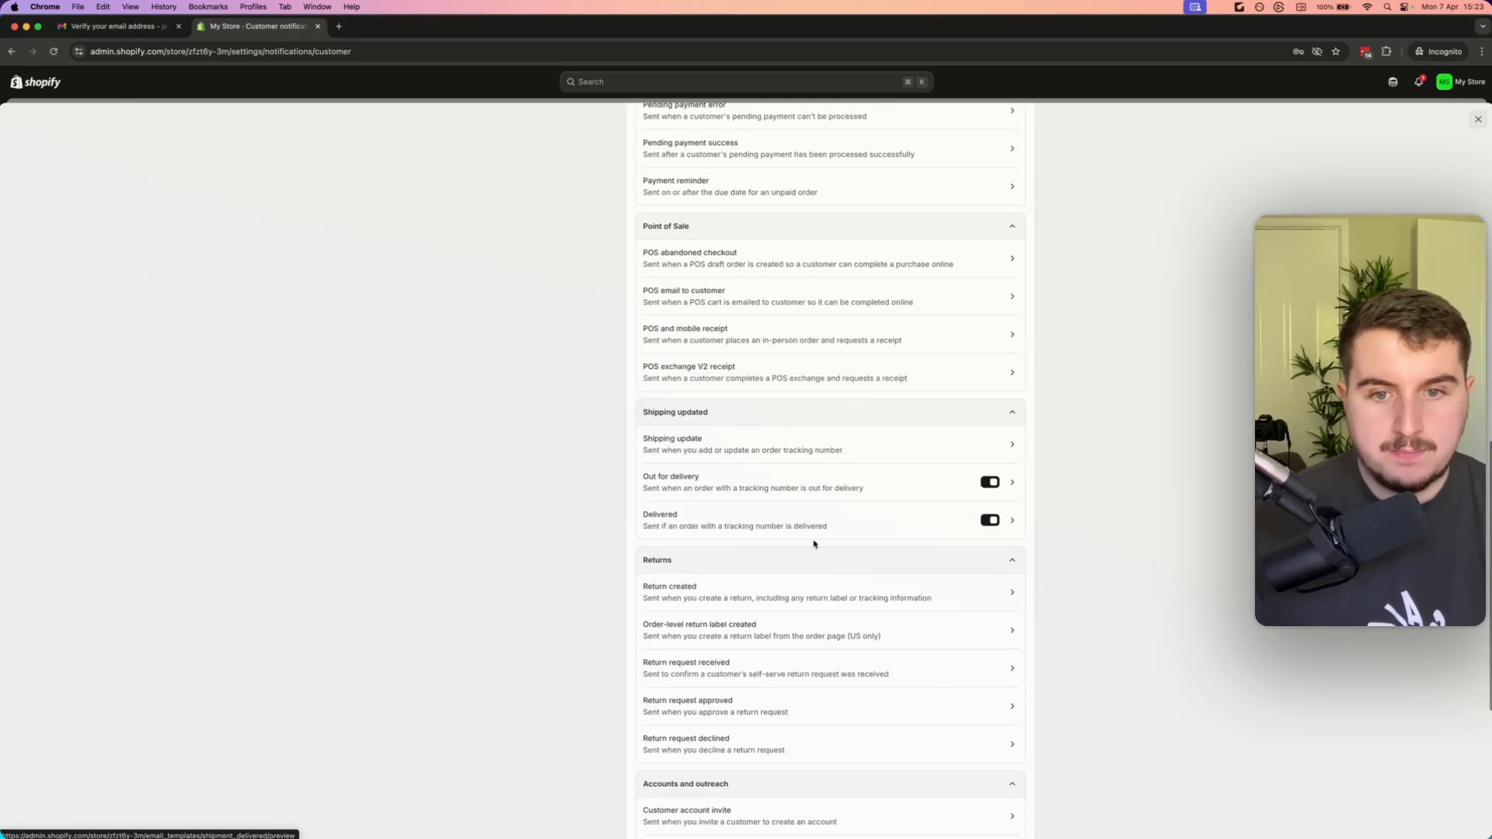
click(709, 446)
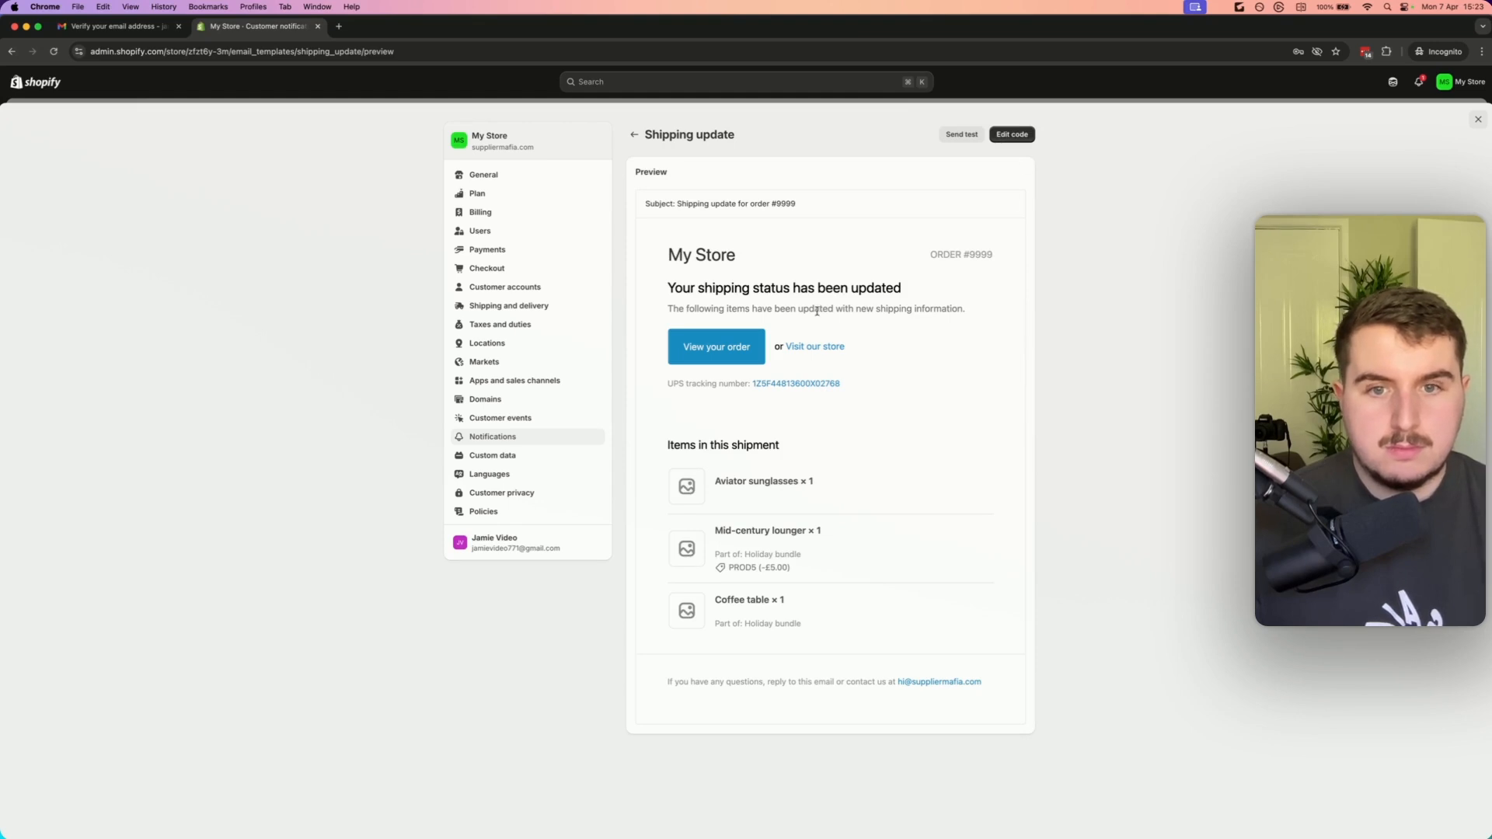
click(1012, 134)
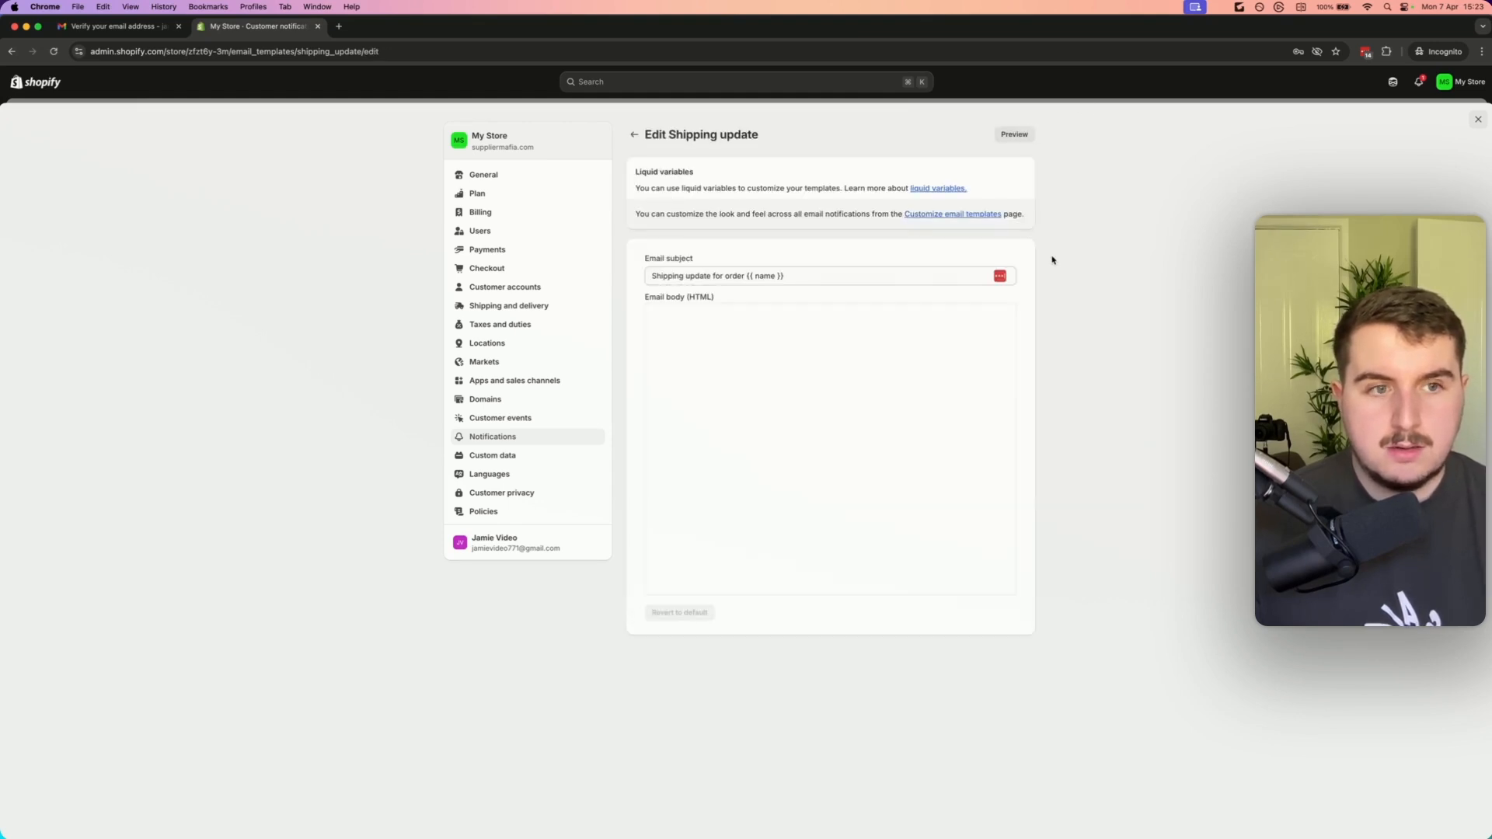
click(841, 398)
scroll(841, 399, down, 3)
scroll(841, 399, up, 3)
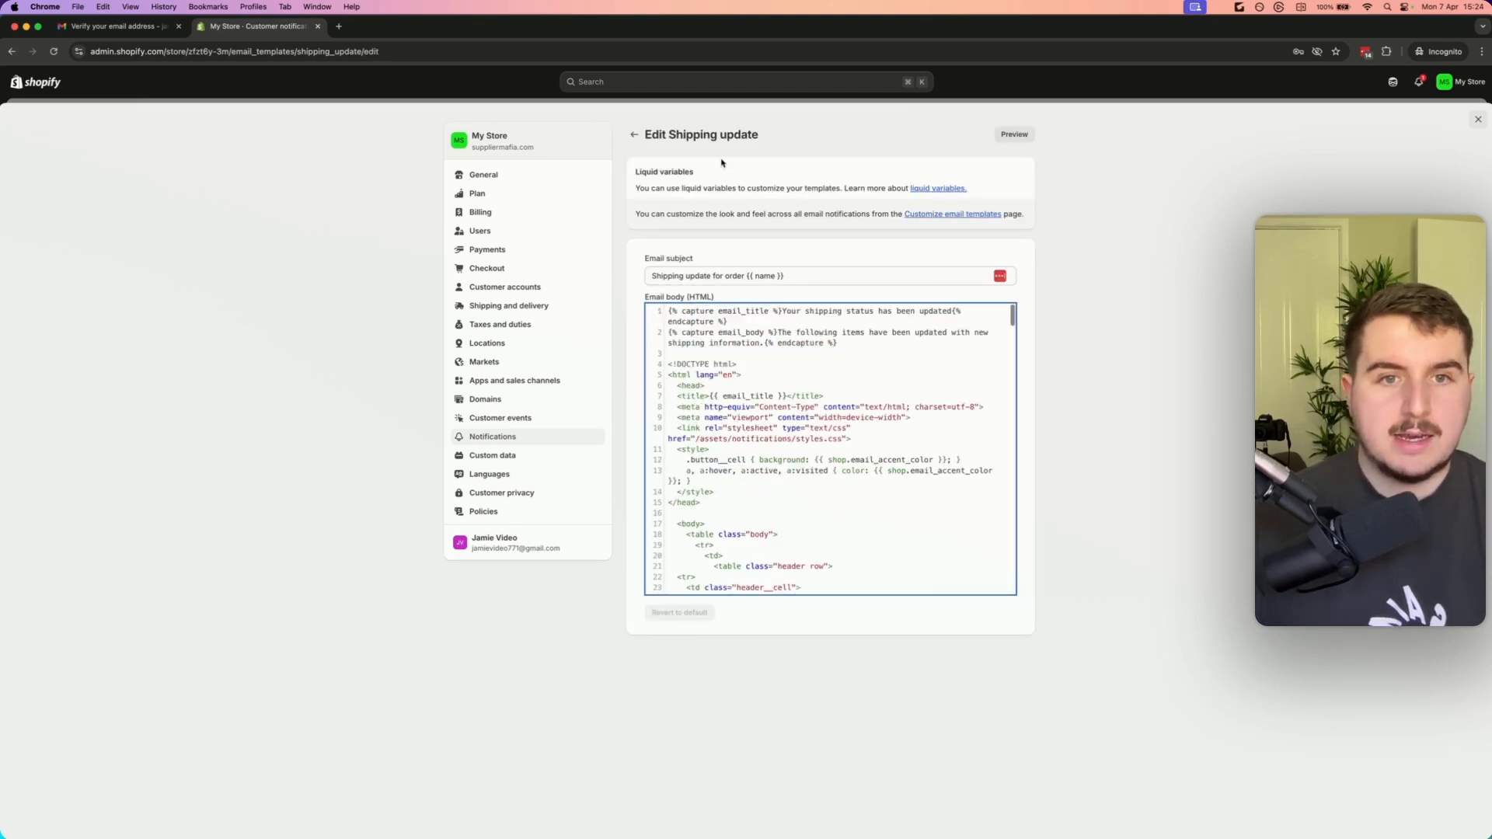
click(634, 134)
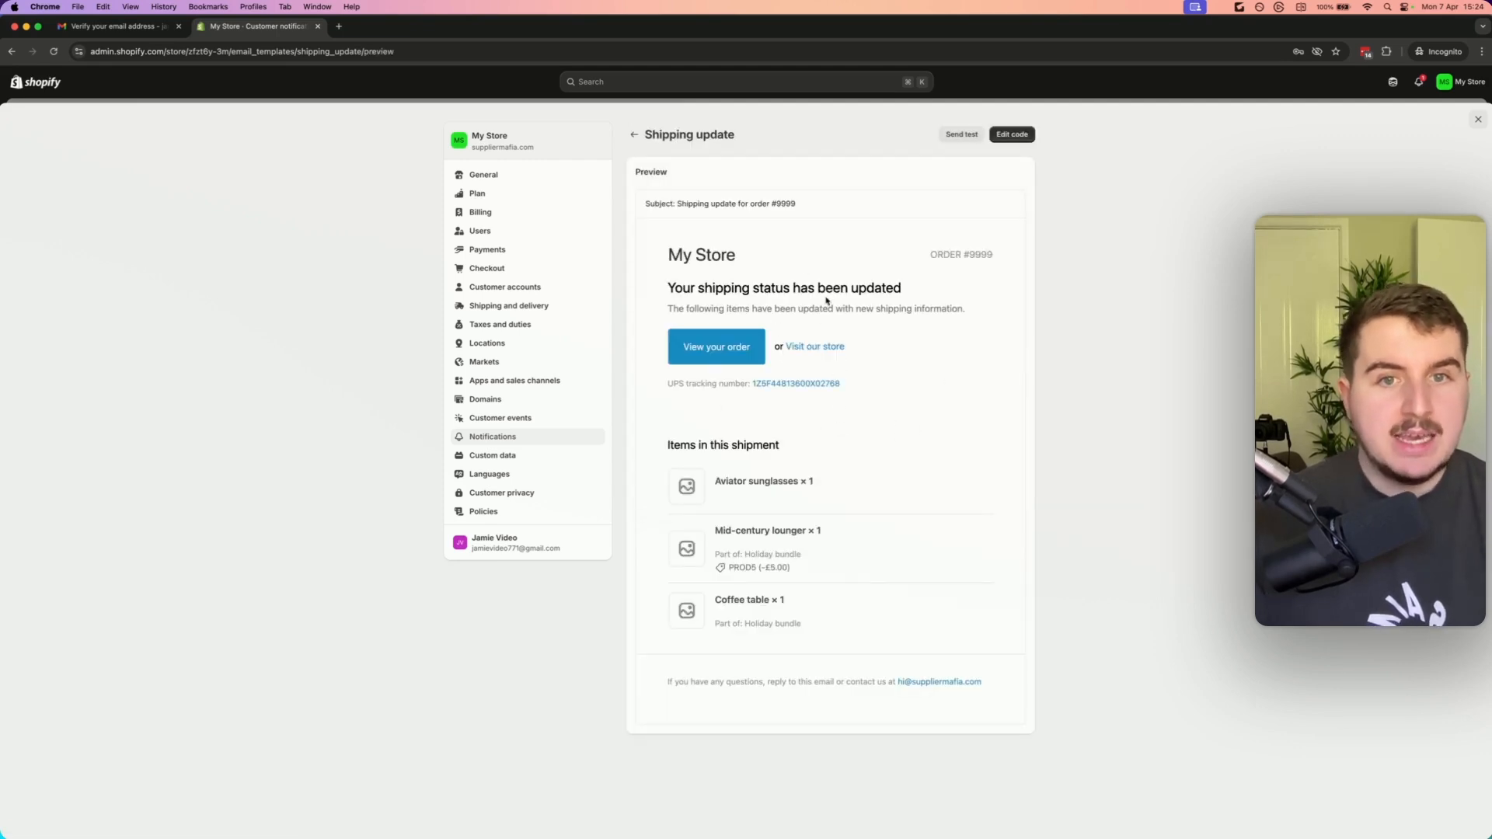
click(634, 134)
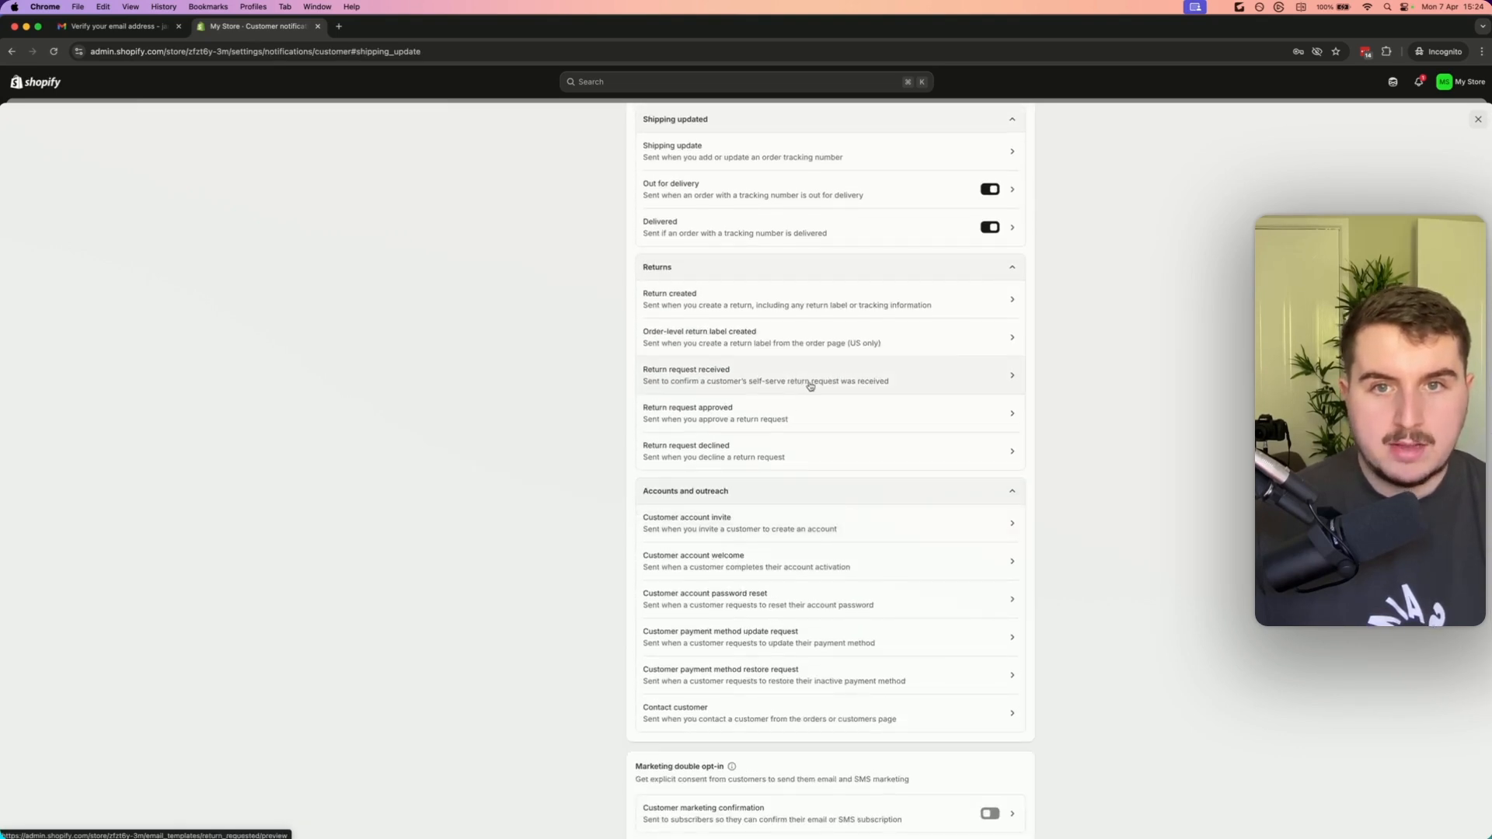
Browse the customer notification list and reopen the Shipping update preview to examine the tracking number line
scroll(800, 382, up, 6)
scroll(813, 389, up, 5)
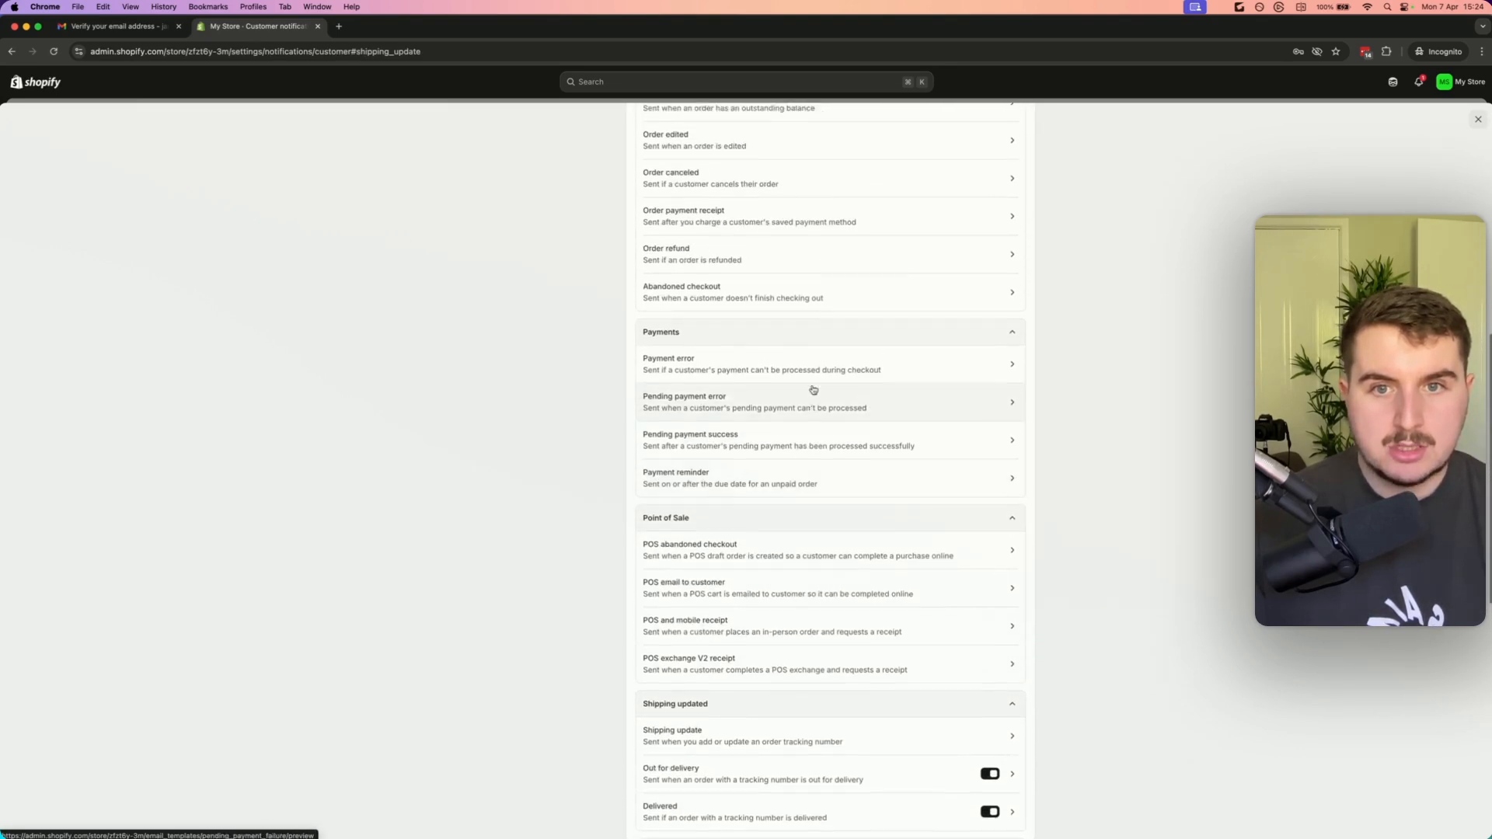
scroll(747, 326, up, 2)
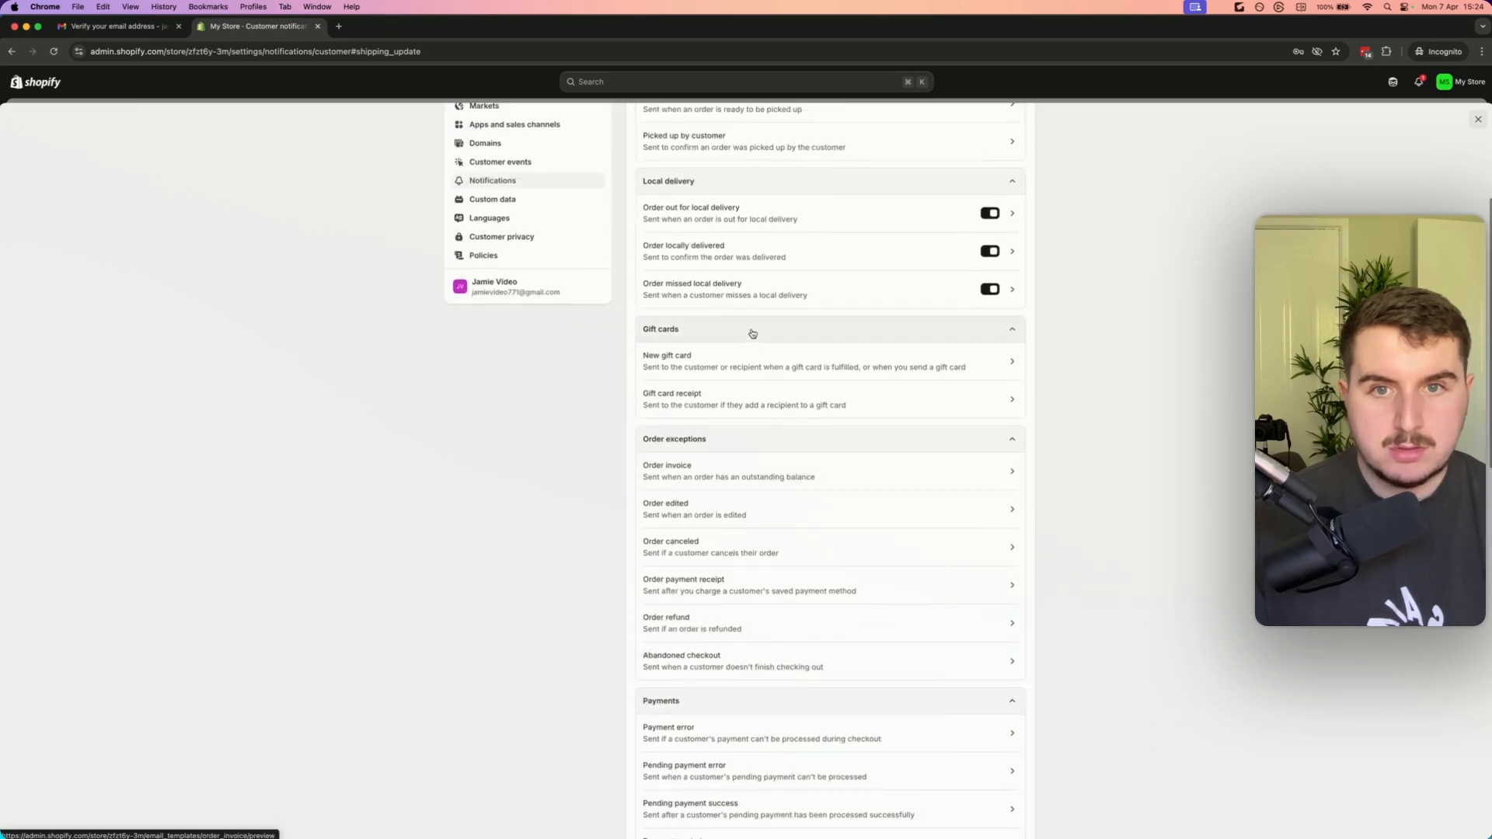
scroll(769, 373, down, 13)
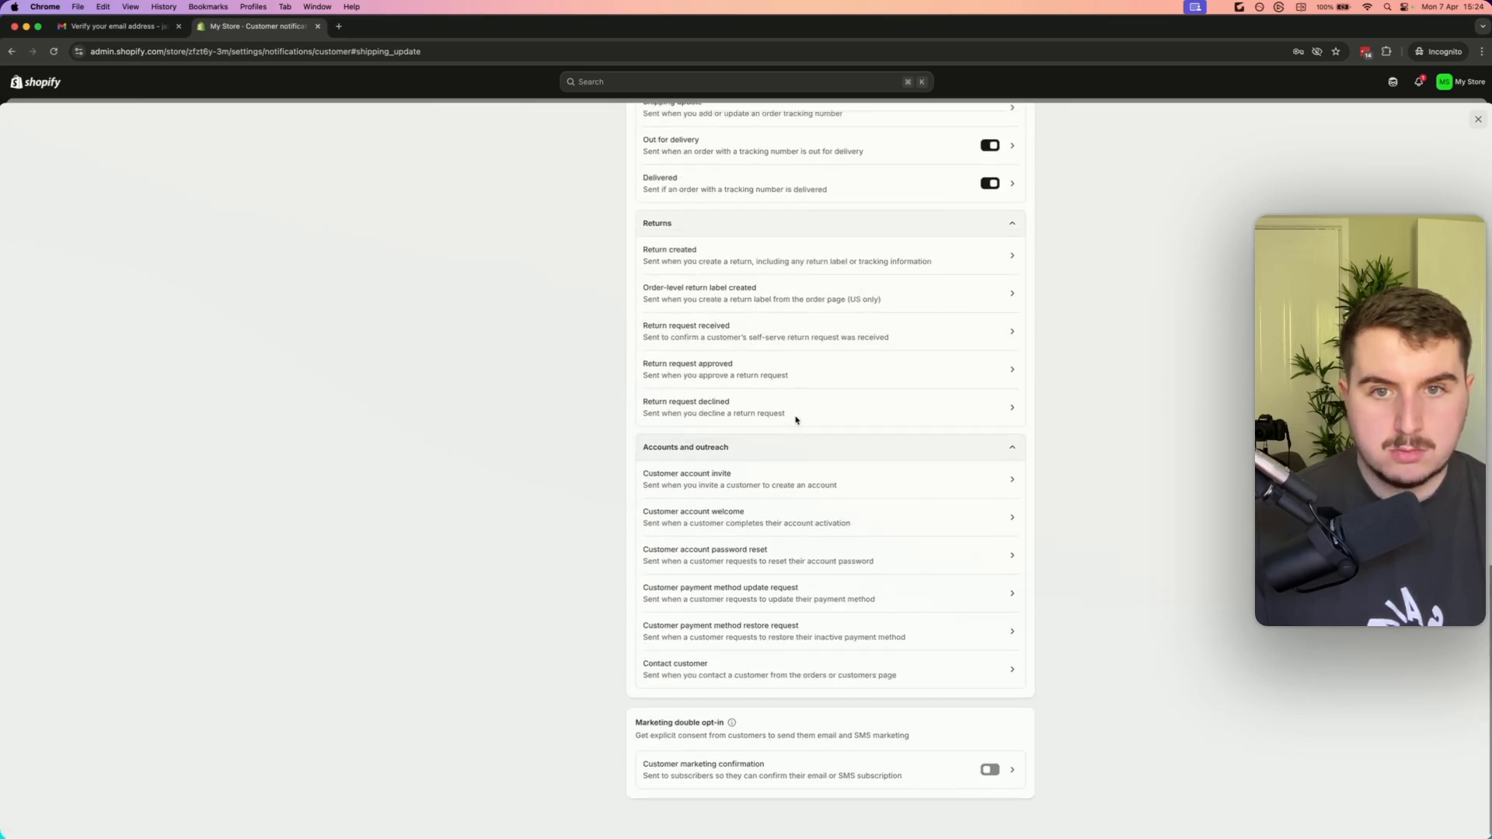
scroll(792, 412, up, 3)
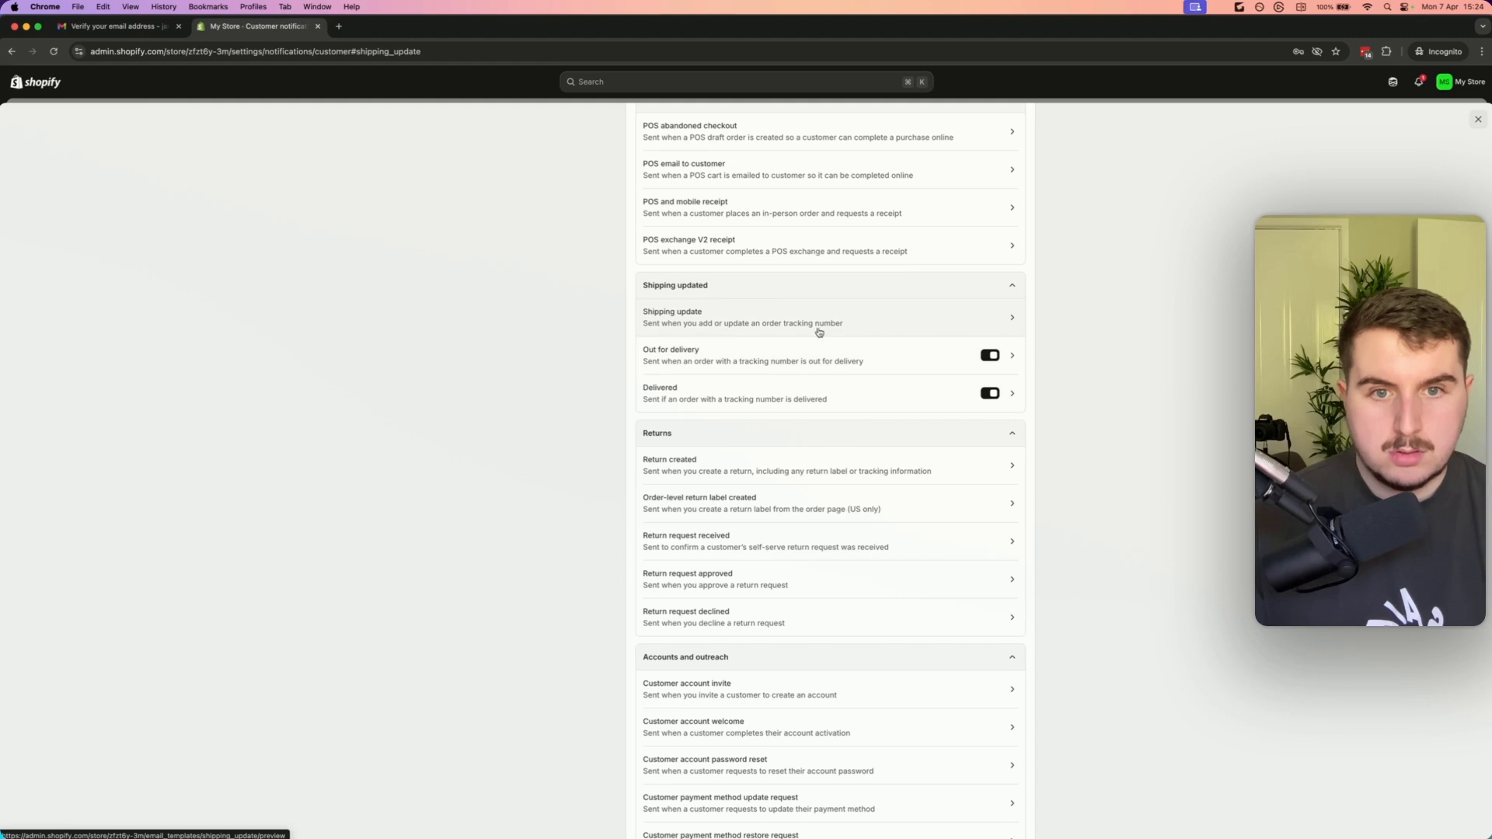
scroll(738, 342, up, 1)
scroll(744, 402, up, 4)
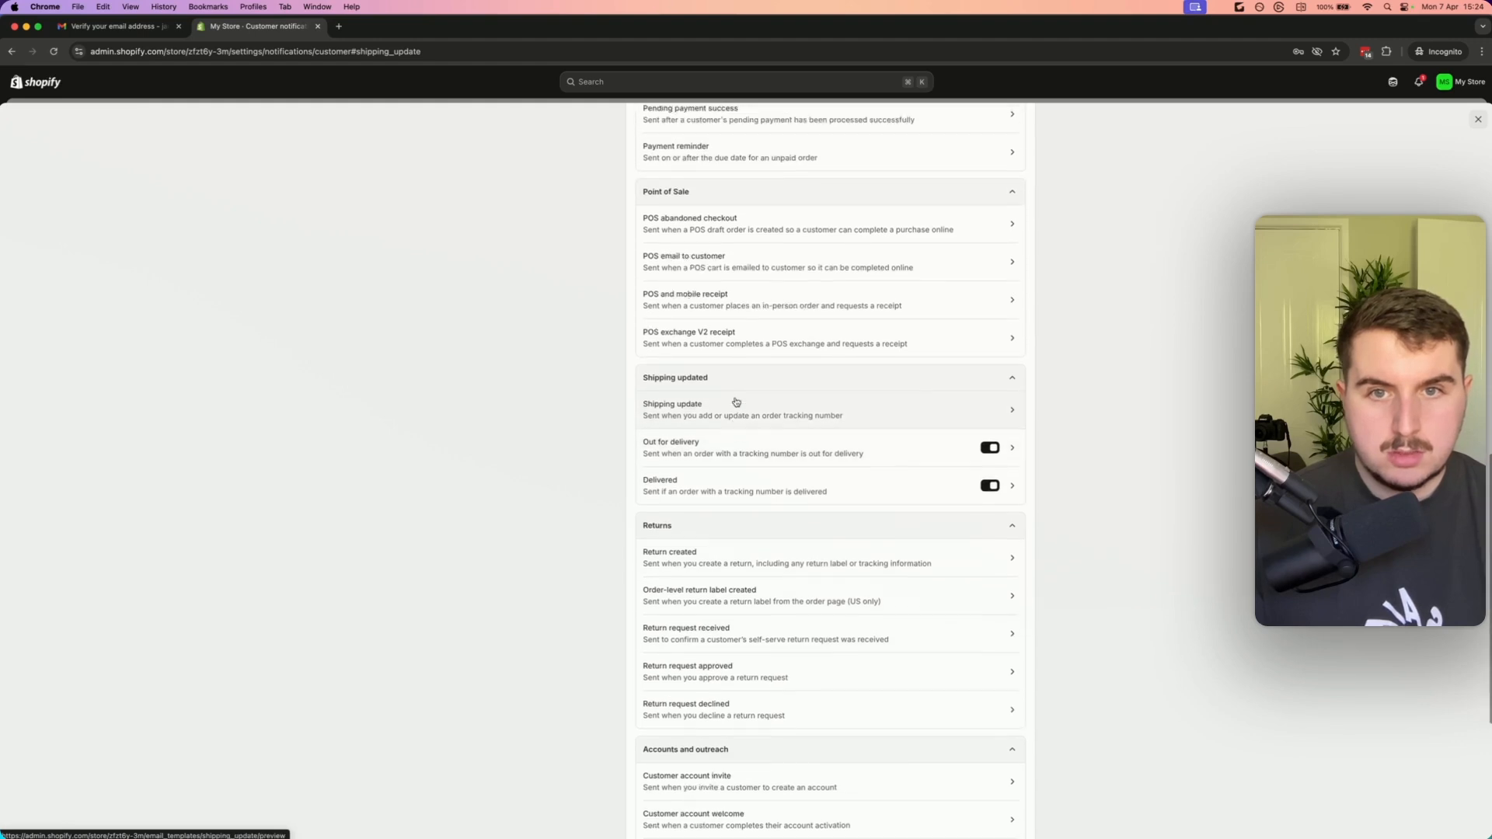
scroll(738, 403, down, 2)
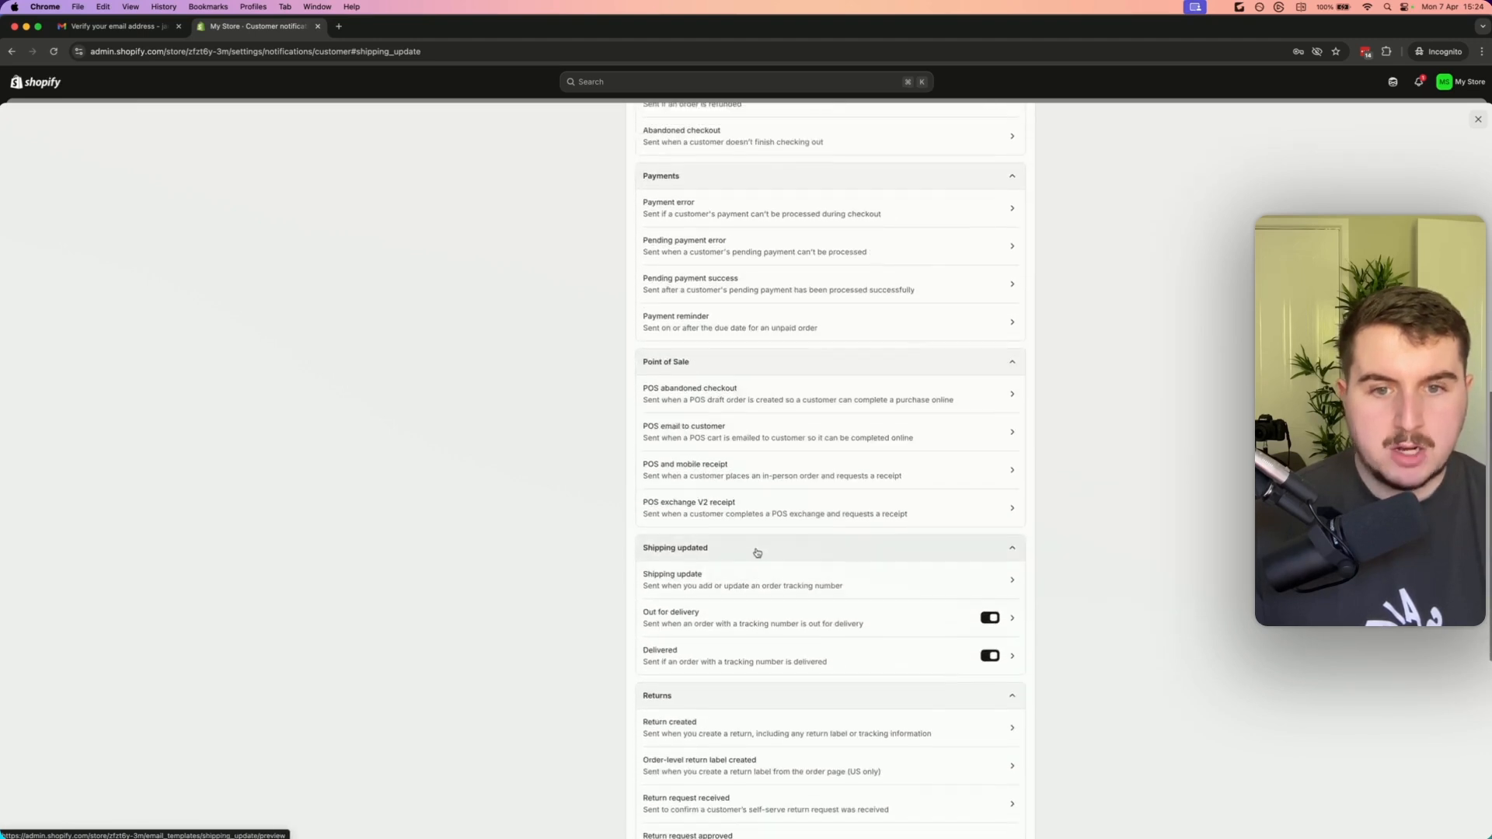
click(753, 584)
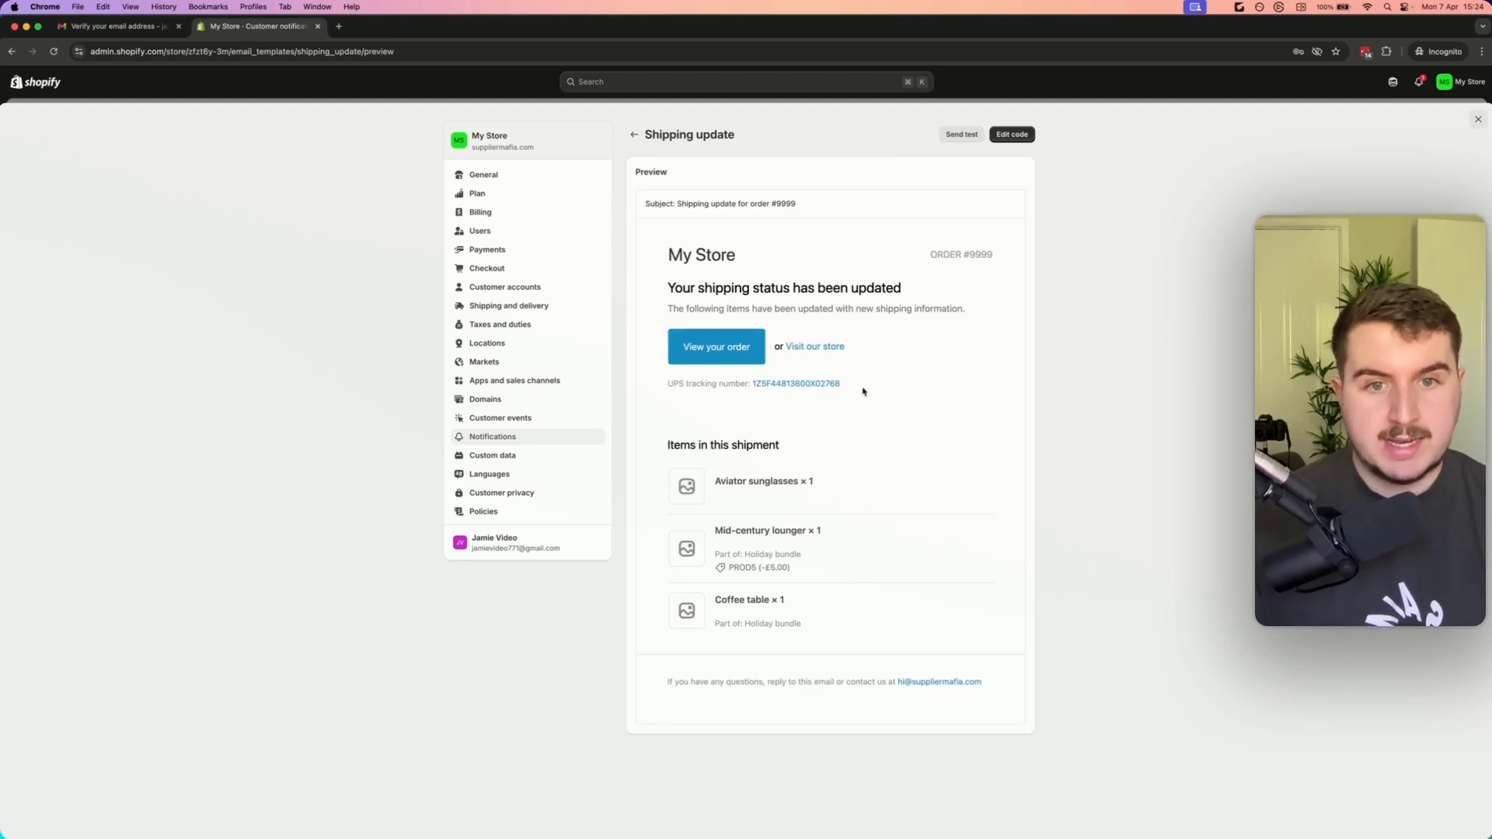
drag(889, 381, 760, 383)
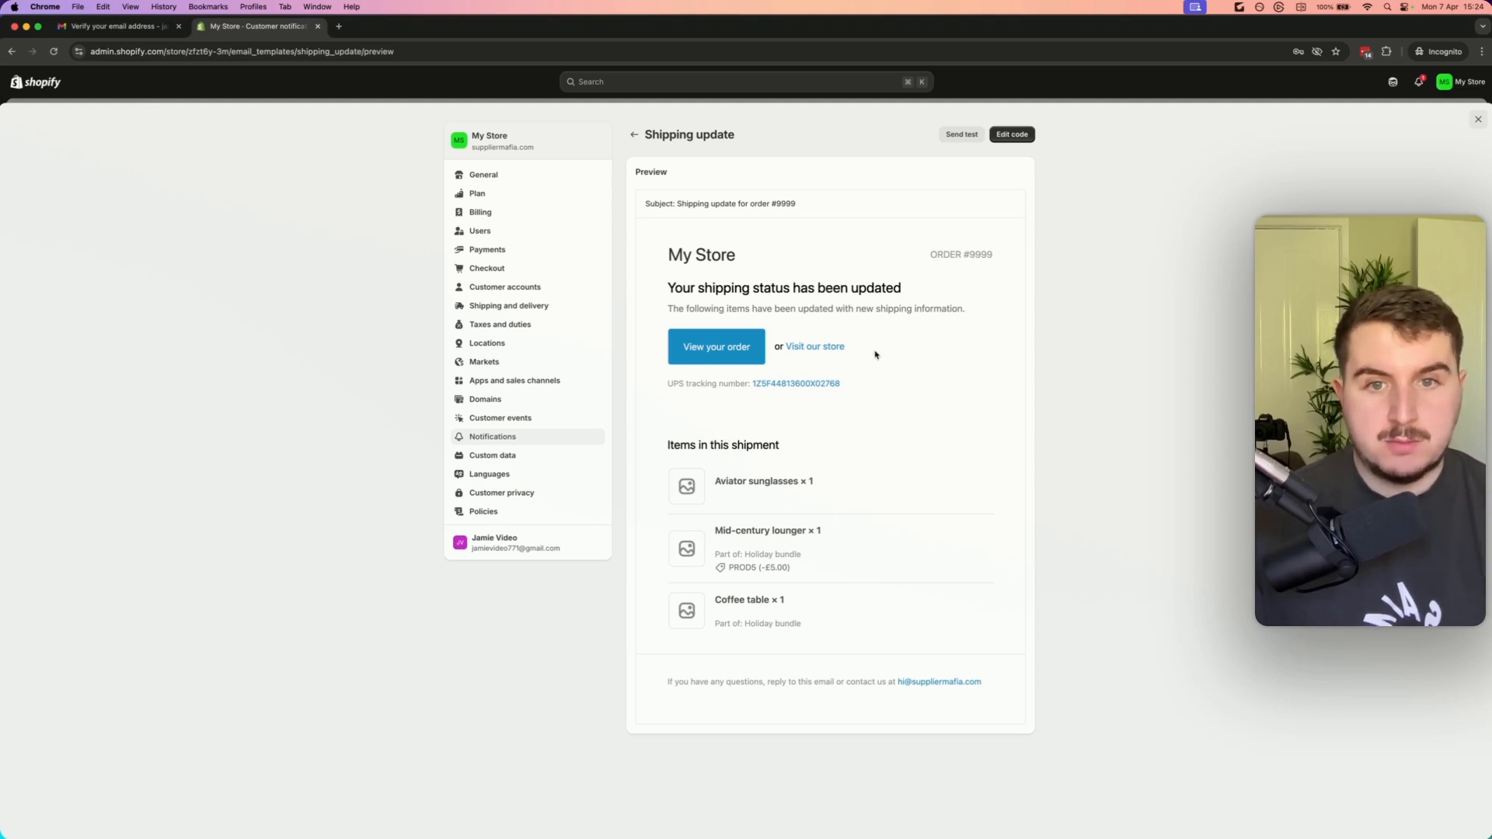
Open the Shipping update email code and search it for tracking number
click(1021, 136)
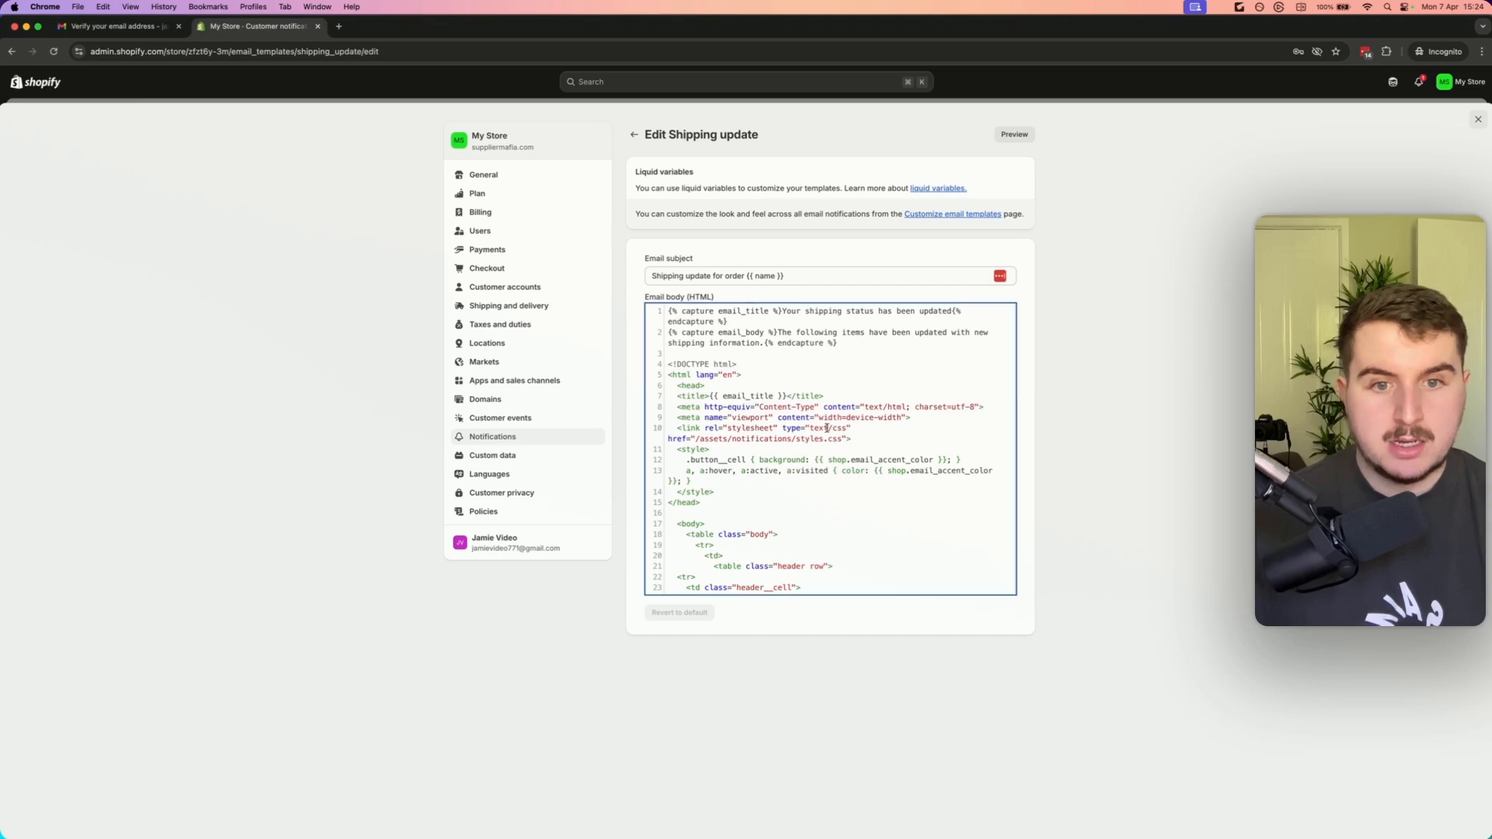
key(super+f)
text(tracking)
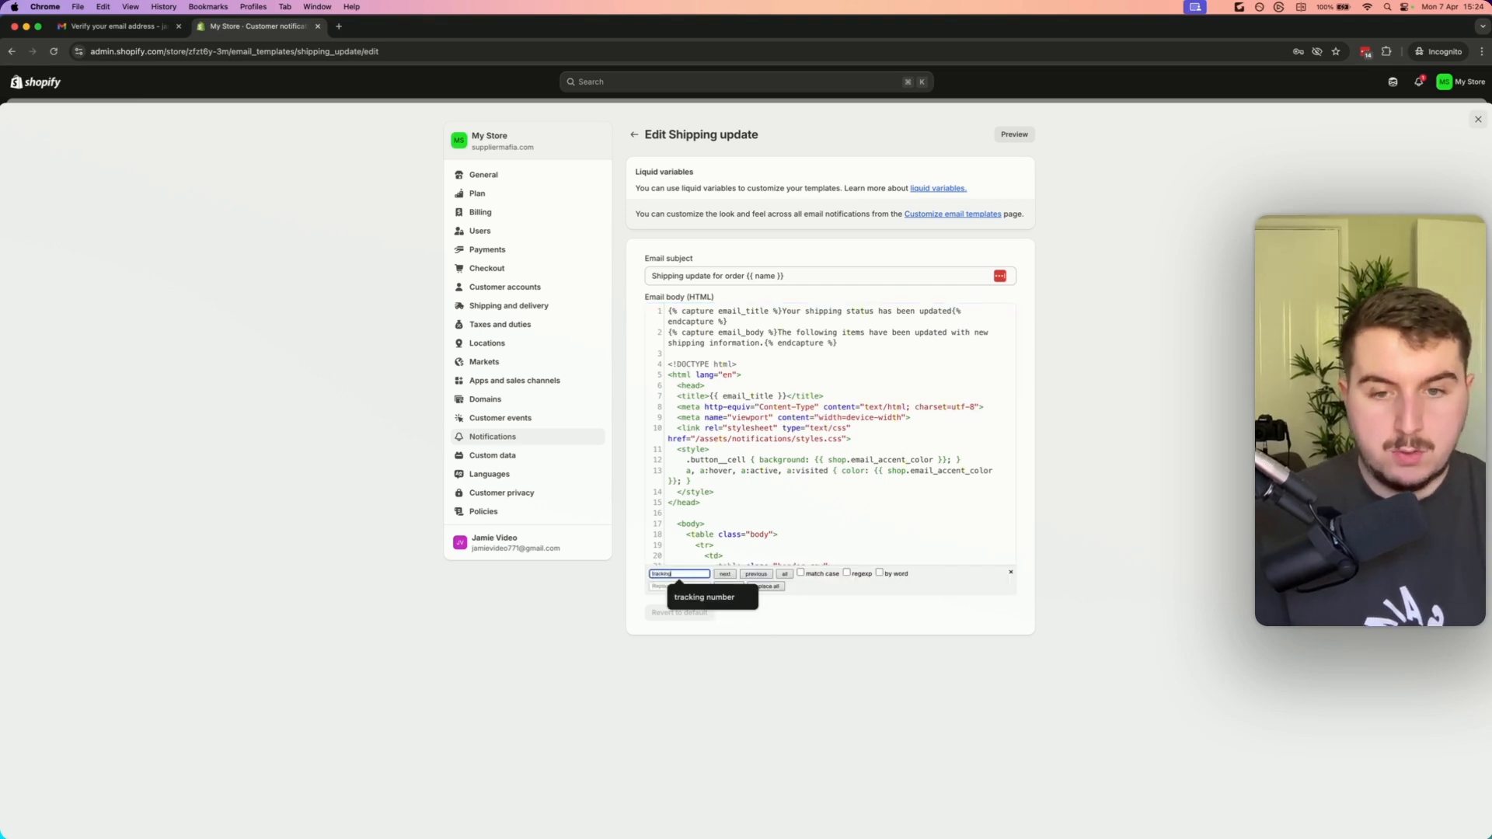
text( number)
key(Return)
scroll(843, 420, down, 1)
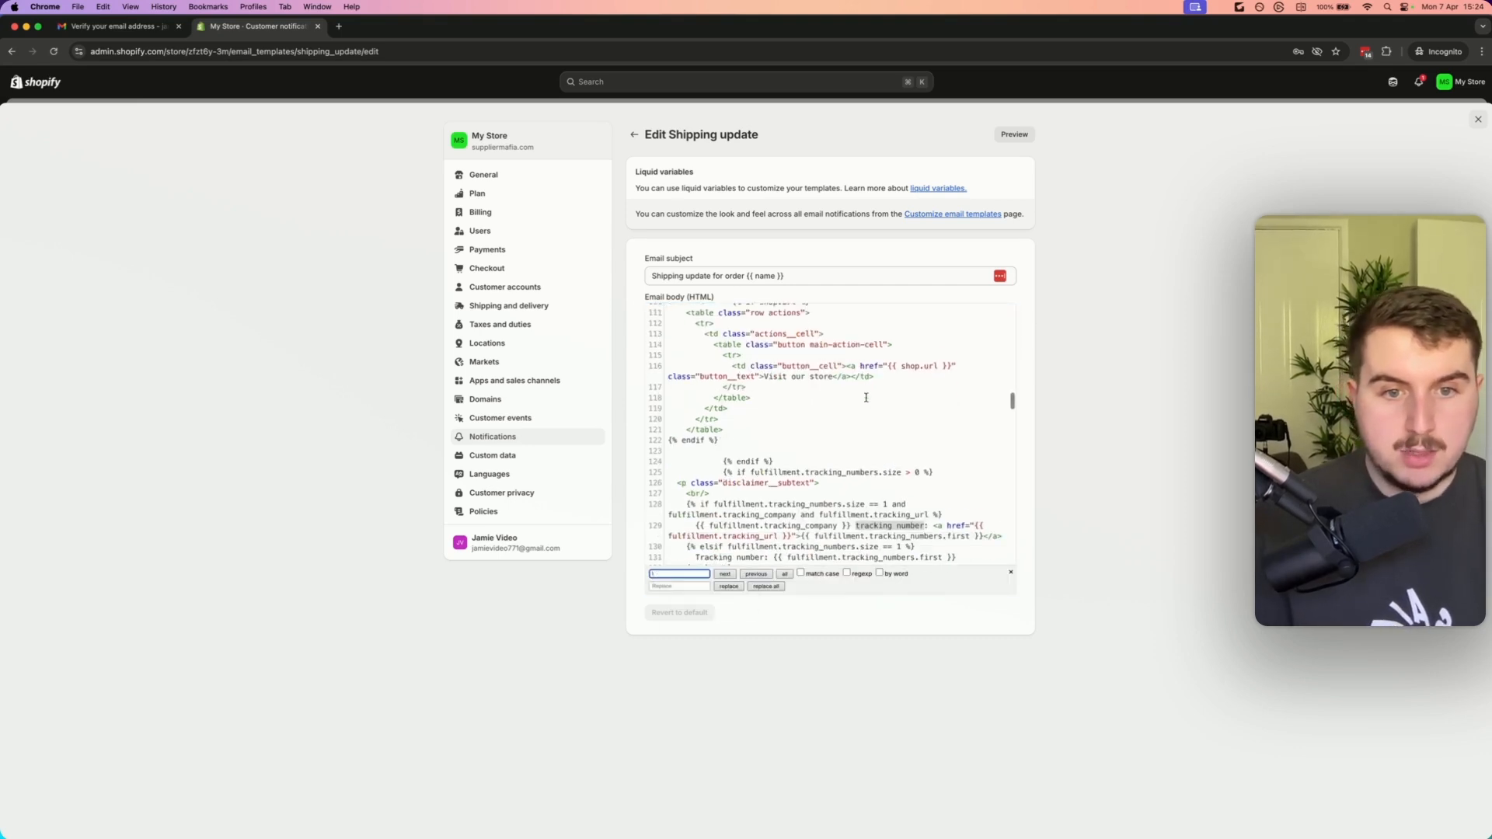
scroll(875, 503, down, 1)
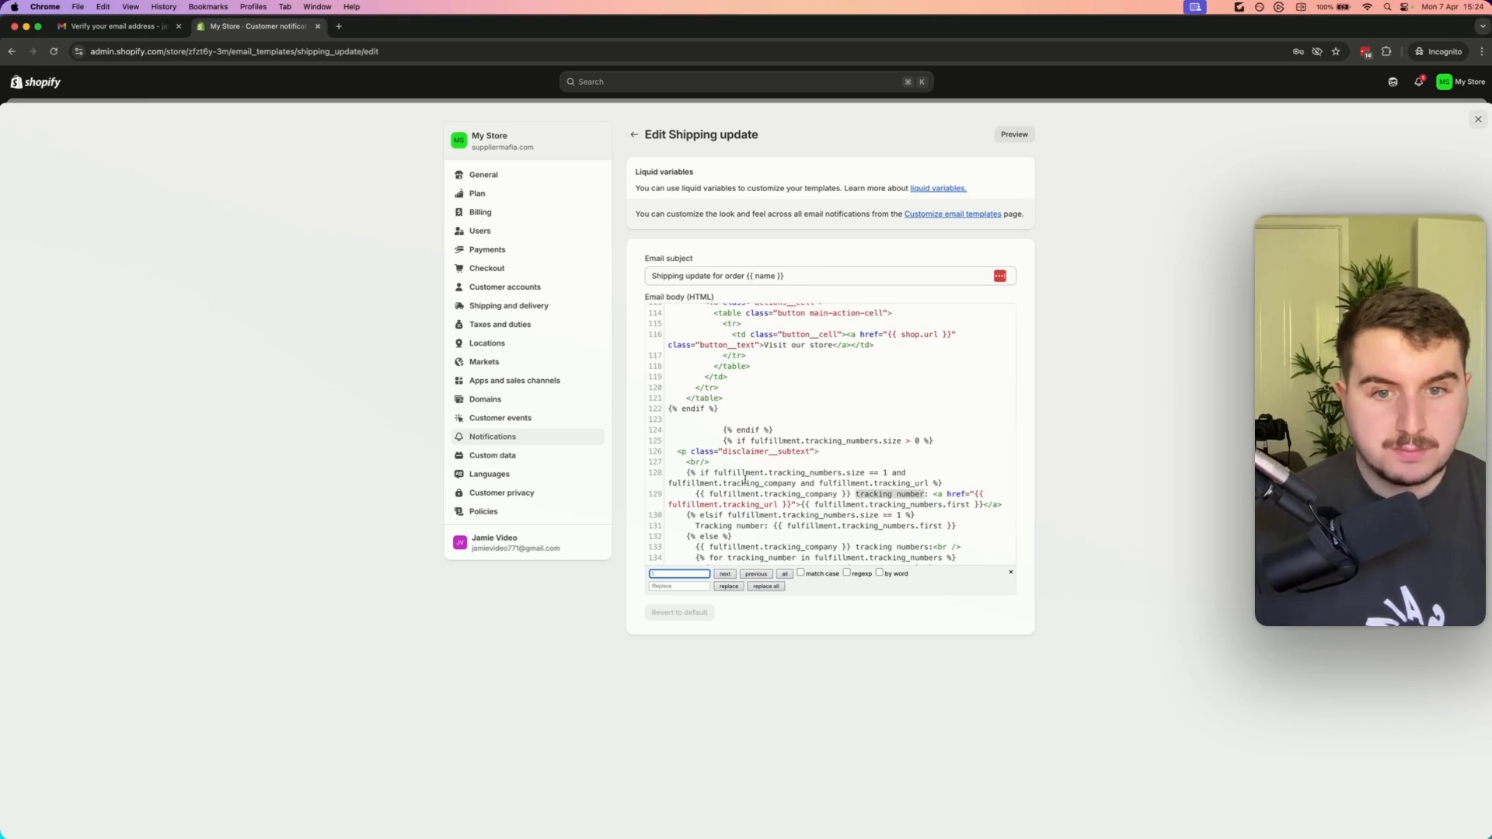
click(708, 474)
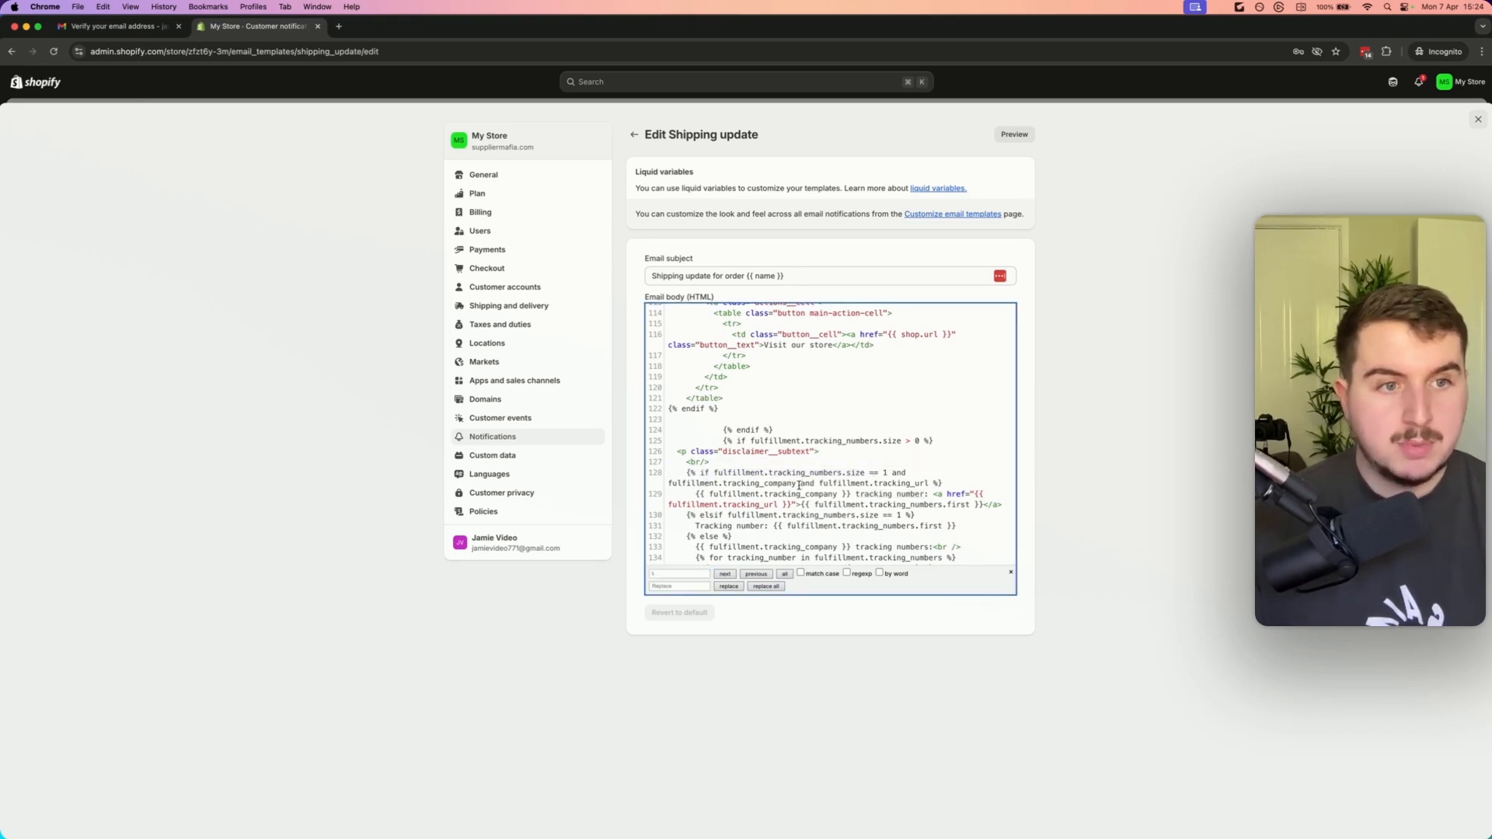
Delete the tracking-company condition and company variable preceding the tracking number text in the email body
drag(798, 483, 681, 483)
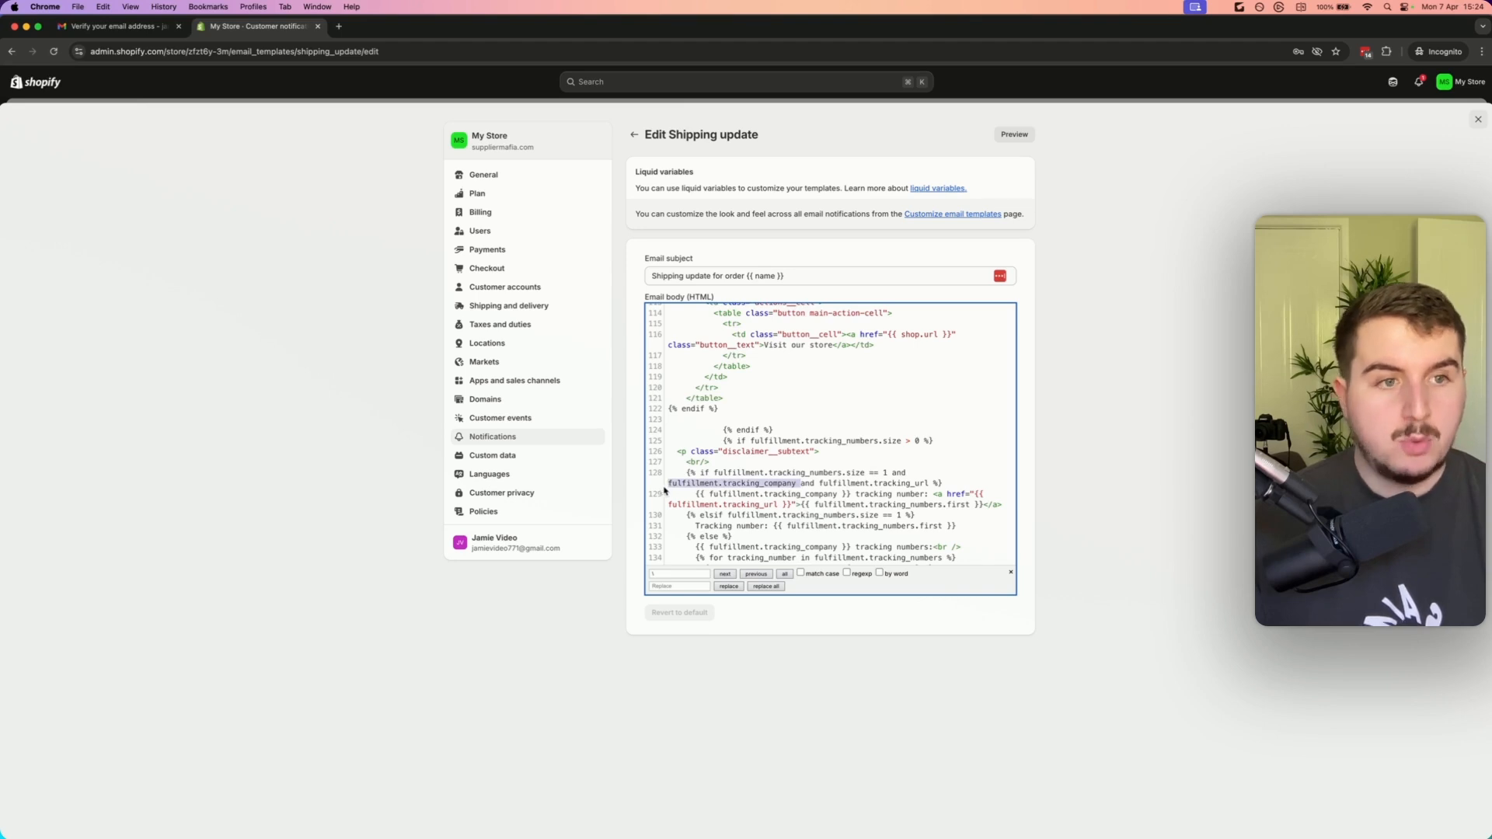
click(763, 476)
drag(796, 482, 677, 483)
click(832, 483)
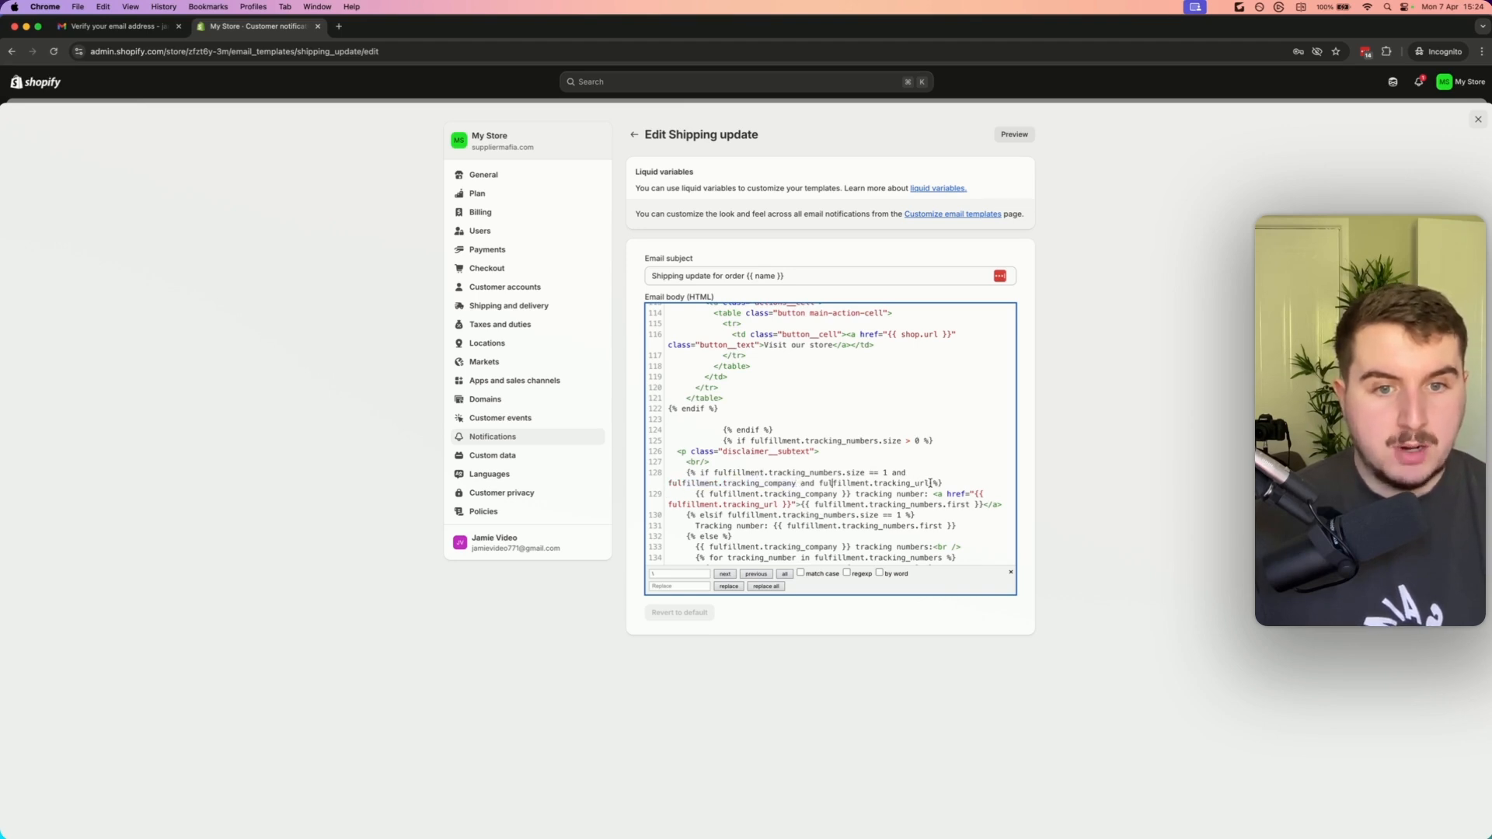
drag(930, 484, 828, 485)
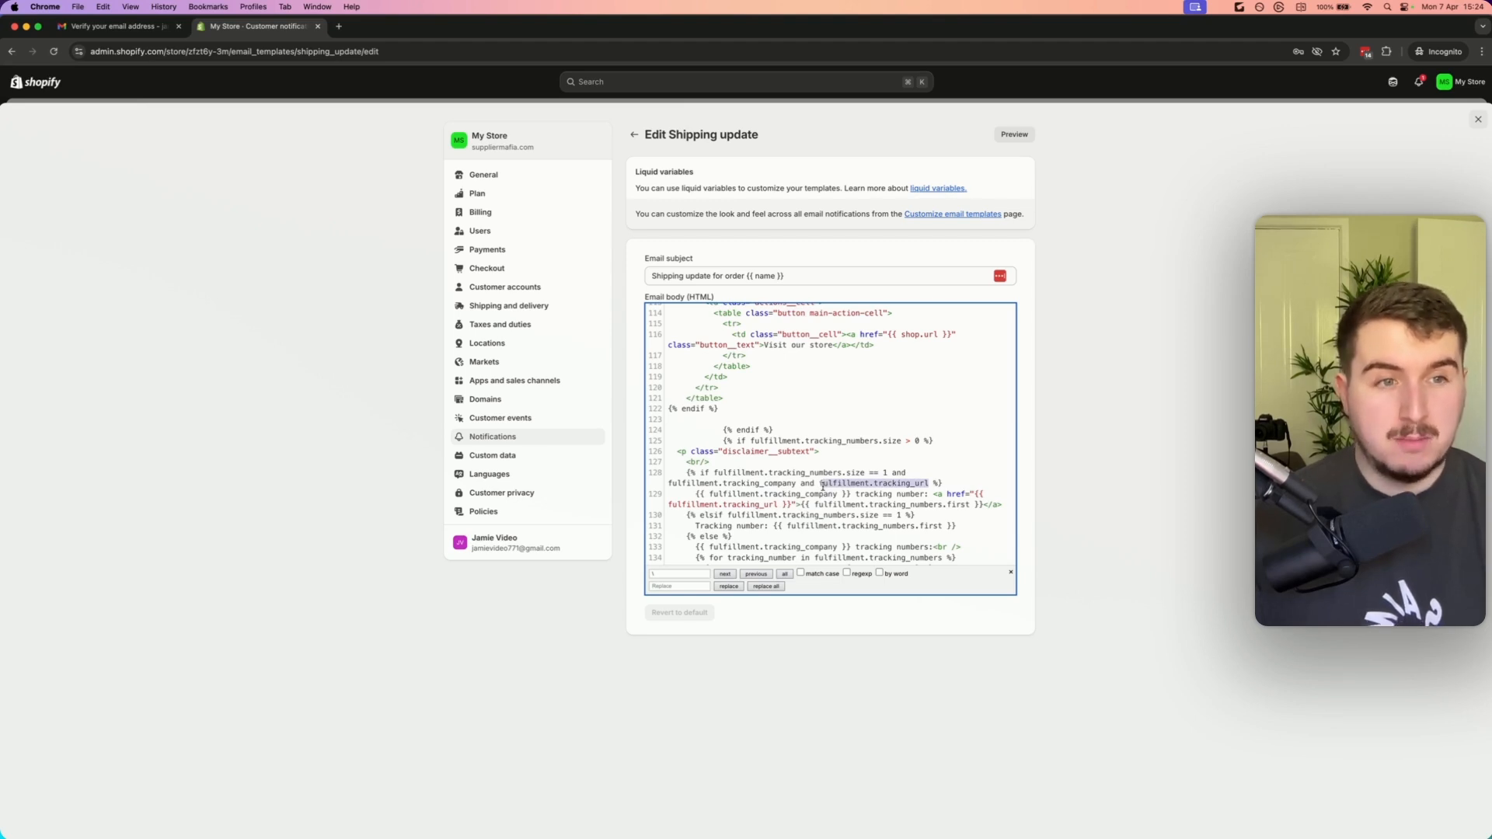
click(886, 496)
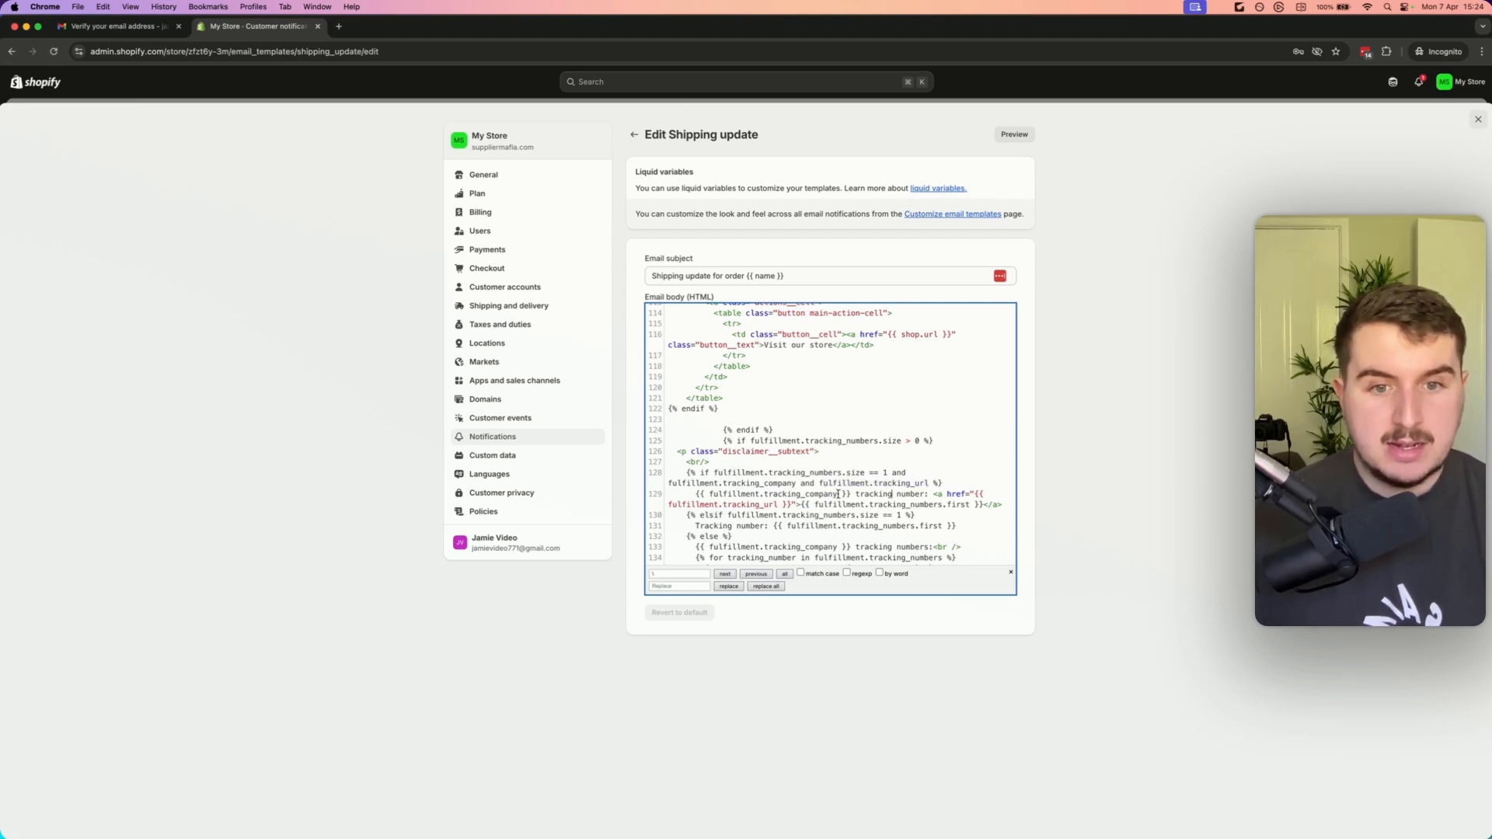
drag(792, 505, 728, 505)
click(727, 505)
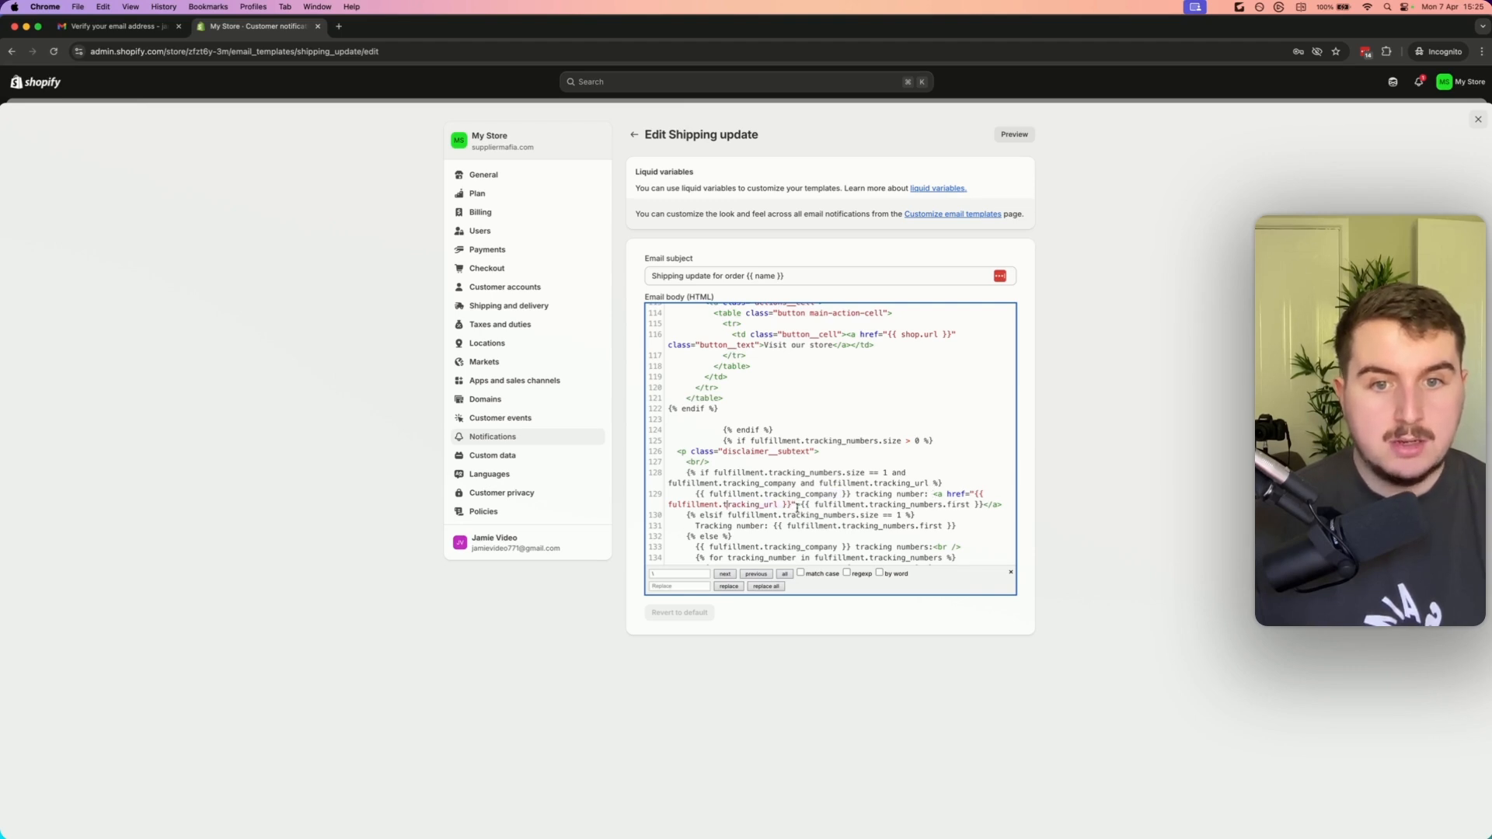
drag(849, 494, 674, 473)
key(BackSpace)
key(BackSpace)
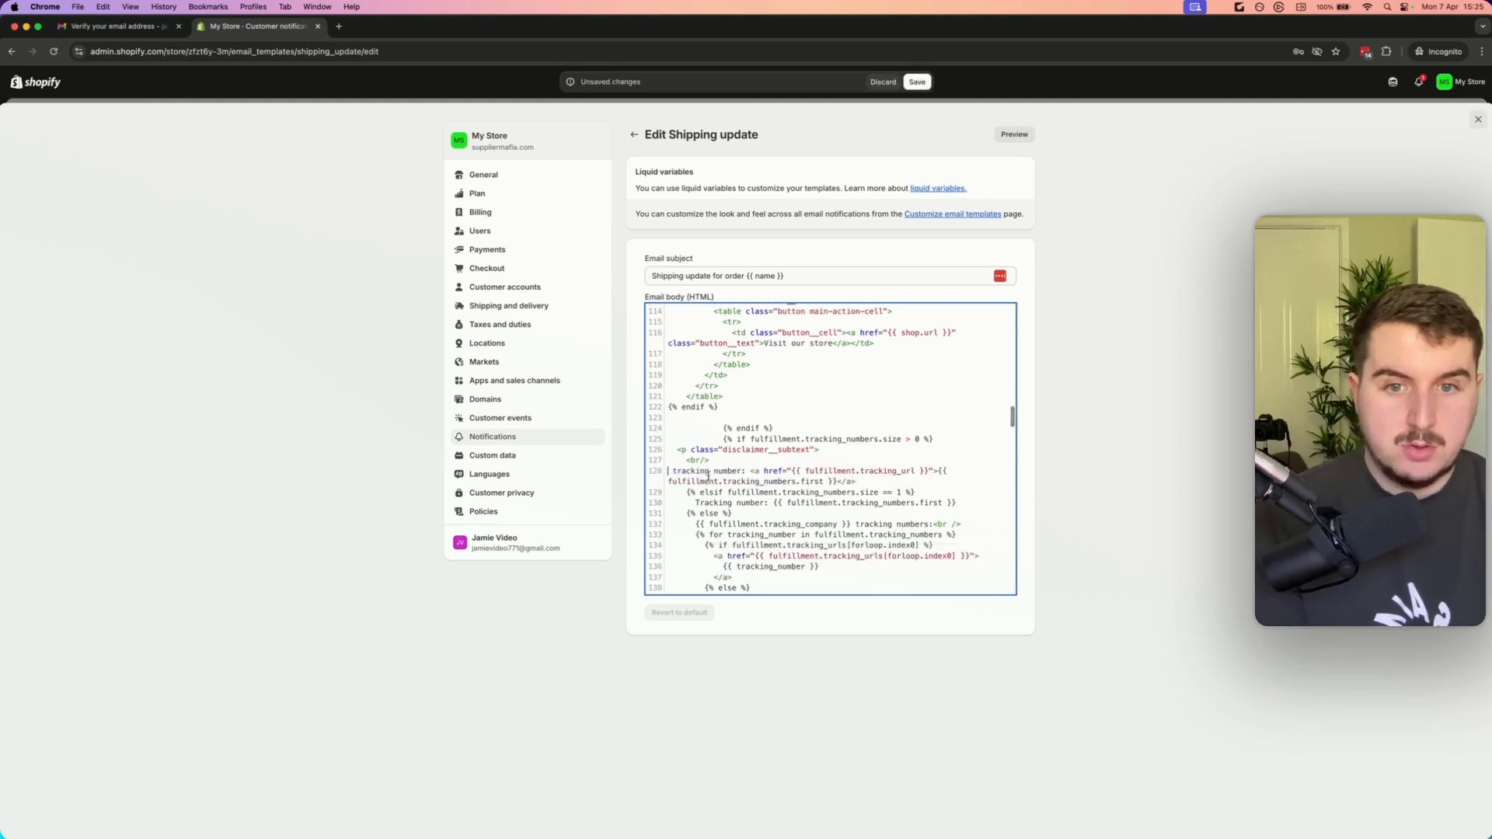
key(BackSpace)
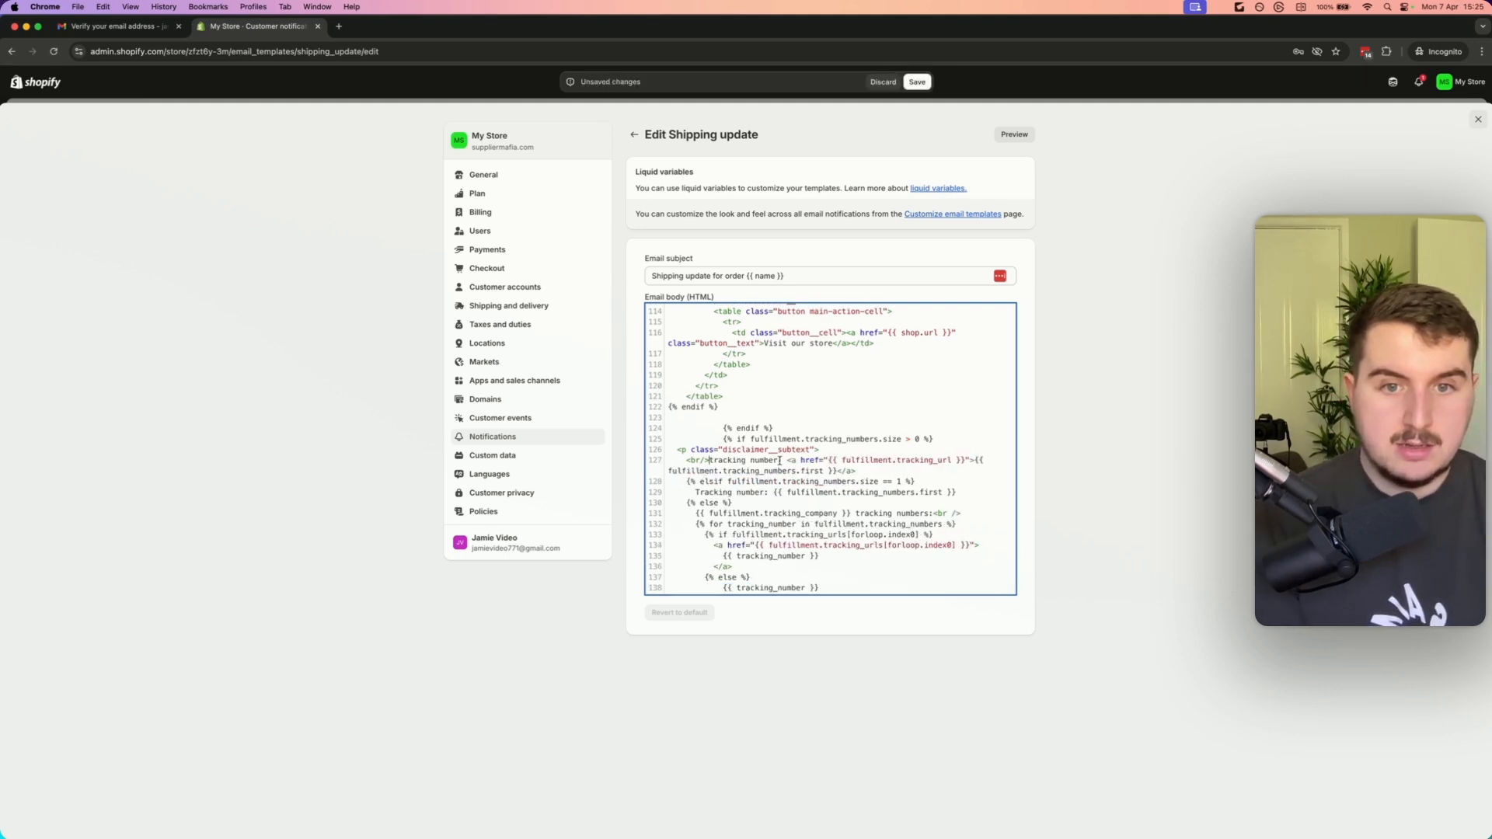
Replace the tracking number label with the text You will recieve your tracking link shortly
drag(783, 459, 705, 463)
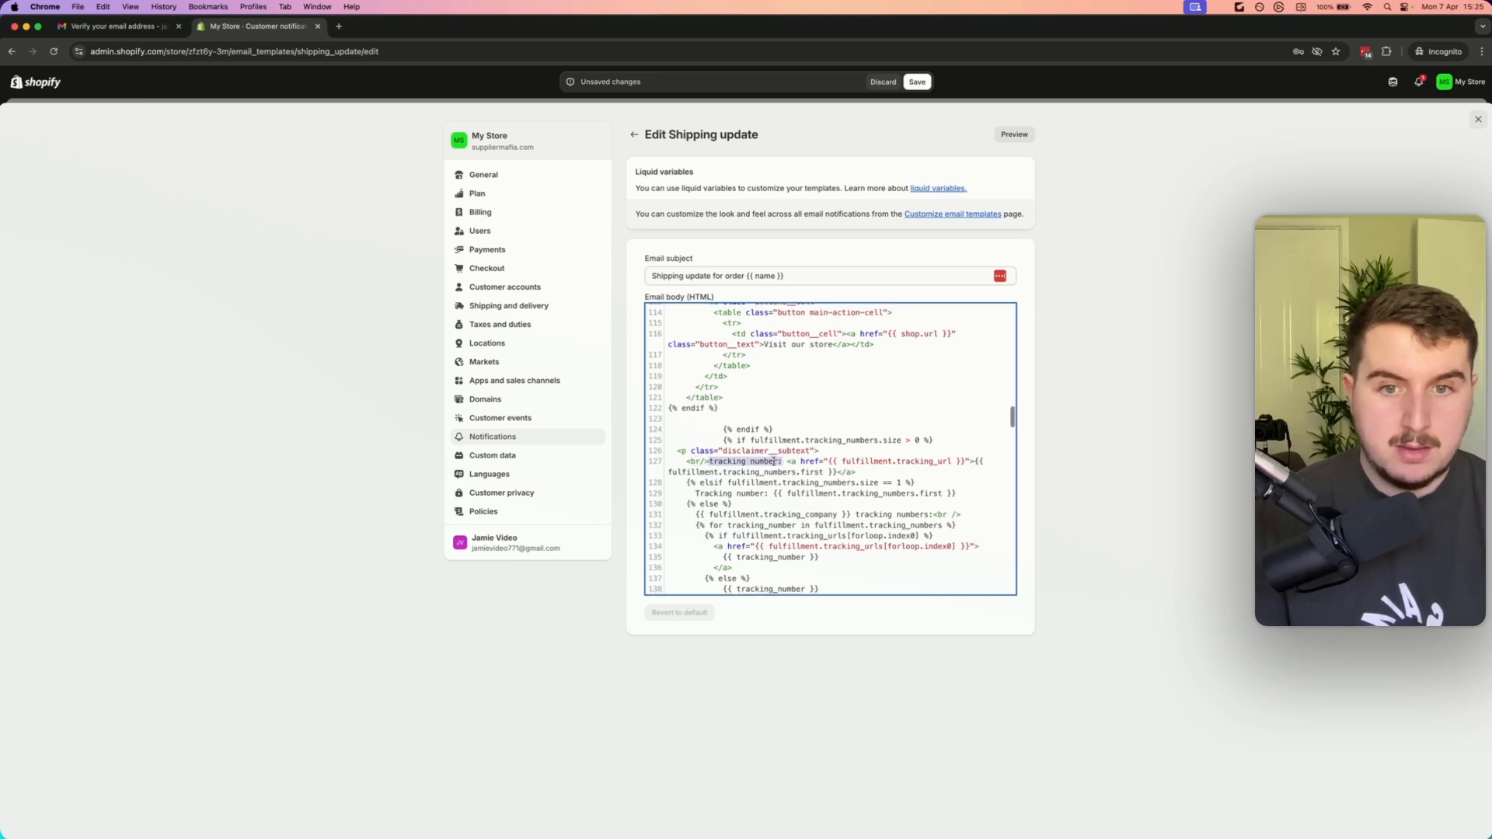
text(You will )
text(recieve your tra)
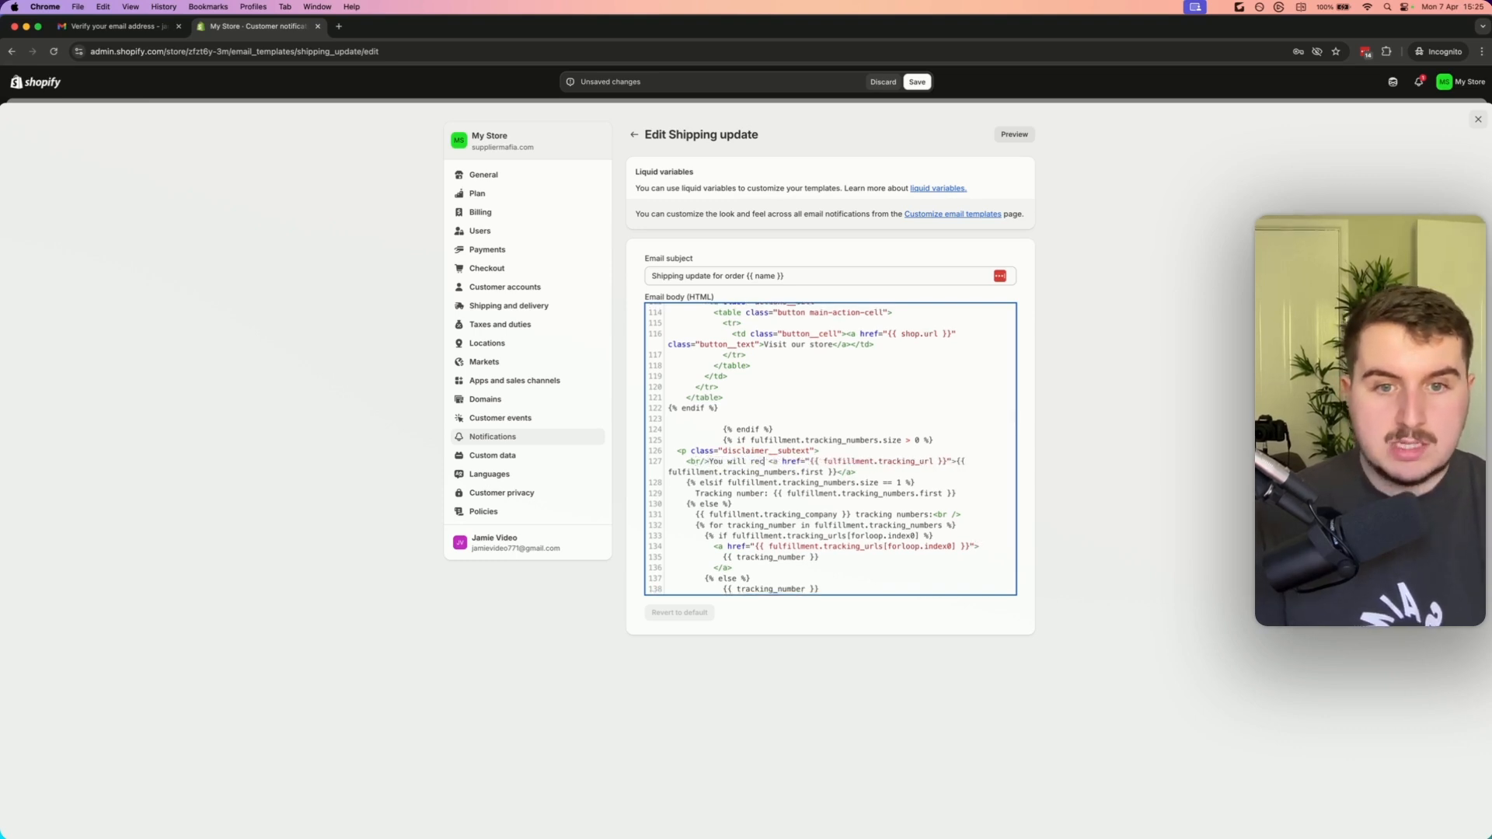
text(cking li)
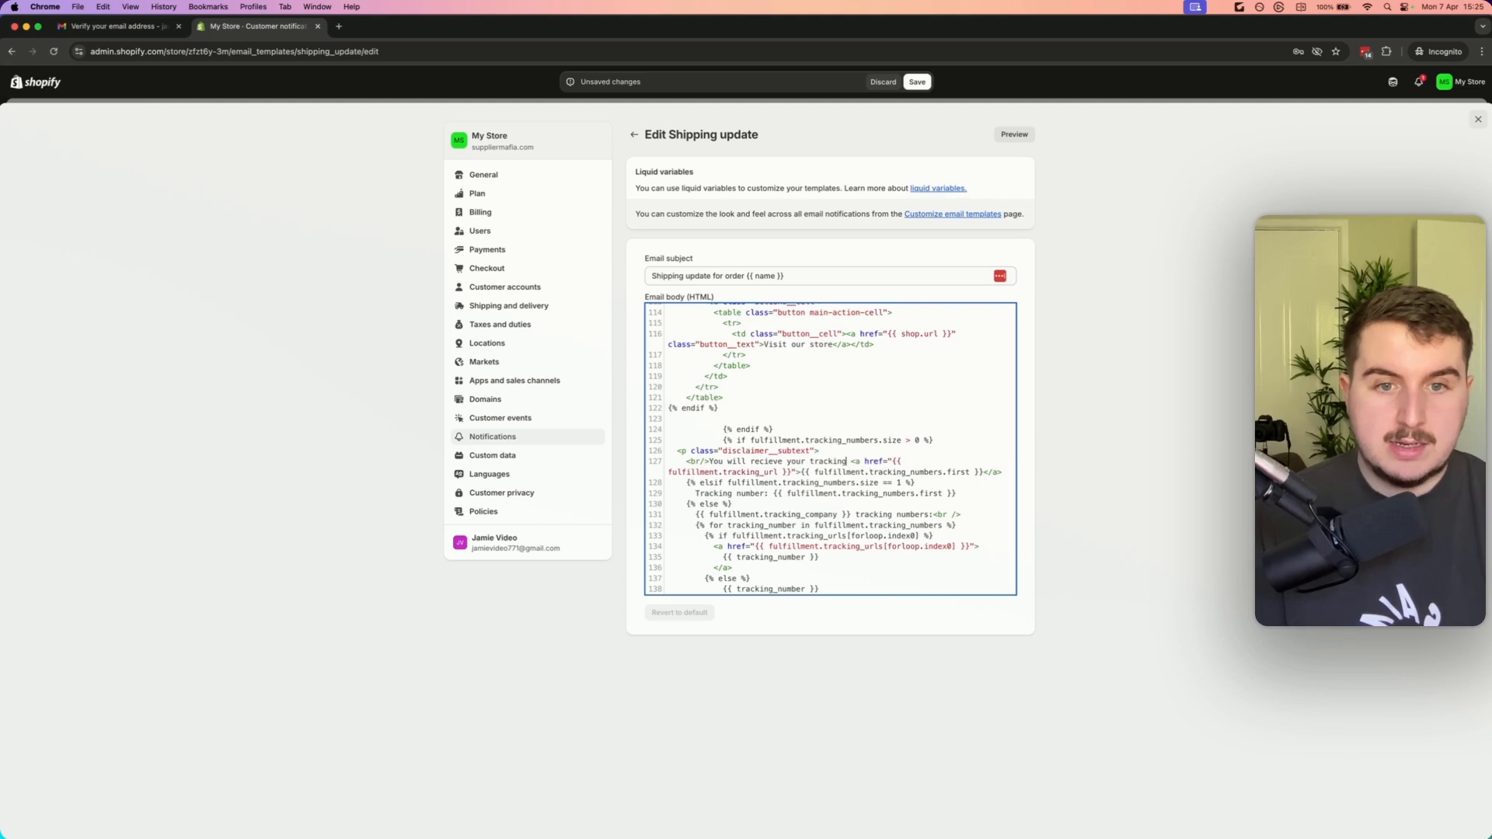
text(nk shortly)
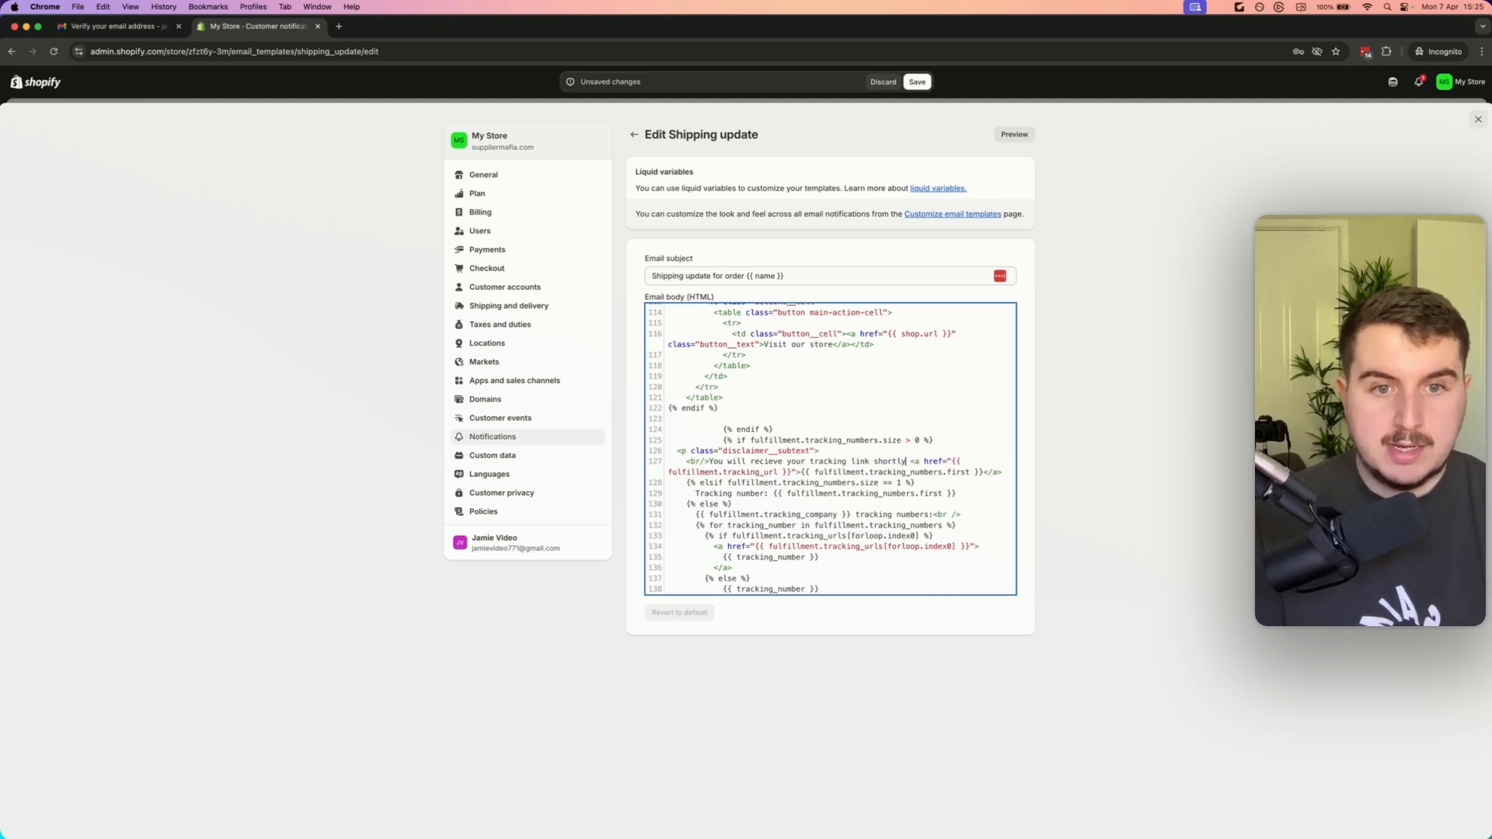
click(826, 503)
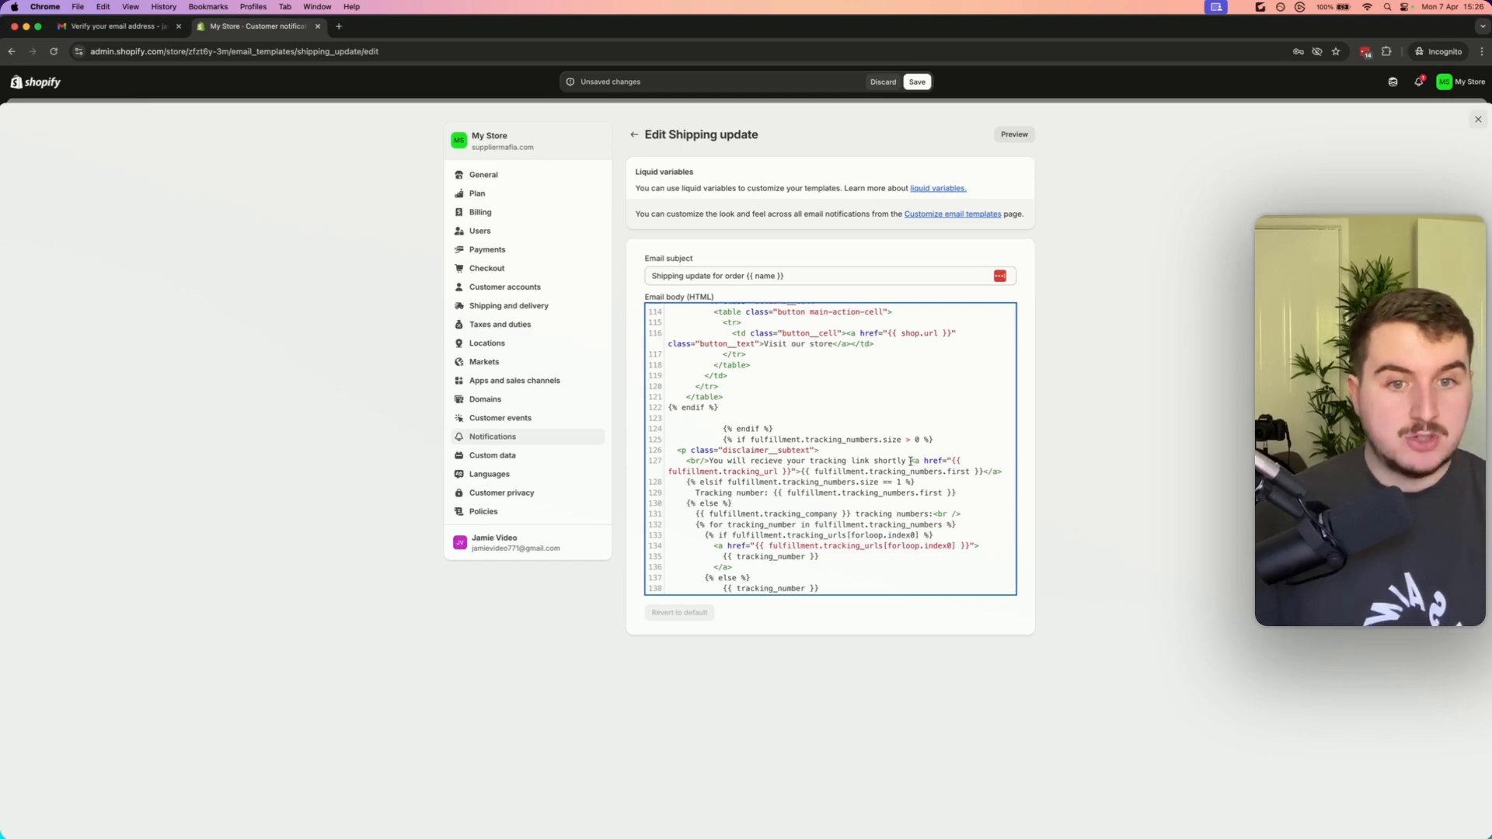
drag(909, 461, 734, 463)
click(736, 463)
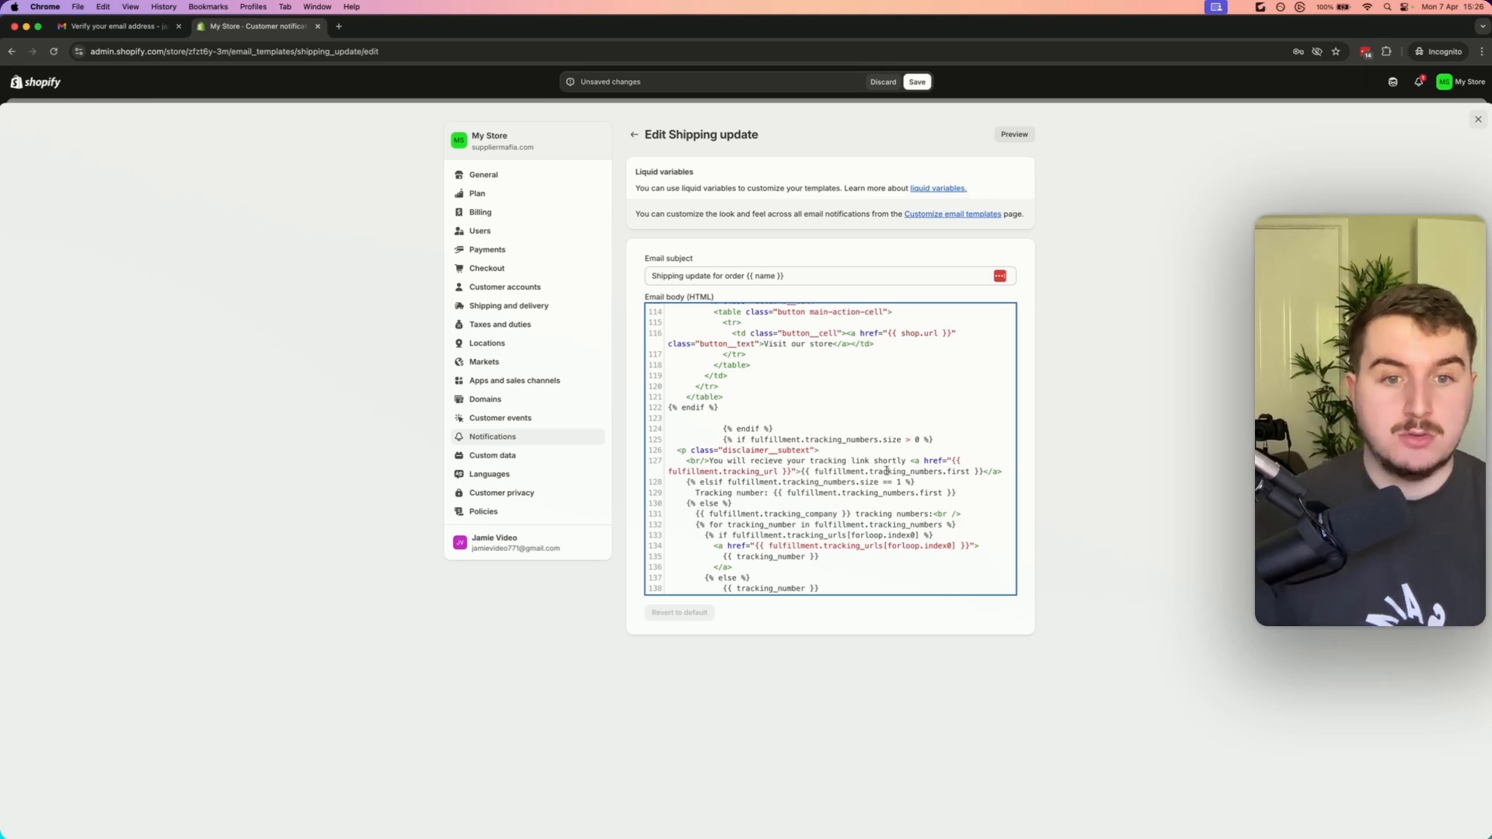
drag(911, 462, 825, 474)
click(990, 464)
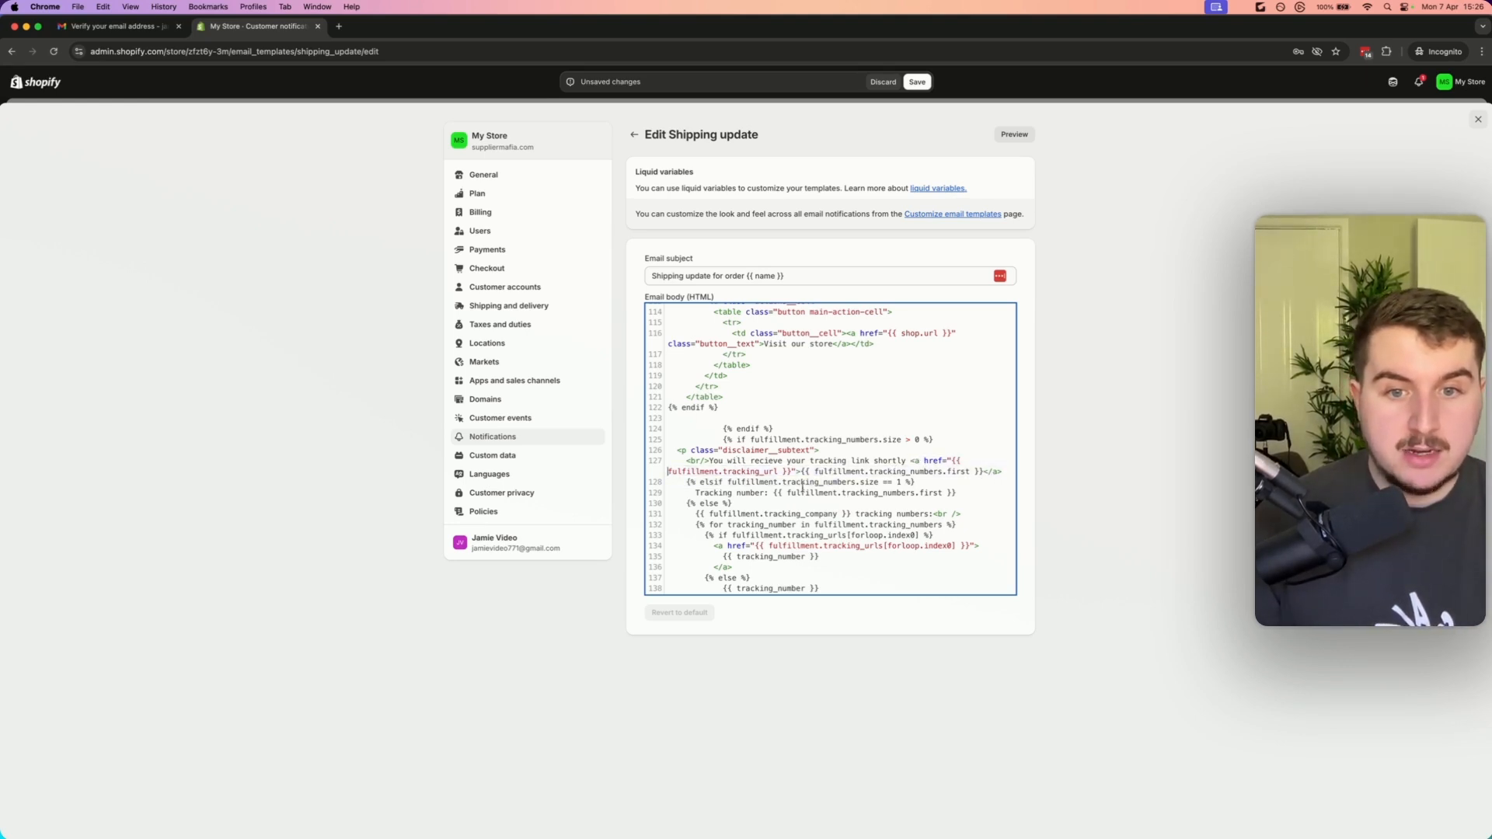
Delete the tracking link anchor from the tracking message line, then try to save and preview the template
drag(1003, 472, 911, 461)
key(BackSpace)
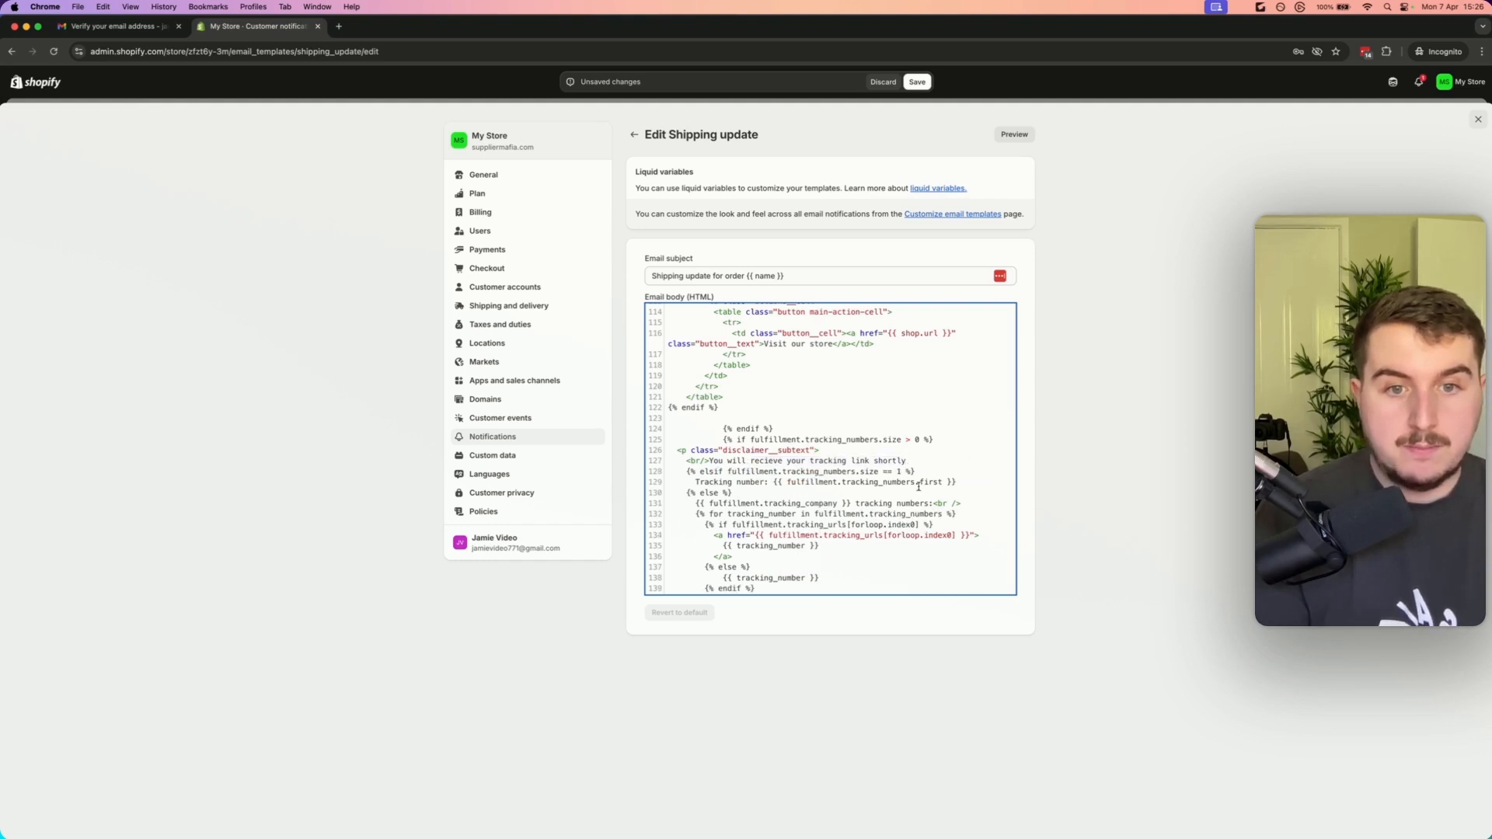
click(917, 82)
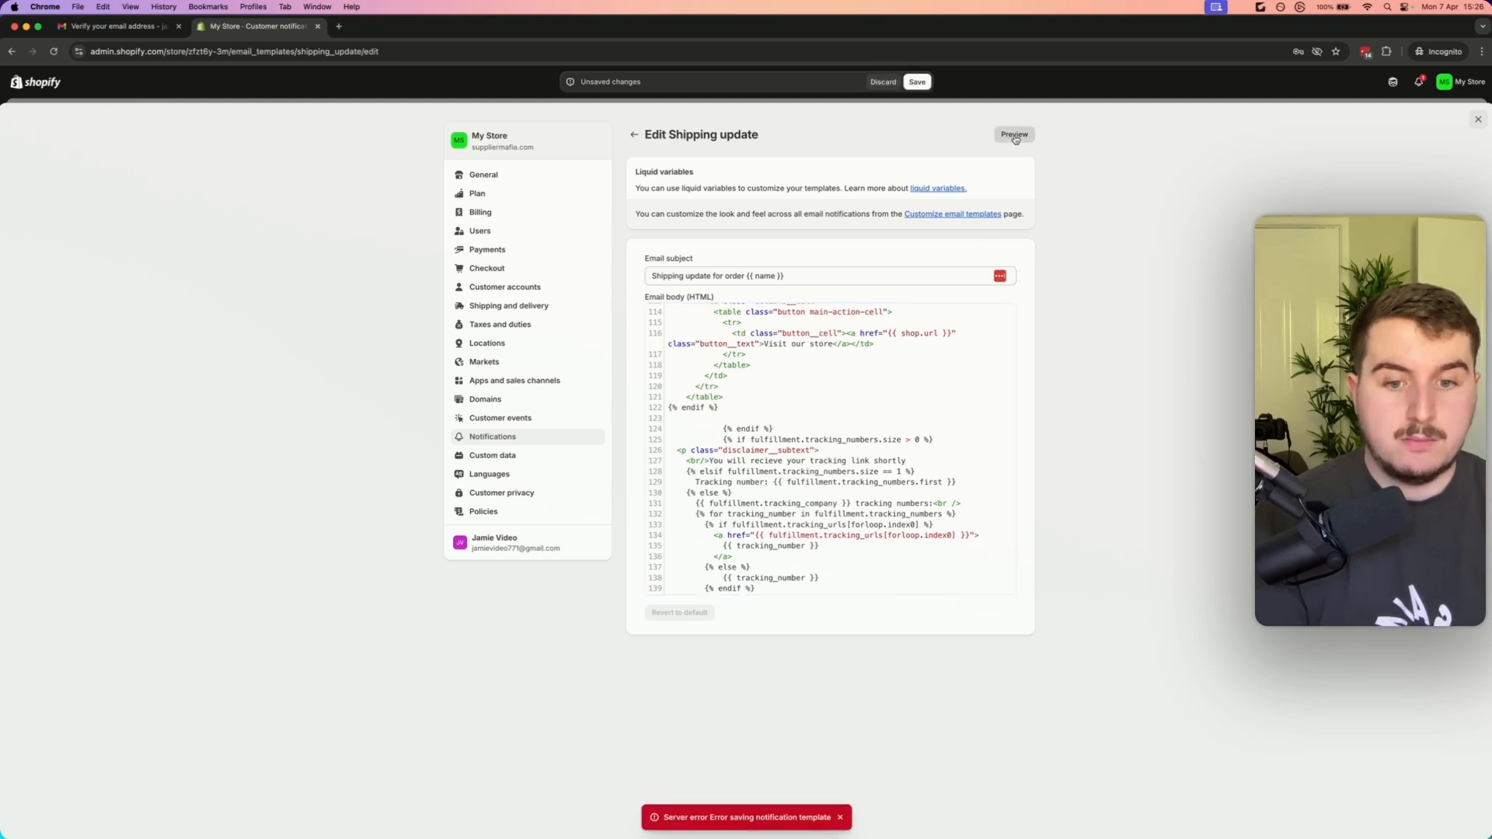
click(1014, 136)
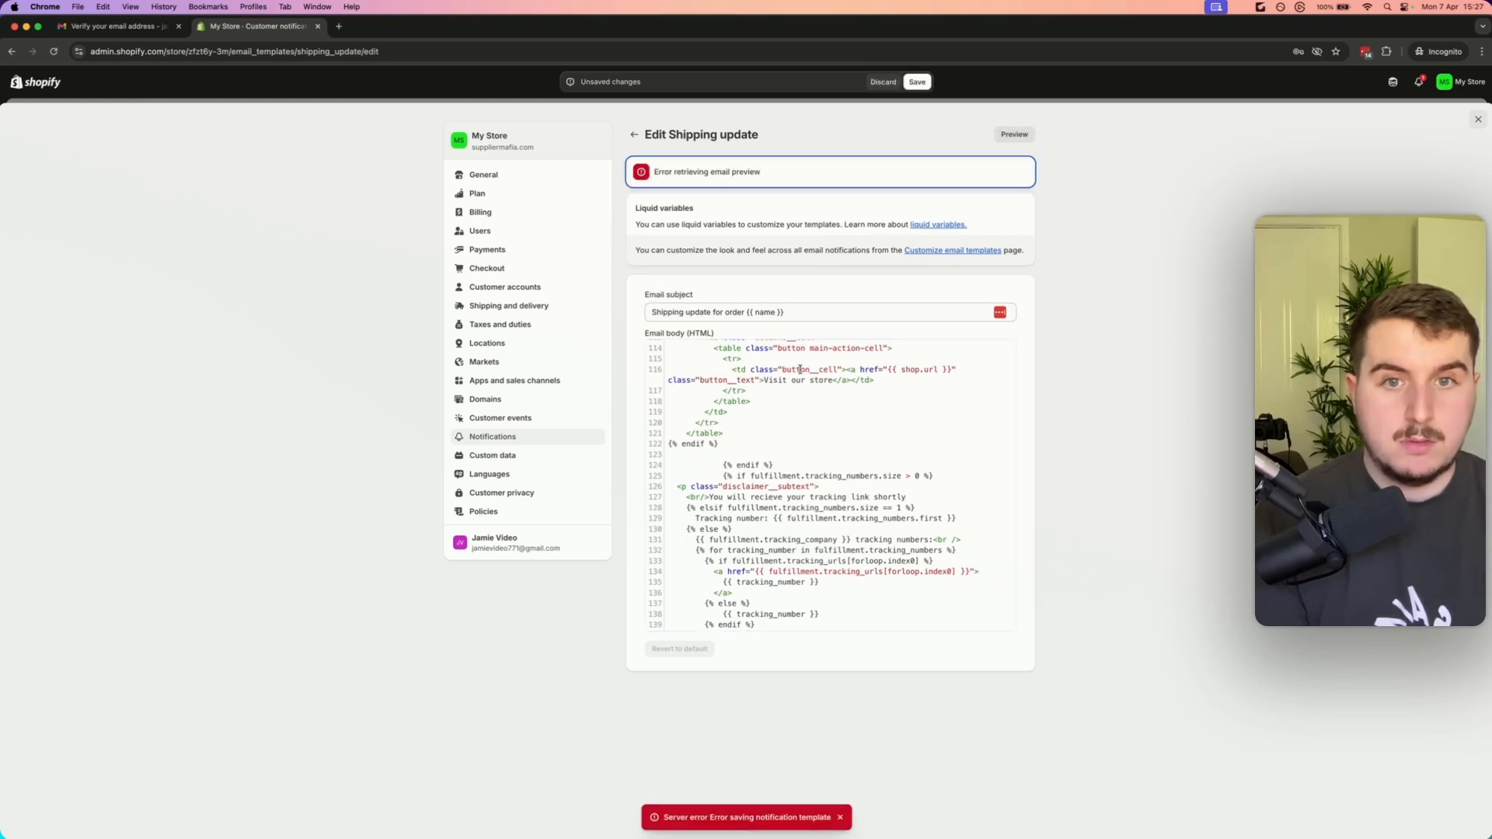
Delete the empty line and the remaining tracking-number elsif/else block below the message, then try saving again
click(813, 433)
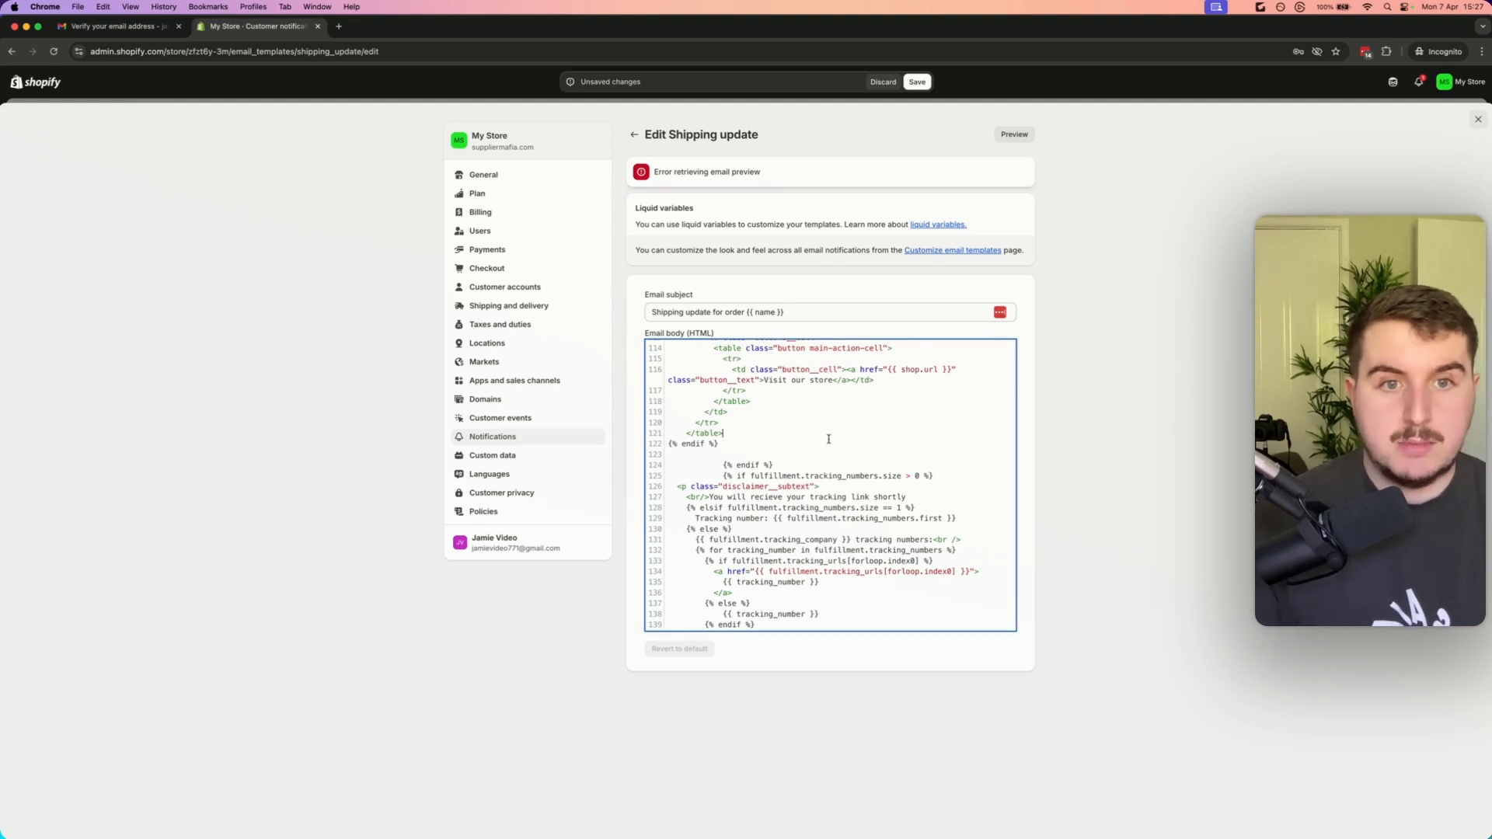
scroll(777, 439, down, 2)
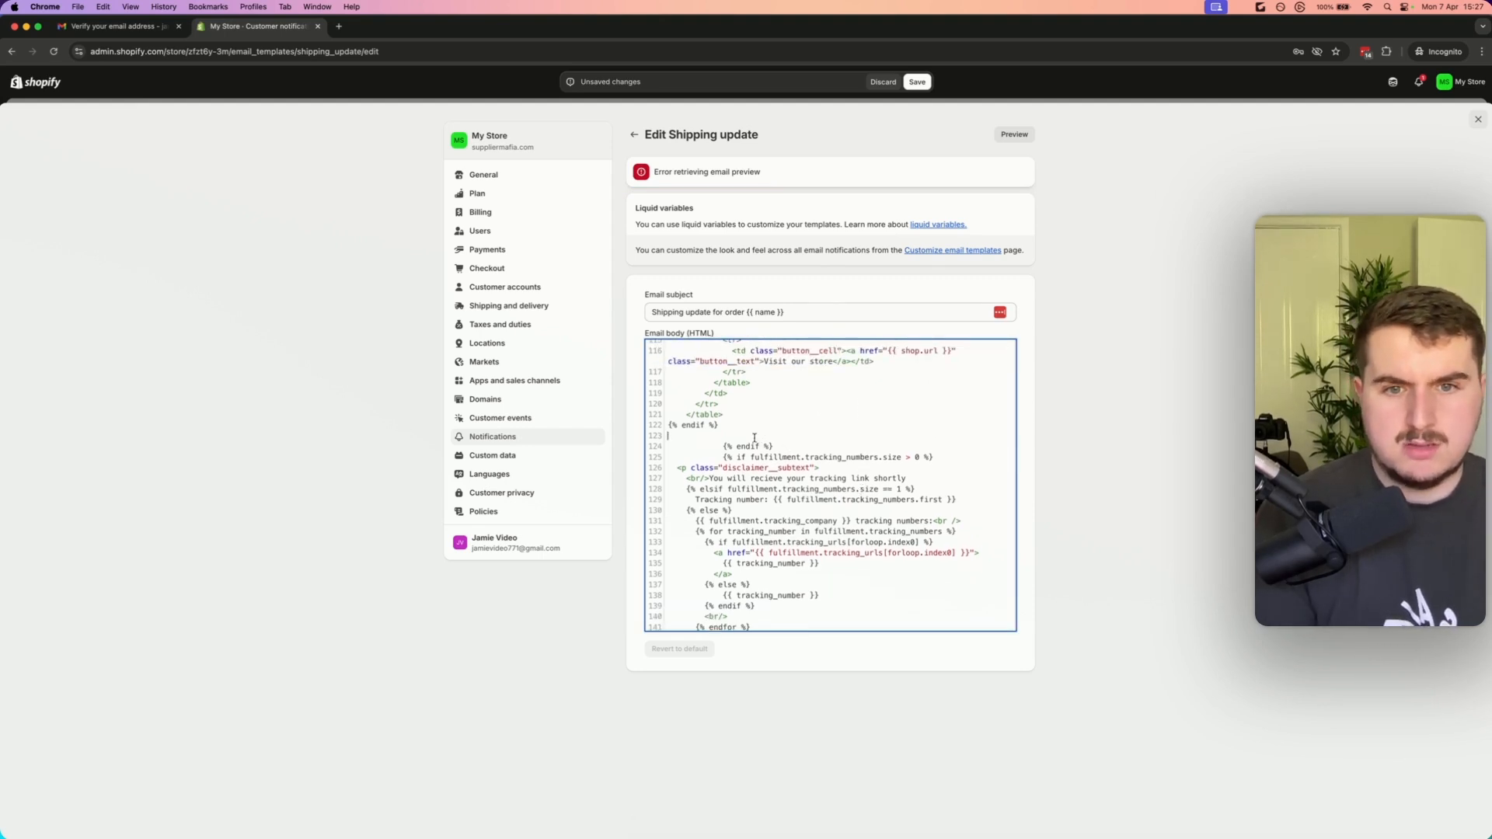
key(BackSpace)
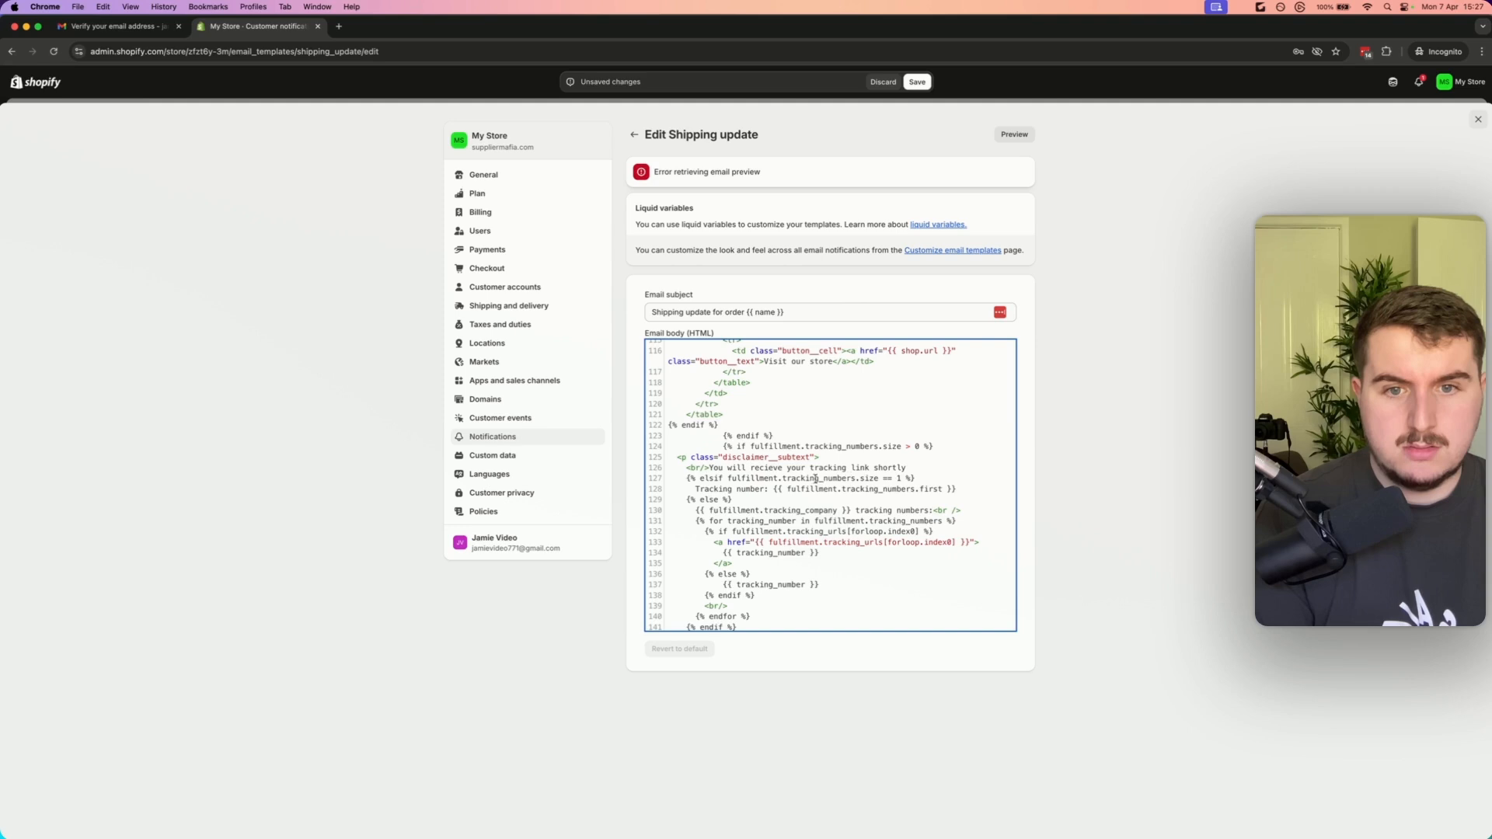
drag(941, 478, 616, 484)
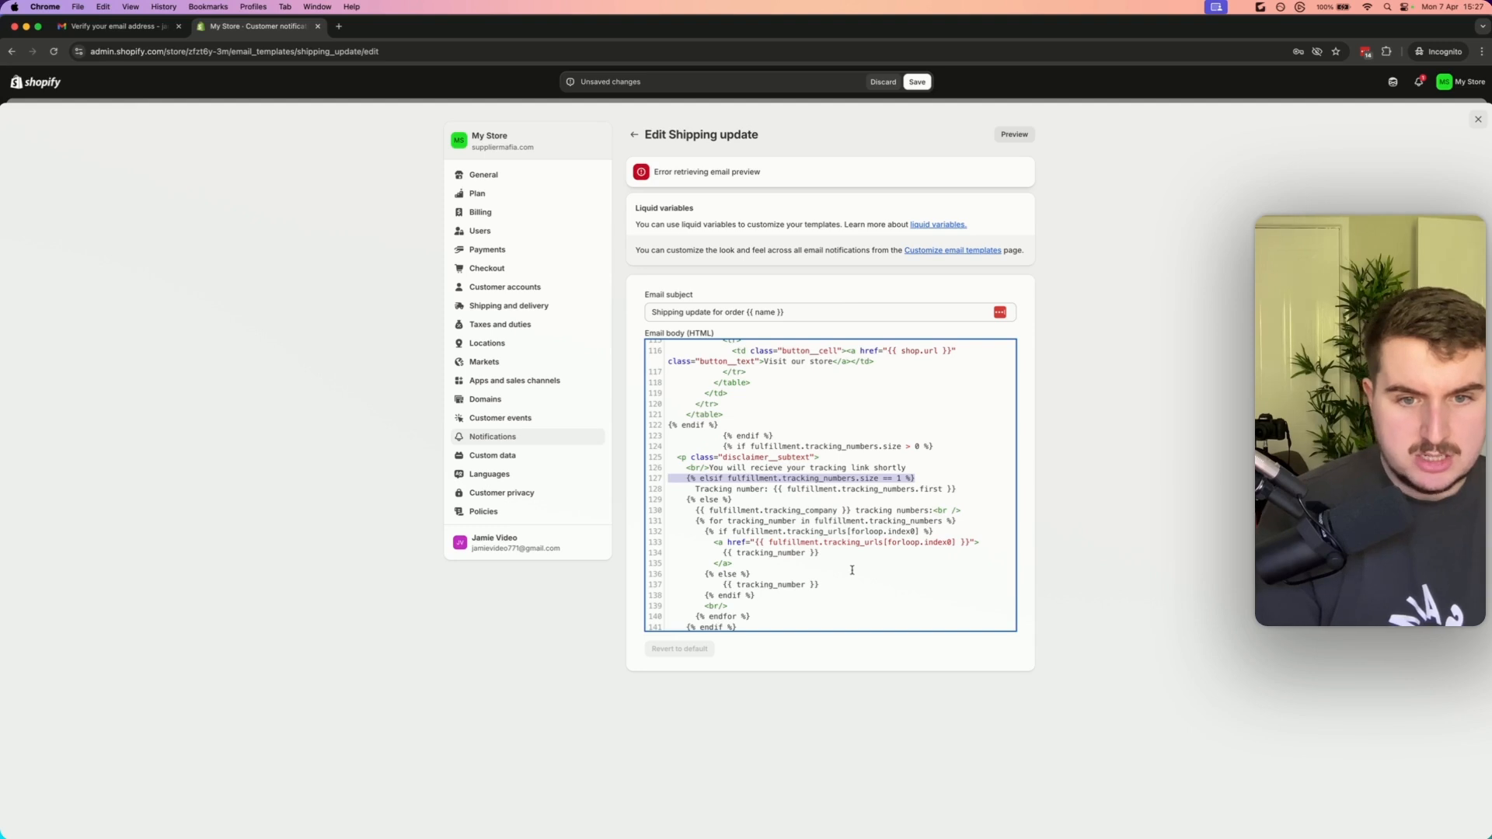
drag(773, 595, 570, 486)
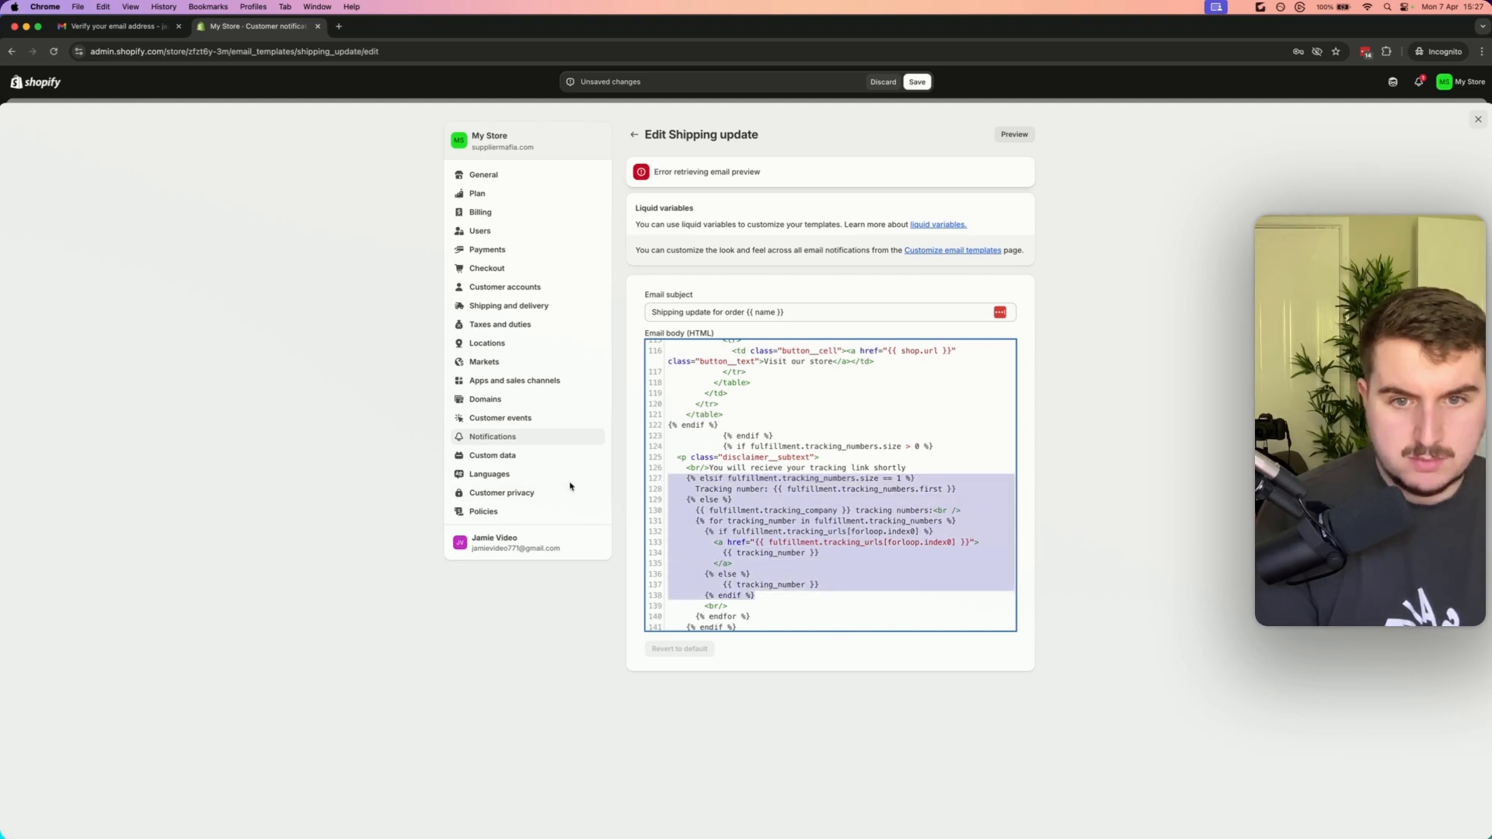
key(BackSpace)
click(917, 81)
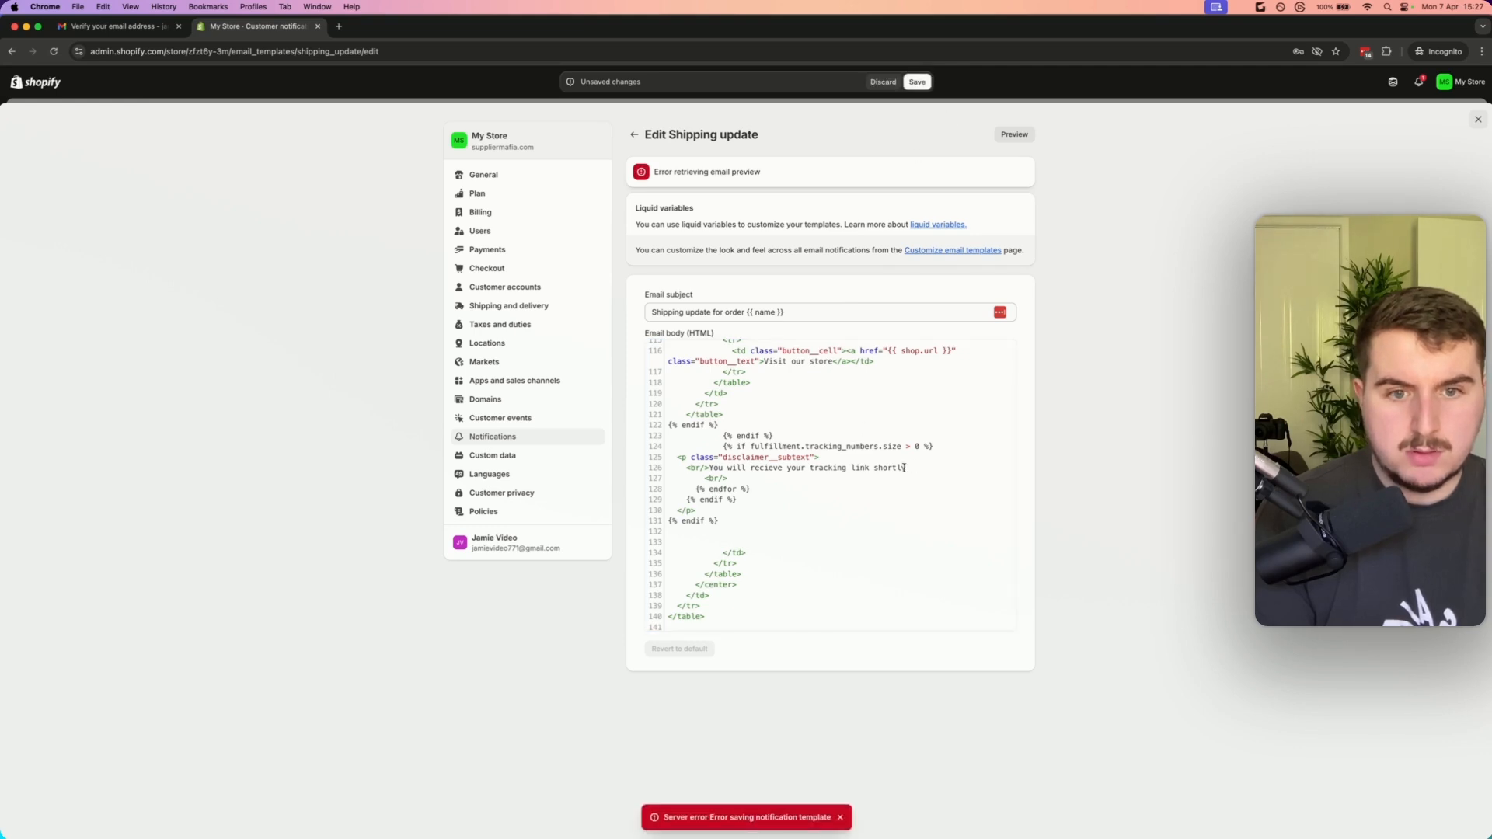
Remove the leftover endfor line below the tracking message and try saving the template once more
drag(996, 468, 563, 472)
click(777, 489)
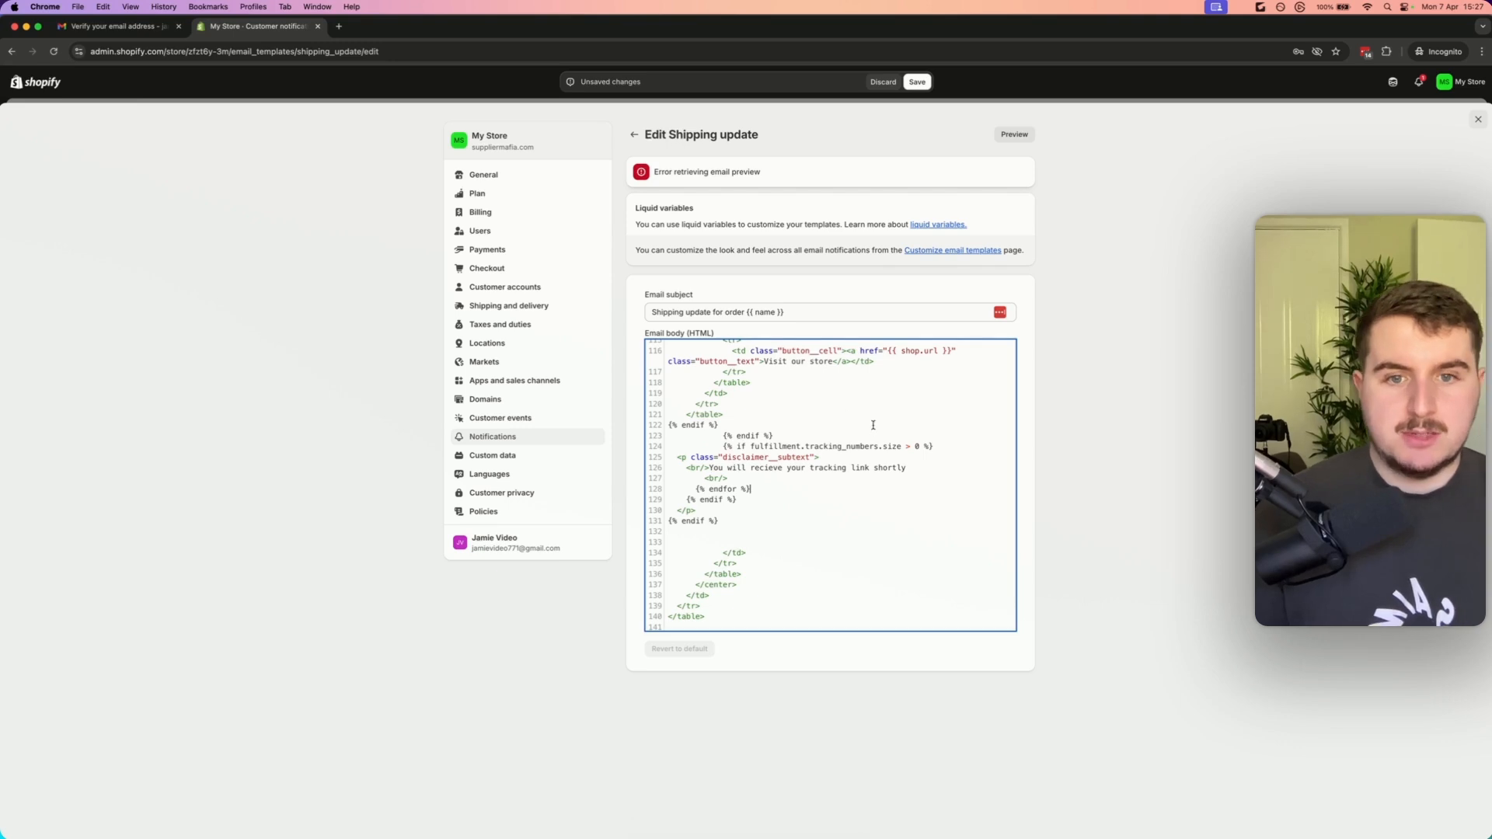
drag(906, 466, 729, 466)
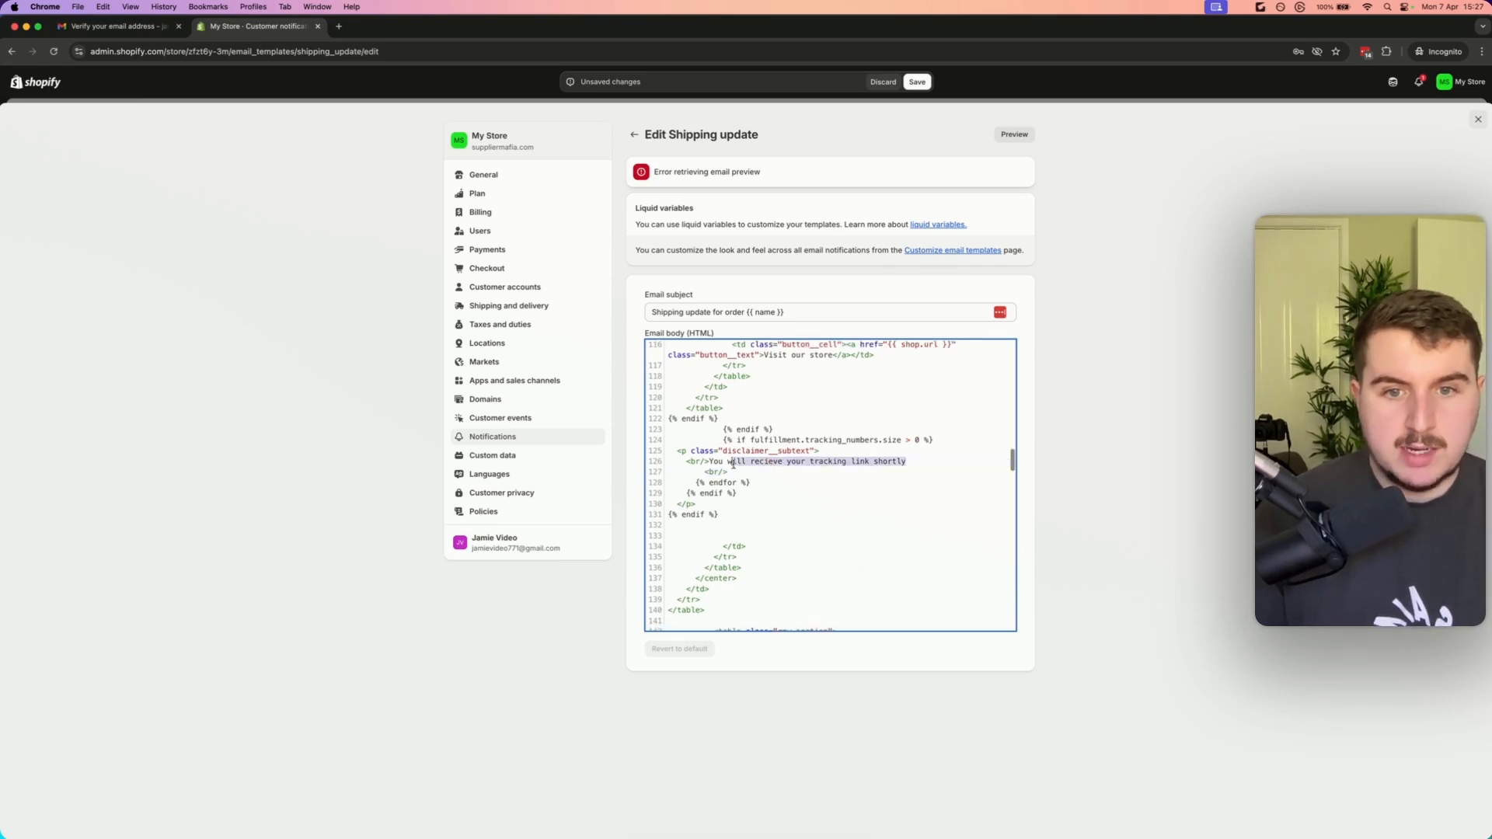
click(752, 495)
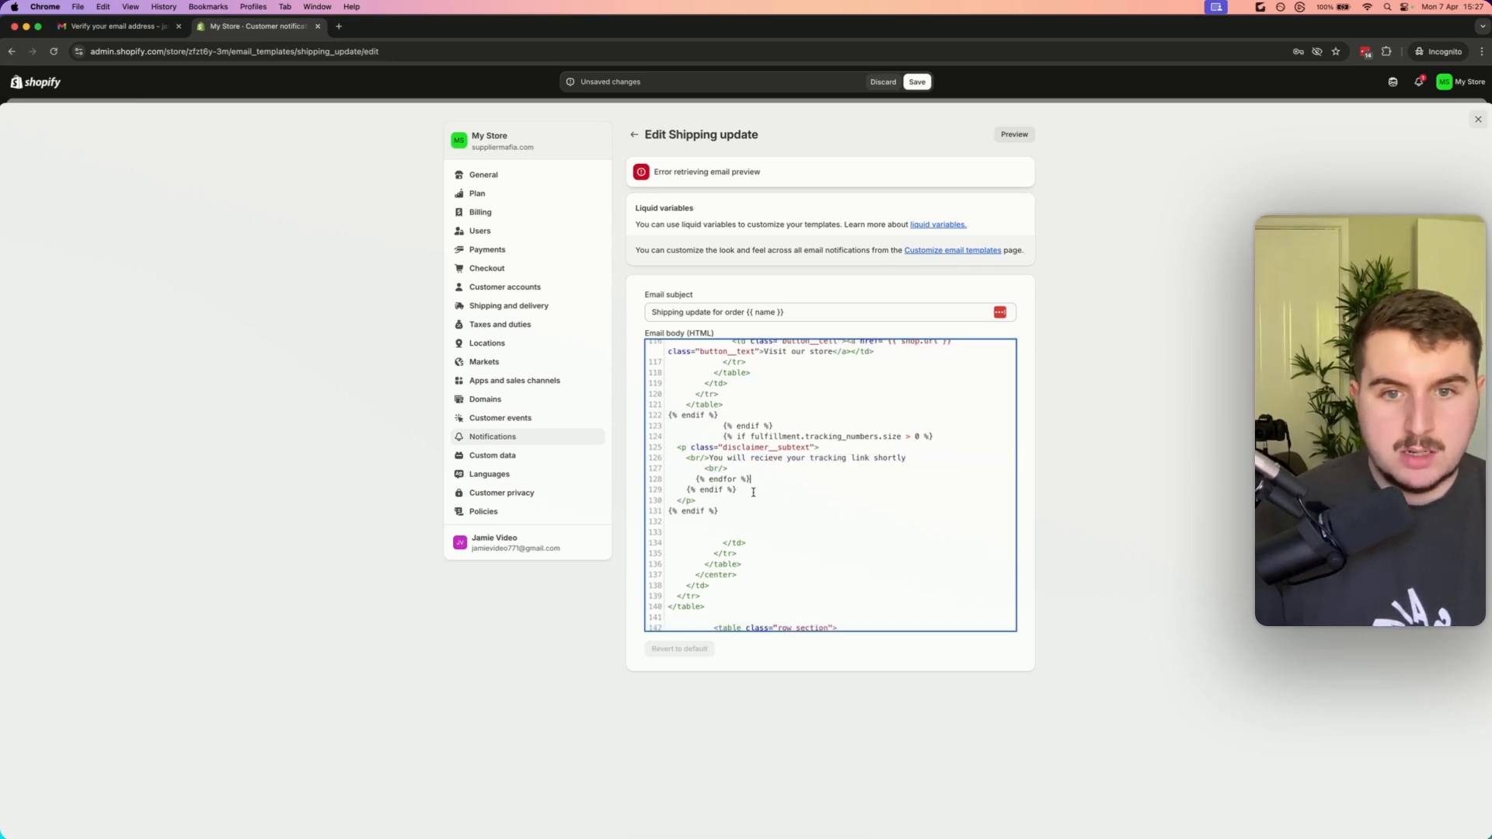
drag(762, 478, 599, 477)
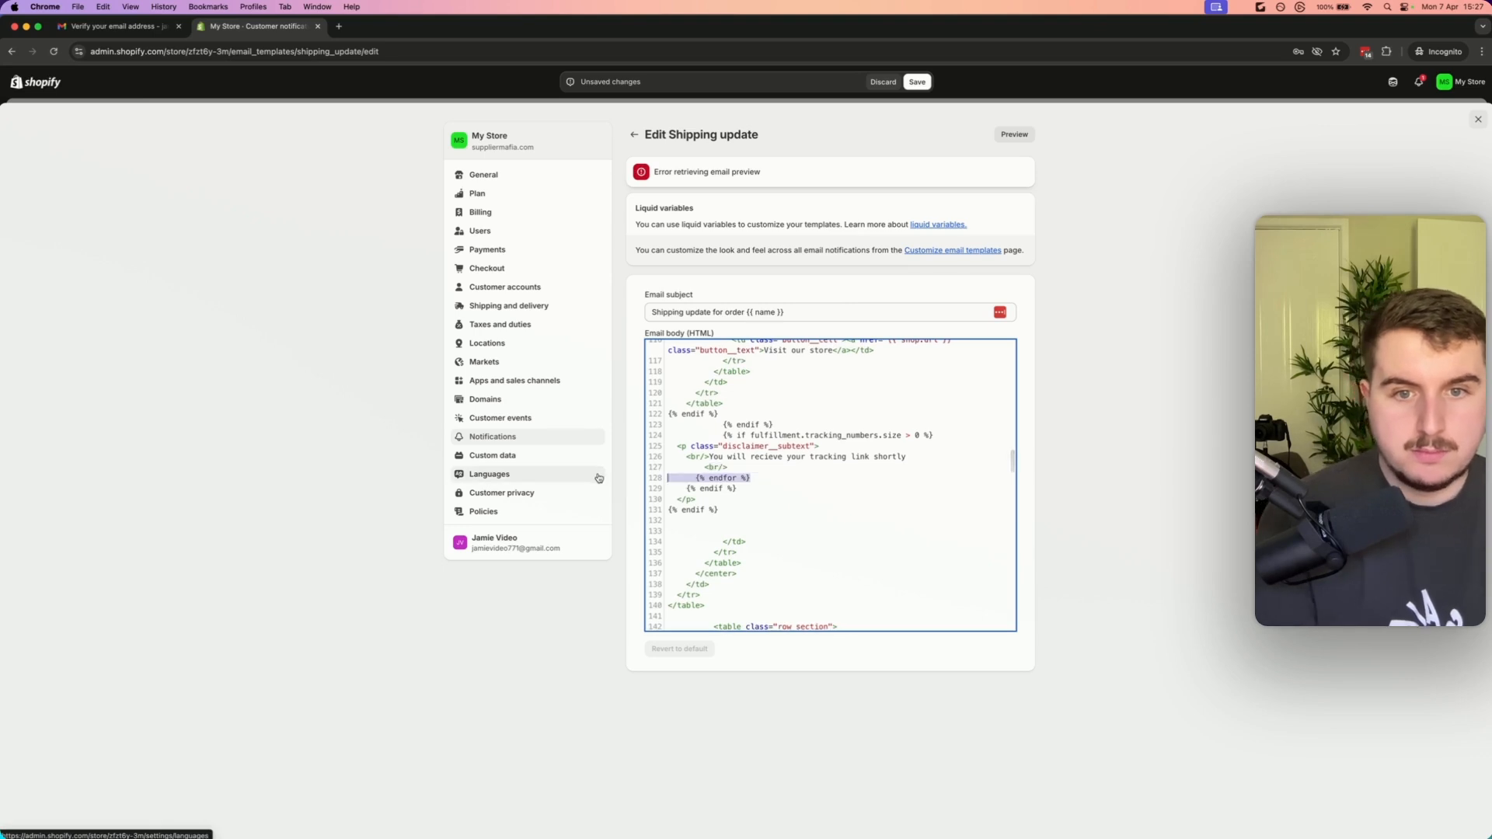
key(BackSpace)
click(702, 469)
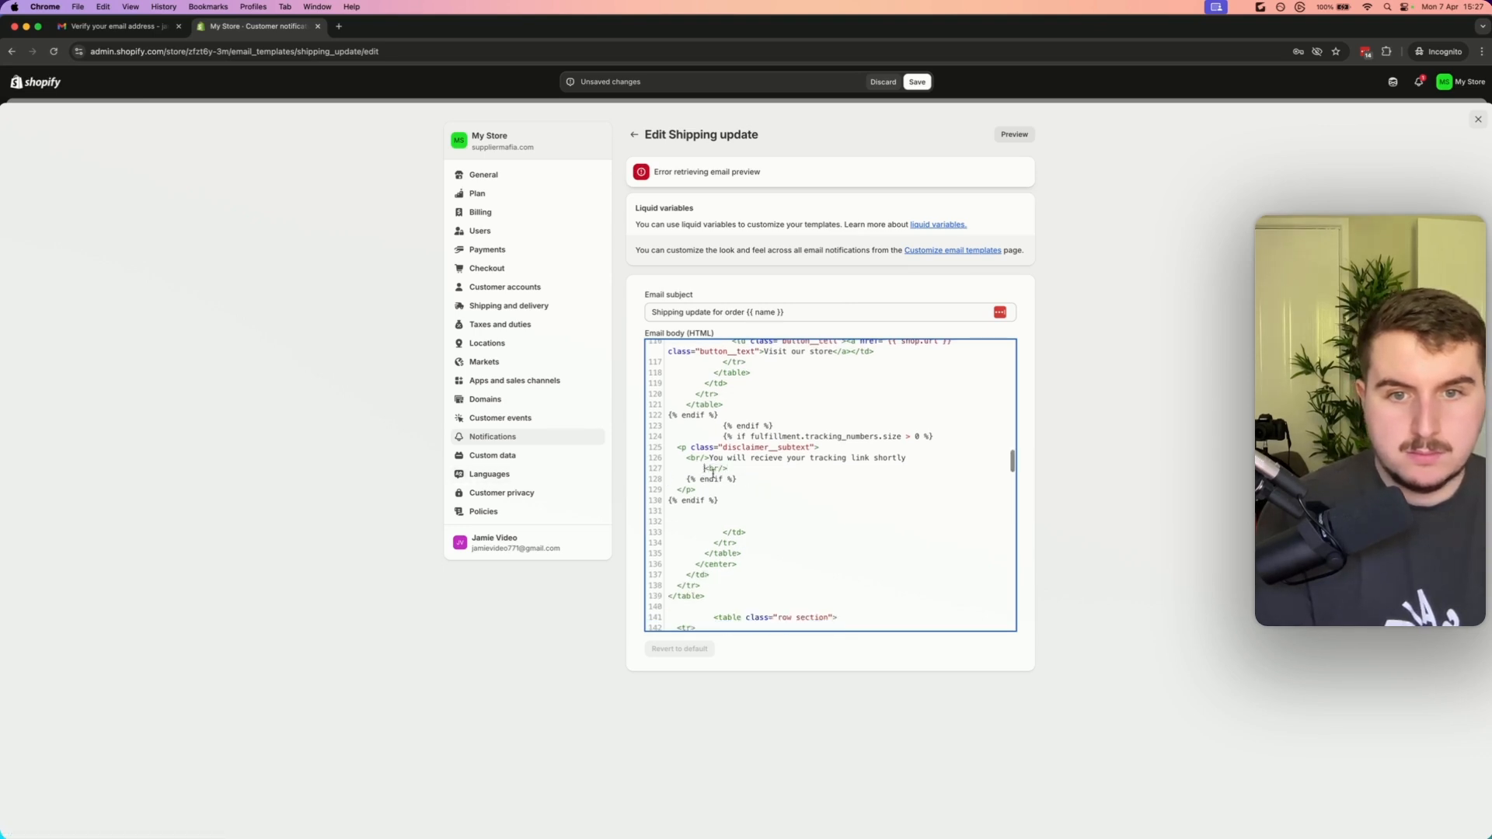
click(916, 82)
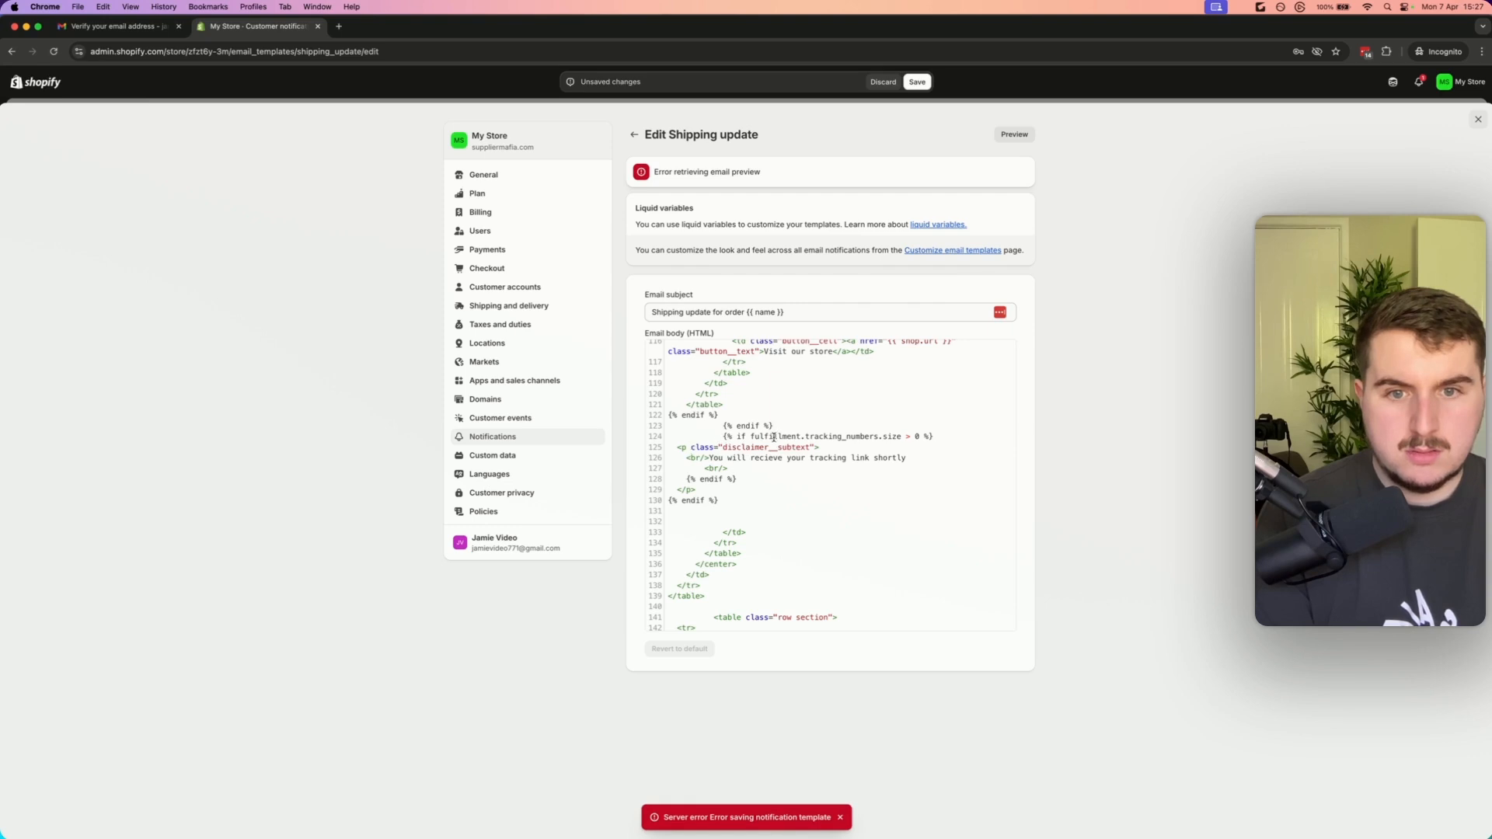
Discard all unsaved changes to the Shipping update email template
click(805, 416)
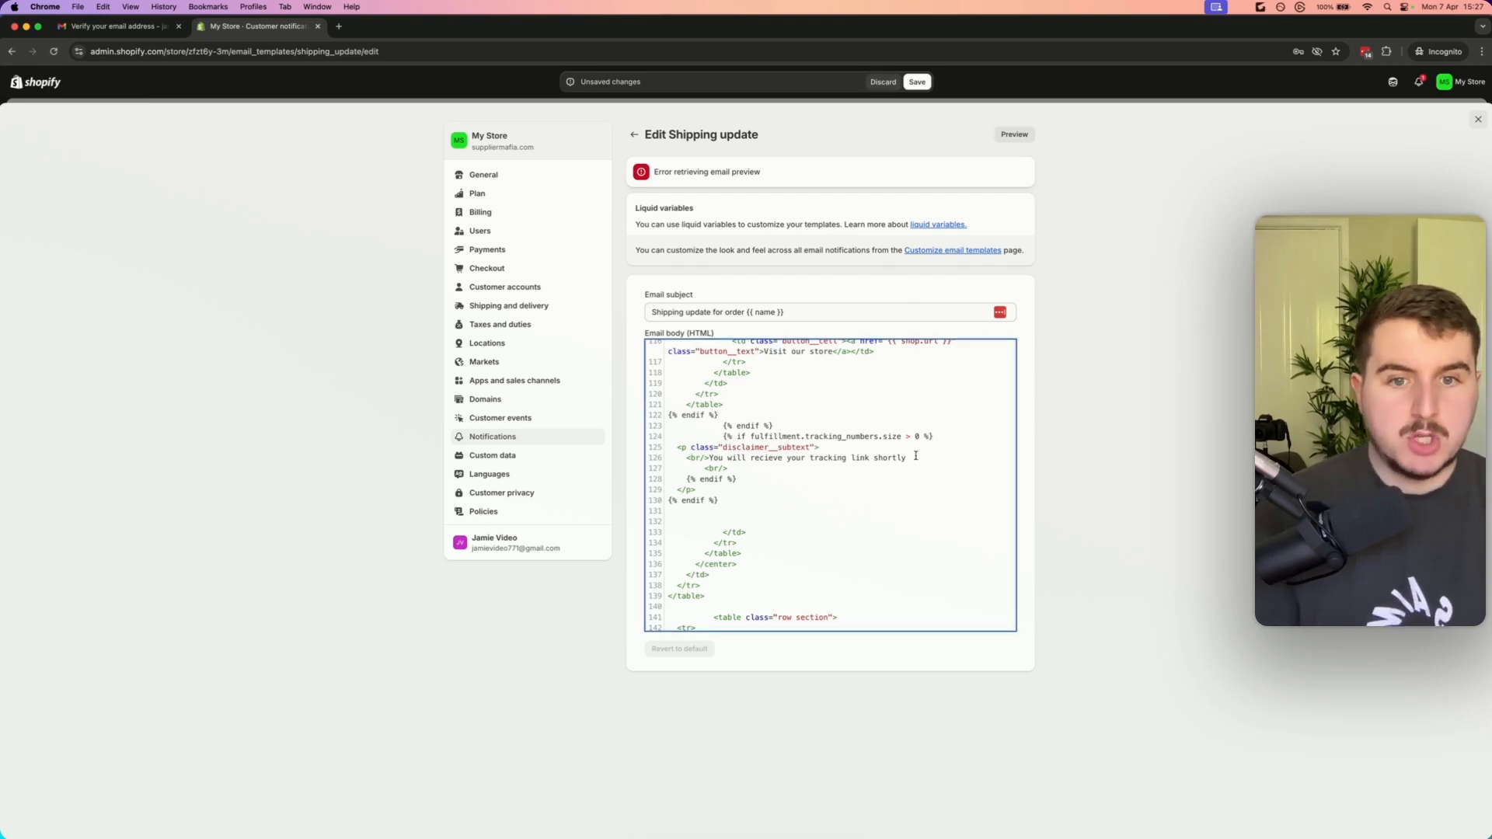
drag(907, 458, 710, 457)
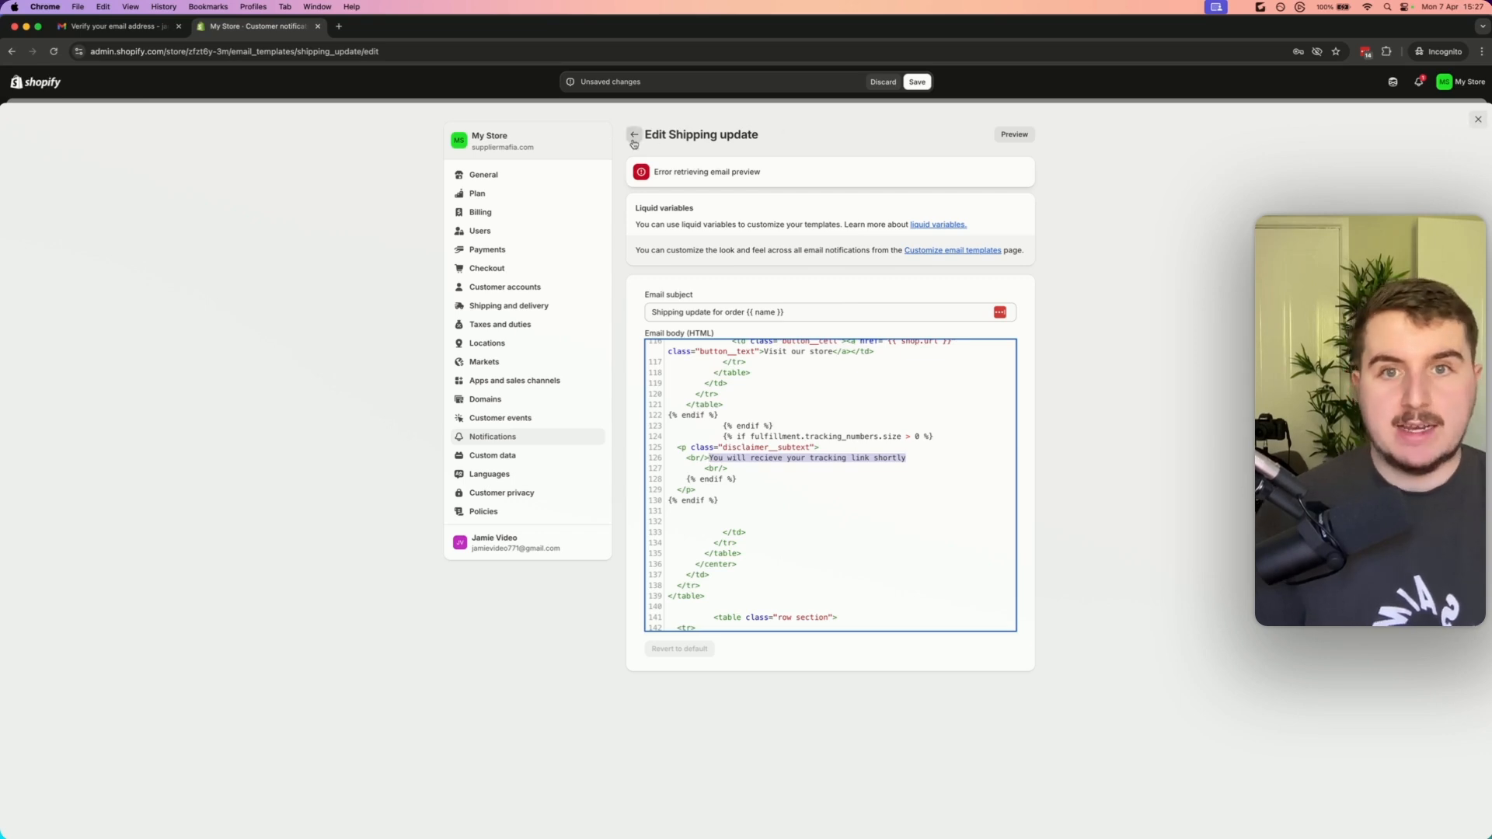
click(1477, 119)
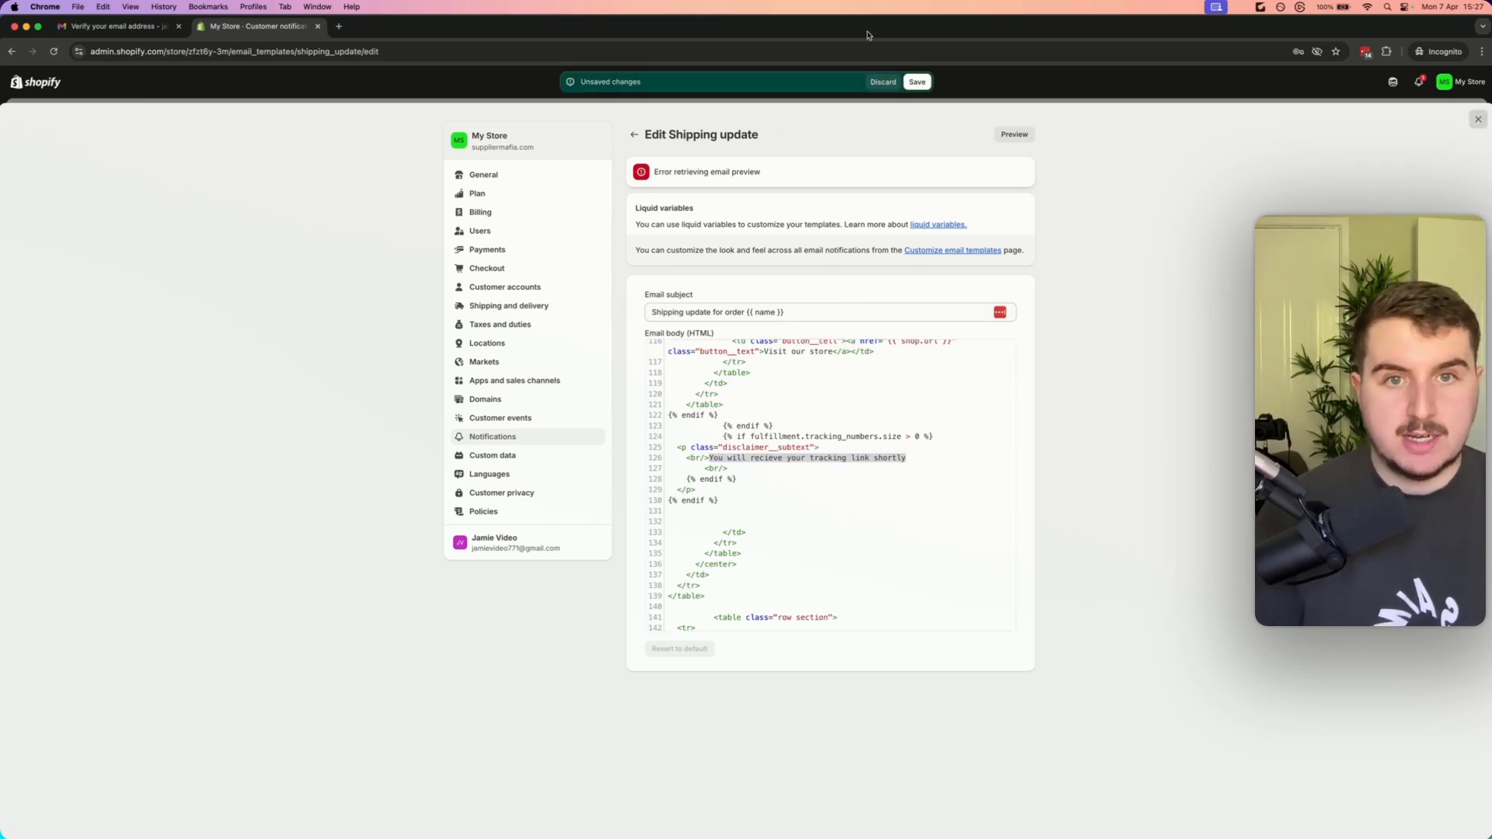
click(882, 82)
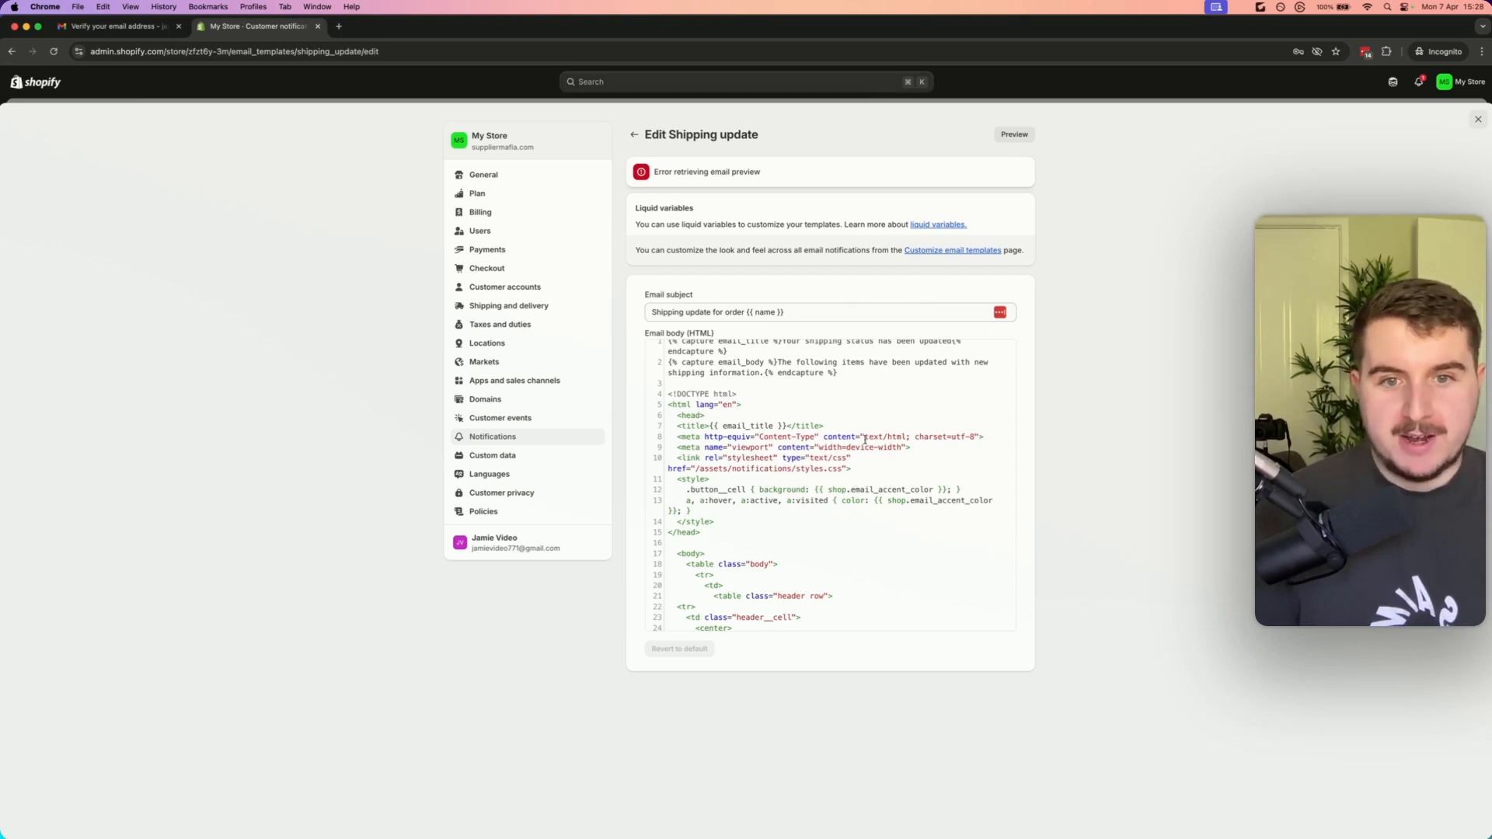
Turn off the three local delivery customer notifications: out for delivery, locally delivered and missed delivery
click(520, 436)
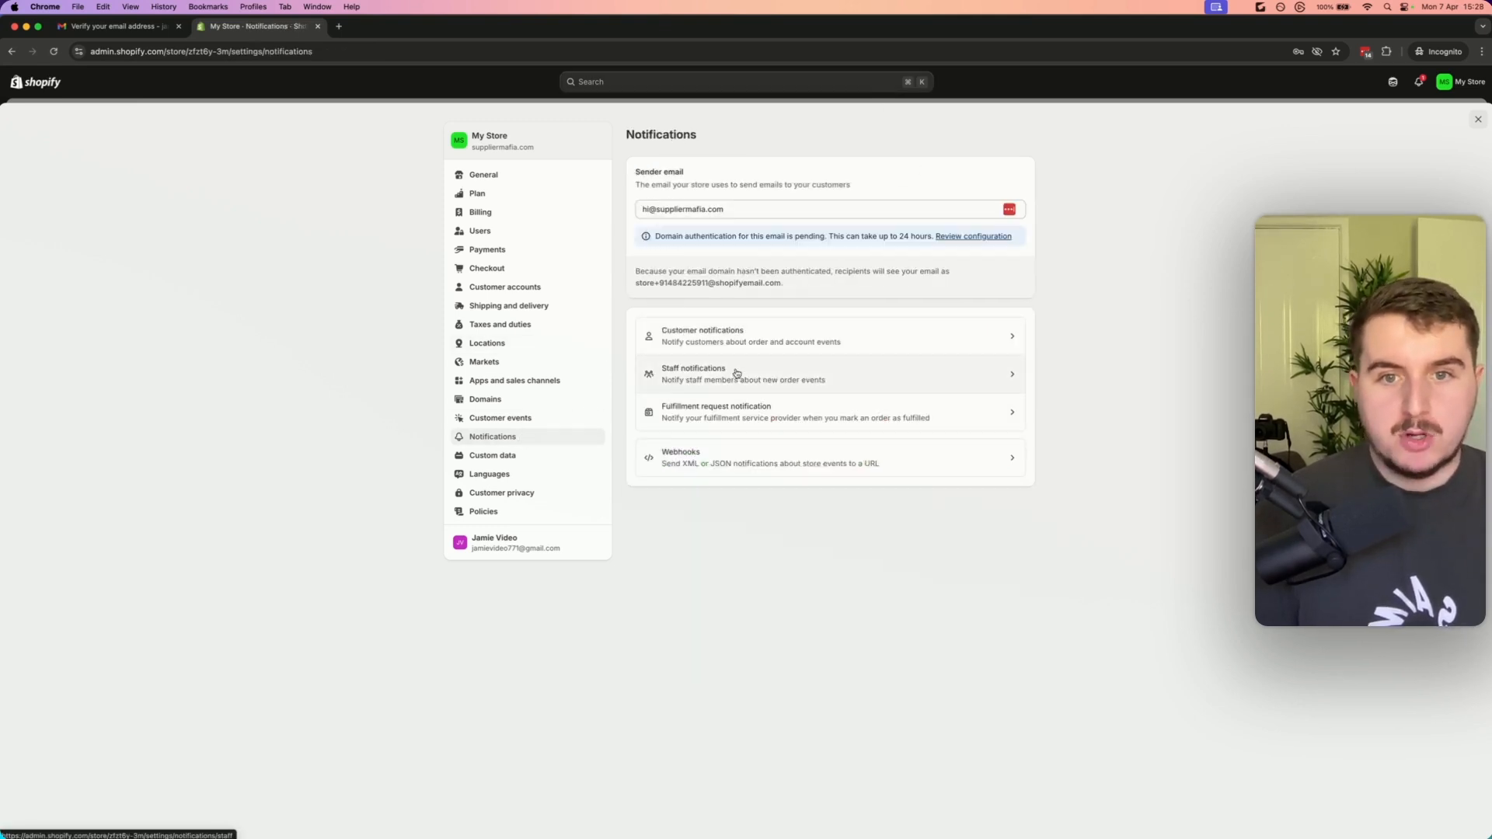
click(735, 342)
scroll(855, 443, down, 1)
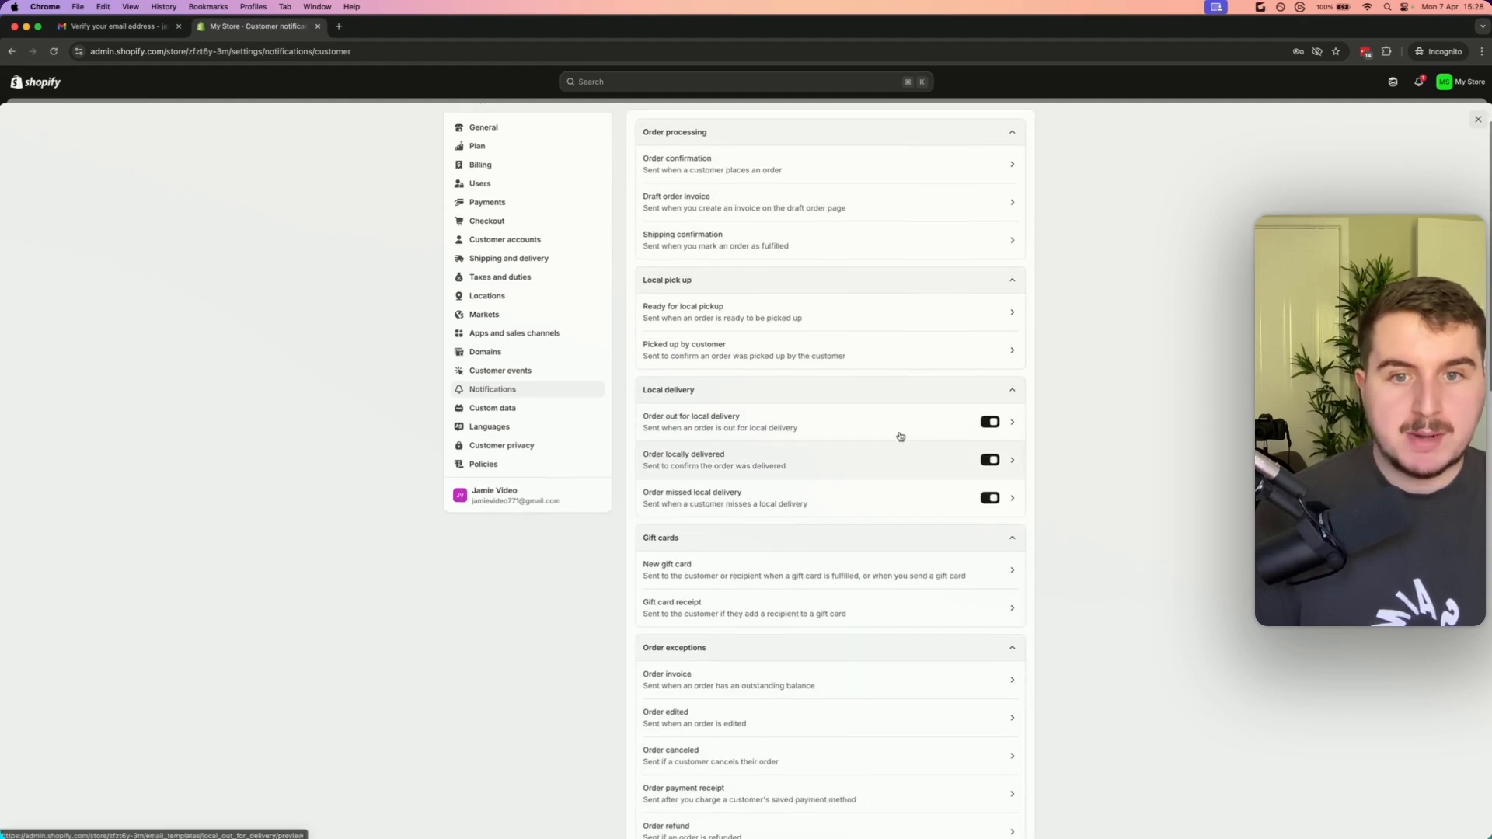
click(989, 422)
click(989, 460)
click(989, 498)
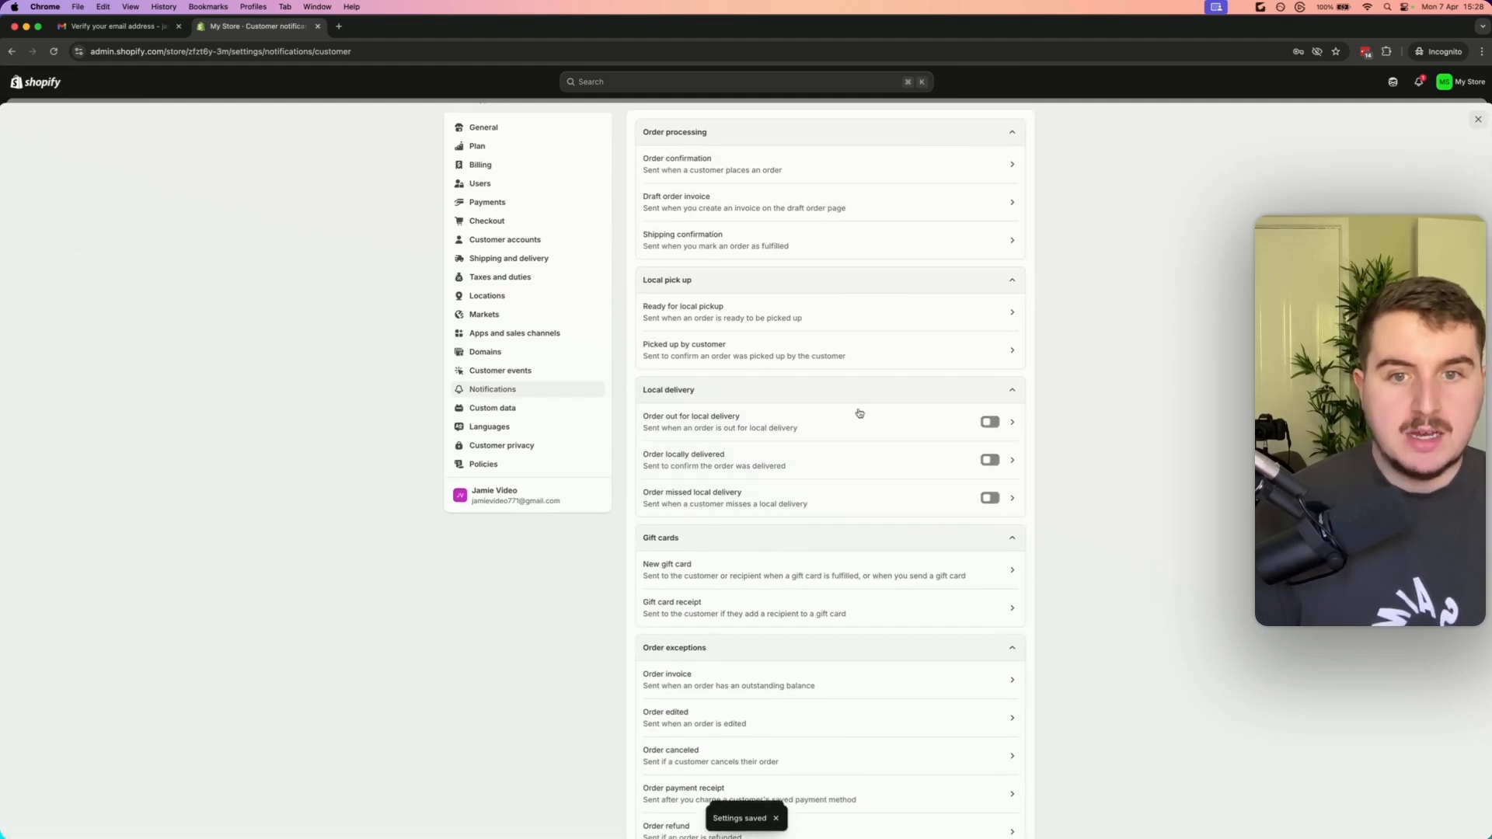
Change the email templates' accent colour to orange #ef6b10 and save
scroll(854, 466, down, 1)
scroll(835, 543, down, 3)
scroll(835, 567, up, 5)
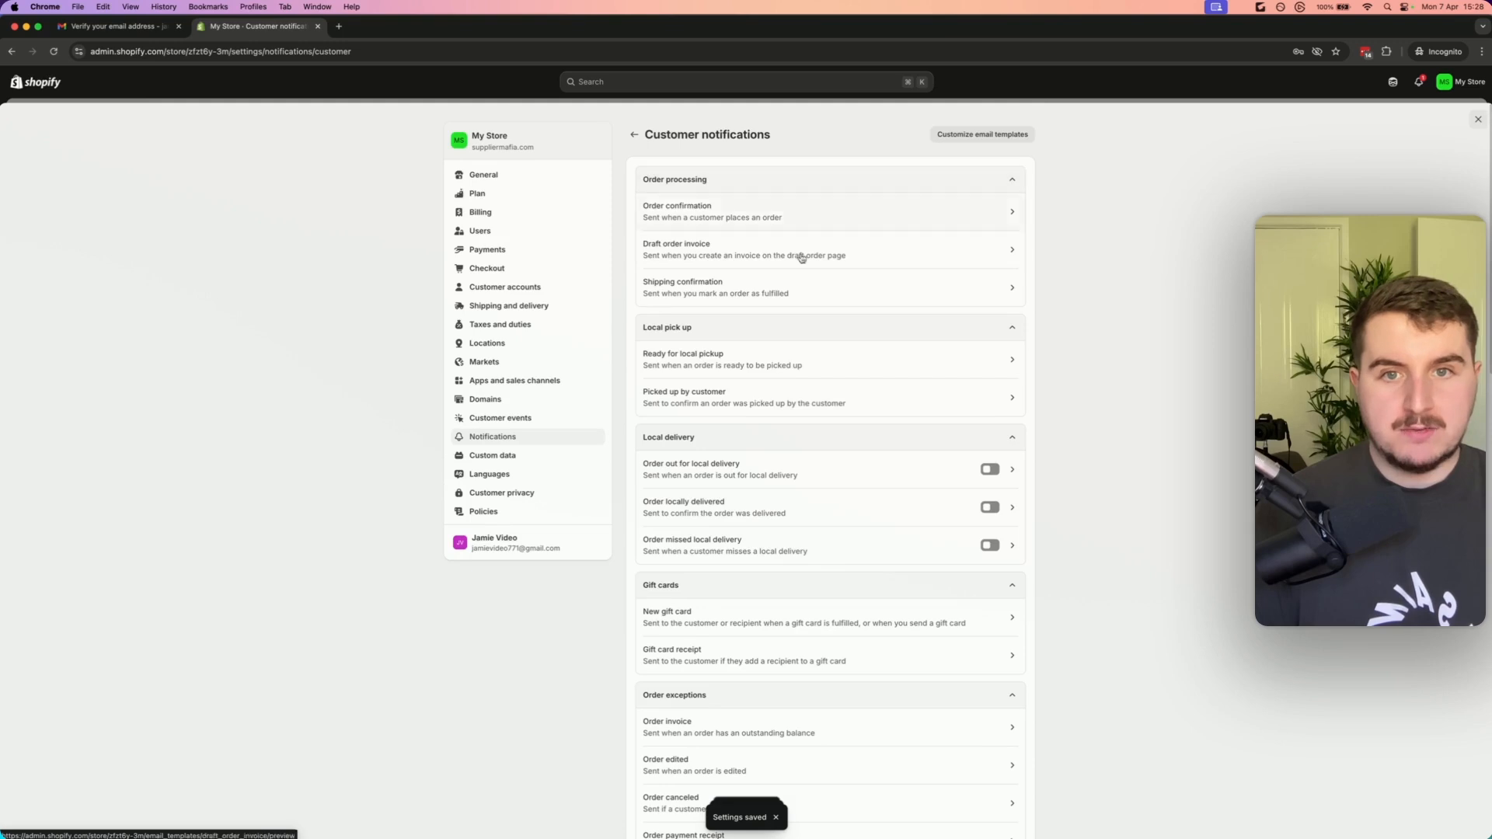
click(987, 136)
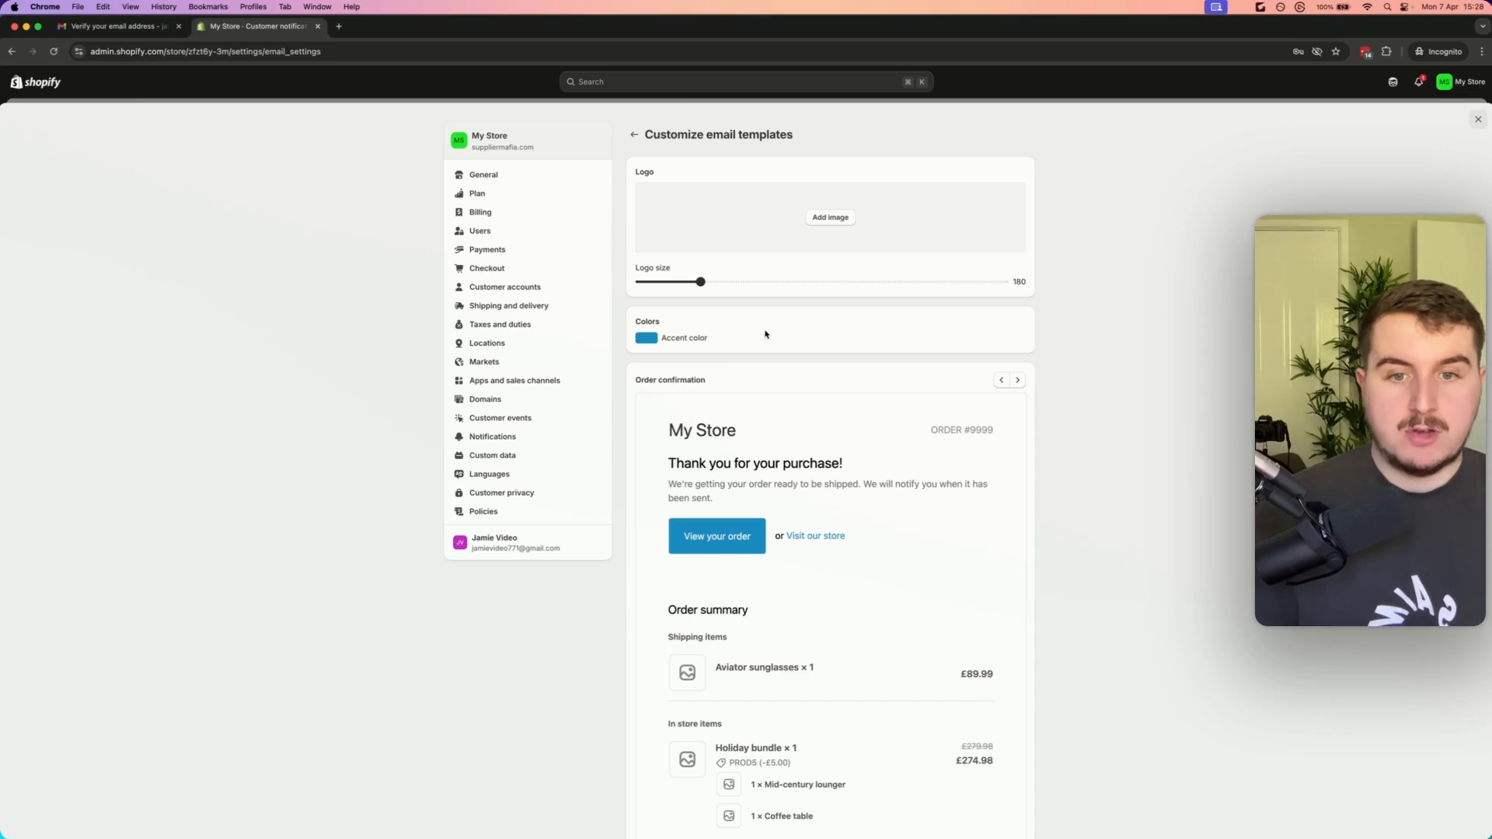
click(646, 337)
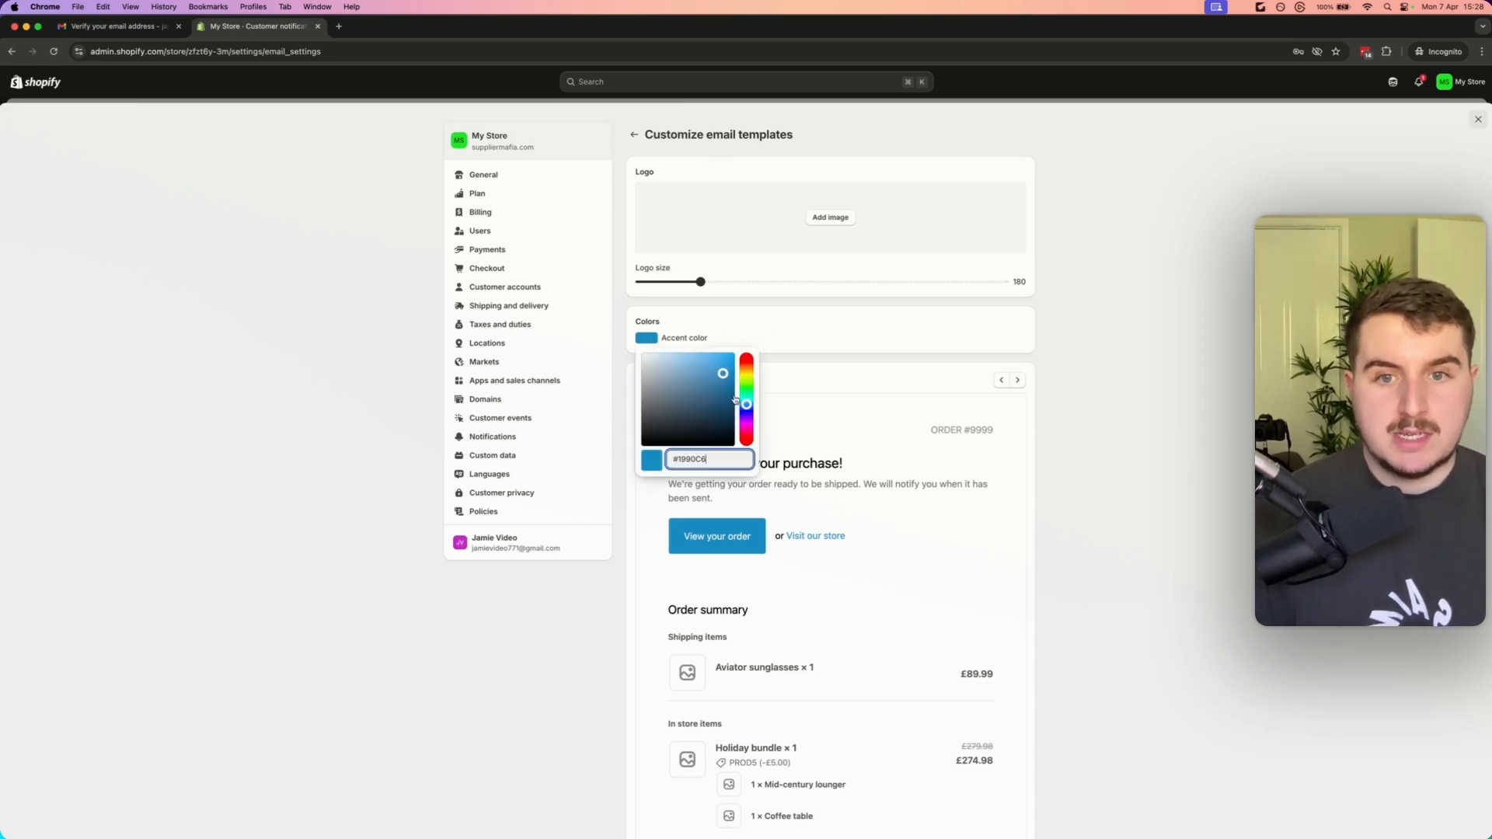
drag(746, 404, 746, 371)
drag(720, 375, 728, 358)
click(840, 464)
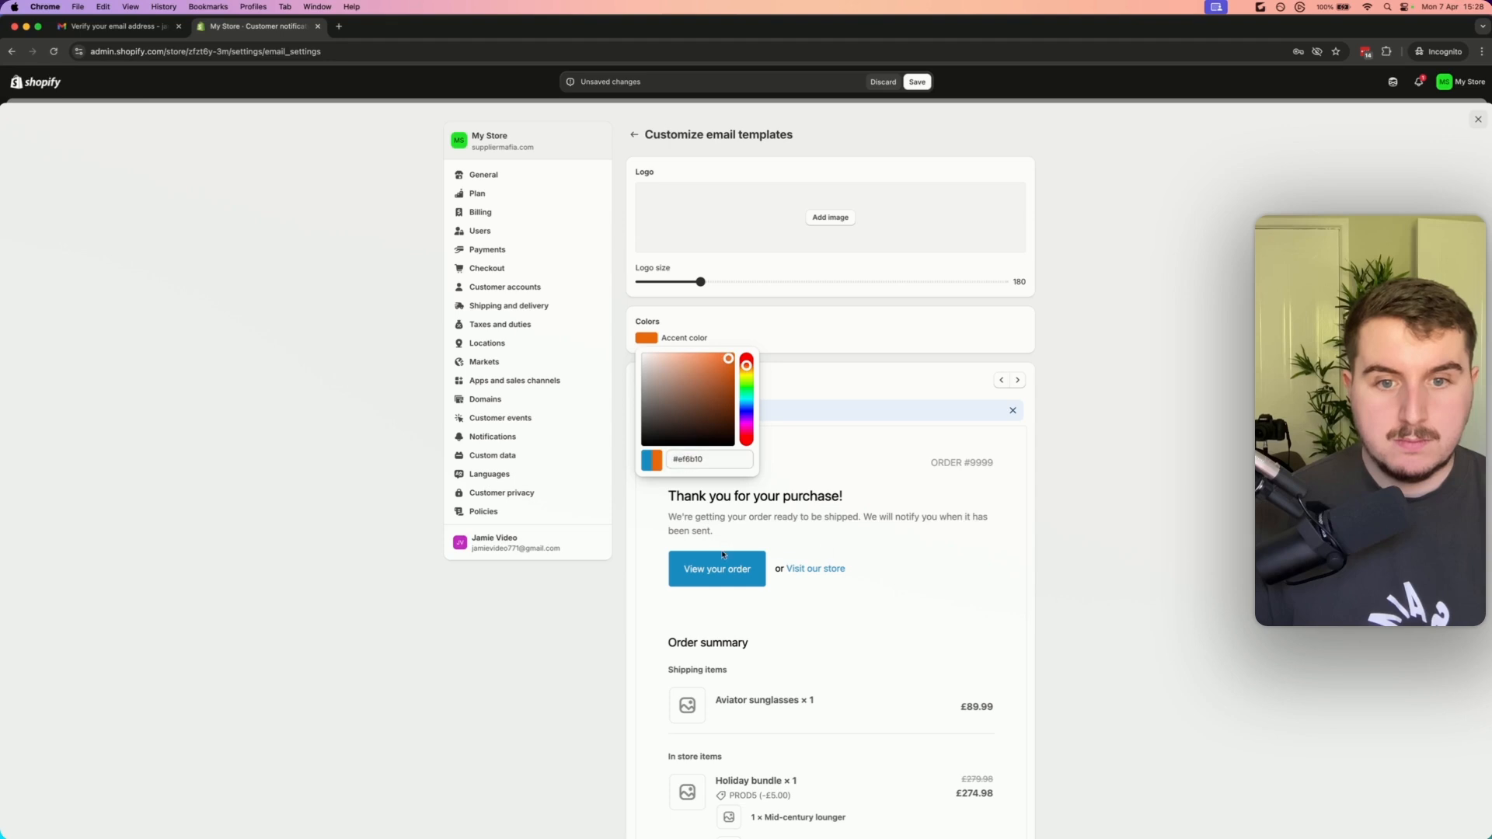
click(917, 81)
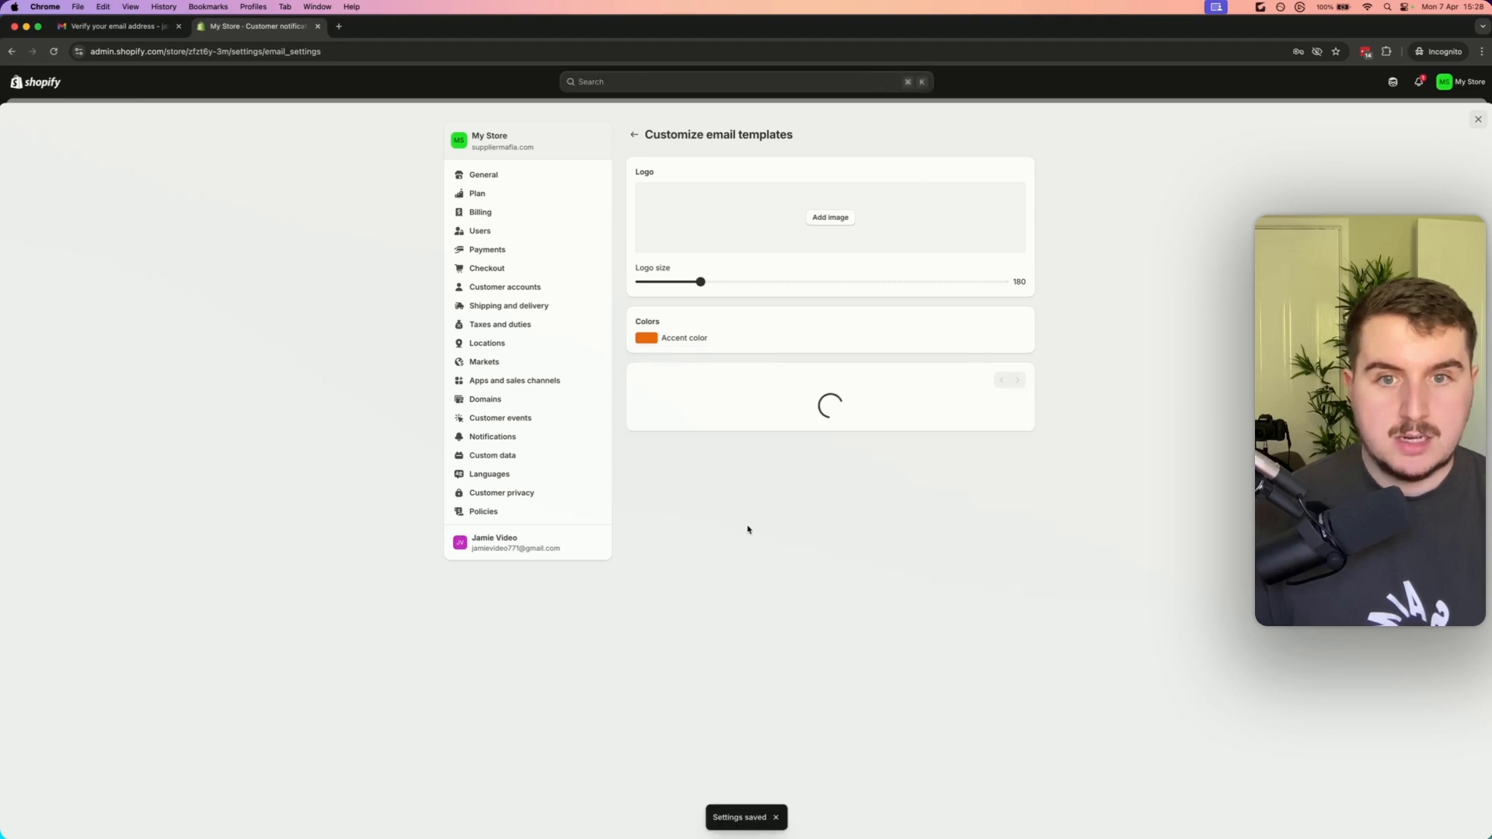
Scroll through the order confirmation preview to review the new accent colour
scroll(761, 559, down, 5)
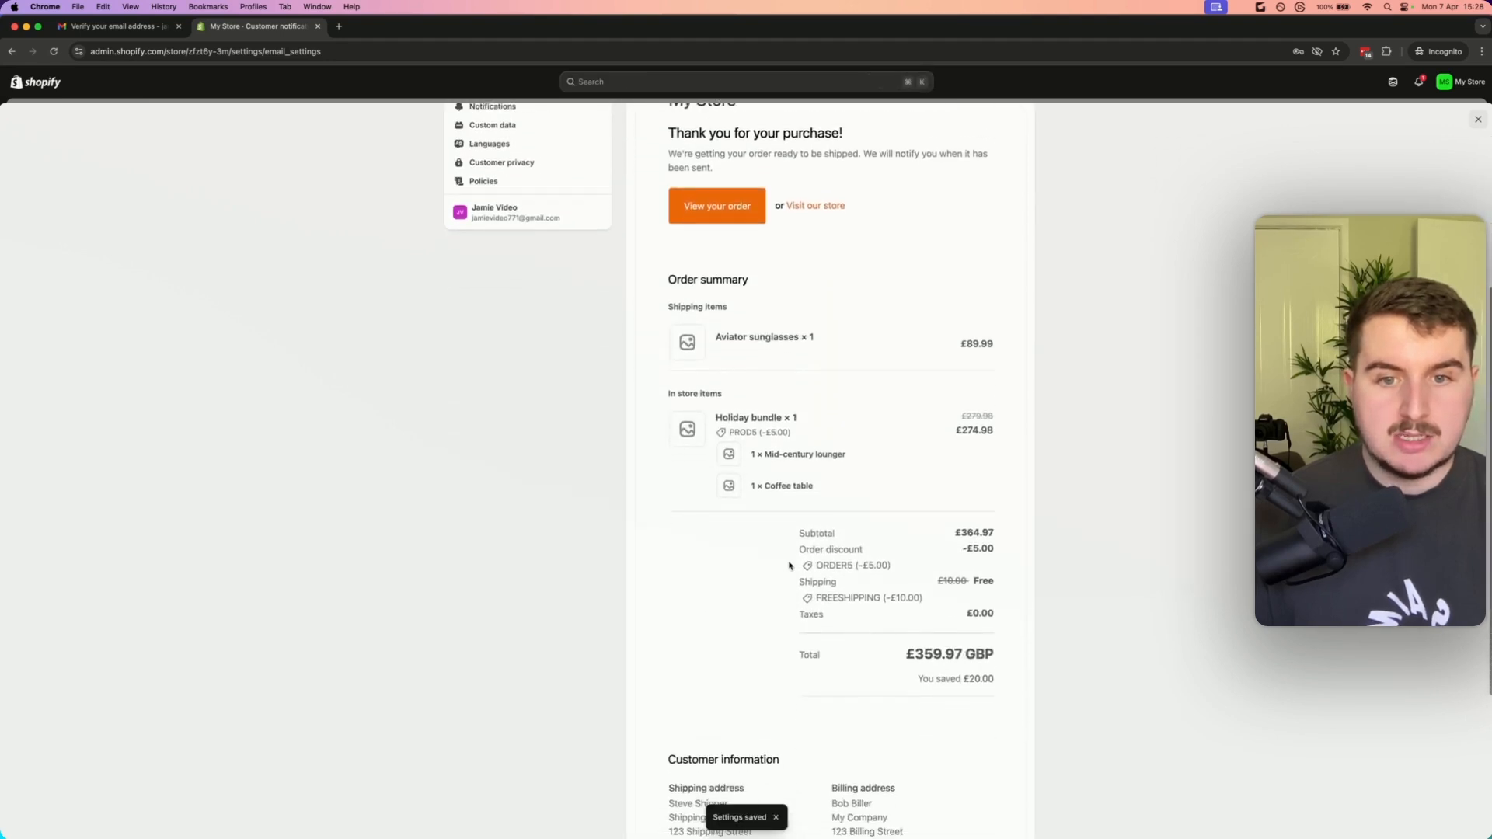
scroll(722, 233, up, 5)
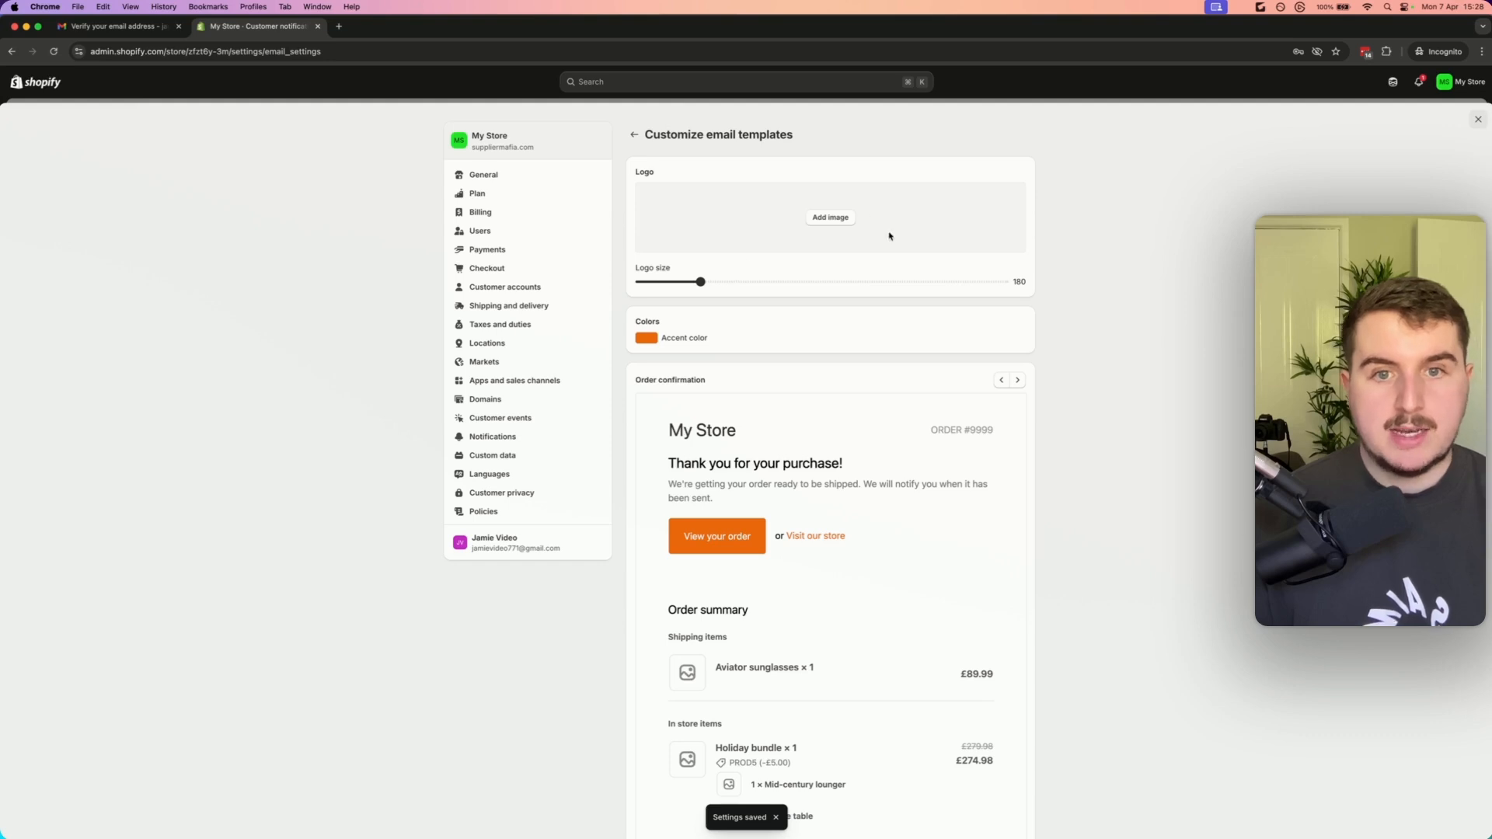
scroll(839, 373, down, 5)
scroll(842, 377, down, 2)
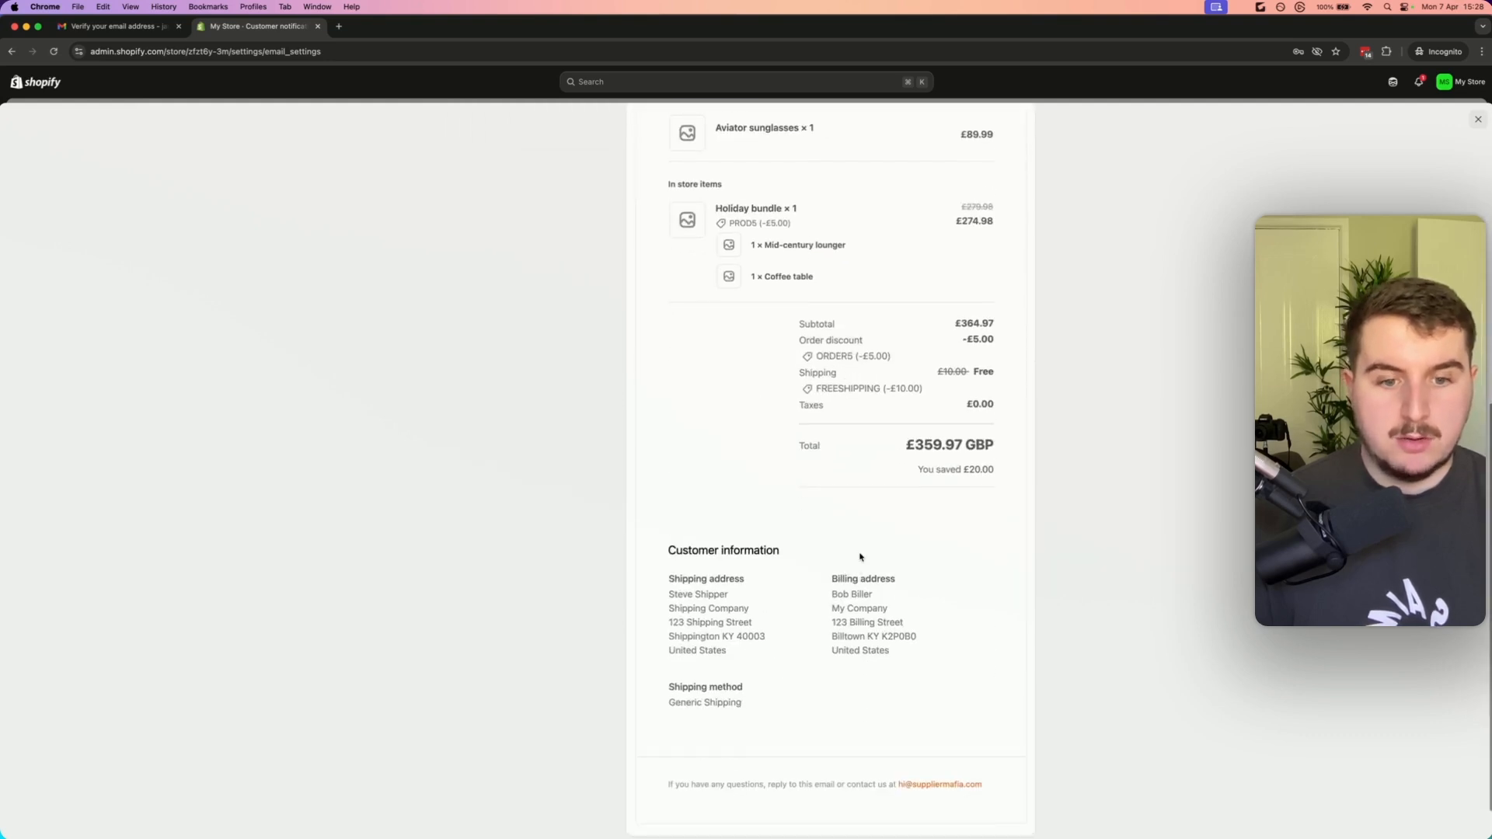
scroll(1004, 807, up, 15)
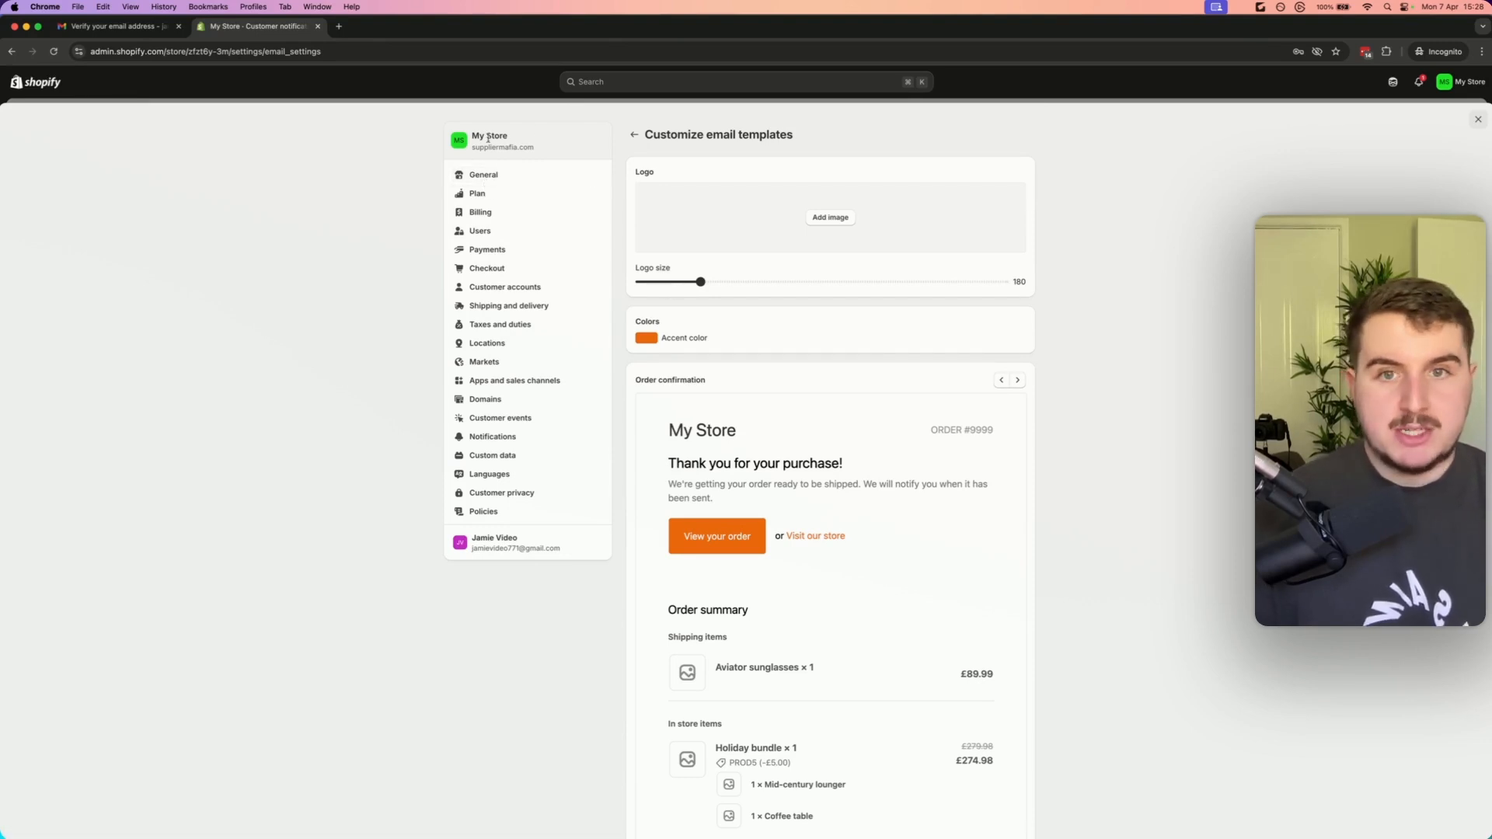
Open the online store themes page and browse the popular free themes
click(634, 135)
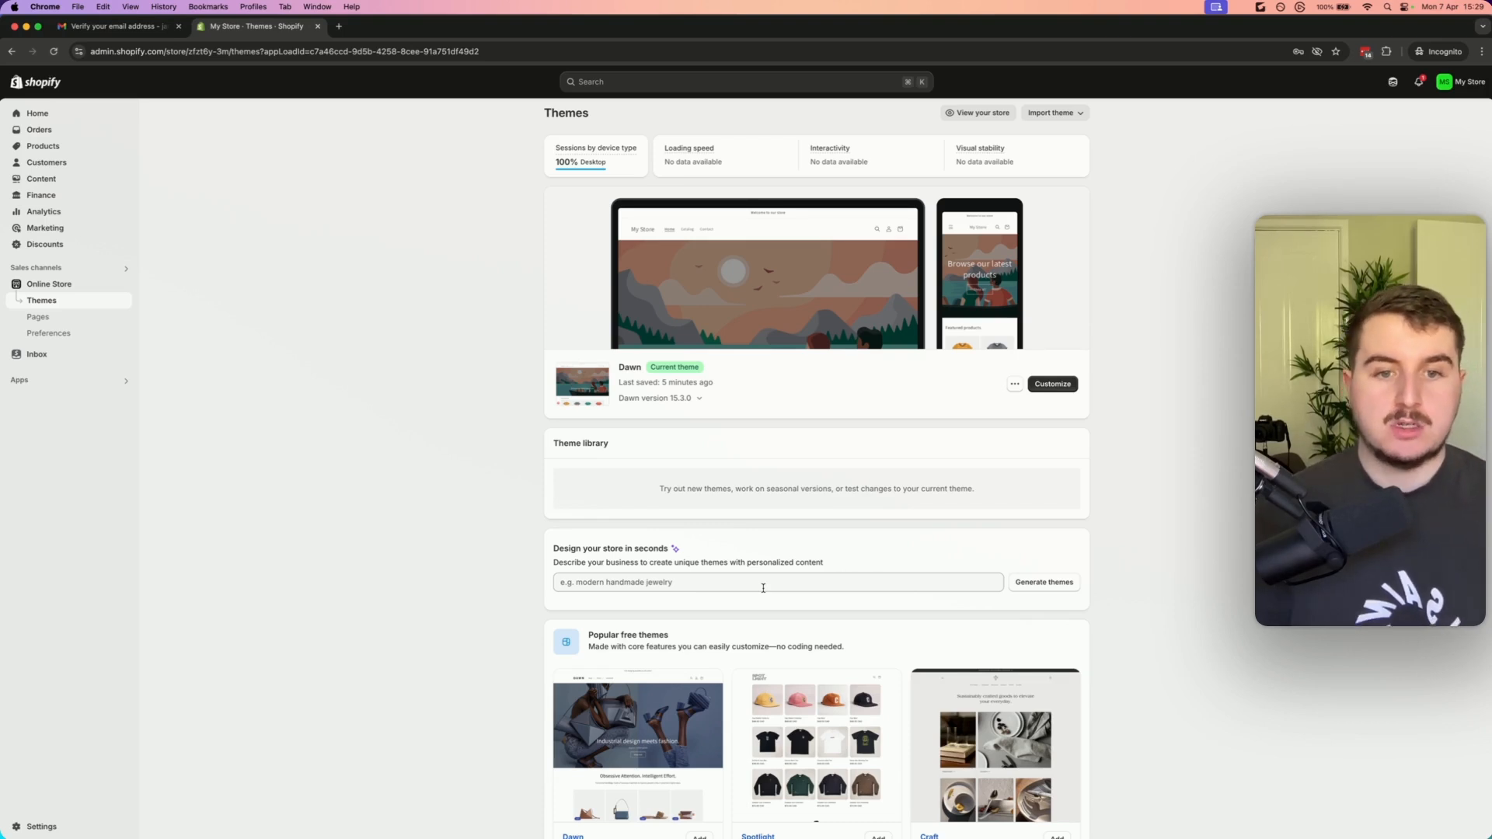
click(762, 588)
scroll(777, 575, down, 3)
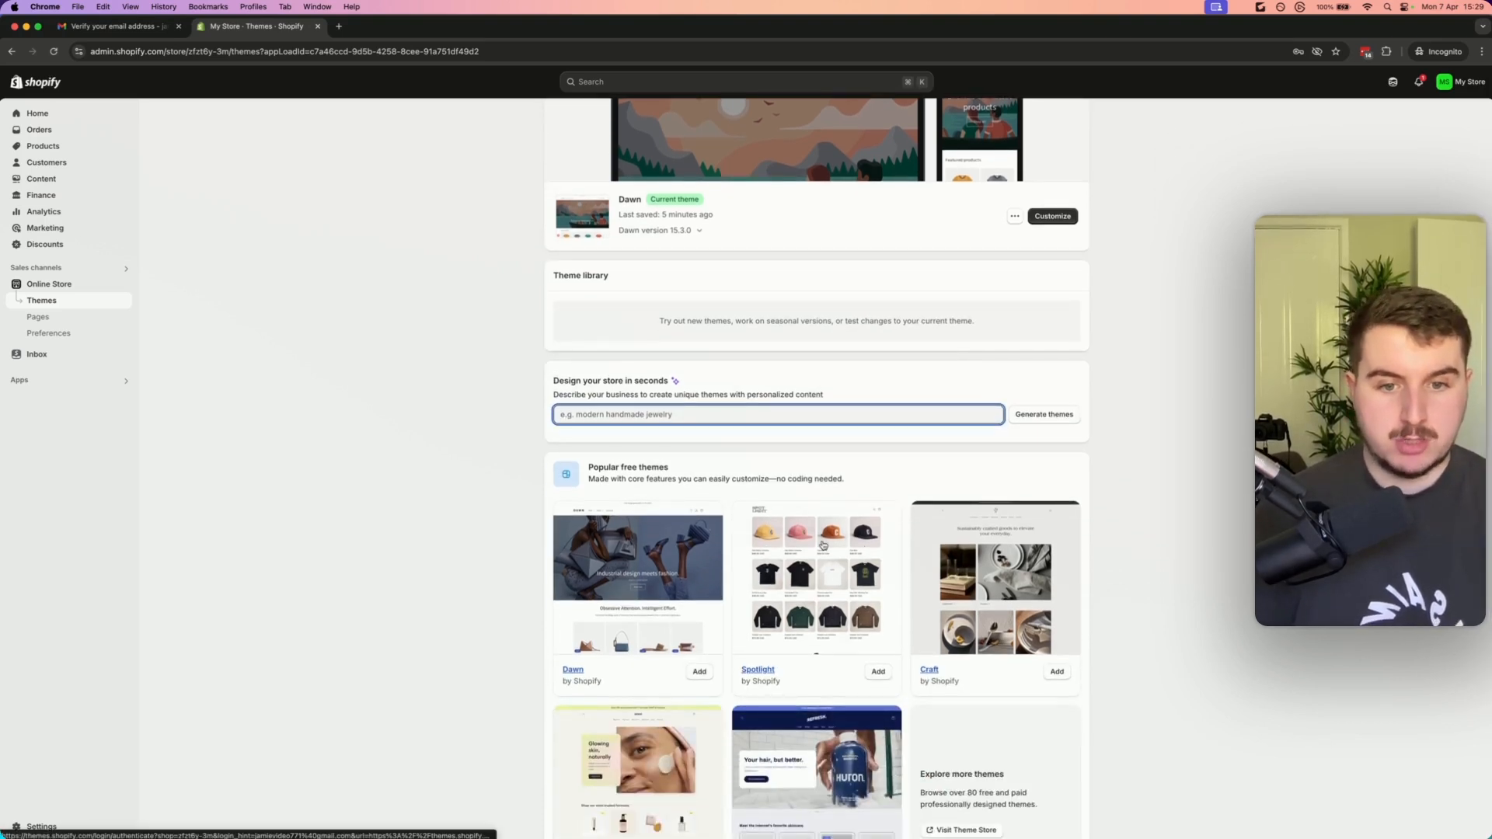
scroll(823, 545, down, 1)
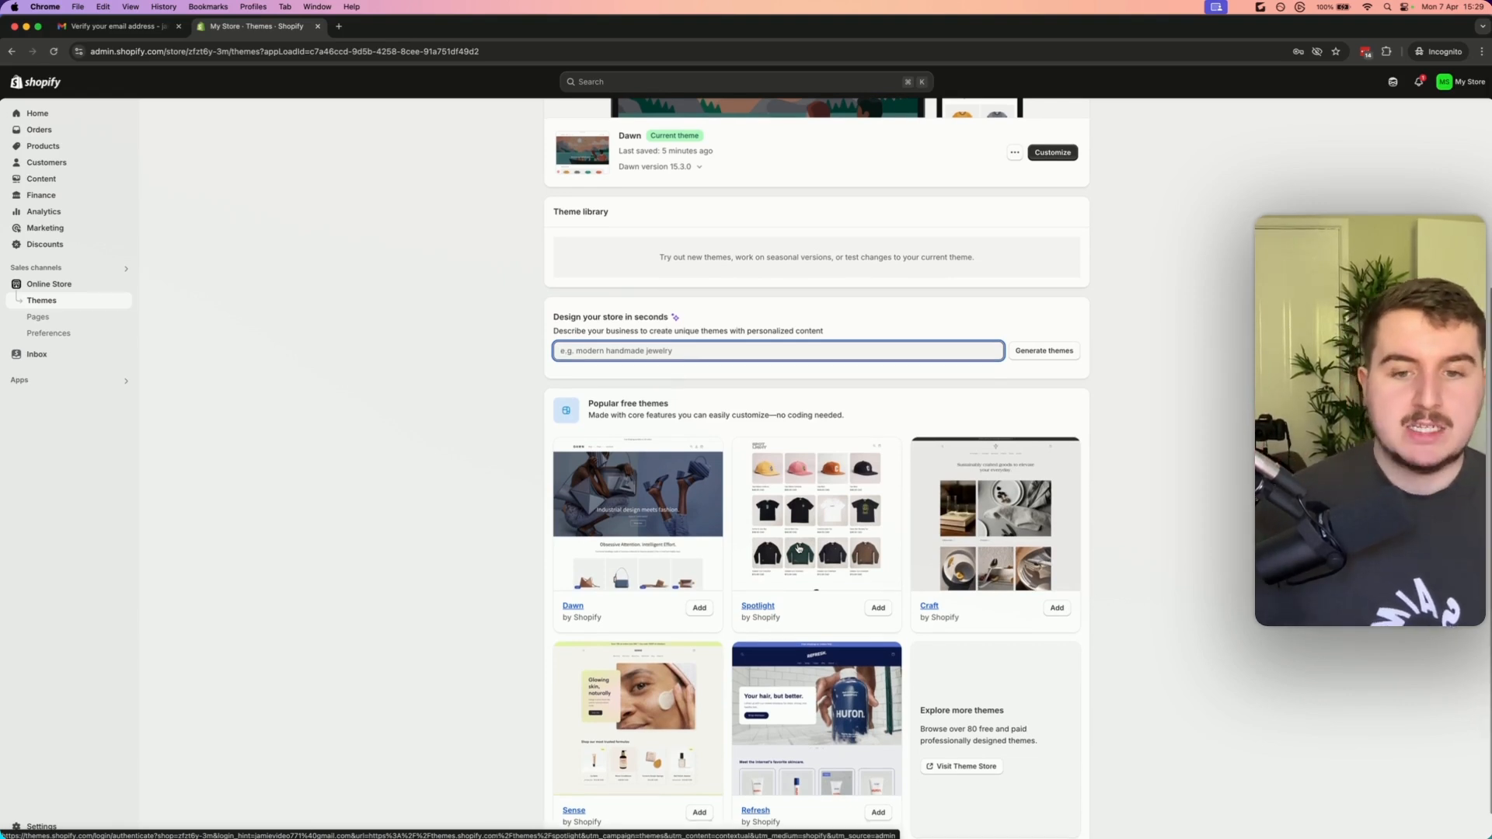
scroll(798, 547, down, 1)
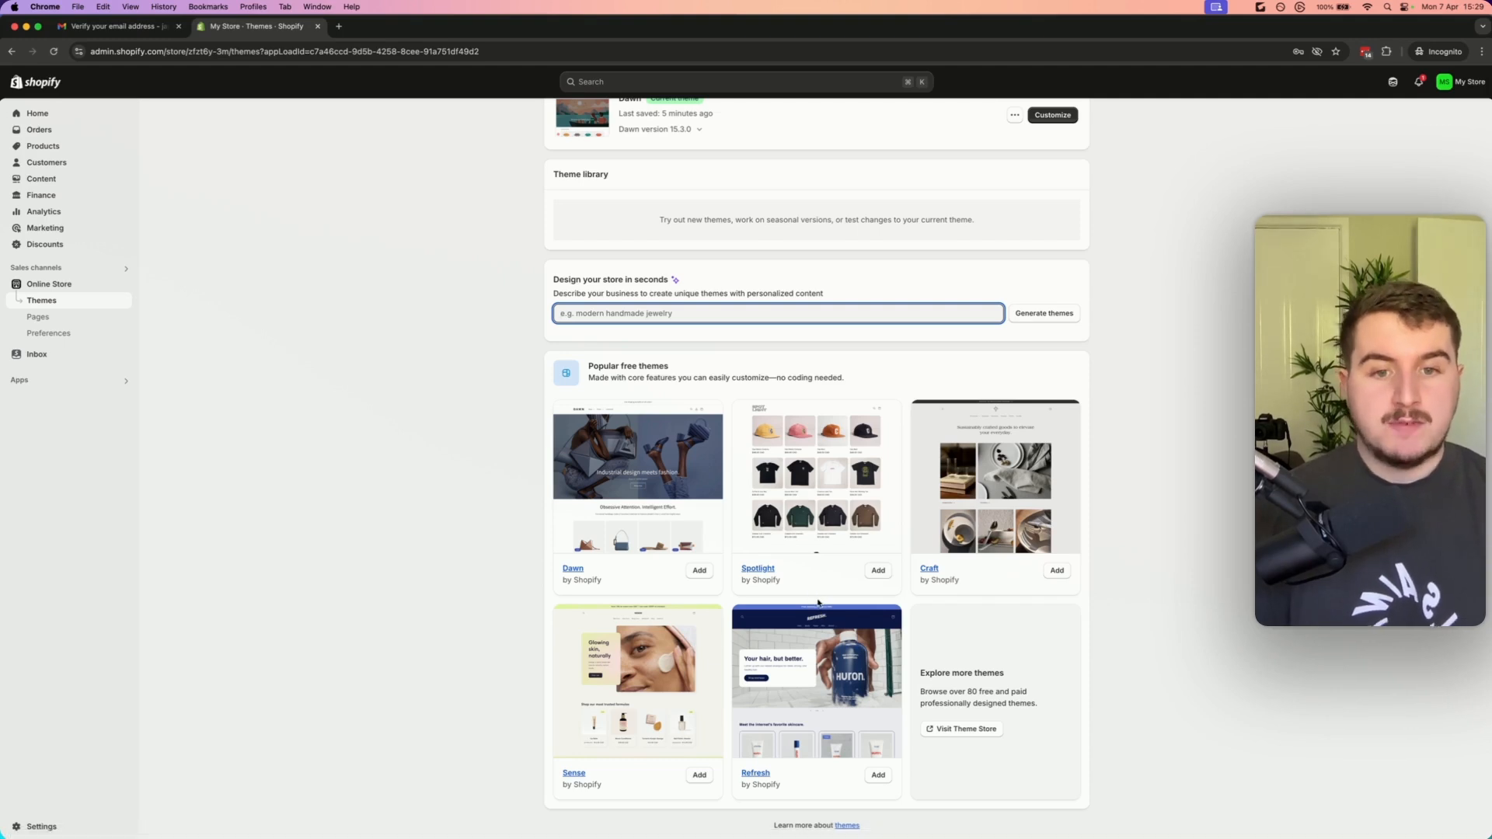
Generate AI theme suggestions by describing the business as "modern beauty store"
click(1178, 597)
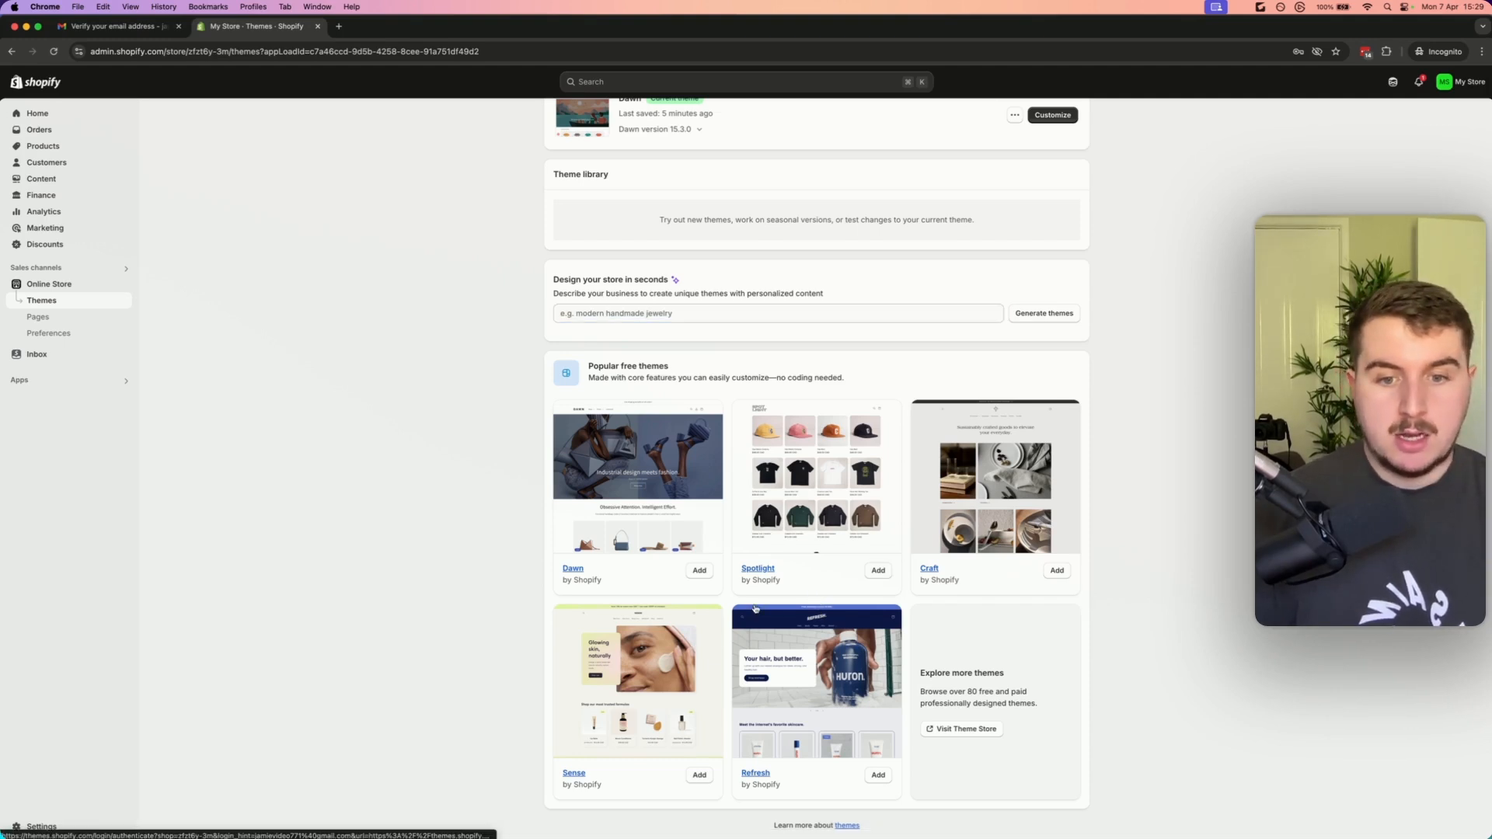
scroll(765, 604, up, 1)
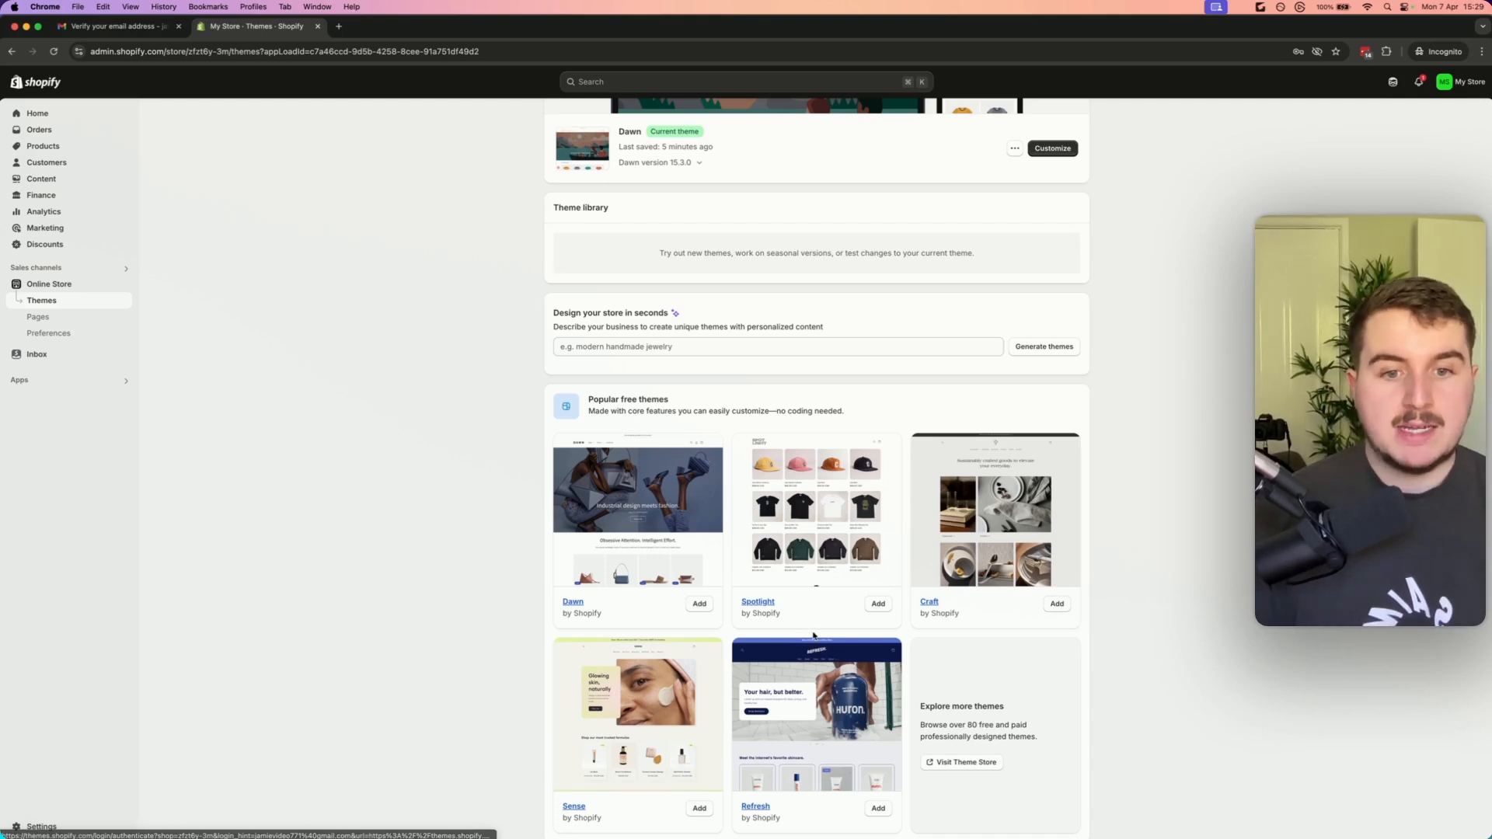
scroll(813, 636, up, 1)
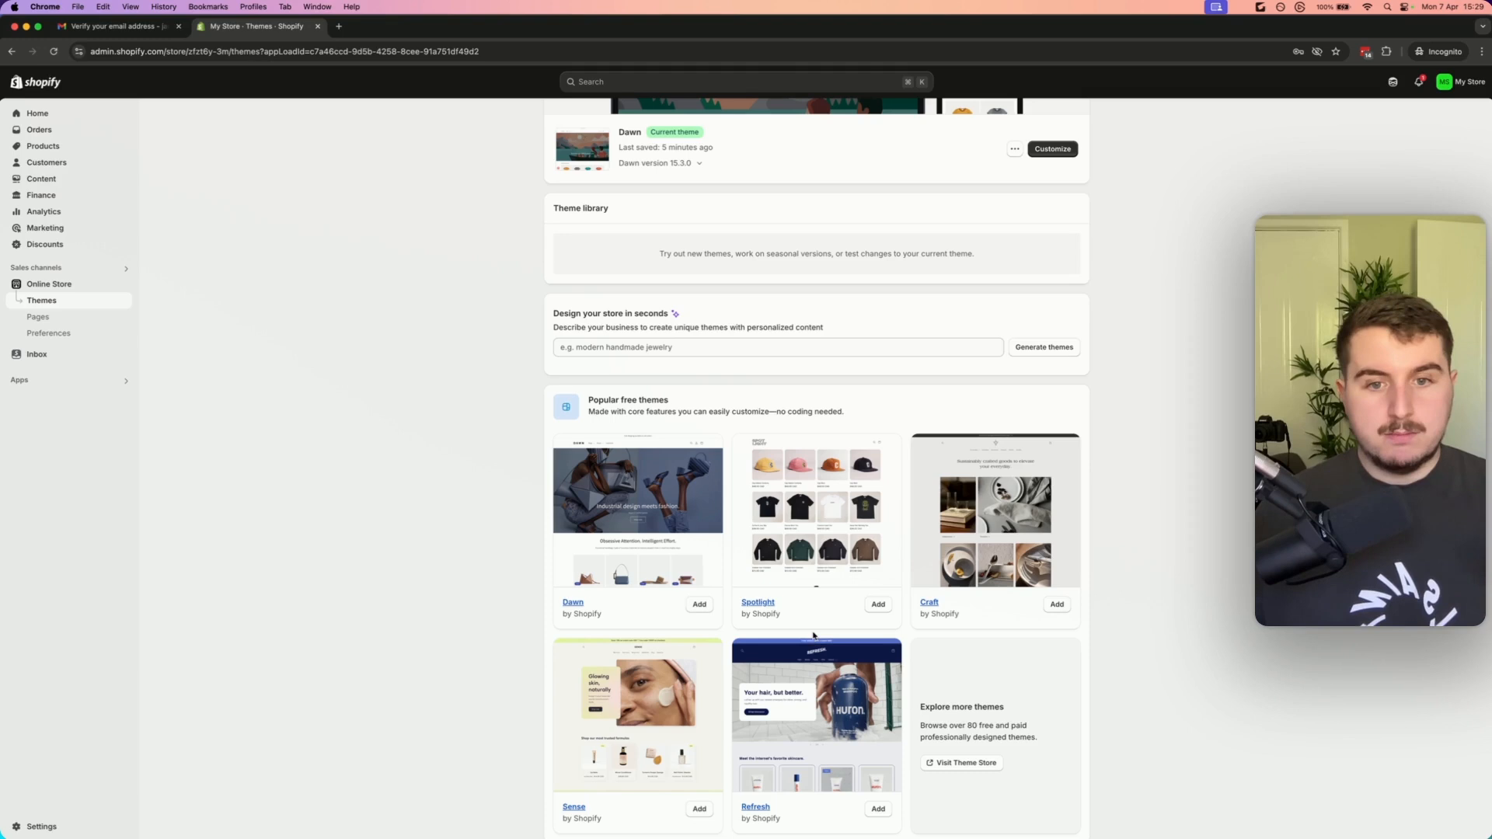
scroll(816, 596, down, 1)
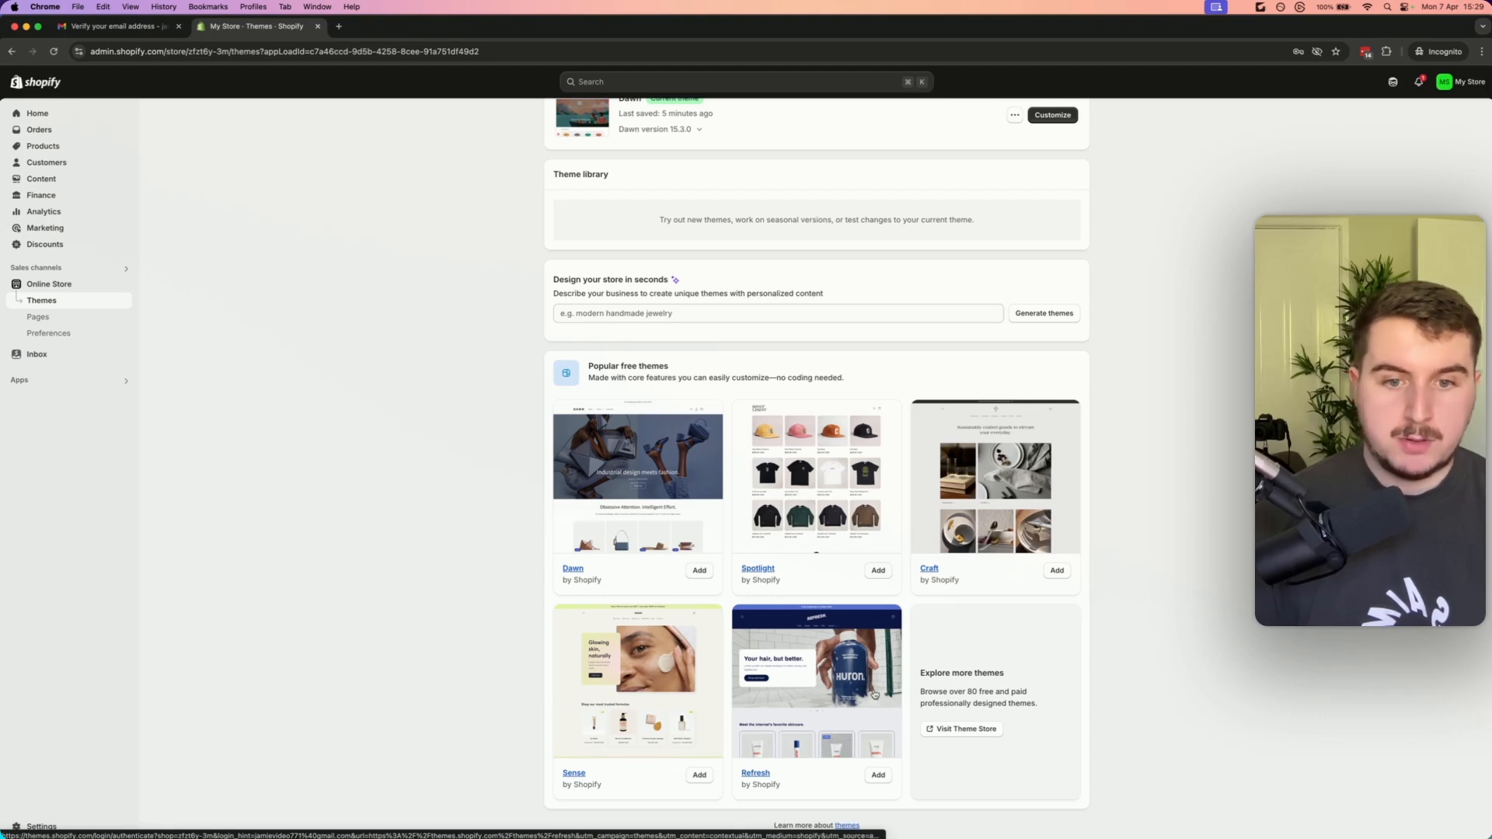
scroll(699, 342, up, 2)
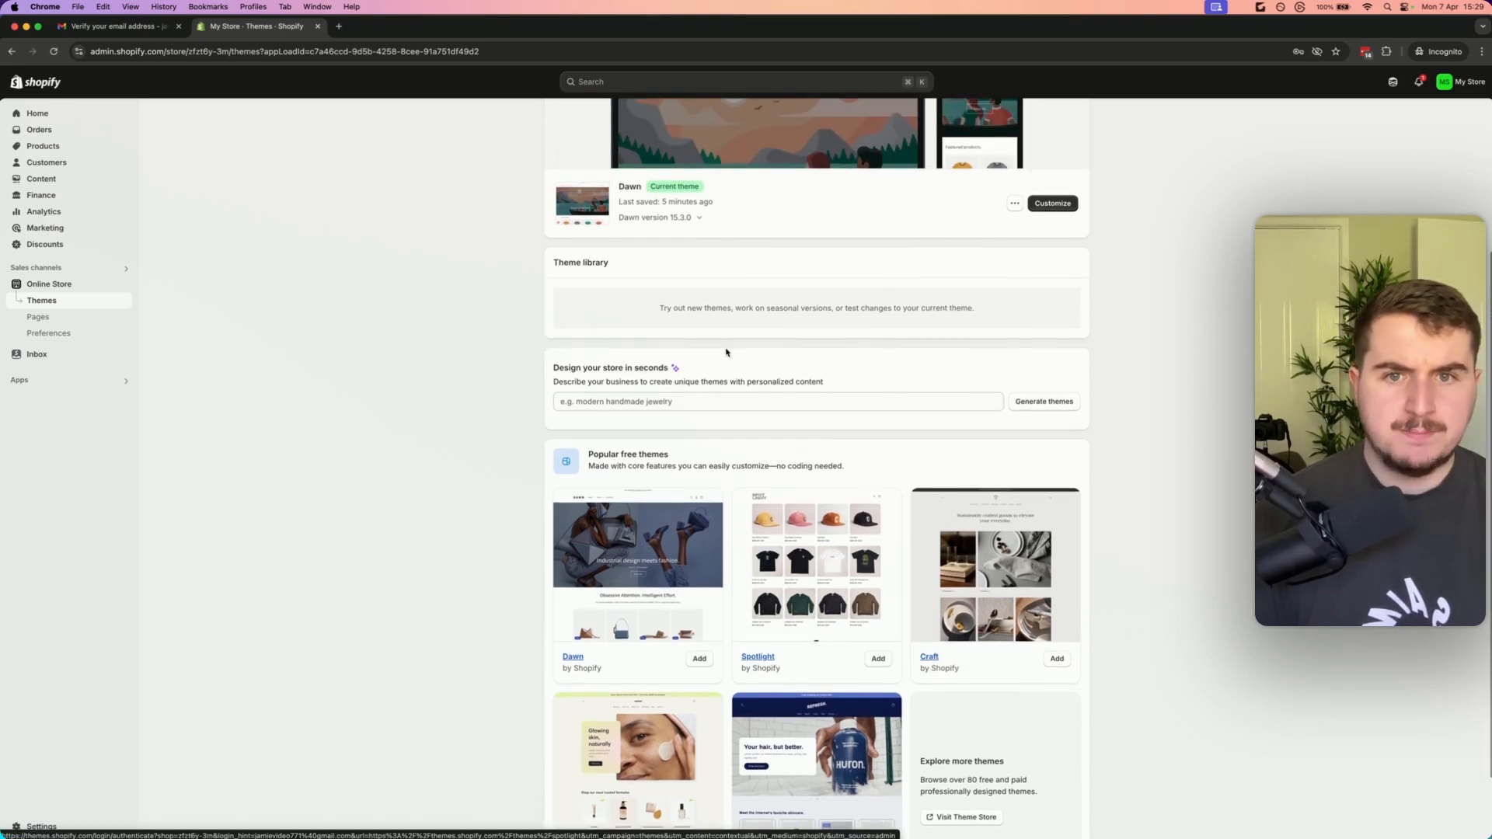
drag(671, 383, 553, 382)
click(686, 405)
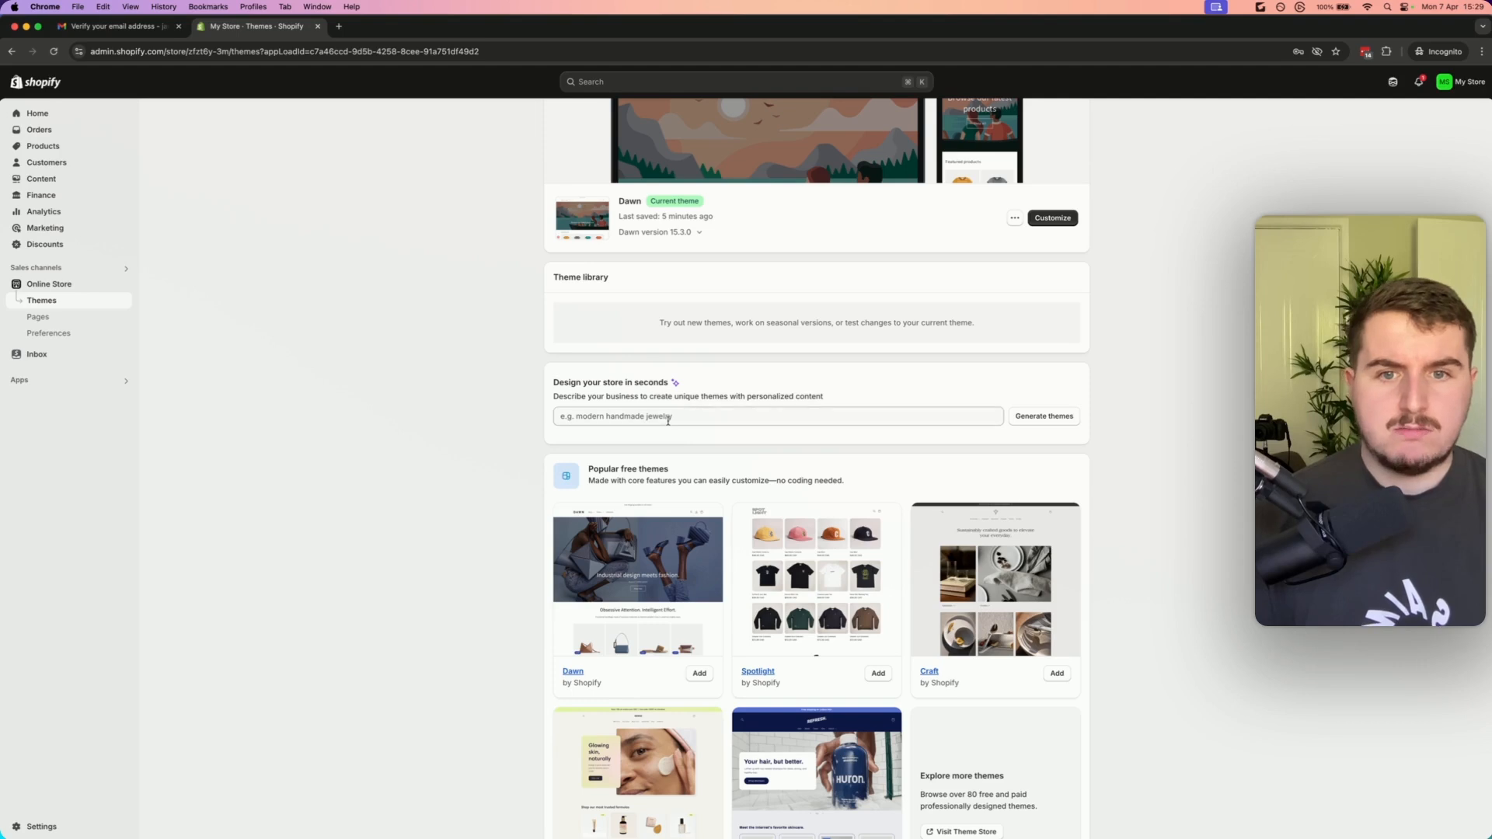
click(667, 421)
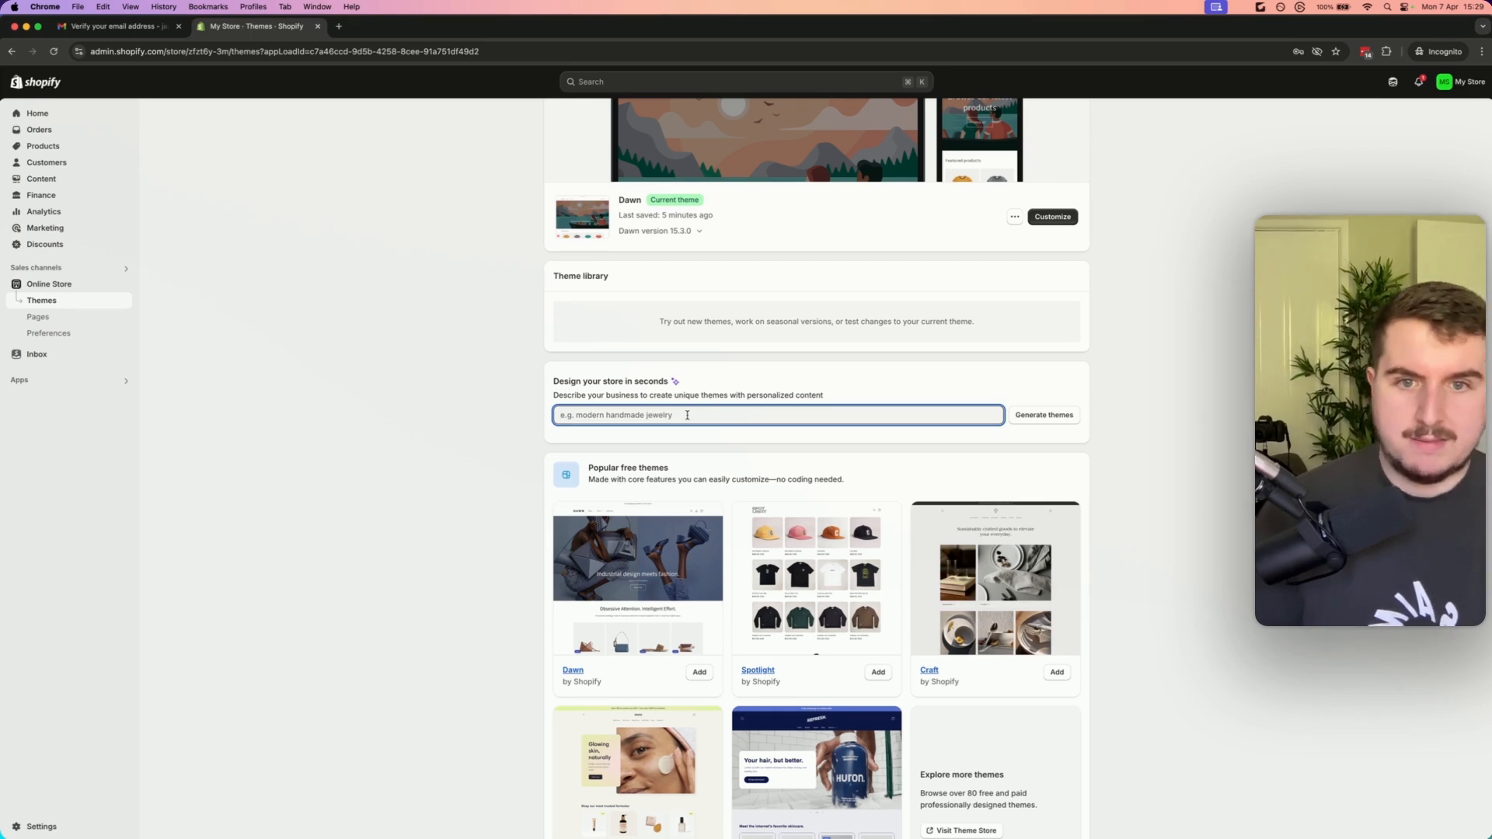
text(m)
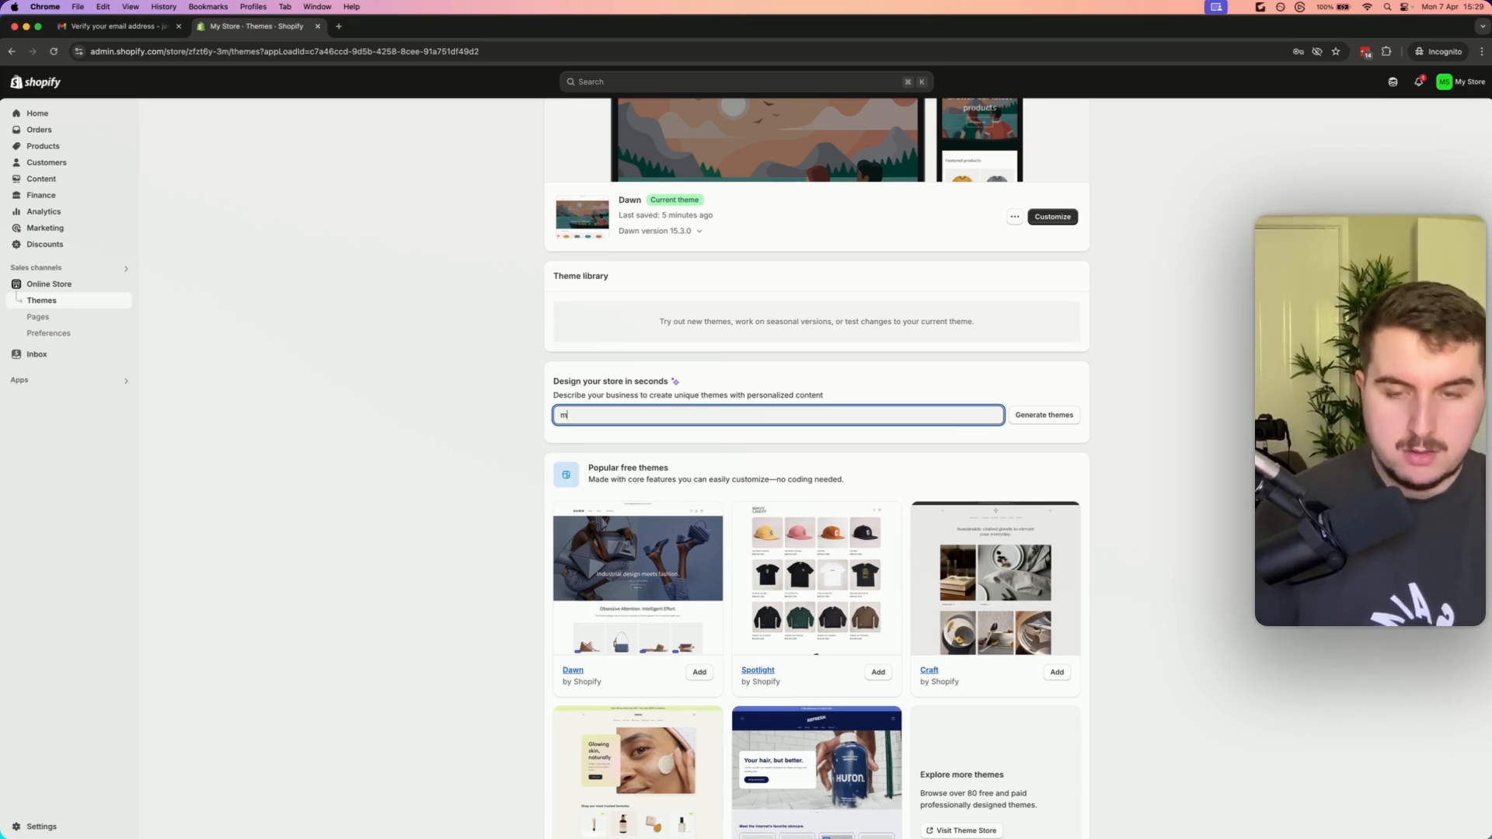
text(odern beauty syot)
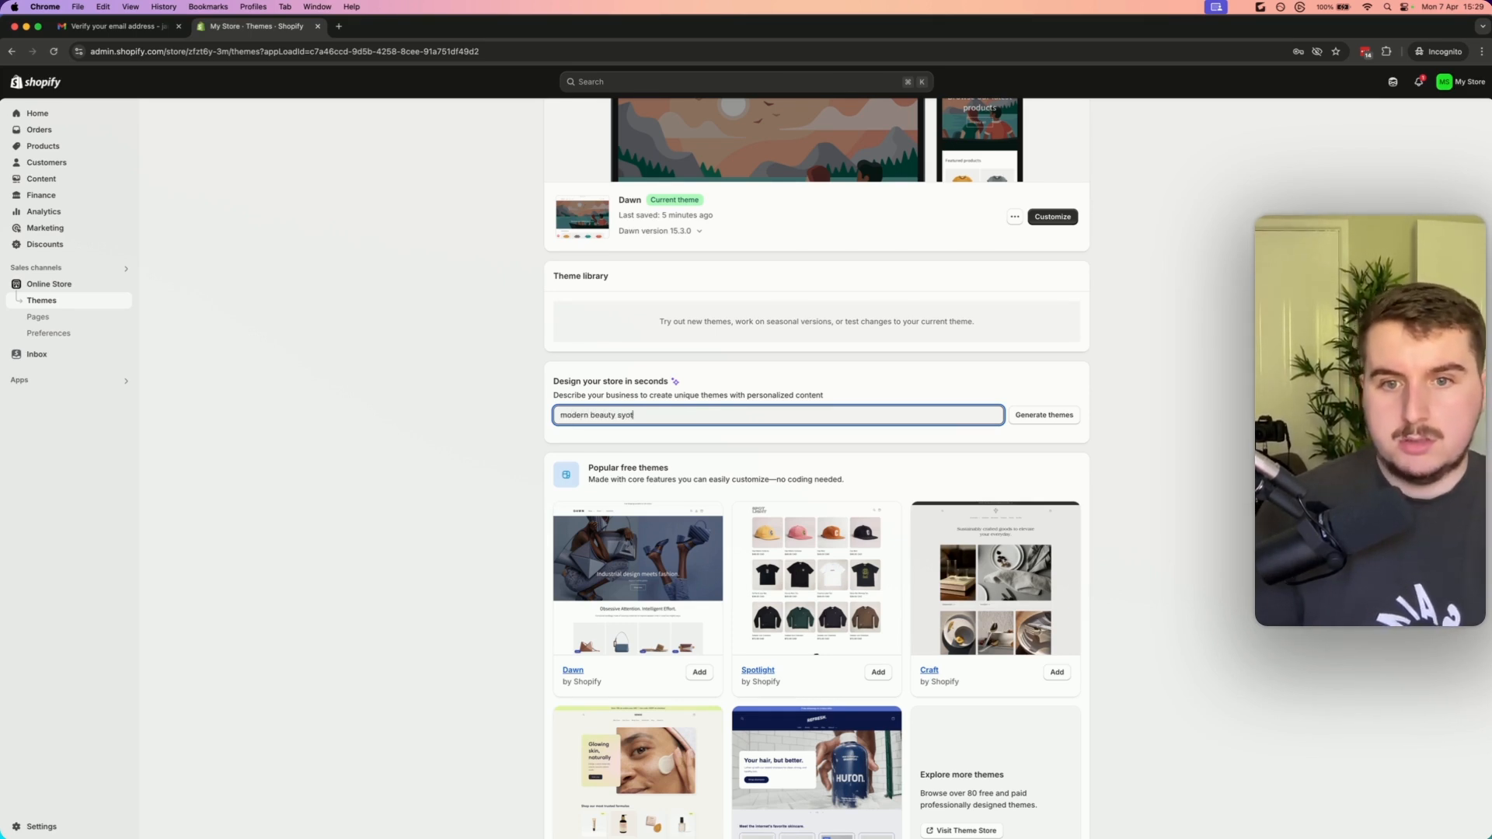
click(1043, 414)
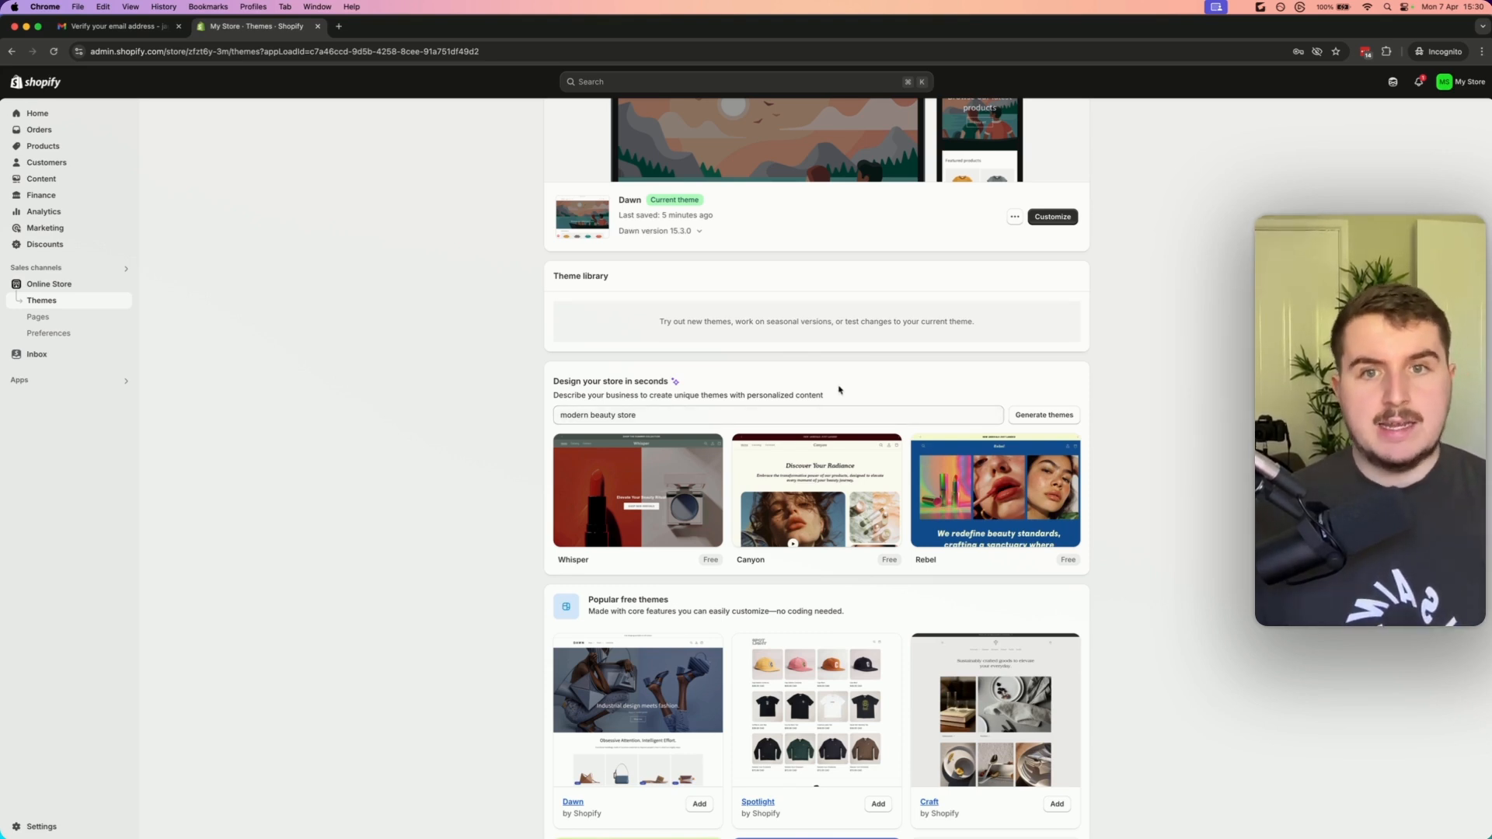
Open the demo preview of the generated Whisper theme
scroll(839, 389, down, 5)
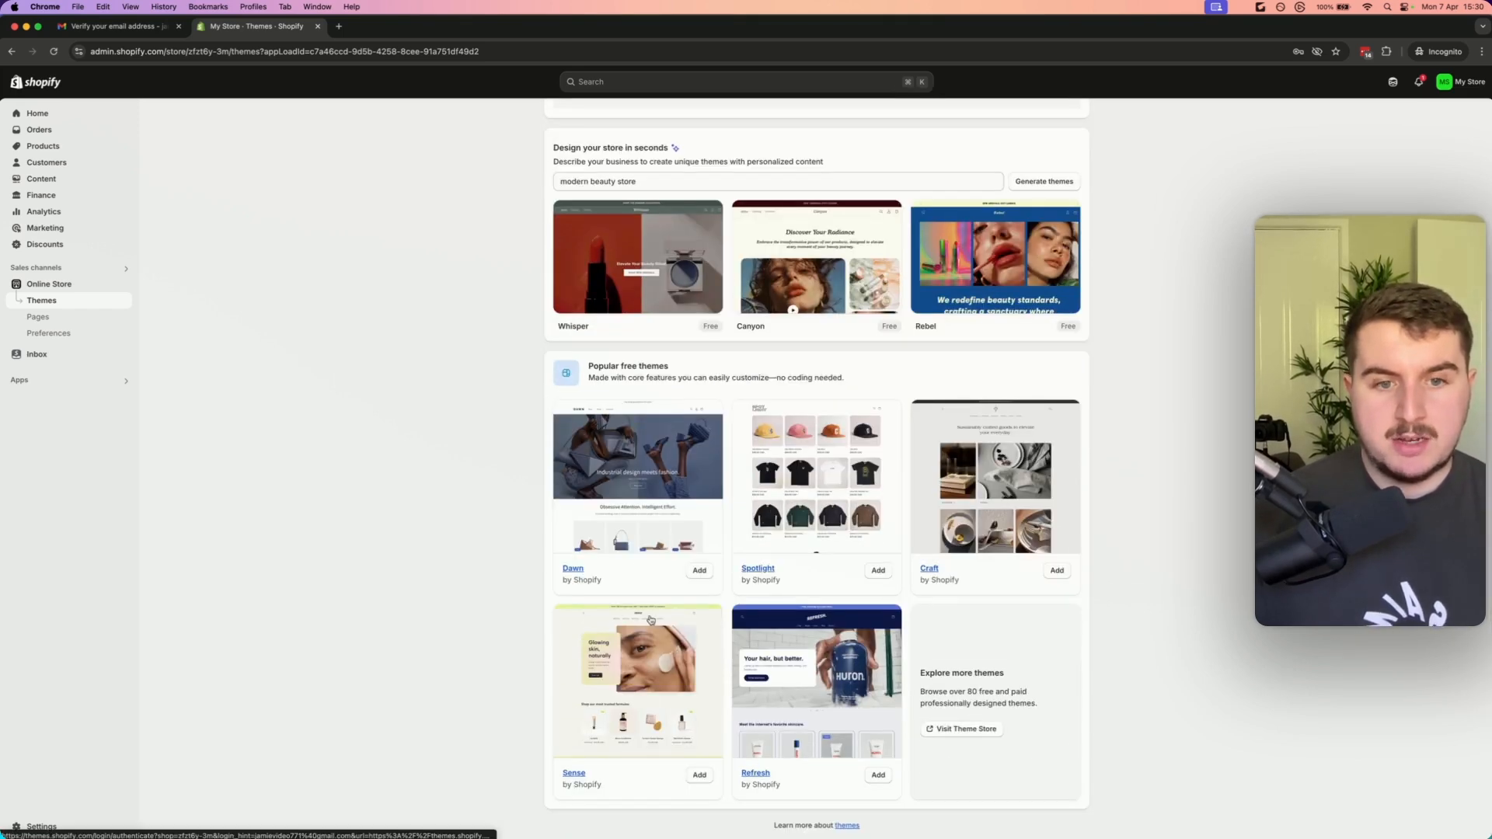
scroll(758, 558, up, 3)
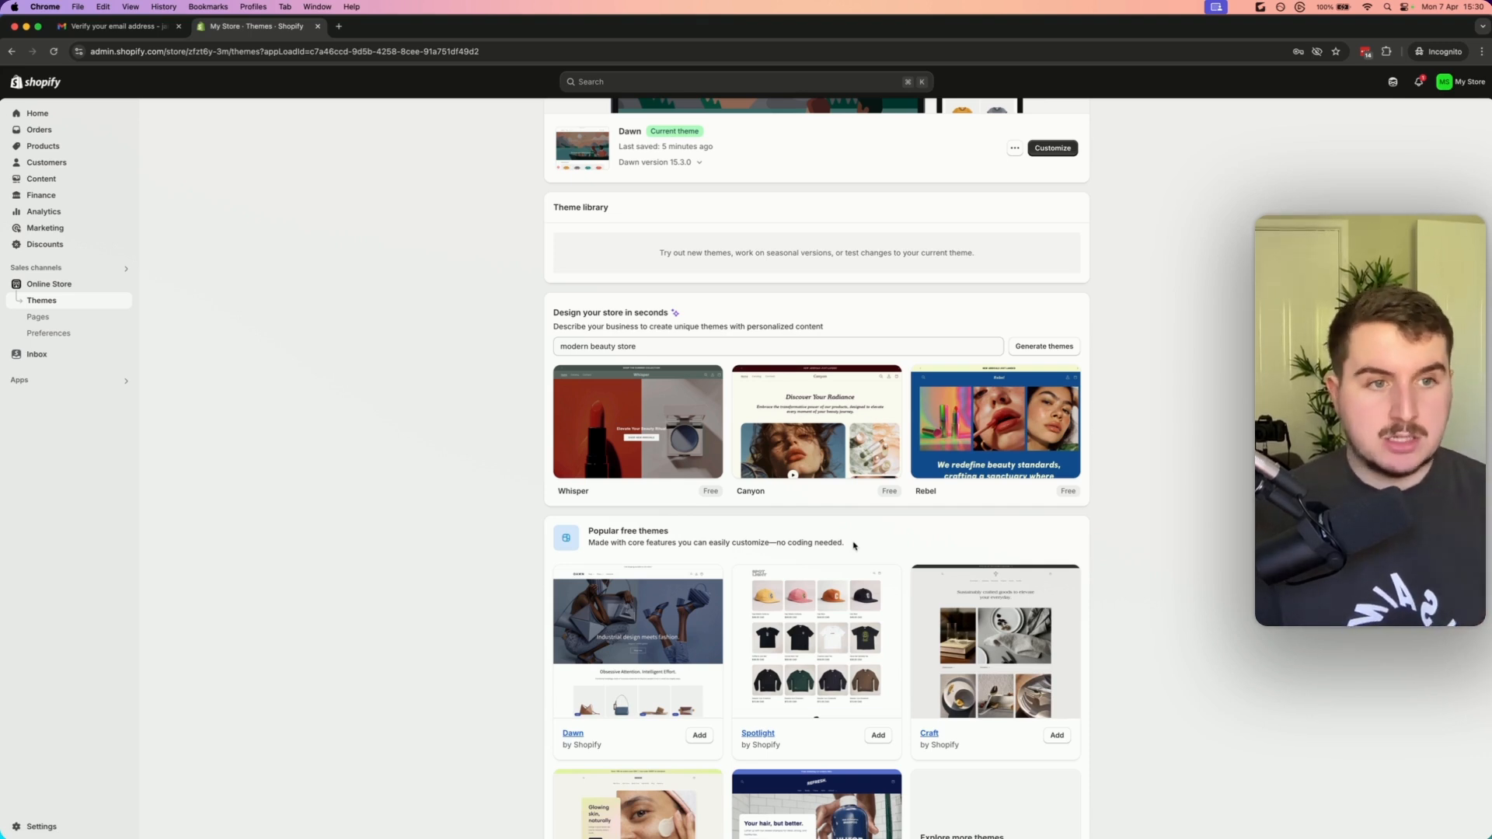
scroll(853, 545, up, 1)
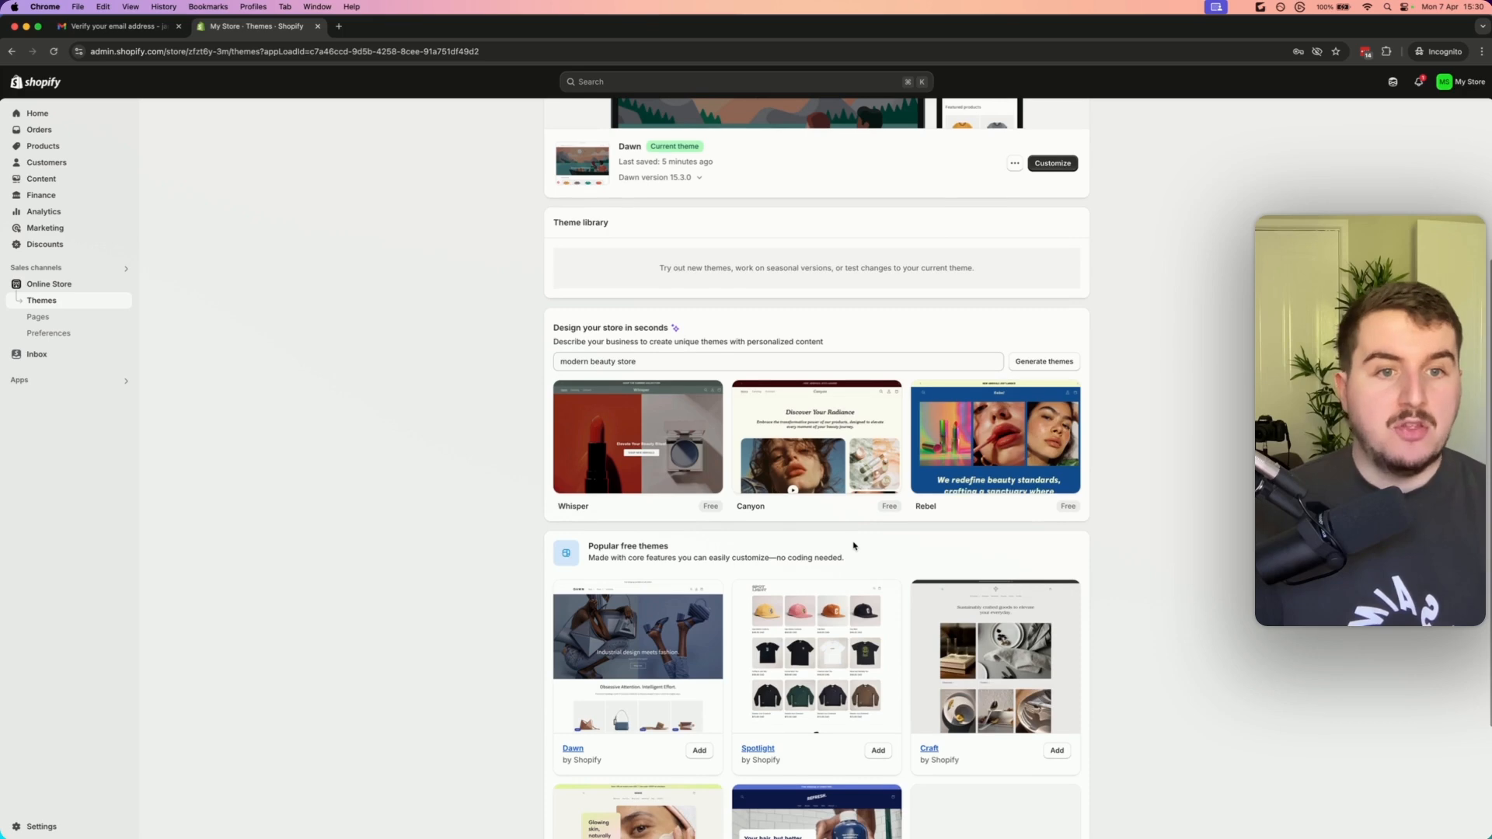
scroll(853, 546, up, 2)
mouse_move(791, 466)
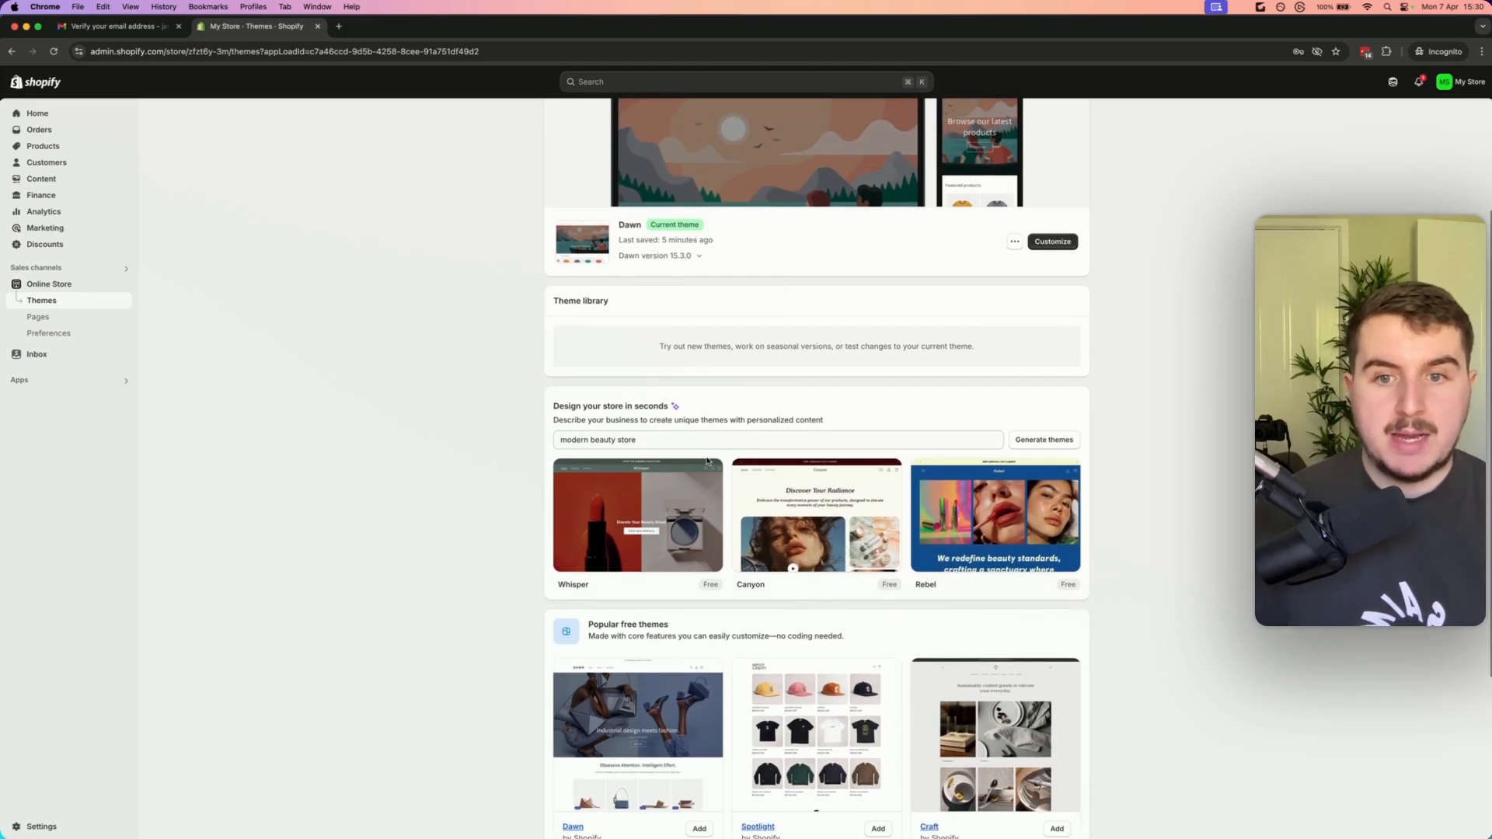
mouse_move(696, 488)
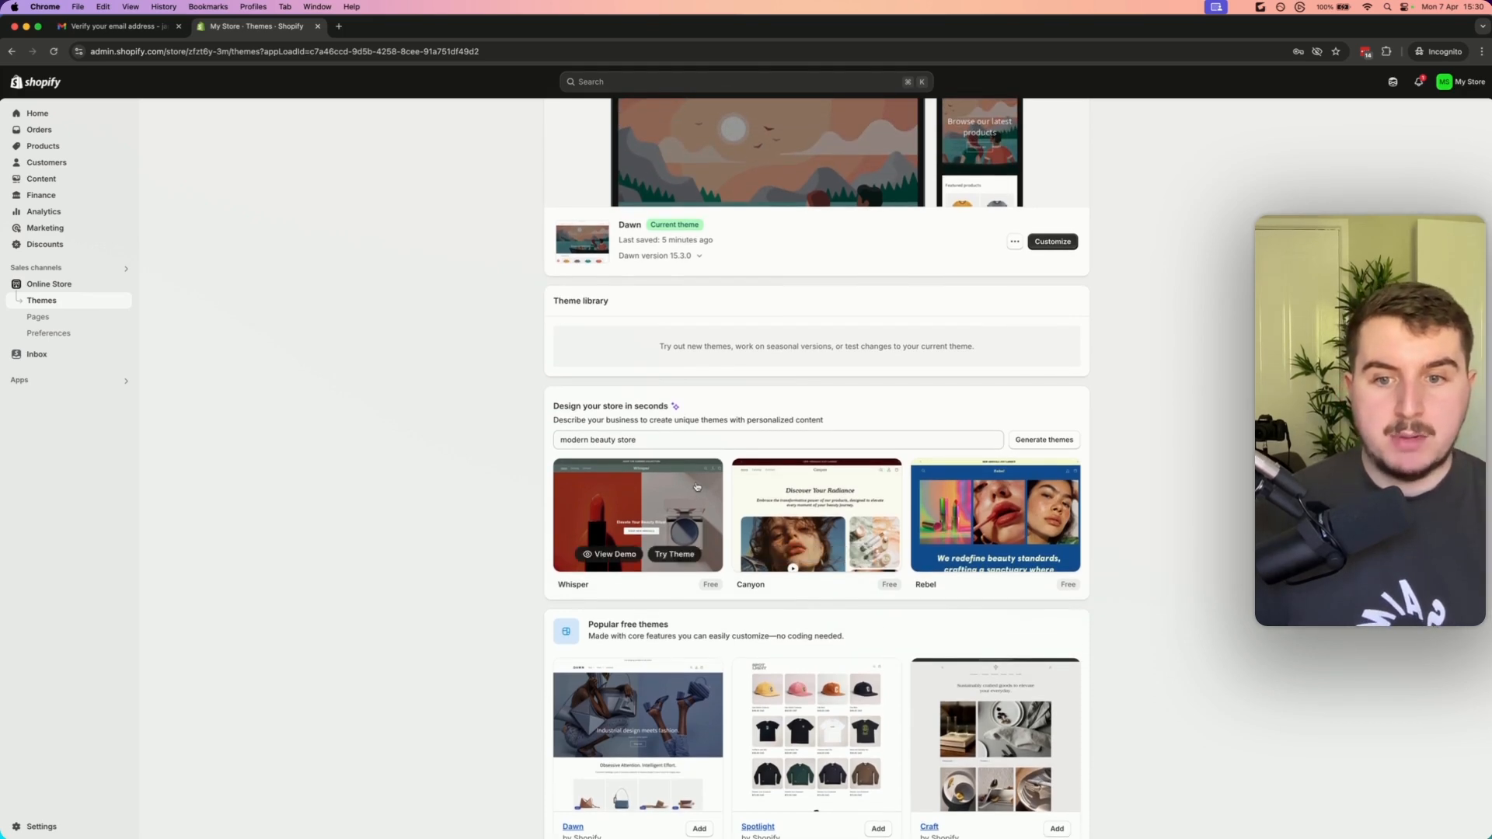
click(613, 556)
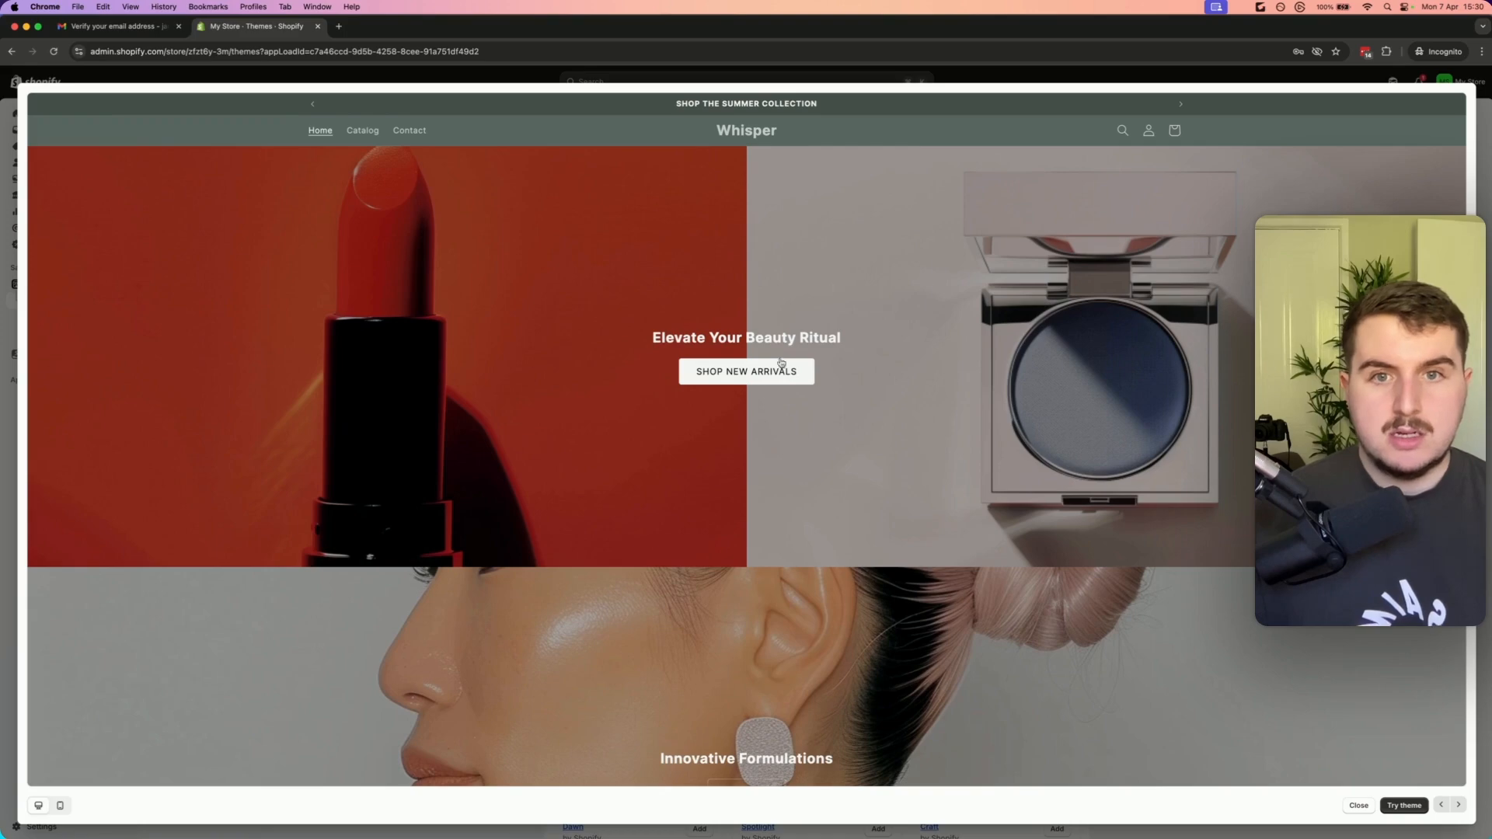
Browse the Whisper demo's home and catalog pages, then close the preview
scroll(781, 361, down, 10)
scroll(800, 358, up, 6)
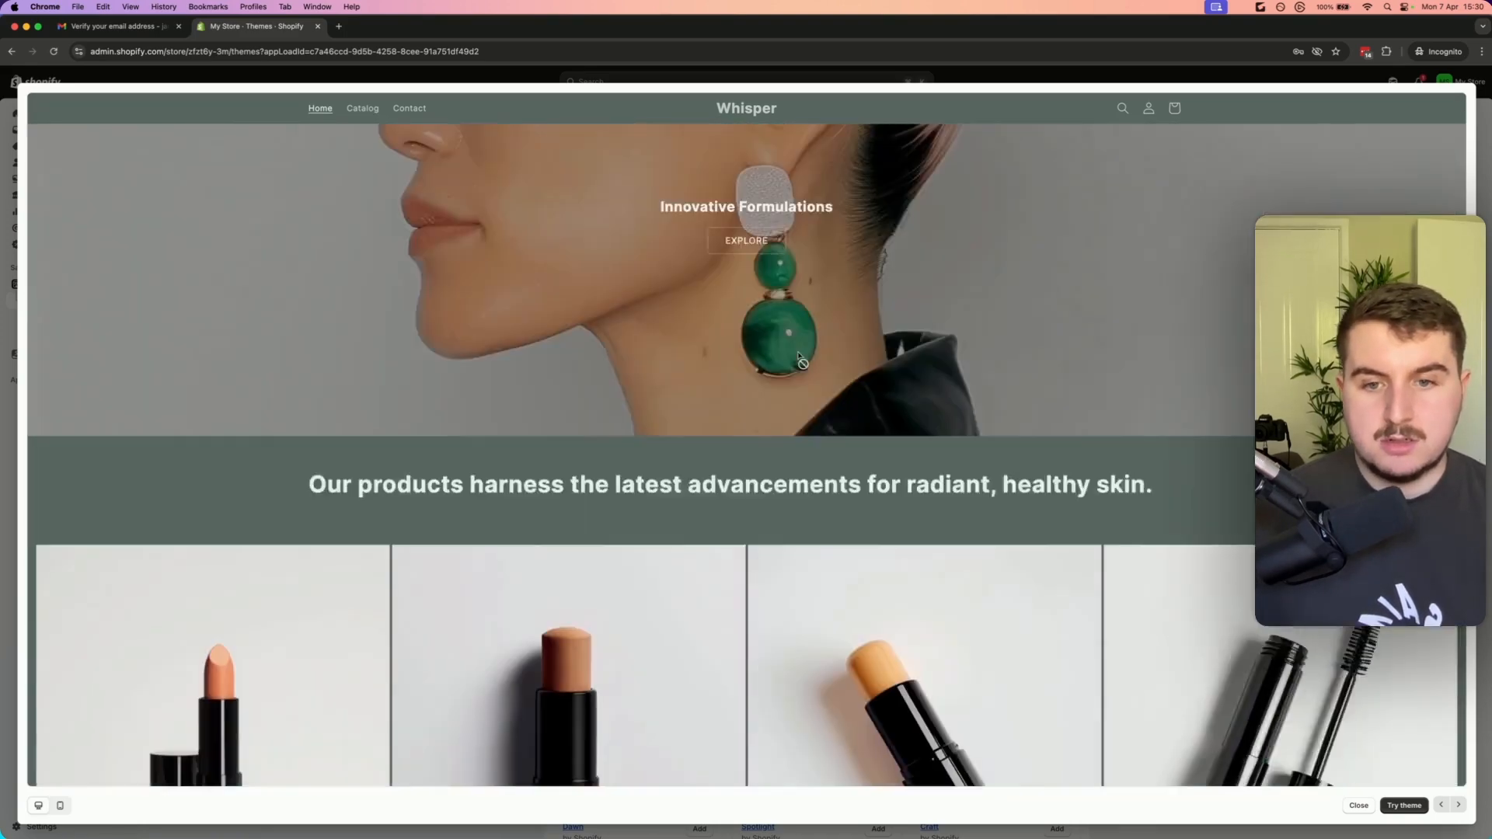
scroll(801, 359, down, 5)
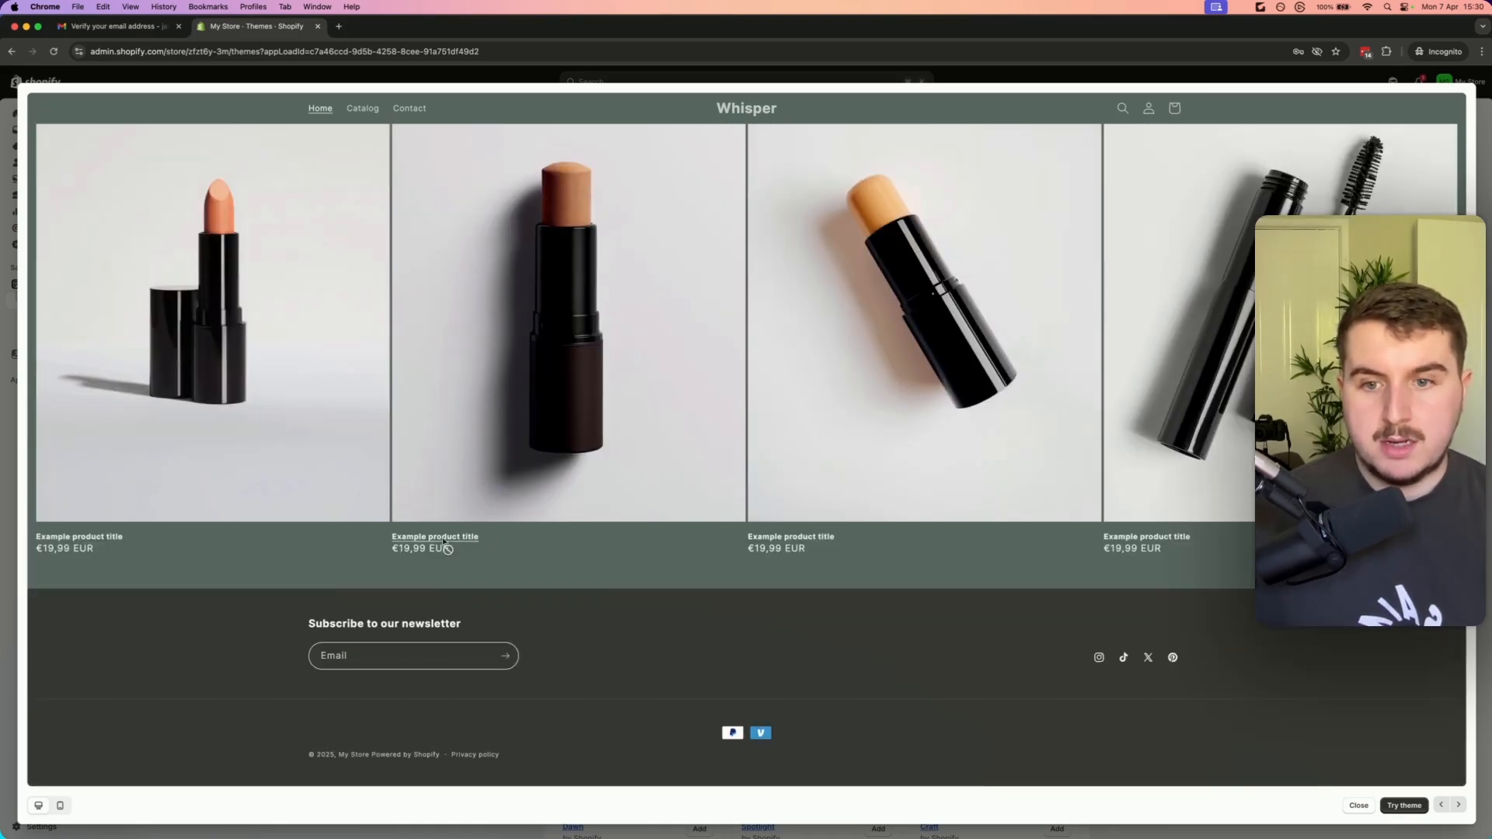
scroll(645, 461, up, 6)
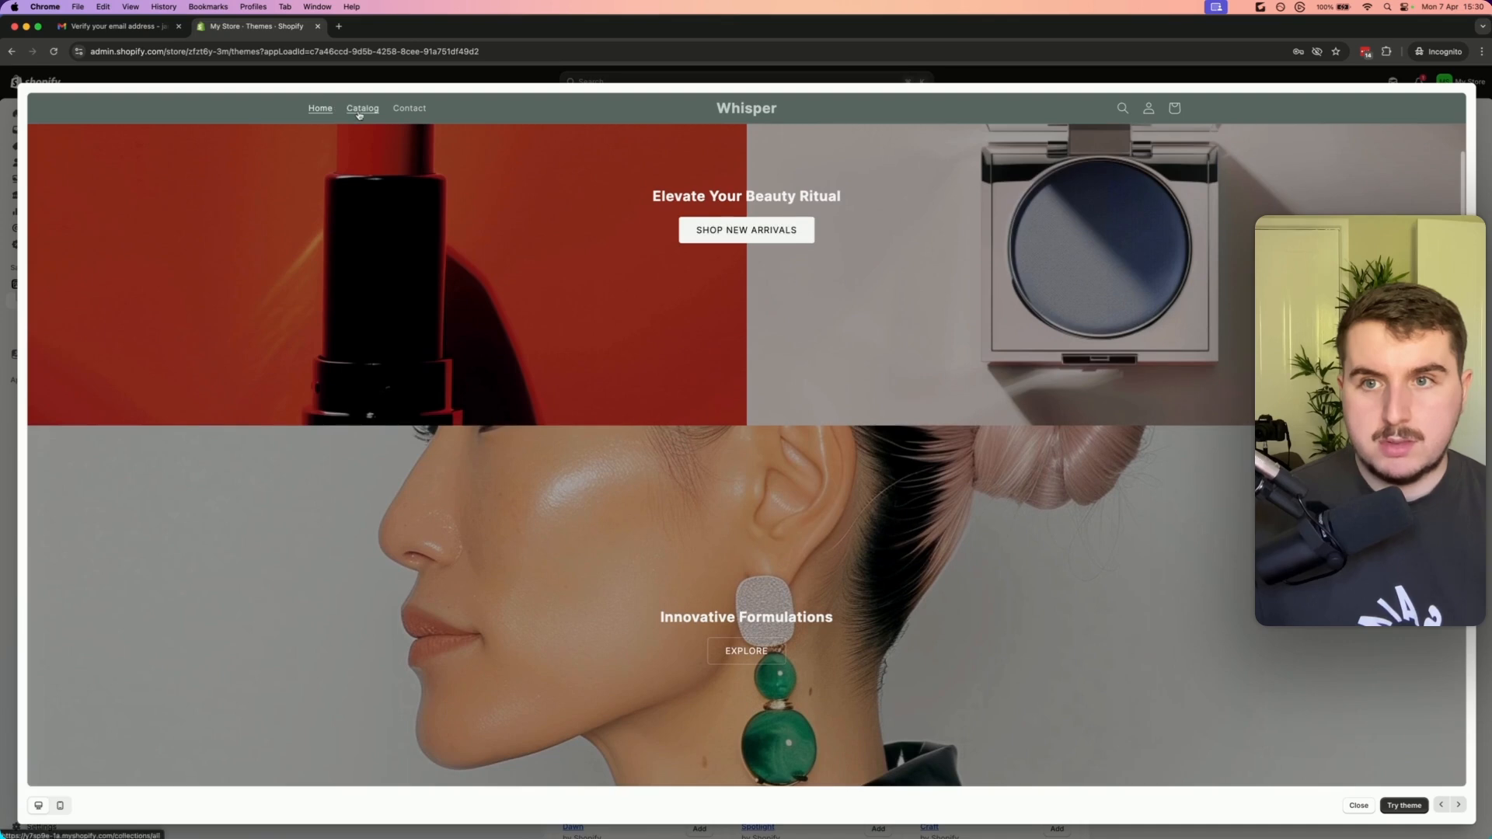
click(359, 113)
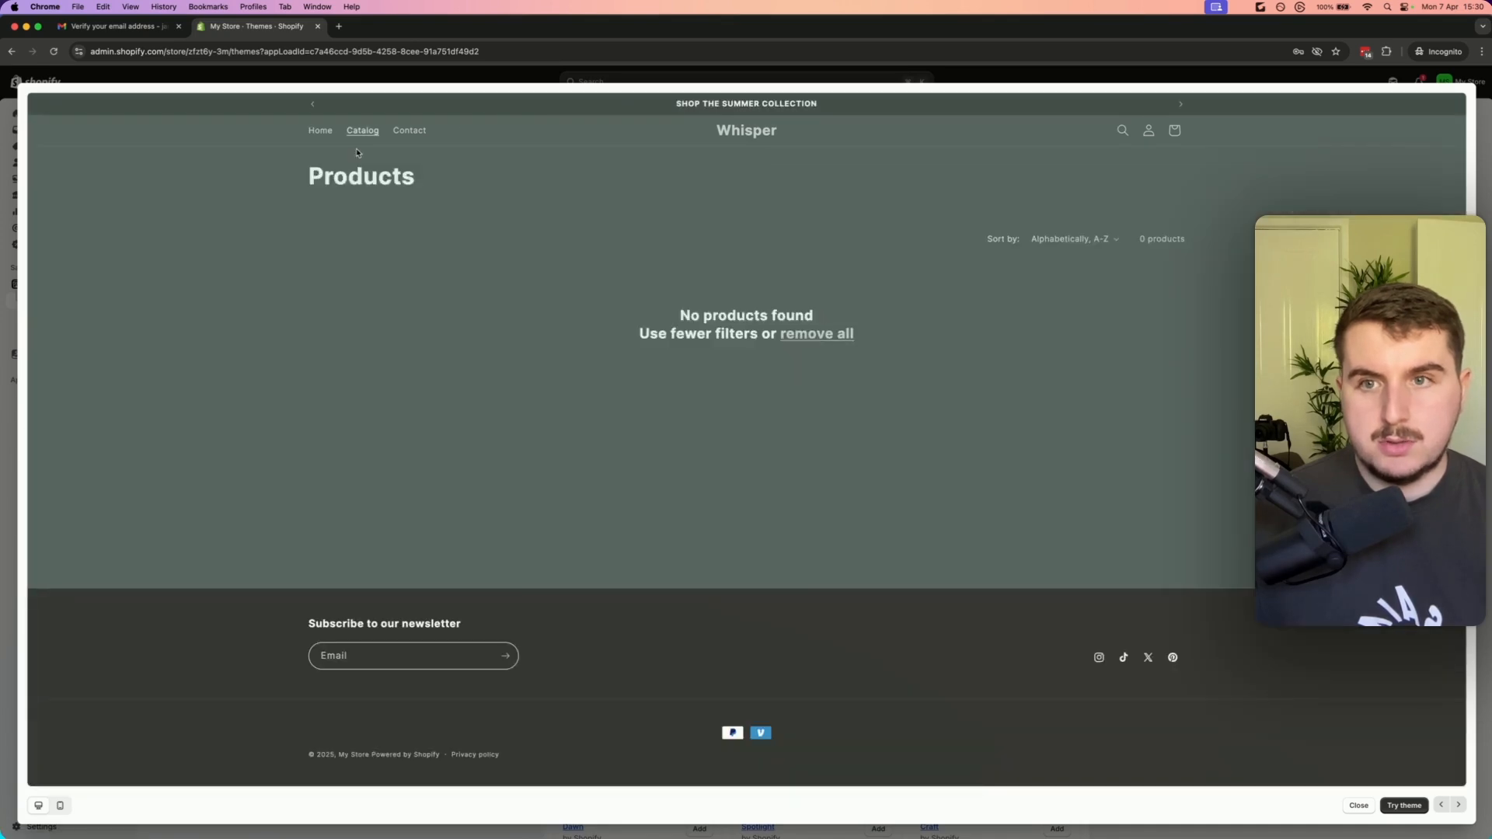
click(321, 132)
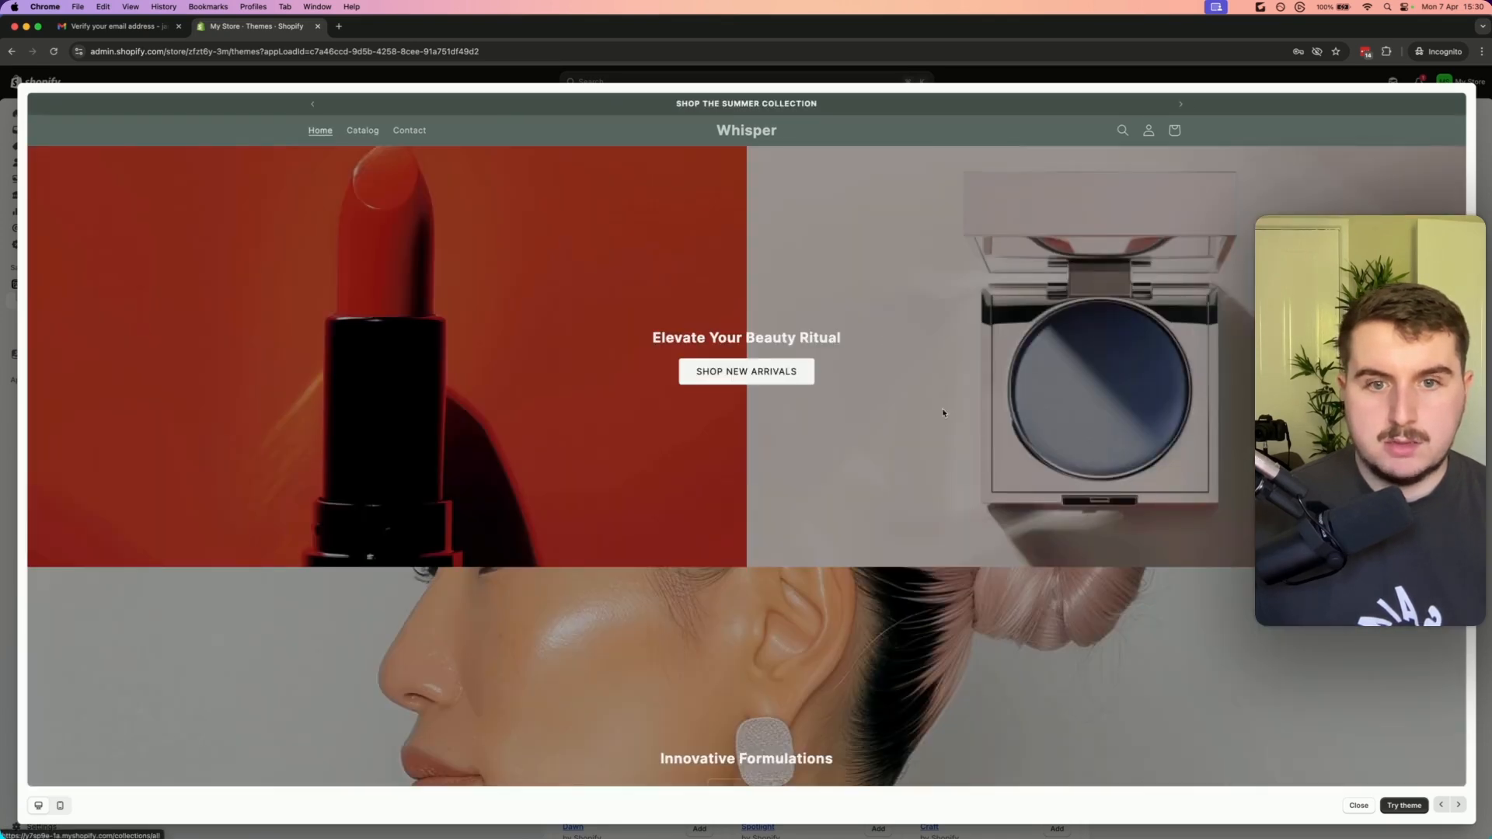
click(803, 373)
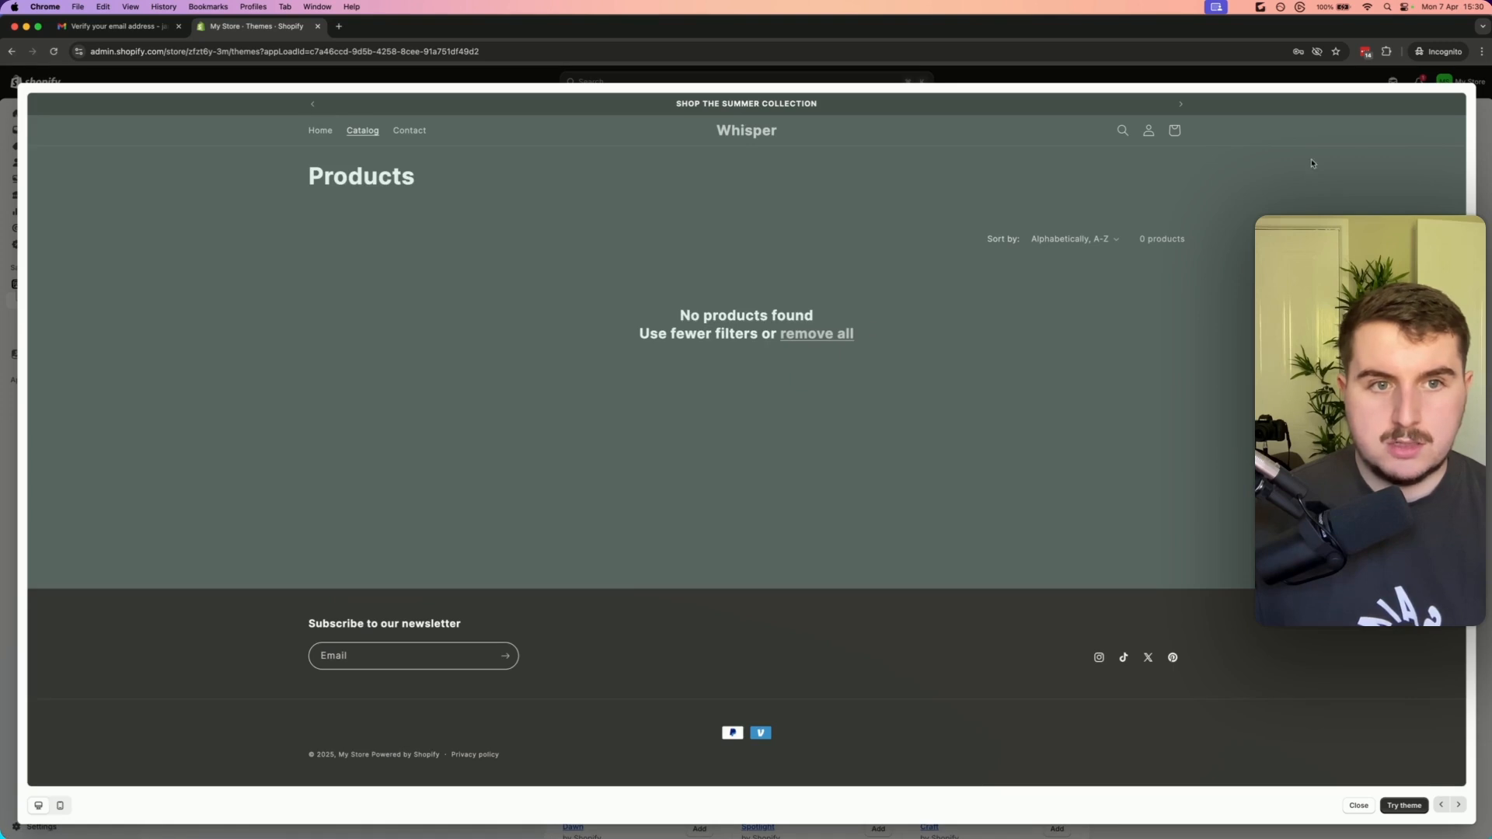
click(1359, 806)
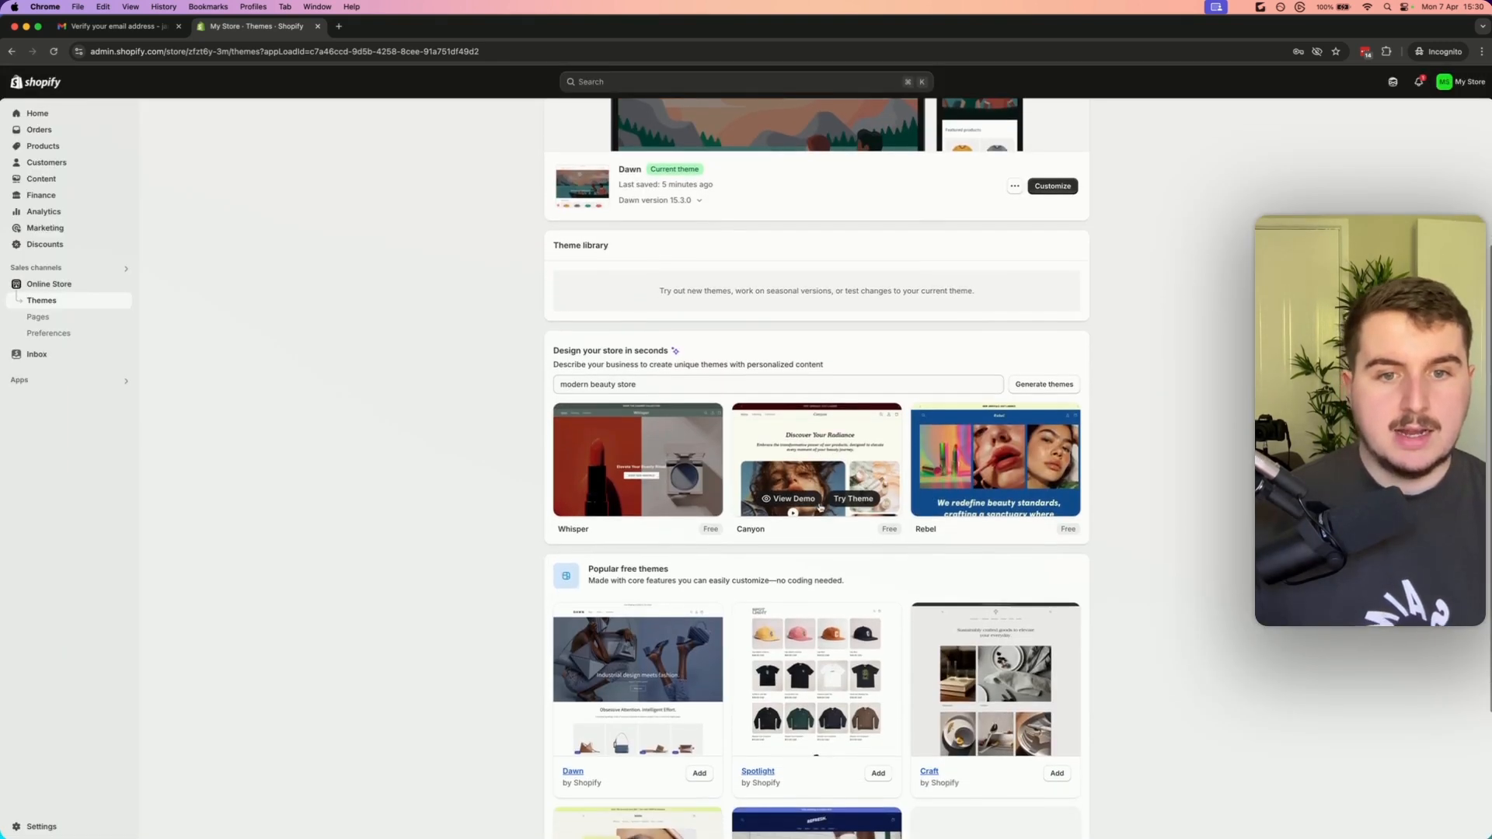
scroll(820, 507, down, 2)
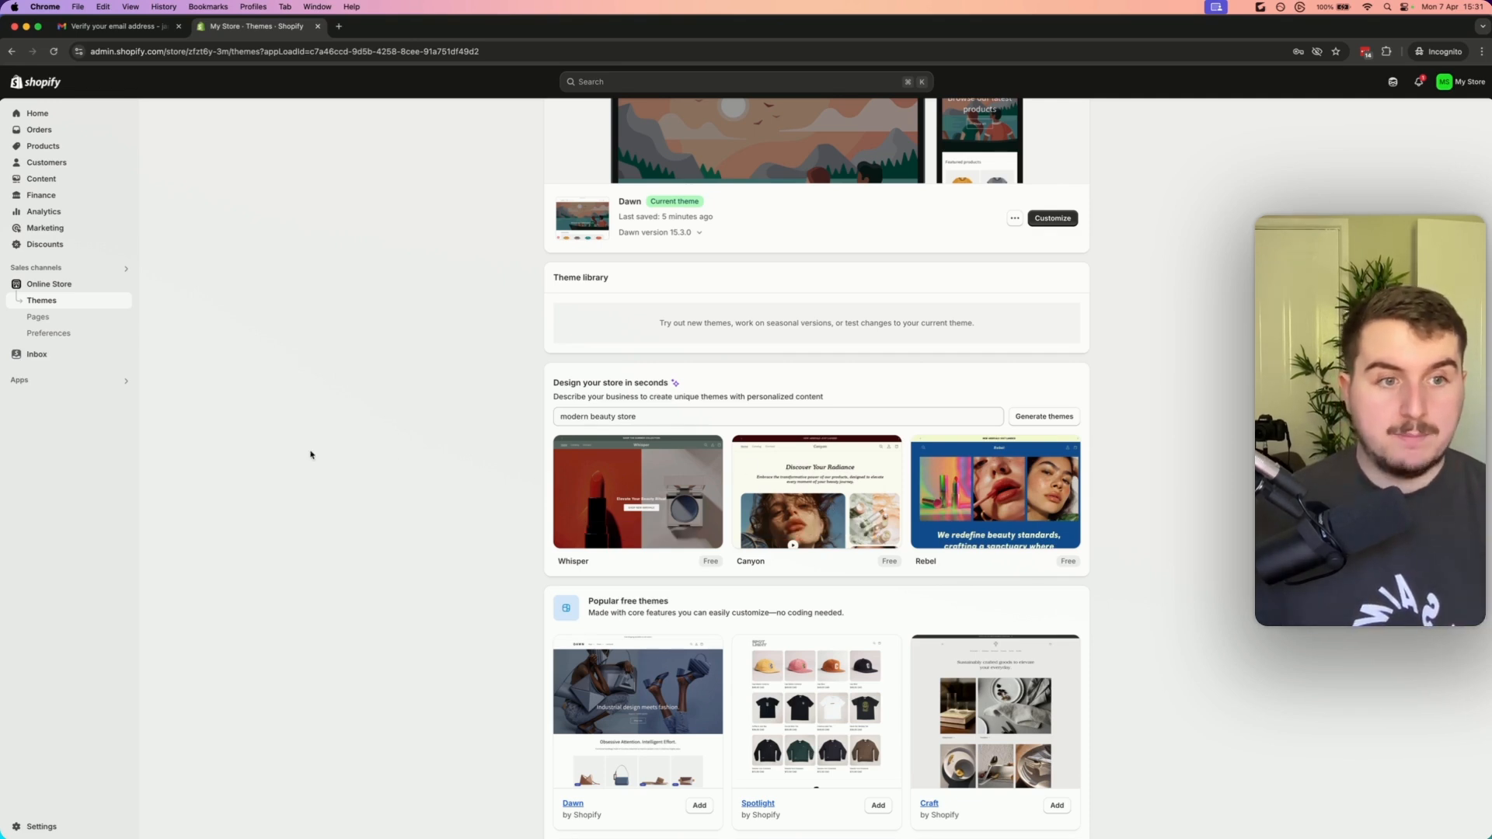
scroll(812, 400, up, 1)
mouse_move(845, 406)
mouse_down()
mouse_move(556, 402)
mouse_move(819, 386)
mouse_move(849, 399)
mouse_up()
scroll(556, 401, down, 1)
click(553, 383)
click(849, 400)
scroll(703, 694, down, 3)
scroll(703, 694, down, 1)
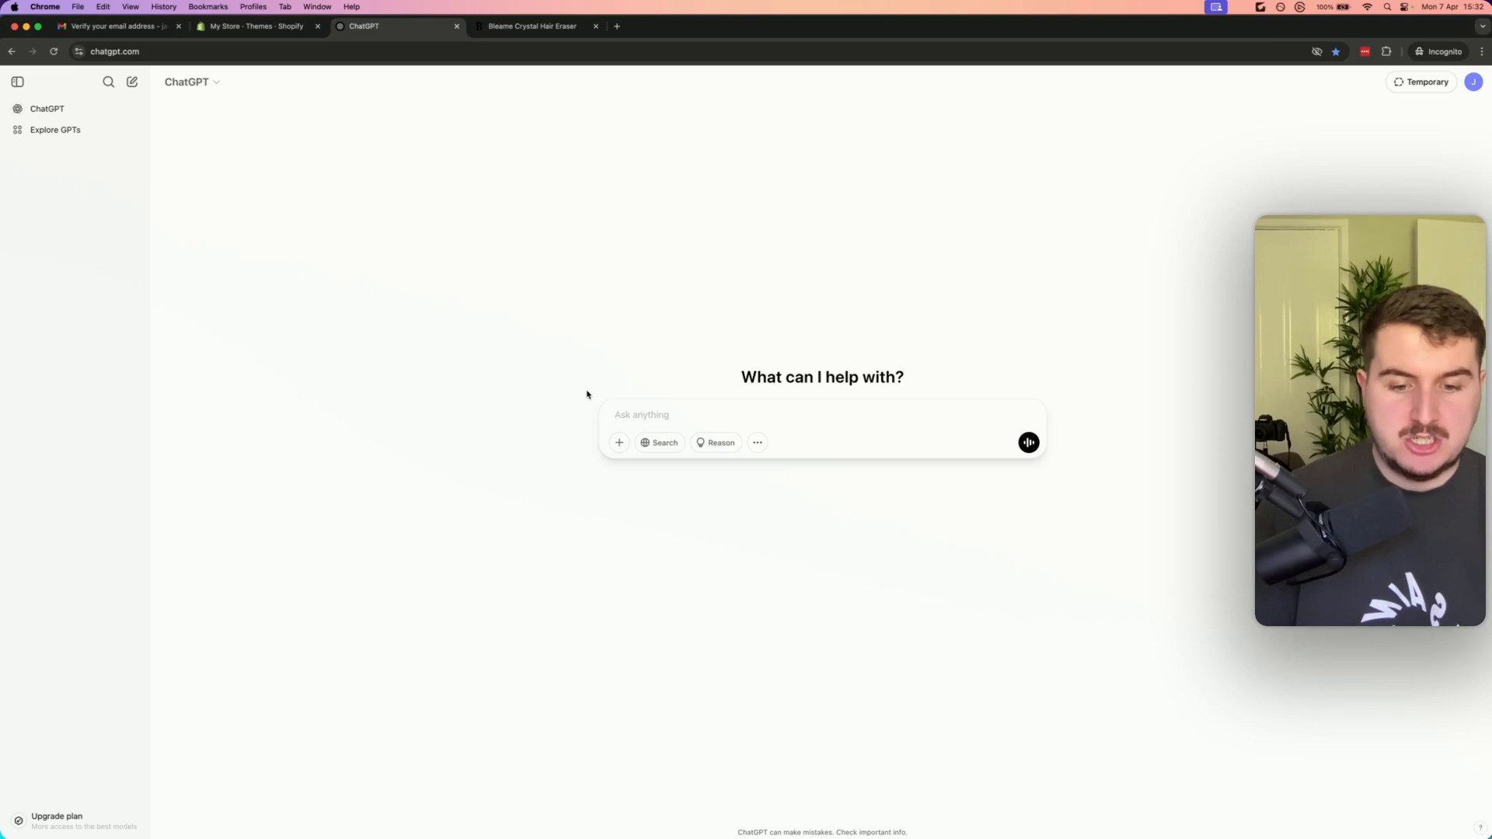
Copy the Bleame Crystal Hair Eraser page URL and ask ChatGPT to learn its sales psychology and copywriting for a similar product
click(522, 26)
click(500, 52)
key(super+c)
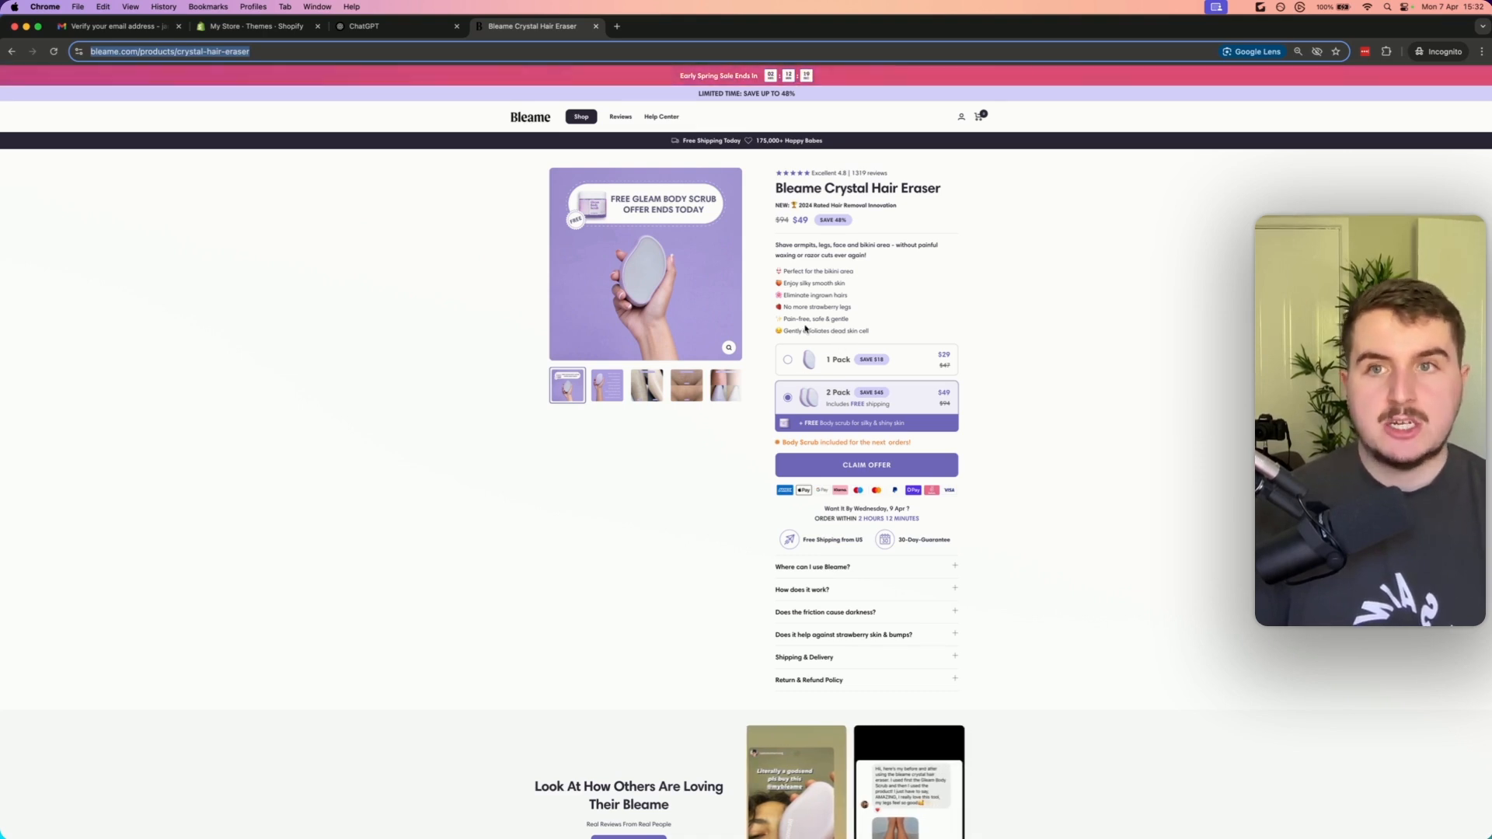
click(376, 29)
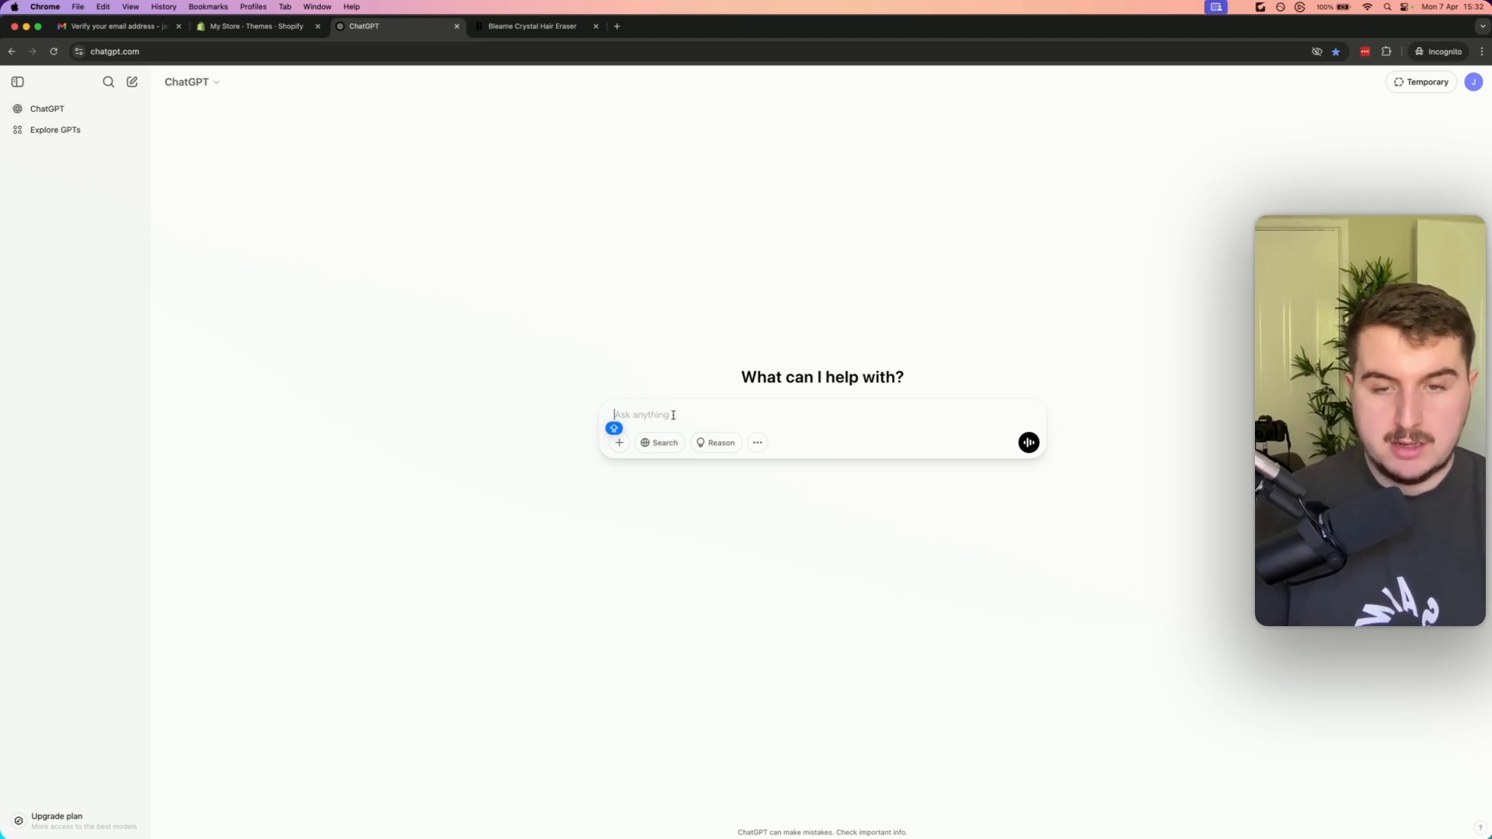
text(Learn everyth)
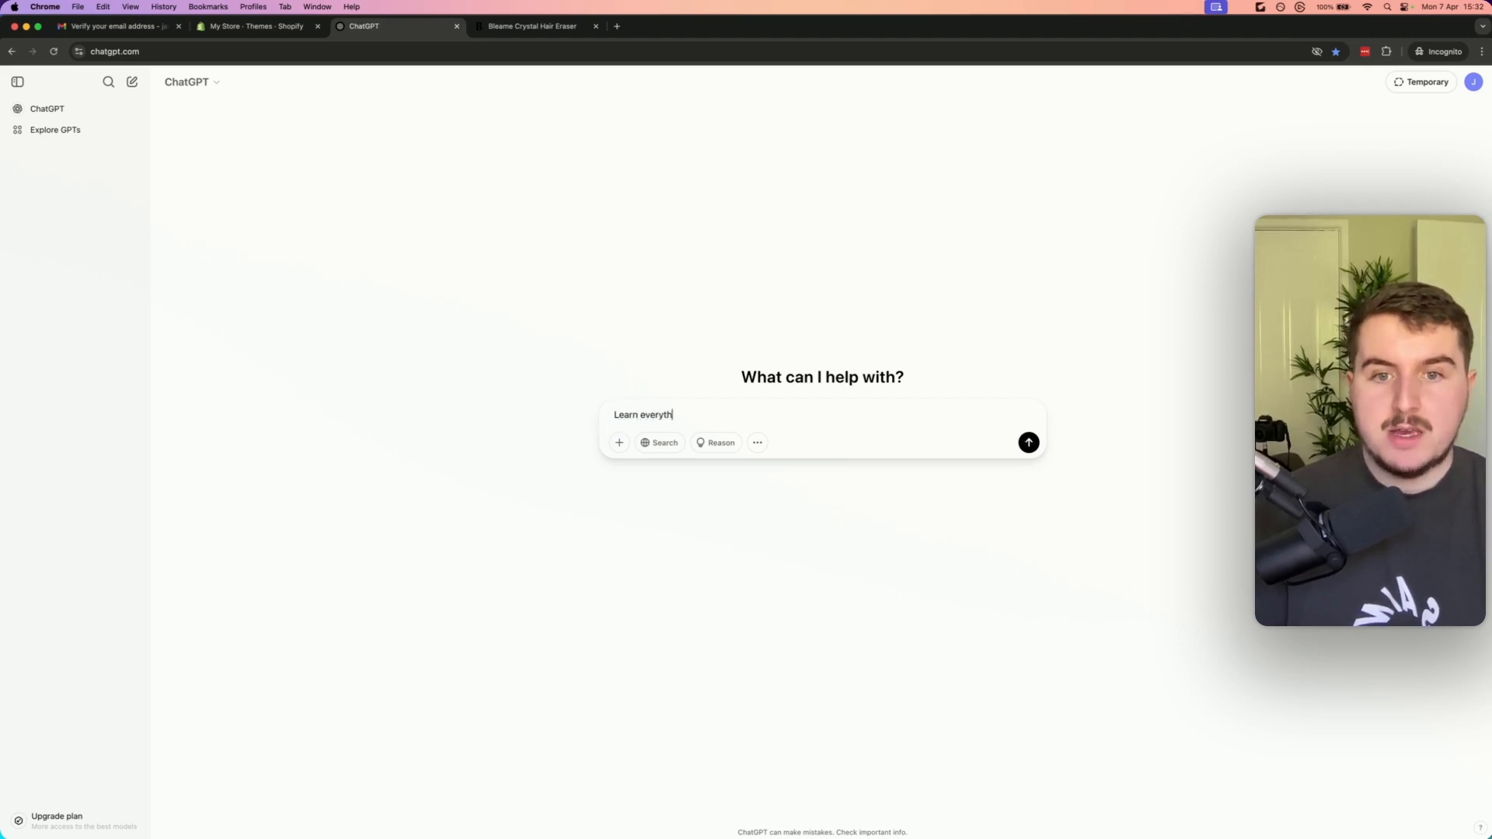
text(ing you can about thes)
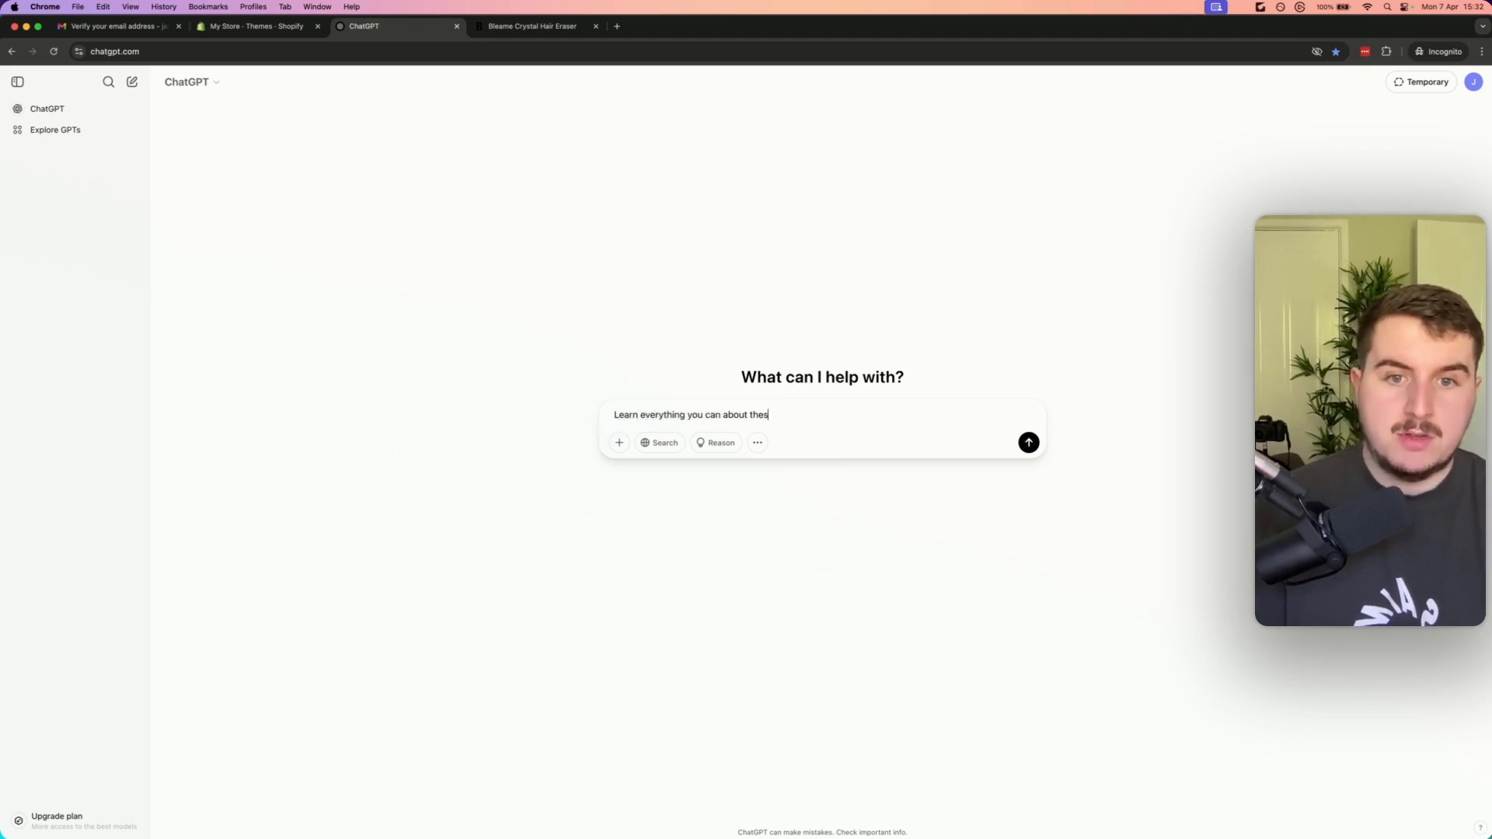
text( sales psycholo)
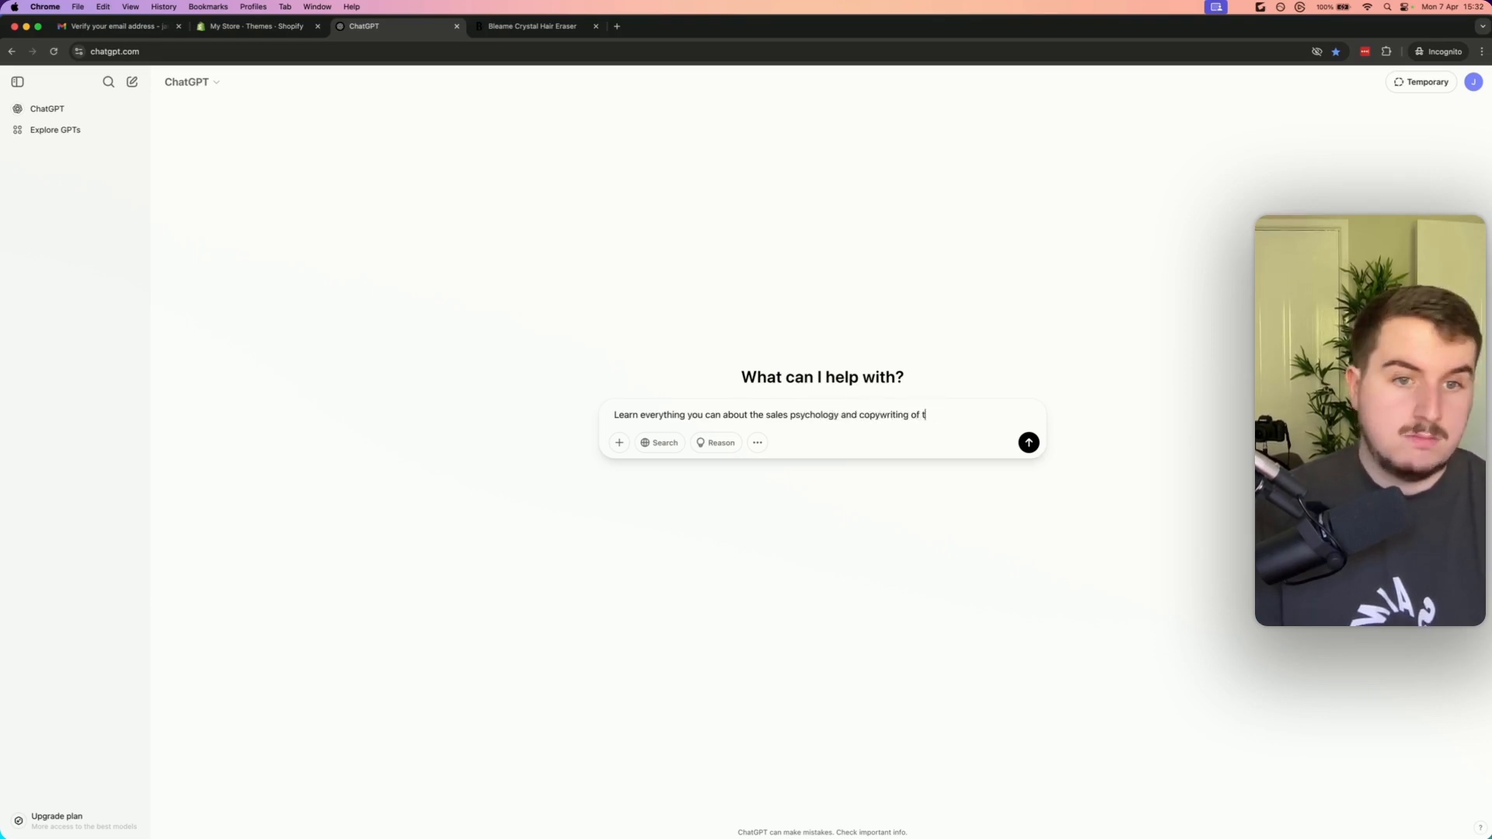
text(gy and copywriting of  this webs)
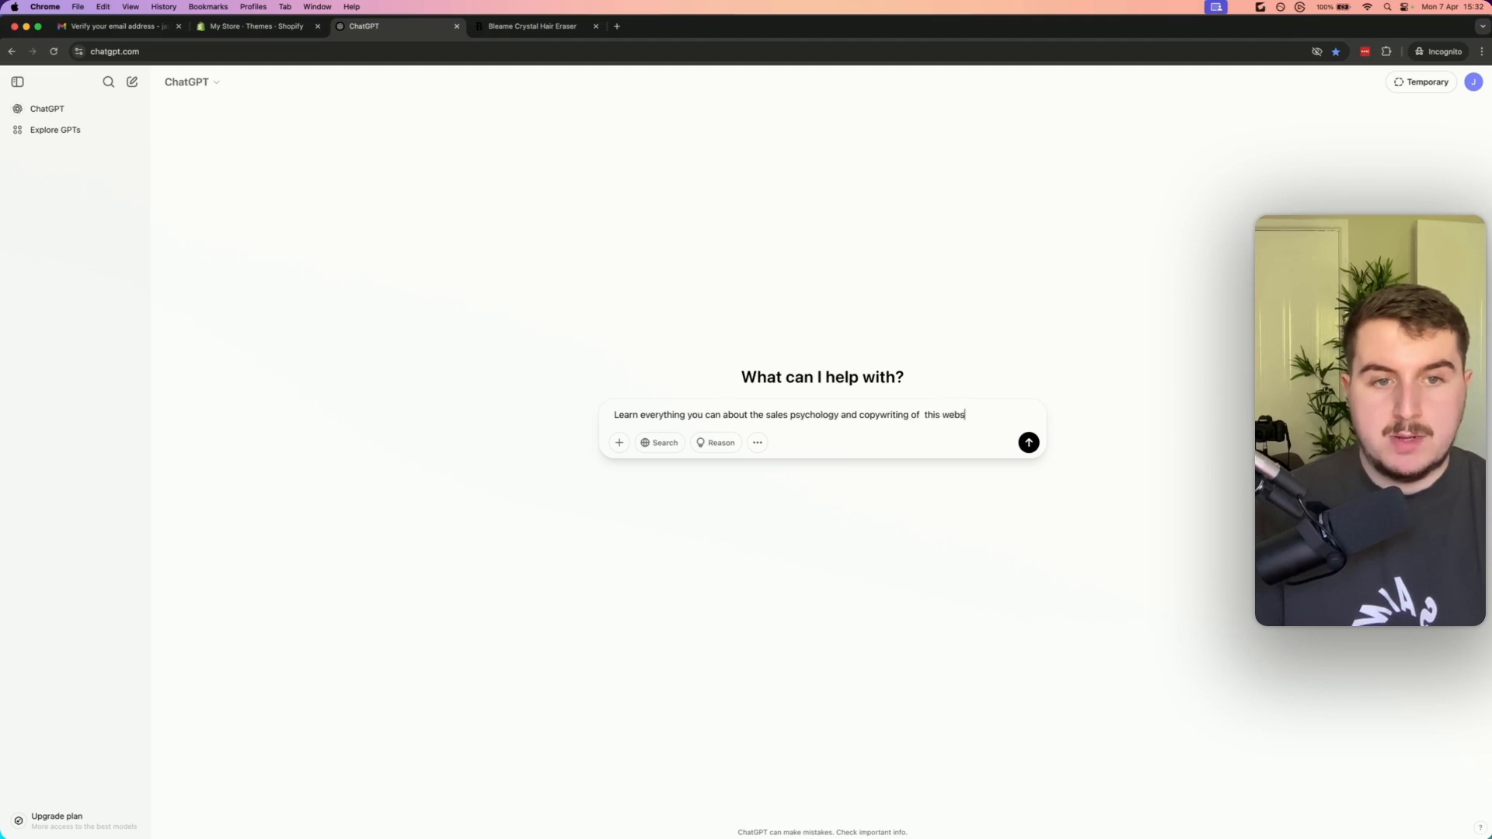
text(ite, I will be using you to creat)
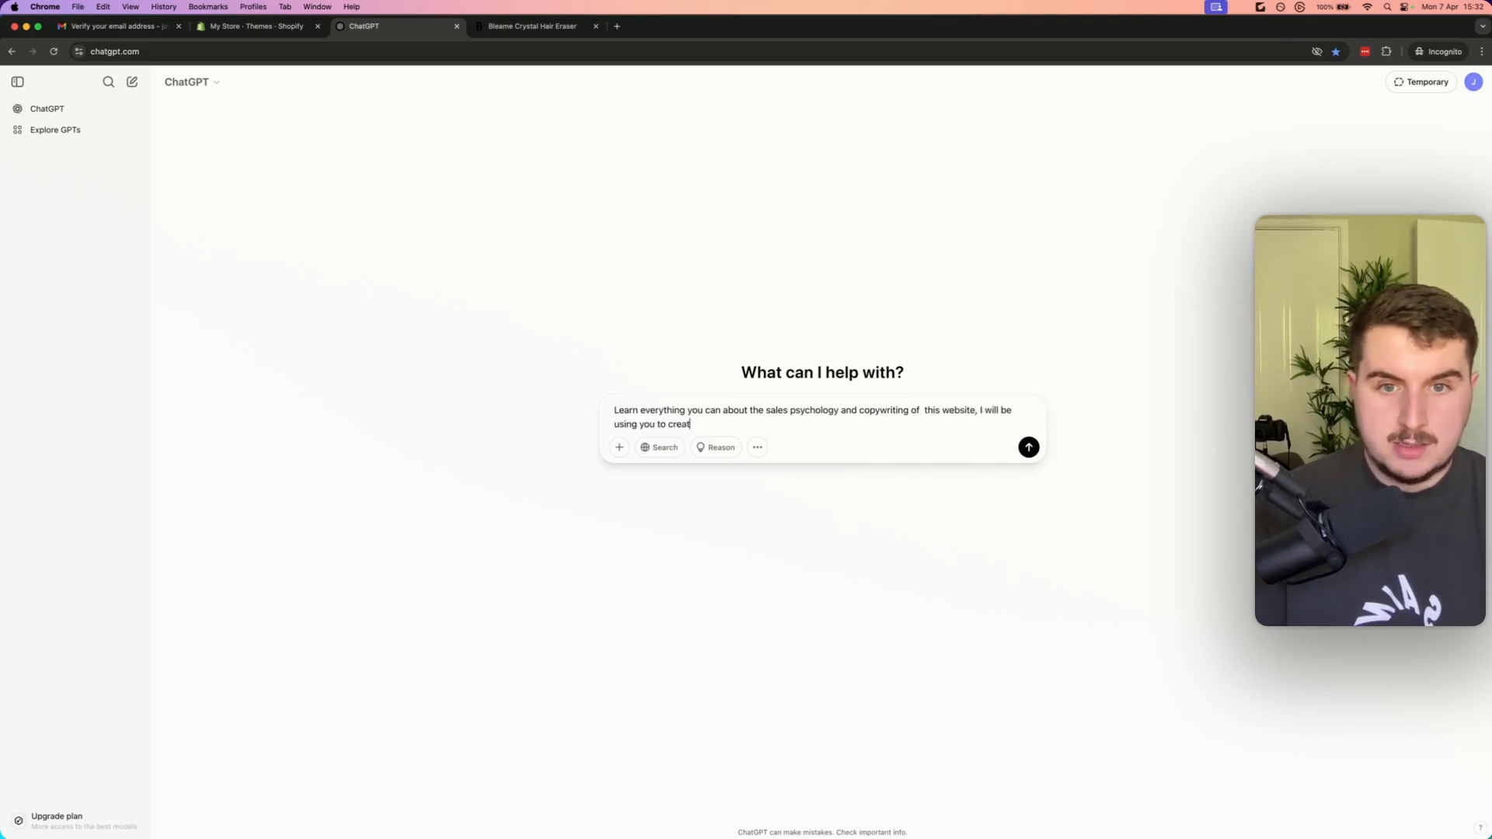
text(e copy for my own w)
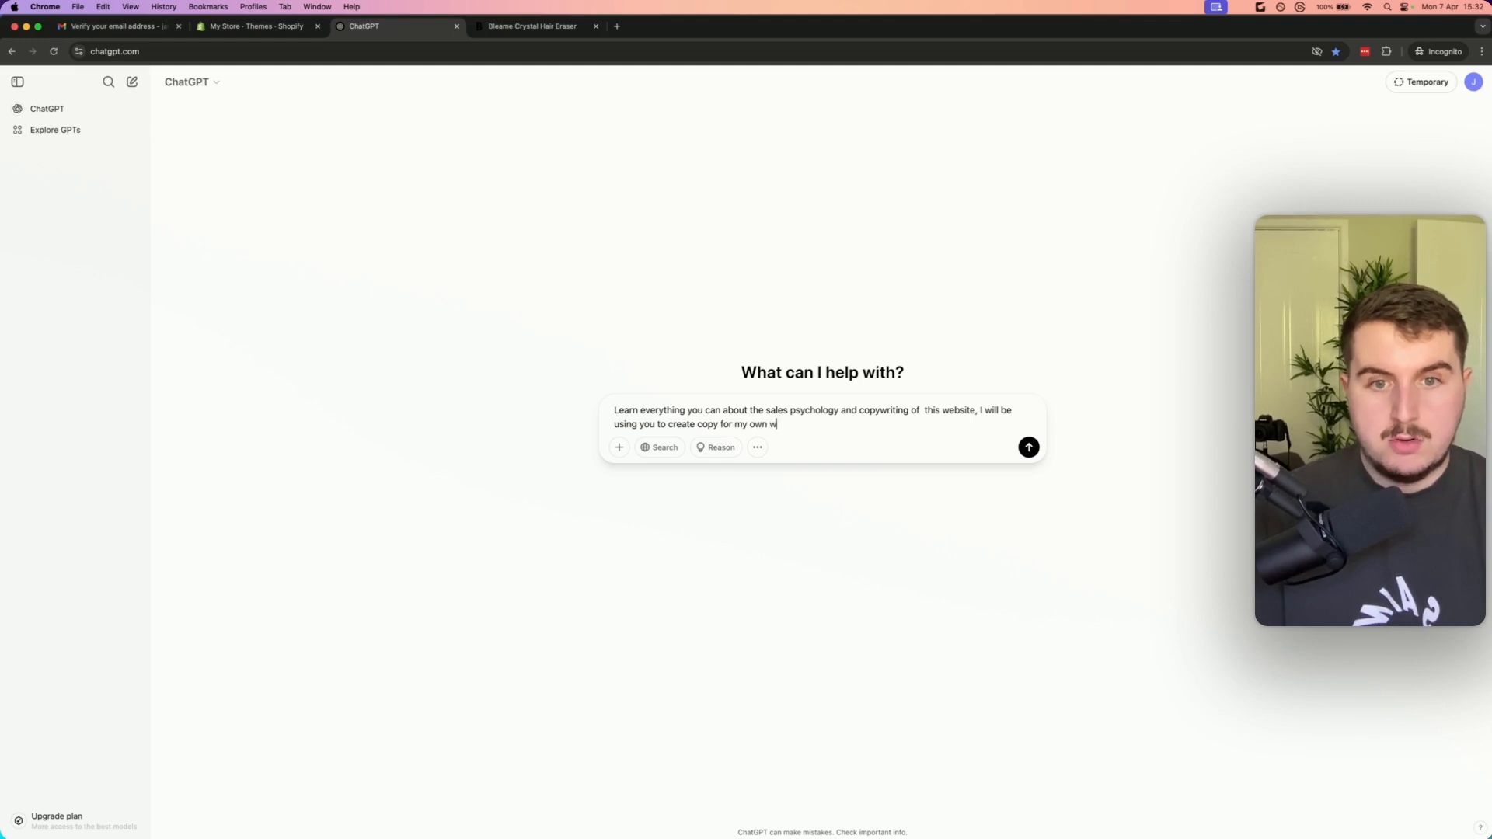
text(ebsite, selling a simi)
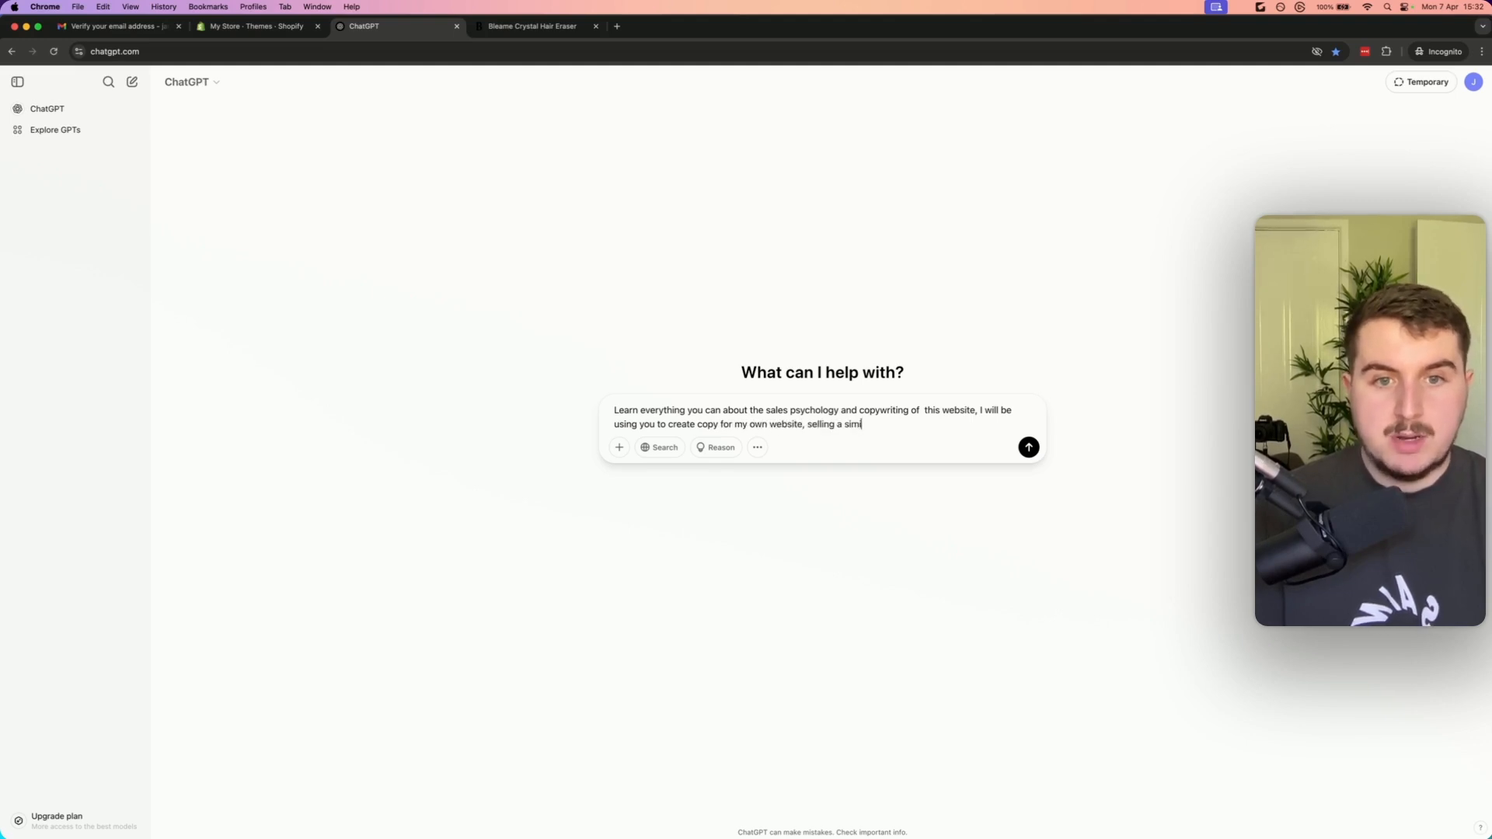
text(lar product)
key(shift+Return)
key(shift+Return)
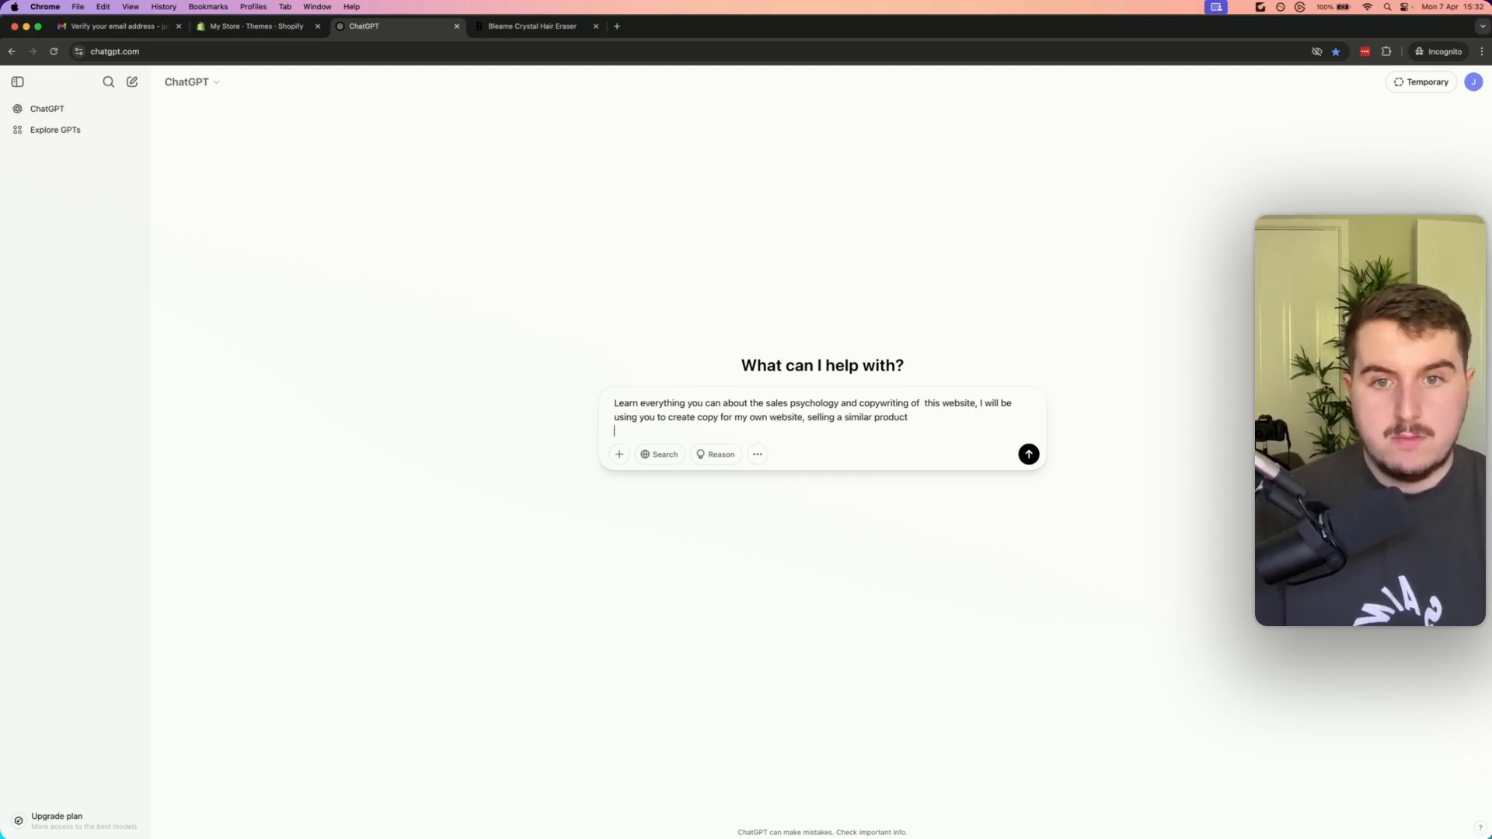
key(super+v)
click(1028, 460)
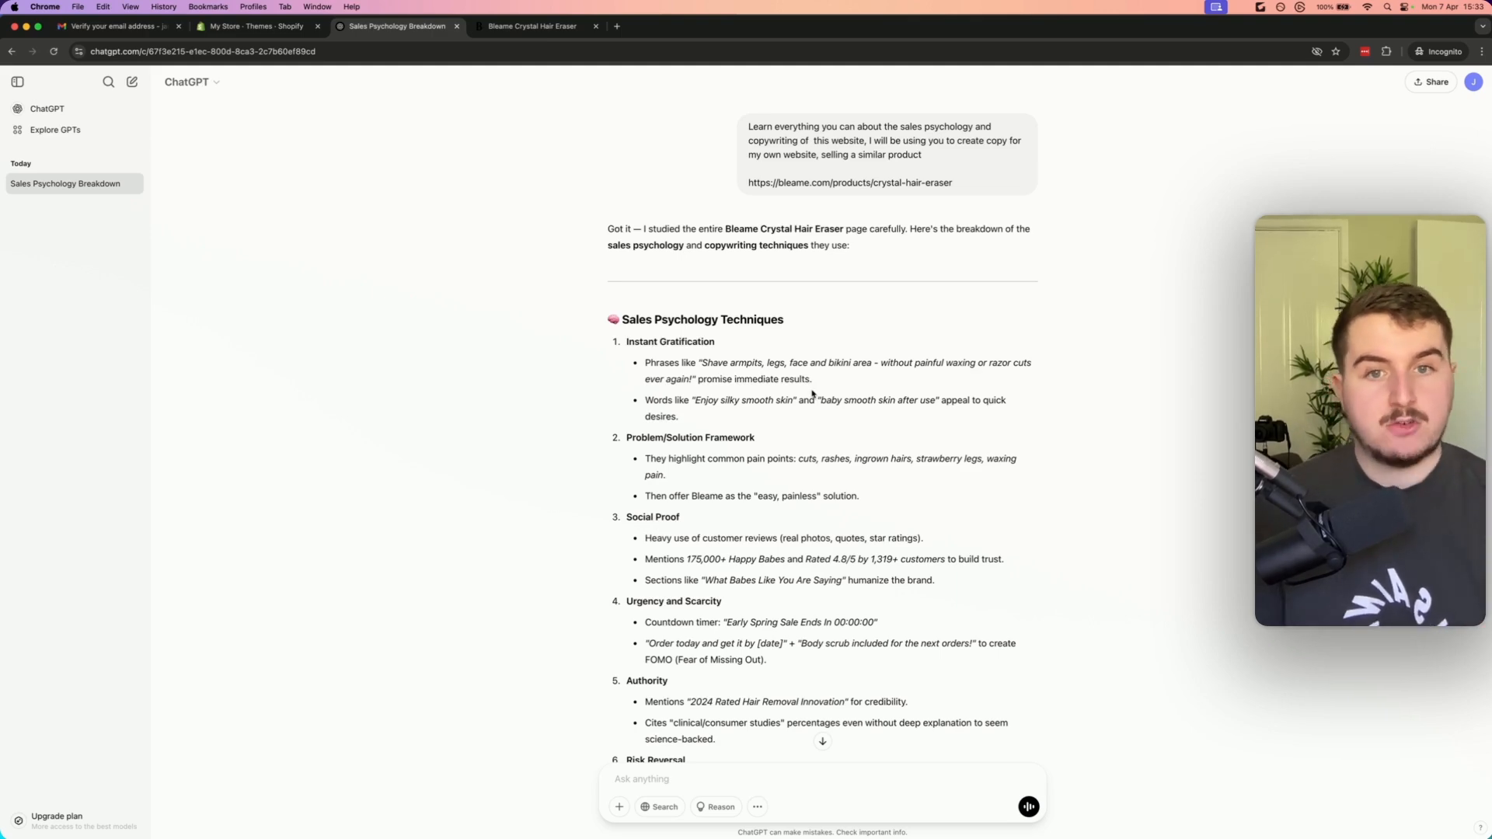
Read through ChatGPT's breakdown of sales psychology and copywriting techniques and its summary
scroll(812, 393, down, 4)
scroll(770, 240, up, 2)
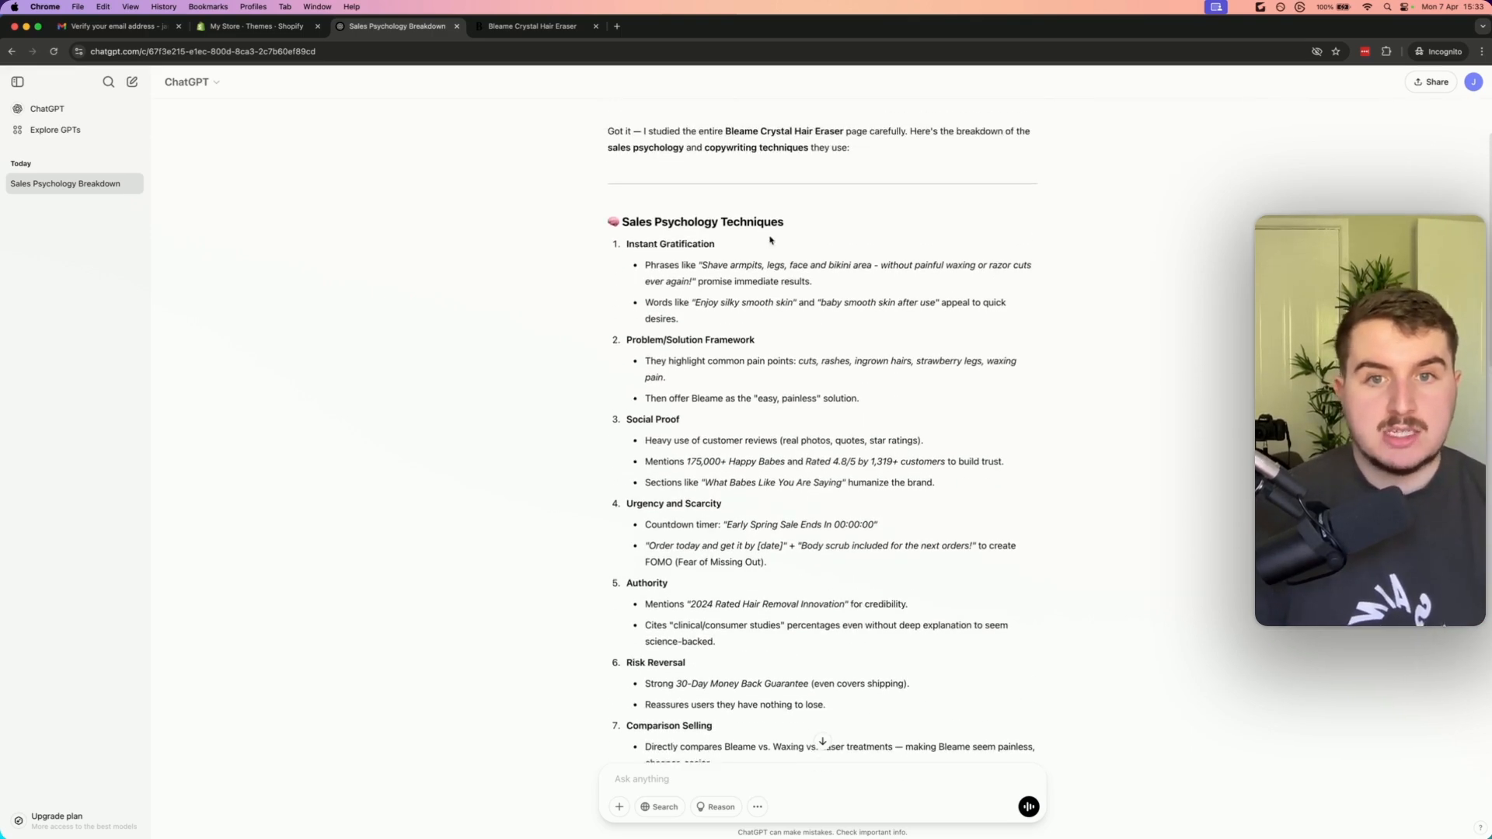
scroll(742, 295, down, 10)
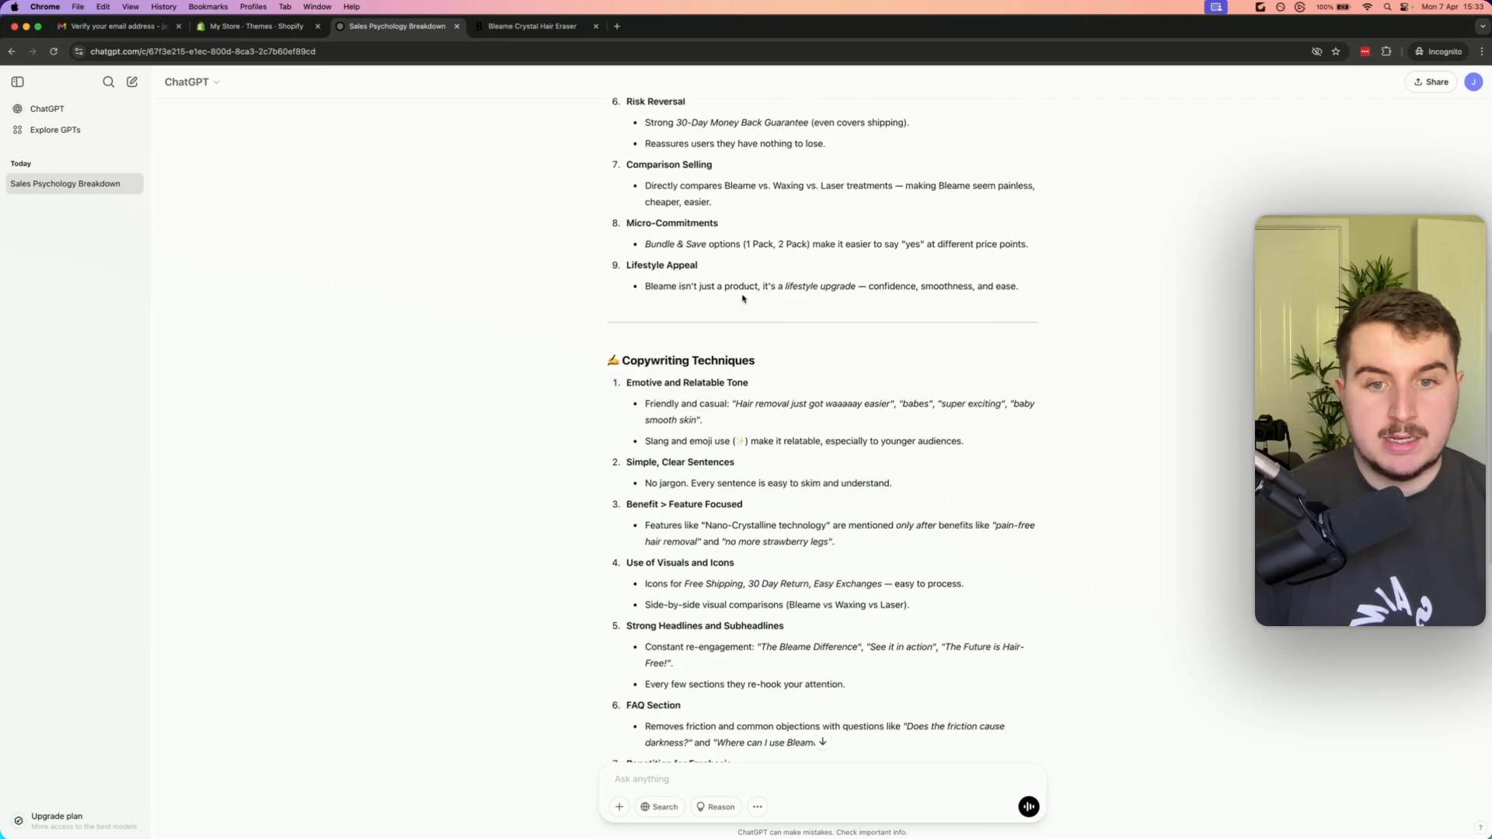
scroll(742, 295, down, 6)
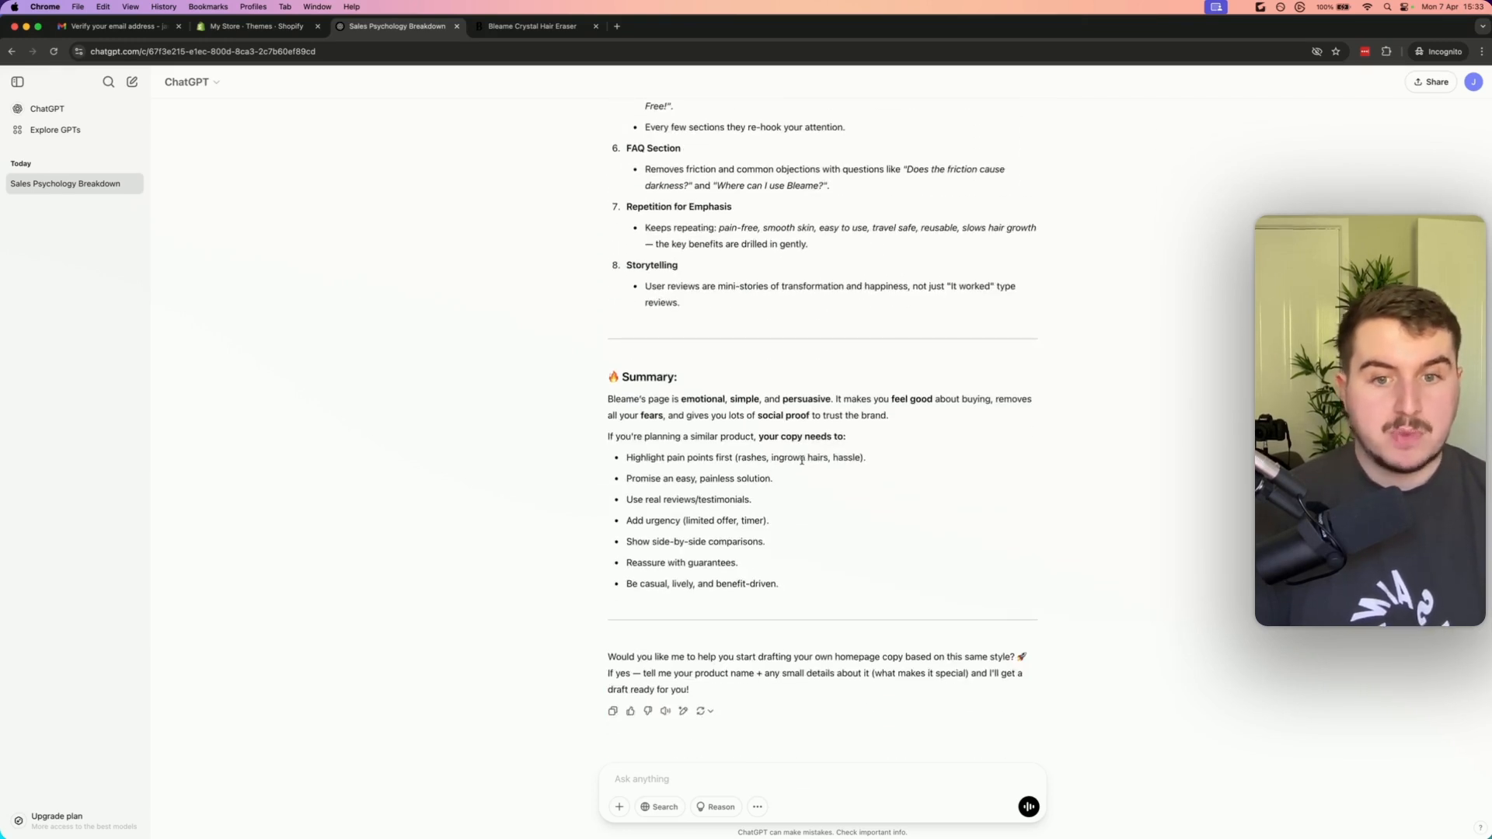
scroll(801, 489, up, 5)
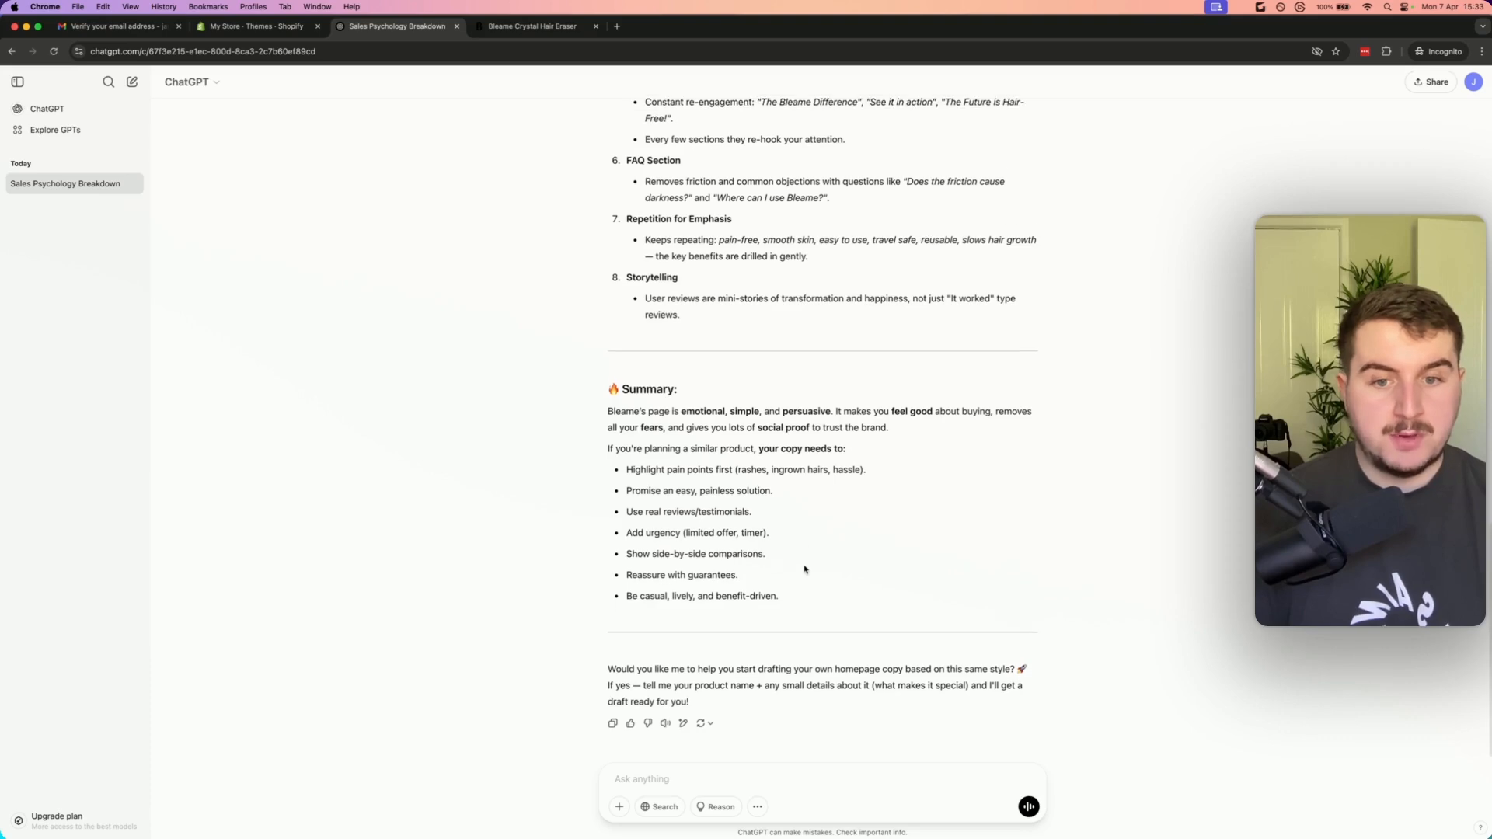
scroll(794, 564, up, 7)
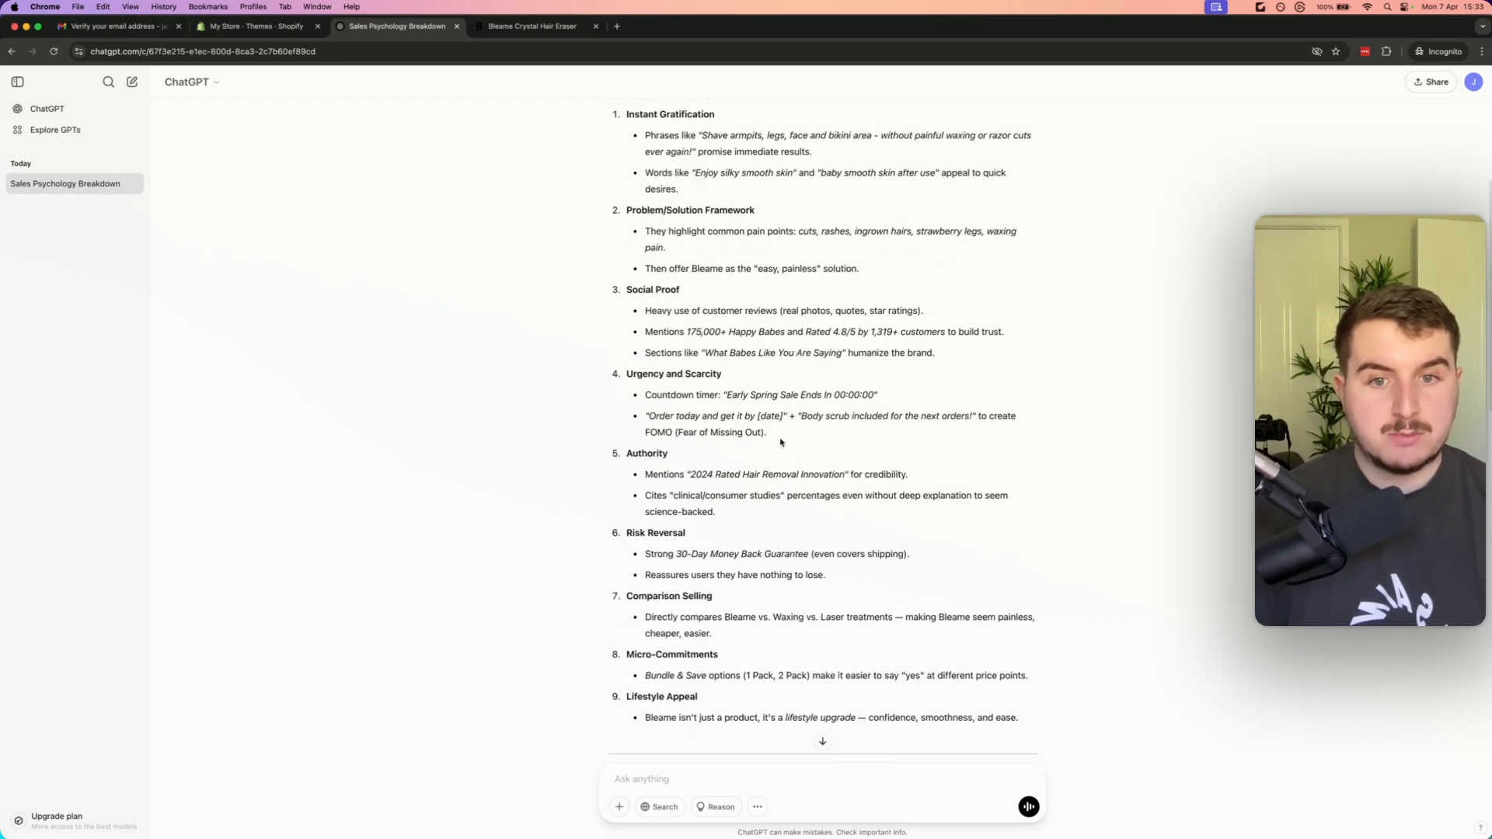
scroll(764, 455, up, 2)
drag(843, 330, 647, 309)
click(716, 386)
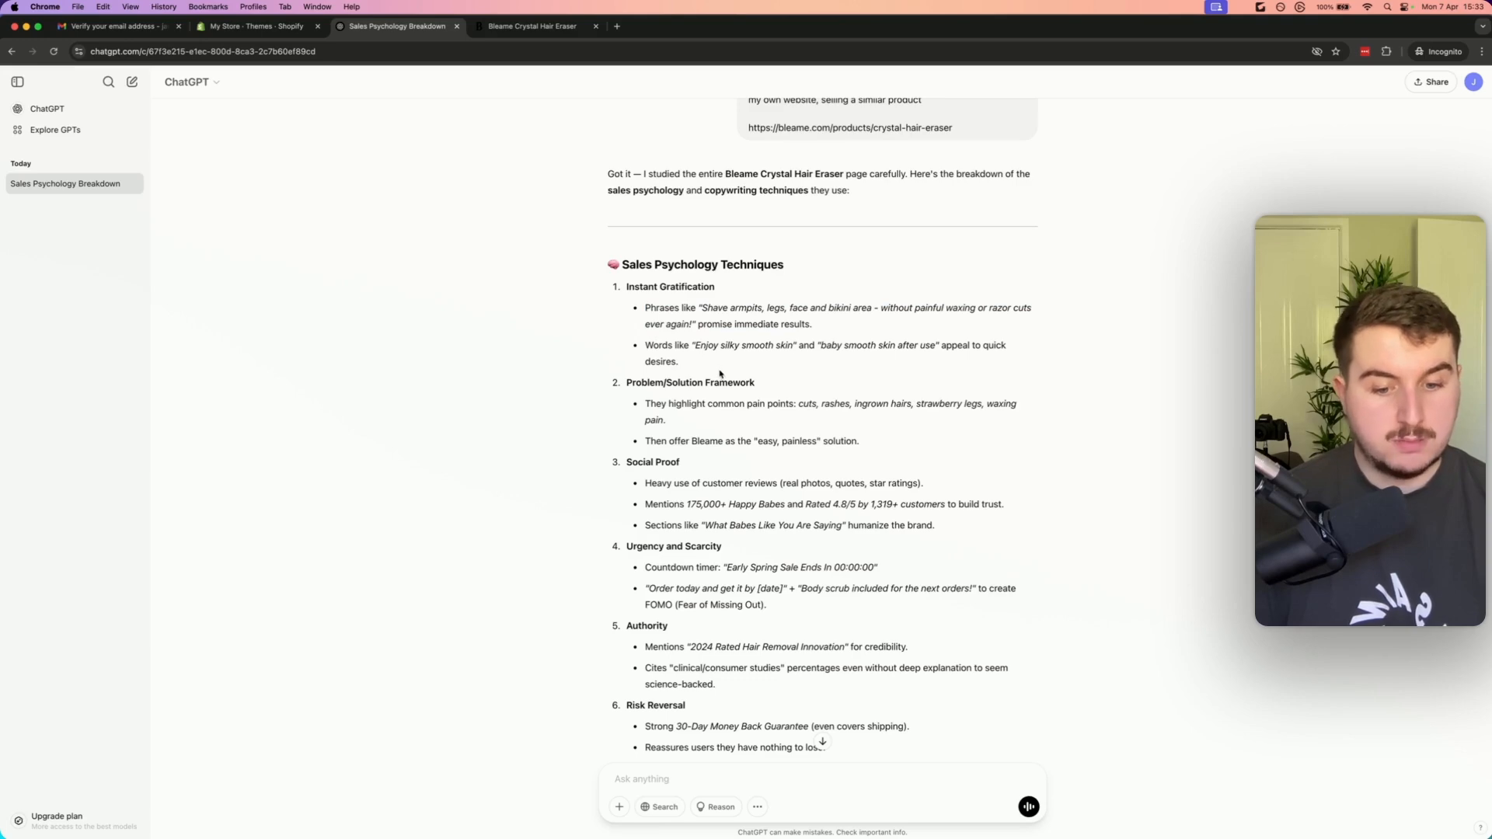
scroll(720, 374, down, 10)
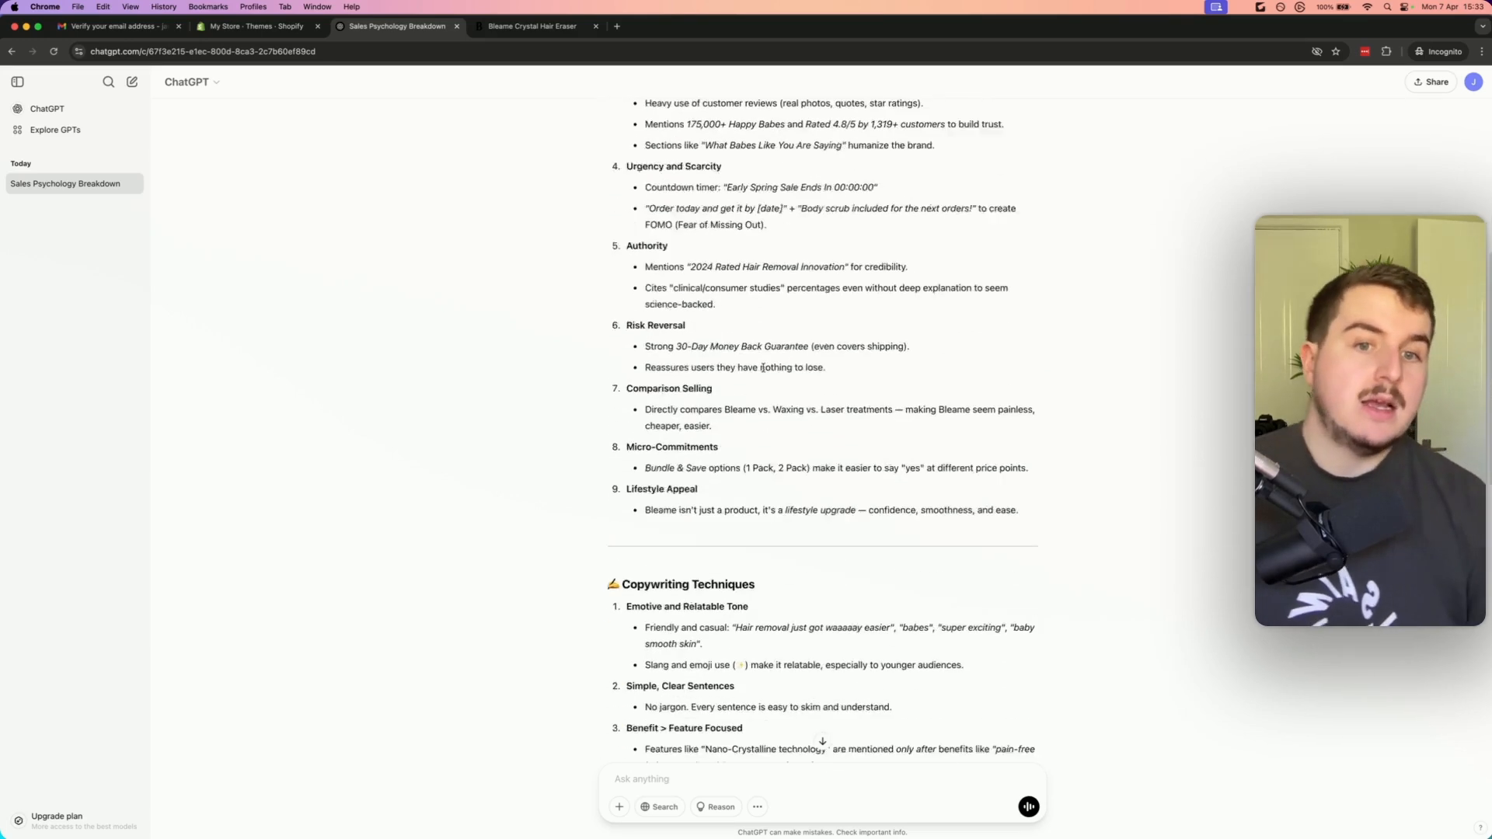
scroll(769, 389, down, 2)
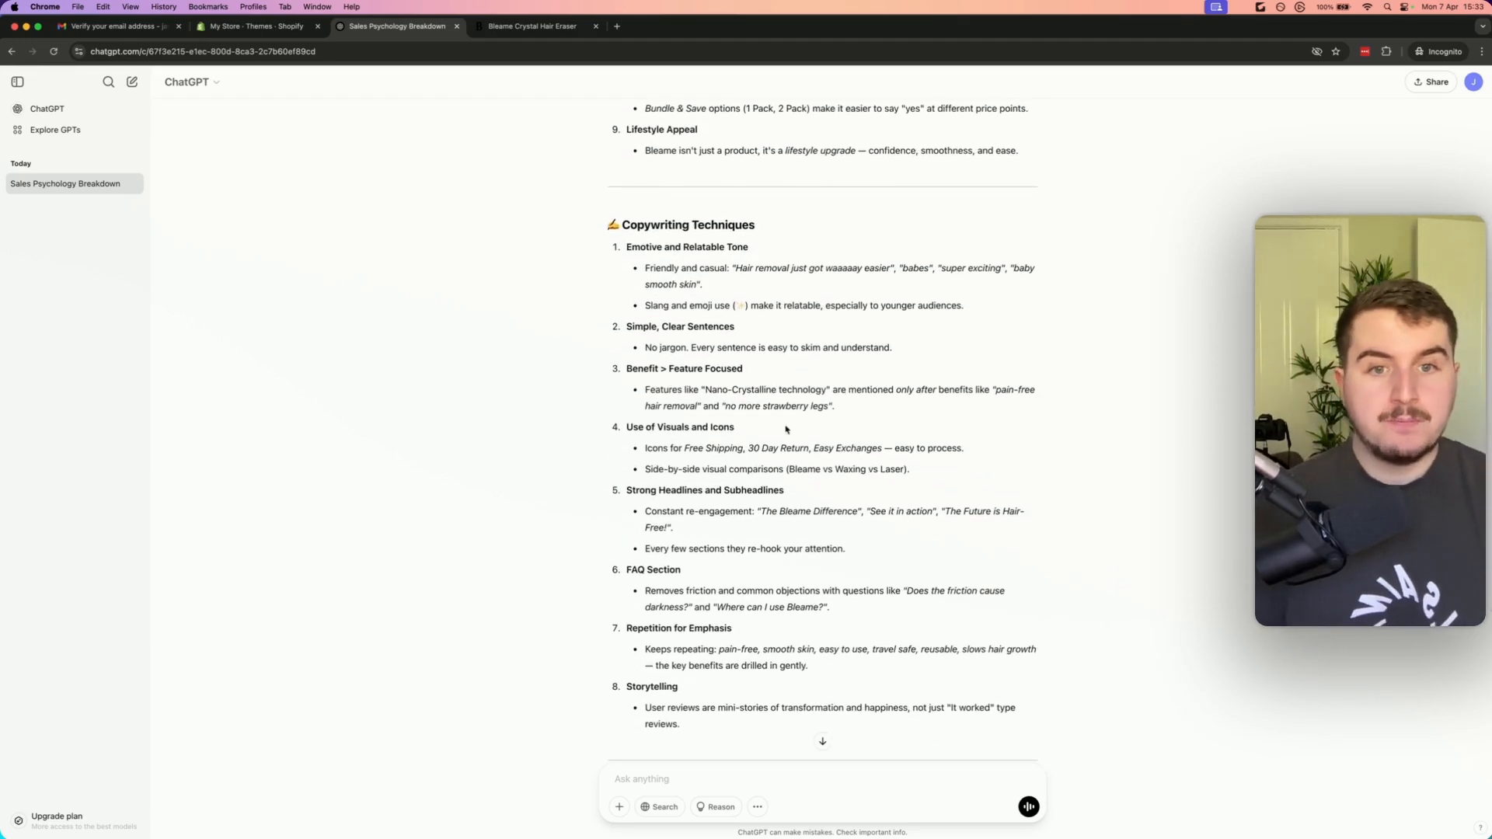
scroll(785, 423, down, 5)
scroll(785, 419, down, 3)
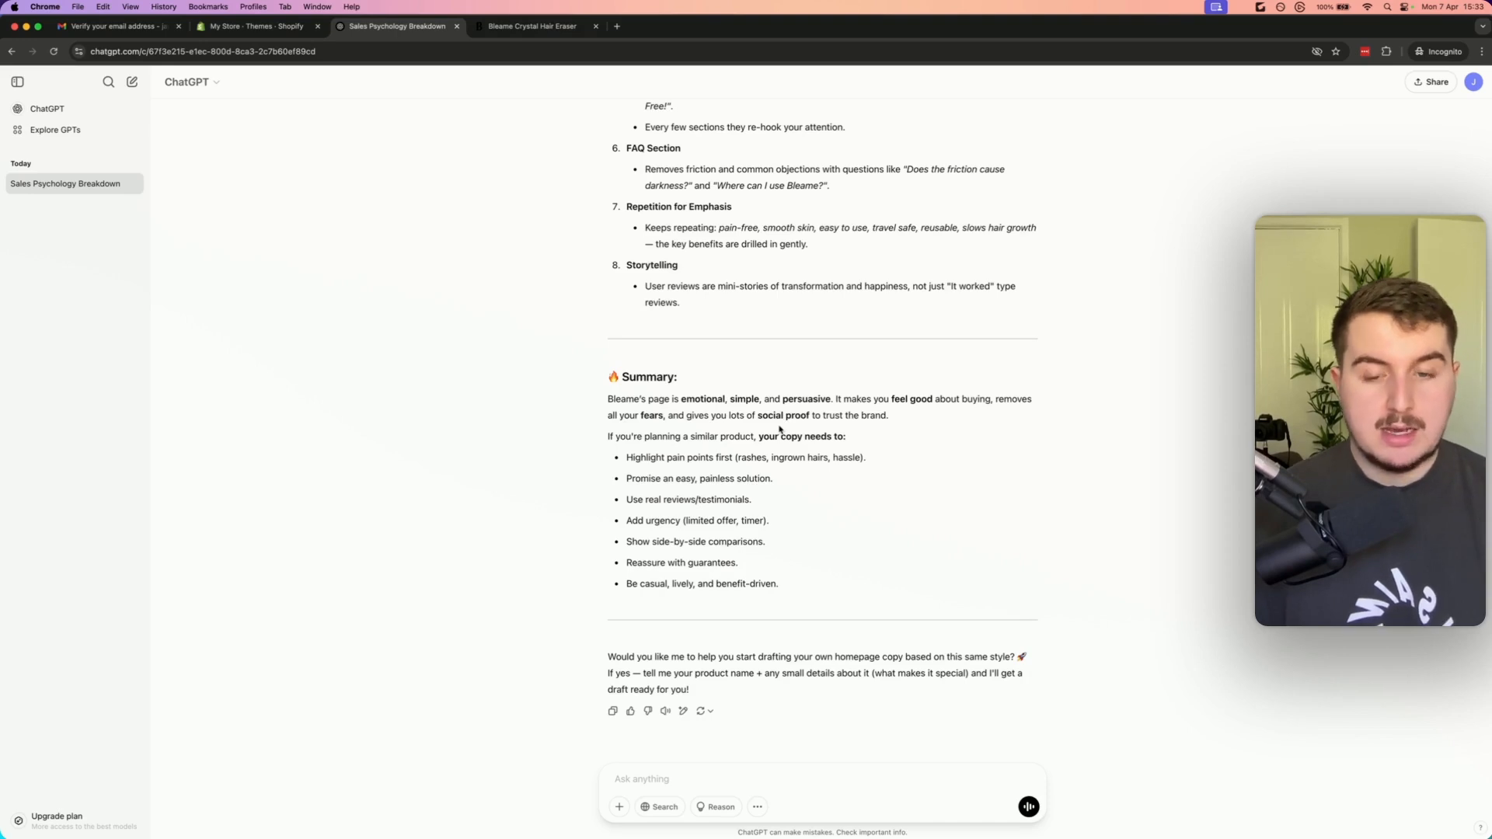
drag(778, 583, 611, 380)
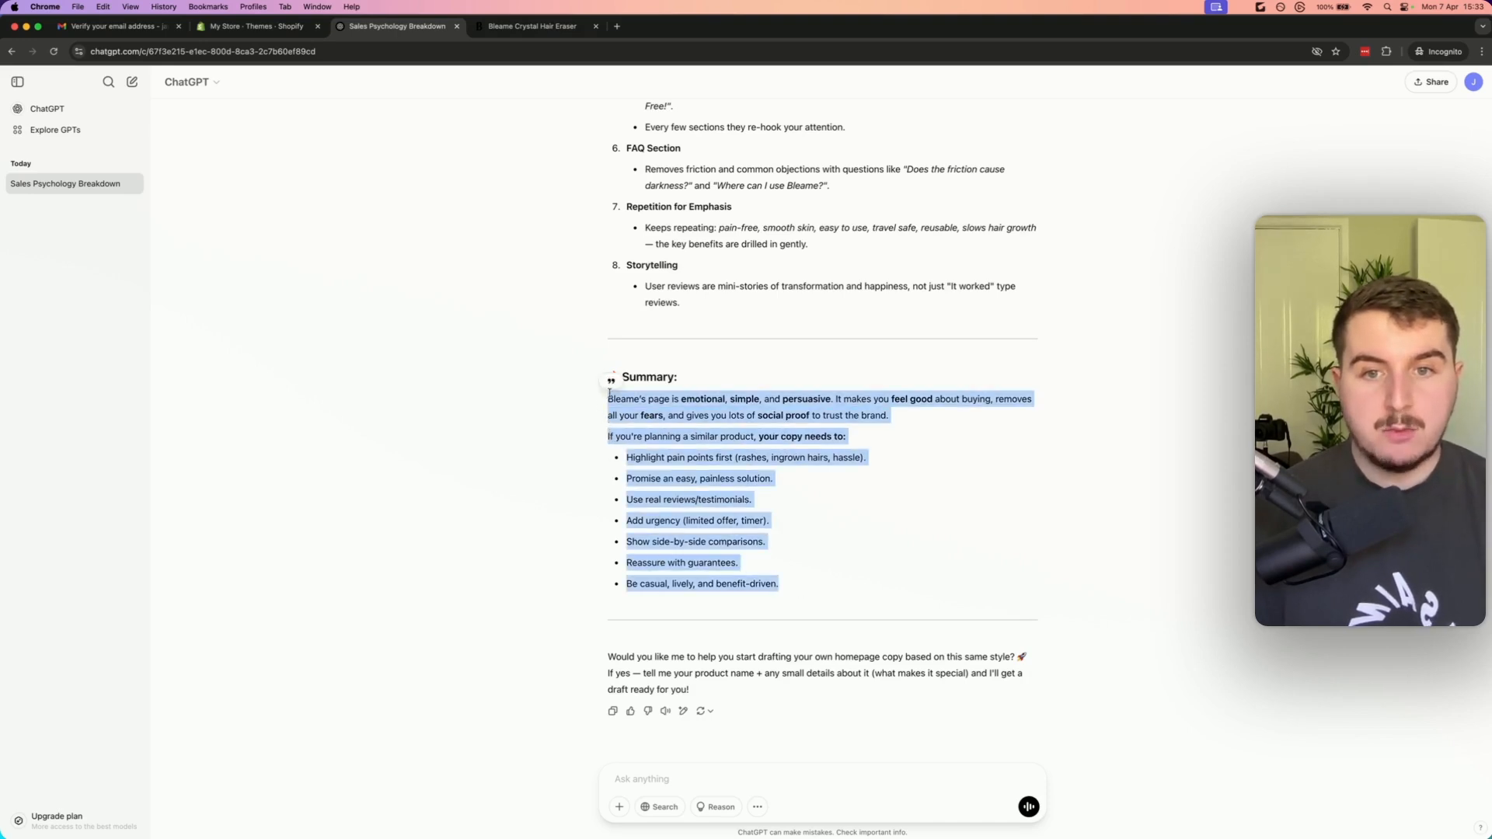
click(613, 379)
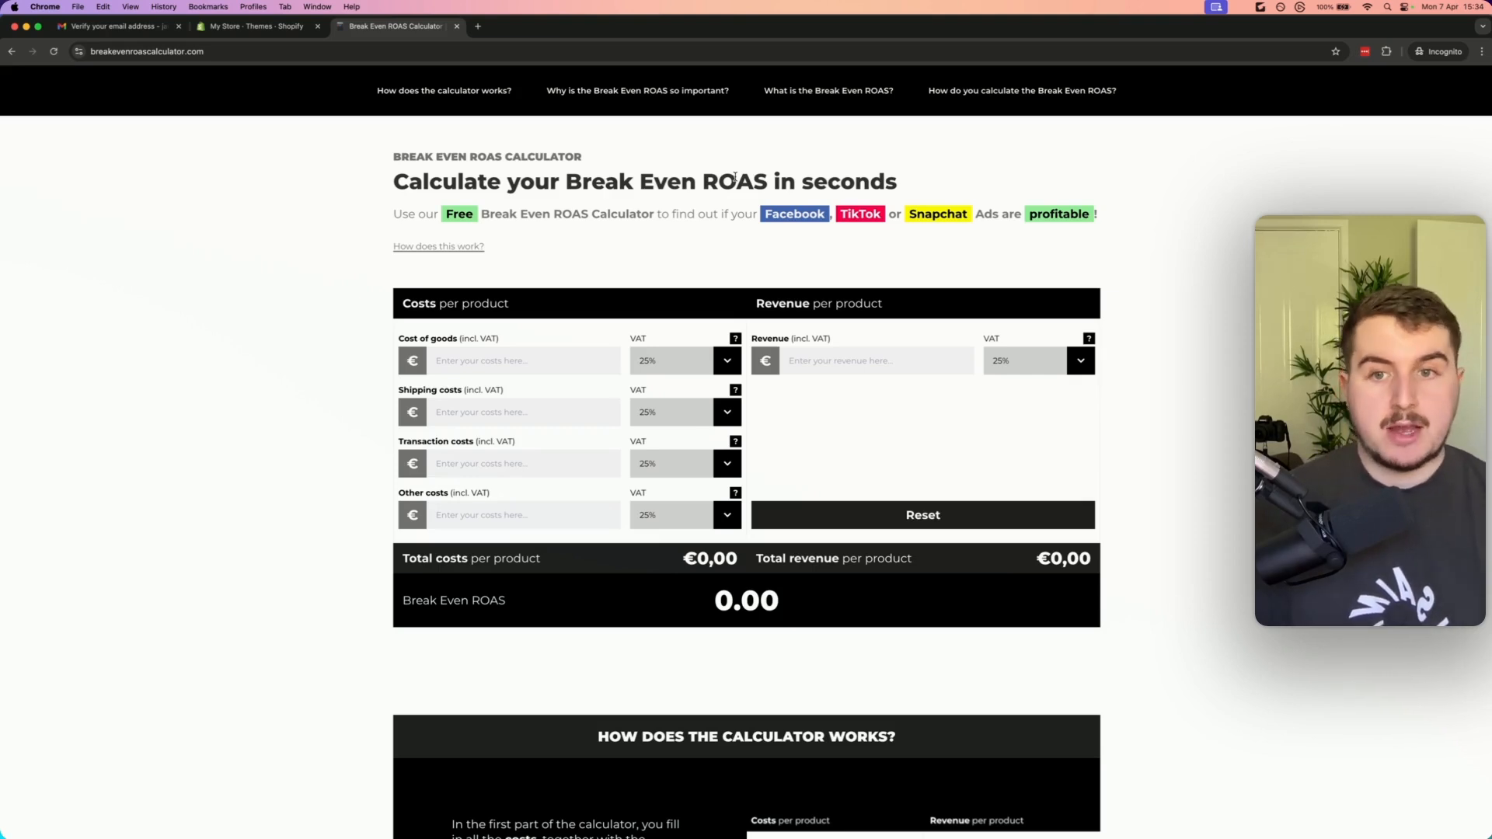
Set the VAT for both cost of goods and revenue to None in the break-even ROAS calculator
click(649, 361)
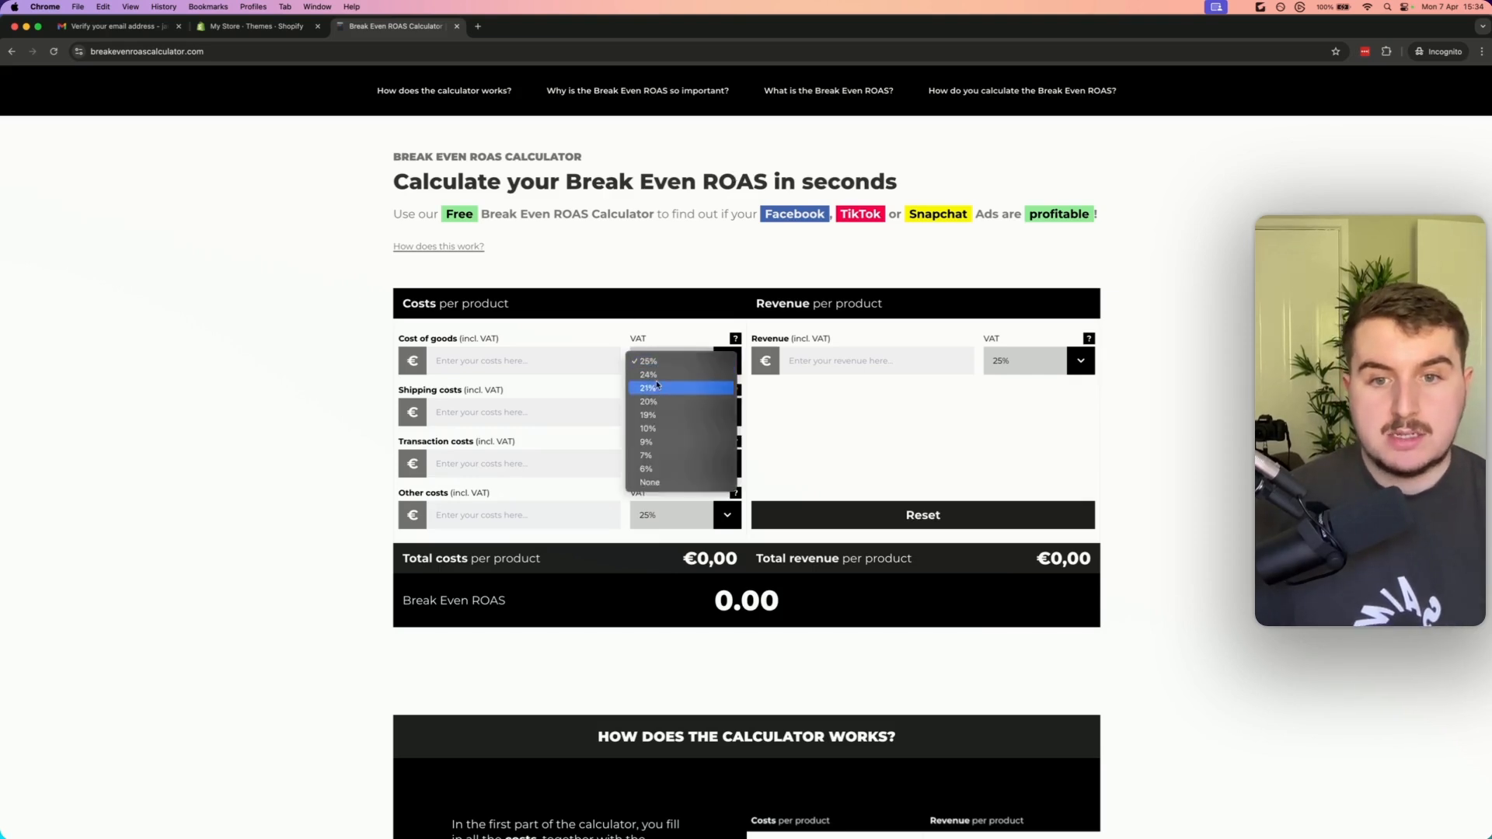
click(667, 482)
click(1033, 363)
click(1010, 483)
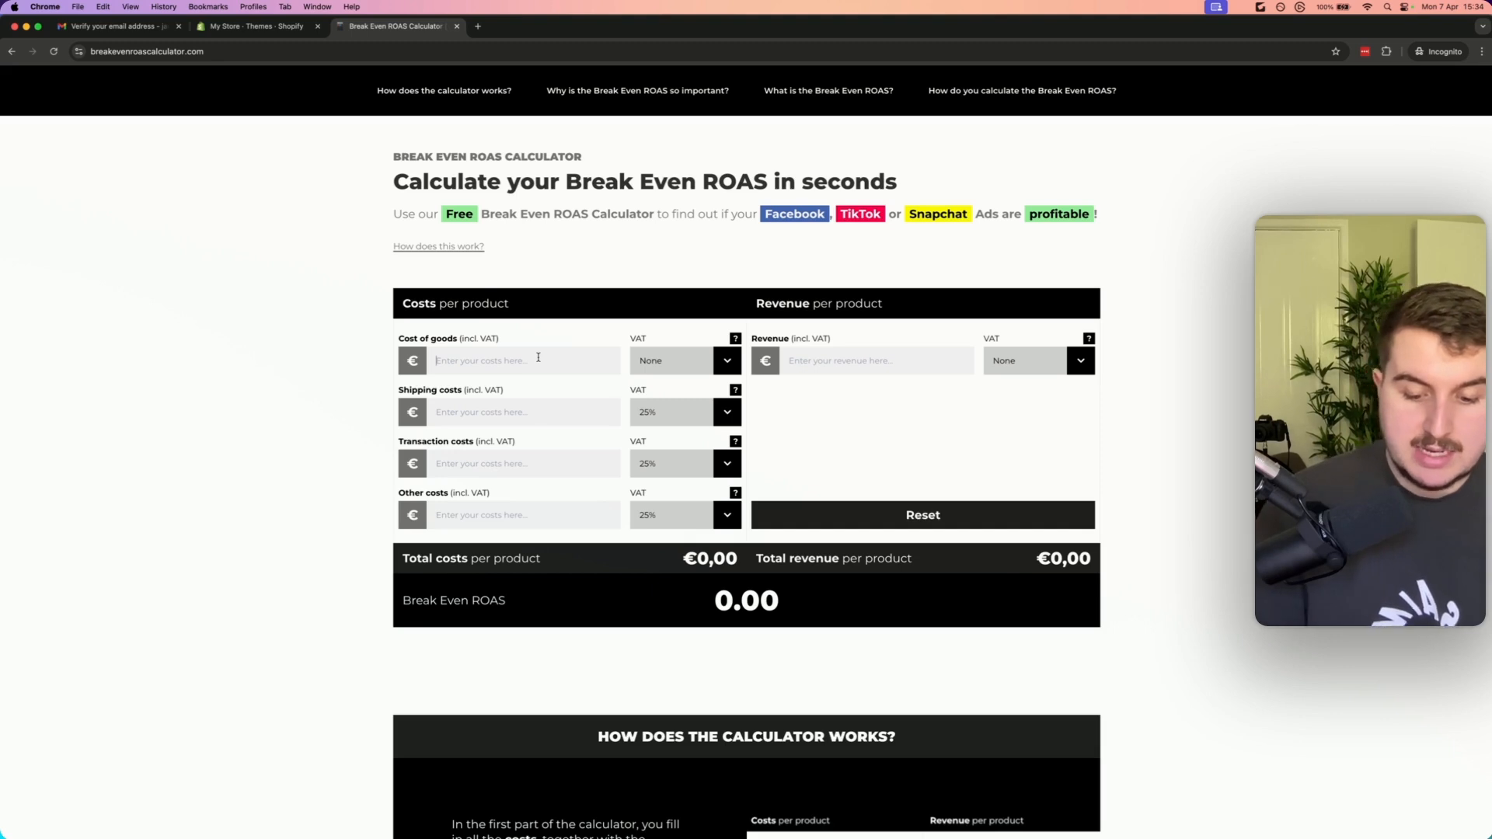
Enter a cost of goods of 5 € and a revenue of 25 € per product
text(5)
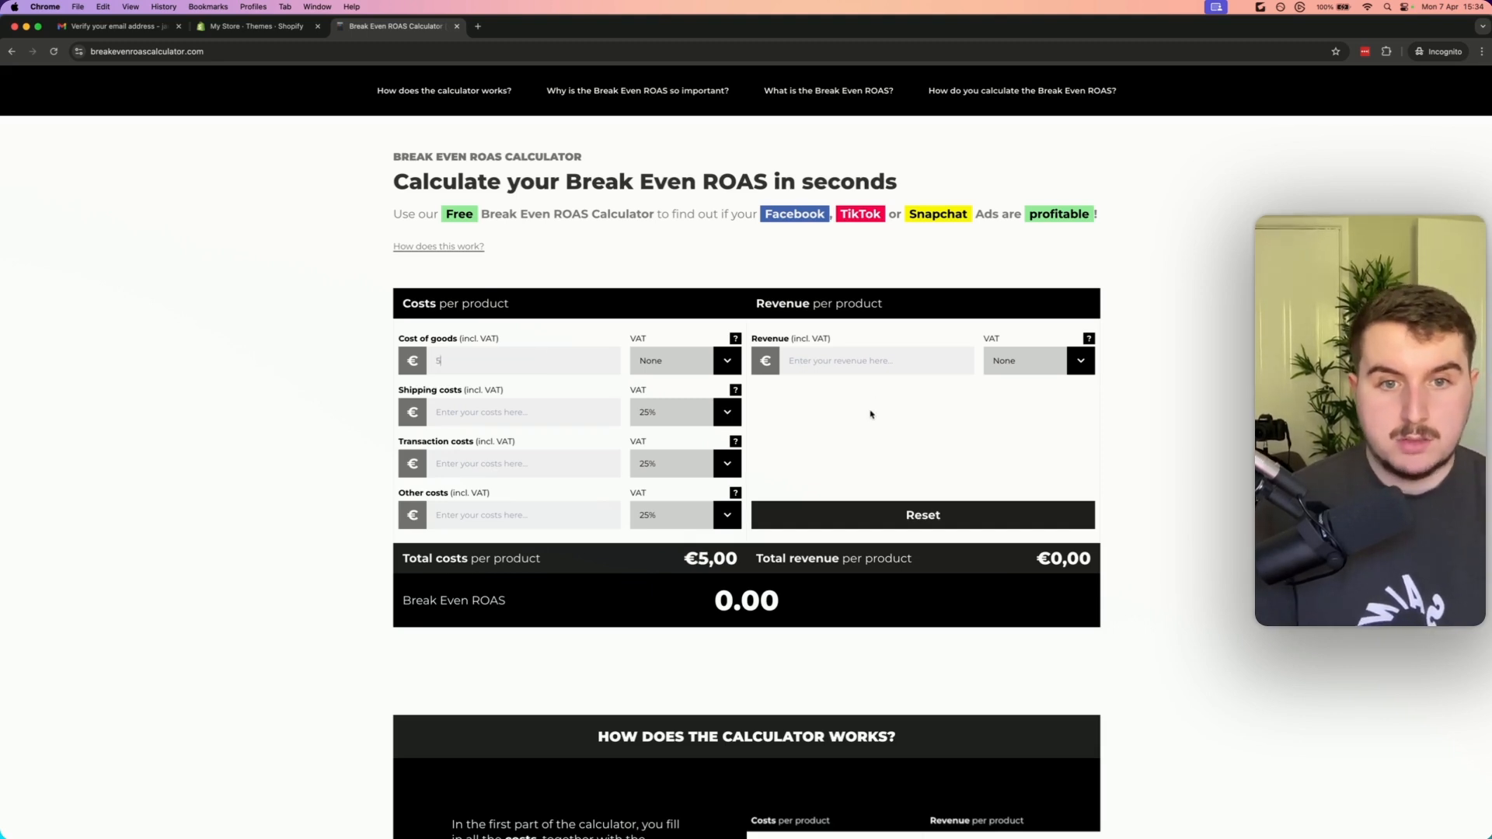
click(859, 364)
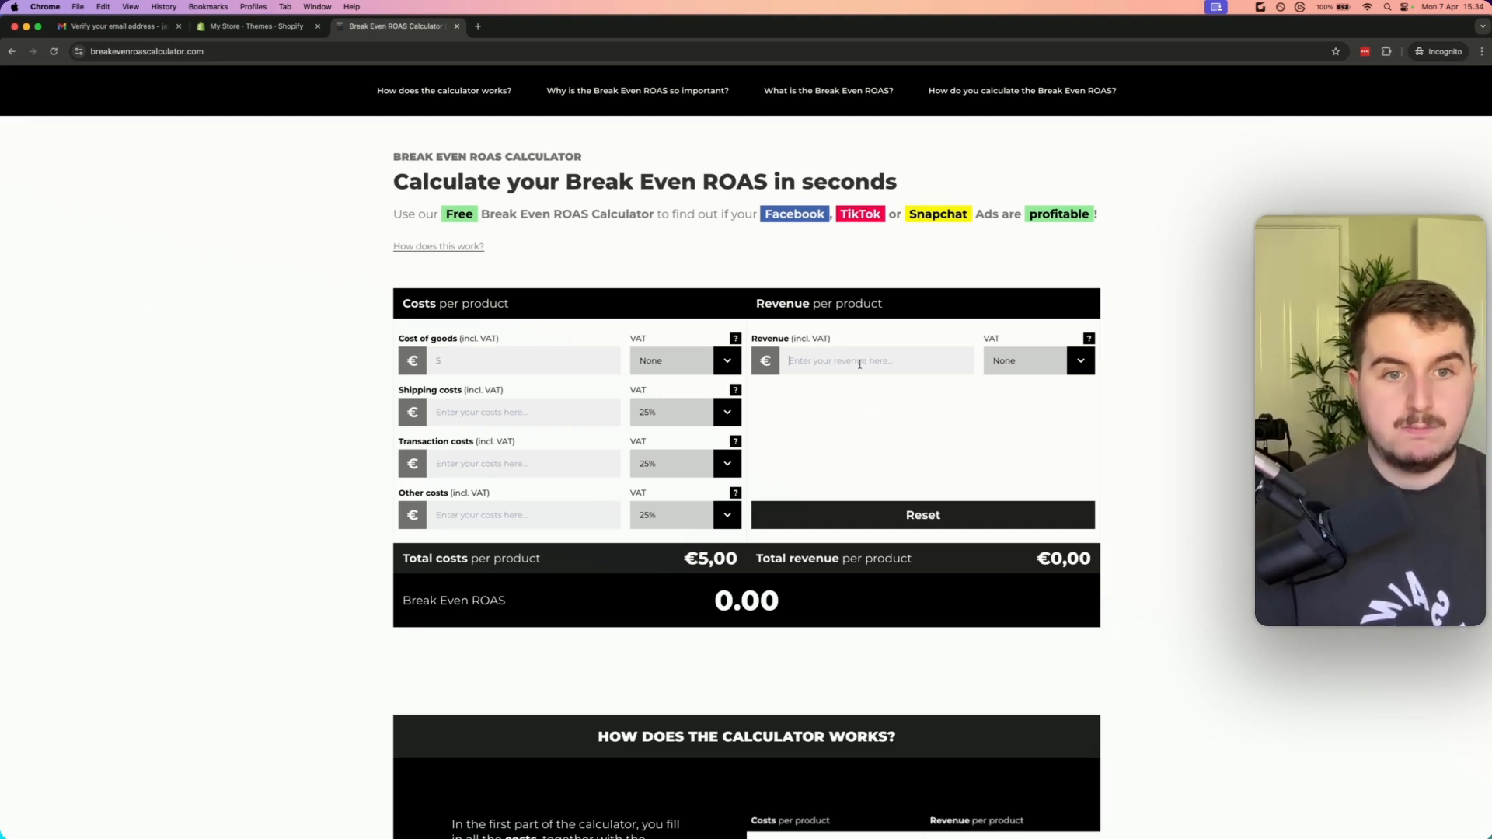
text(25)
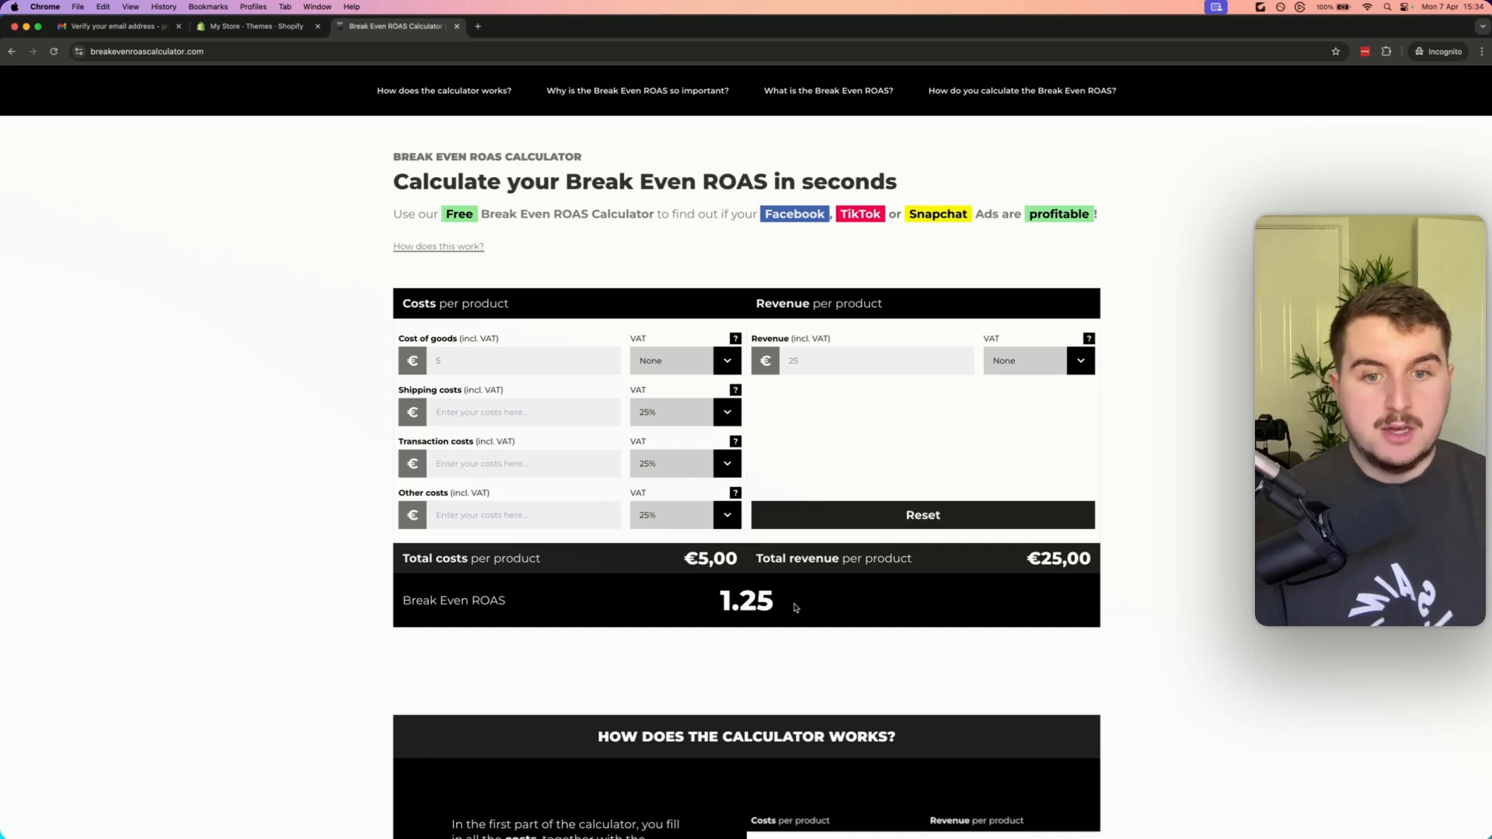
double_click(745, 600)
click(747, 598)
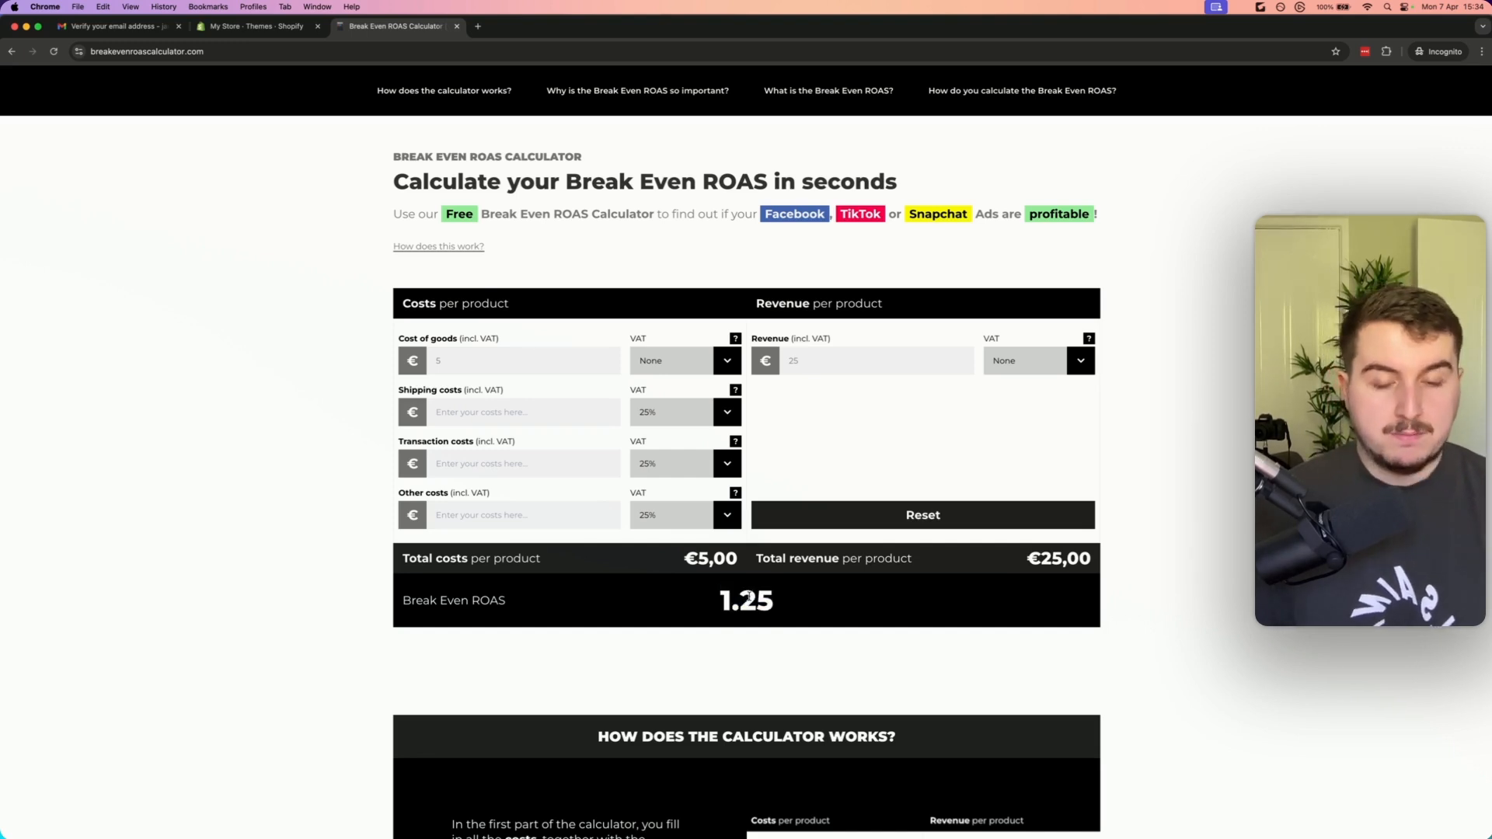
drag(722, 604, 782, 608)
click(799, 608)
click(783, 609)
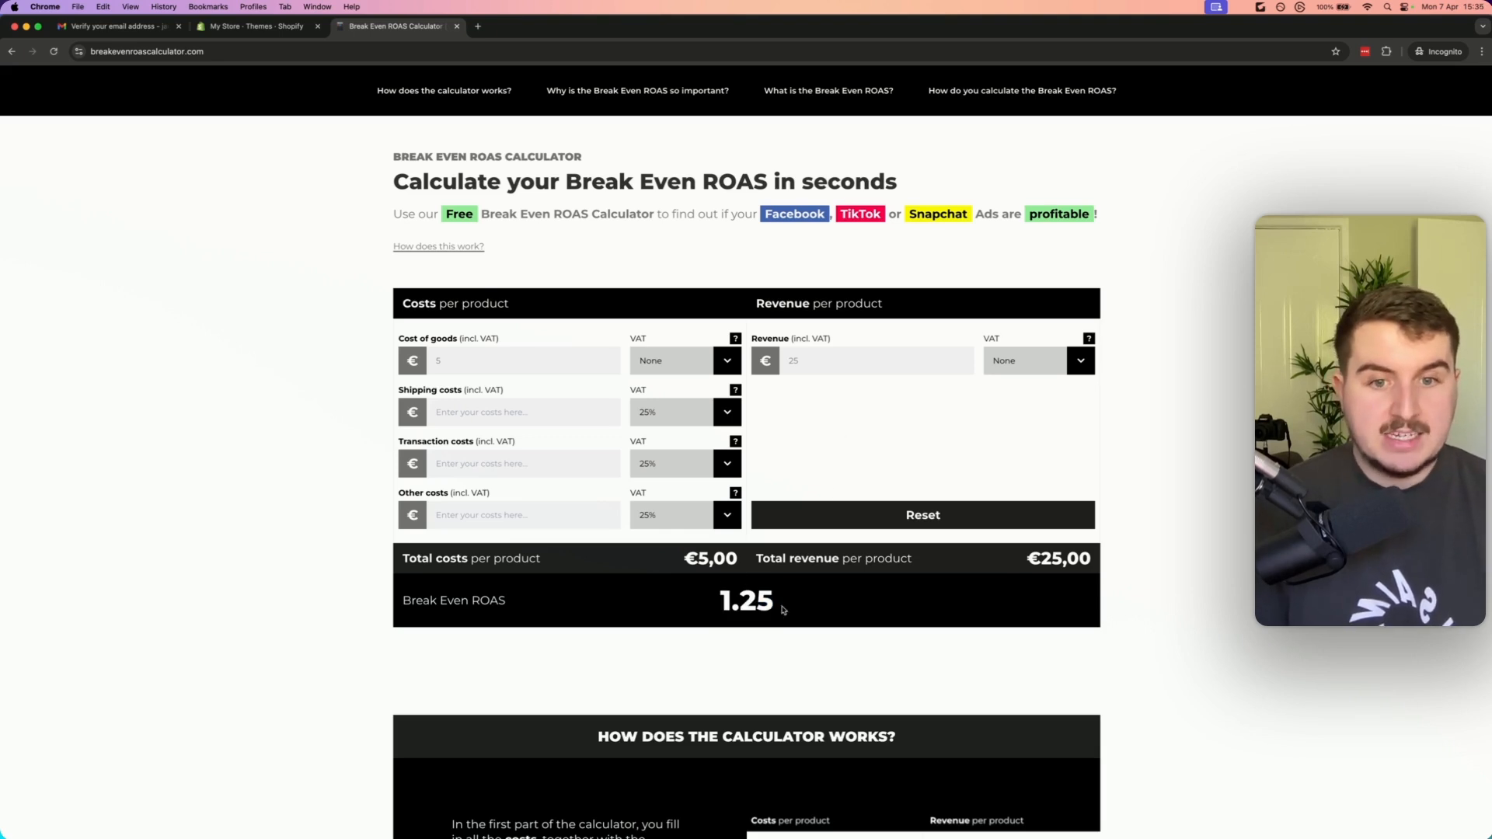
Change the revenue per product to 15 €
drag(783, 610, 721, 602)
click(725, 601)
key(BackSpace)
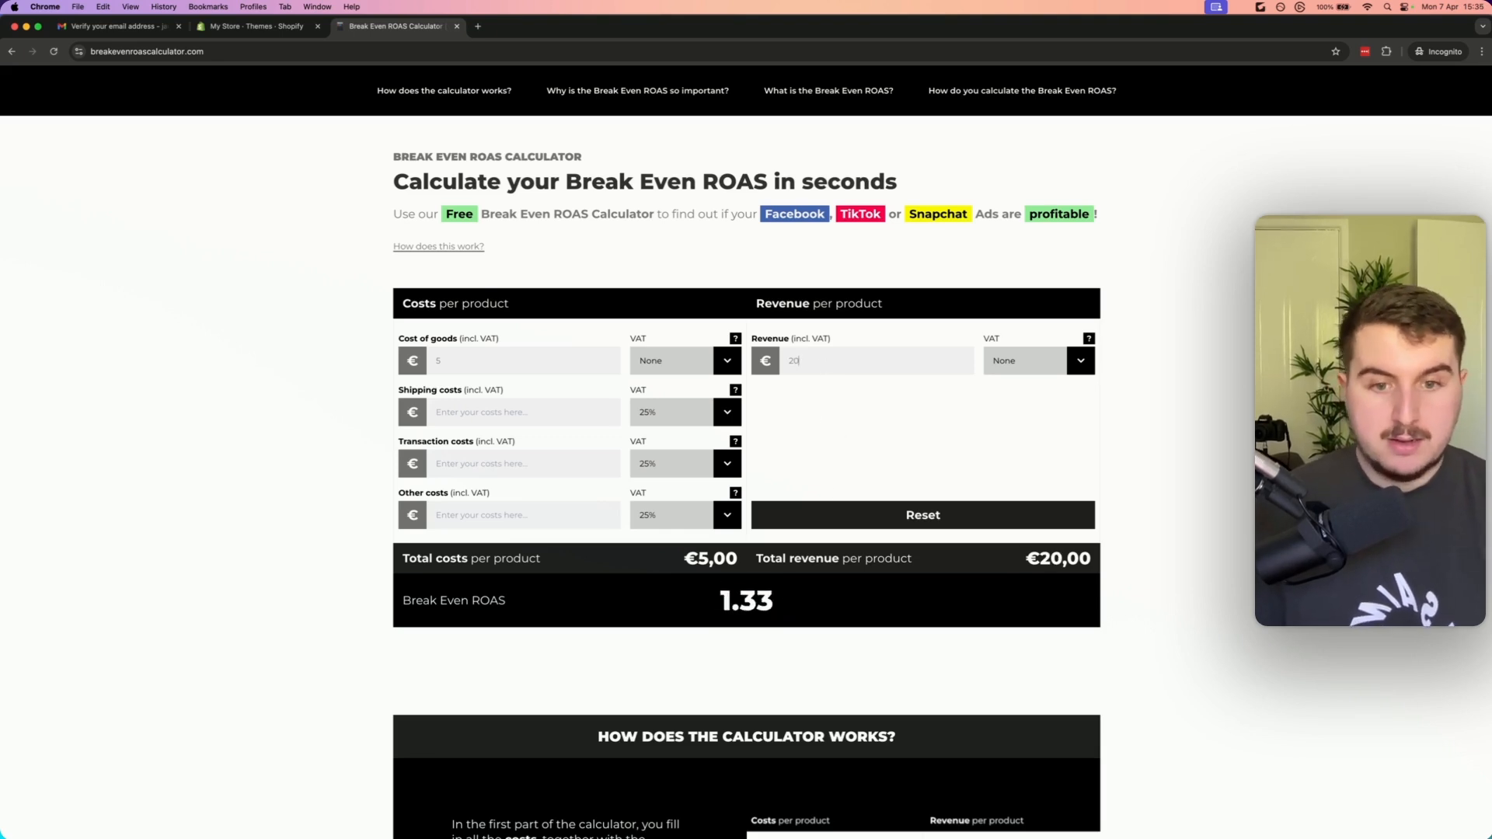
key(BackSpace)
text(1)
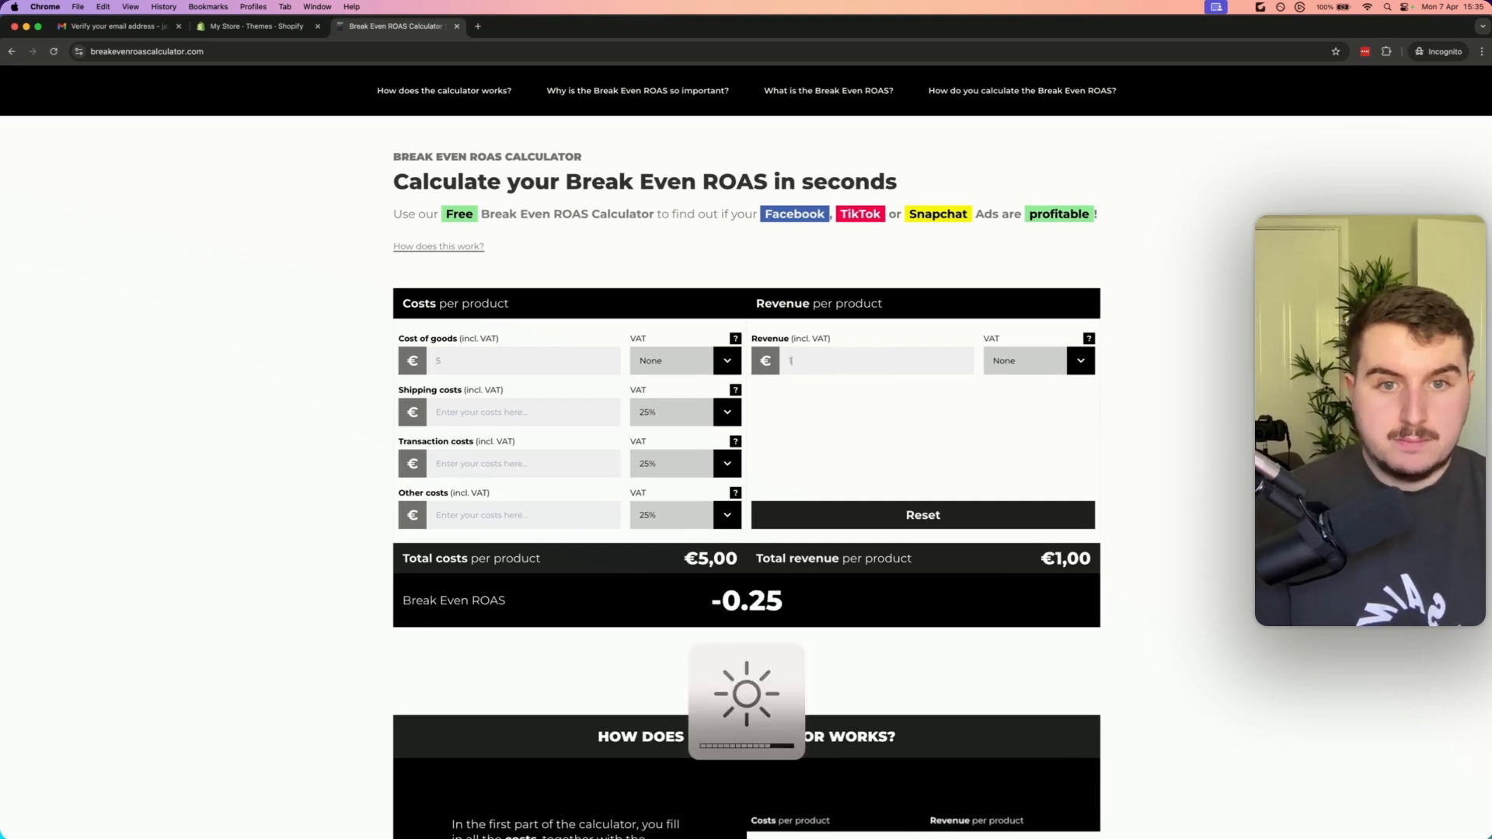
text(6)
key(BackSpace)
text(7)
key(BackSpace)
text(5)
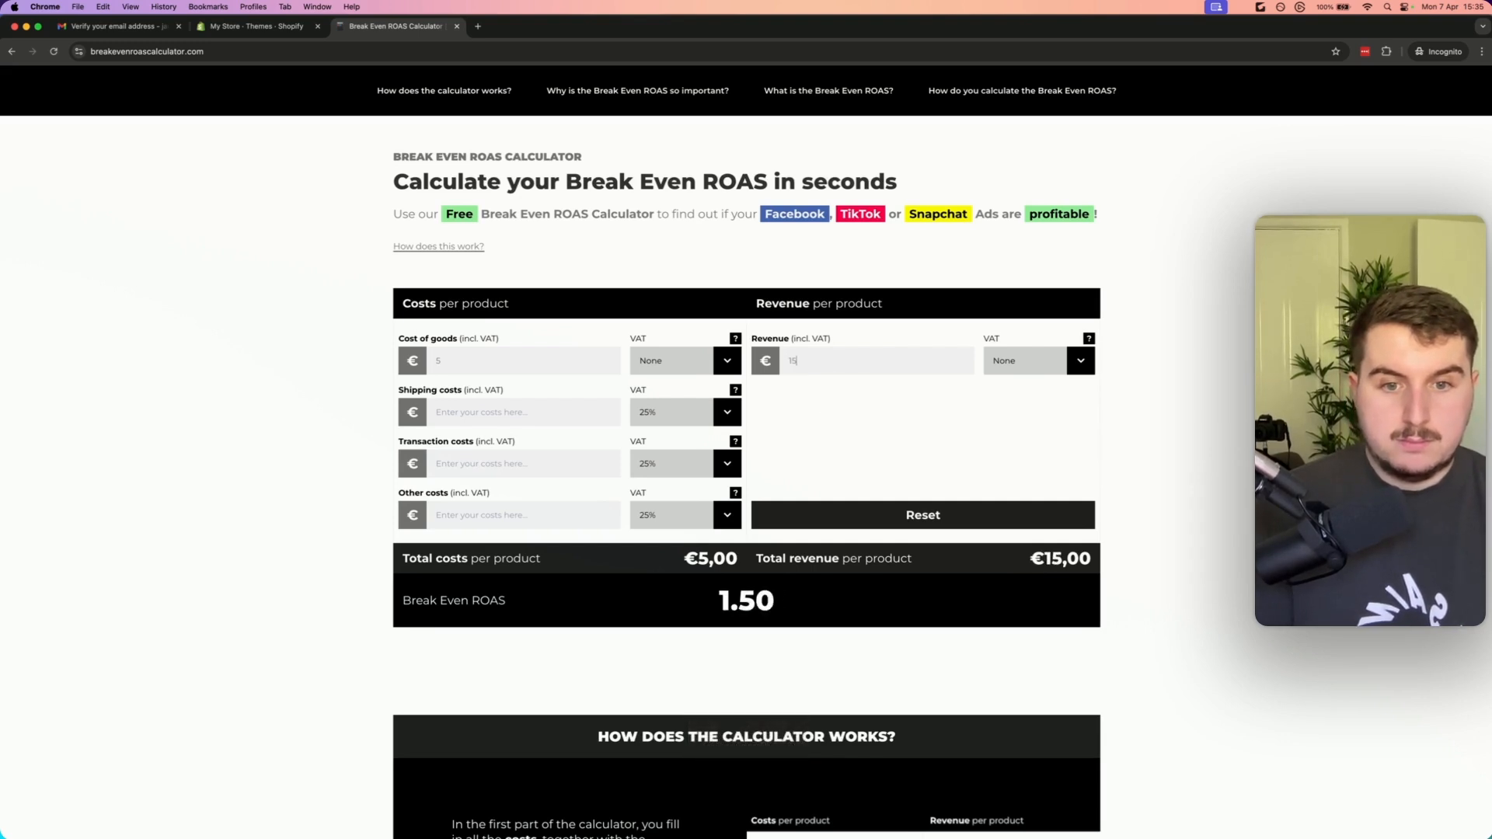
drag(780, 617, 715, 610)
click(845, 469)
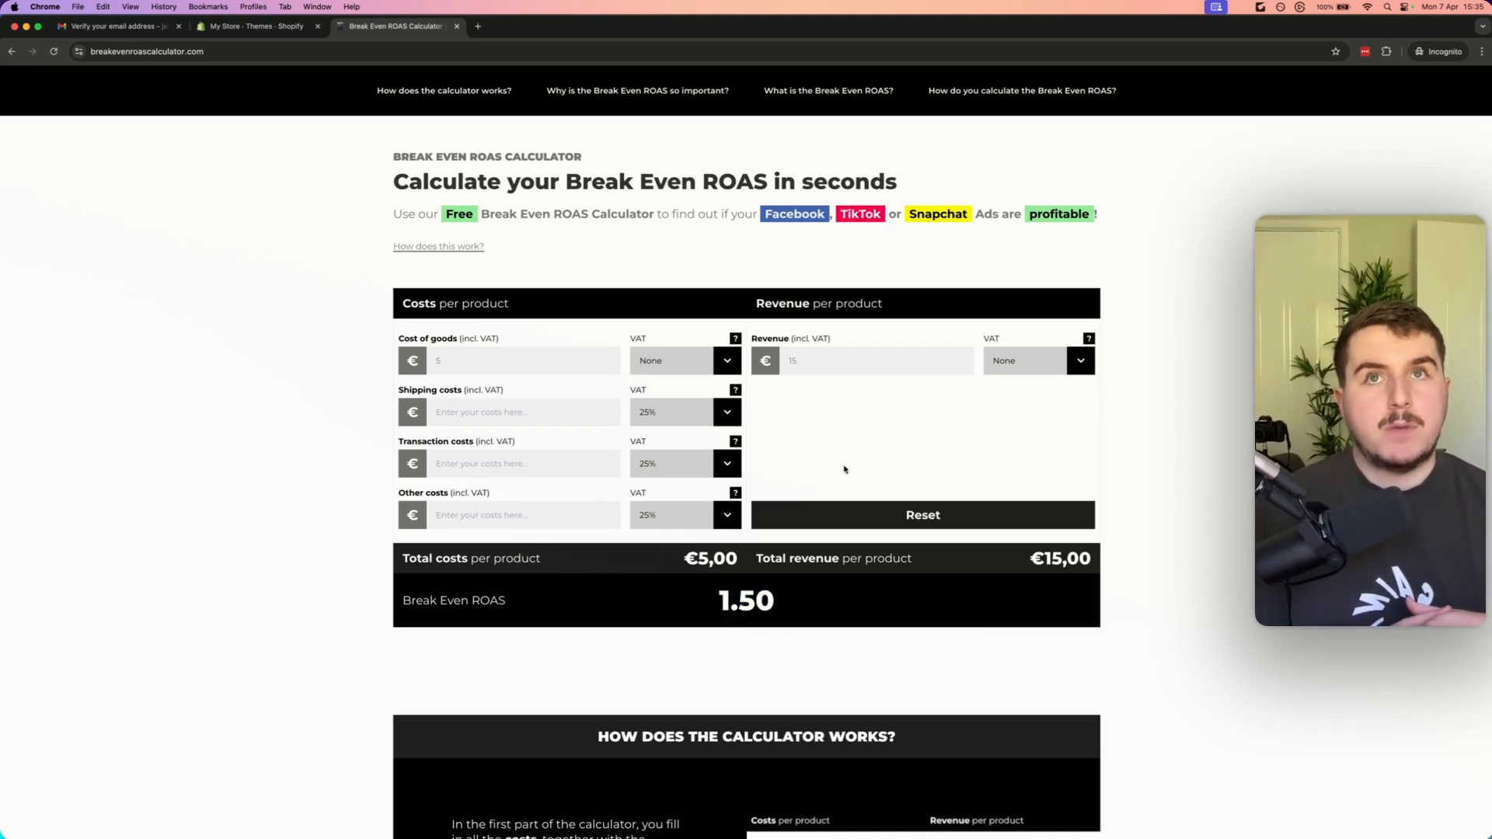
scroll(844, 454, up, 1)
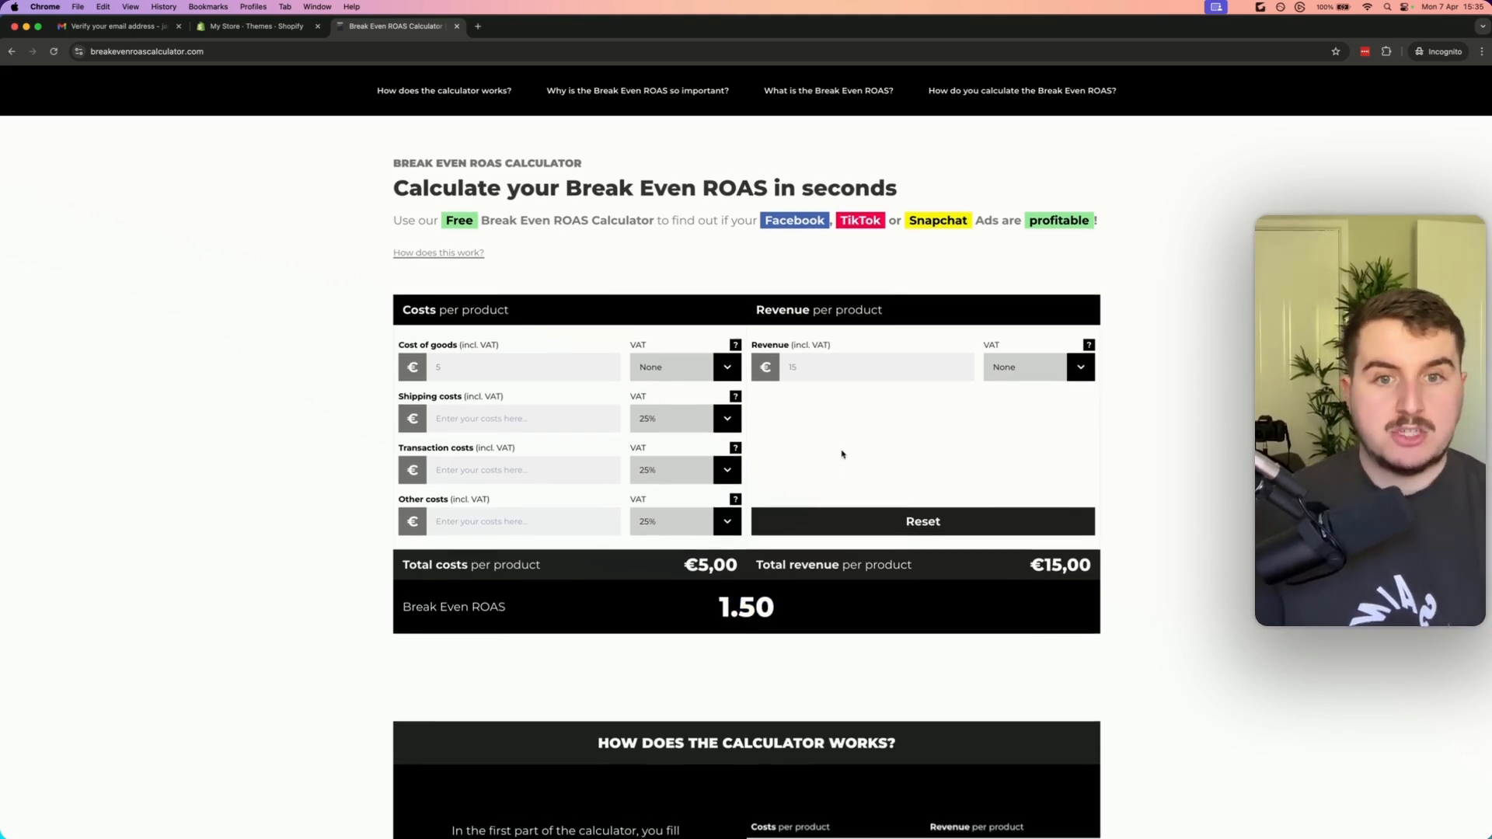
double_click(832, 371)
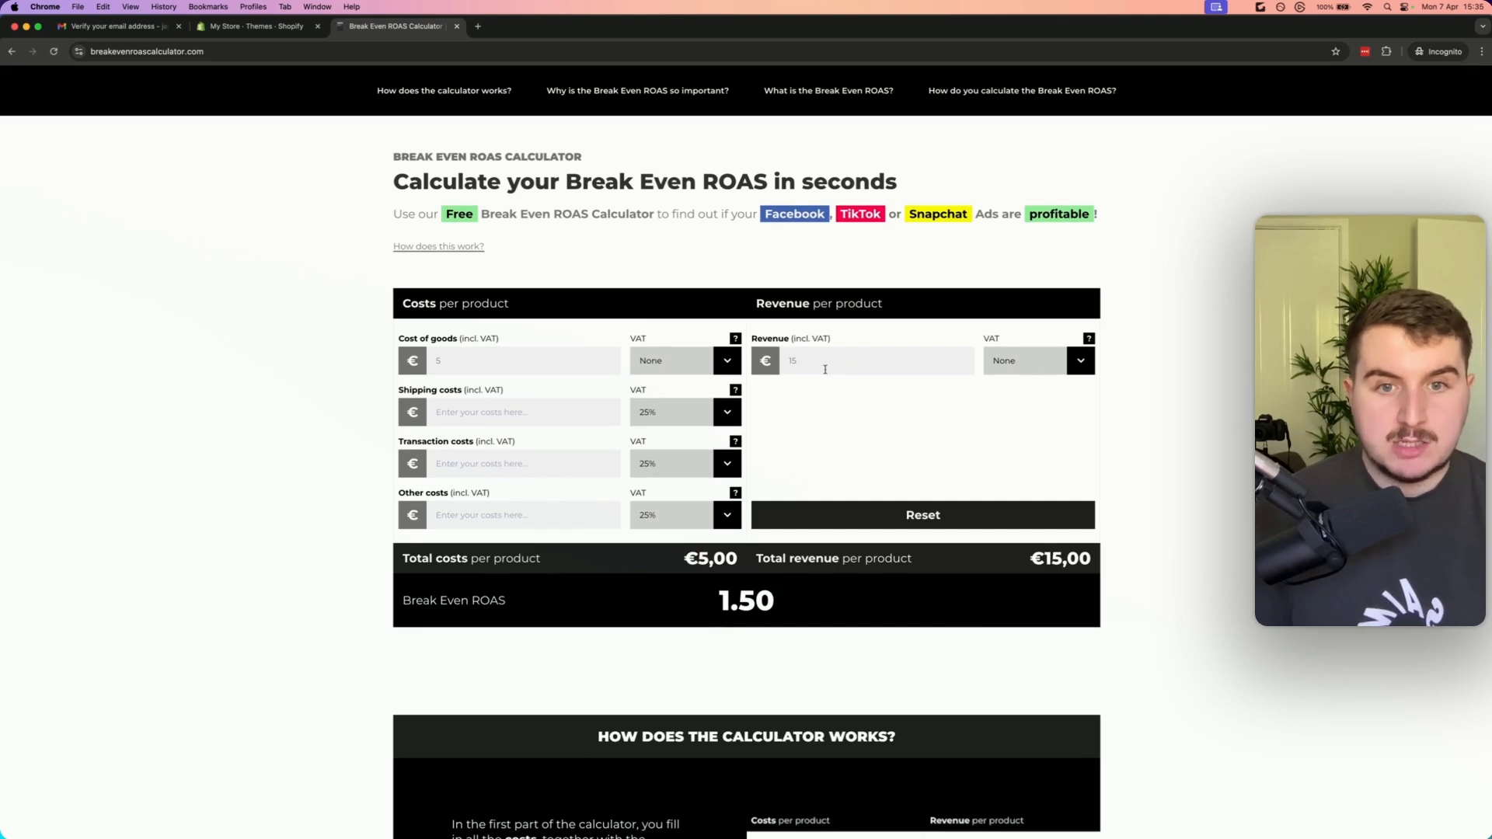
Try revenue per product values of 20 €, 25 € and 18 € in the break-even ROAS calculator
text(20)
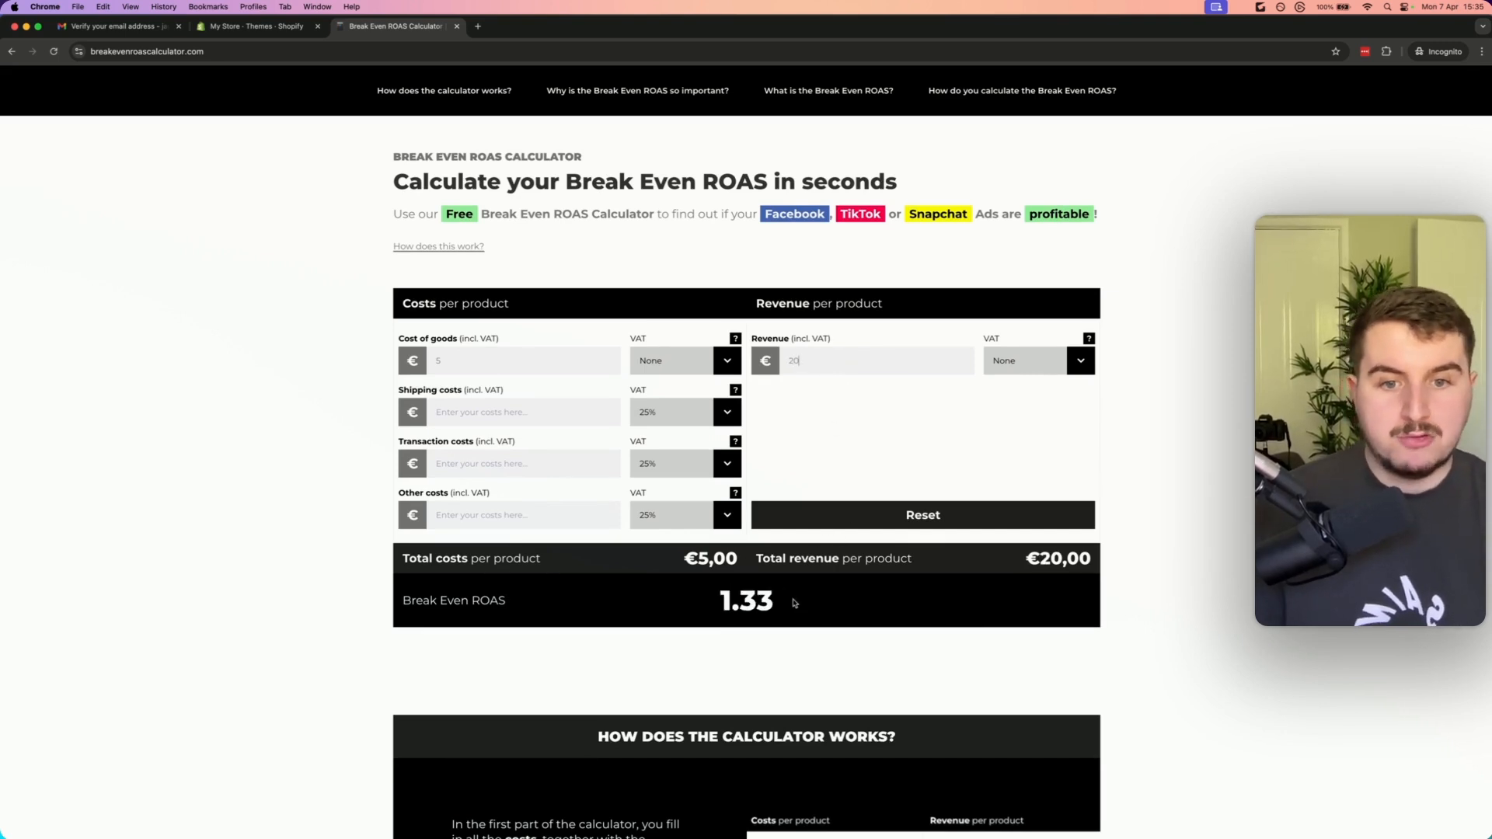
key(BackSpace)
text(5)
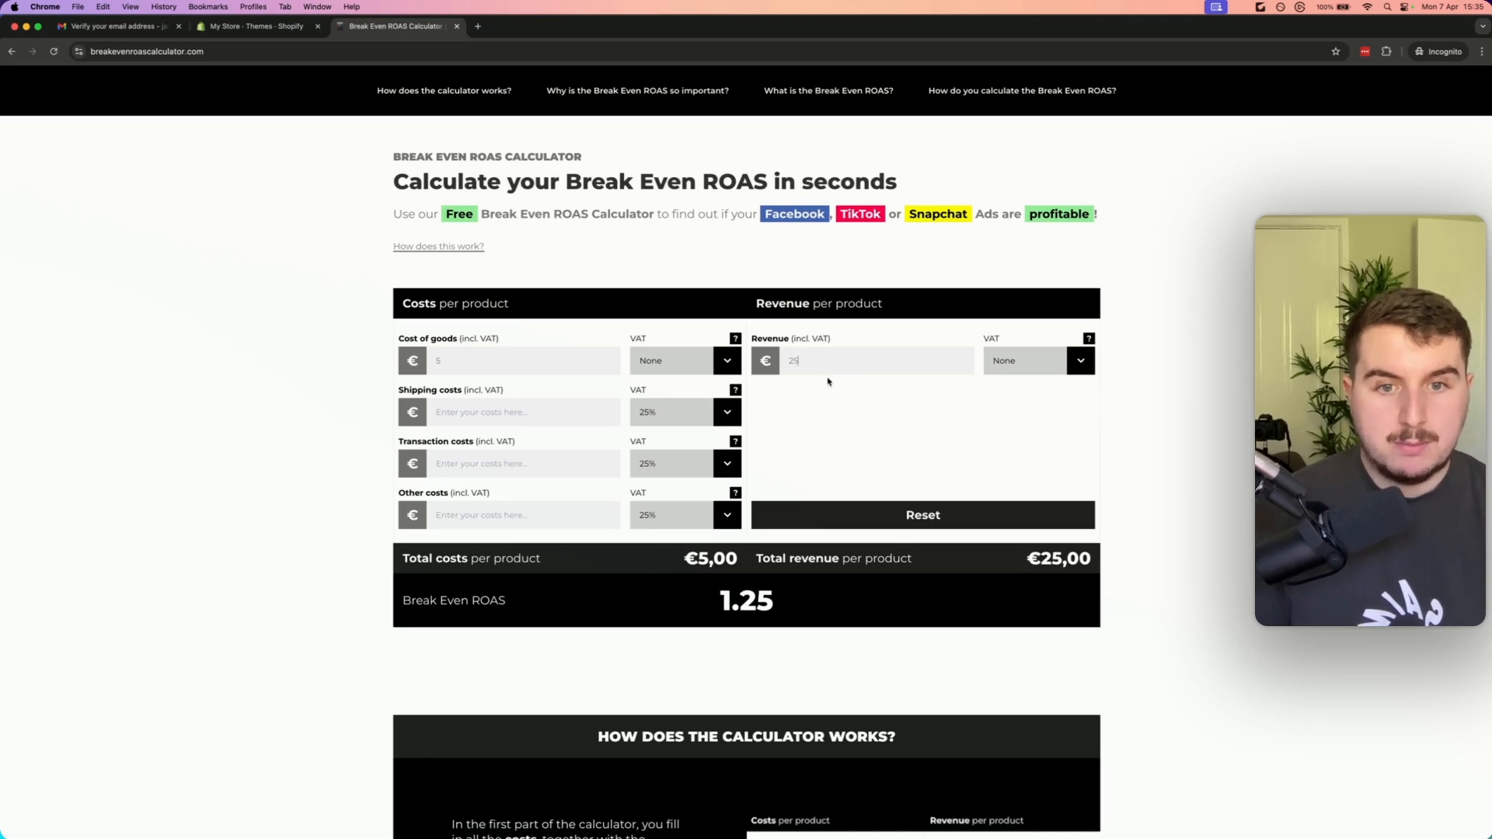
key(BackSpace)
key(BackSpace)
text(18)
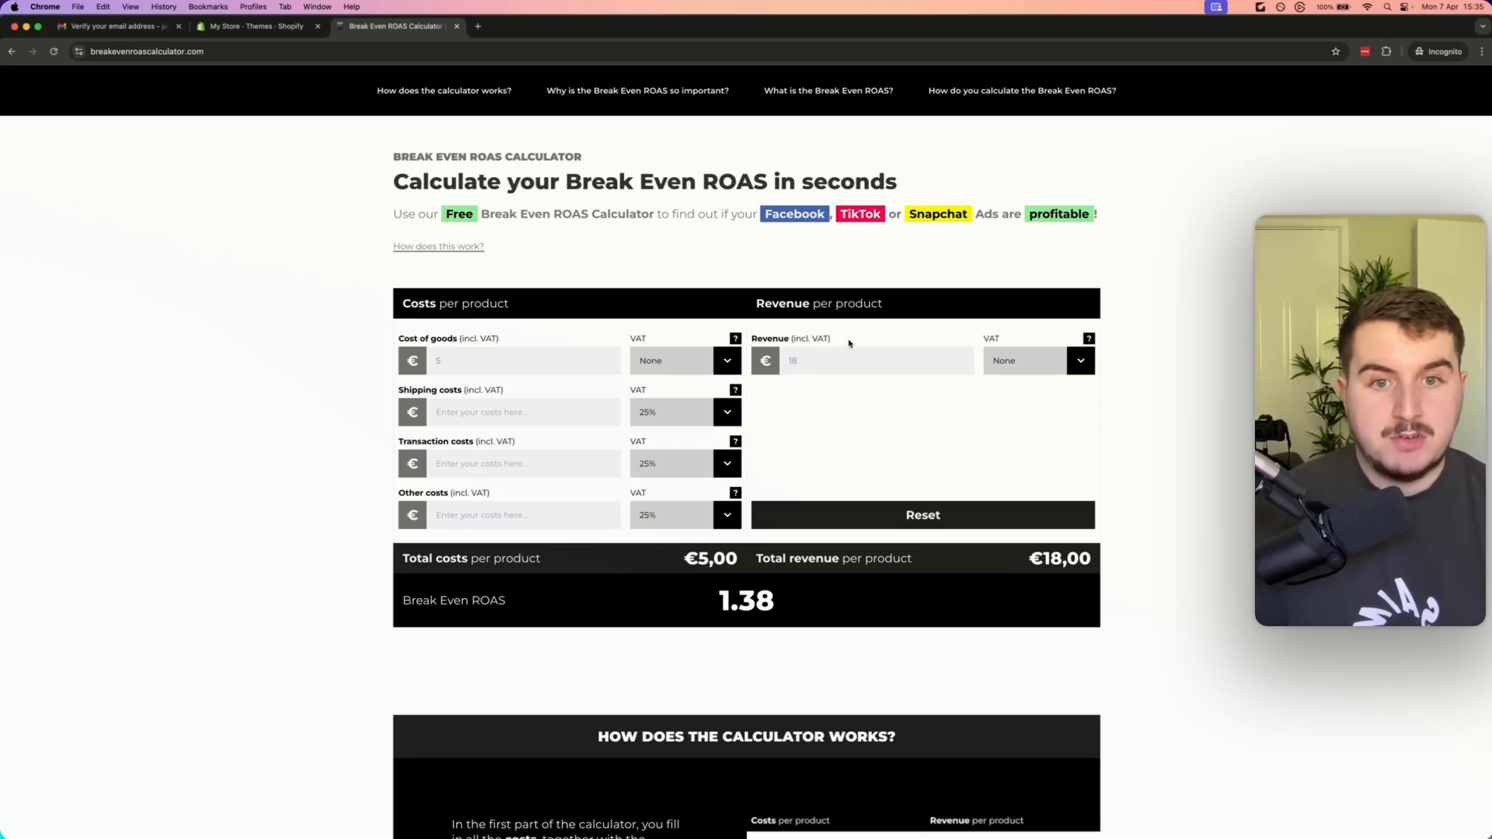
Set the cost of goods to 7 € and the revenue per product to 24 €
drag(850, 342, 567, 333)
click(866, 419)
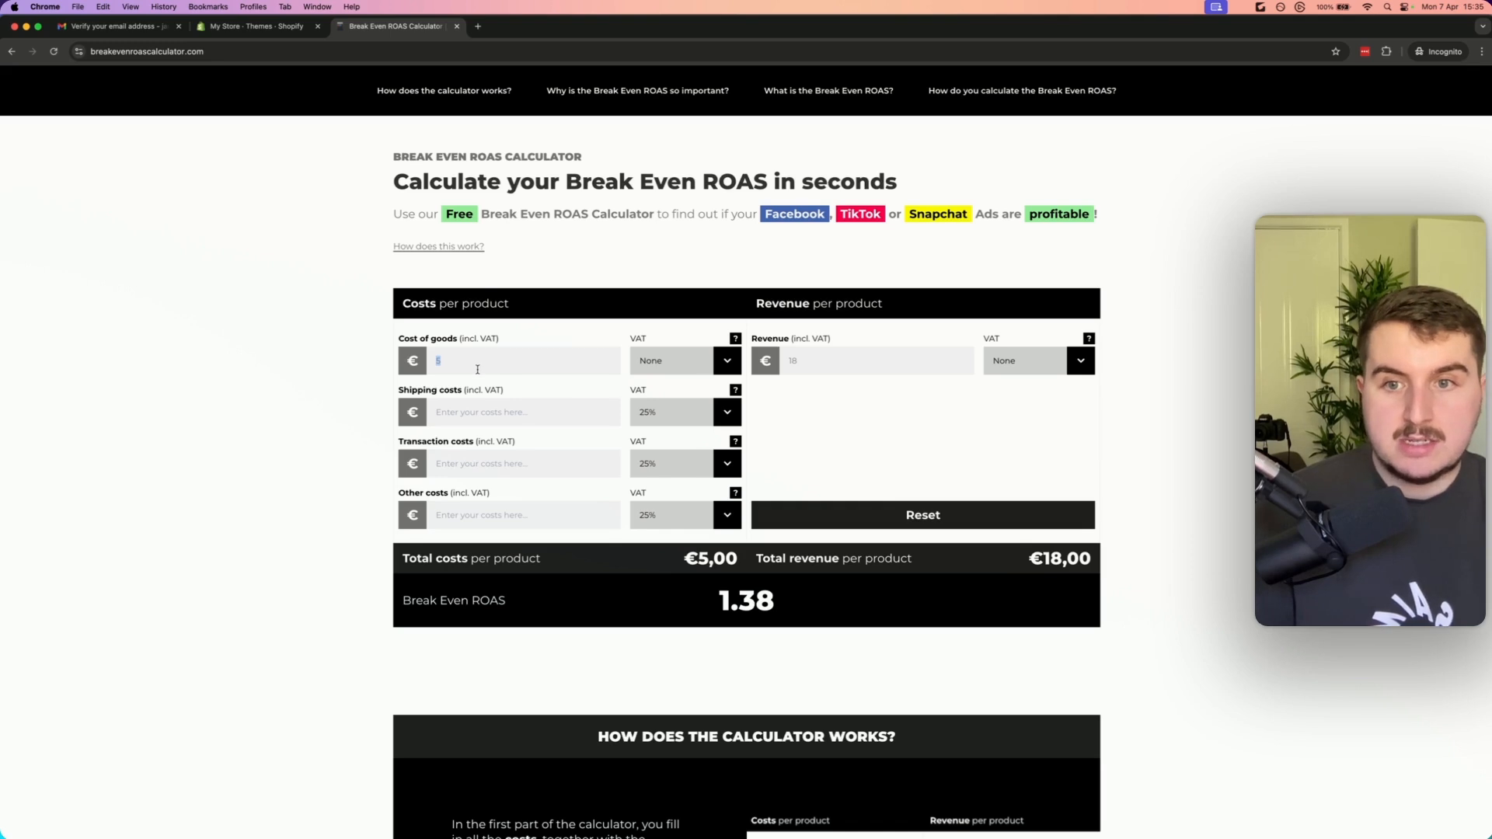
text(7)
double_click(792, 360)
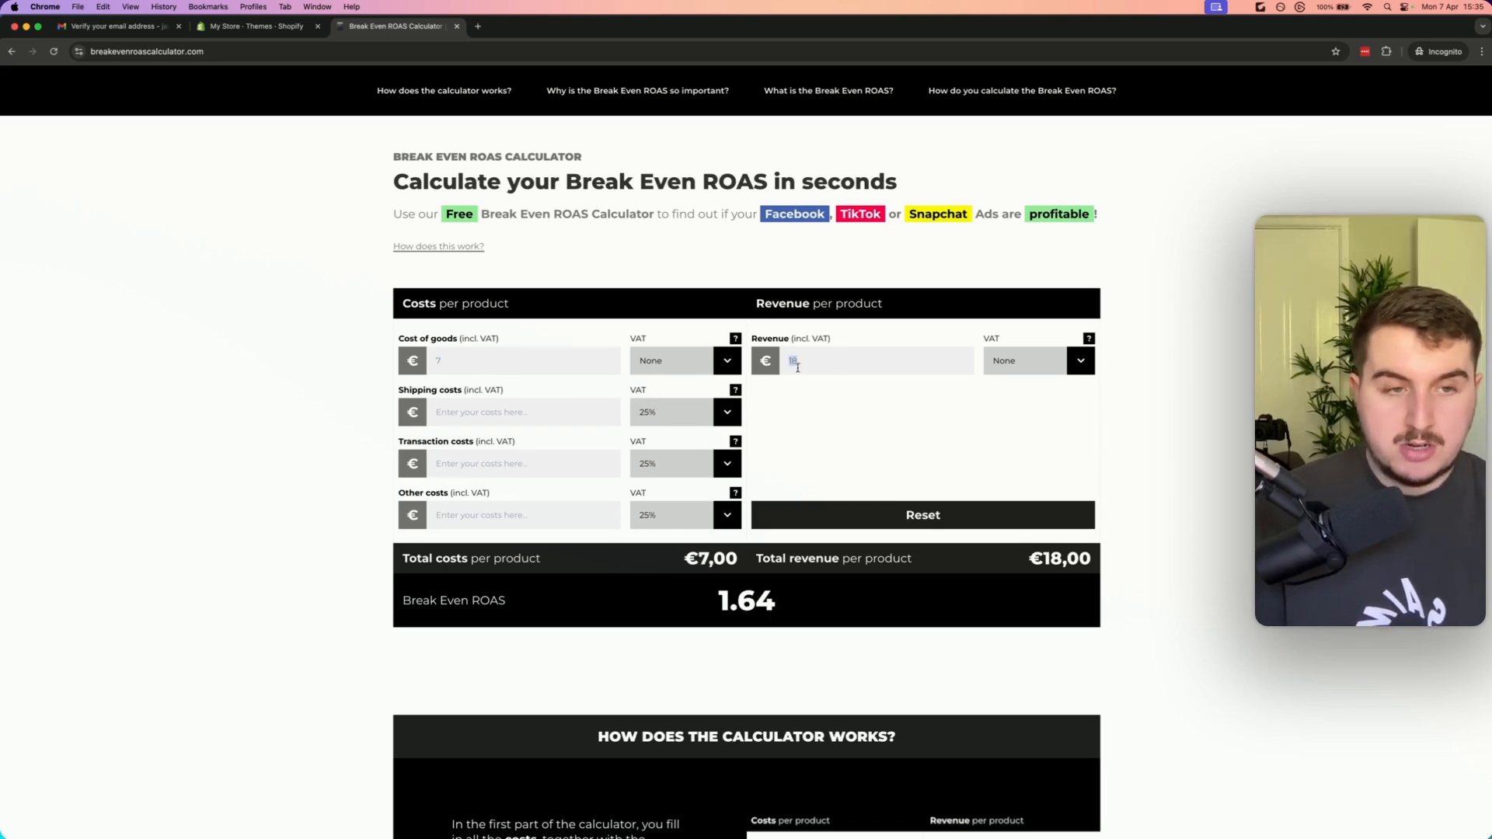
text(24)
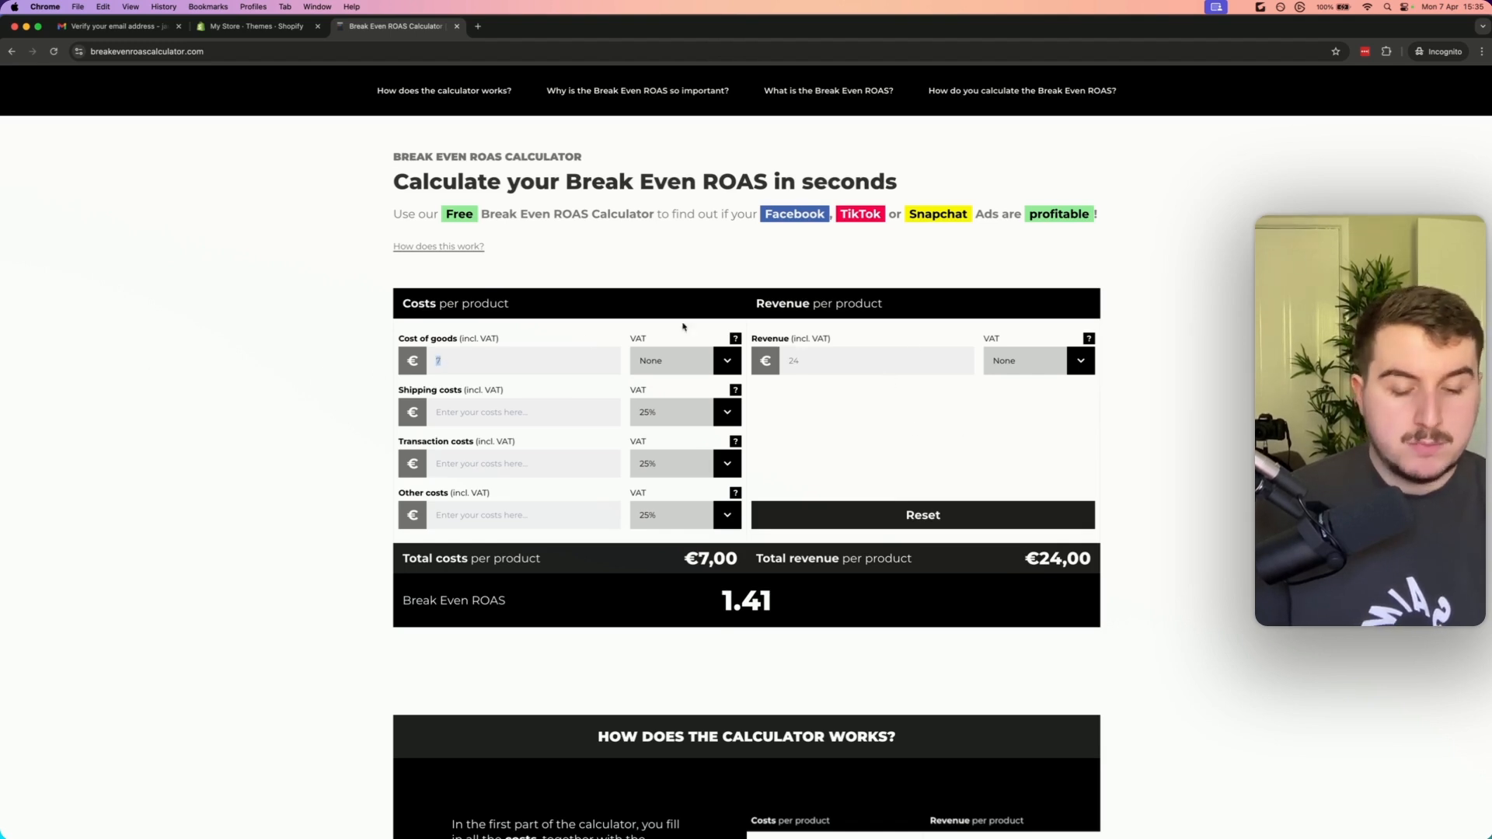
Switch the cost of goods to 5 € and back to 7 €, and set the revenue to 32 €
key(BackSpace)
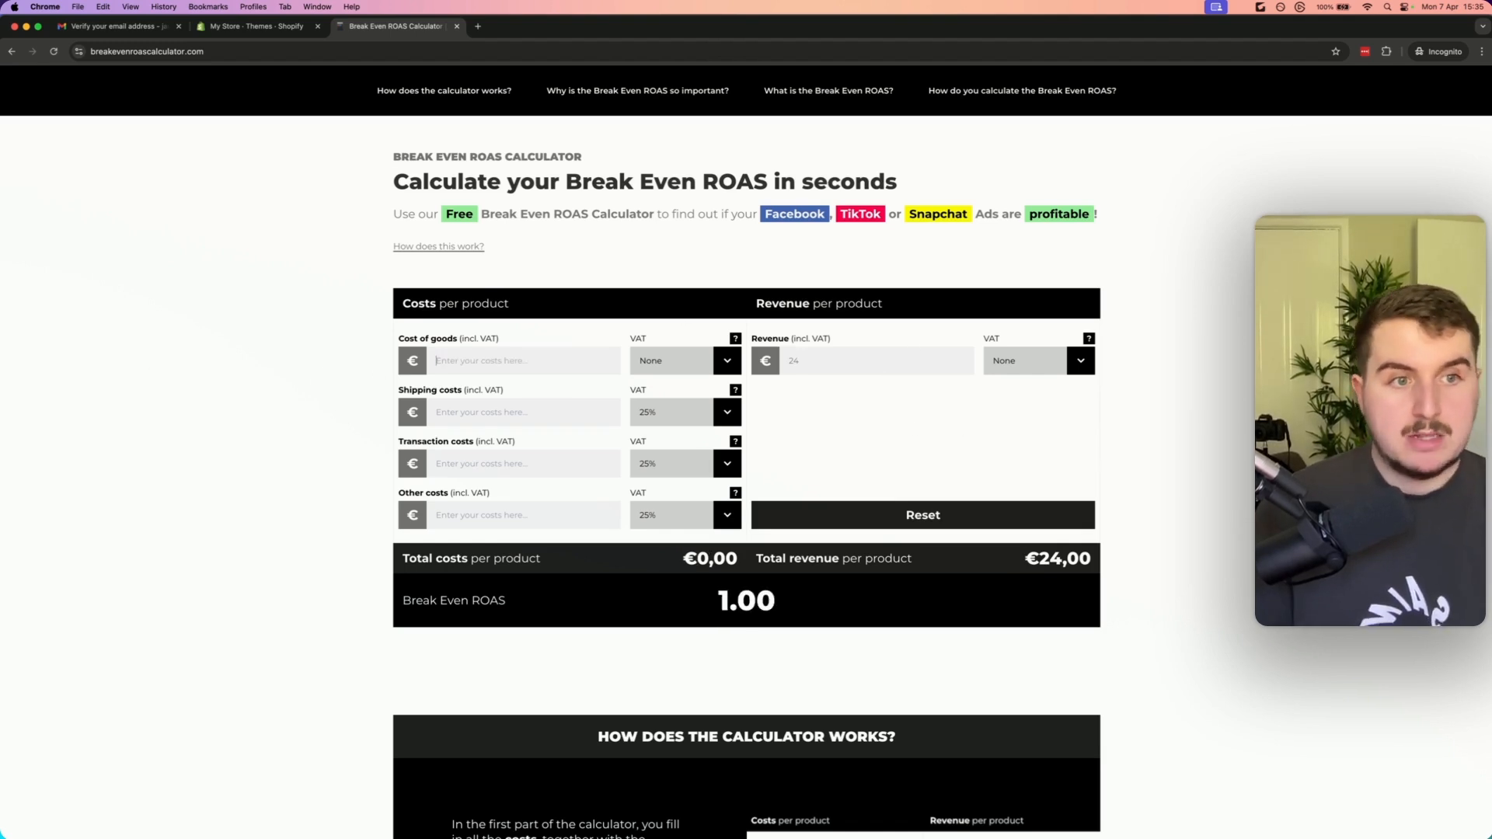
text(5)
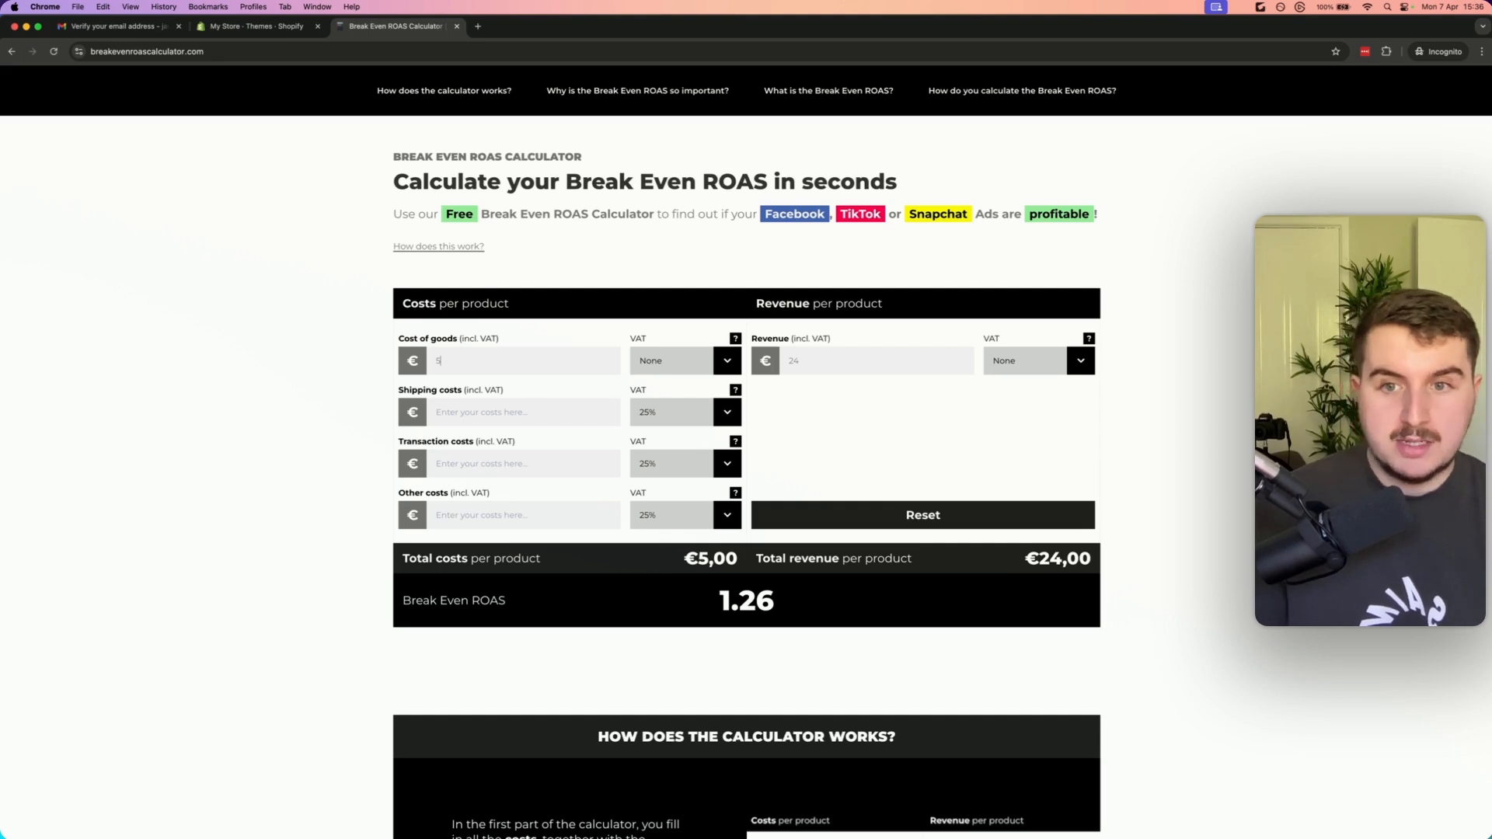
key(BackSpace)
text(7)
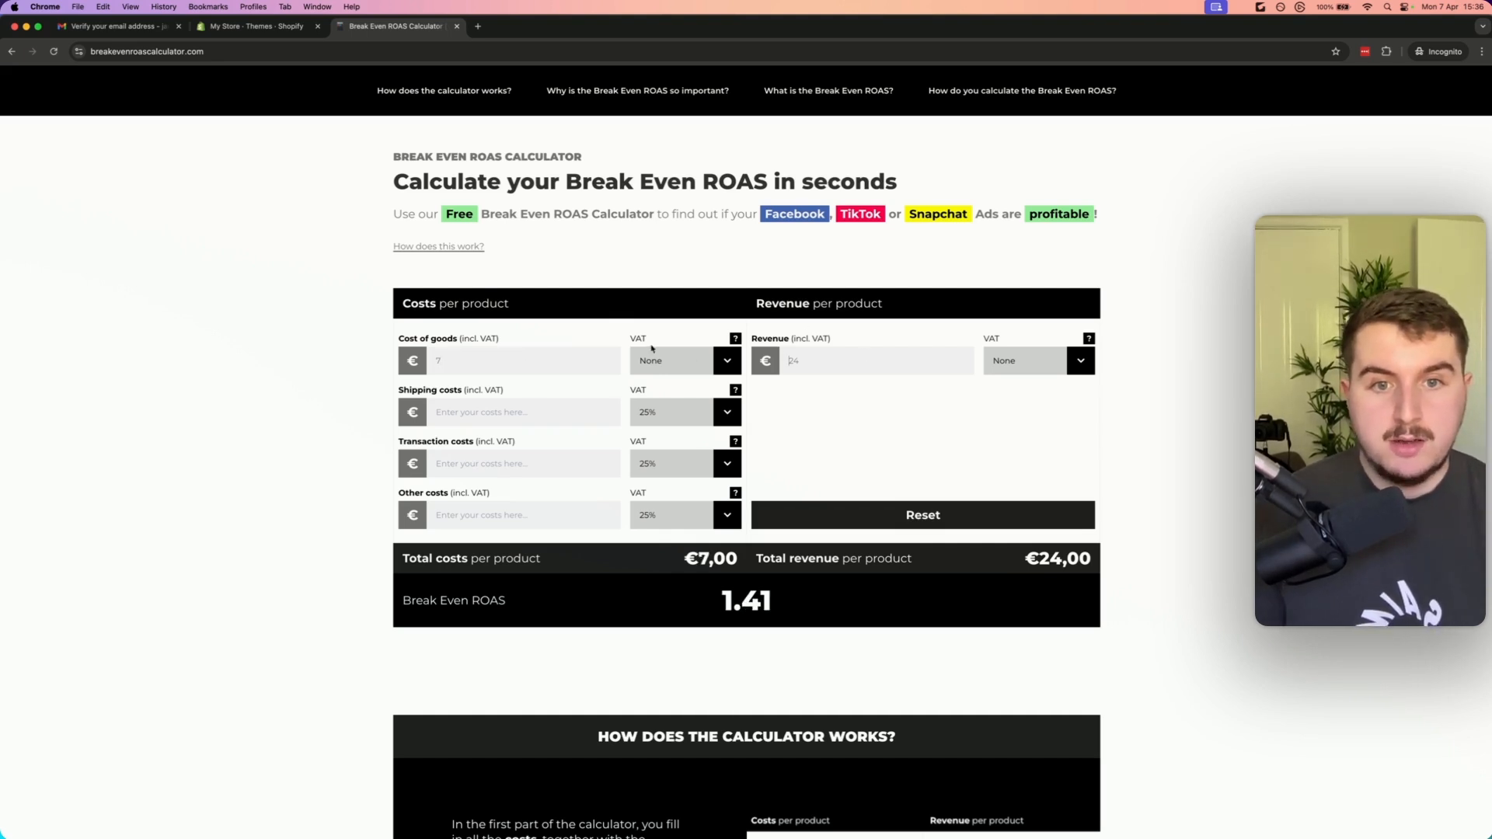
double_click(884, 365)
text(32)
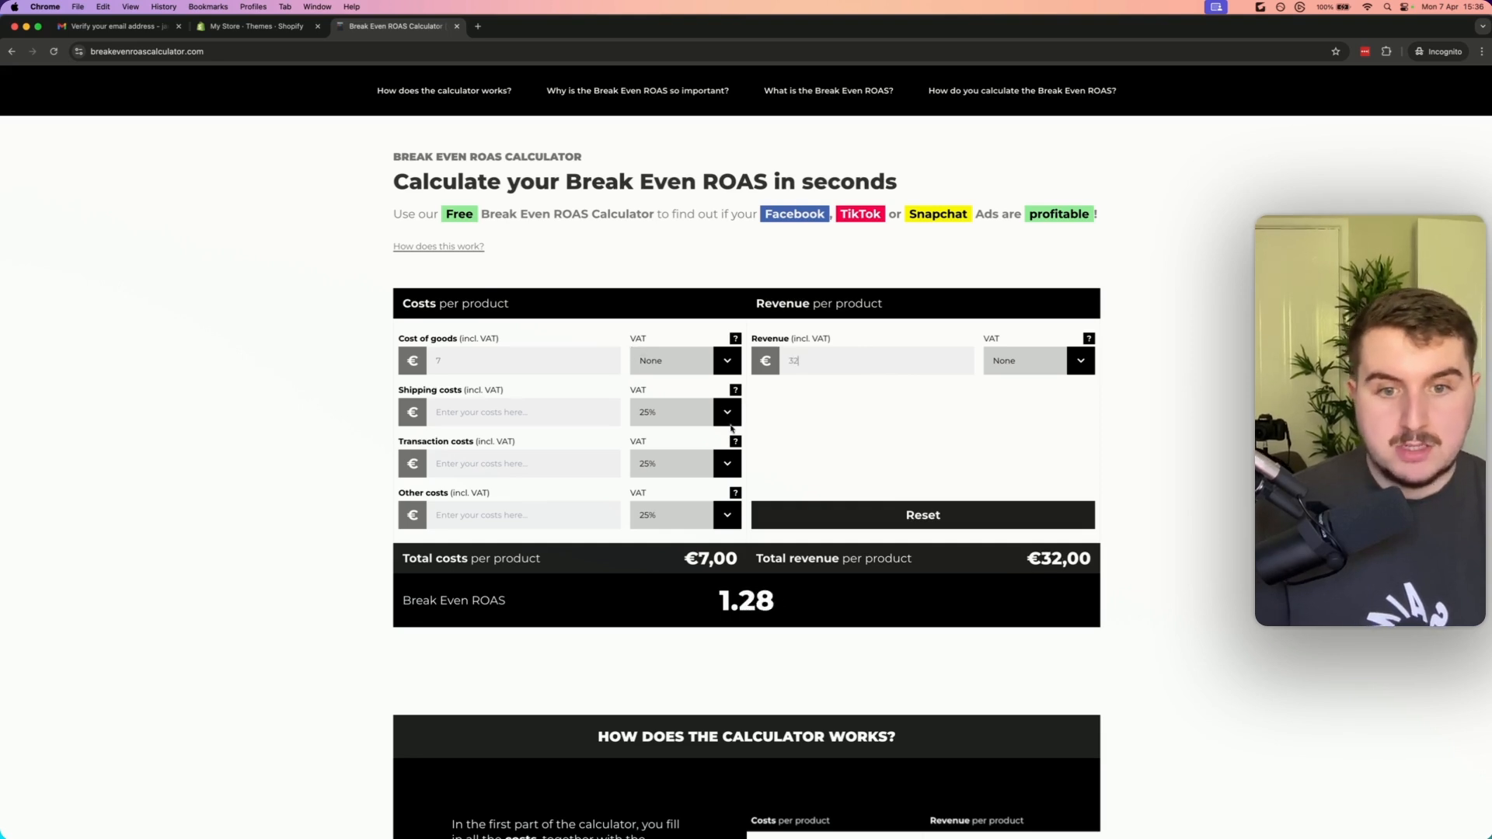
Change the cost of goods per product to 1 € and then to 5 €
drag(826, 597, 709, 606)
click(718, 604)
drag(811, 611, 692, 609)
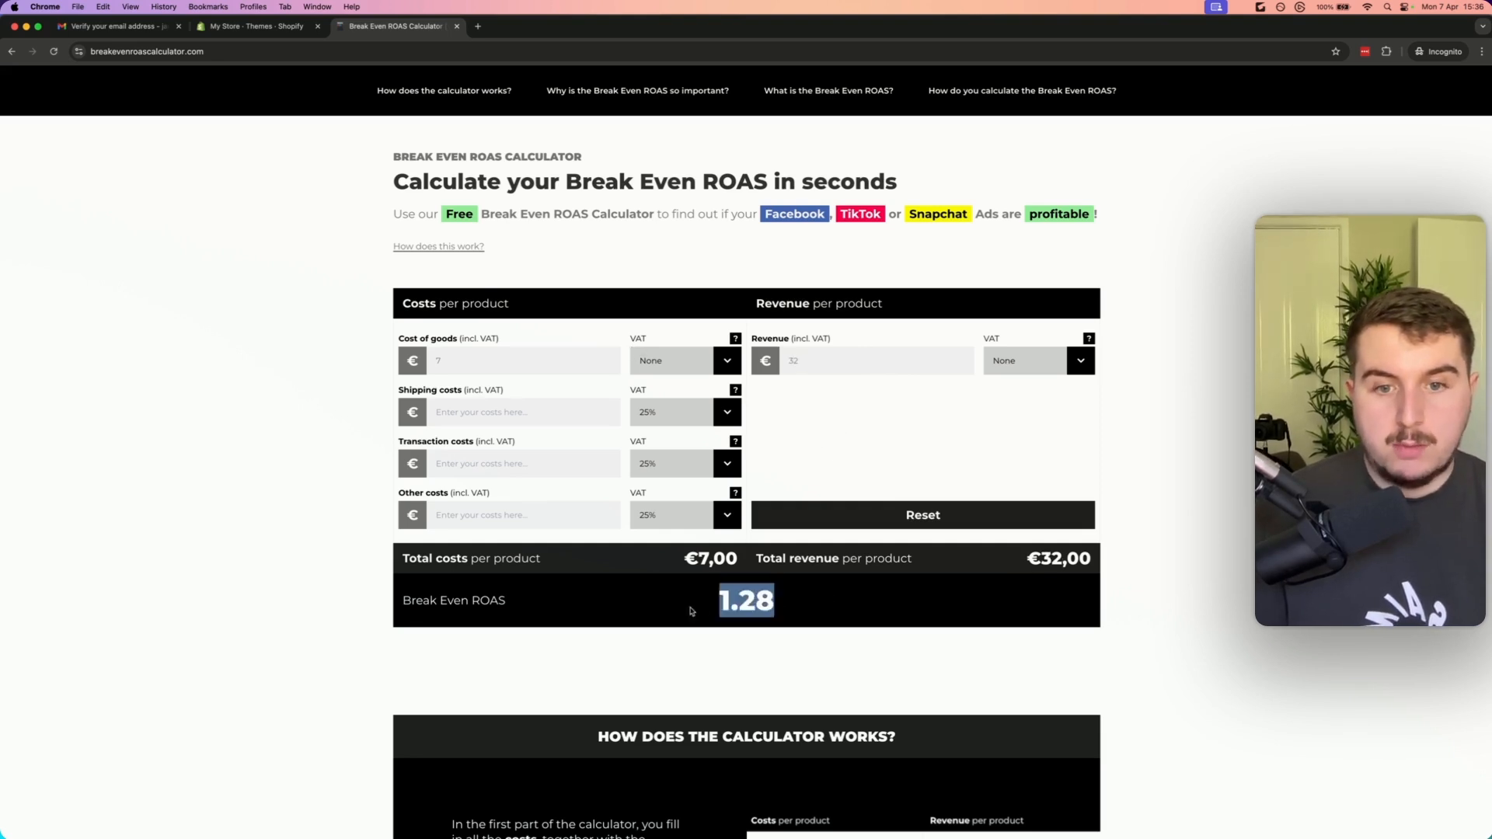
click(705, 609)
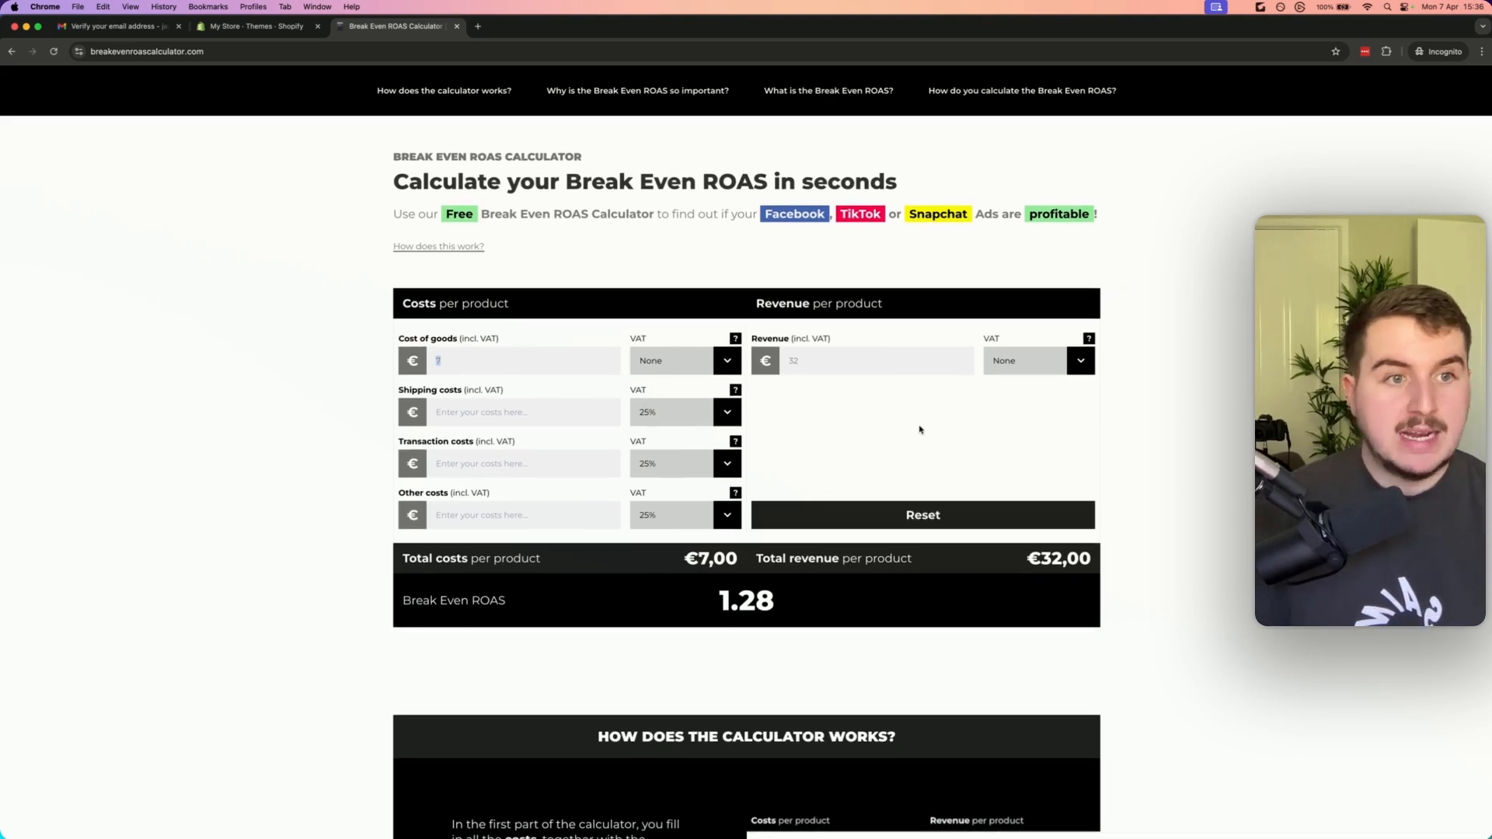
key(BackSpace)
text(1)
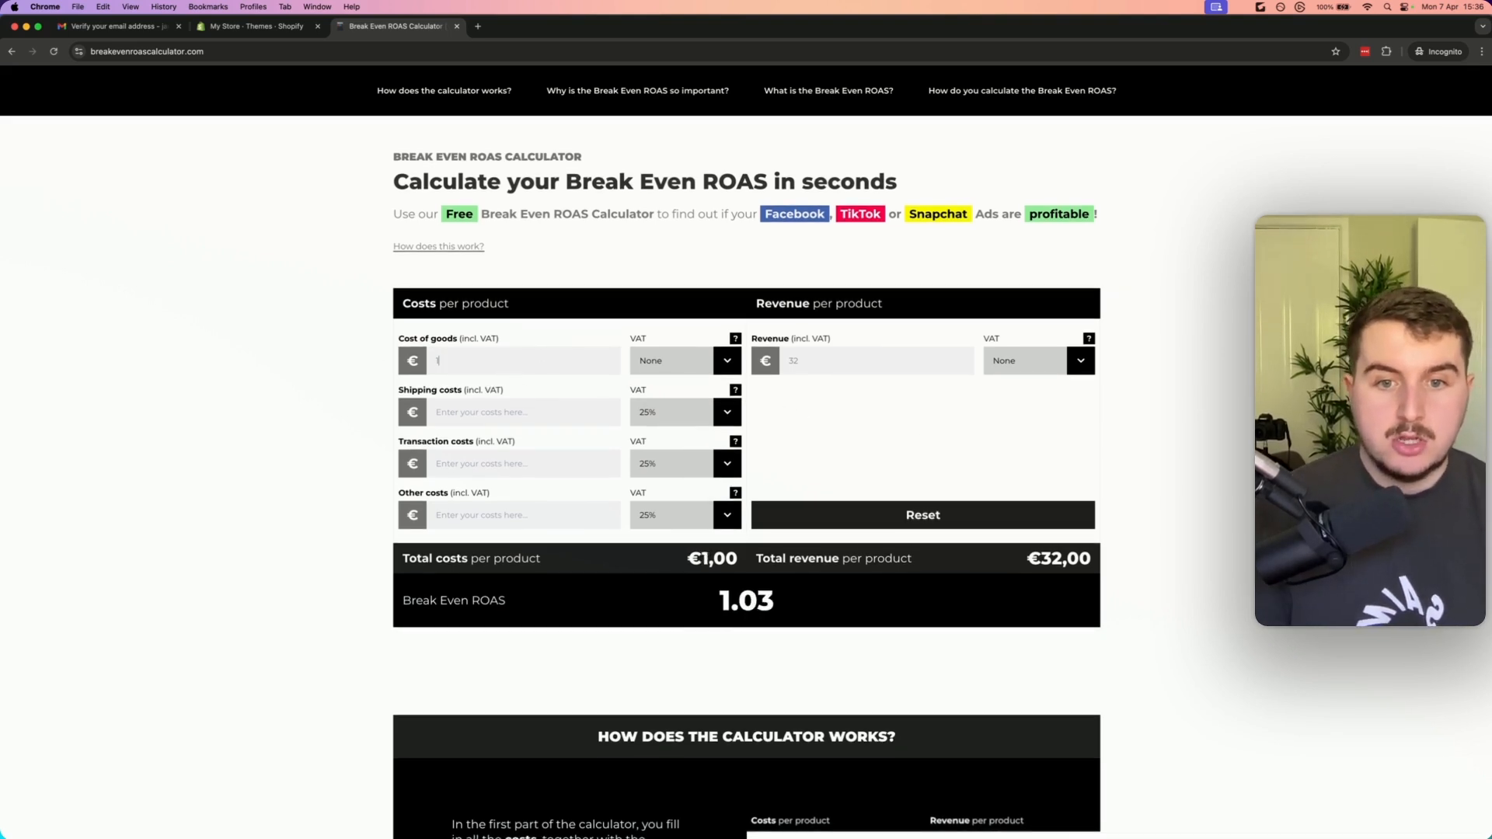
key(BackSpace)
text(5)
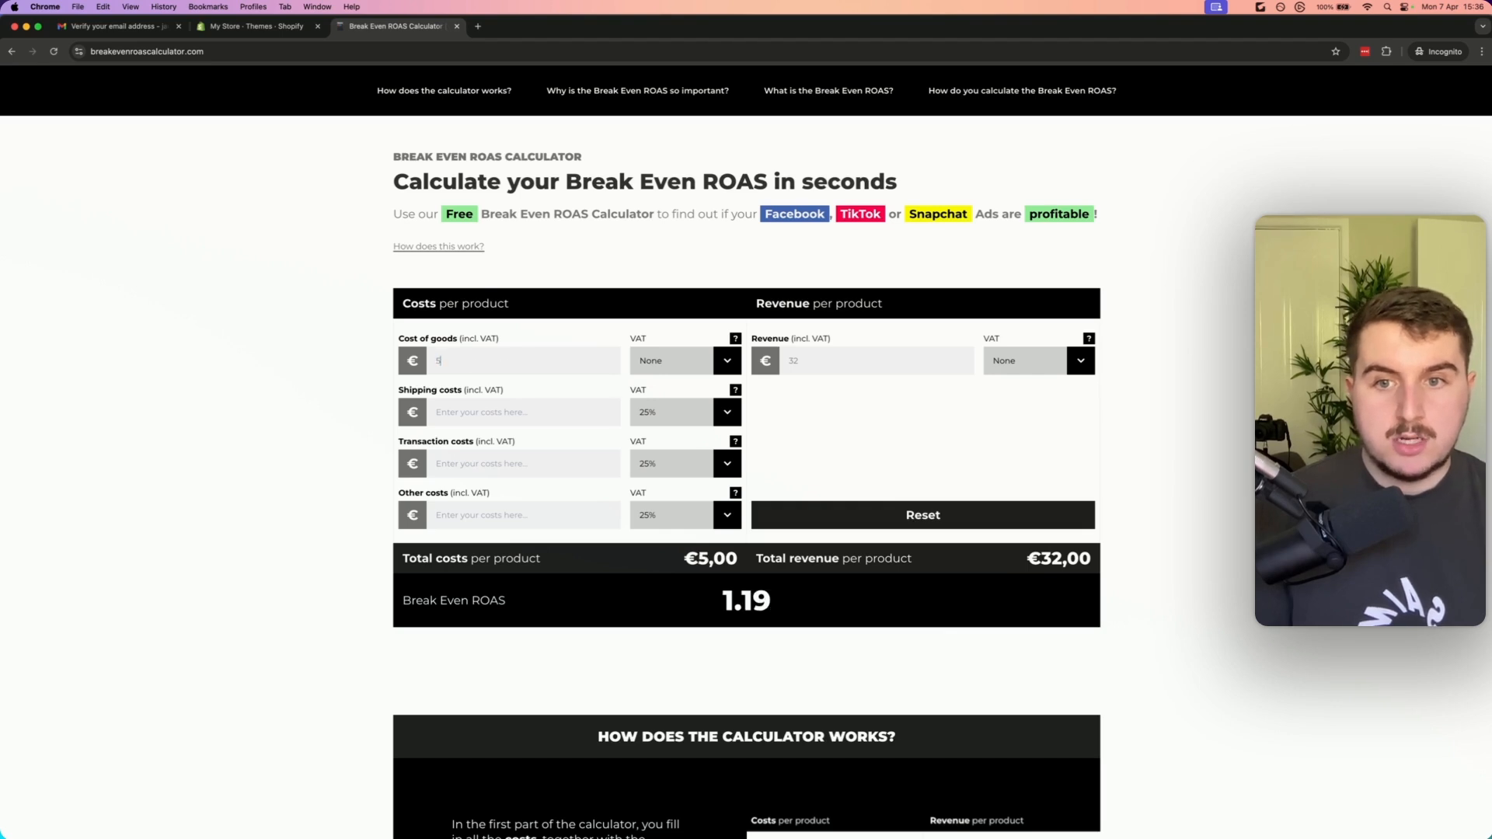
Try revenue values of 2 € and 3 €, and set the revenue per product to 20 €
double_click(792, 360)
key(BackSpace)
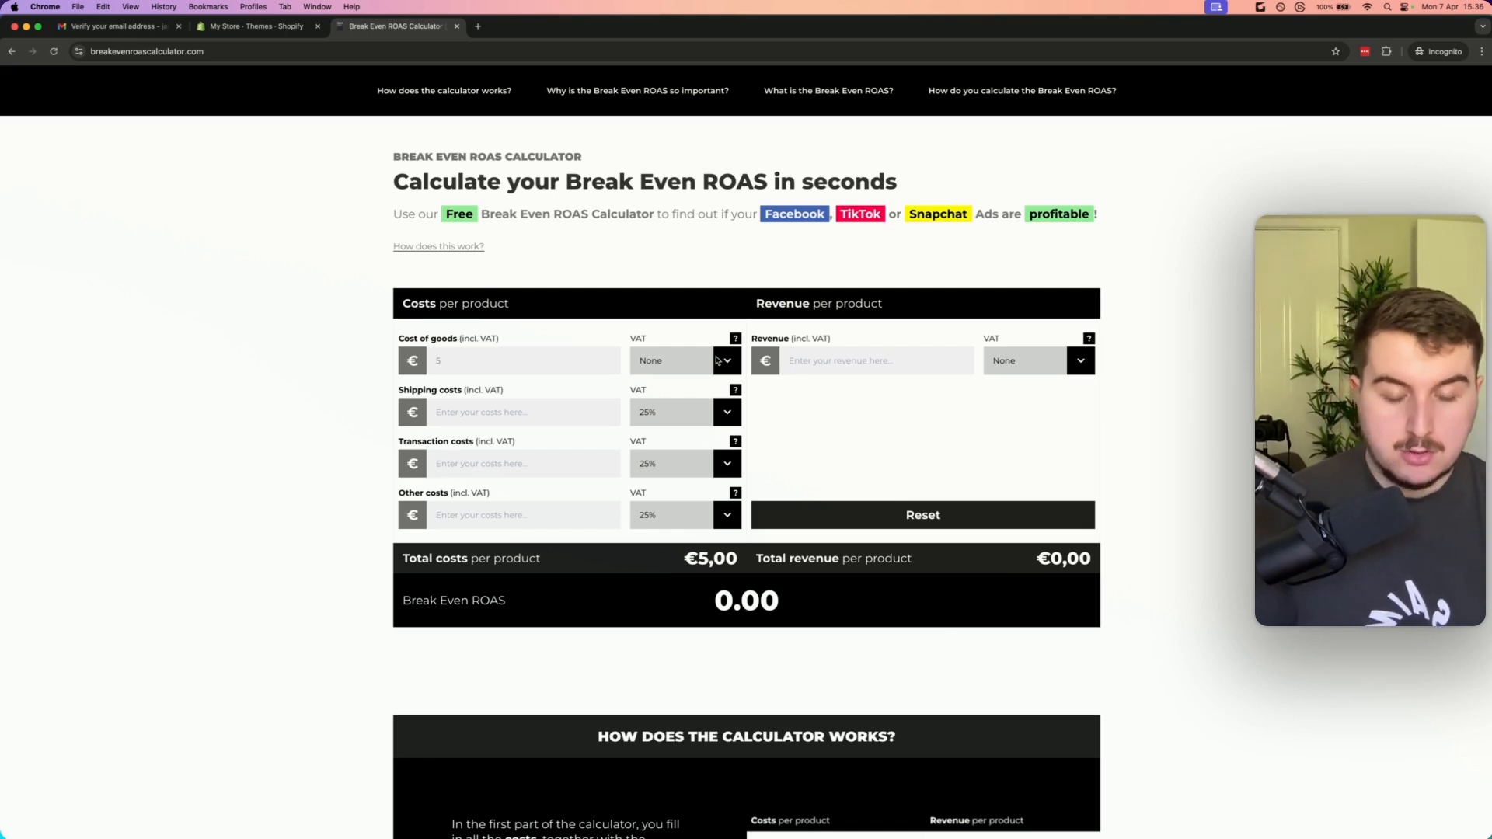
text(10)
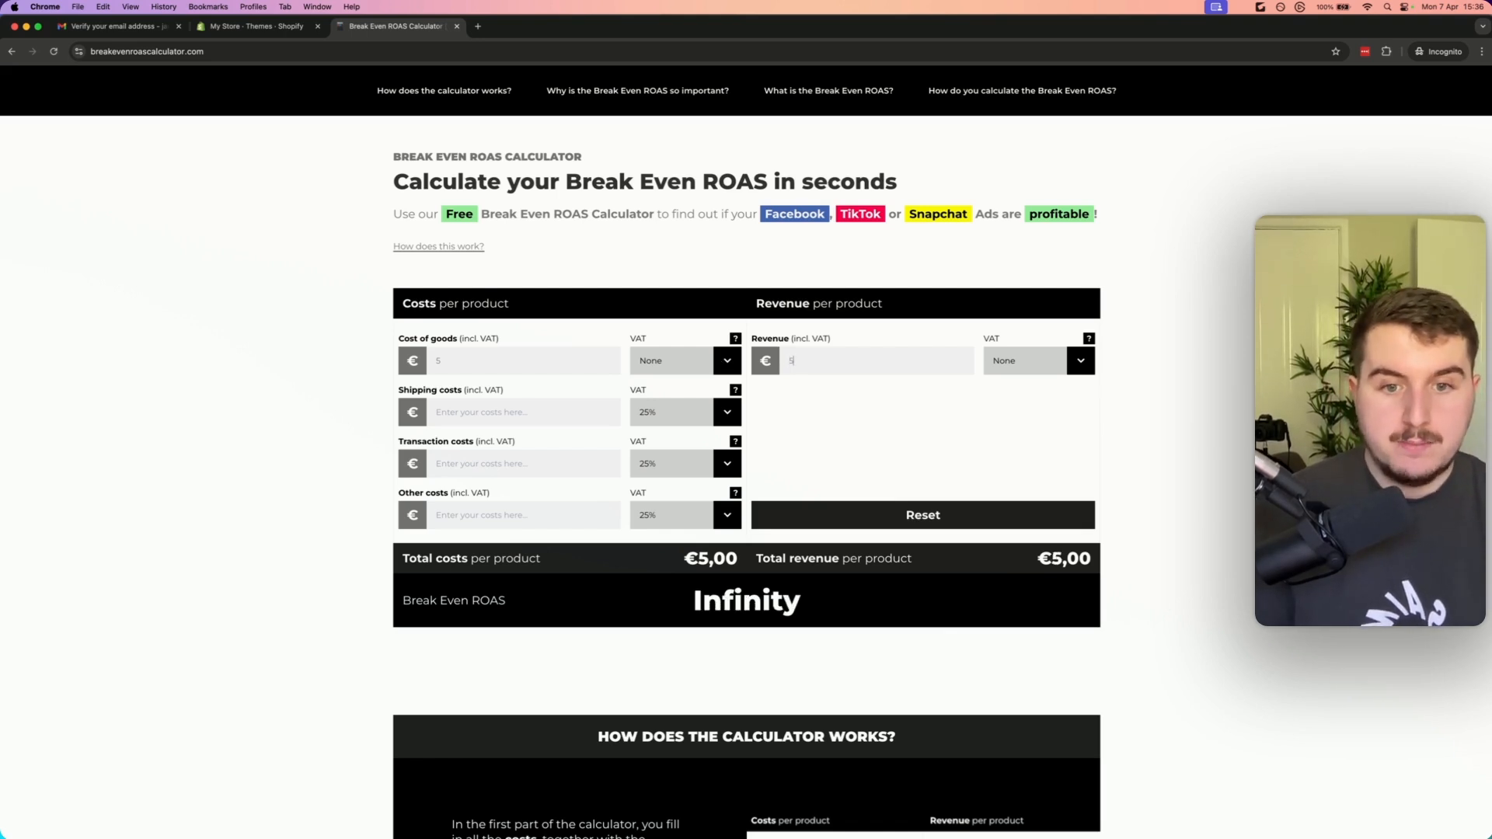
key(BackSpace)
key(BackSpace)
text(2)
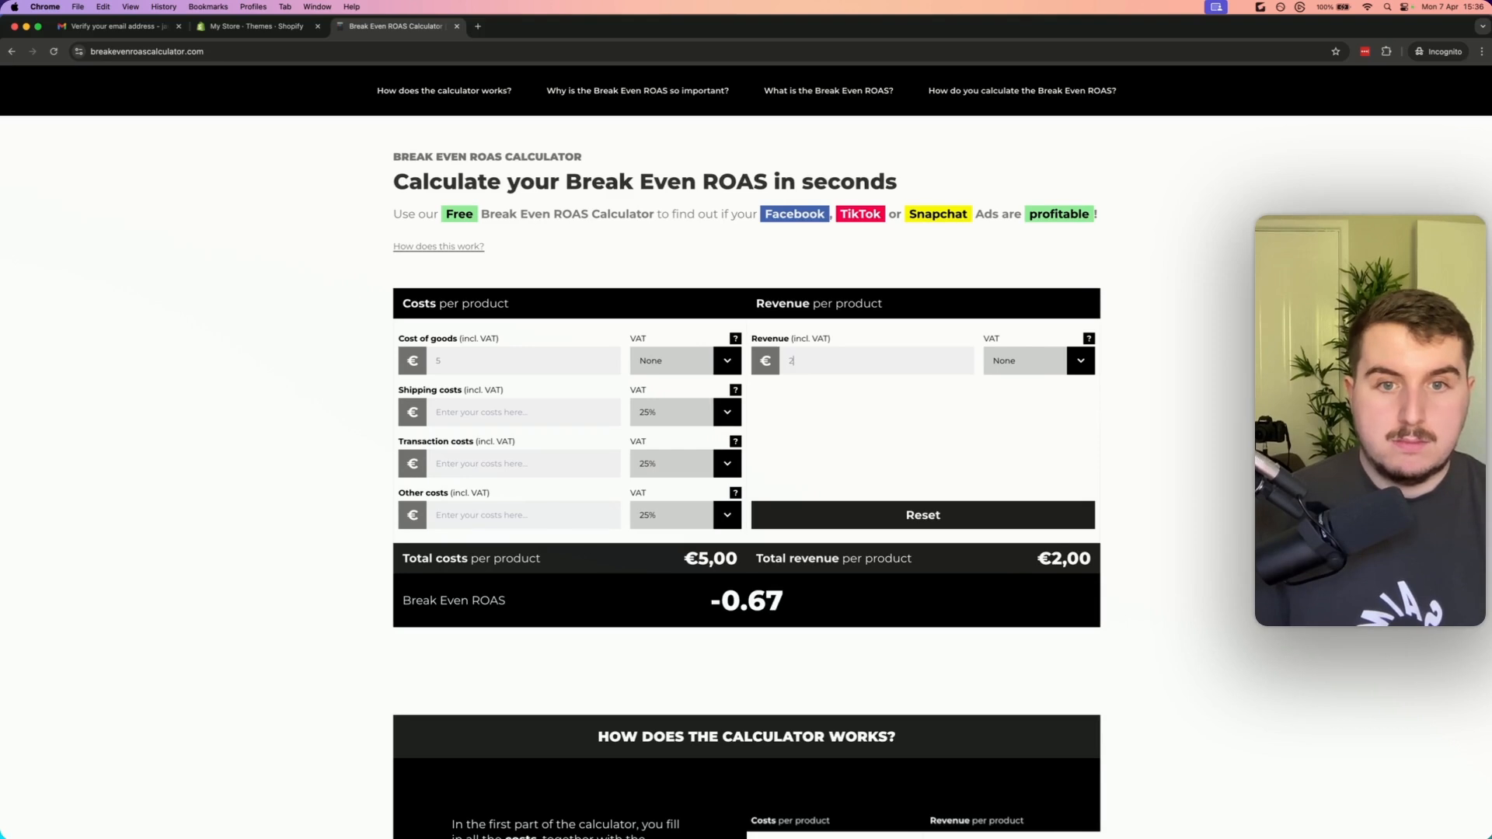
key(BackSpace)
text(3)
key(BackSpace)
text(20)
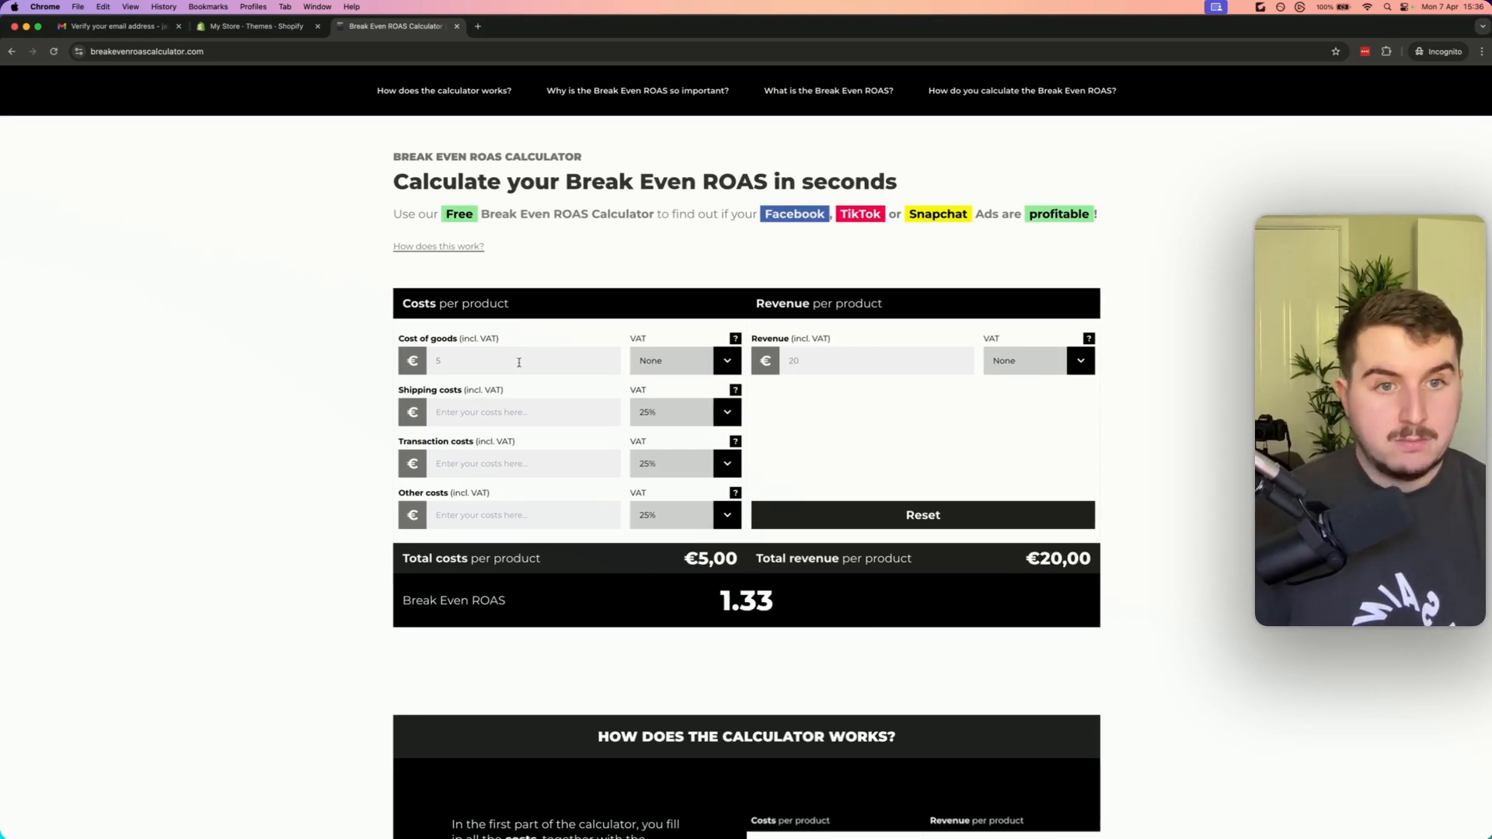
double_click(438, 355)
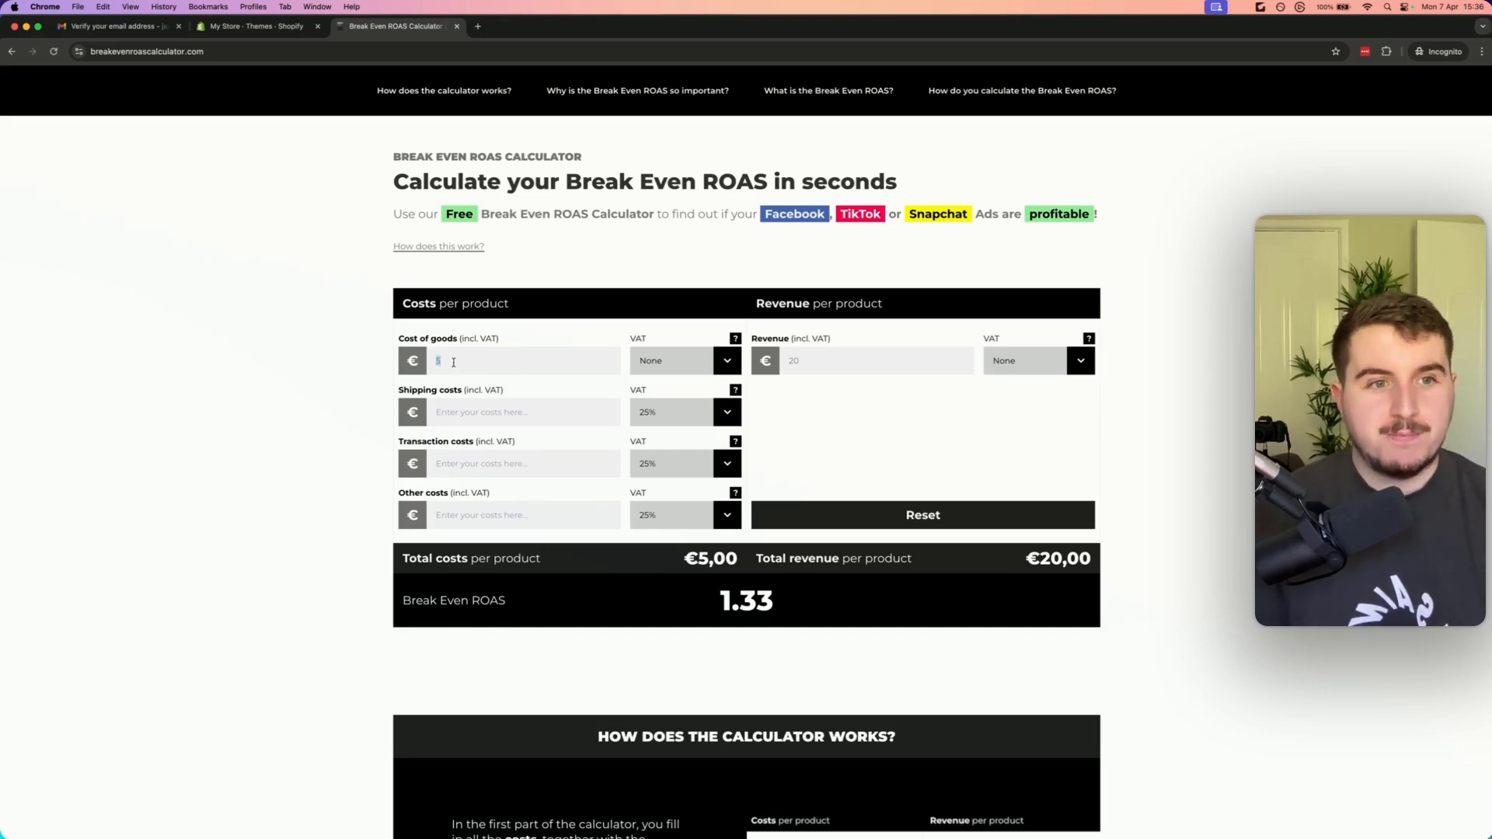
click(455, 362)
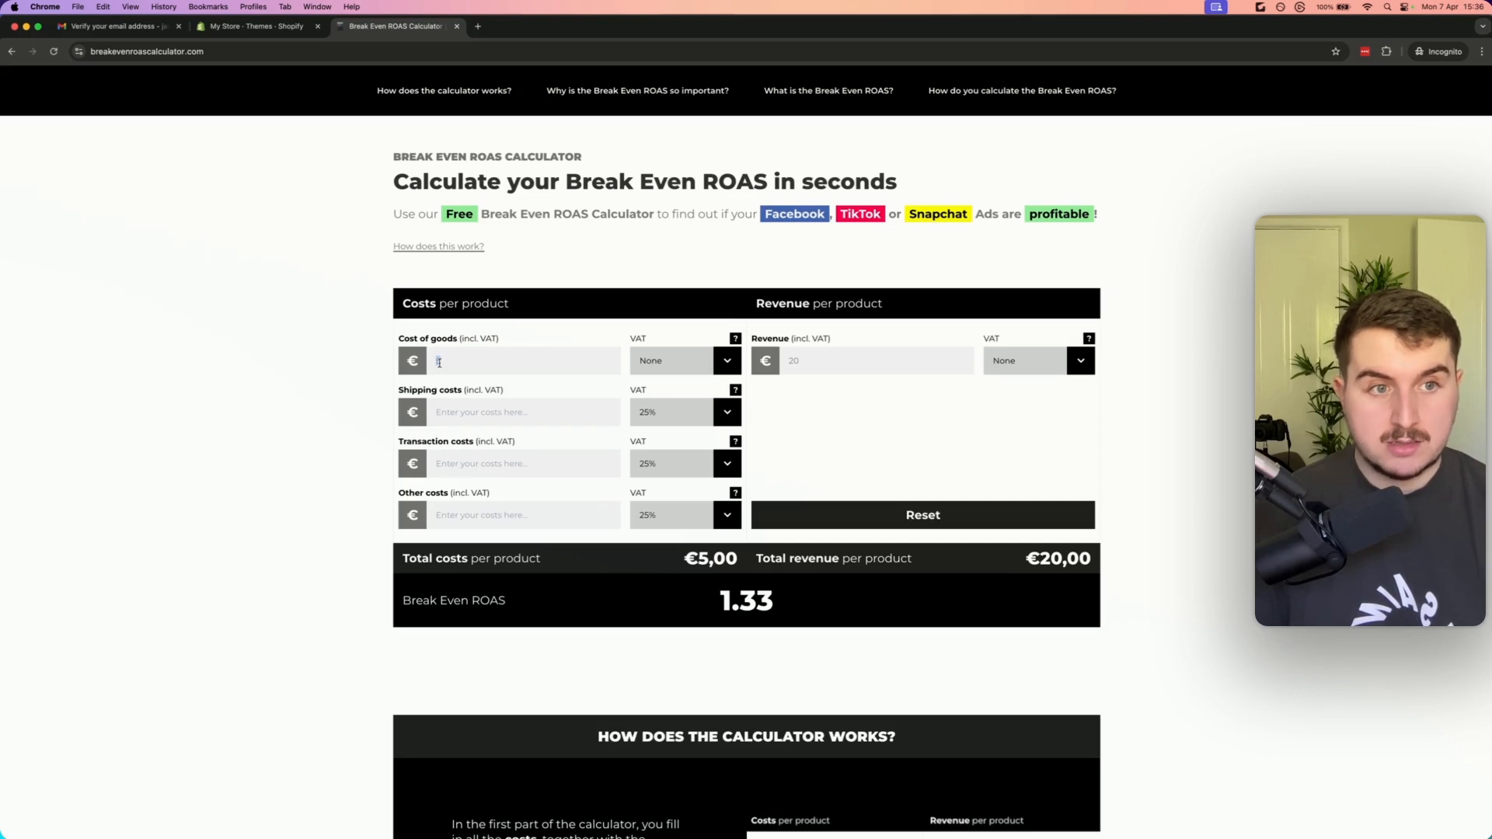
double_click(490, 363)
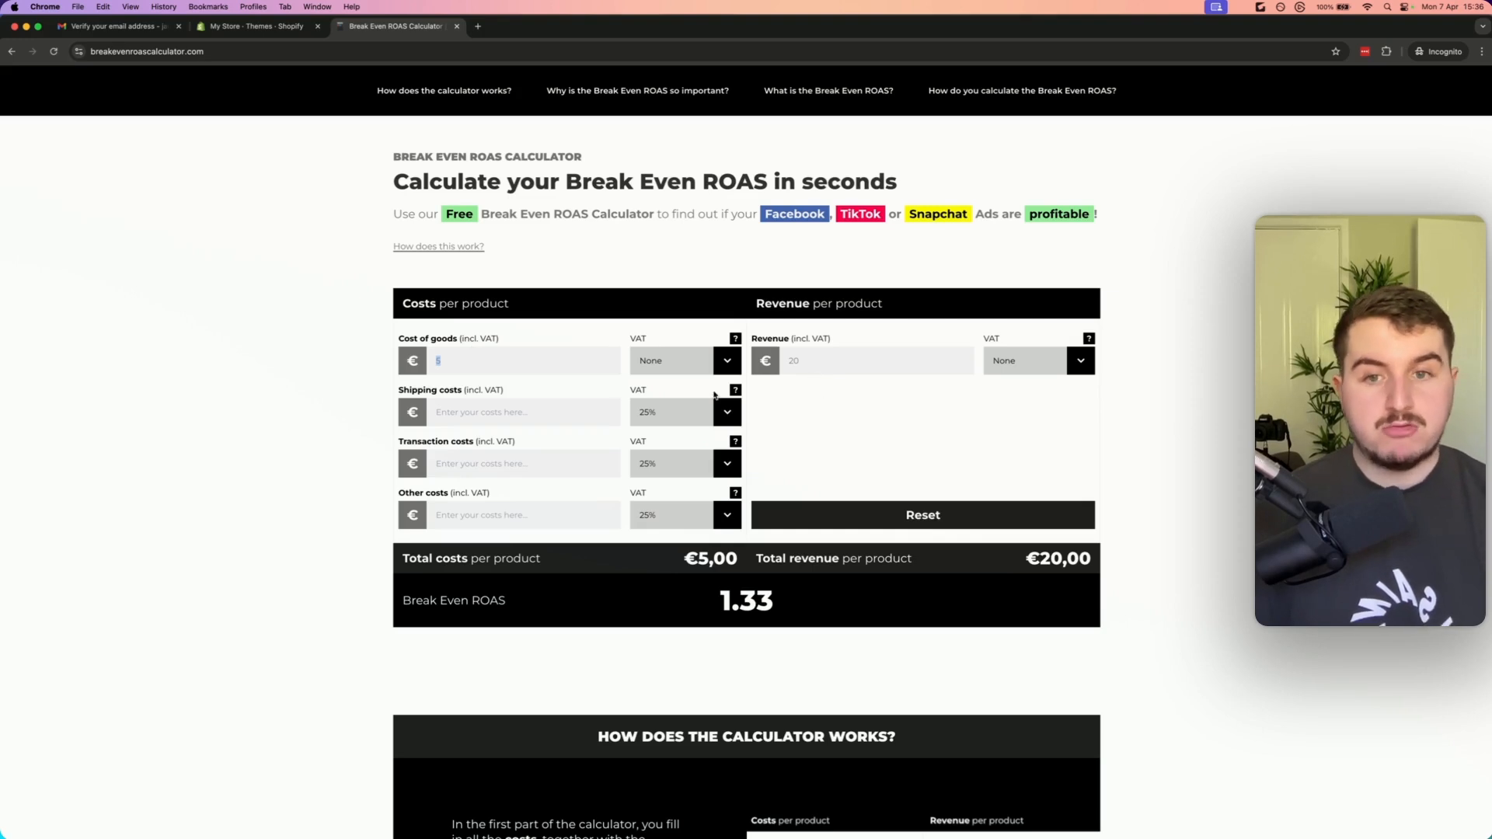
click(506, 361)
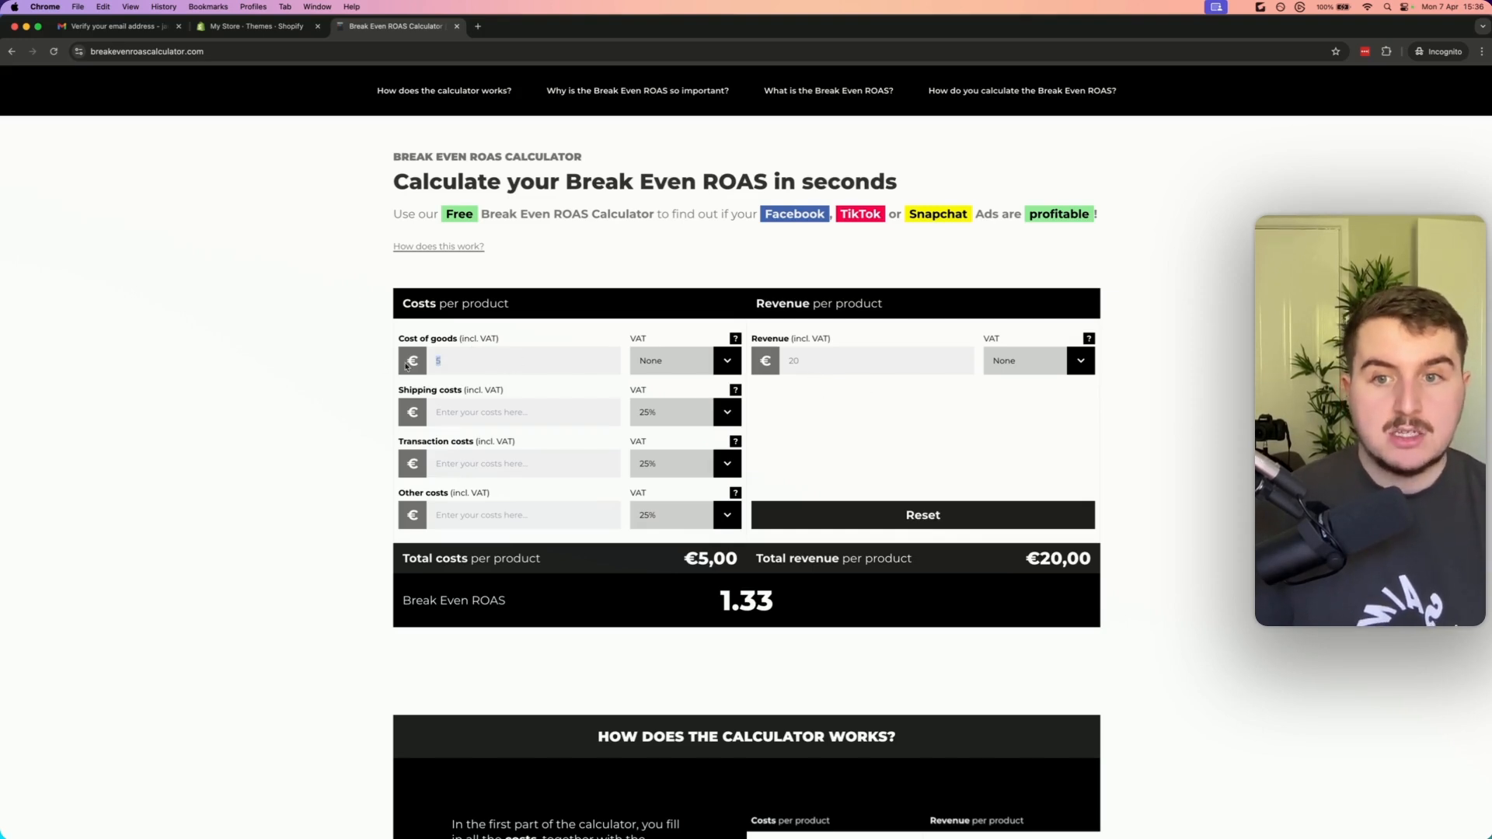
click(827, 392)
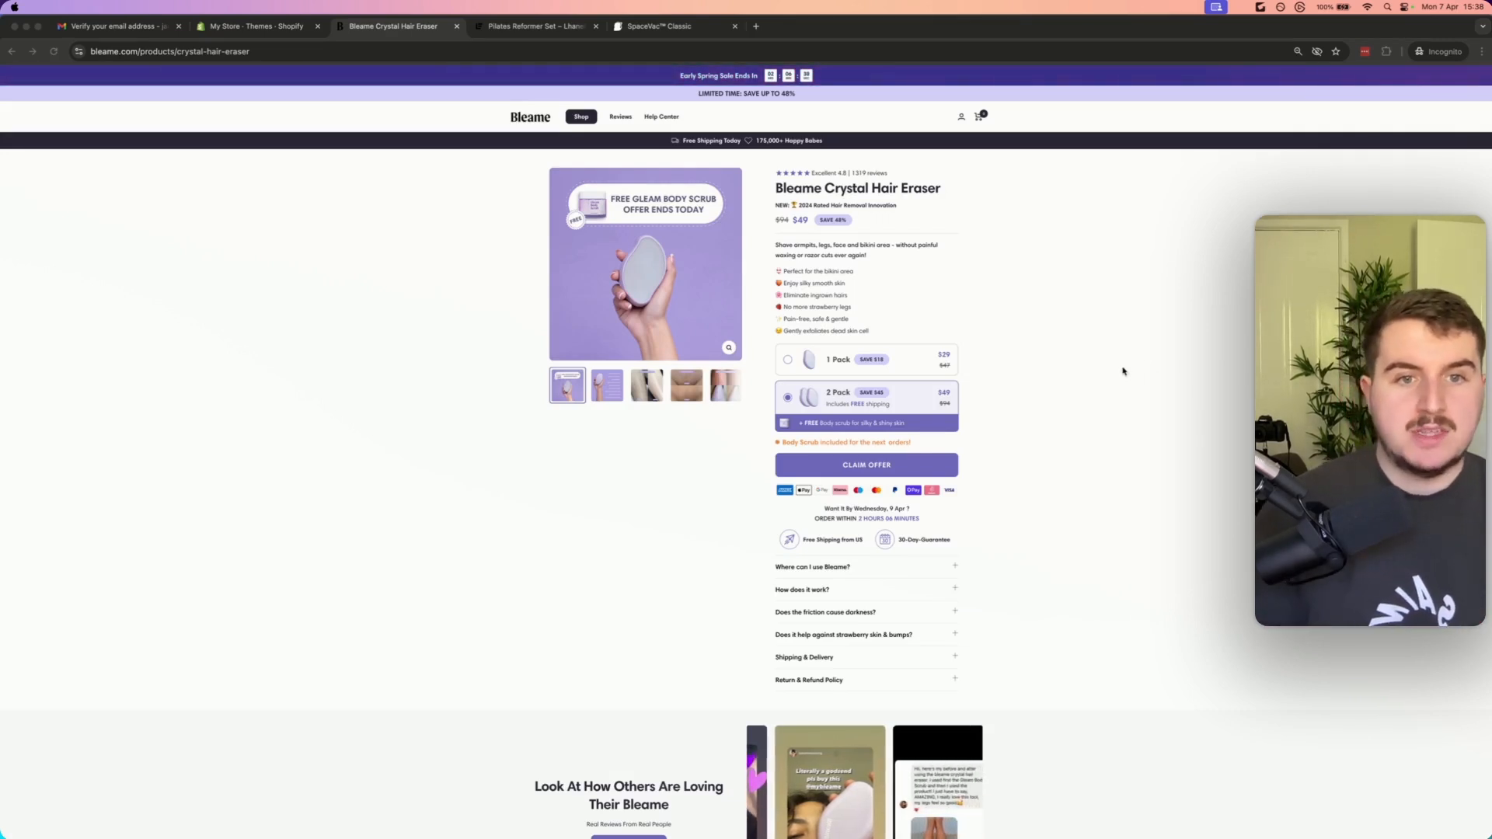
Compare the 1 Pack and 2 Pack bundle offers on the Bleame Crystal Hair Eraser competitor page
click(1088, 373)
scroll(1078, 378, down, 1)
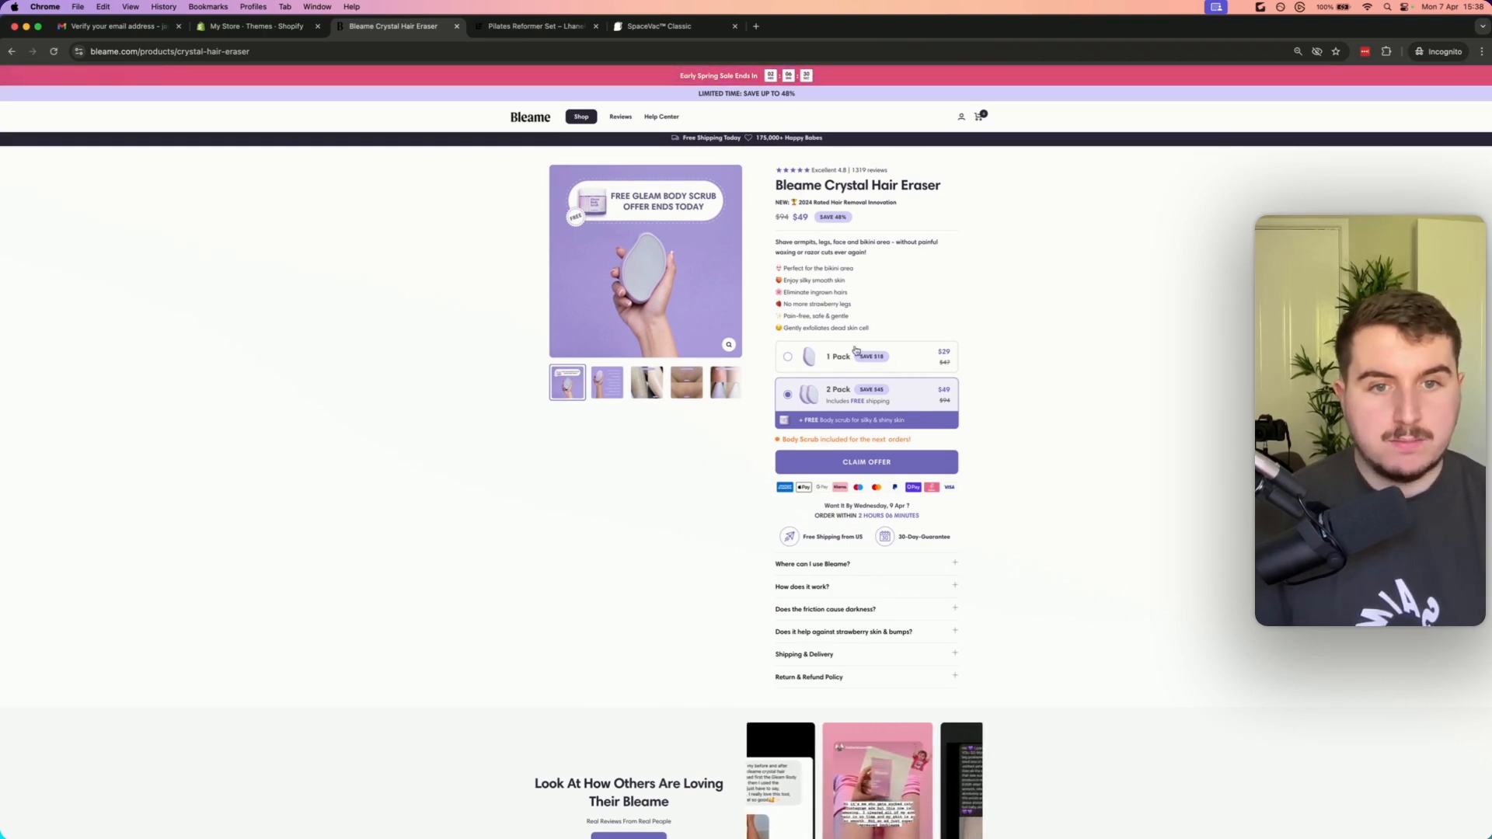
click(790, 362)
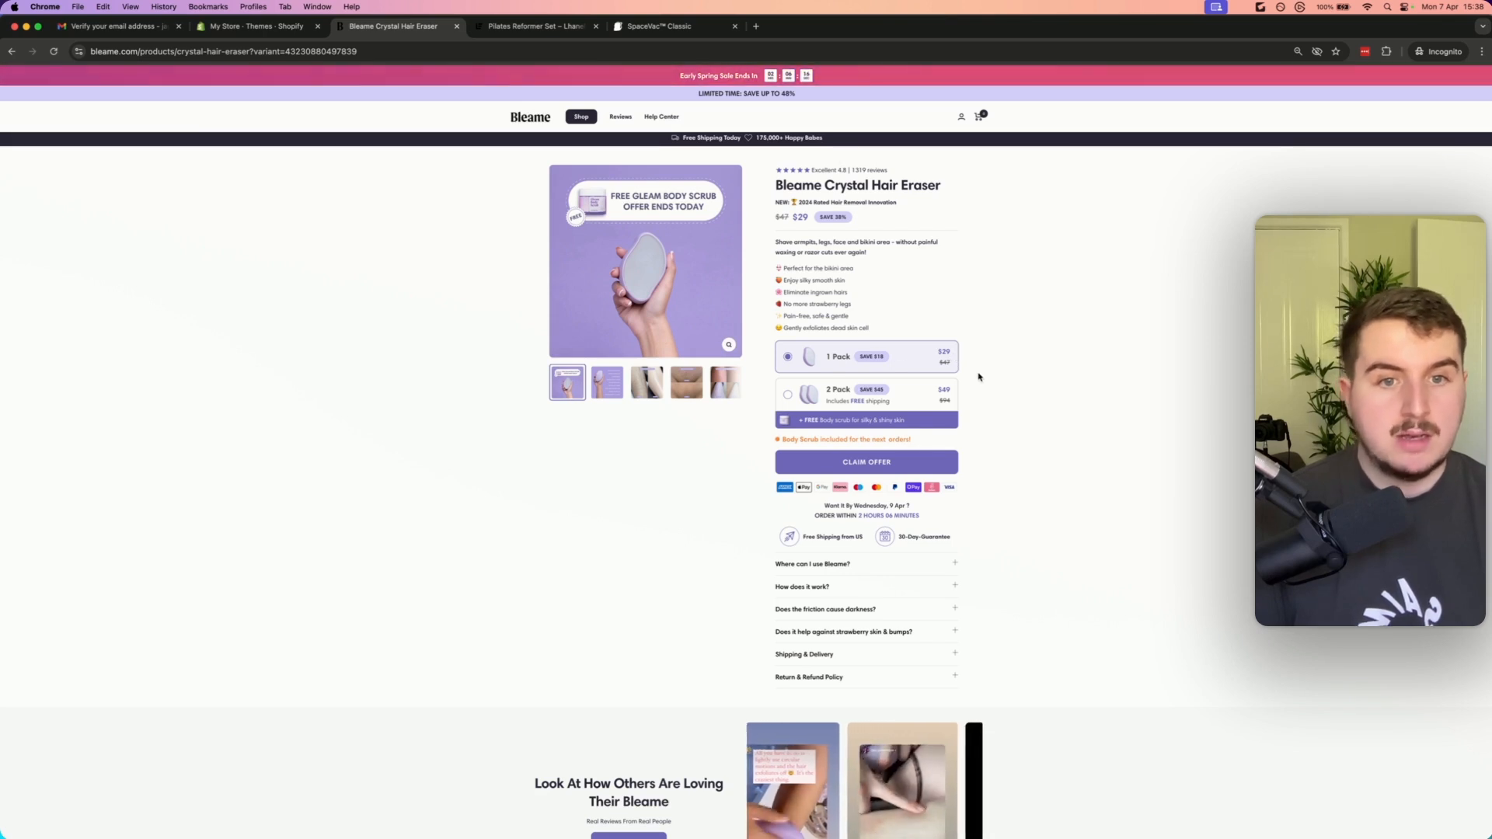
click(834, 398)
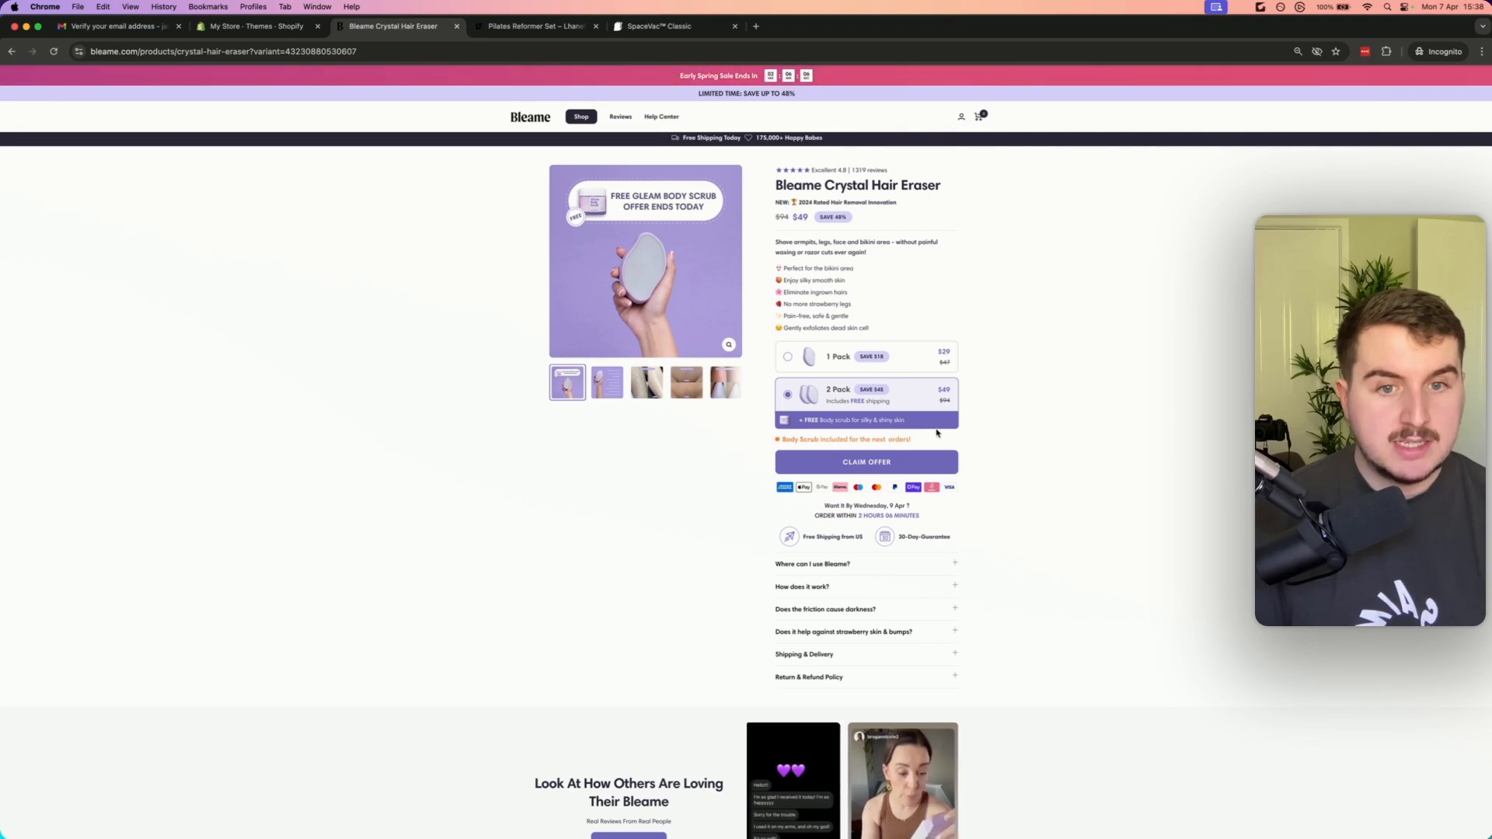
click(899, 439)
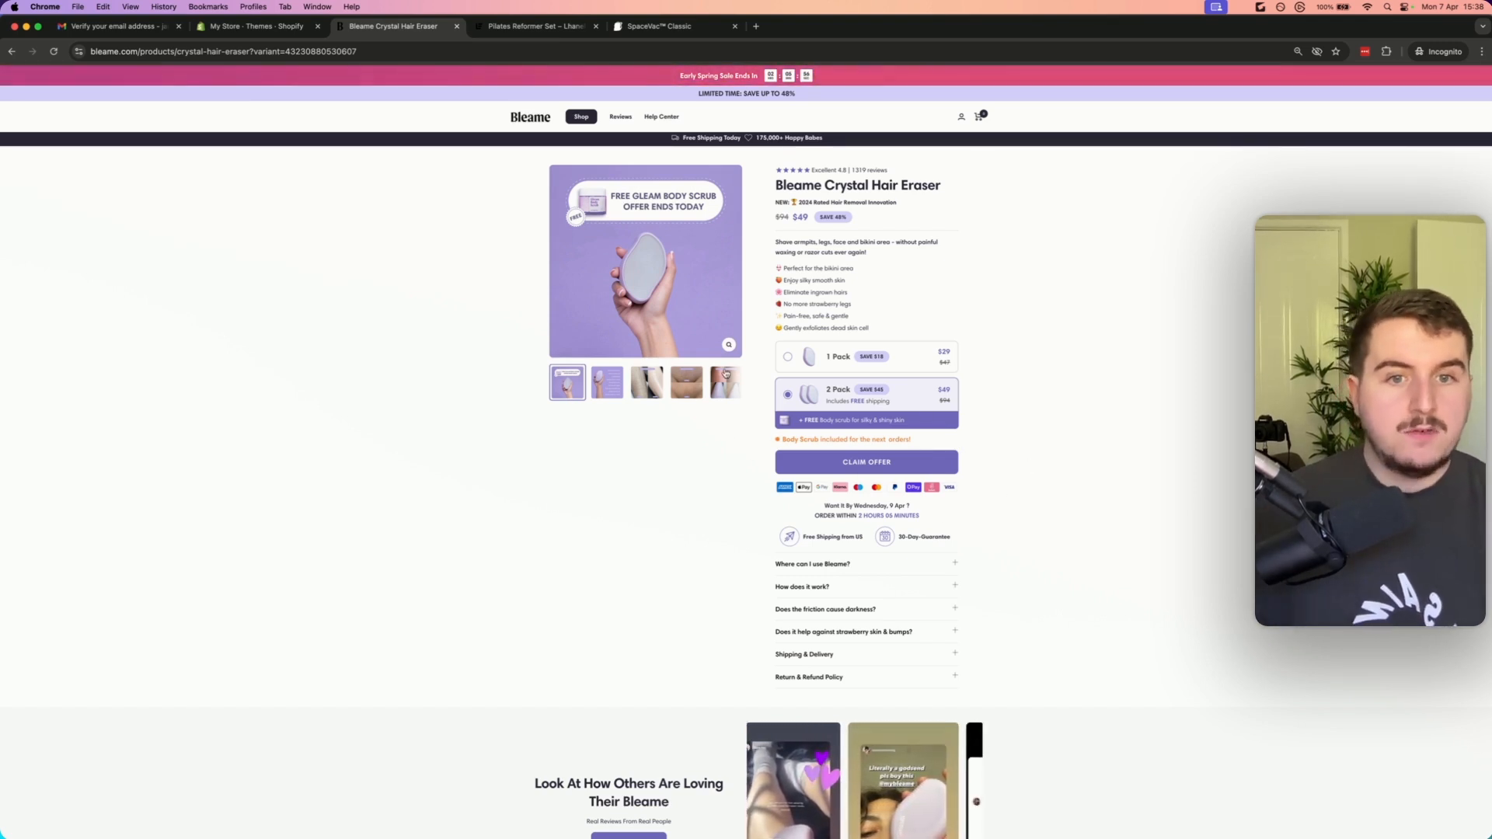
scroll(812, 383, up, 1)
scroll(797, 401, down, 1)
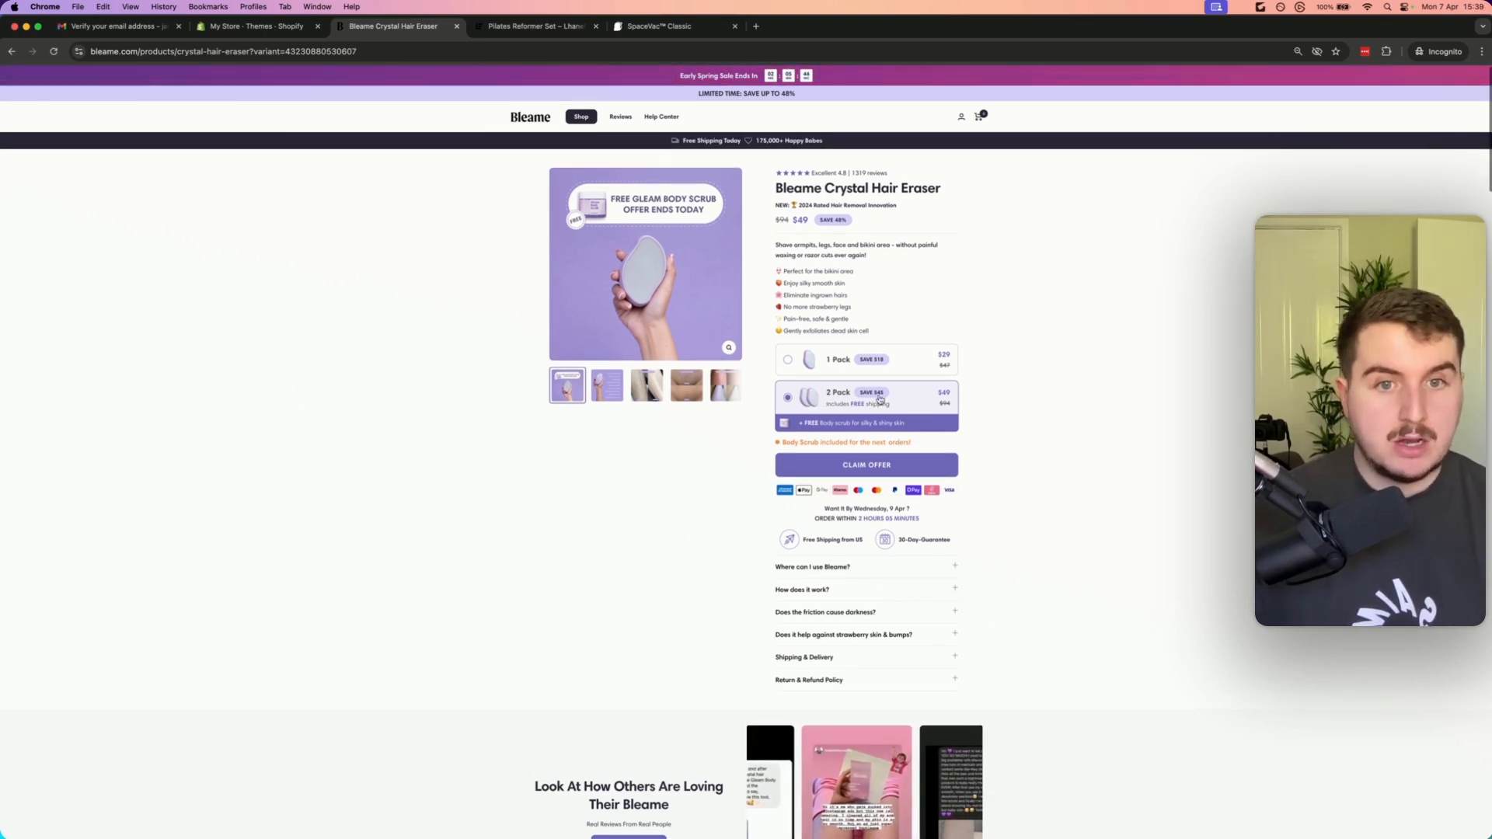
Switch to the Pilates Reformer Set page and scroll through its offer and free gifts
click(533, 33)
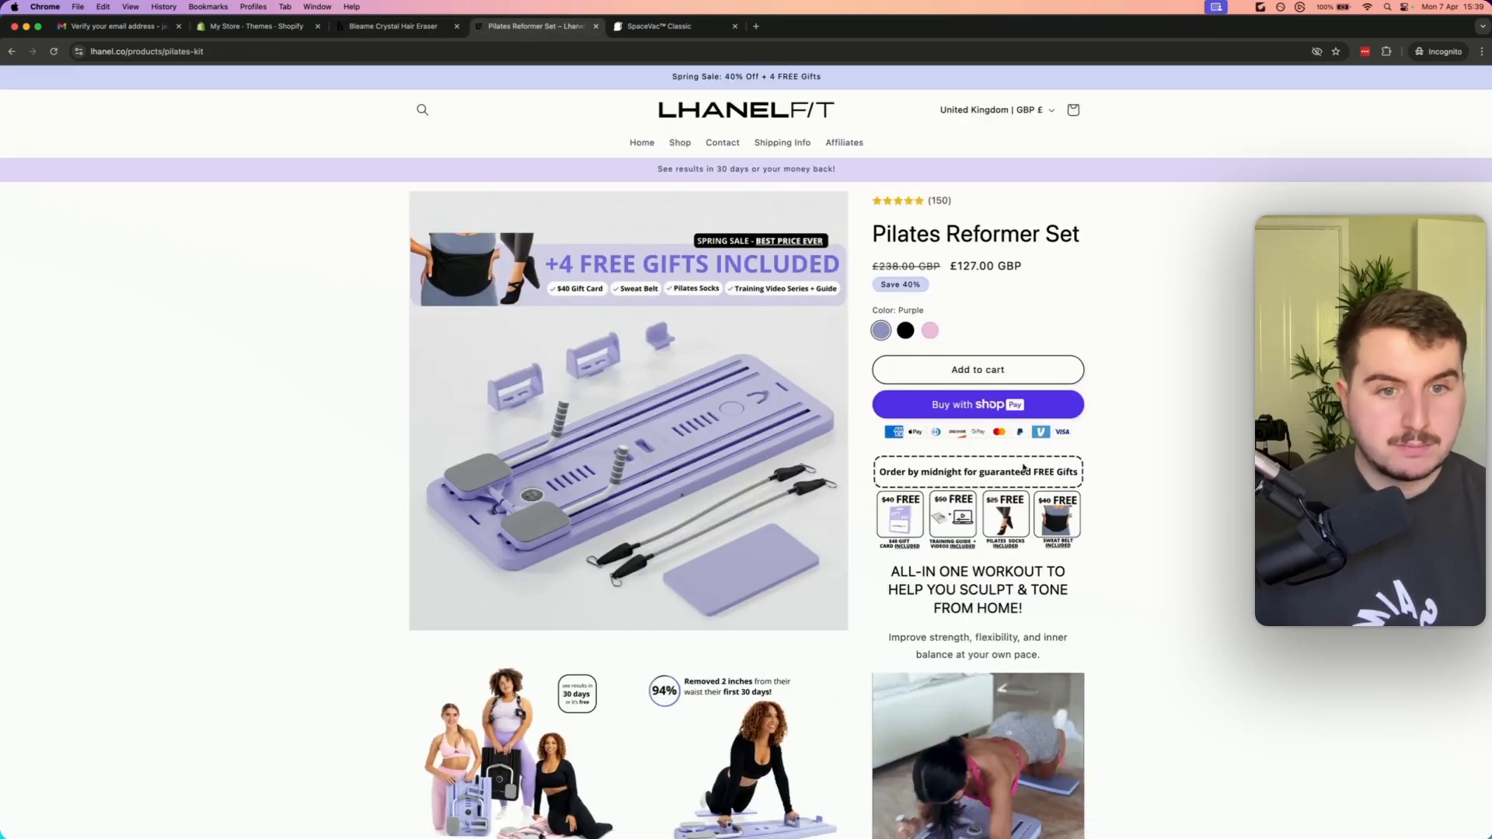
scroll(1027, 462, down, 1)
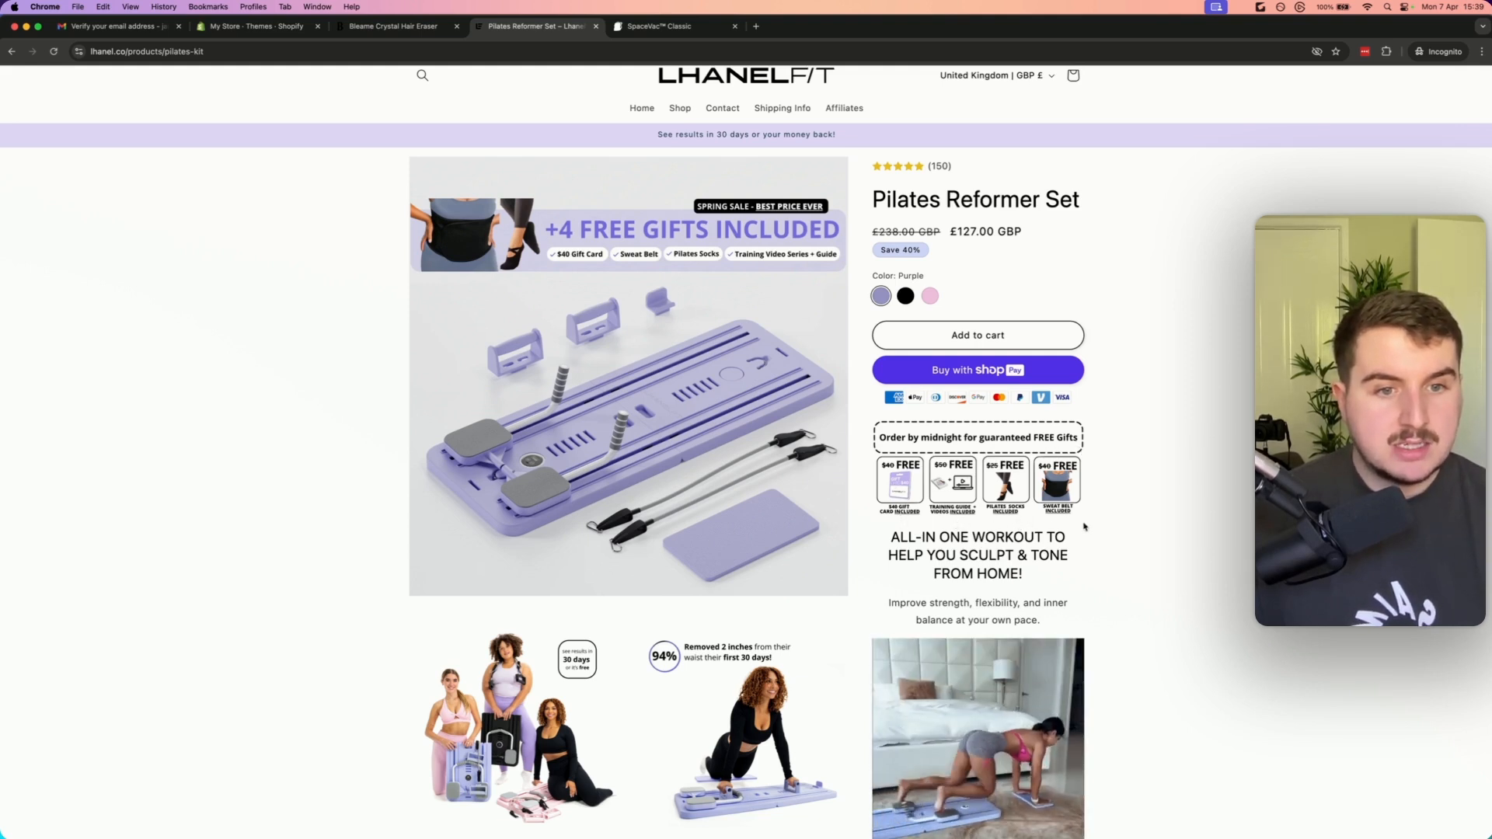
scroll(1063, 519, down, 2)
scroll(758, 134, up, 2)
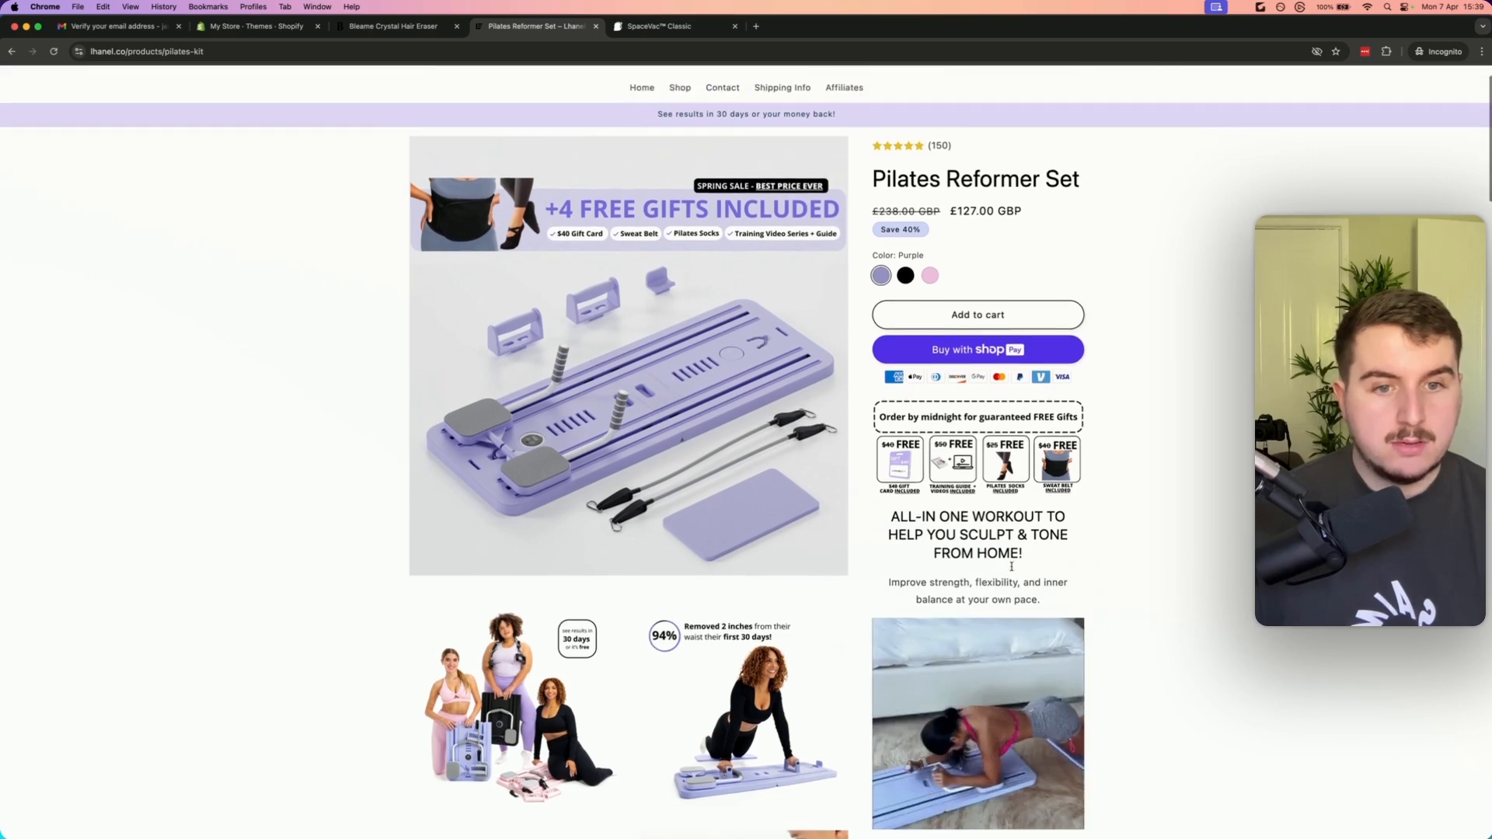
Open the SpaceVac Classic page, dismiss the discount popup and cookie banner, and select the 1 SpaceVac bundle
click(660, 26)
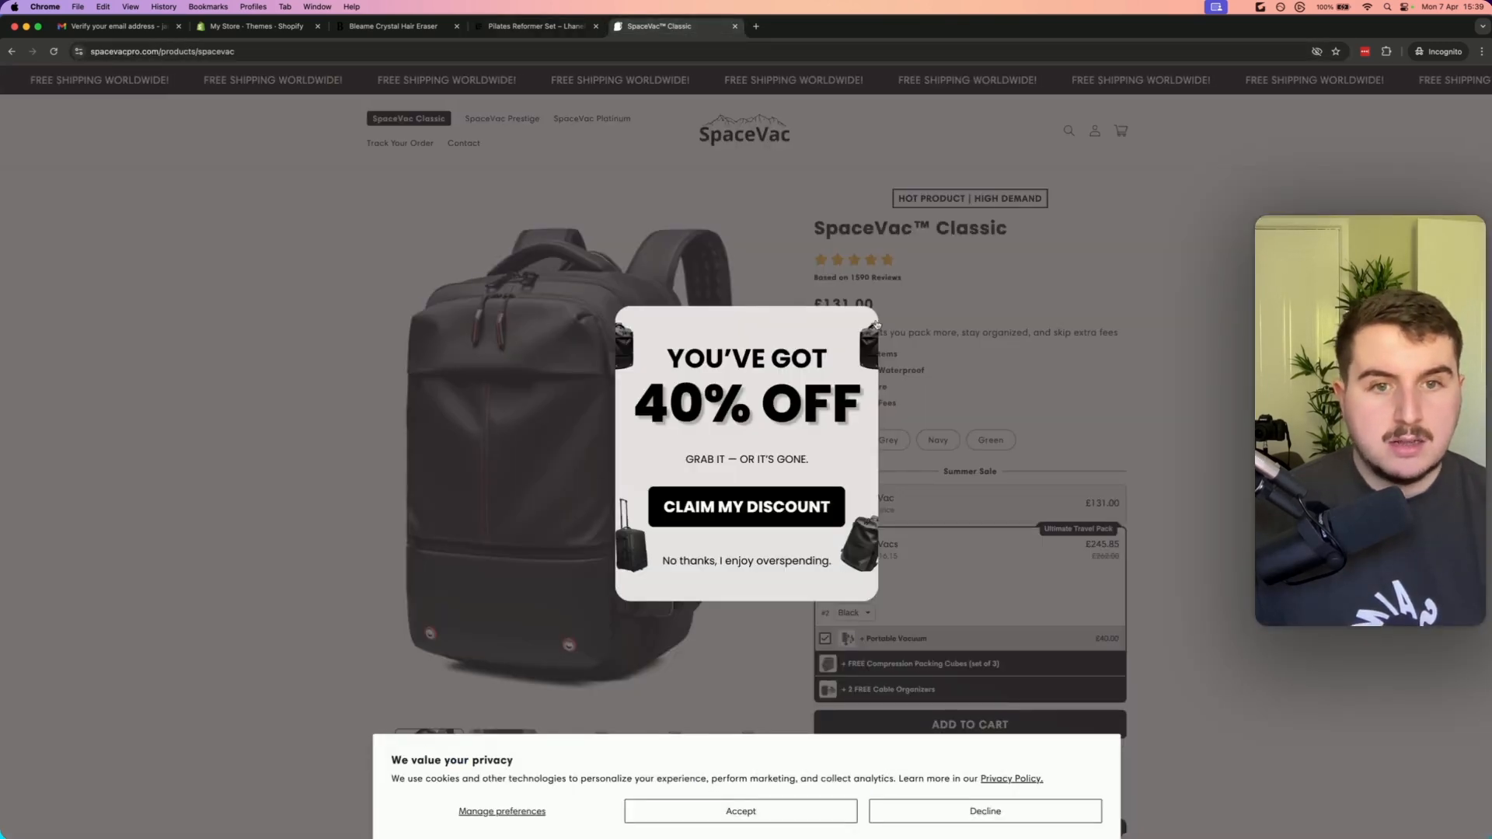
click(945, 310)
scroll(963, 700, down, 3)
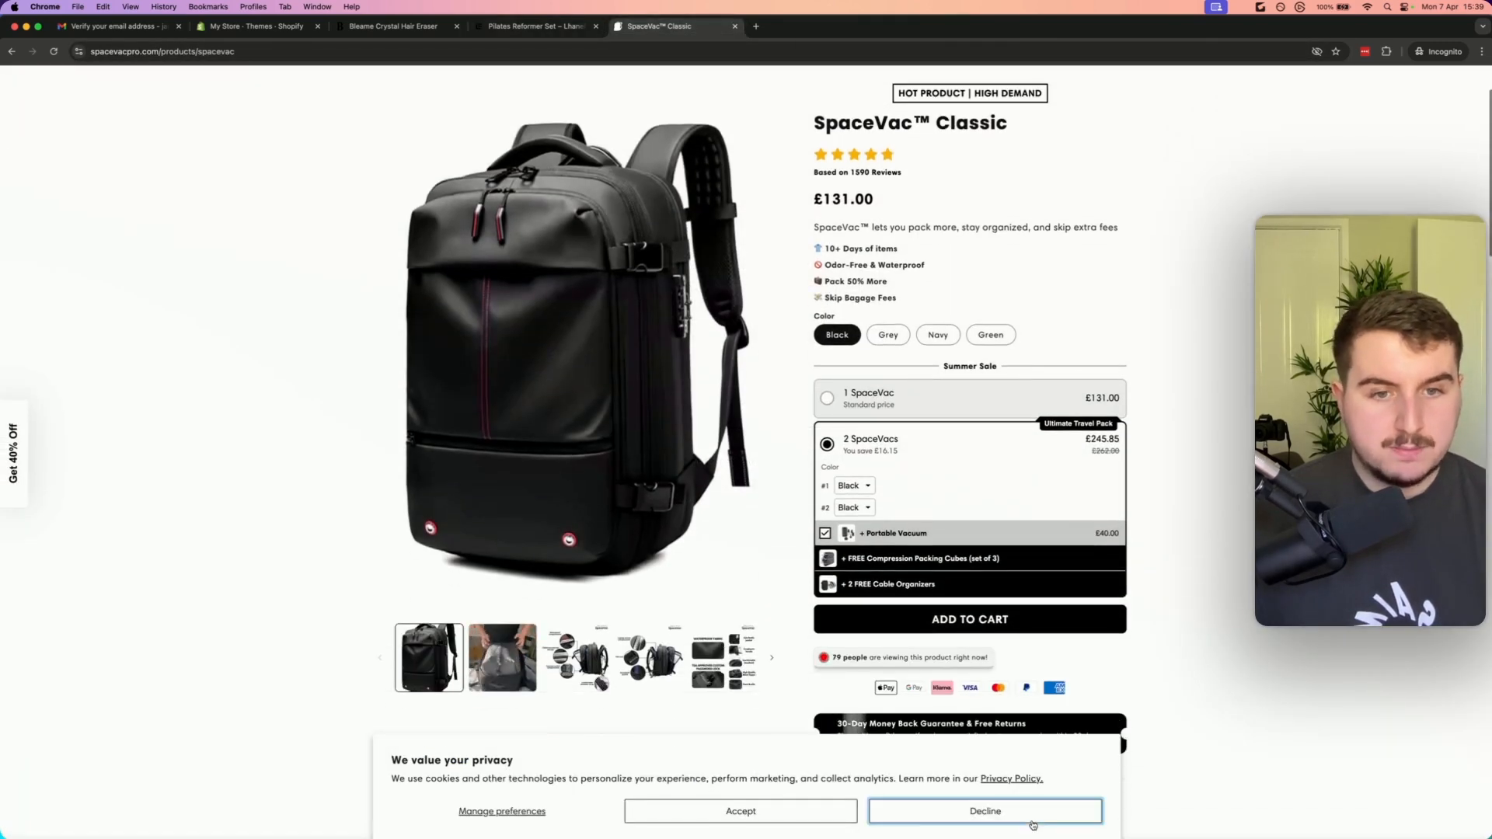
click(975, 811)
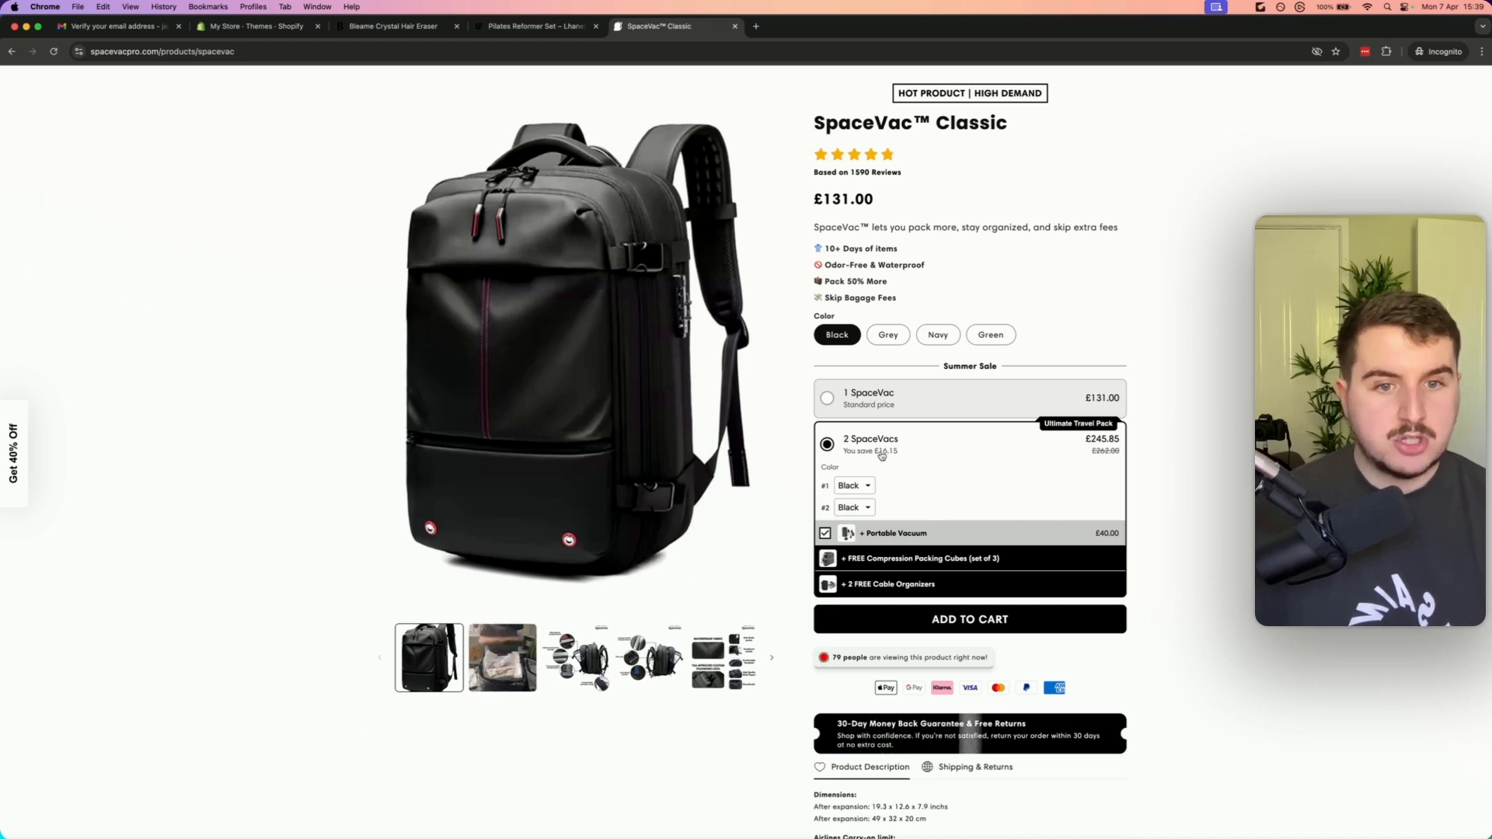
click(893, 402)
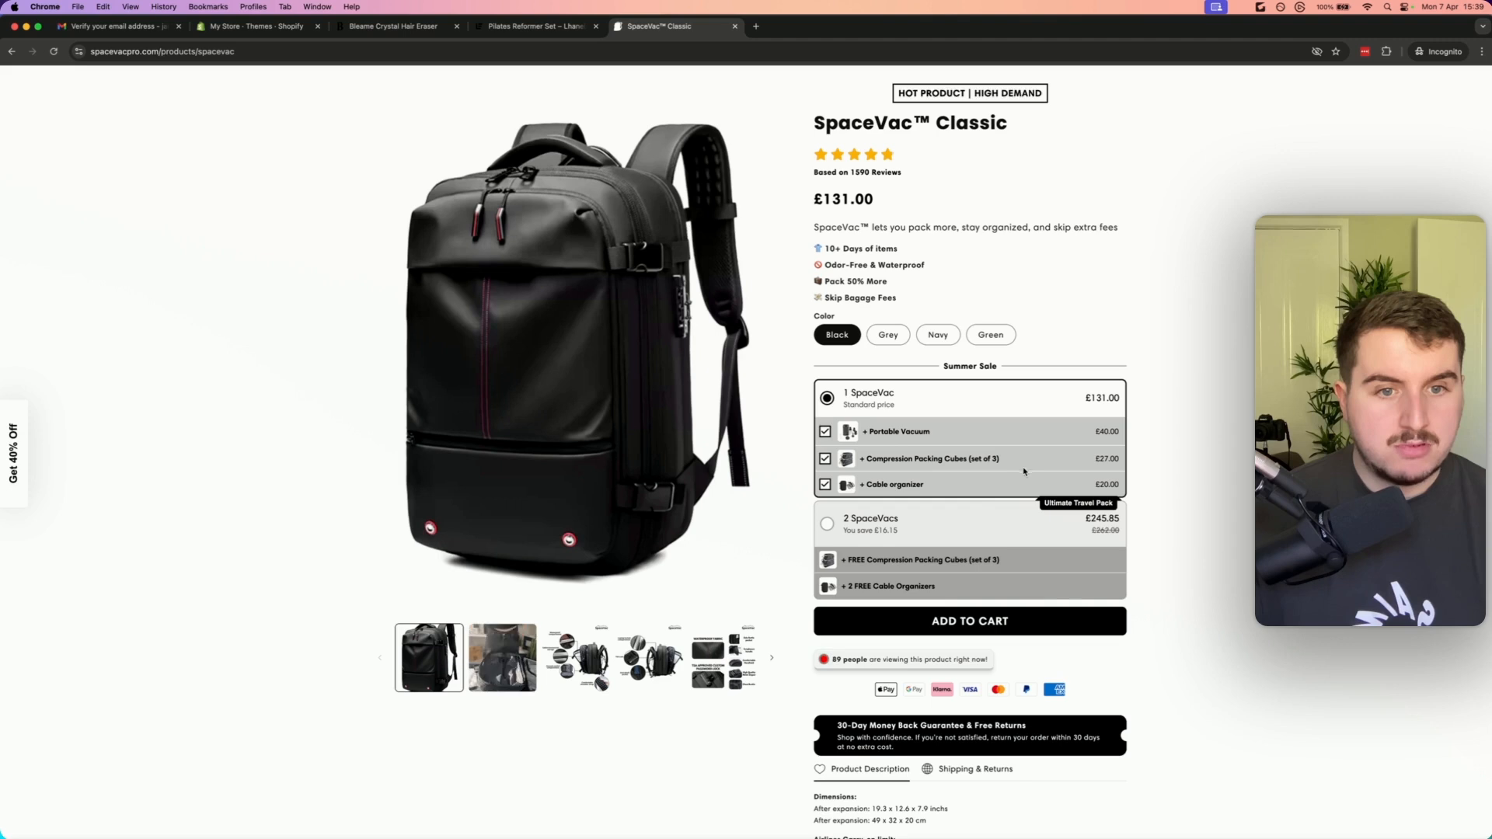
Select the 2 SpaceVacs bundle and toggle its Portable Vacuum add-on off and back on
click(889, 531)
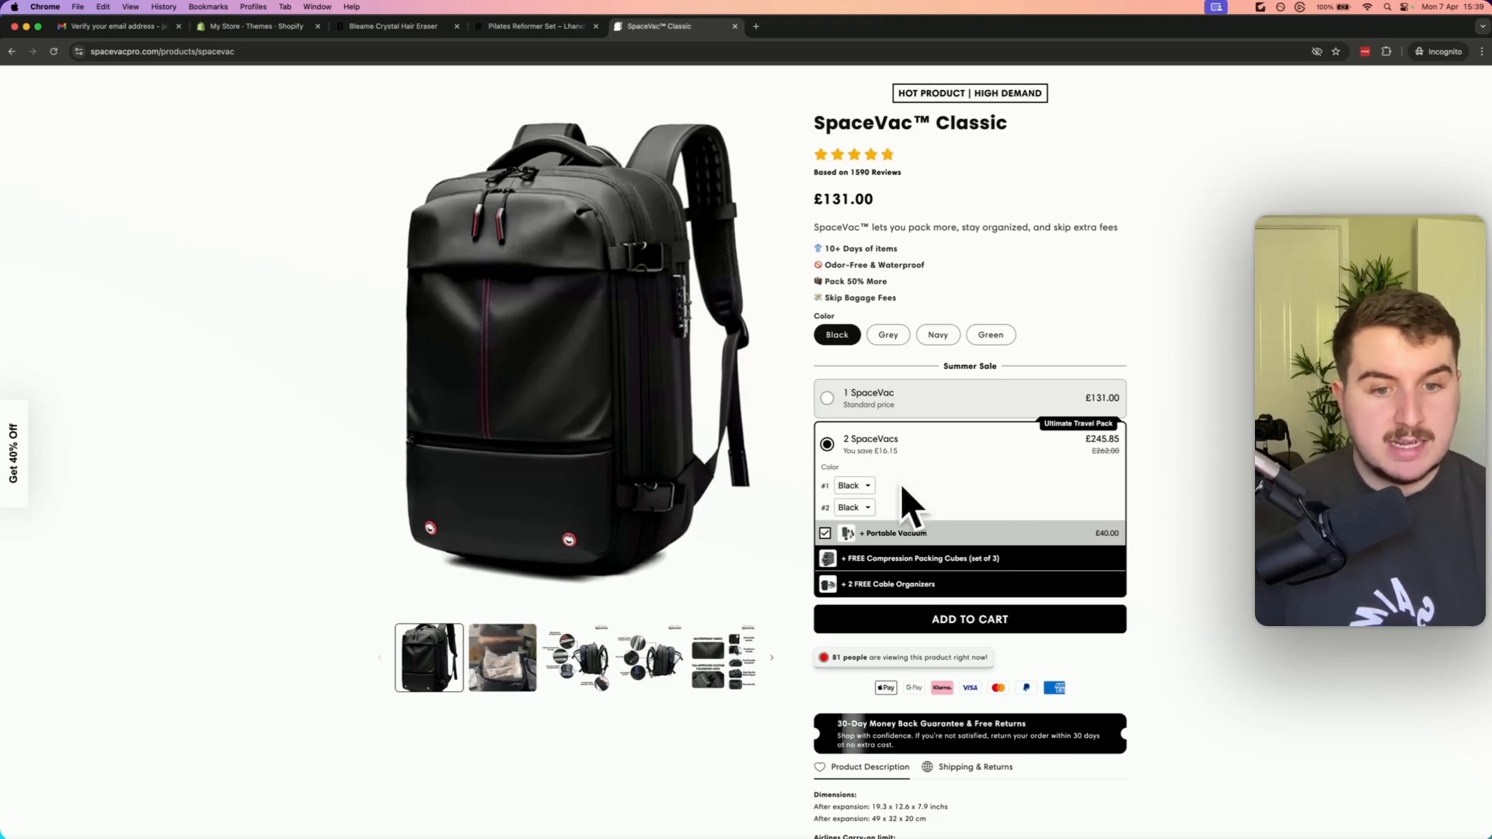
scroll(906, 500, down, 1)
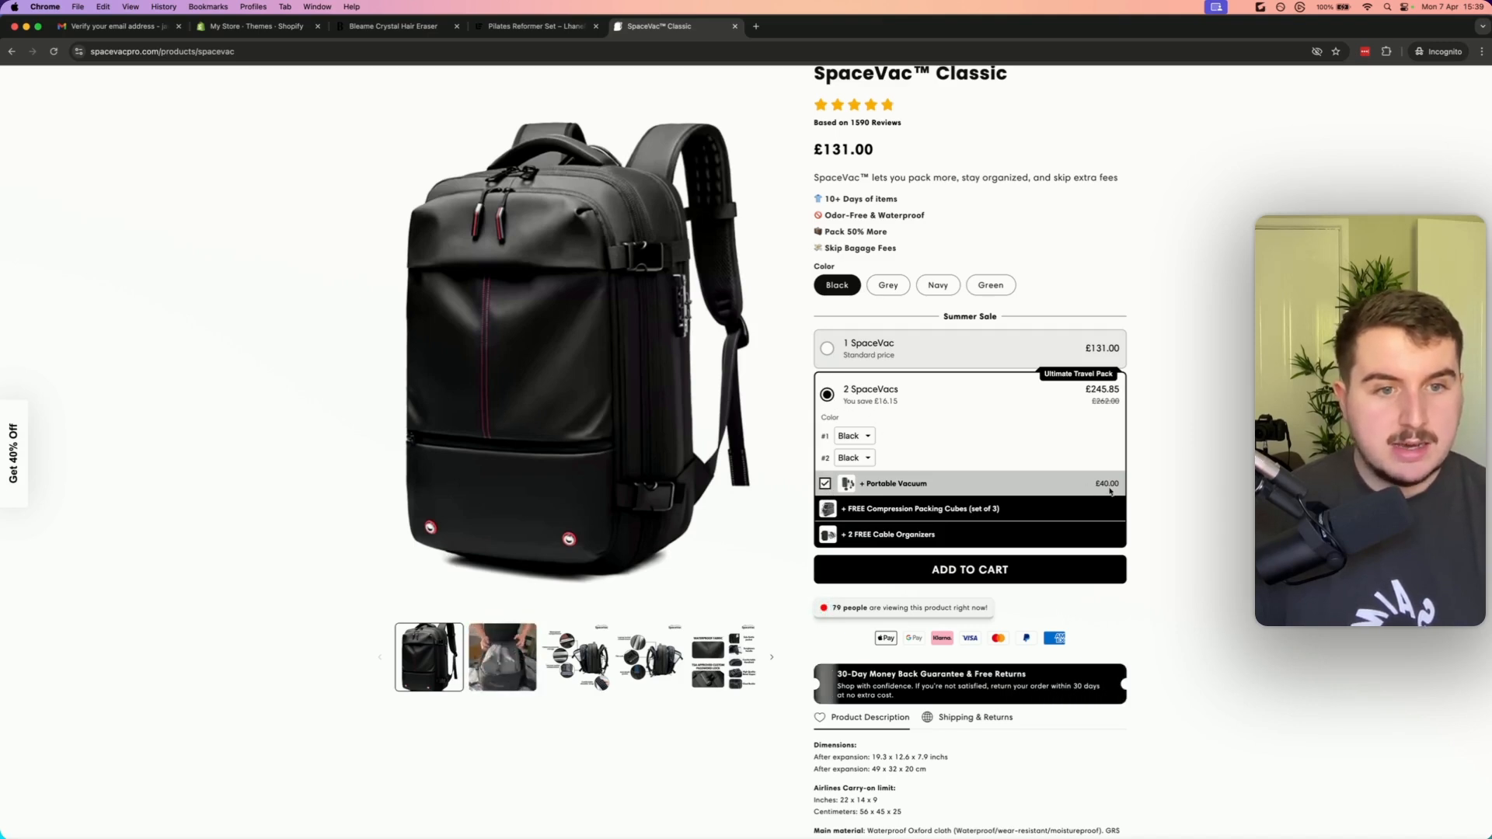
click(826, 485)
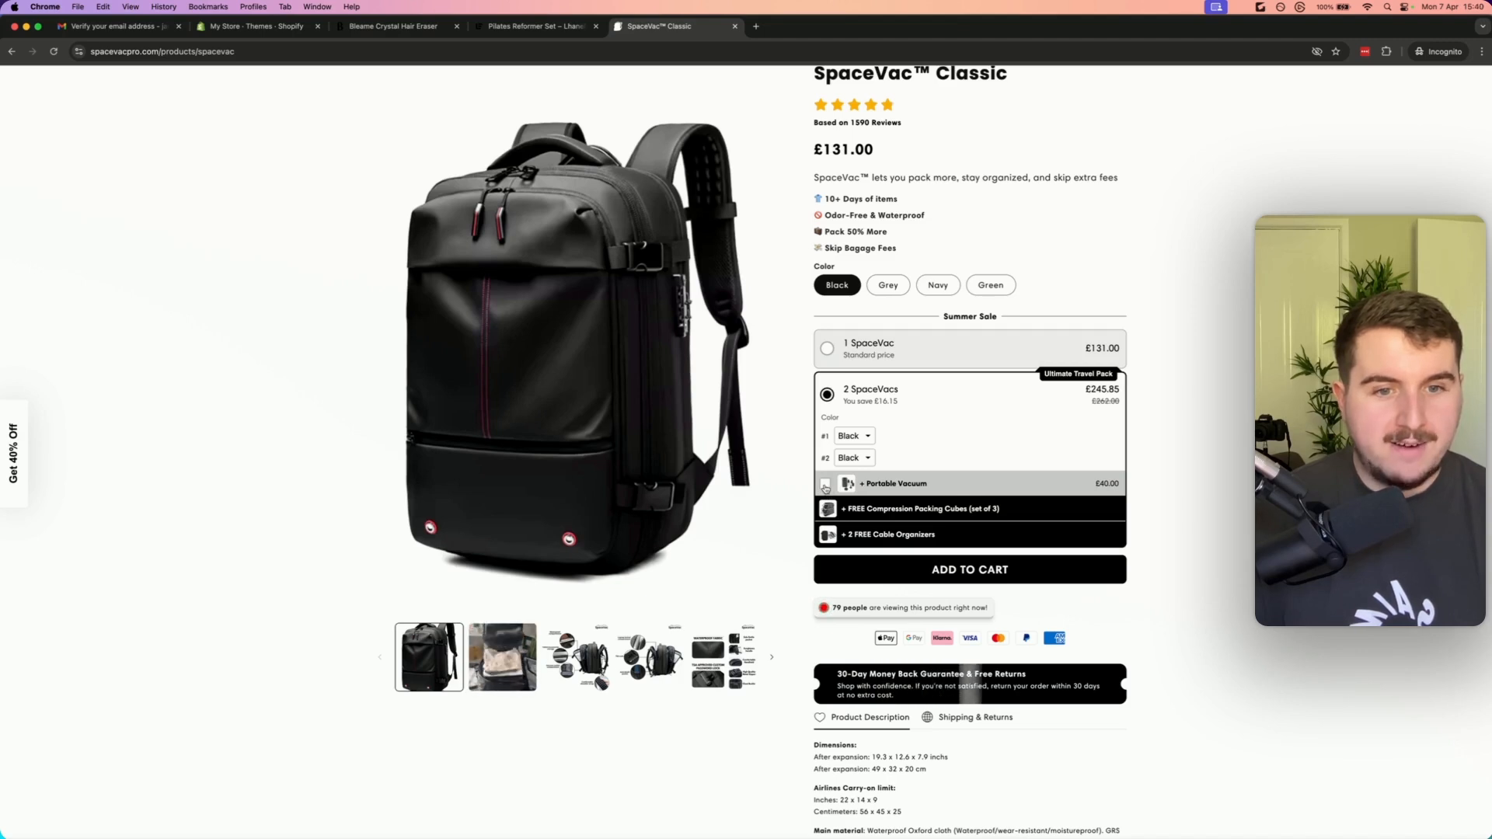
click(826, 484)
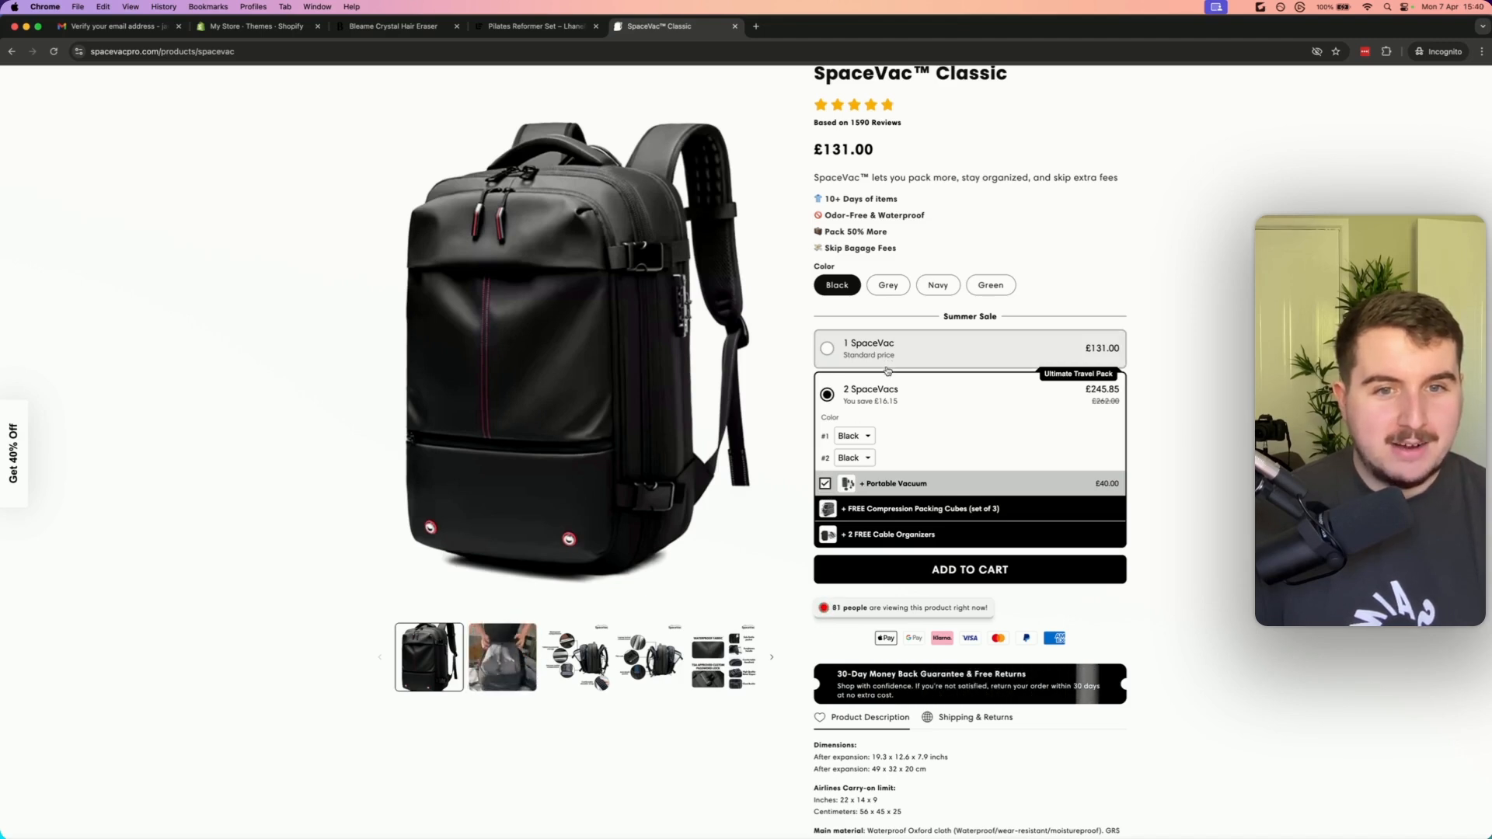
Switch to the 1 SpaceVac bundle and toggle its Portable Vacuum, Compression Packing Cubes and Cable organizer add-ons
click(888, 358)
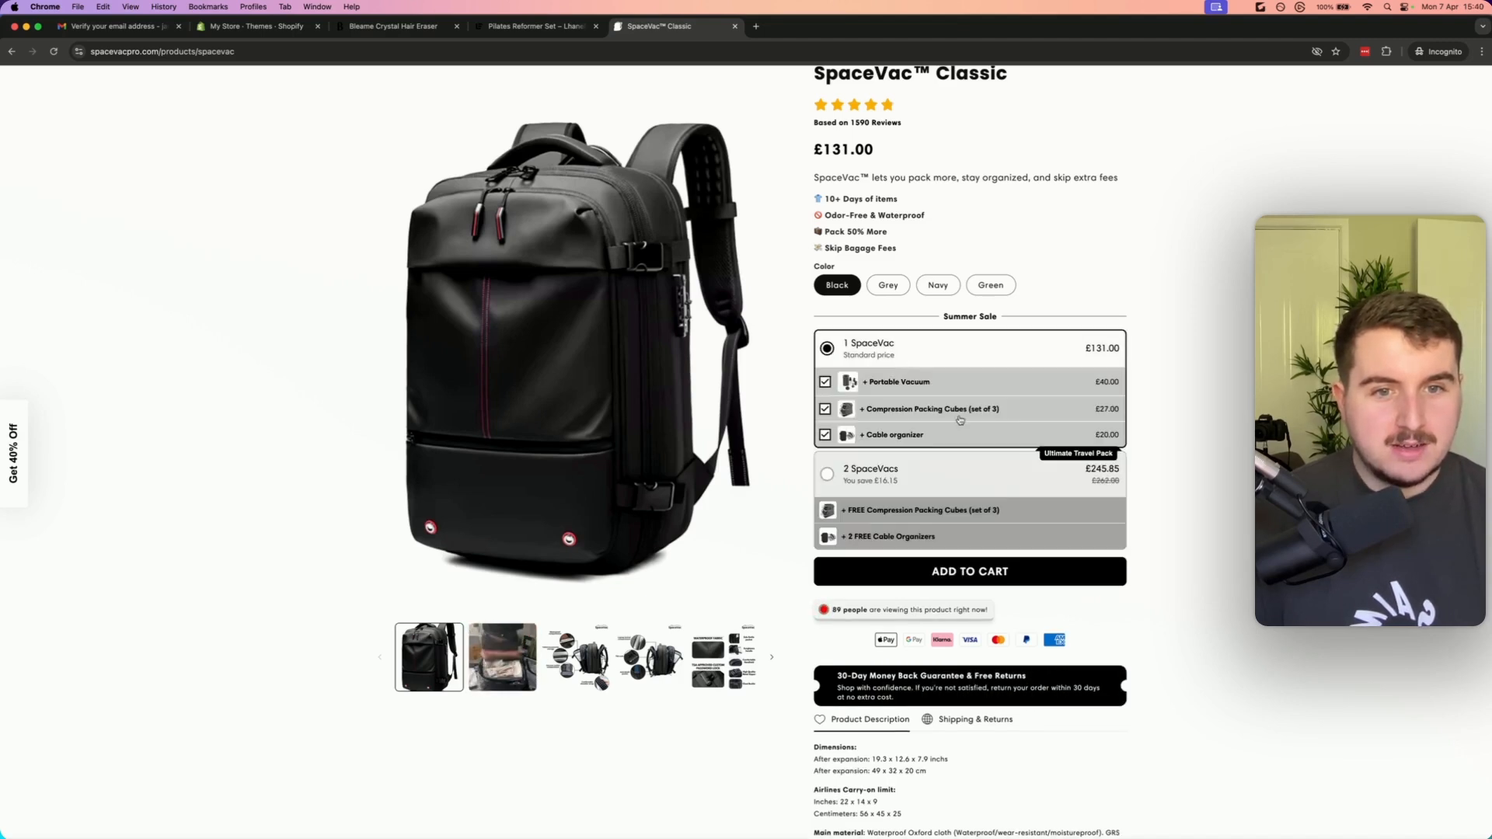
click(826, 383)
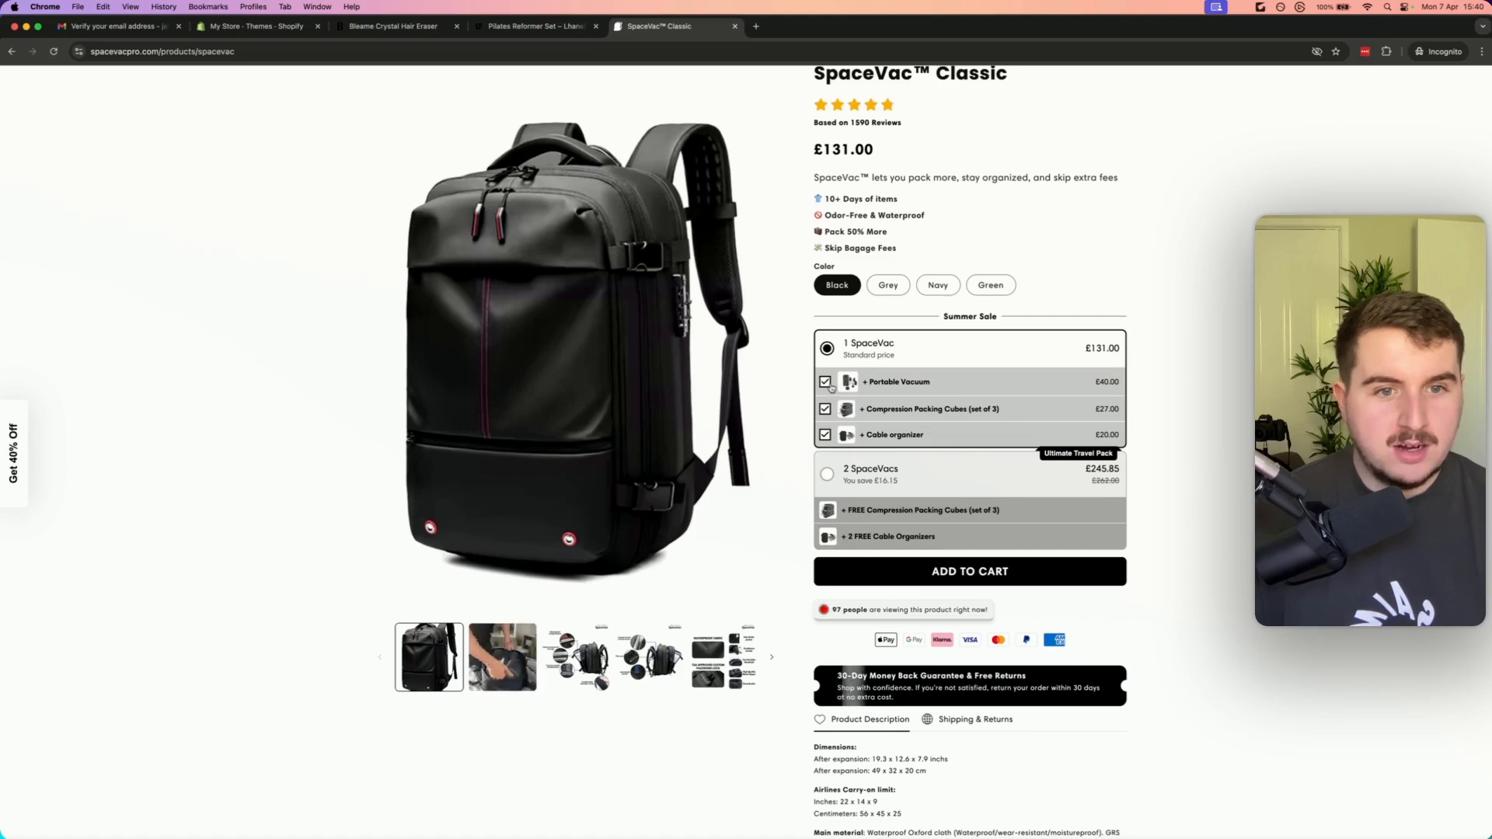
click(826, 409)
click(826, 435)
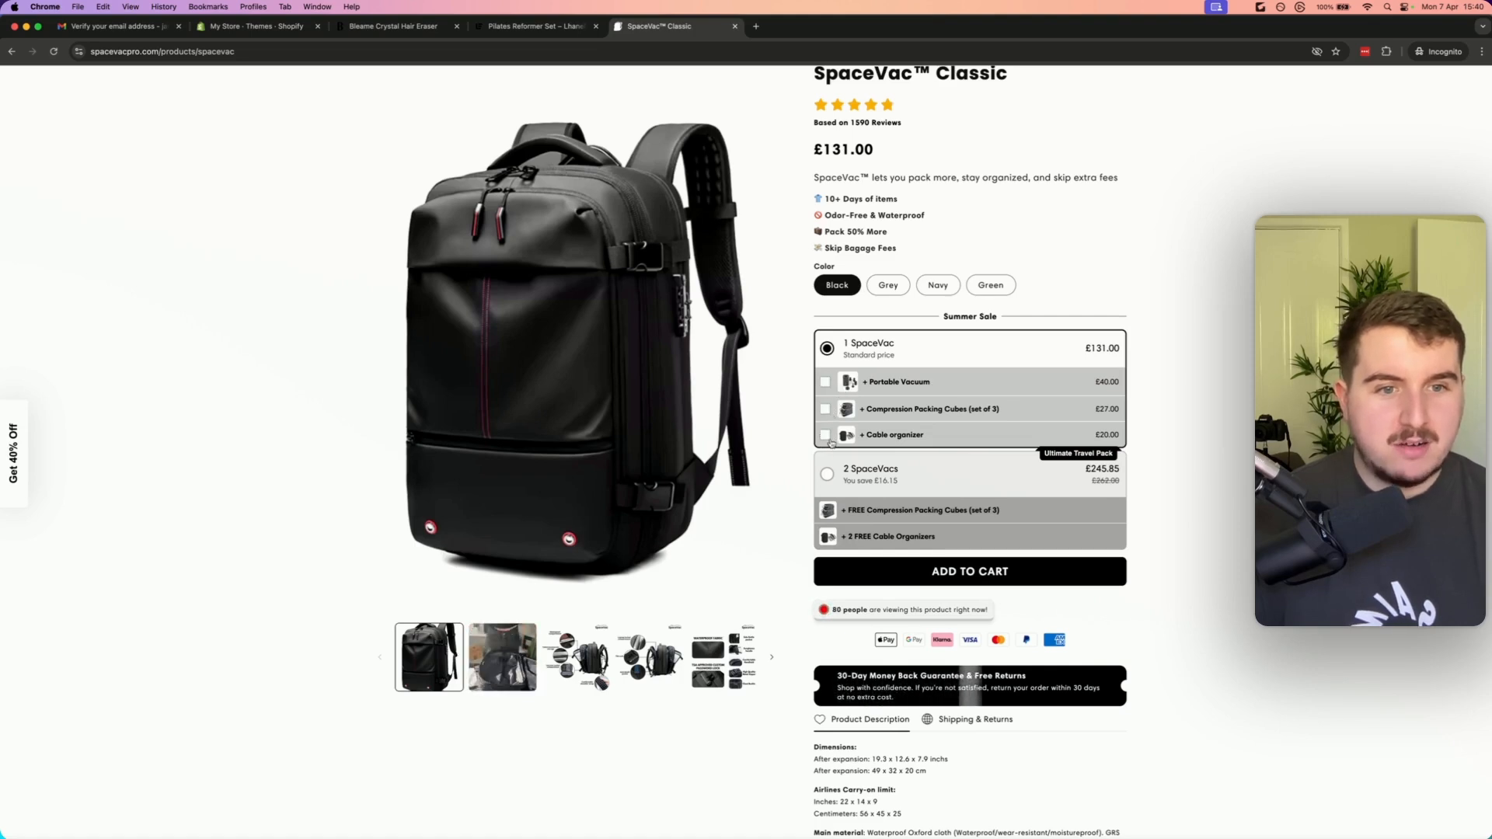
click(825, 382)
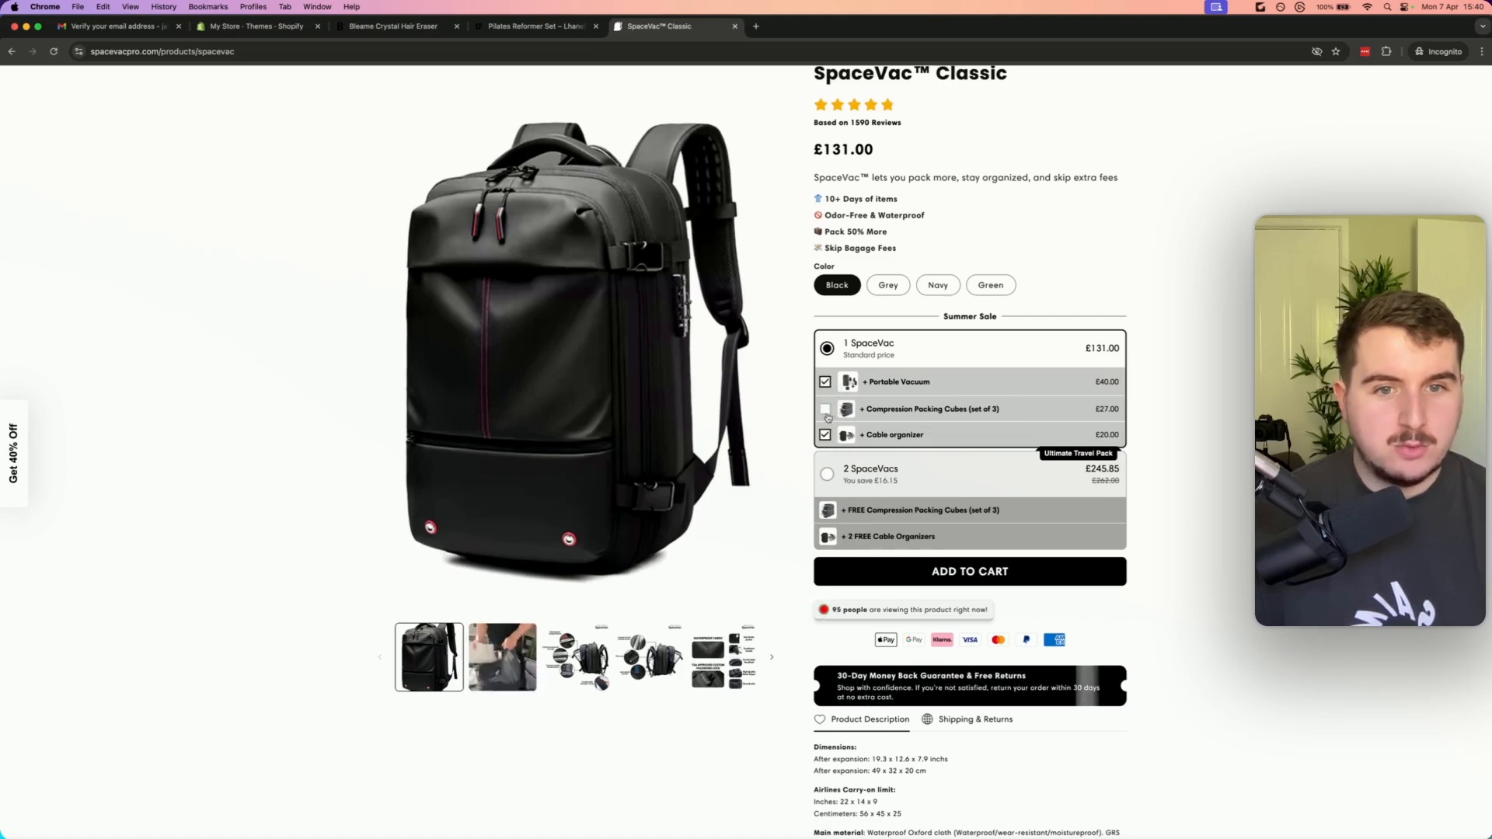
Reselect the 2 SpaceVacs bundle and return to the top of the SpaceVac Classic offer
click(894, 480)
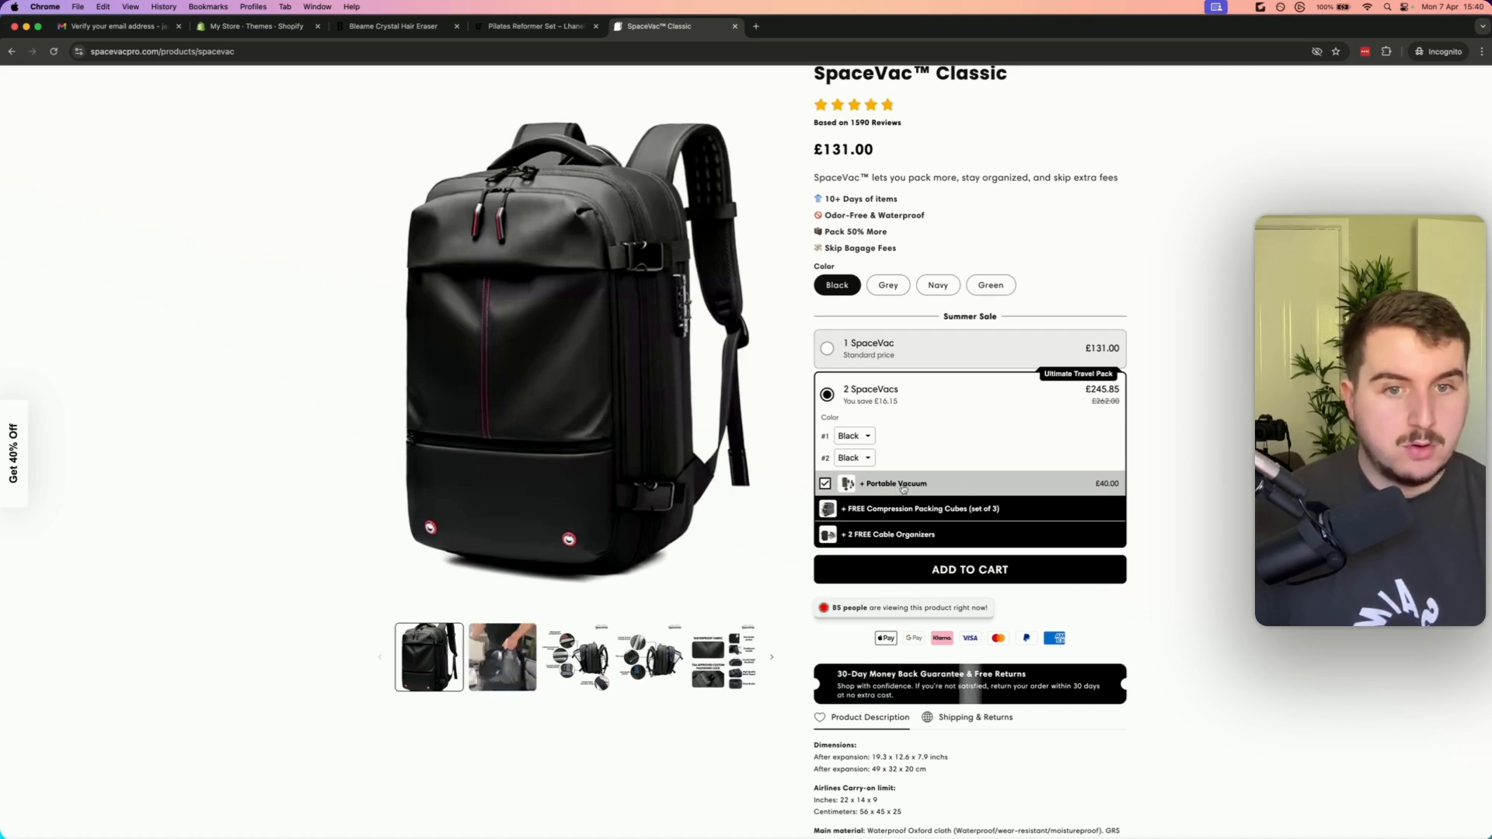
scroll(936, 493, up, 1)
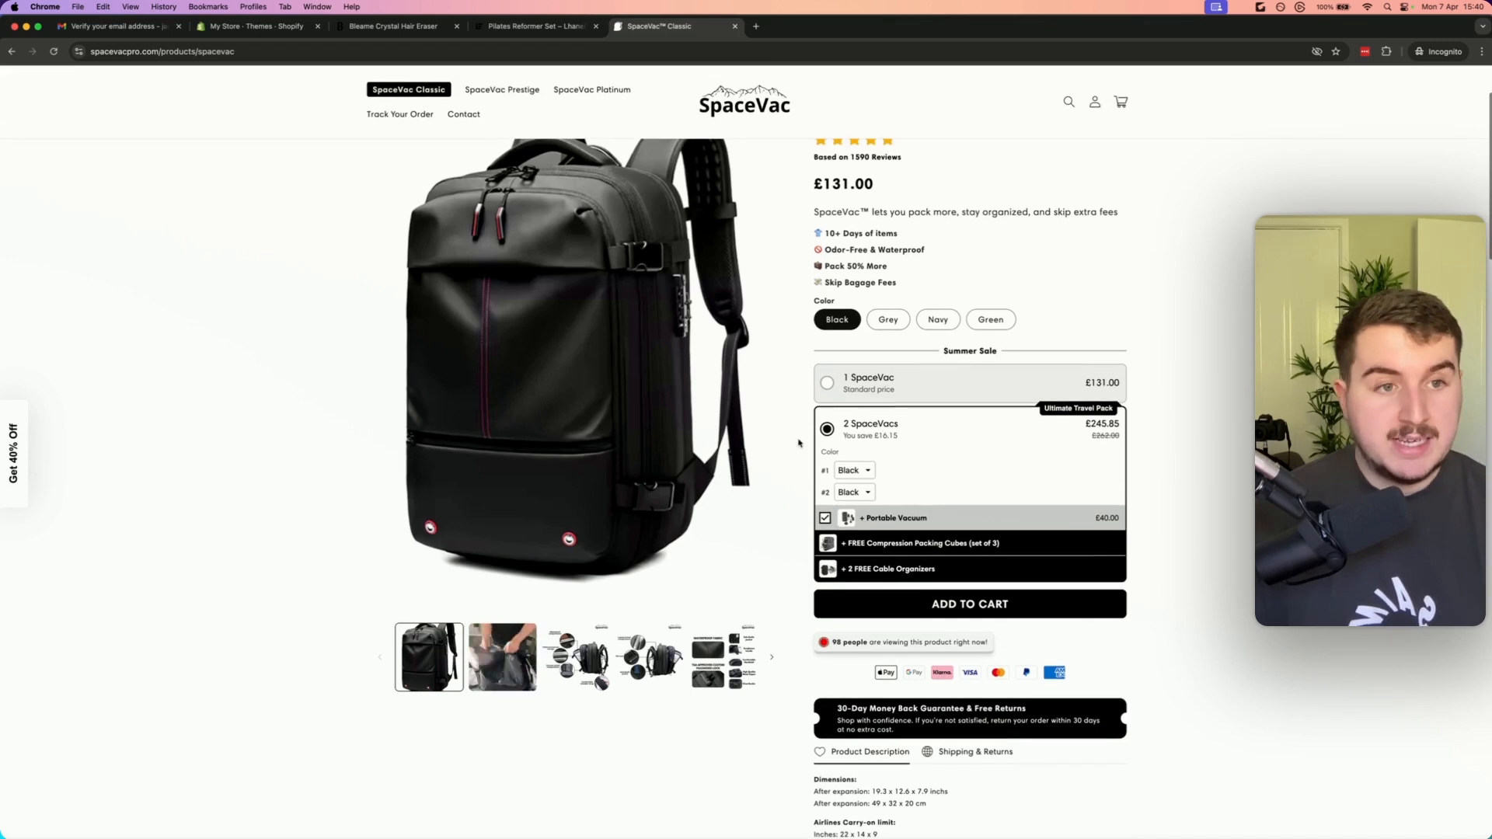
scroll(800, 458, up, 2)
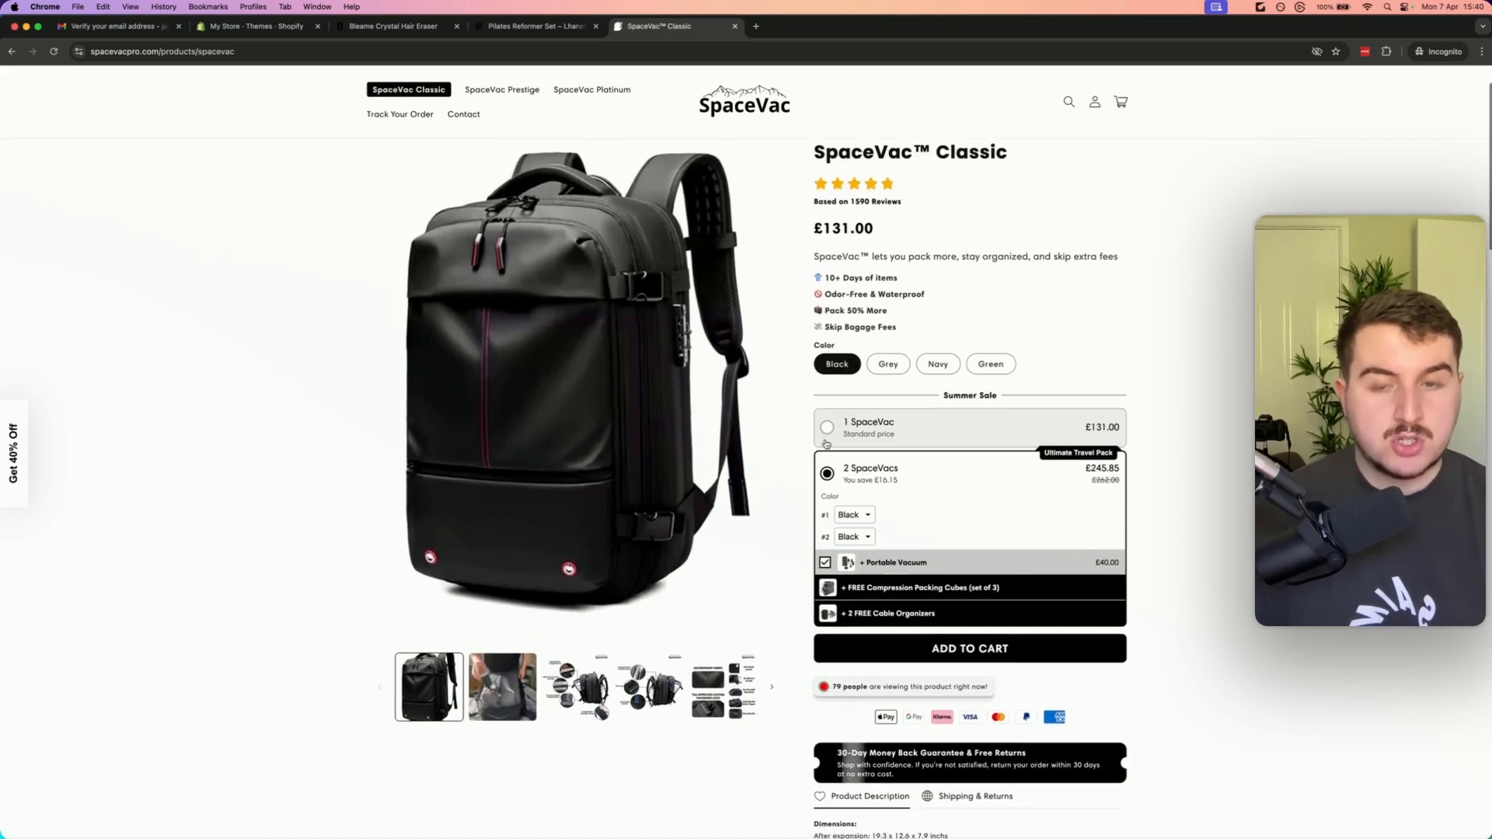